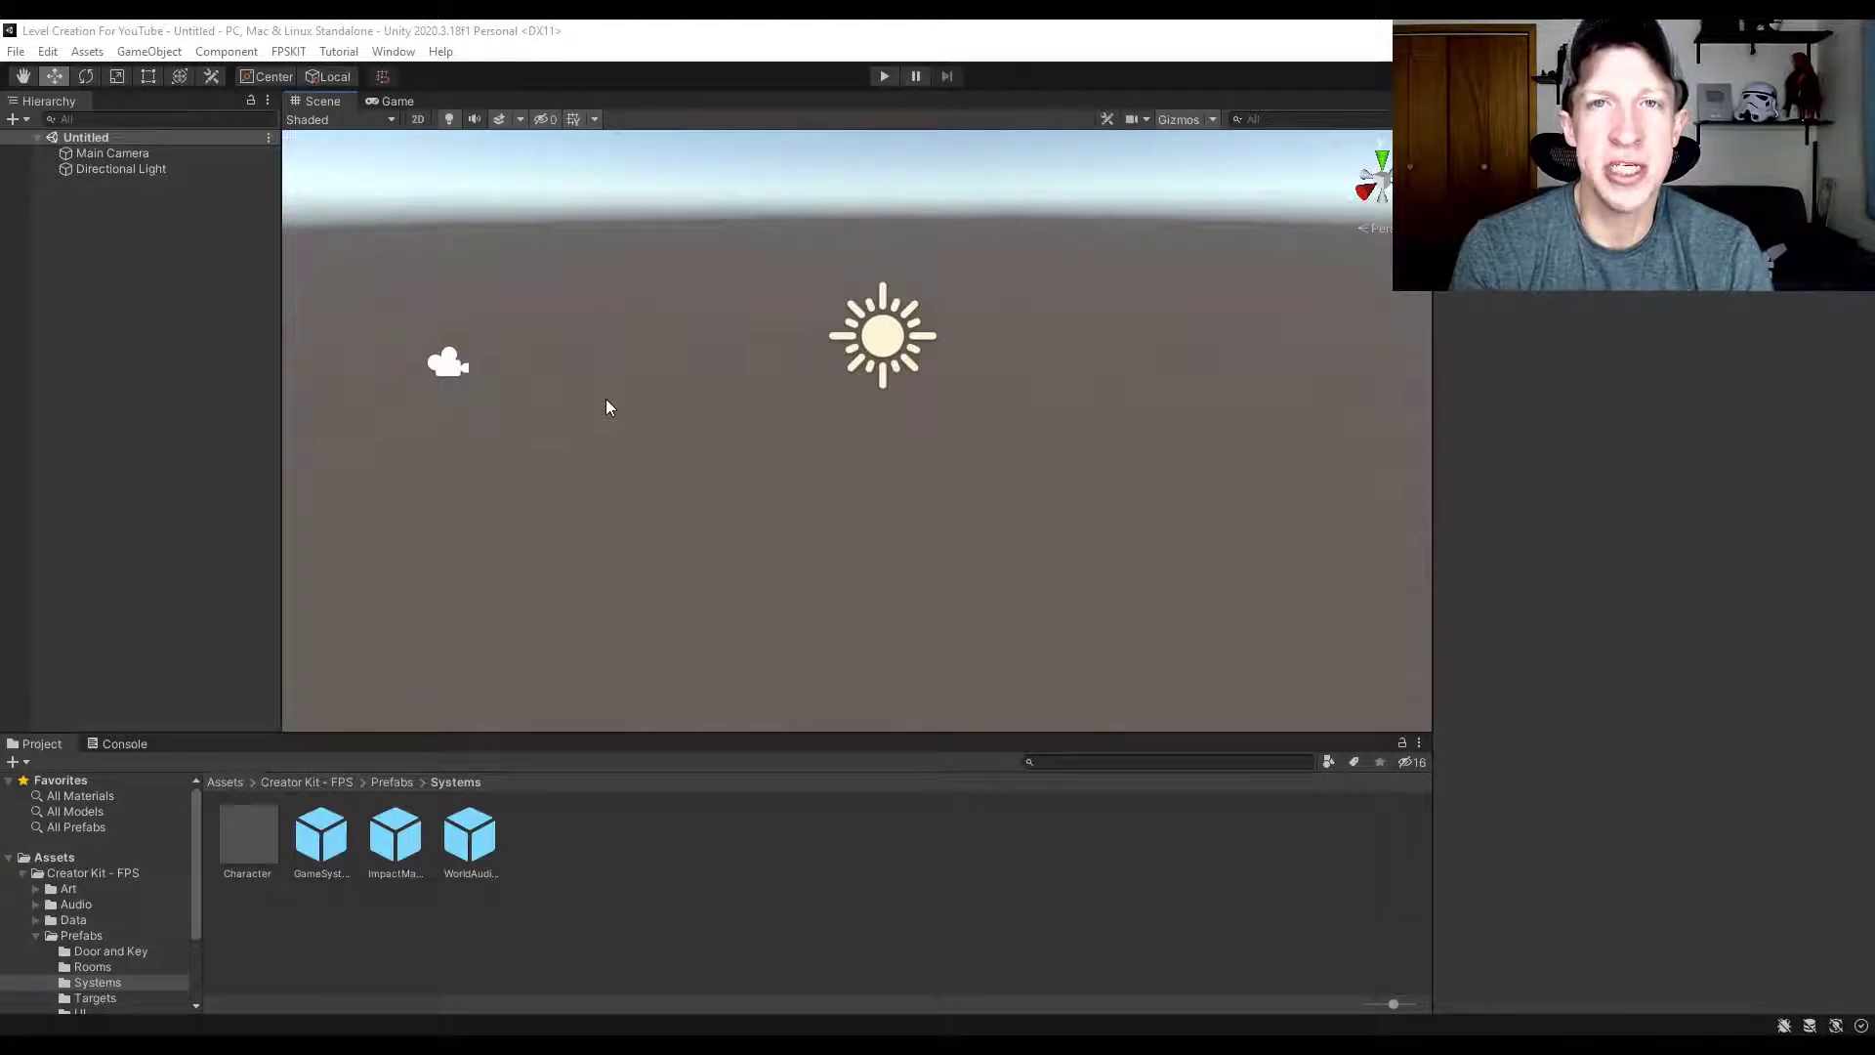
- Show the Unity Registry packages in the Package Manager and expand the ProBuilder entry to its verified version 4.5.2
{"action": "right_click_drag", "start_coordinate": [605, 406], "coordinate": [969, 489]}
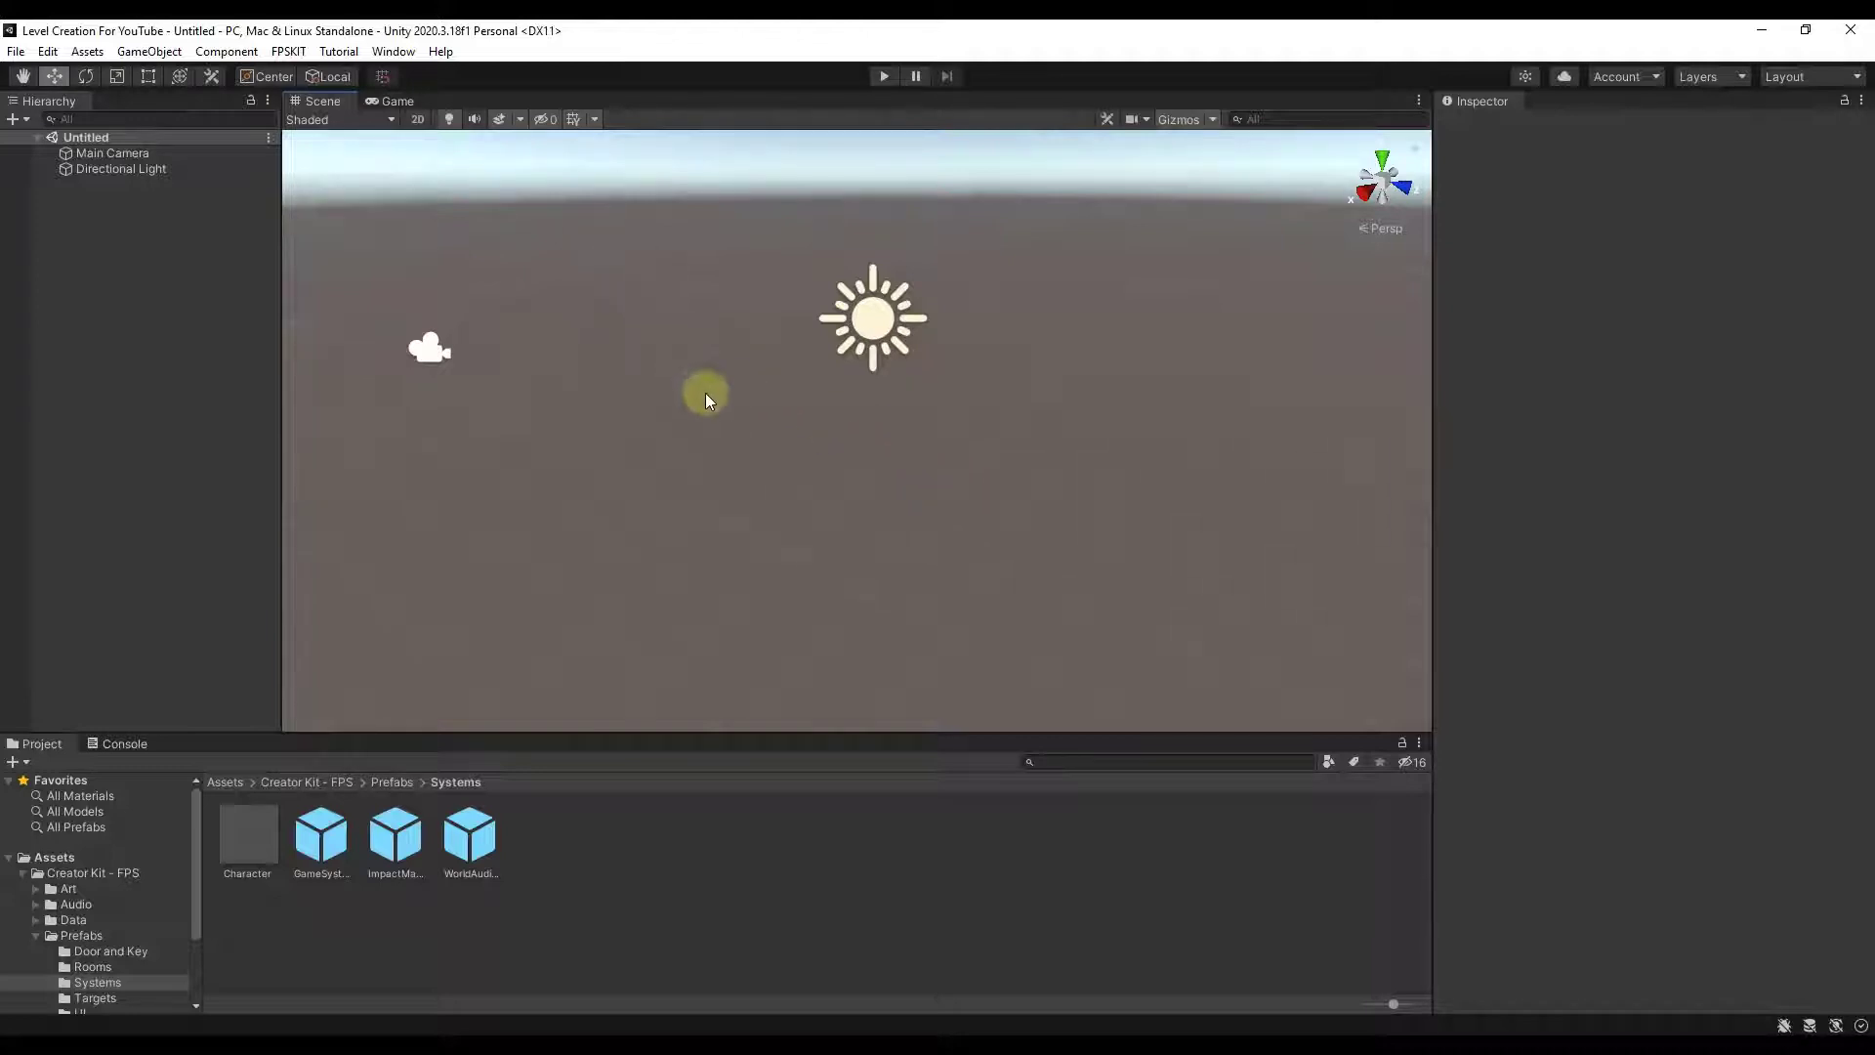
{"action": "left_click", "coordinate": [383, 53]}
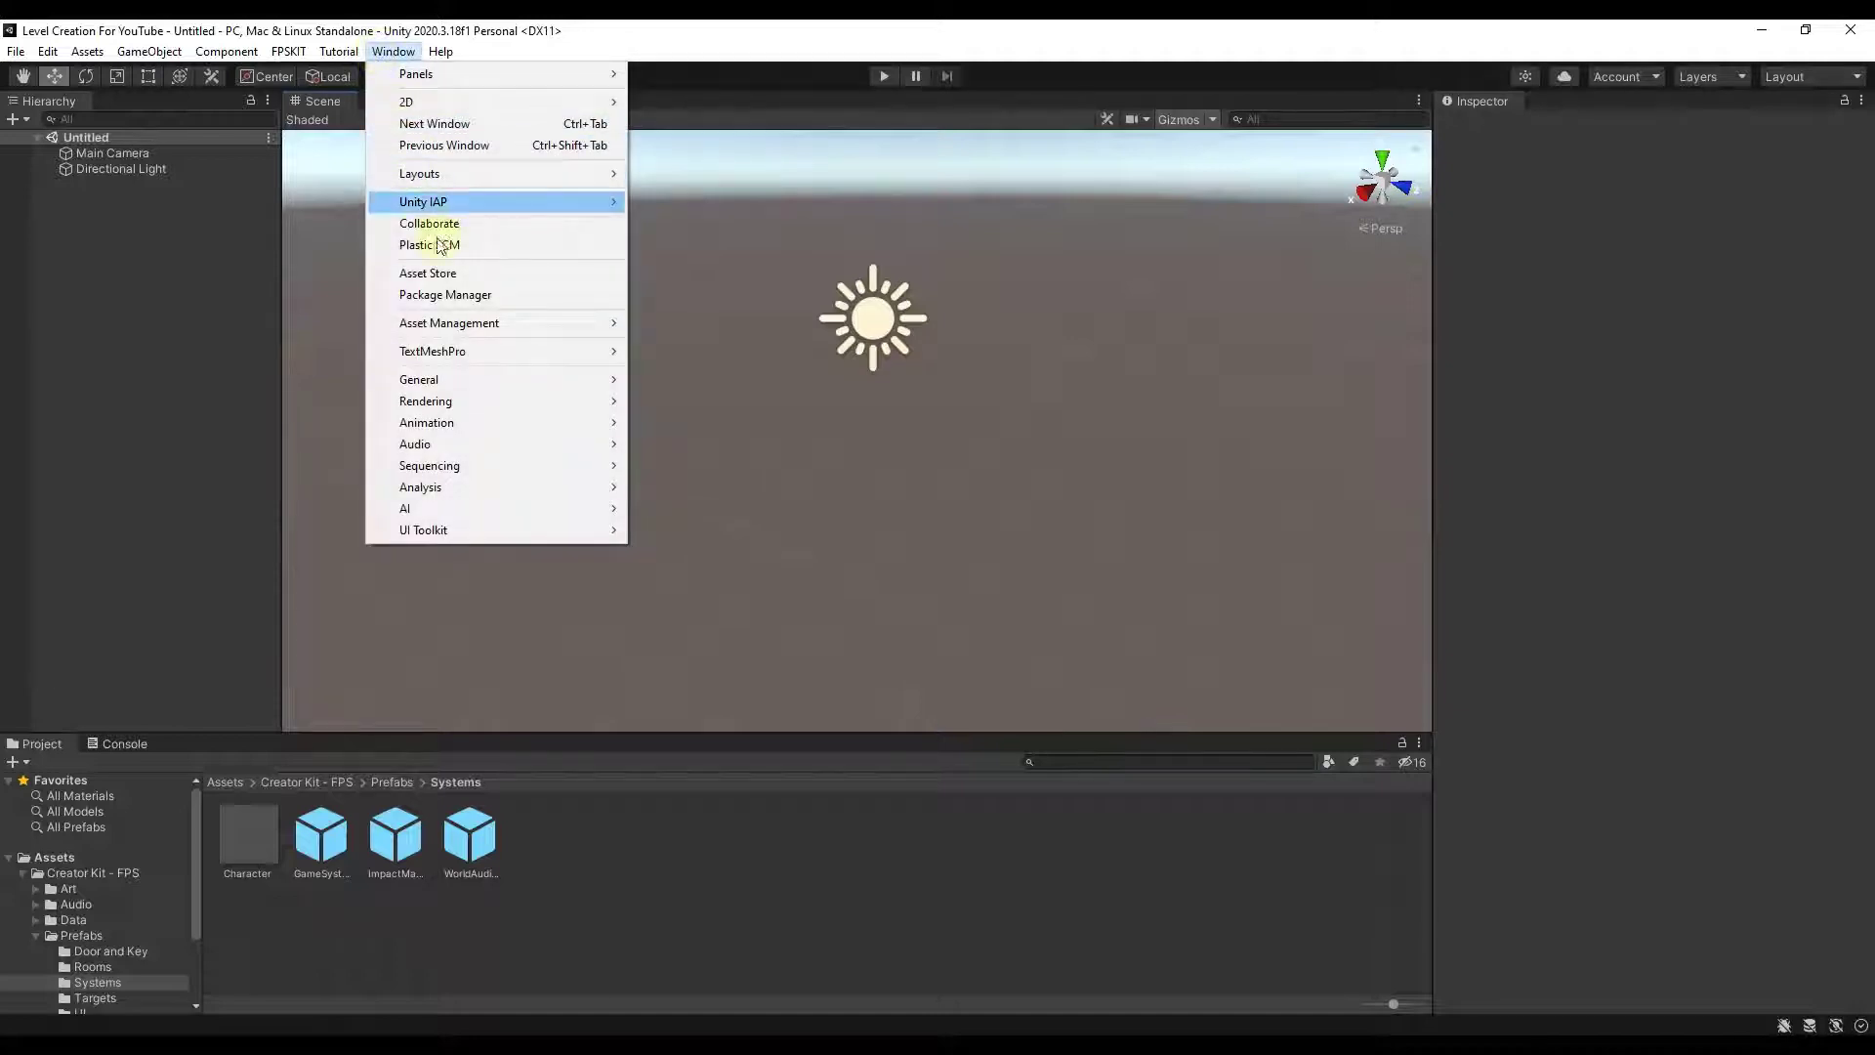
{"action": "left_click", "coordinate": [467, 295]}
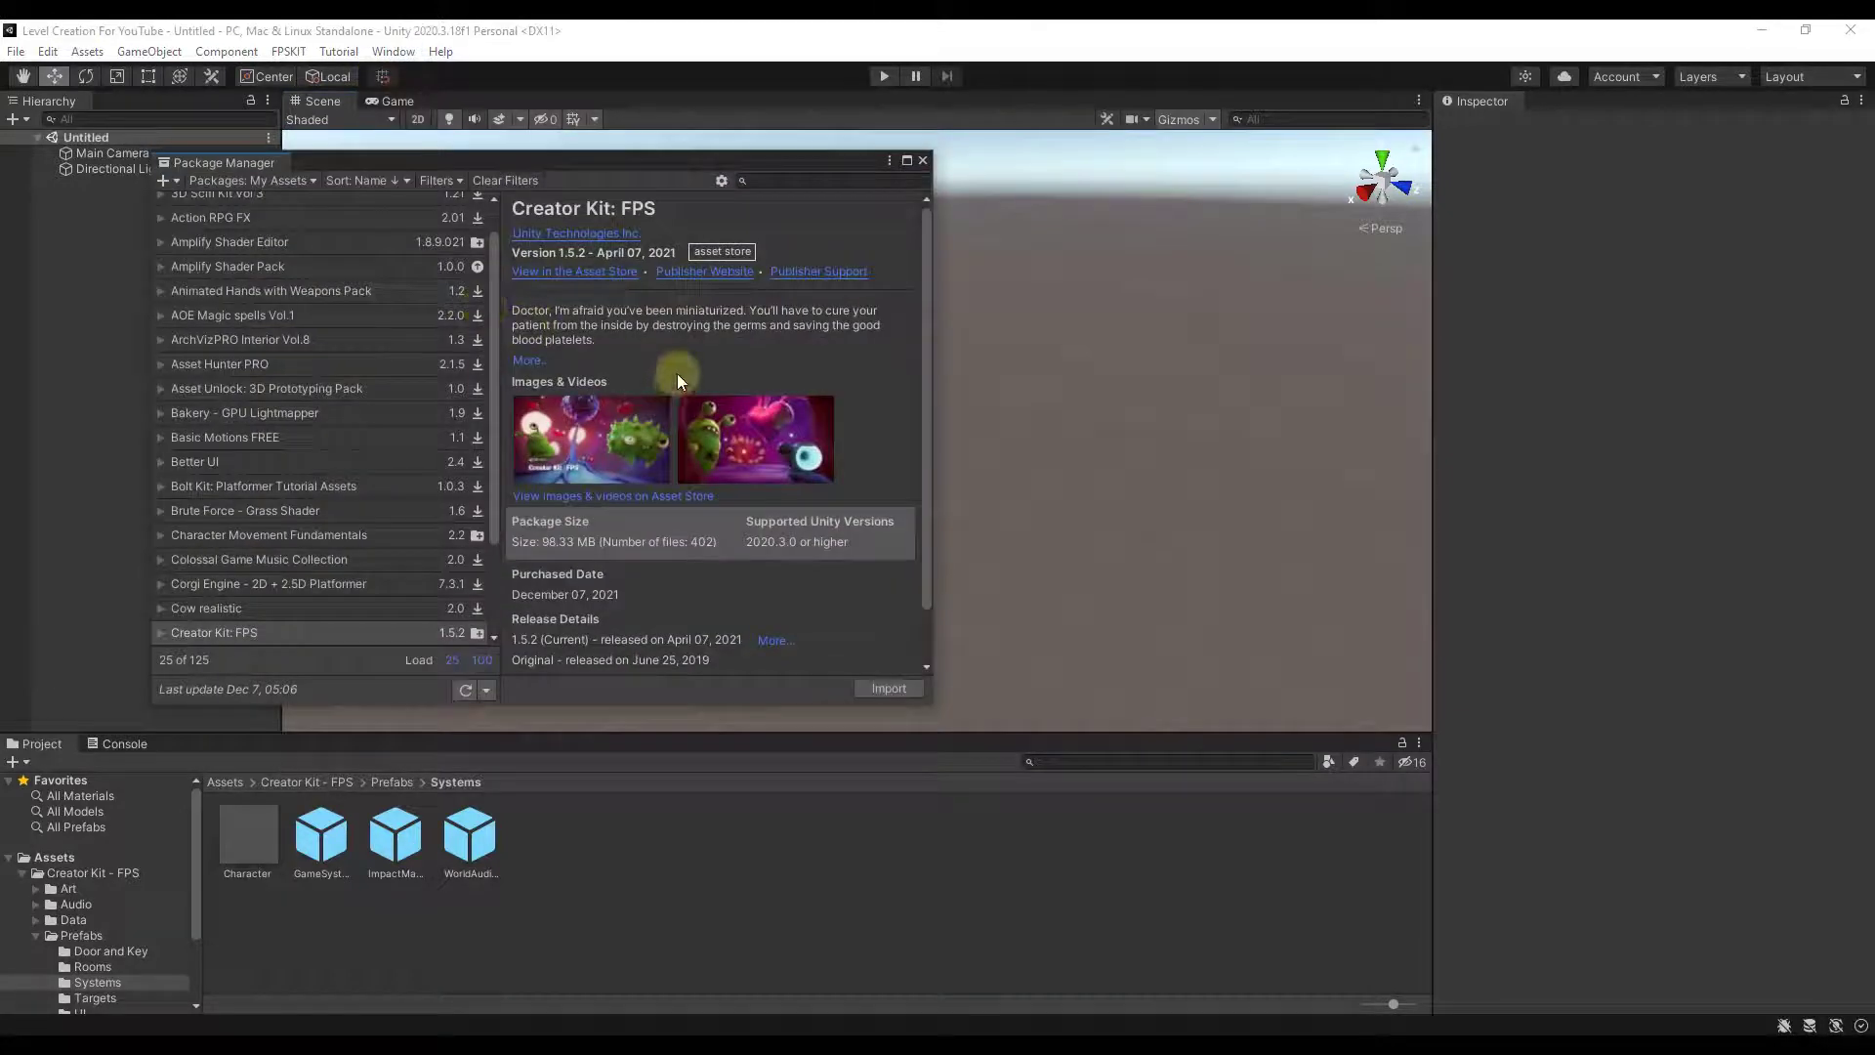
{"action": "left_click", "coordinate": [269, 184]}
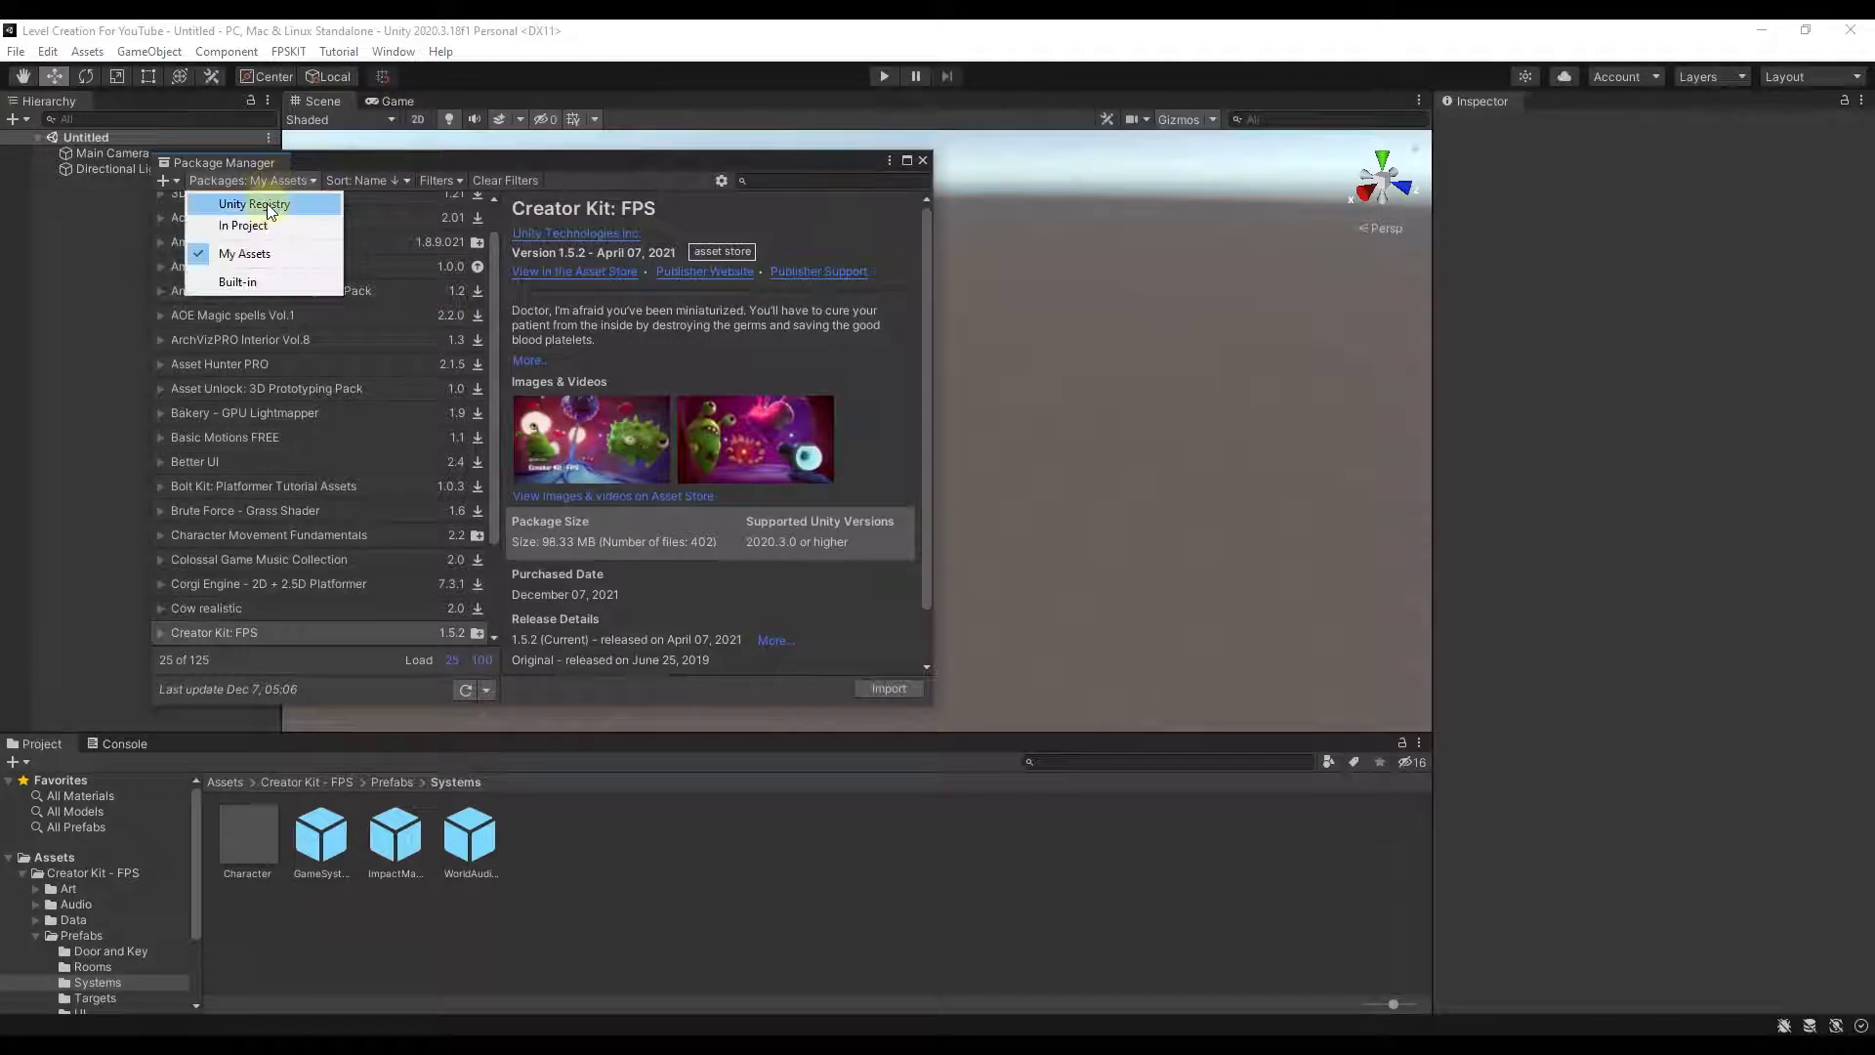
{"action": "left_click", "coordinate": [267, 204]}
{"action": "scroll", "coordinate": [289, 358], "scroll_direction": "down", "scroll_amount": 7}
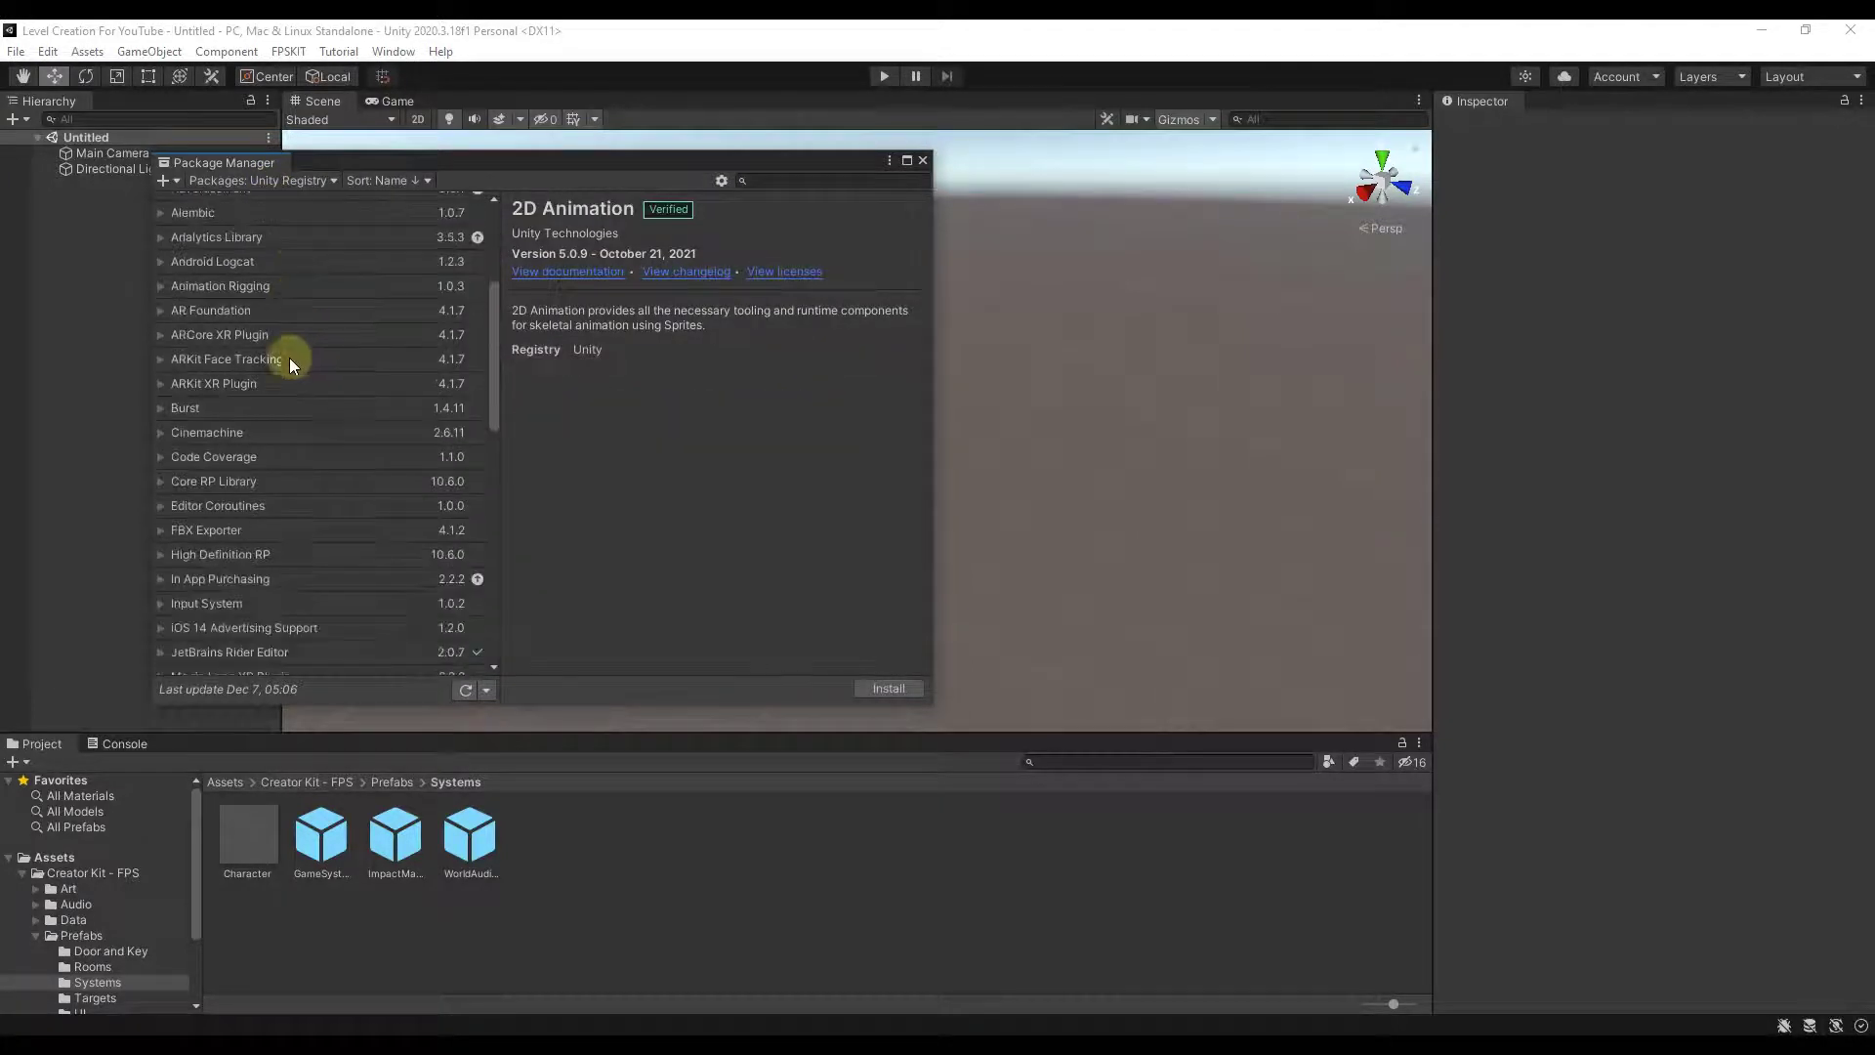
{"action": "scroll", "coordinate": [288, 396], "scroll_direction": "down", "scroll_amount": 3}
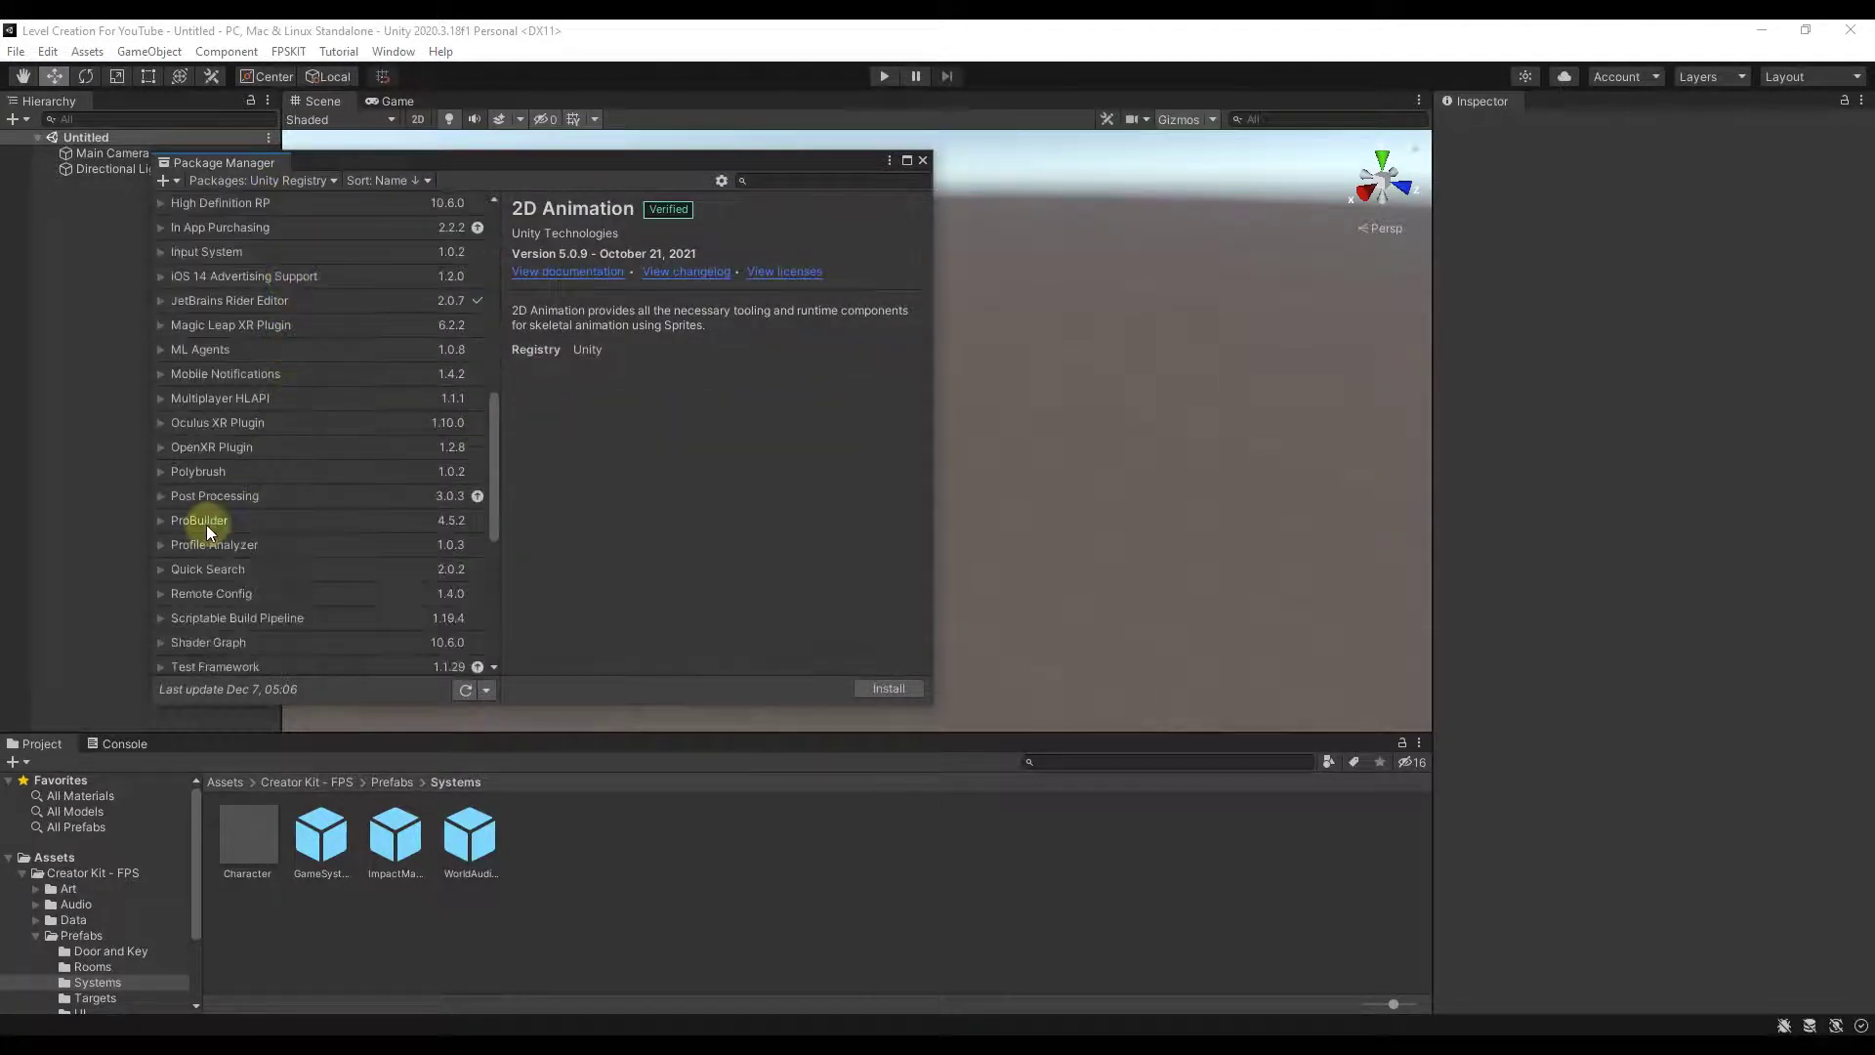
{"action": "left_click", "coordinate": [196, 520]}
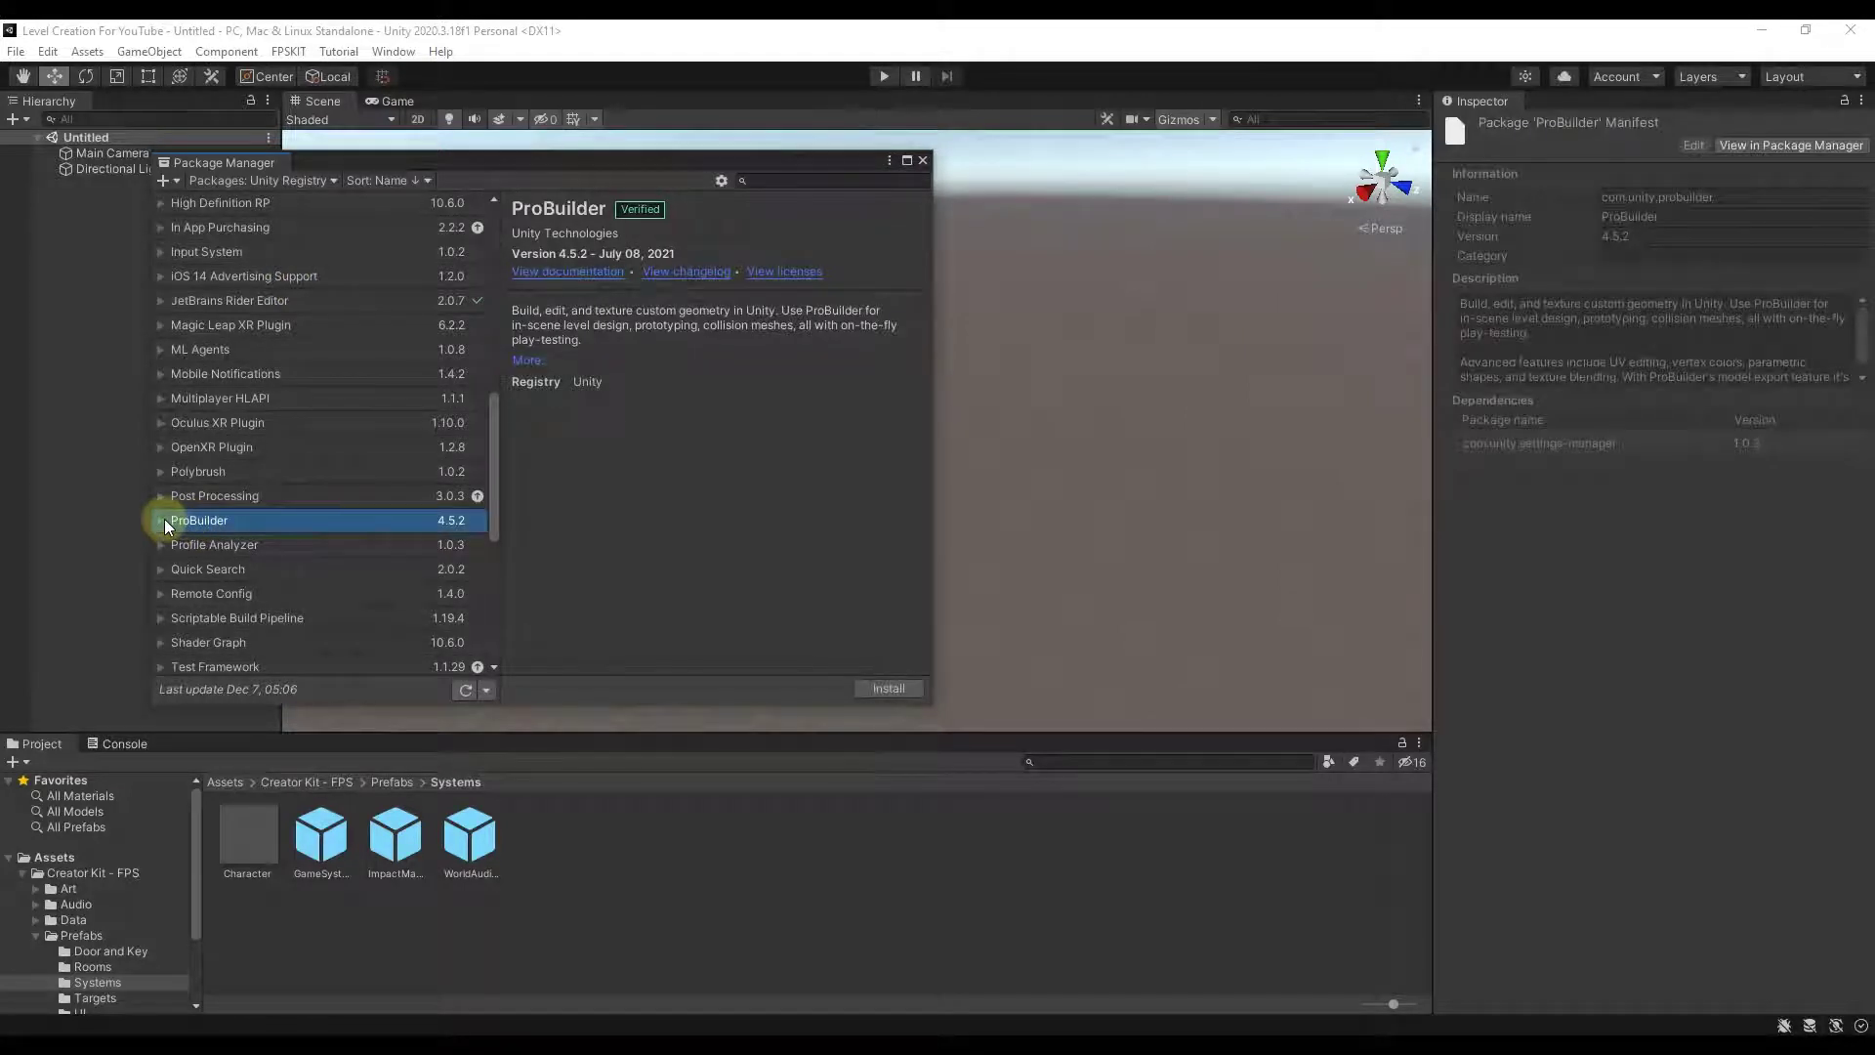
{"action": "left_click", "coordinate": [162, 520]}
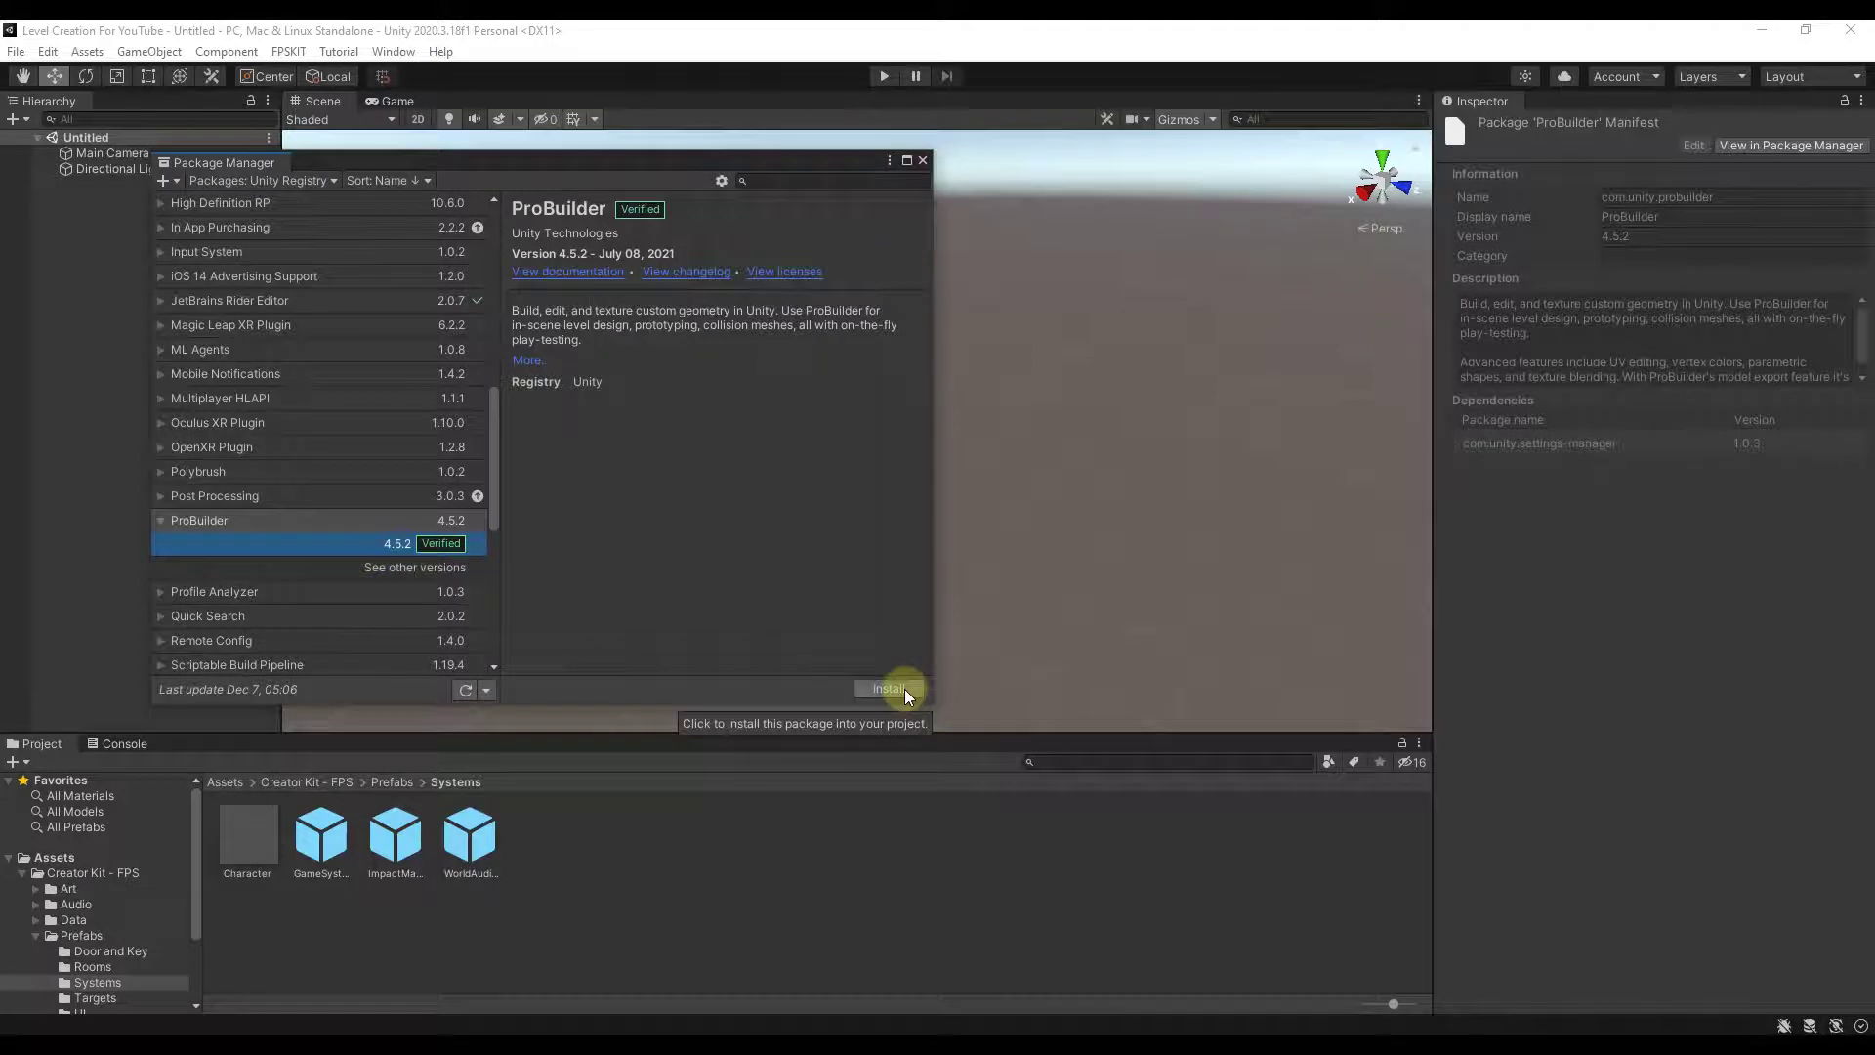
- Enable preview packages in the advanced project settings and install the ProBuilder package
{"action": "left_click", "coordinate": [719, 180]}
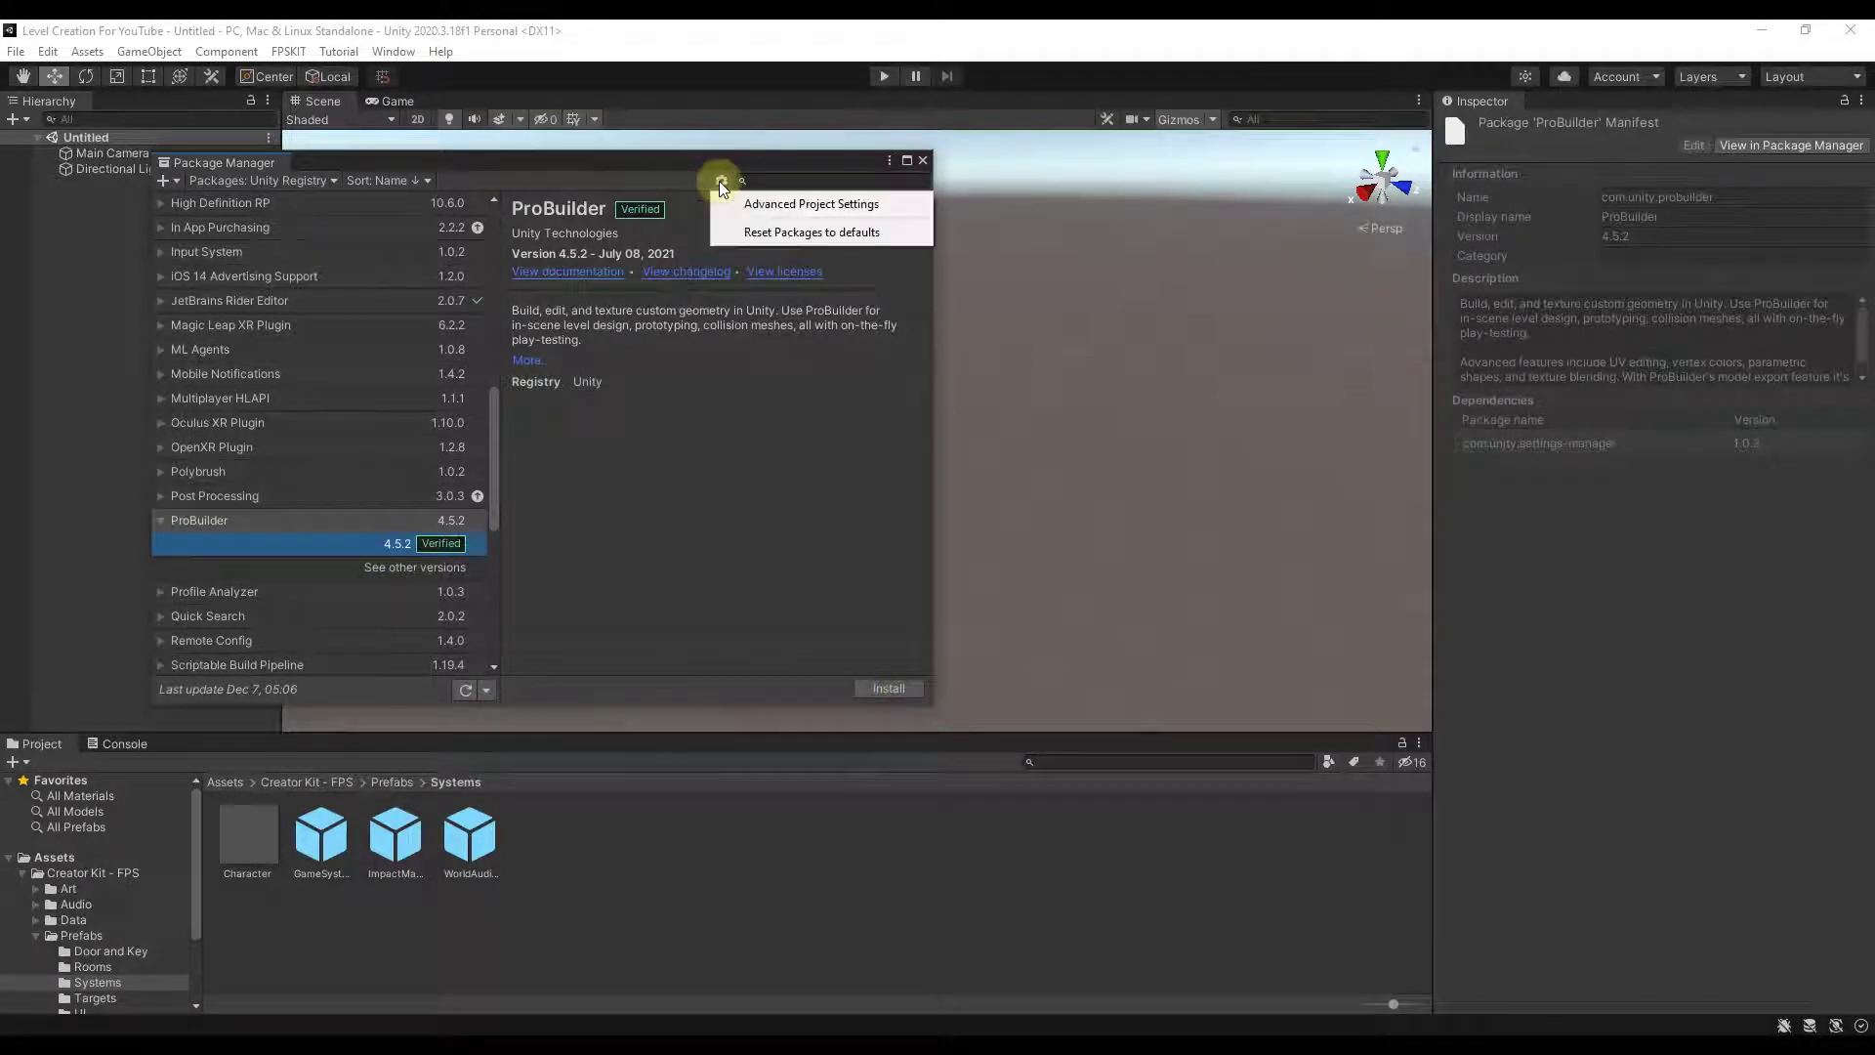
{"action": "left_click", "coordinate": [781, 198]}
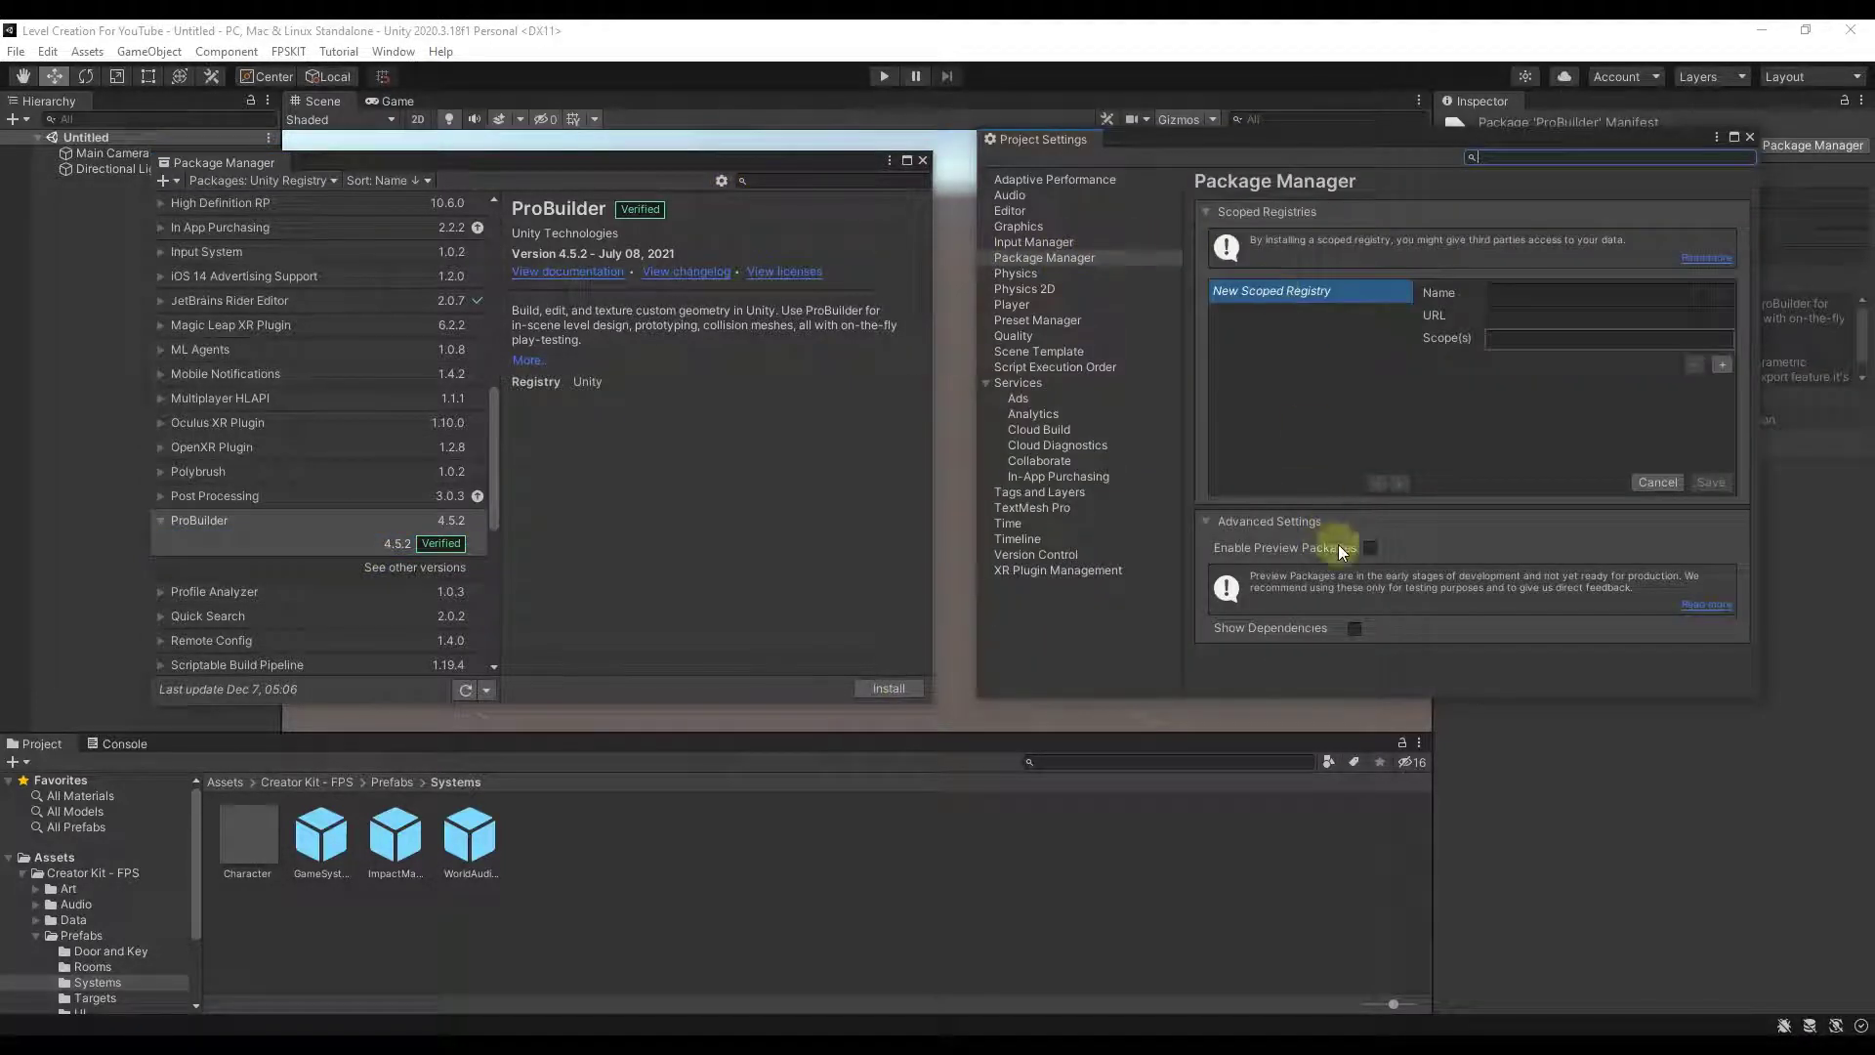
{"action": "left_click", "coordinate": [1372, 549]}
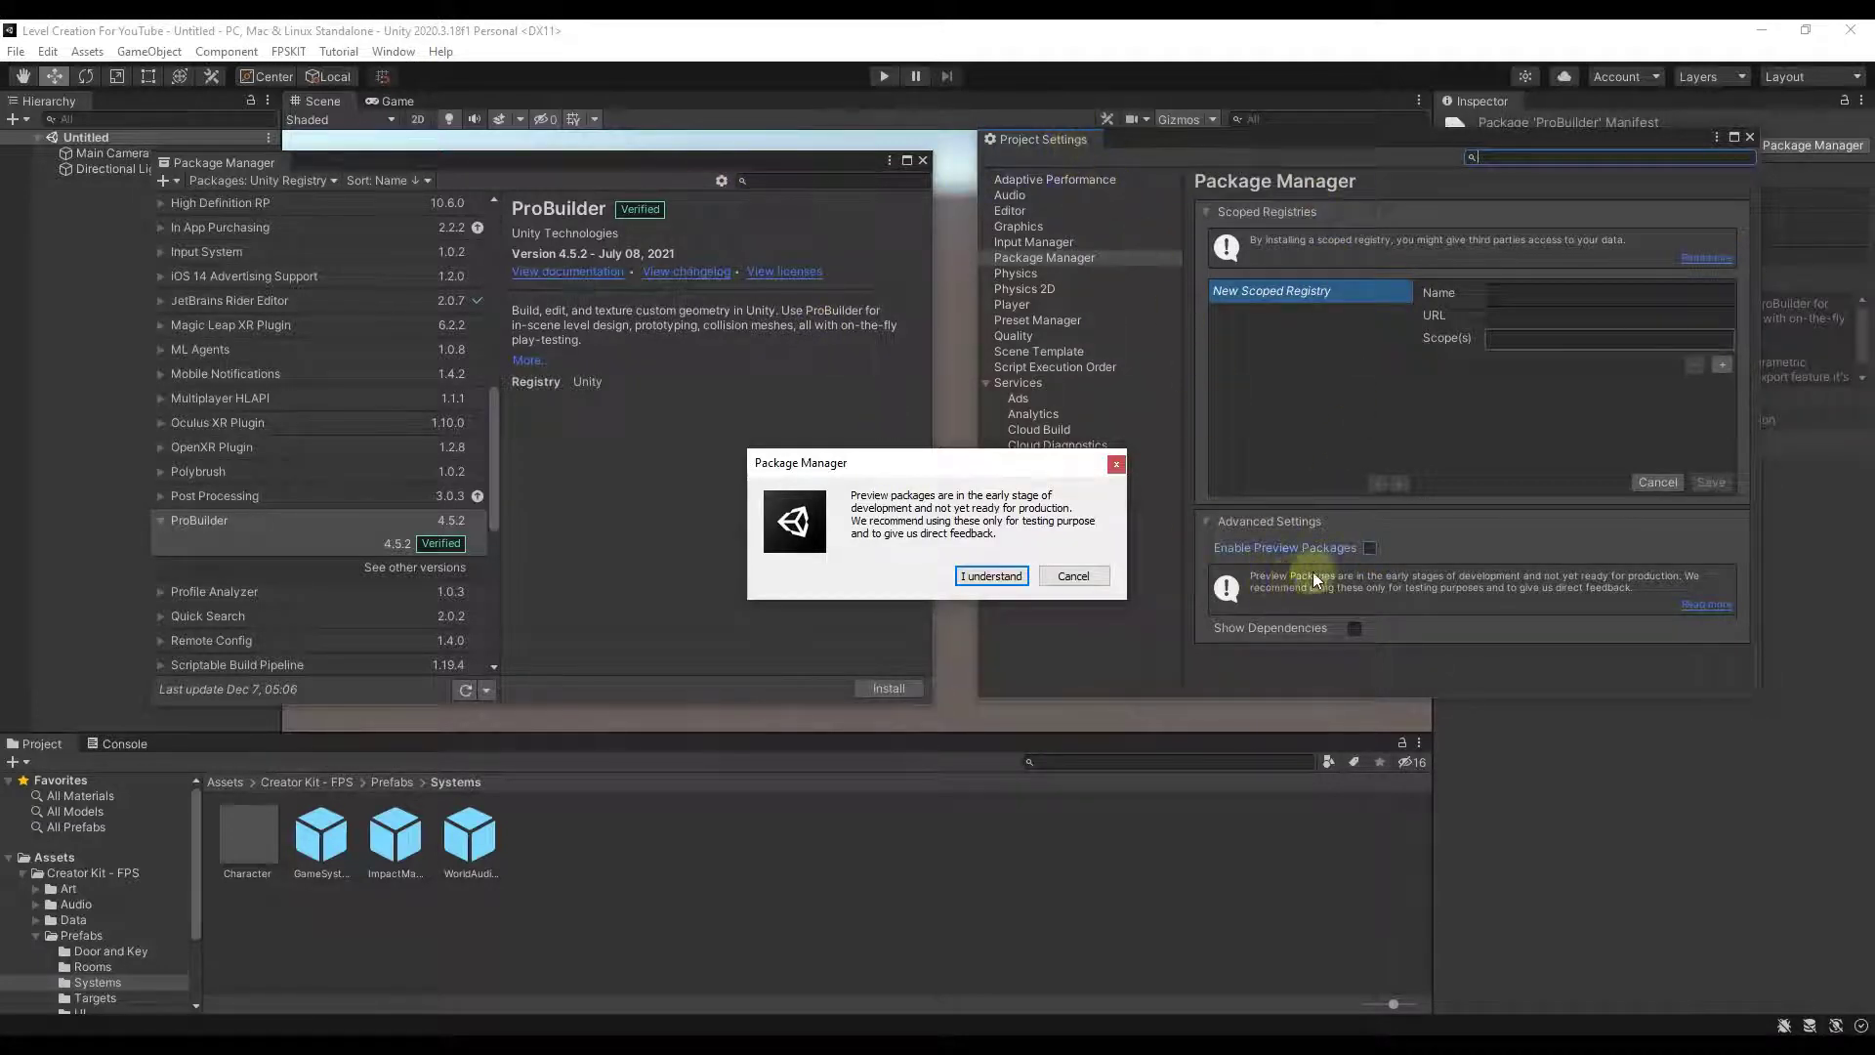
{"action": "left_click", "coordinate": [989, 576]}
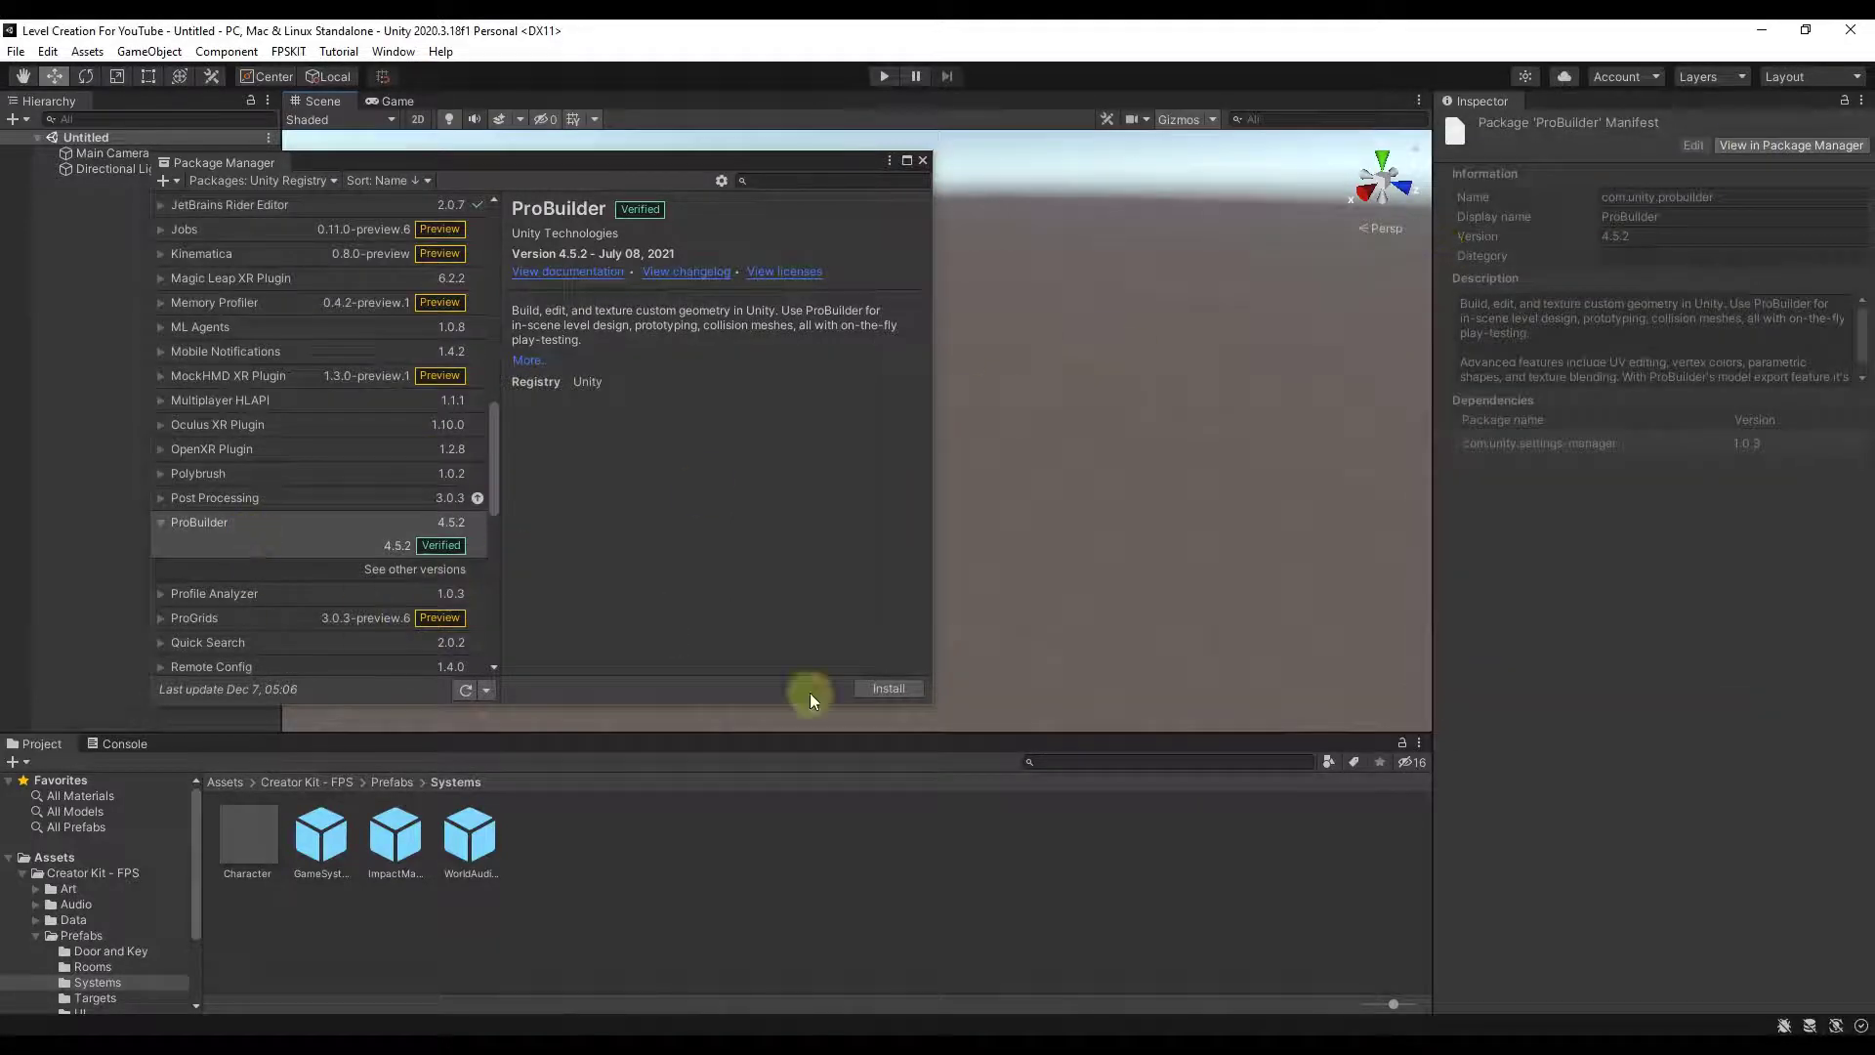
{"action": "left_click", "coordinate": [887, 689]}
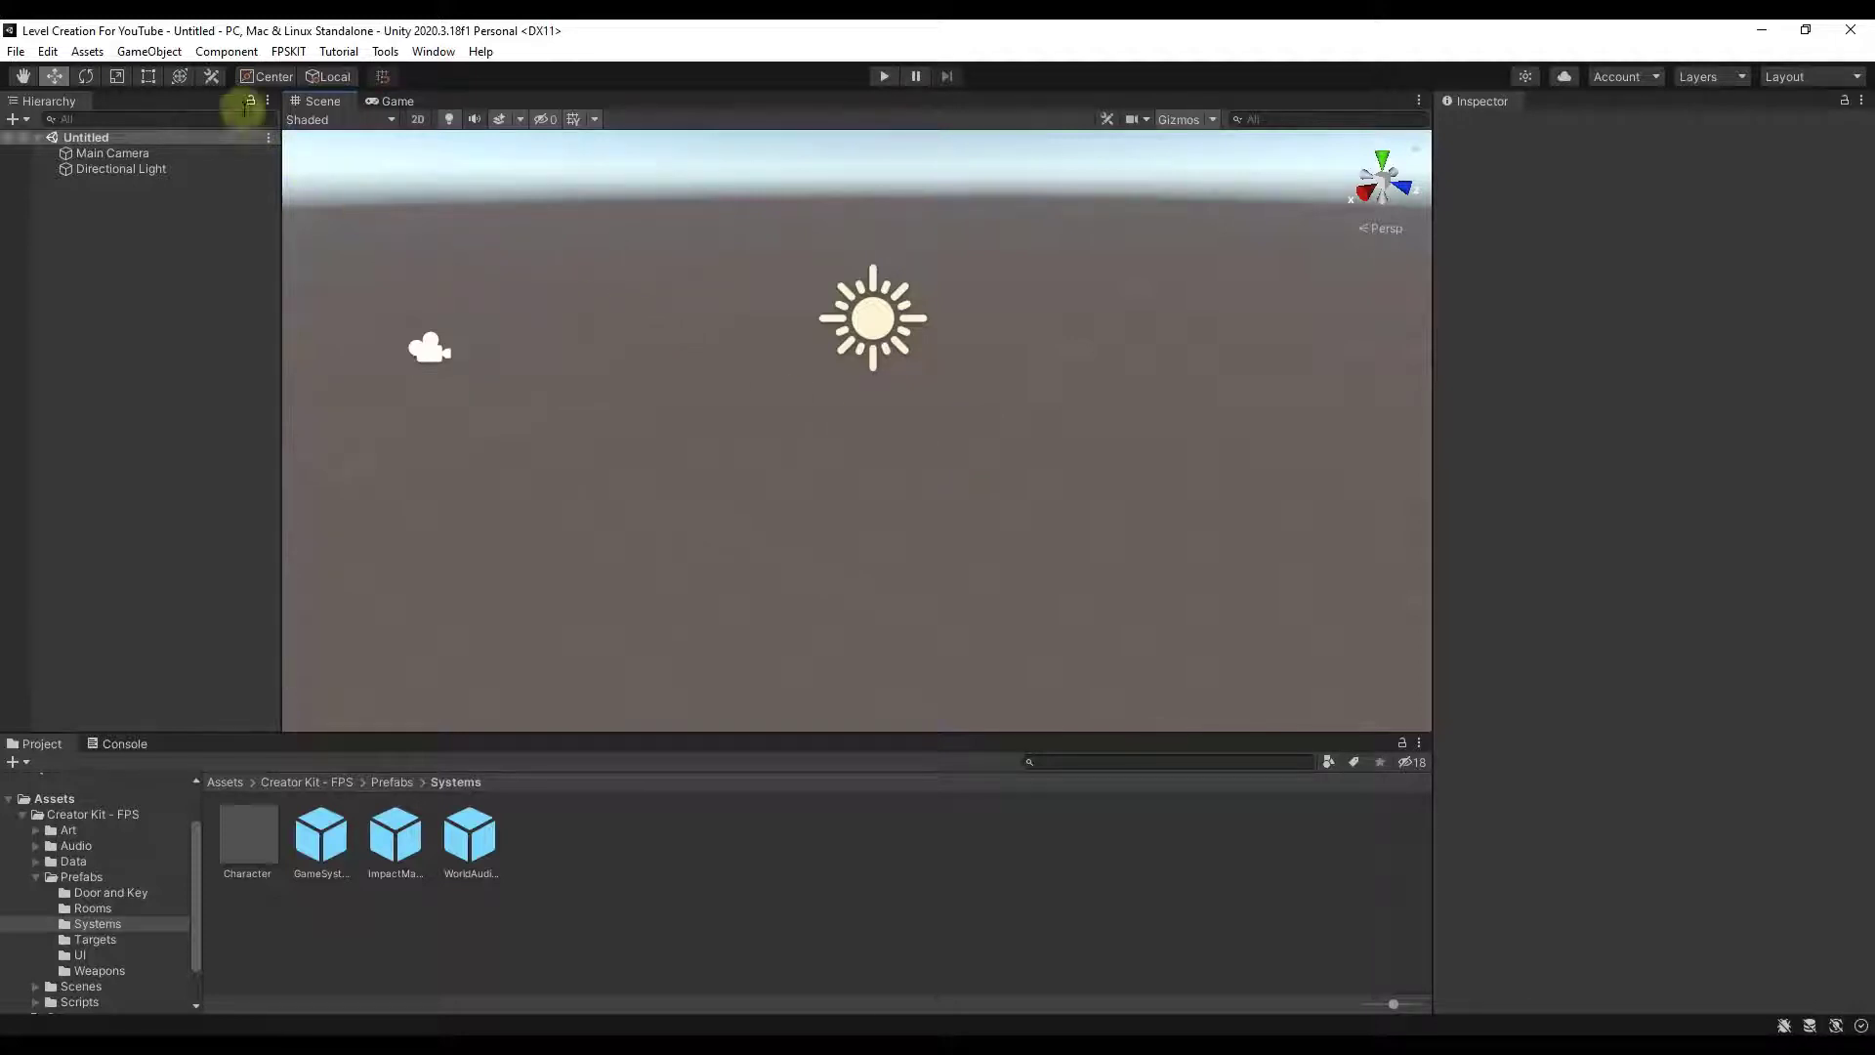
- Open the ProBuilder window and add a default cube with the New Shape tool
{"action": "left_click", "coordinate": [152, 55]}
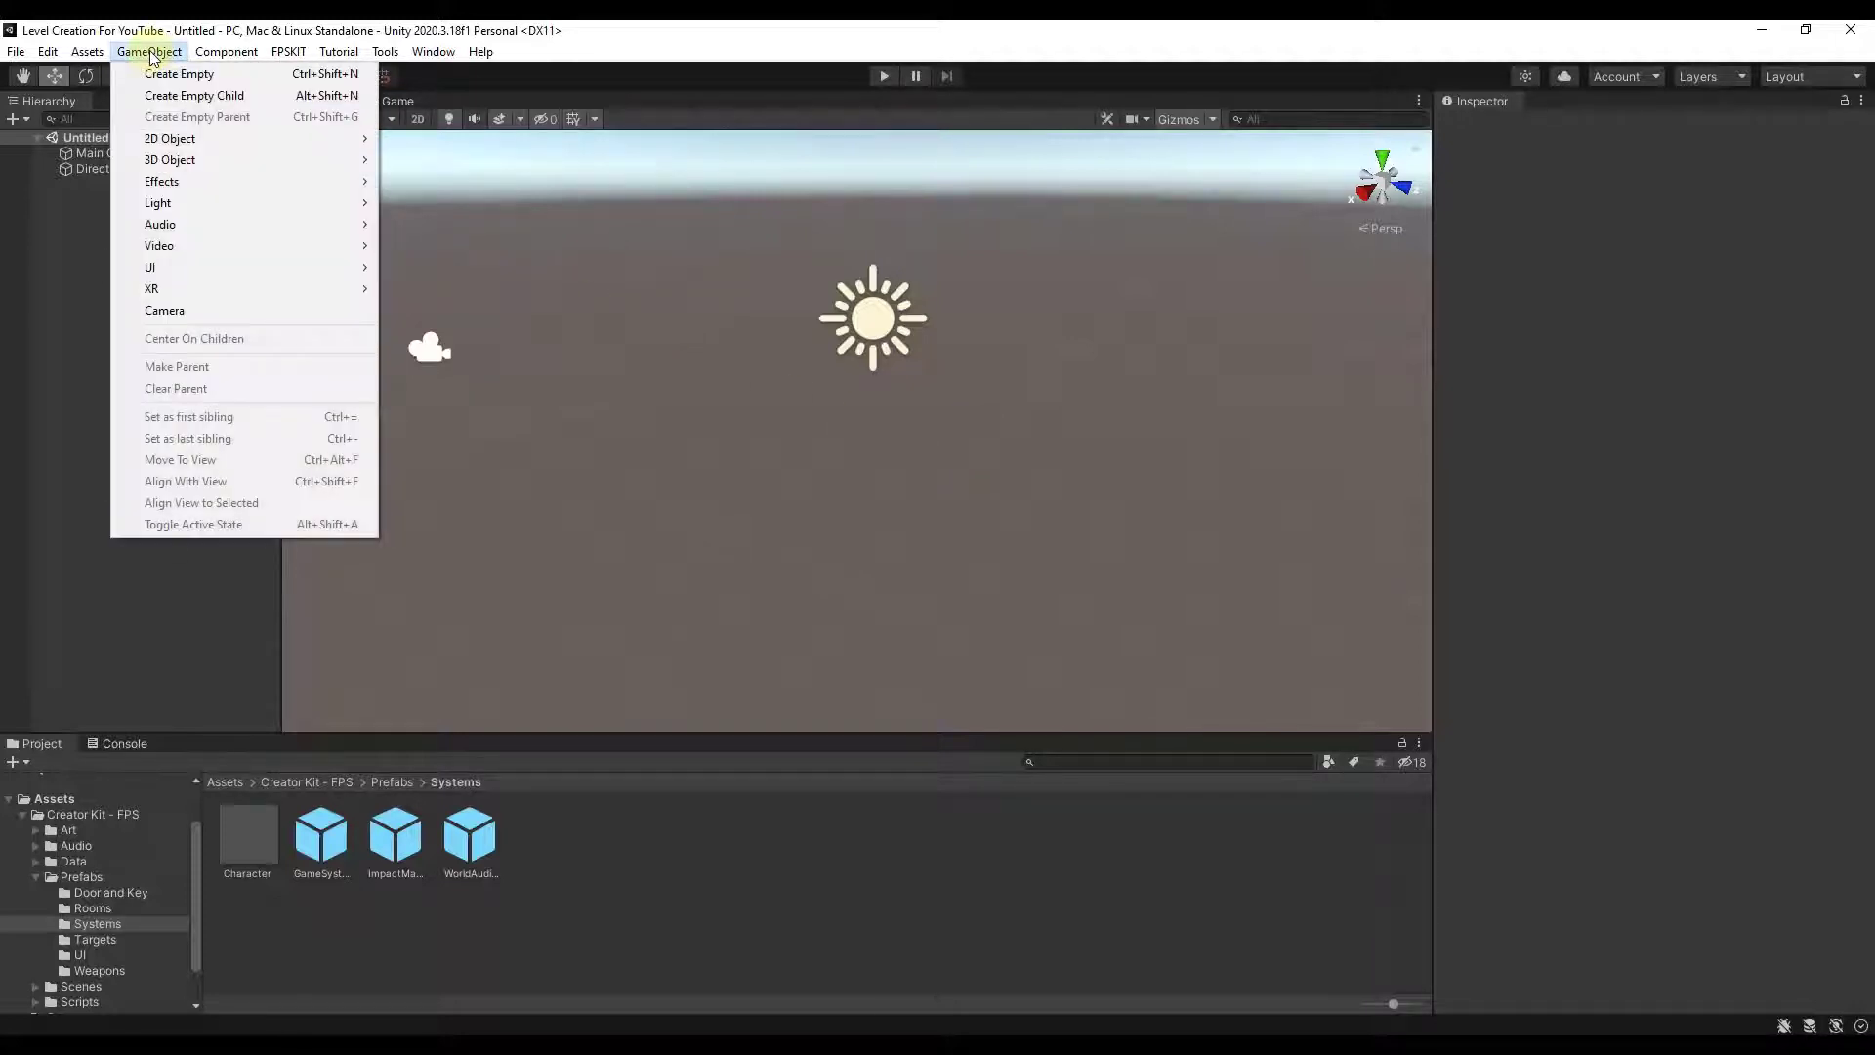
{"action": "left_click", "coordinate": [903, 496]}
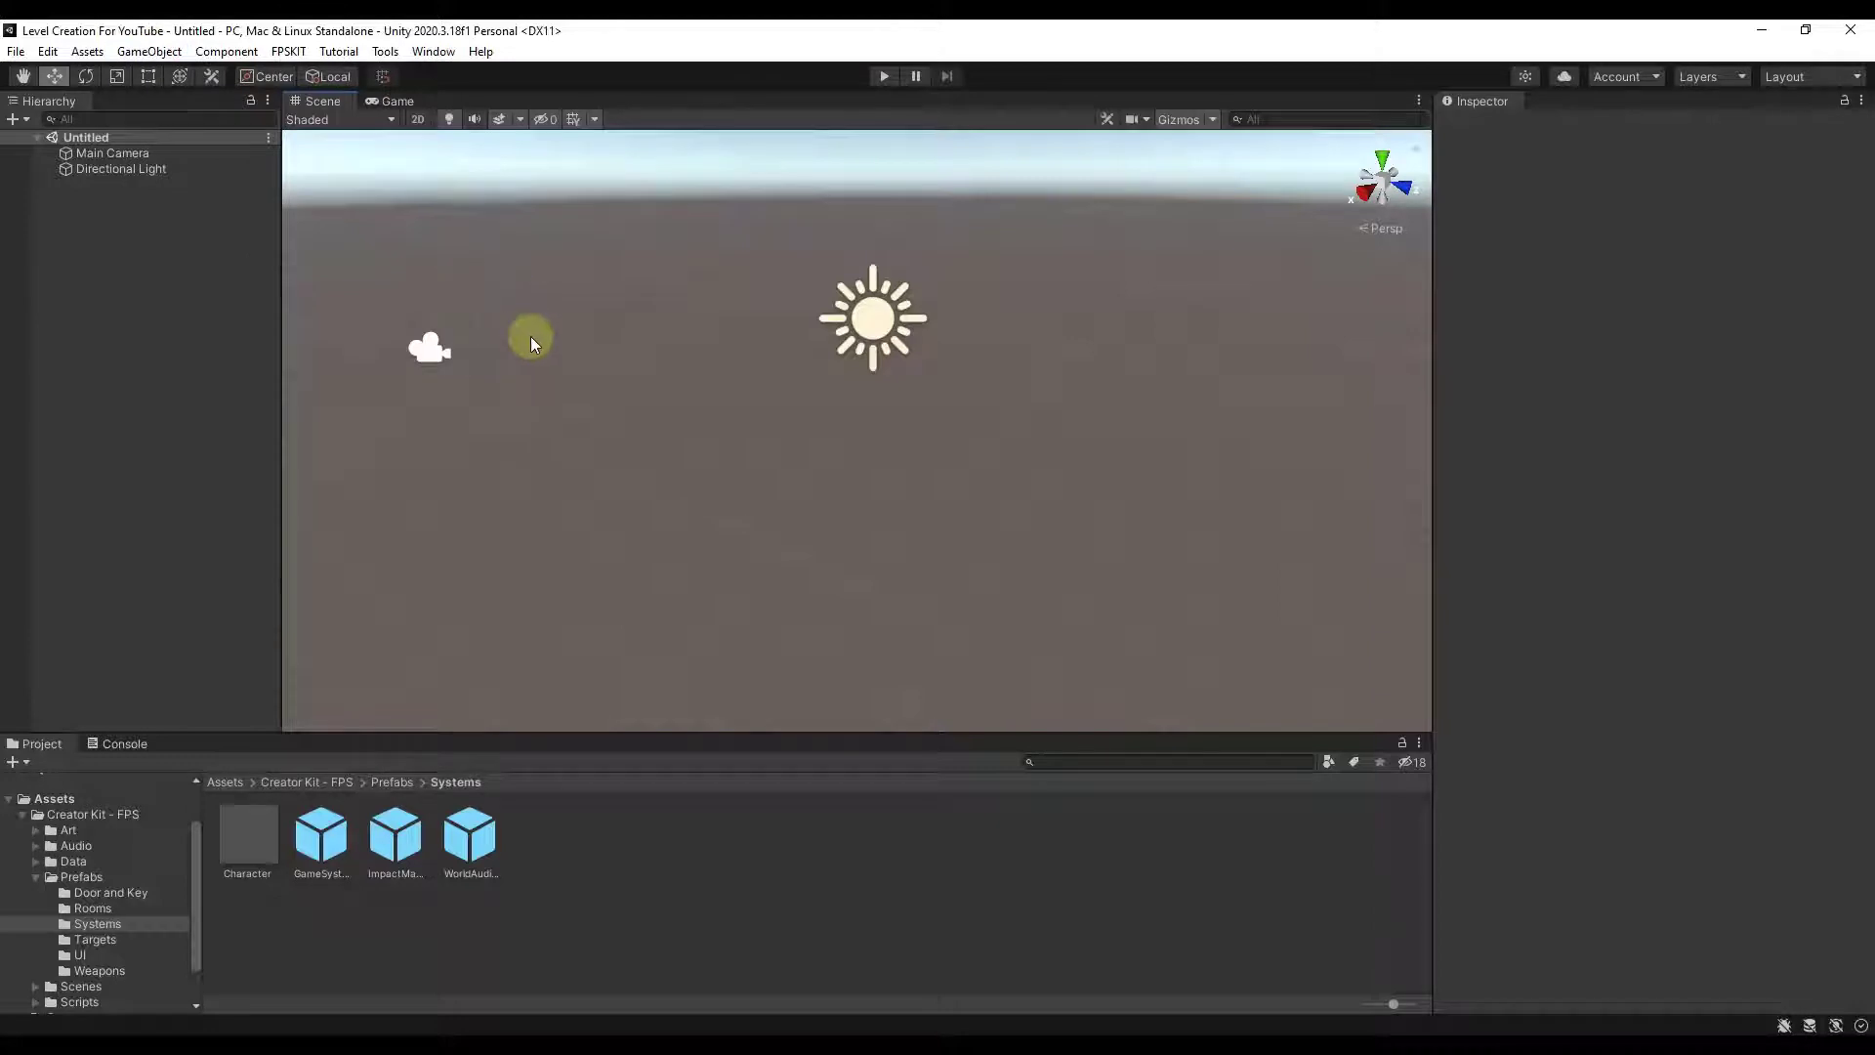
{"action": "left_click", "coordinate": [386, 52]}
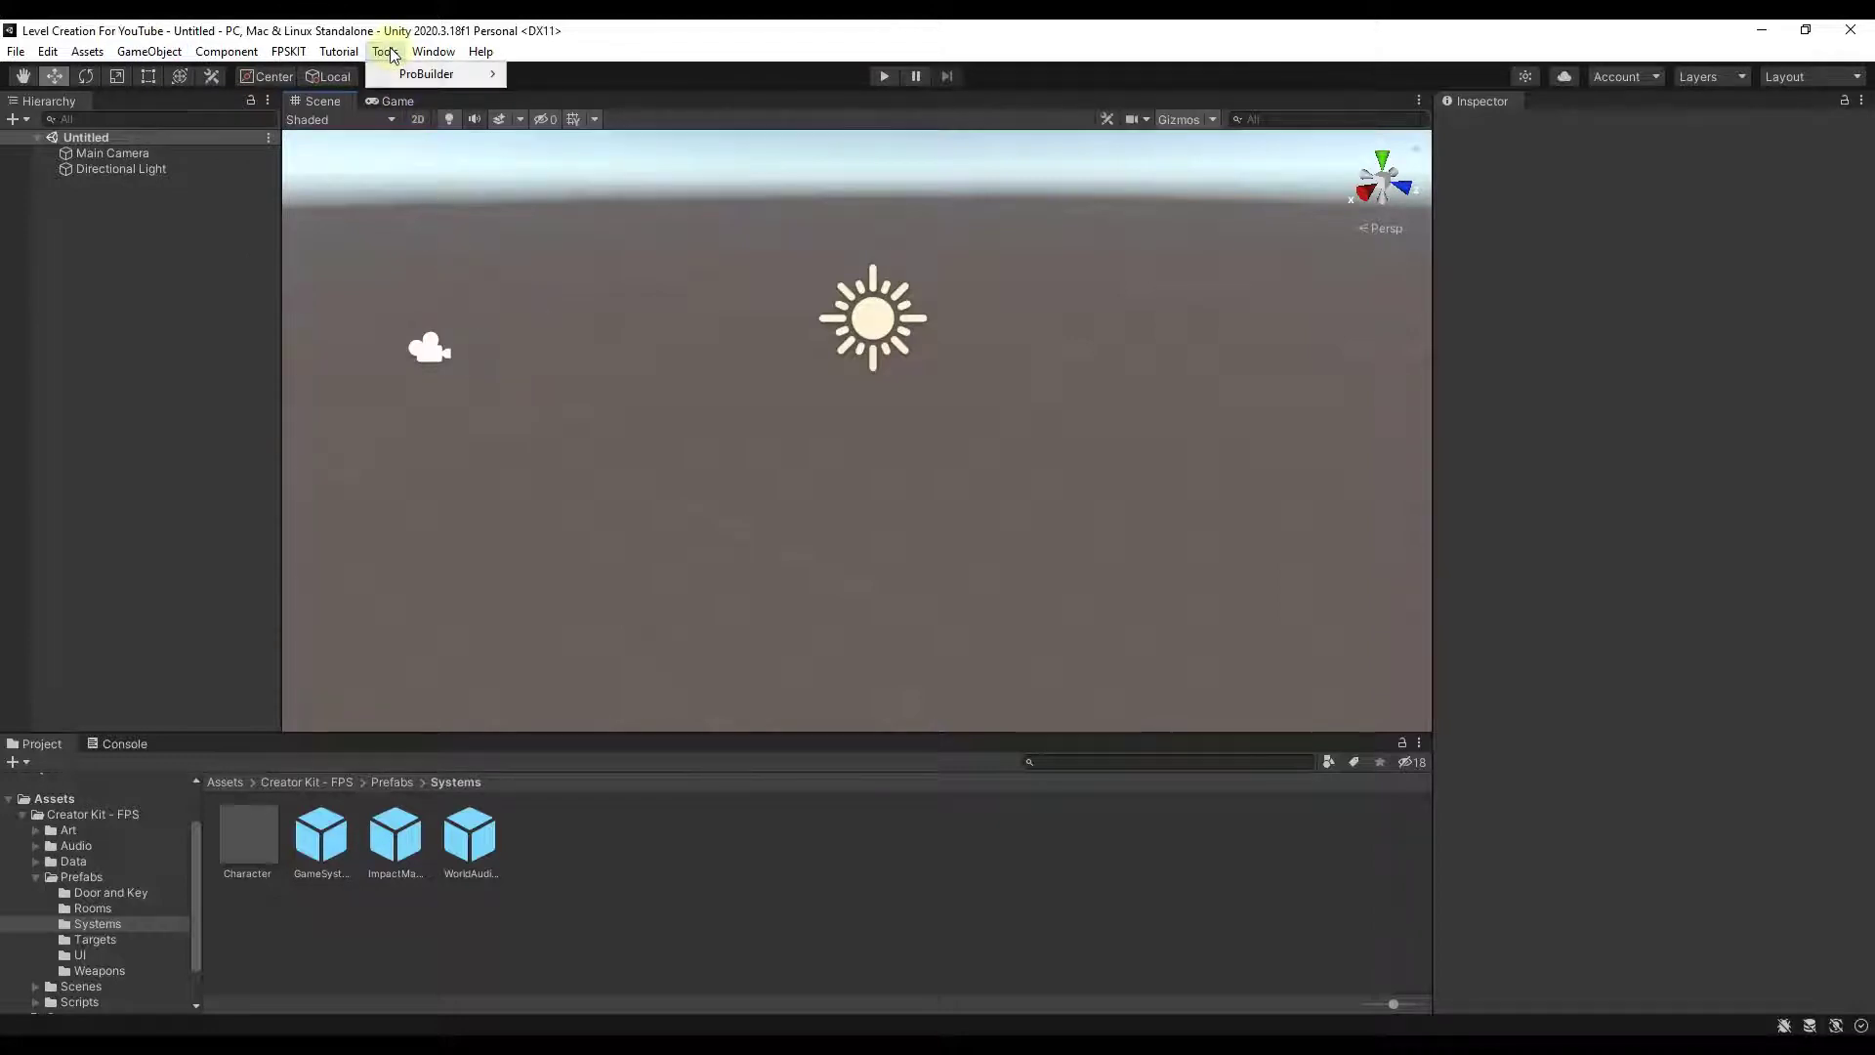
{"action": "mouse_move", "coordinate": [396, 75]}
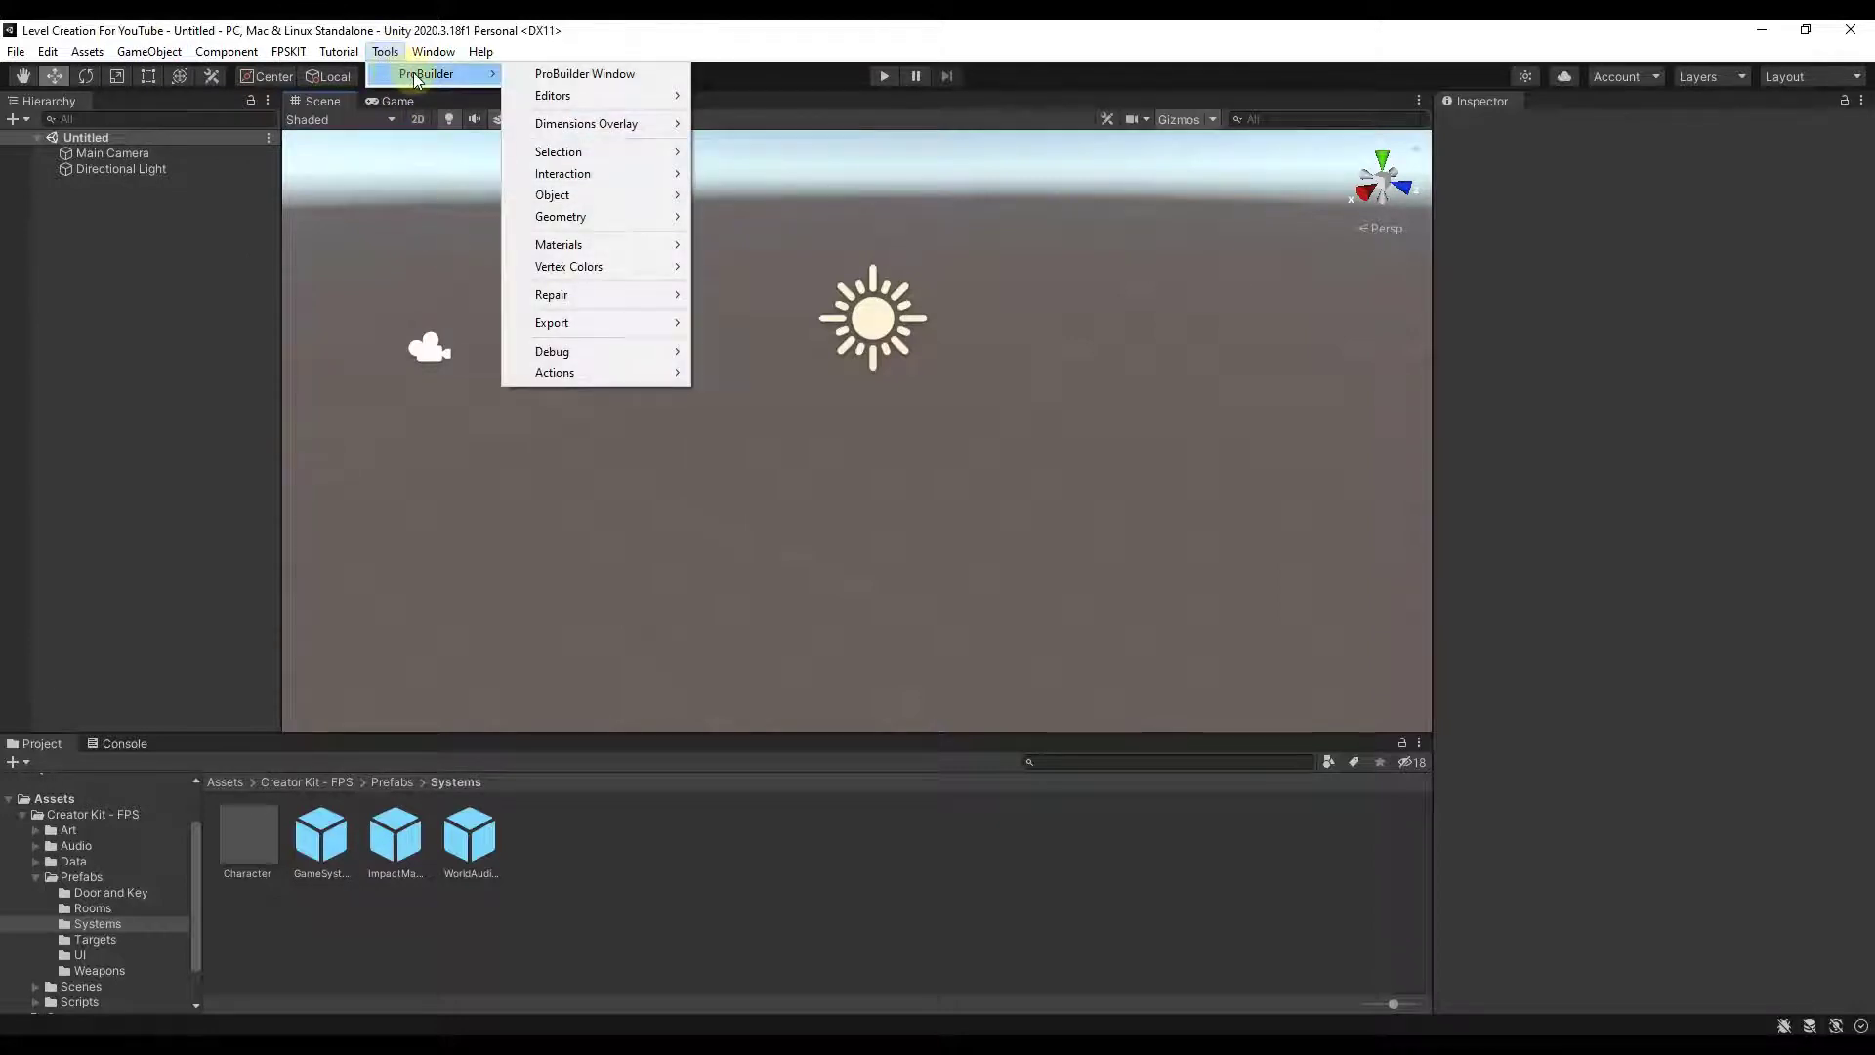
{"action": "left_click", "coordinate": [581, 74]}
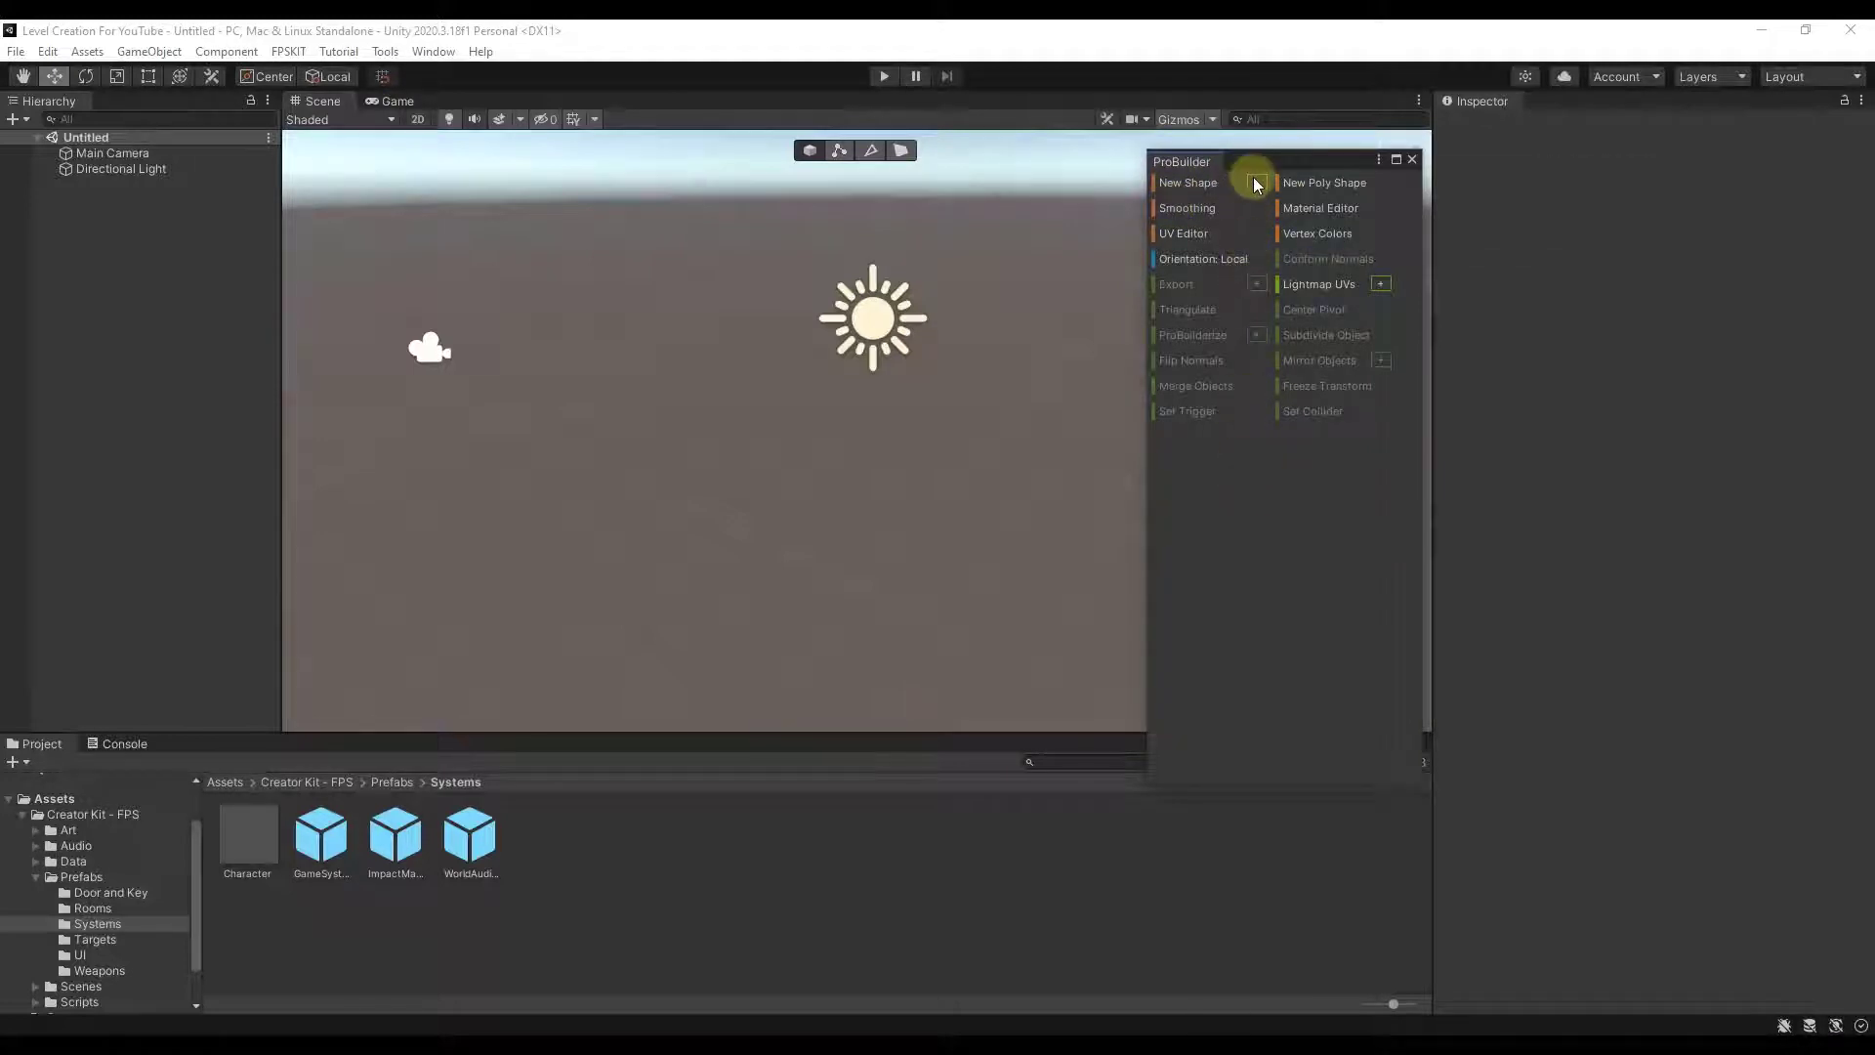
{"action": "left_click", "coordinate": [1204, 187]}
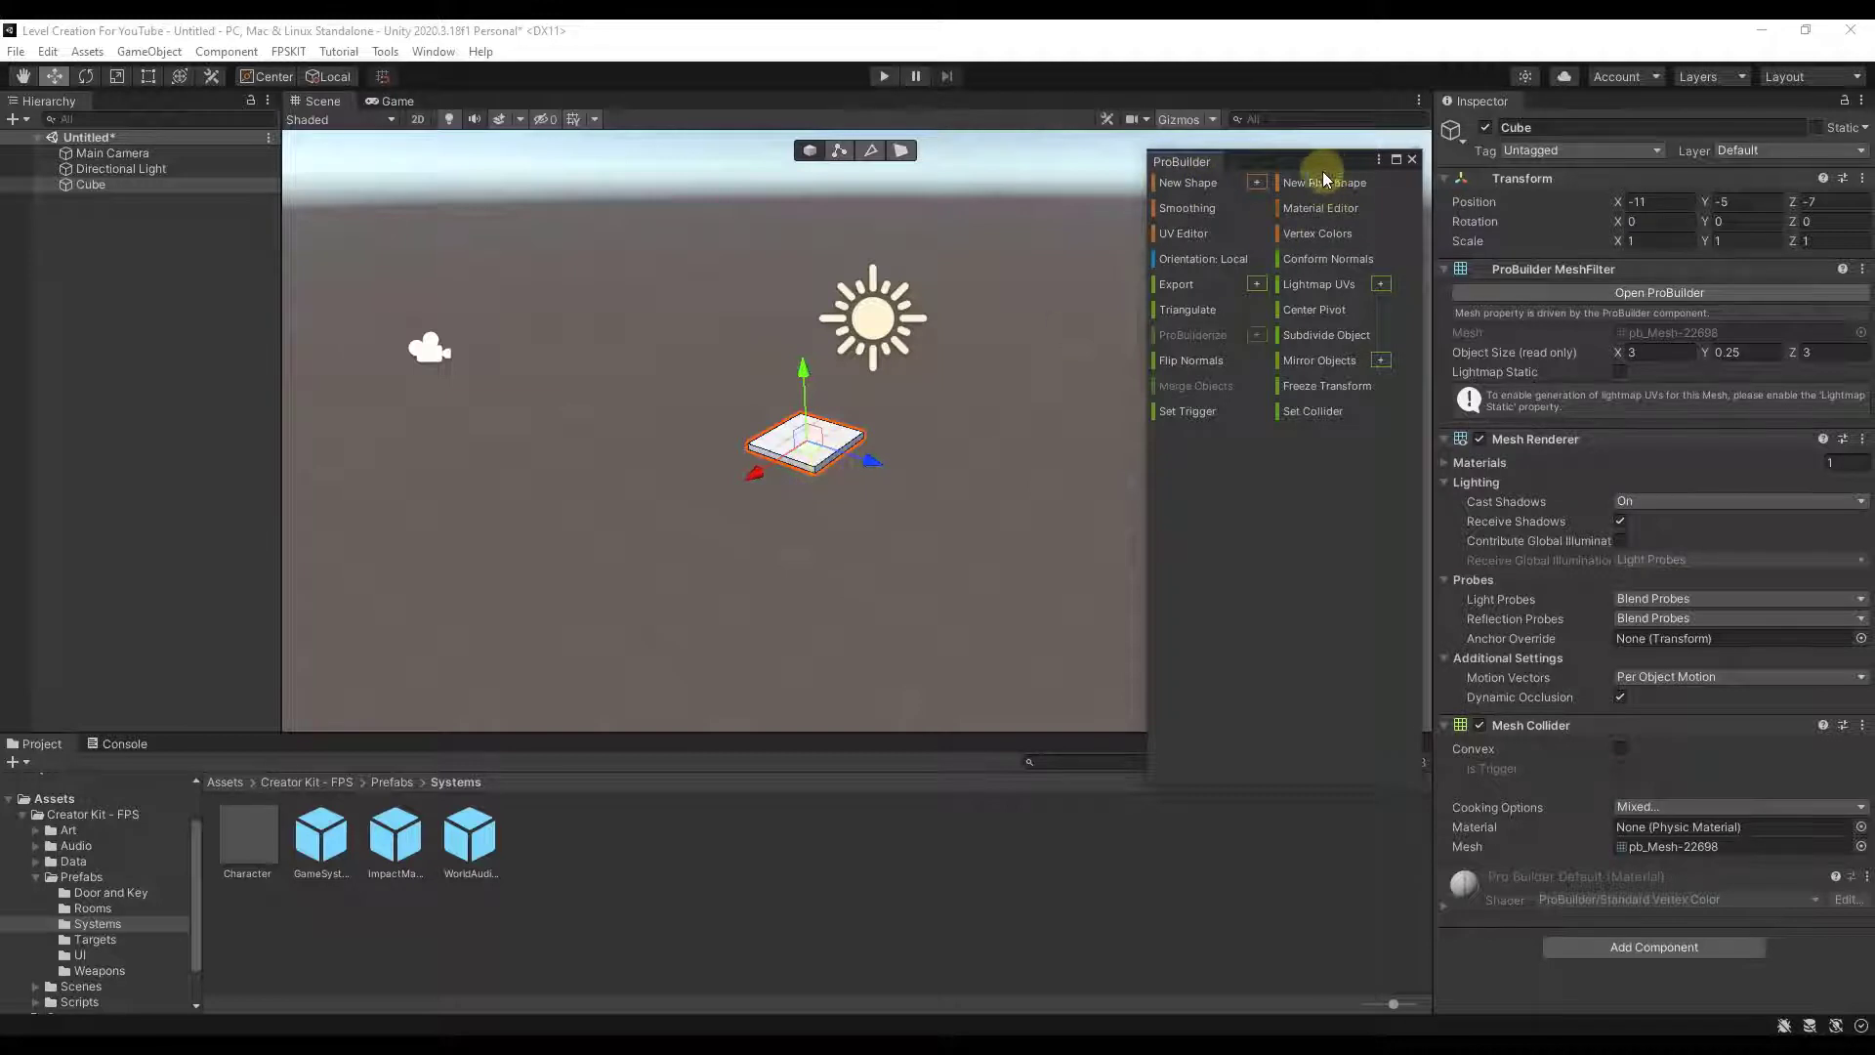
- Switch the ProBuilder window to icon mode and back to text mode to compare both layouts
{"action": "left_click", "coordinate": [1379, 160]}
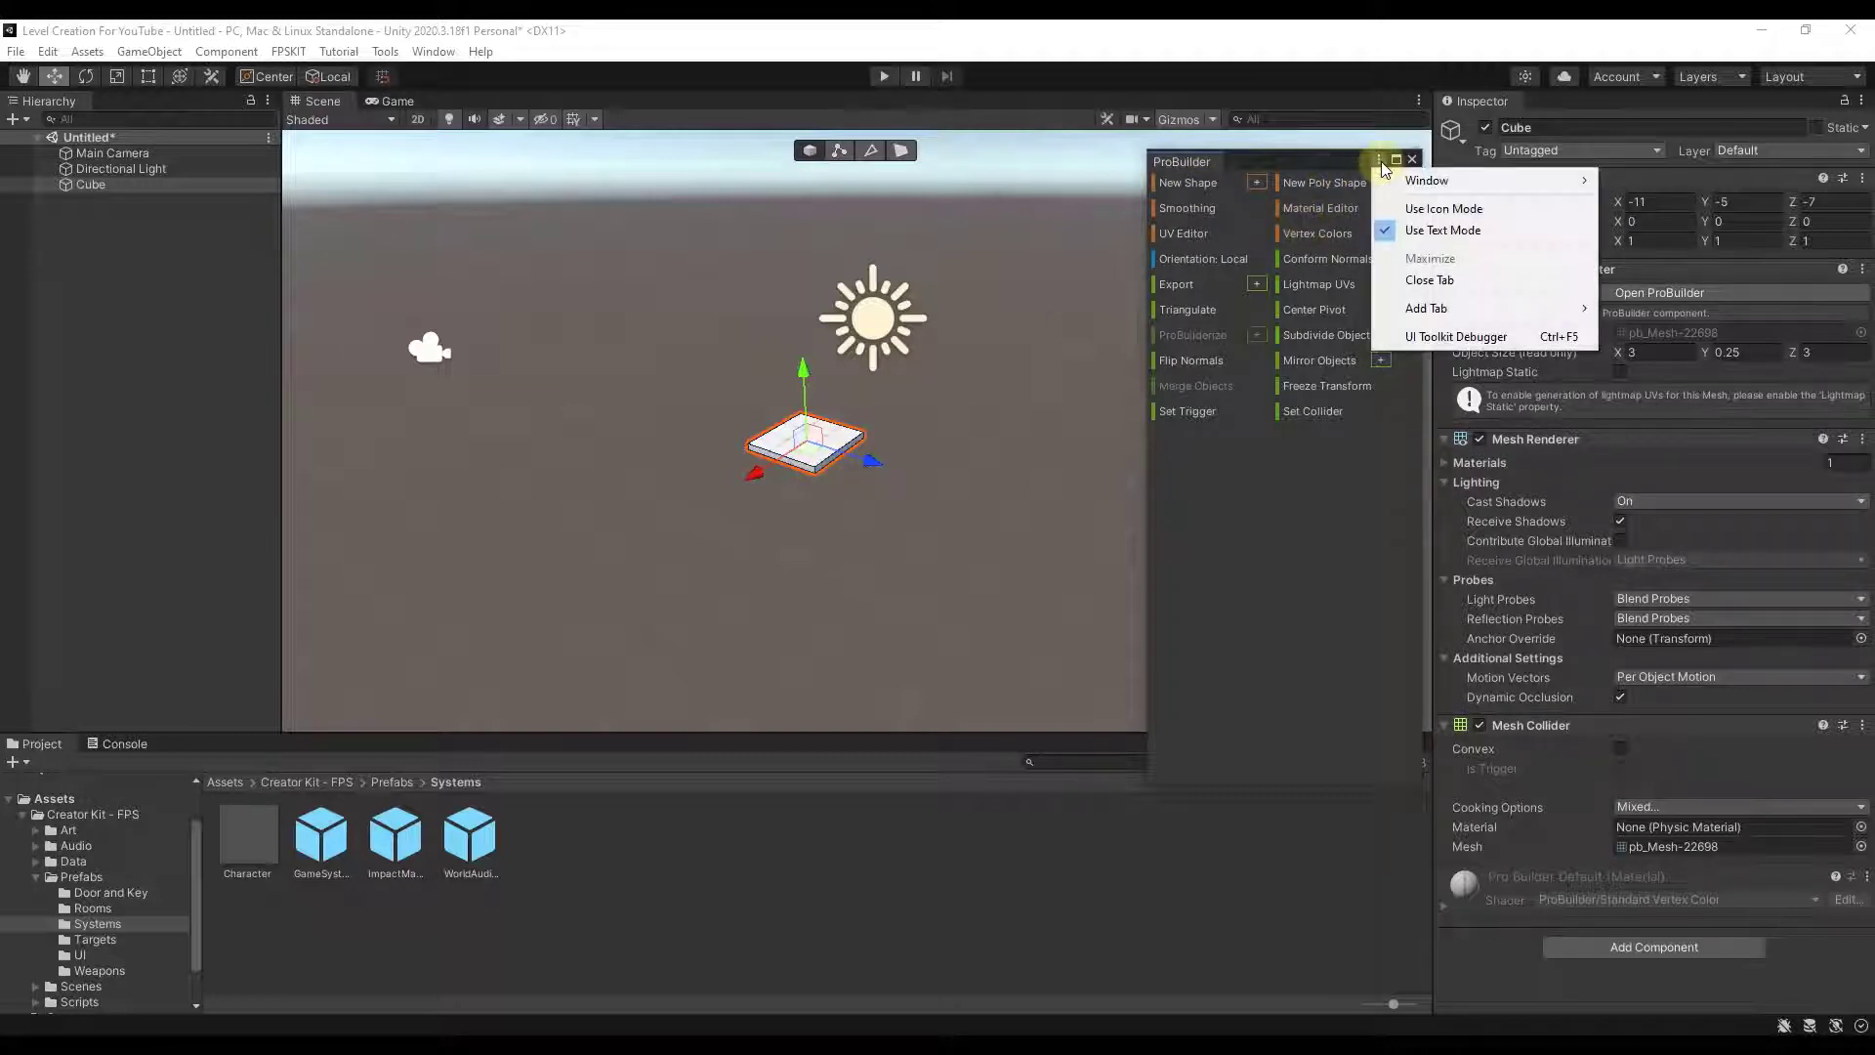
{"action": "left_click", "coordinate": [1325, 518]}
{"action": "left_click", "coordinate": [1378, 161]}
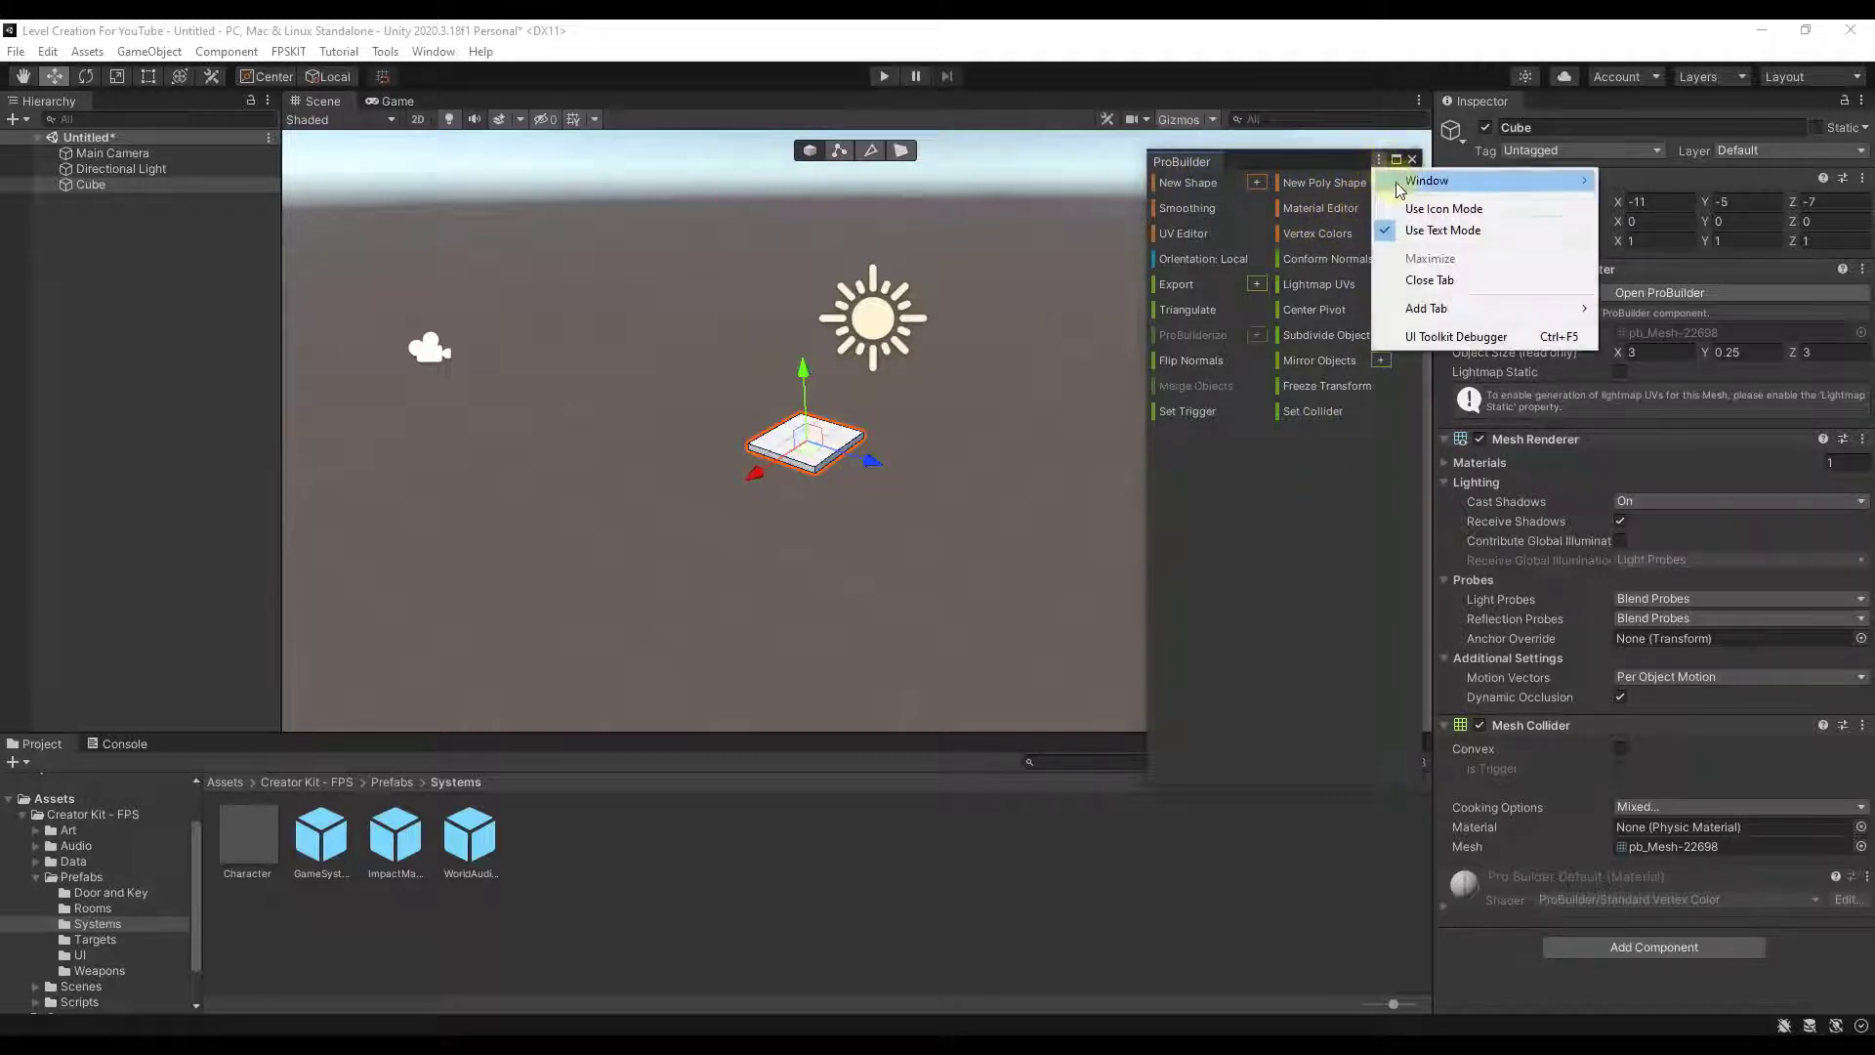
{"action": "left_click", "coordinate": [1410, 206]}
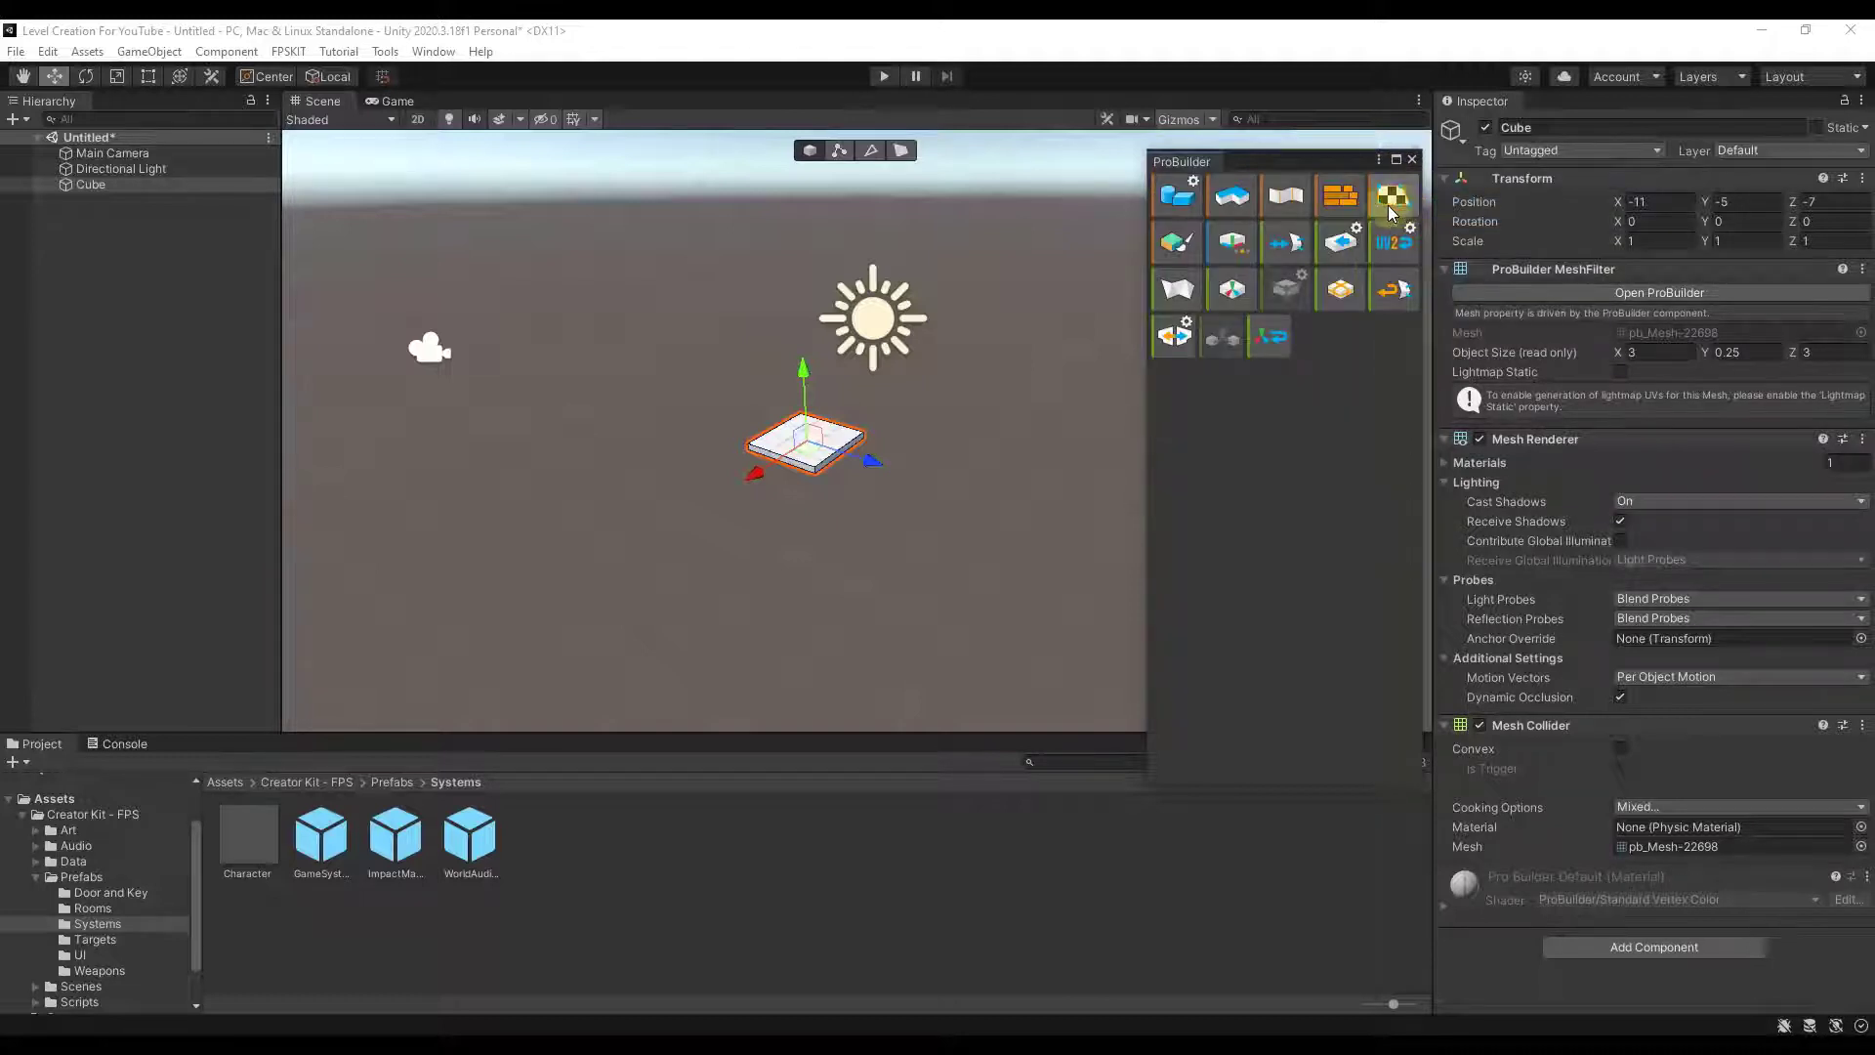
{"action": "left_click", "coordinate": [1378, 161]}
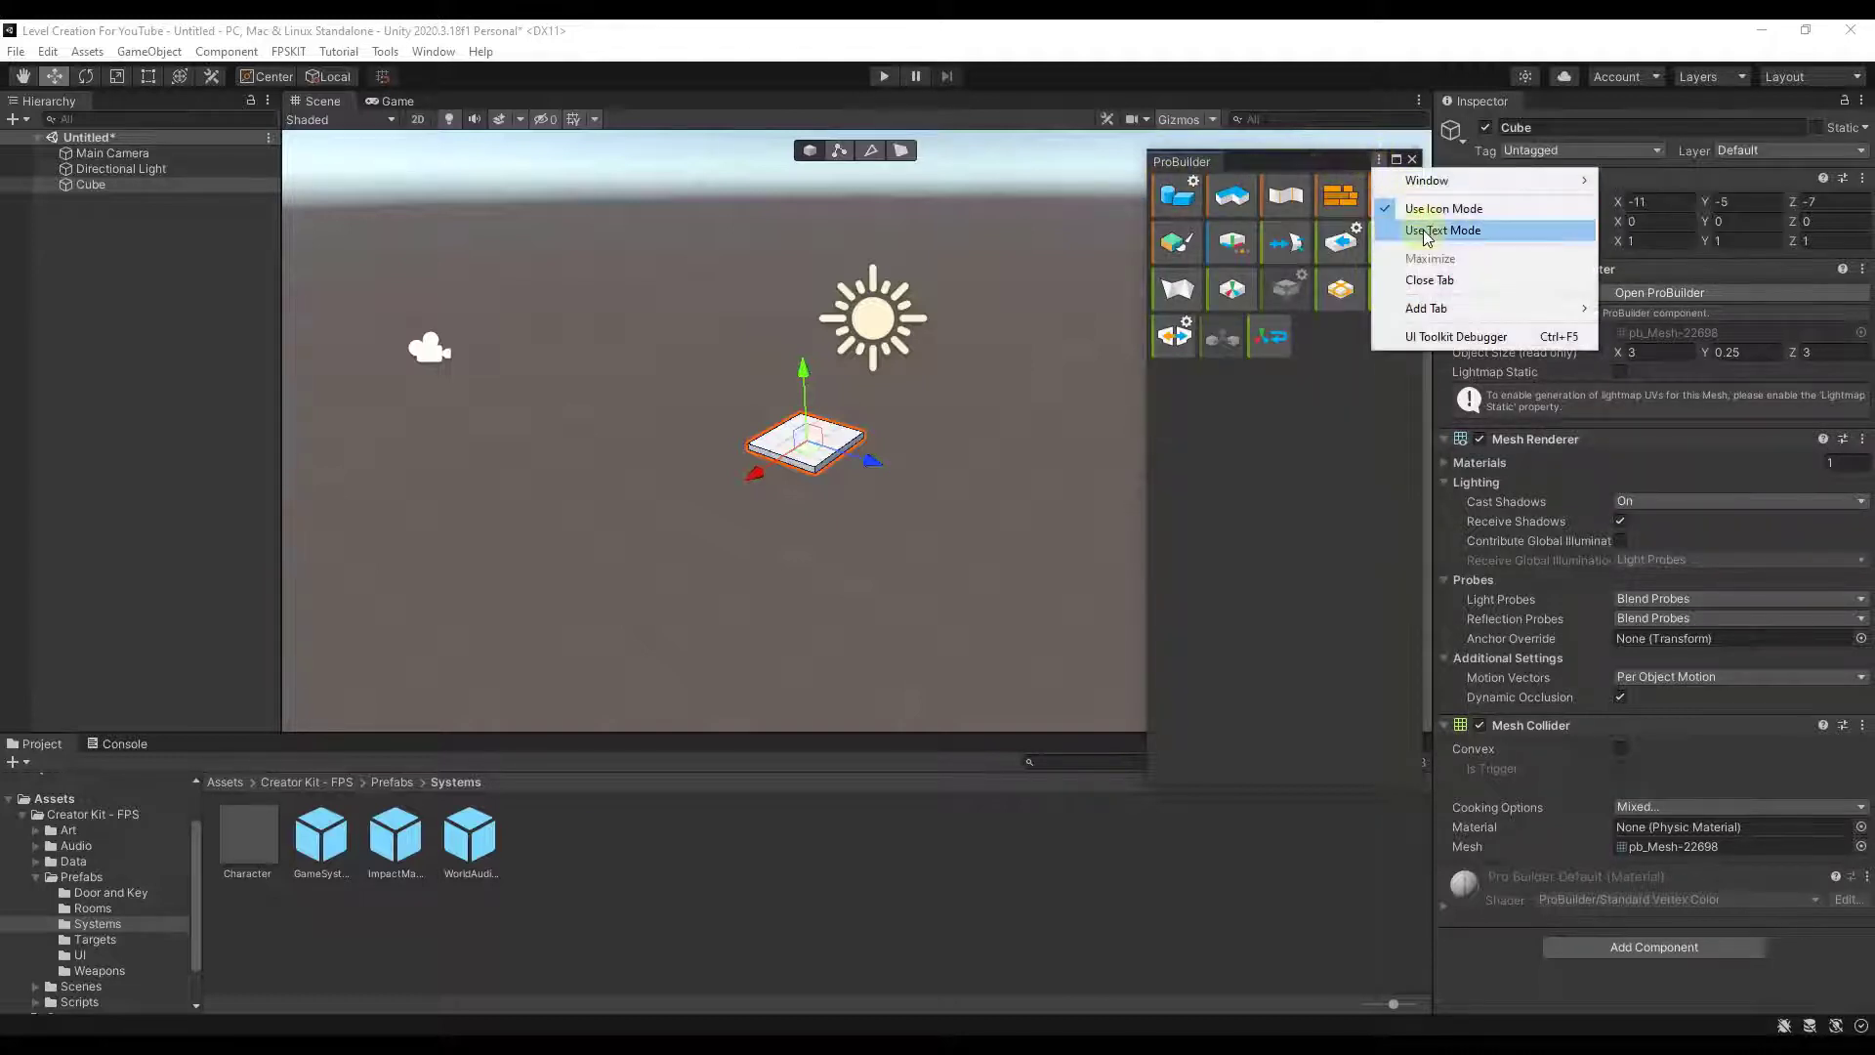
{"action": "left_click", "coordinate": [1418, 209]}
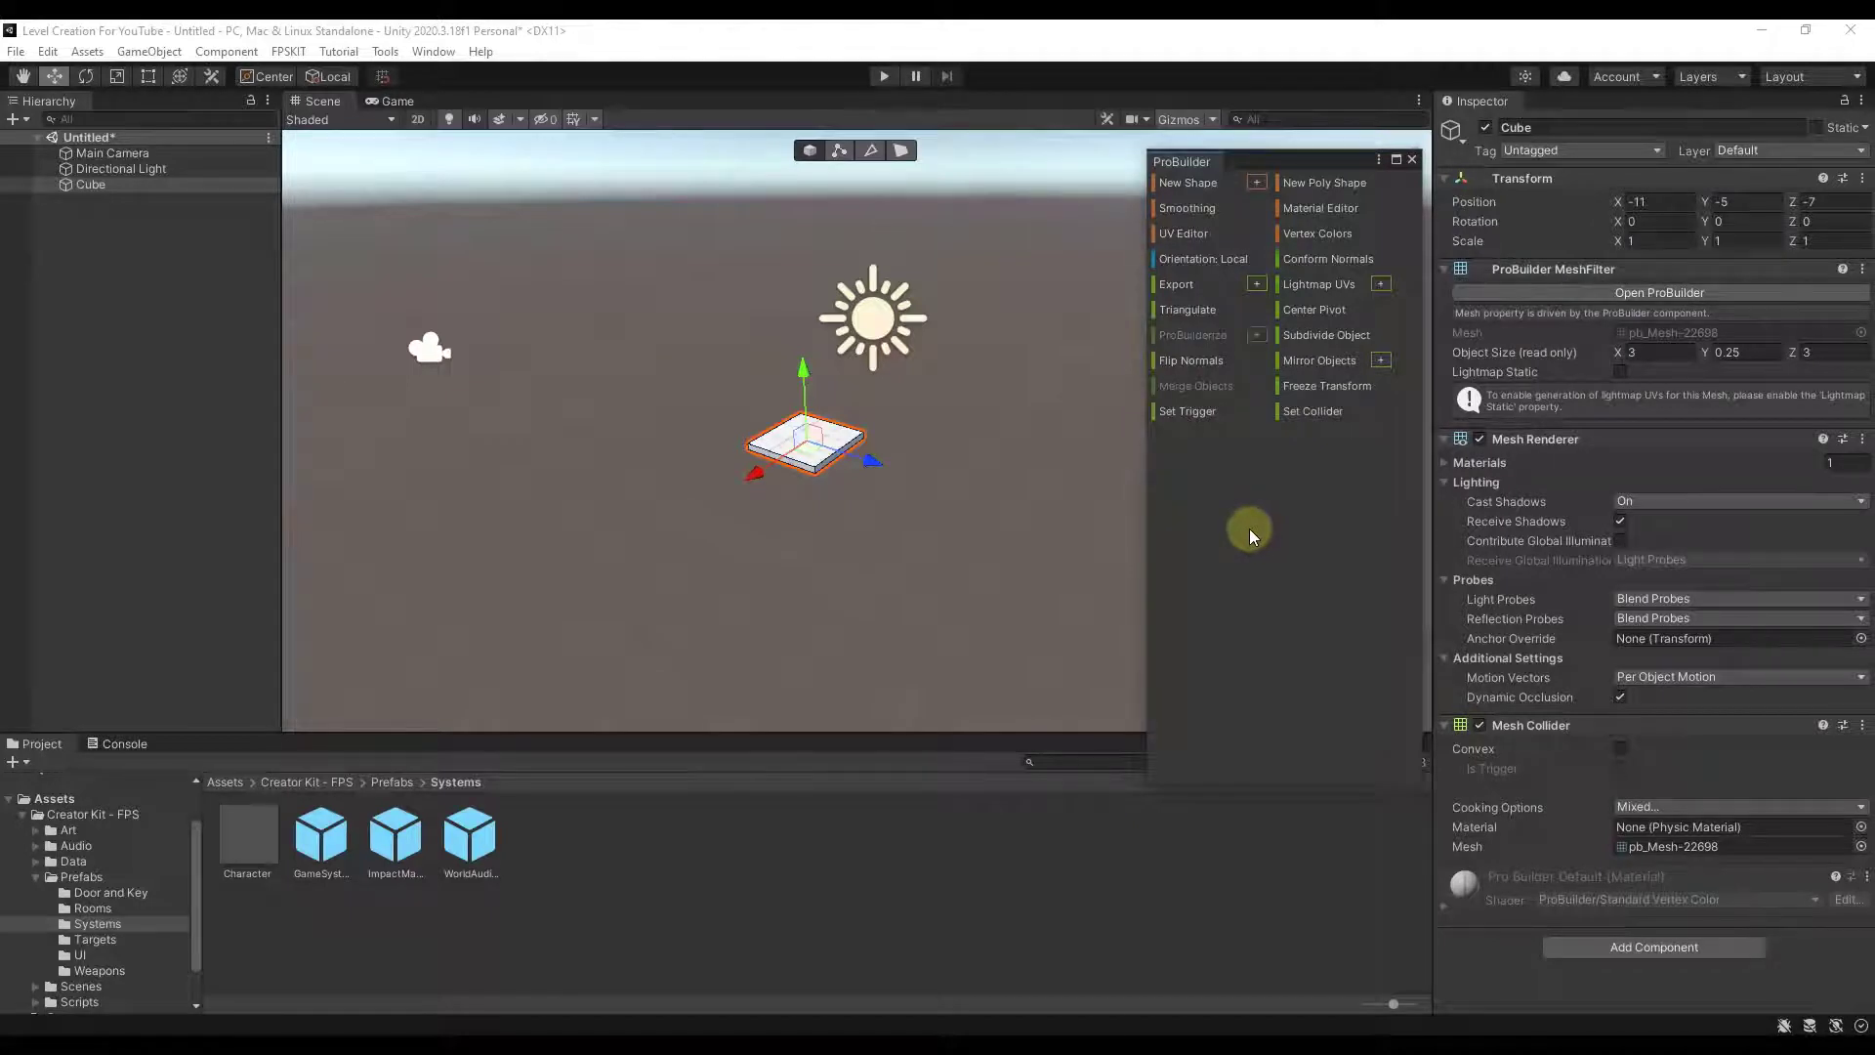
{"action": "left_click", "coordinate": [1378, 162]}
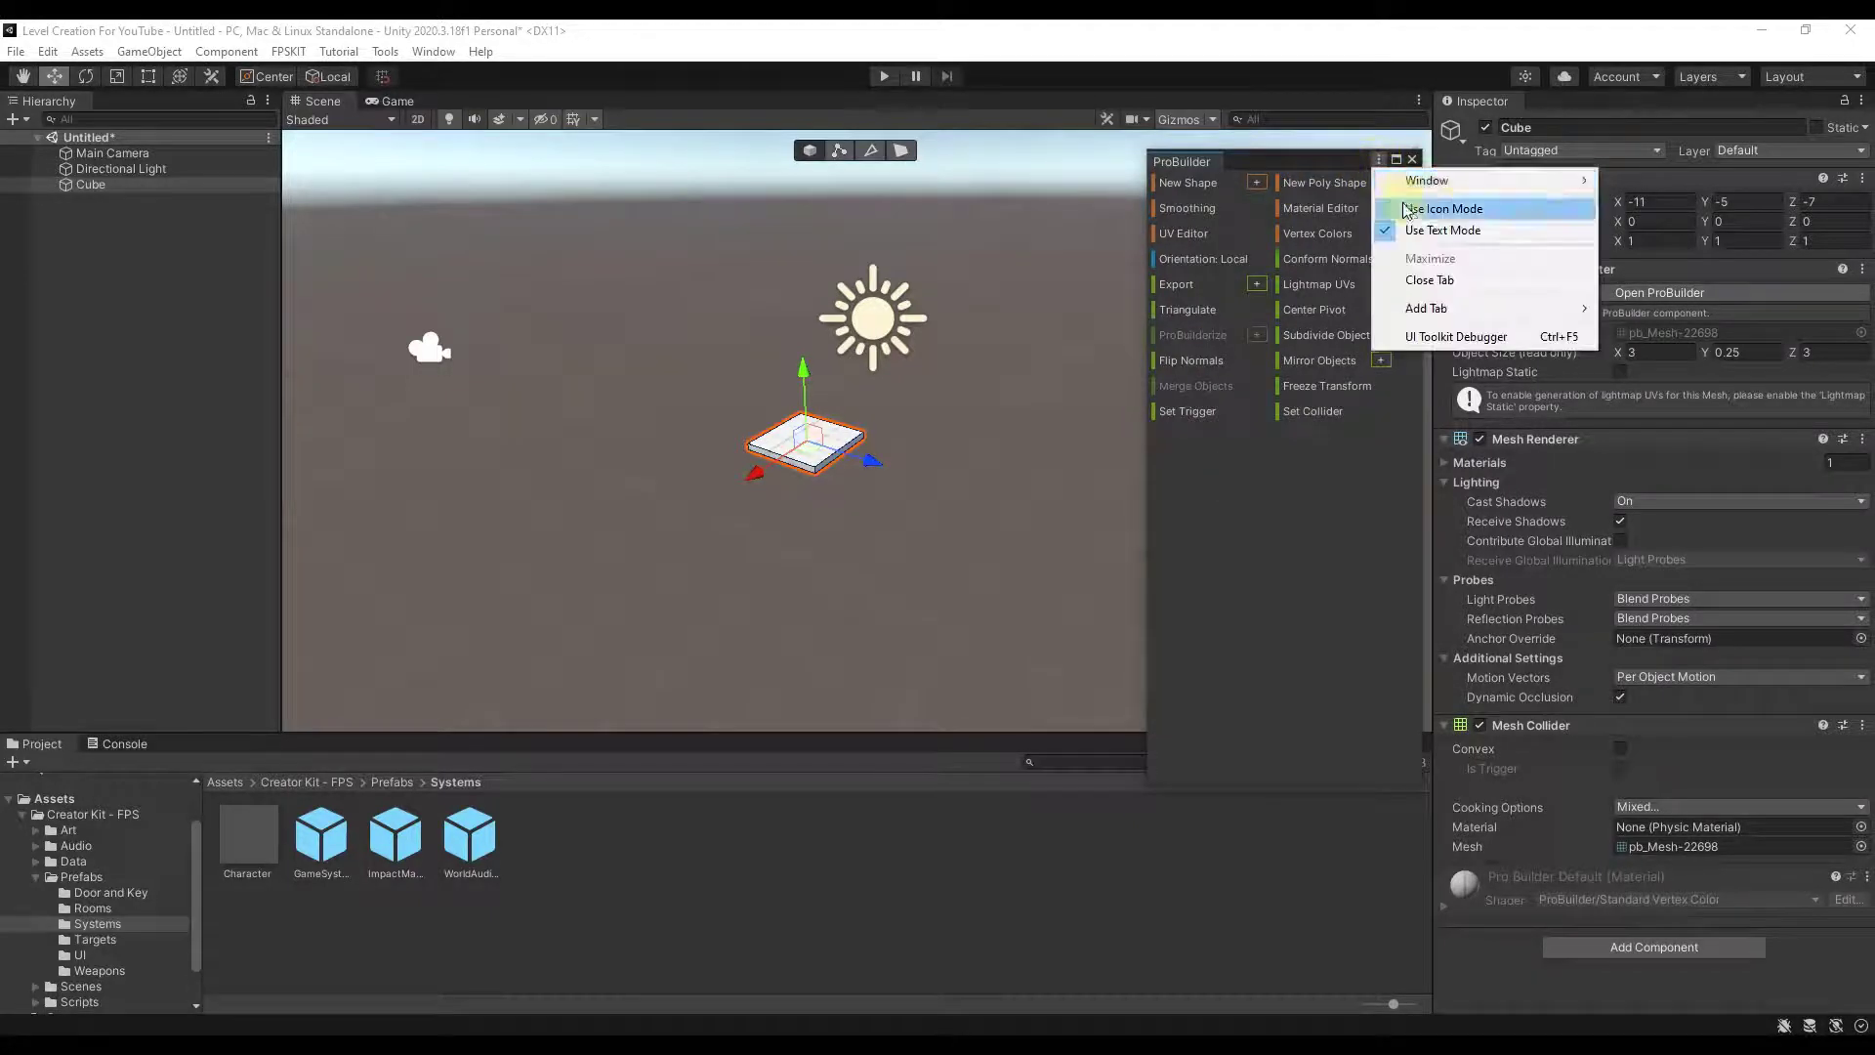
{"action": "left_click", "coordinate": [1411, 206]}
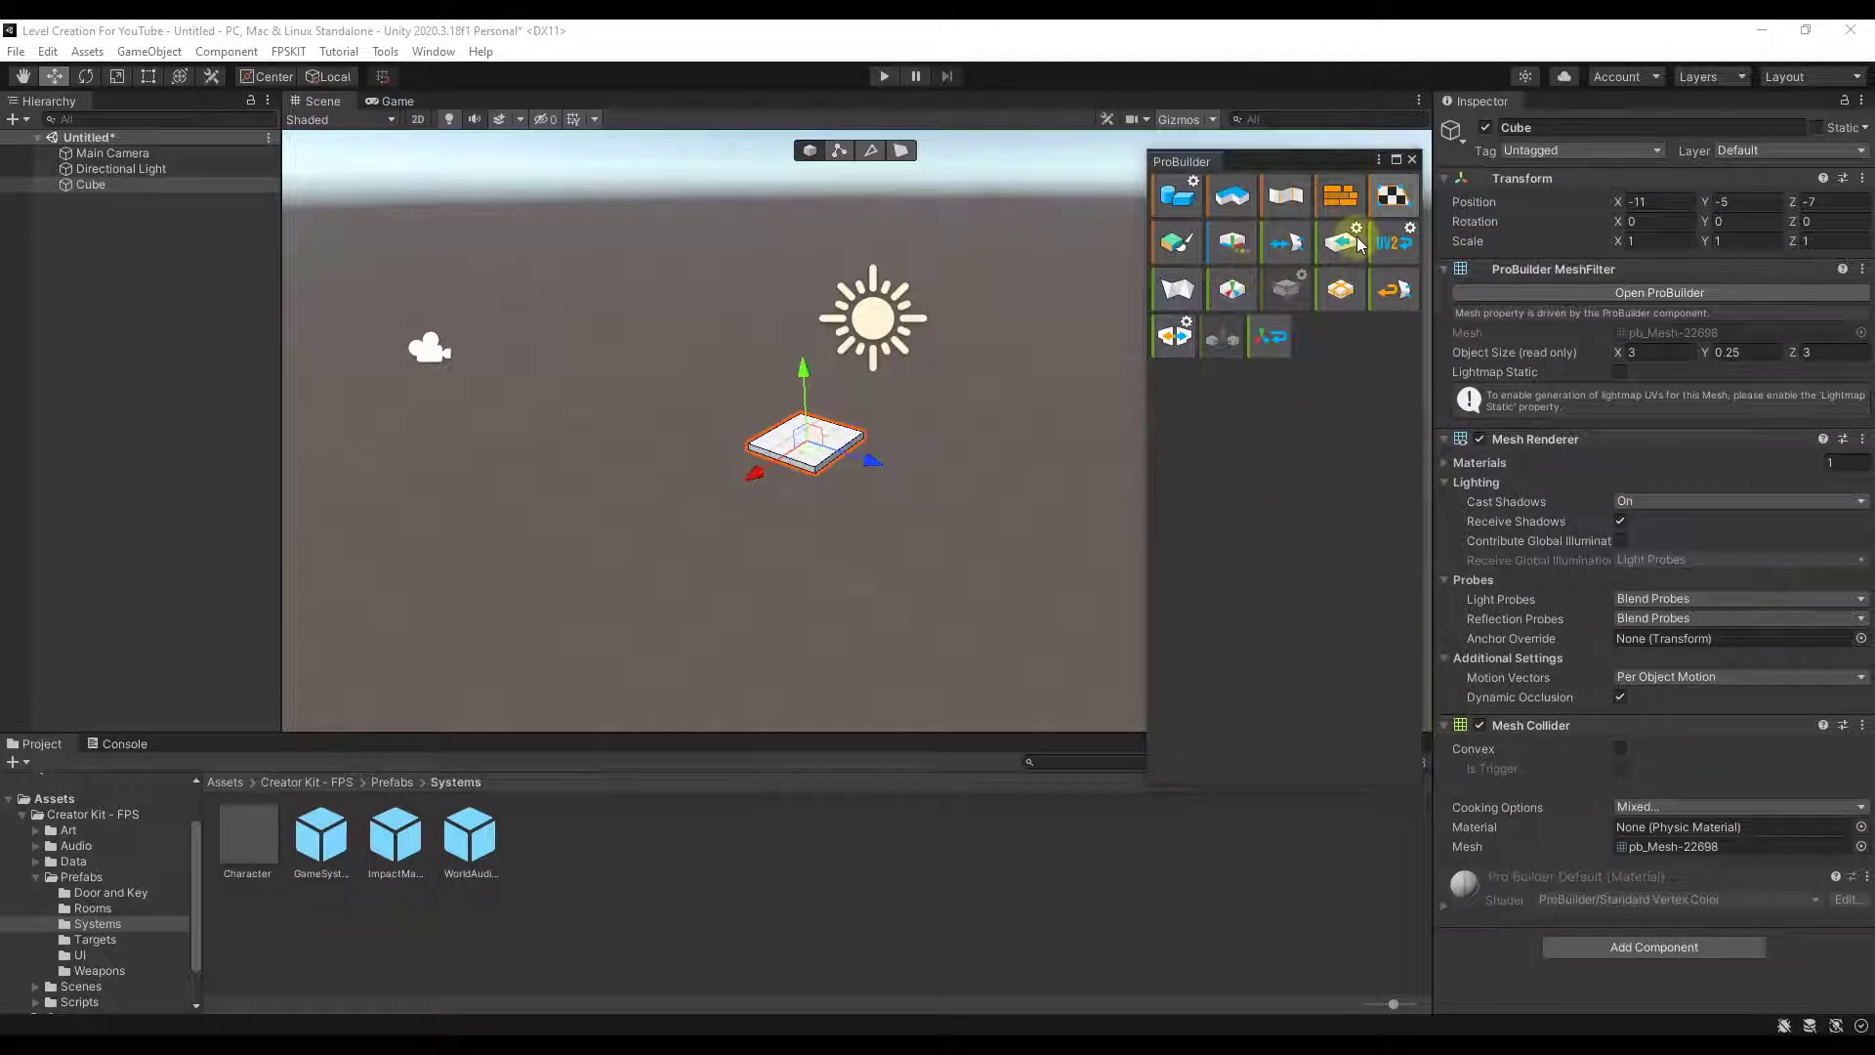
{"action": "left_click", "coordinate": [1378, 160]}
{"action": "left_click", "coordinate": [1443, 230]}
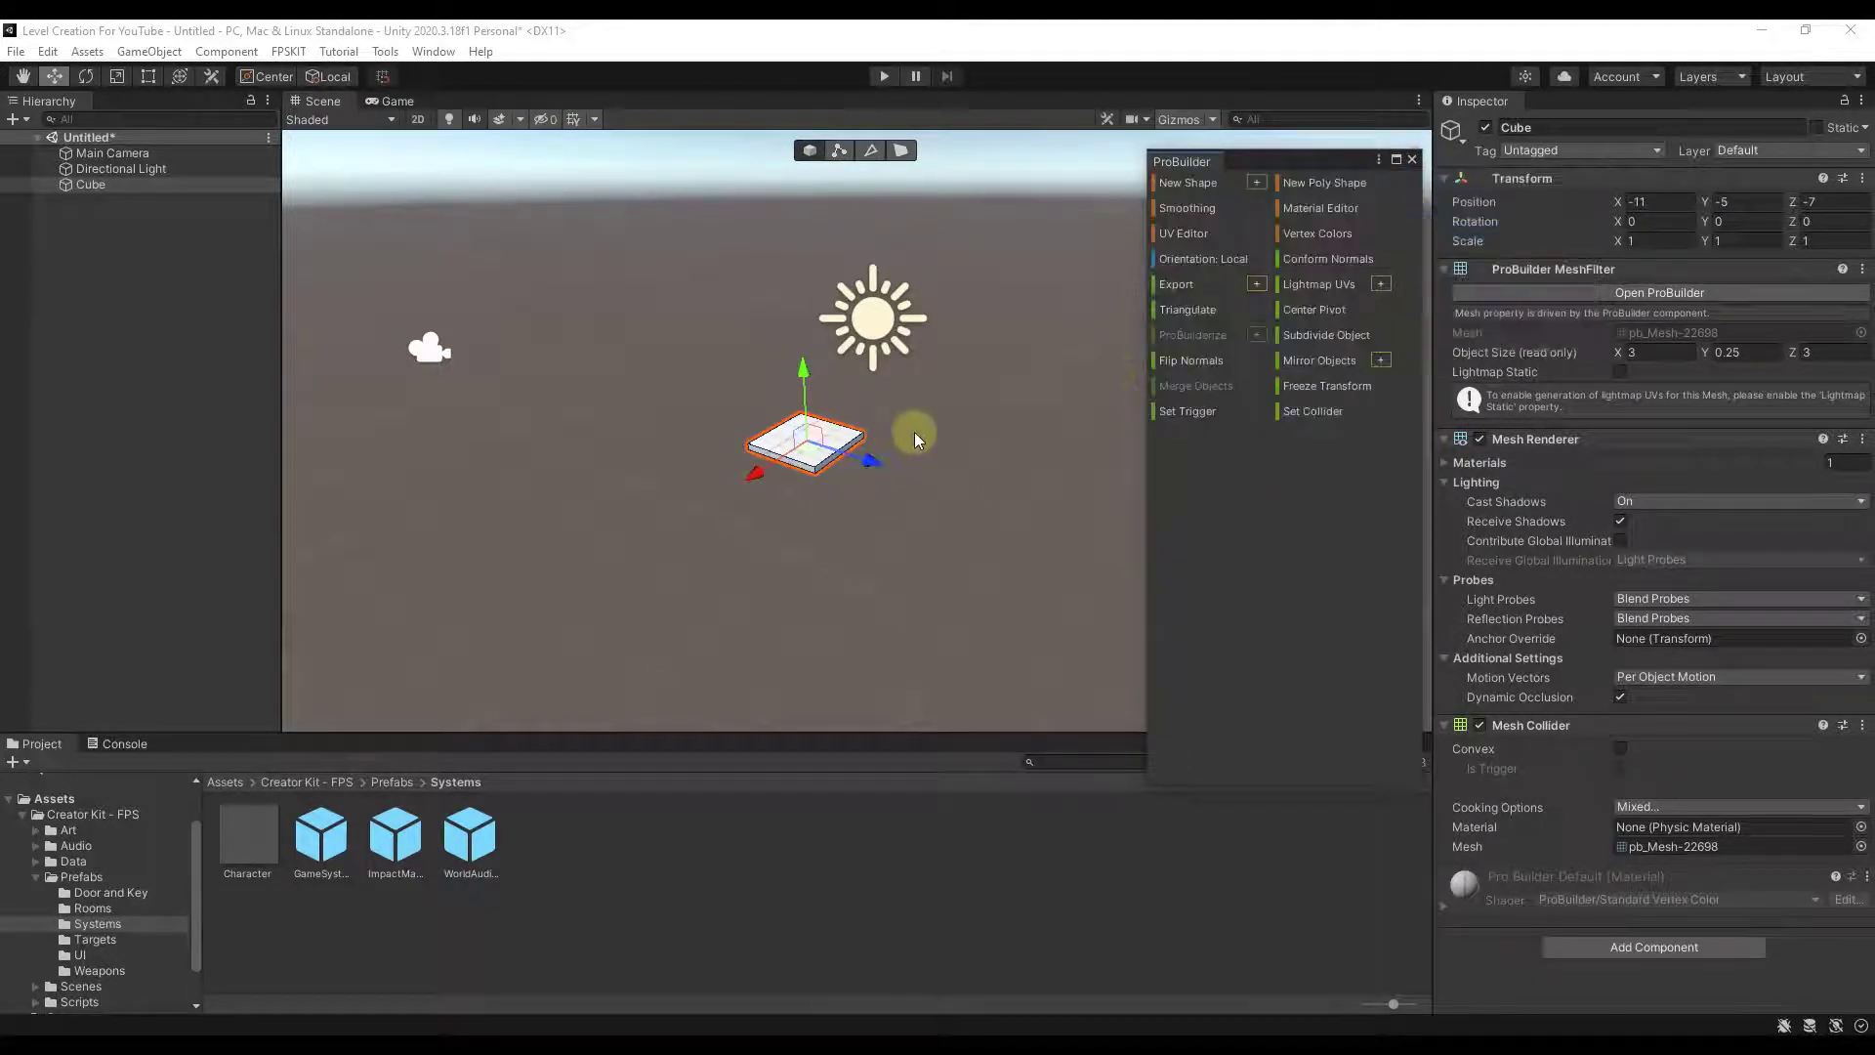
- Move the ProBuilder window over the Inspector, open the New Shape tool's options and choose Cube as the shape
{"action": "left_click_drag", "start_coordinate": [1280, 157], "coordinate": [1604, 177]}
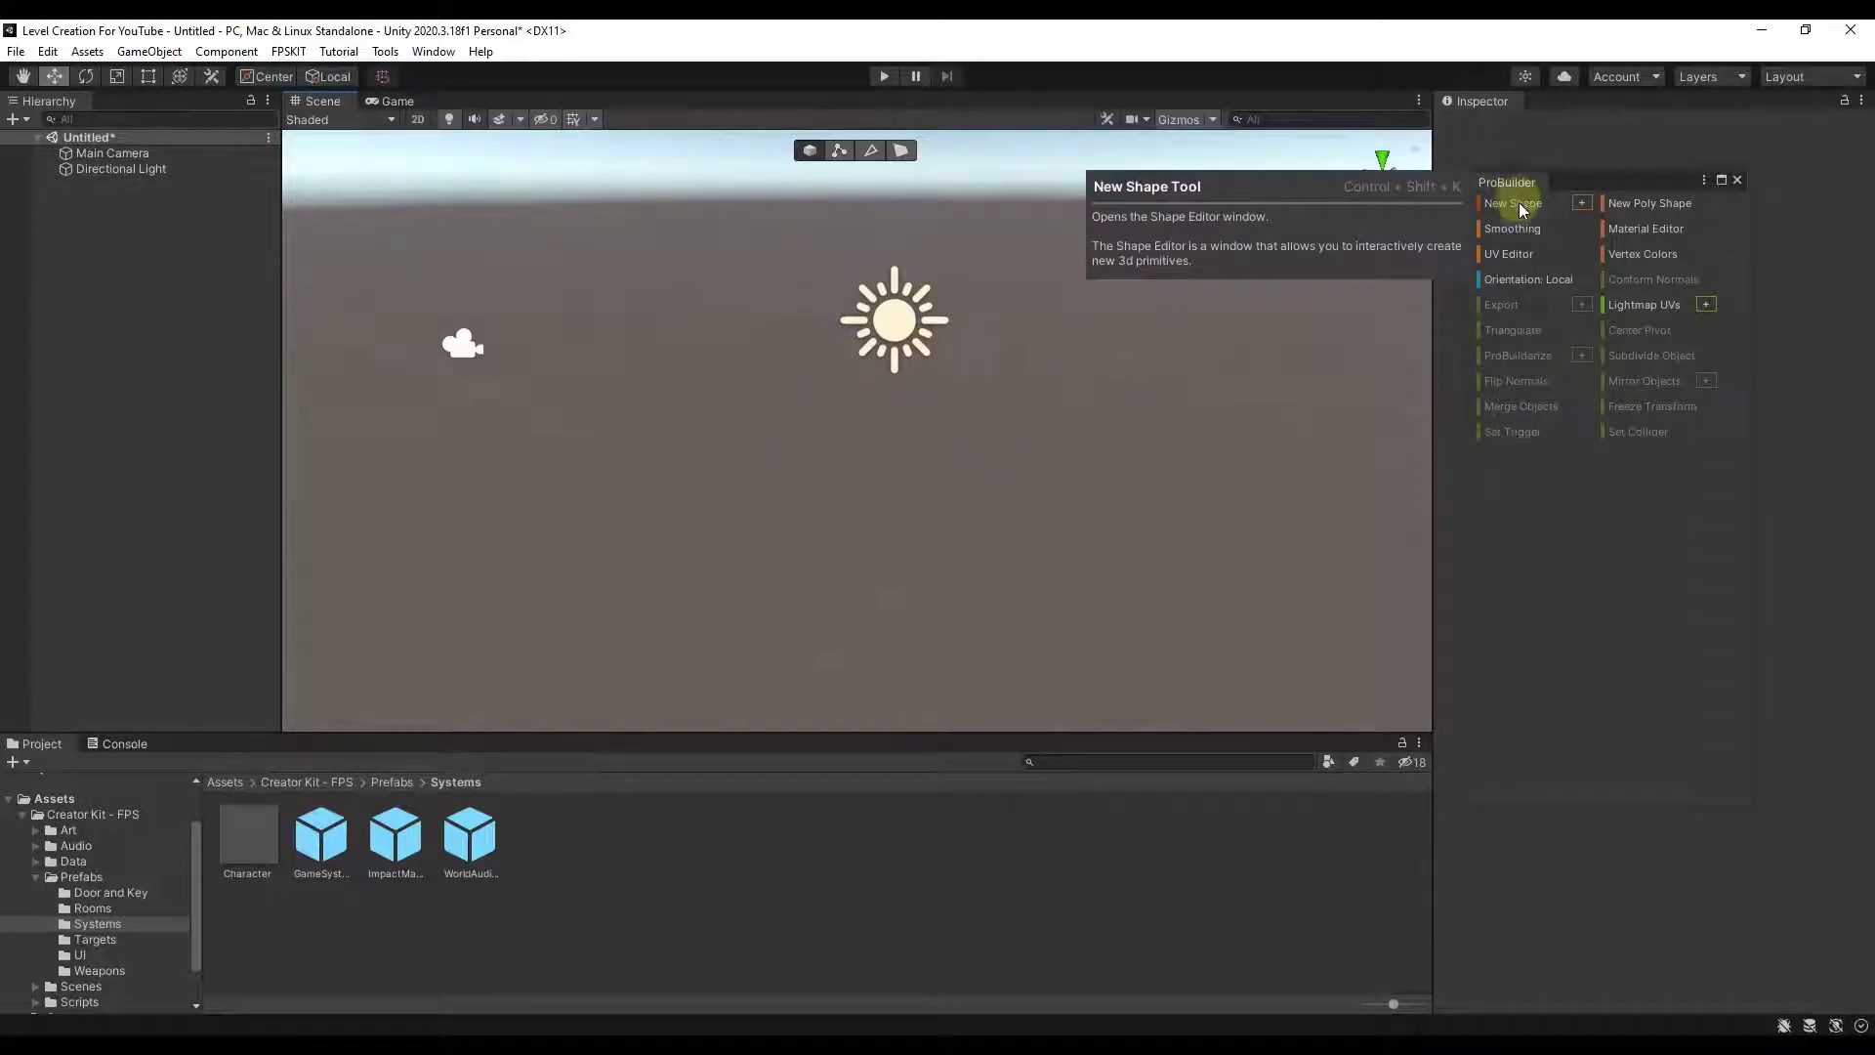
{"action": "left_click", "coordinate": [1582, 203]}
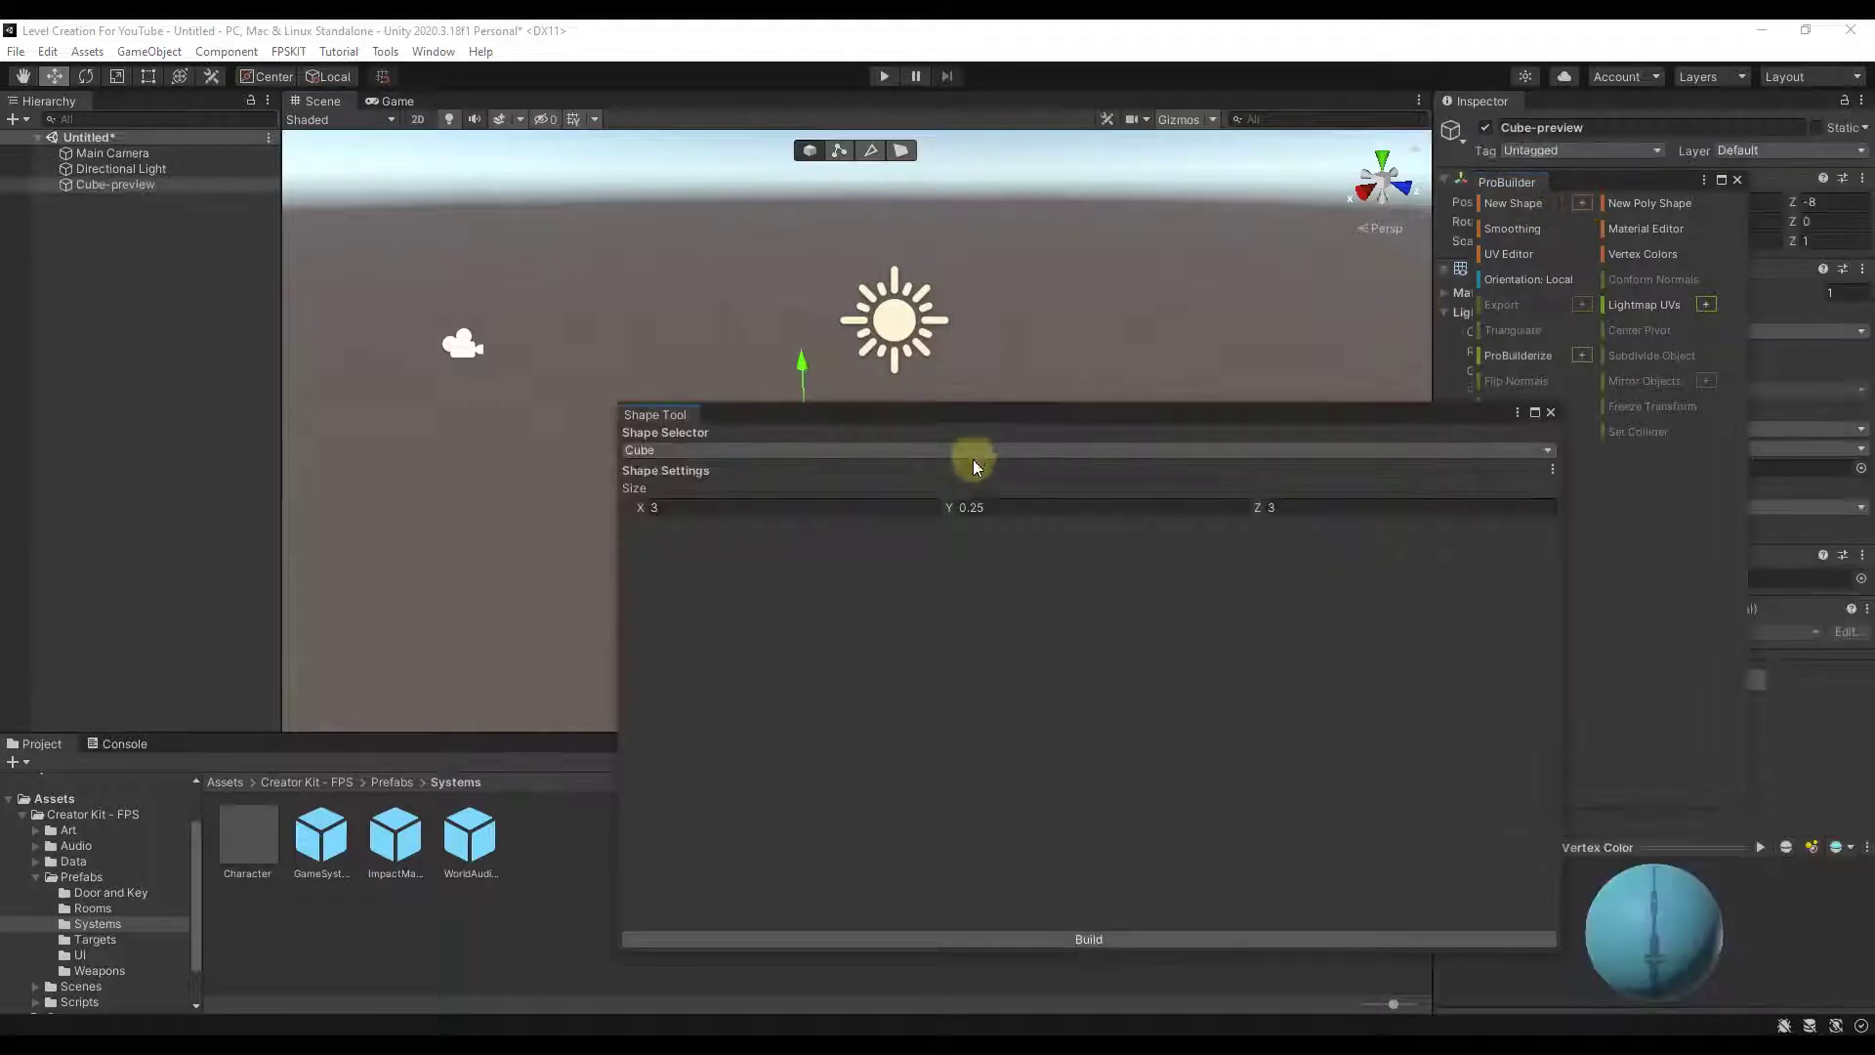
{"action": "left_click_drag", "start_coordinate": [855, 414], "coordinate": [1183, 264]}
{"action": "left_click", "coordinate": [1109, 297]}
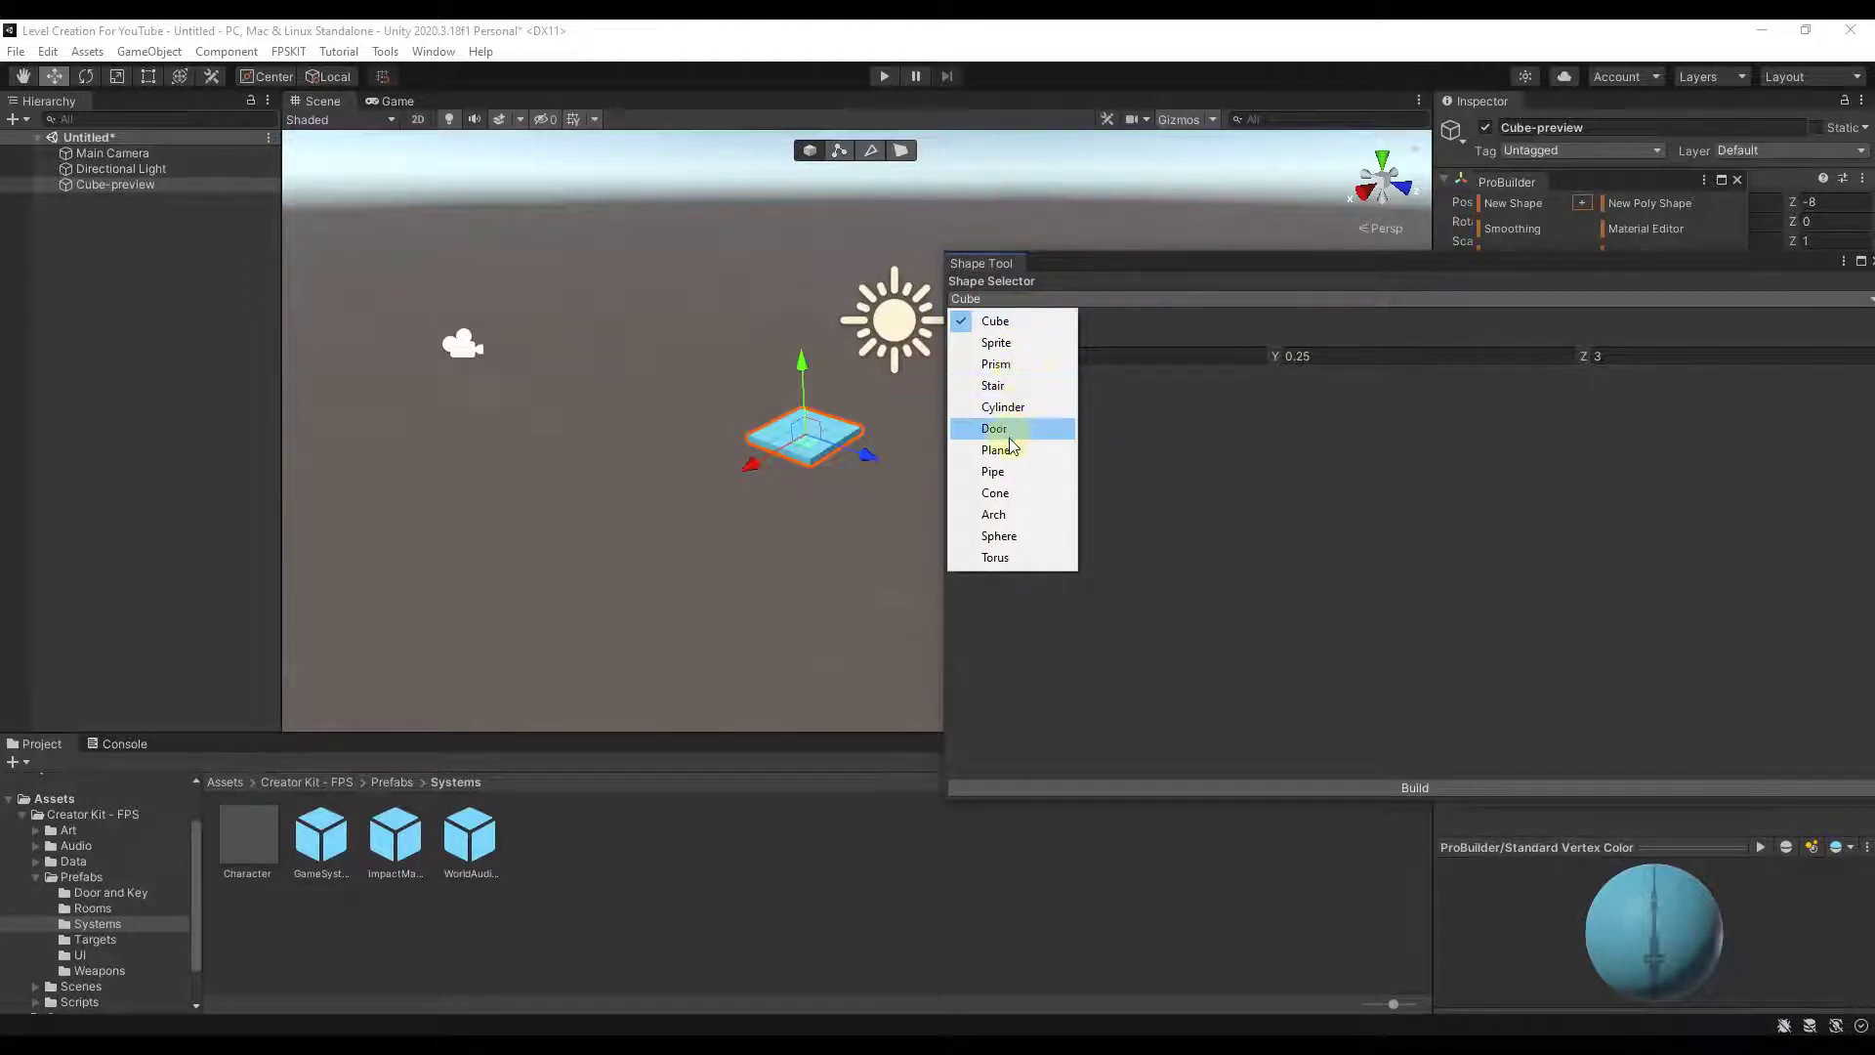
{"action": "left_click", "coordinate": [1003, 326]}
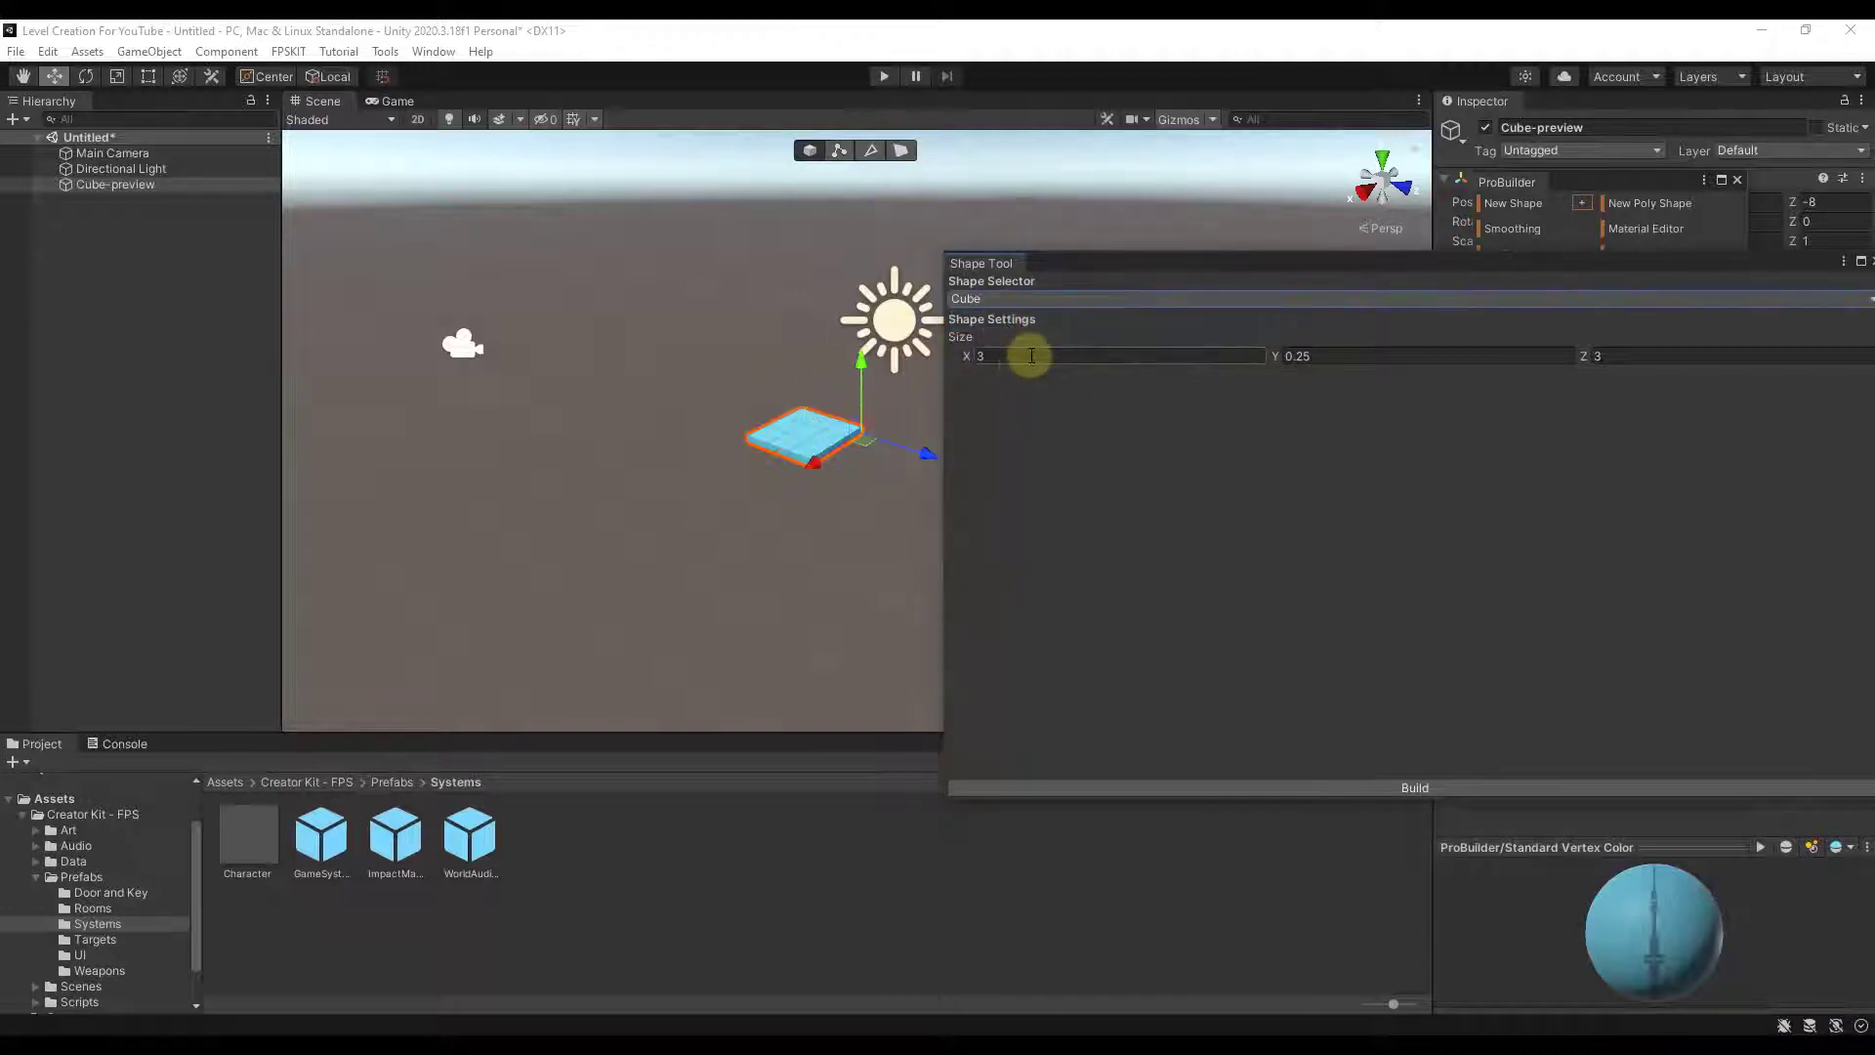
- Set the previewed cube's size to 50 in X and 50 in Z to form a large floor slab
{"action": "left_click", "coordinate": [1031, 356]}
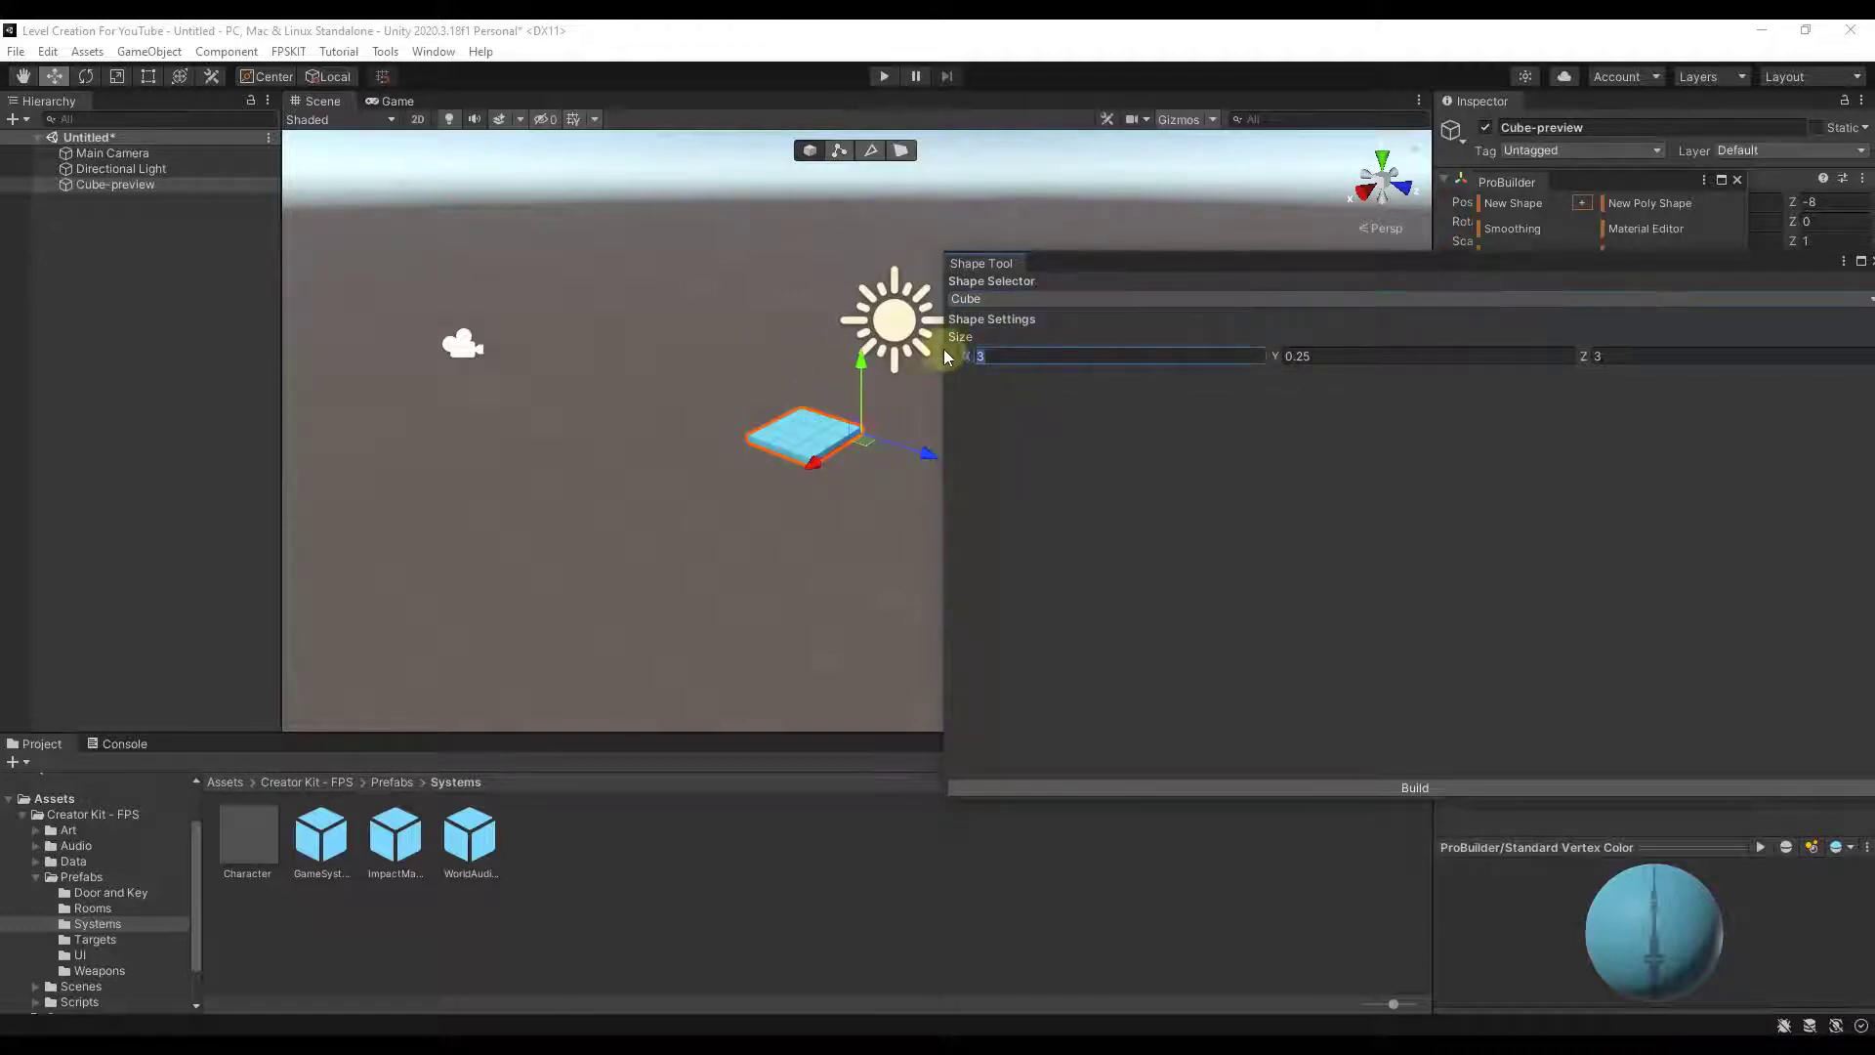
{"action": "type", "text": "50"}
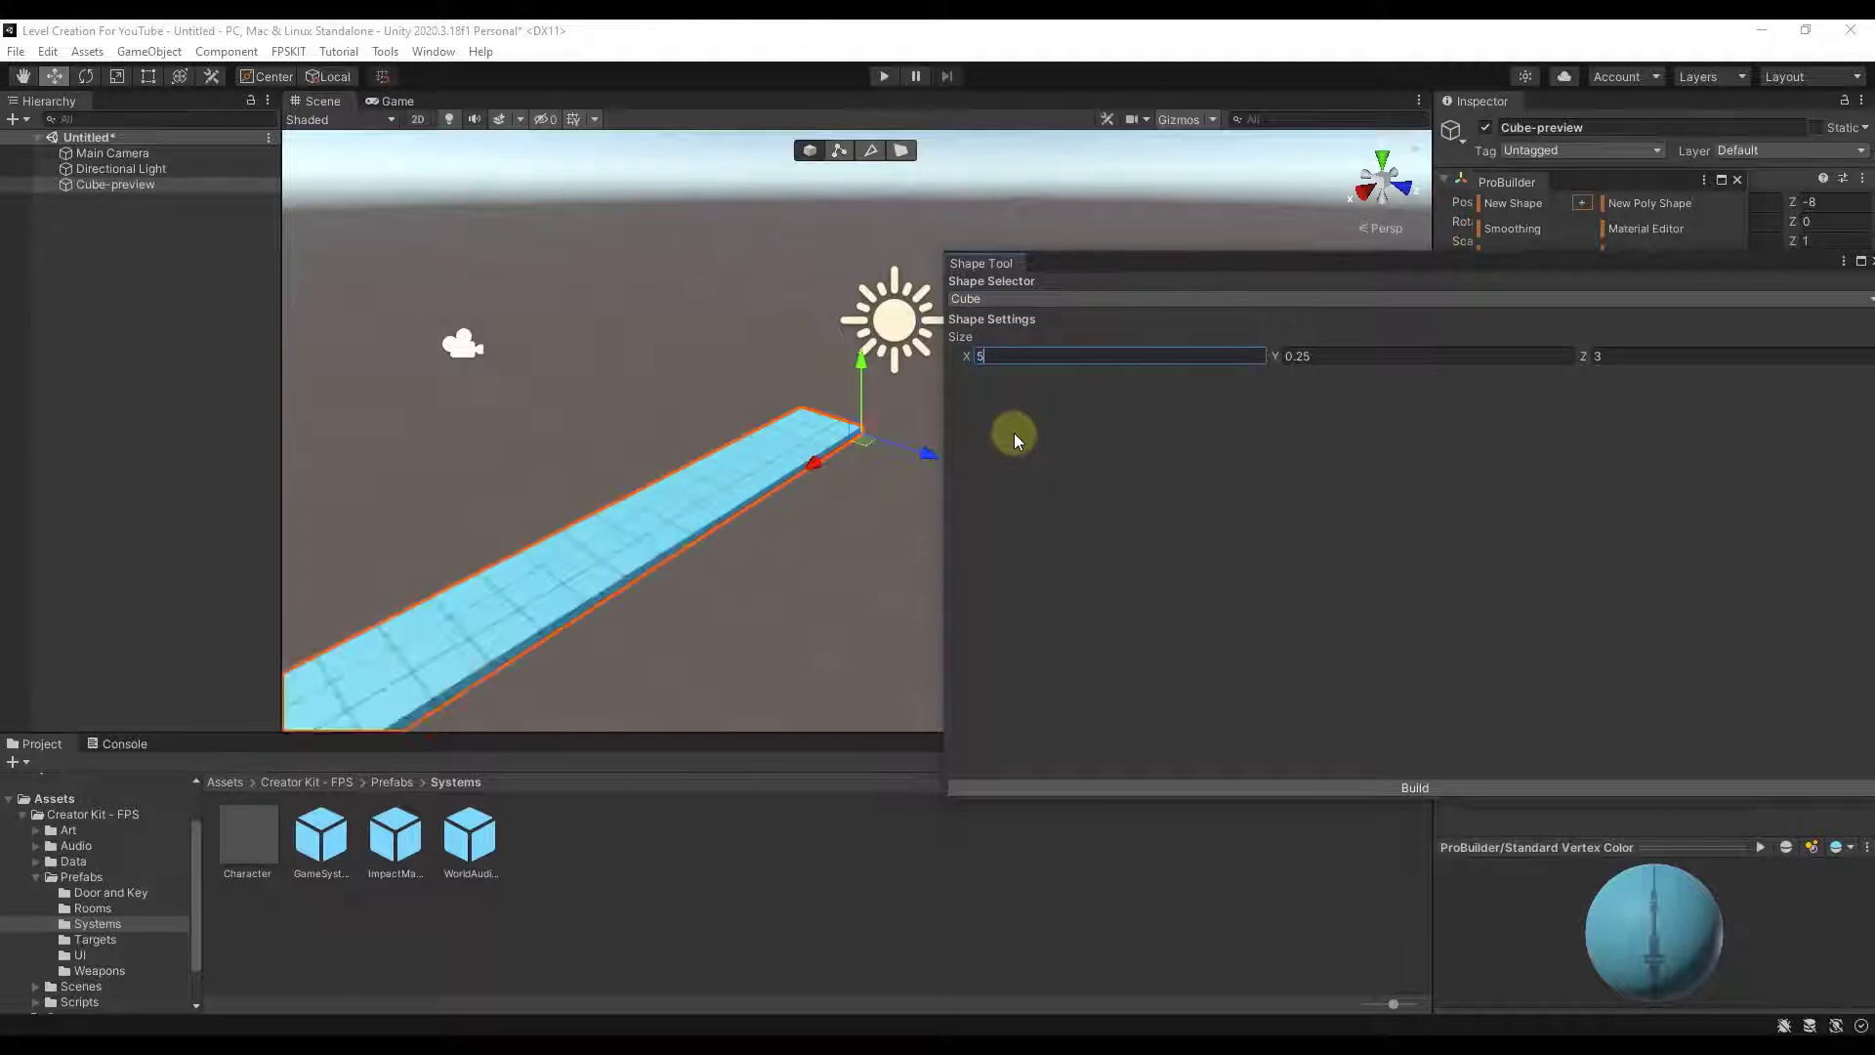
{"action": "key", "text": "Tab"}
{"action": "key", "text": "Tab"}
{"action": "type", "text": "50"}
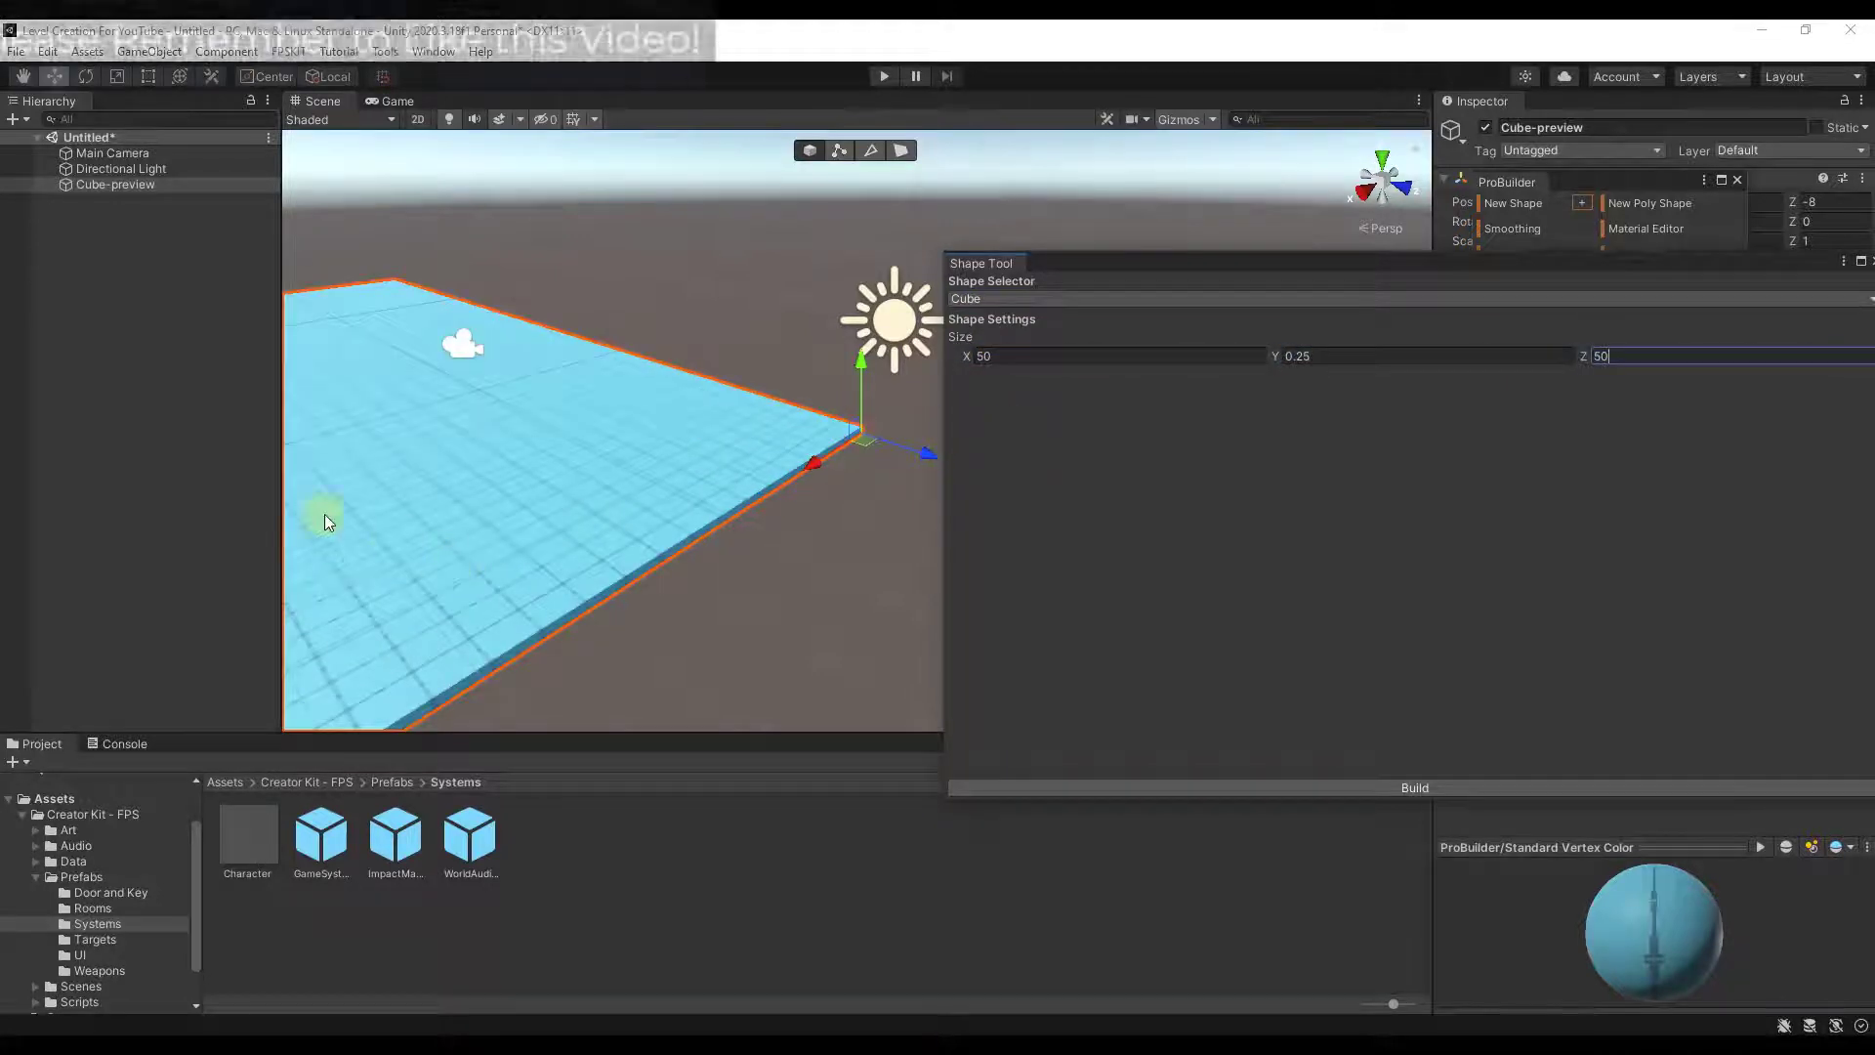
{"action": "right_click_drag", "start_coordinate": [589, 473], "coordinate": [132, 461]}
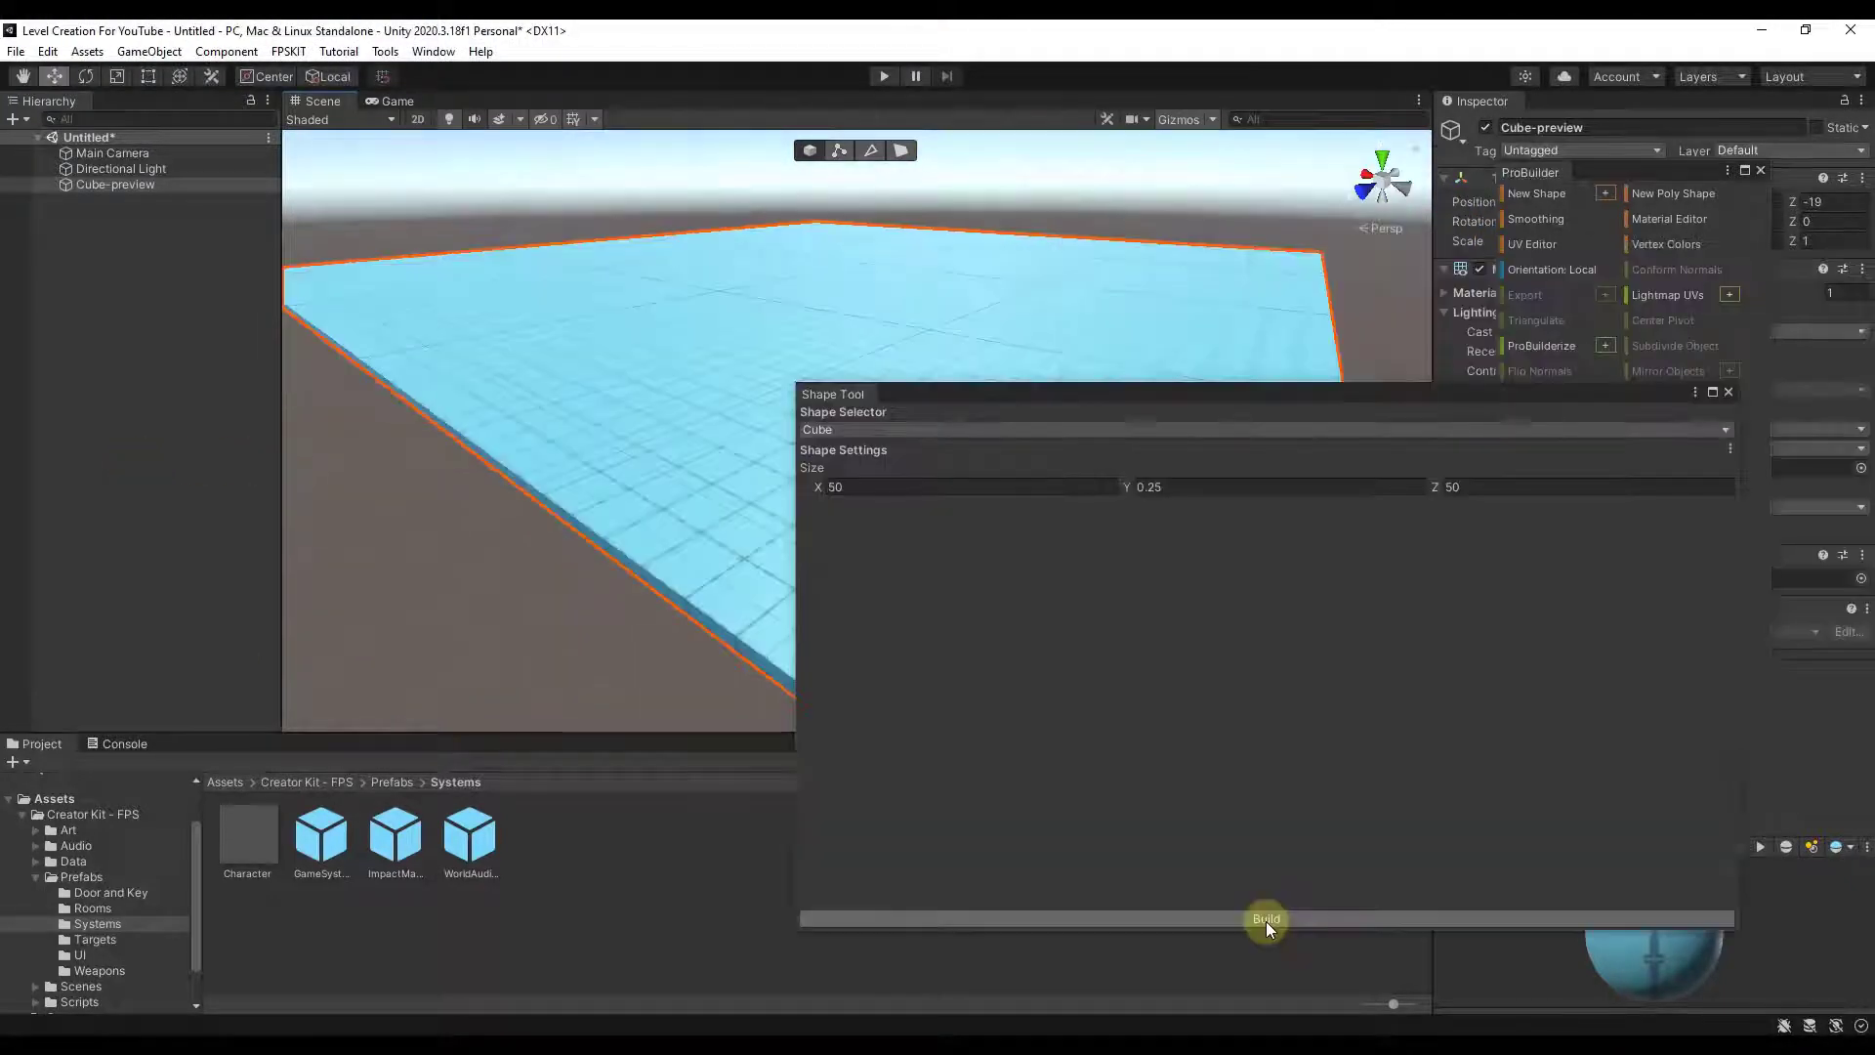
- Build the floor slab, close the Shape Tool and lower the slab to about -4.47 in Y
{"action": "left_click", "coordinate": [1266, 919]}
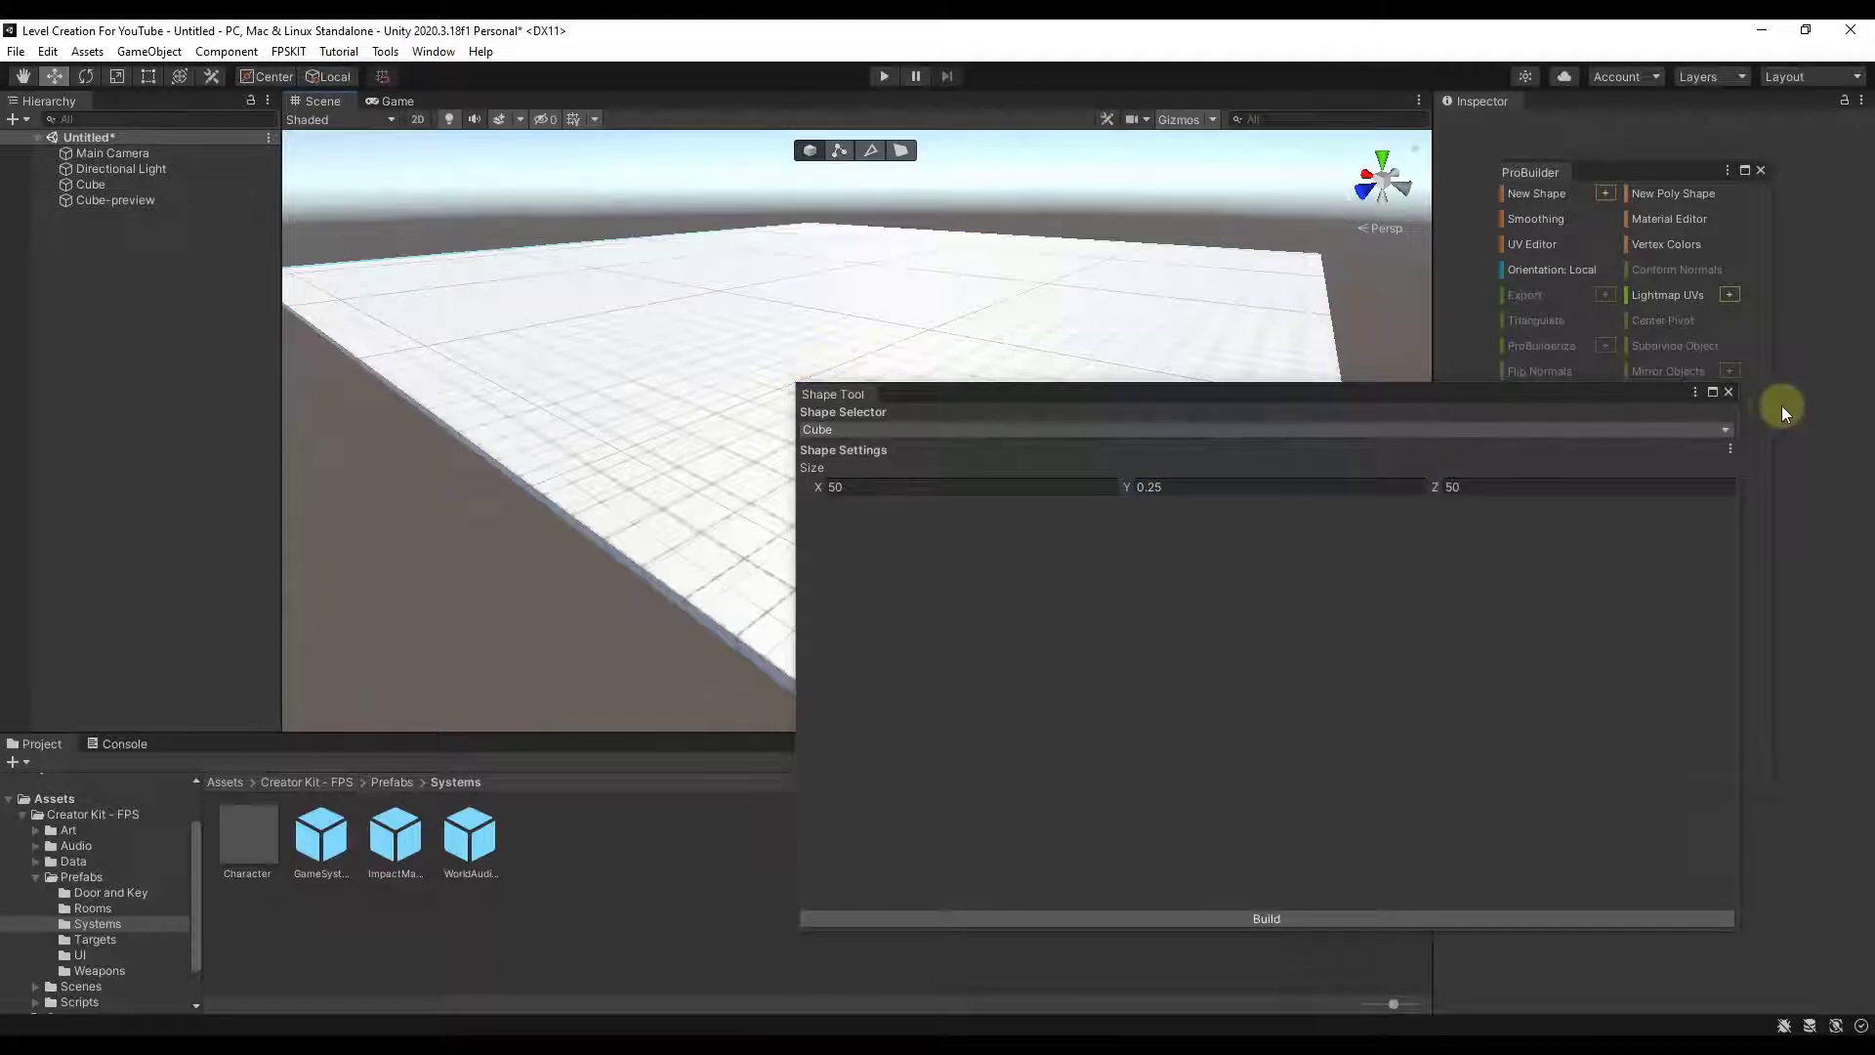
{"action": "left_click", "coordinate": [1729, 391]}
{"action": "left_click", "coordinate": [1018, 392]}
{"action": "key", "text": "f"}
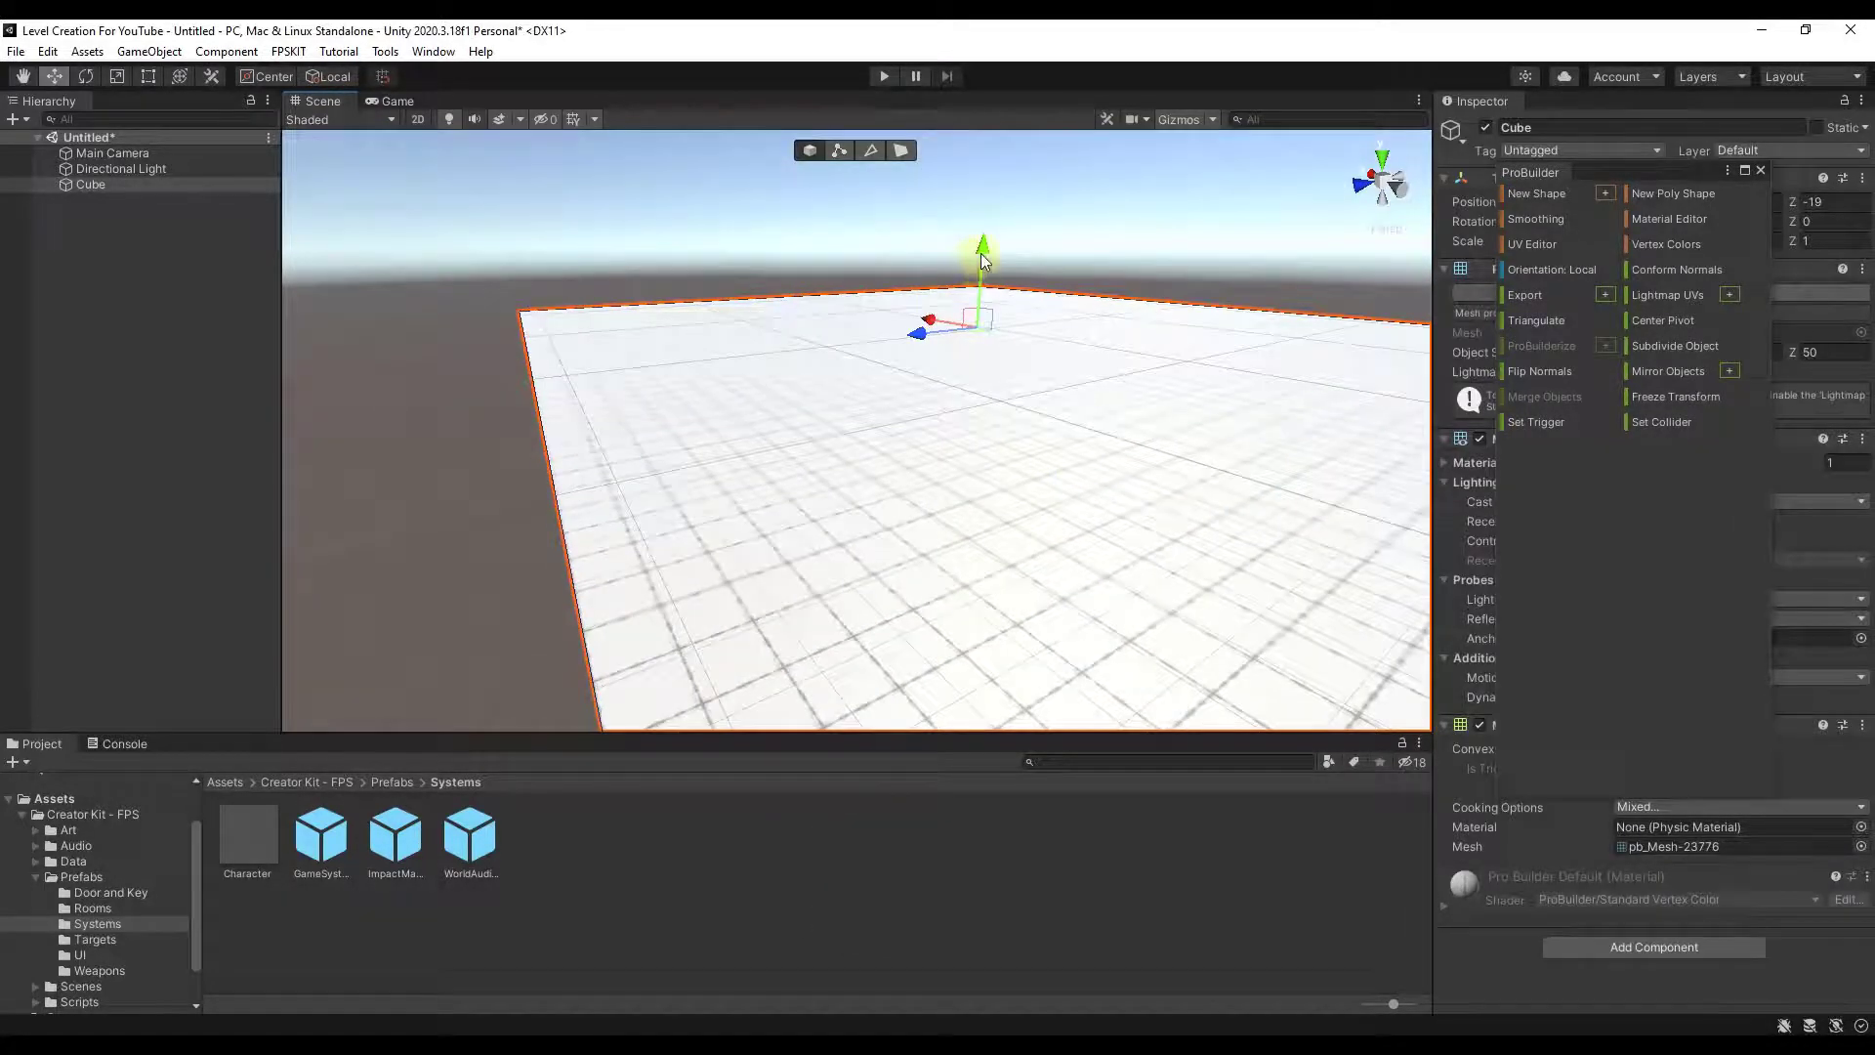
{"action": "left_click_drag", "start_coordinate": [980, 254], "coordinate": [993, 308]}
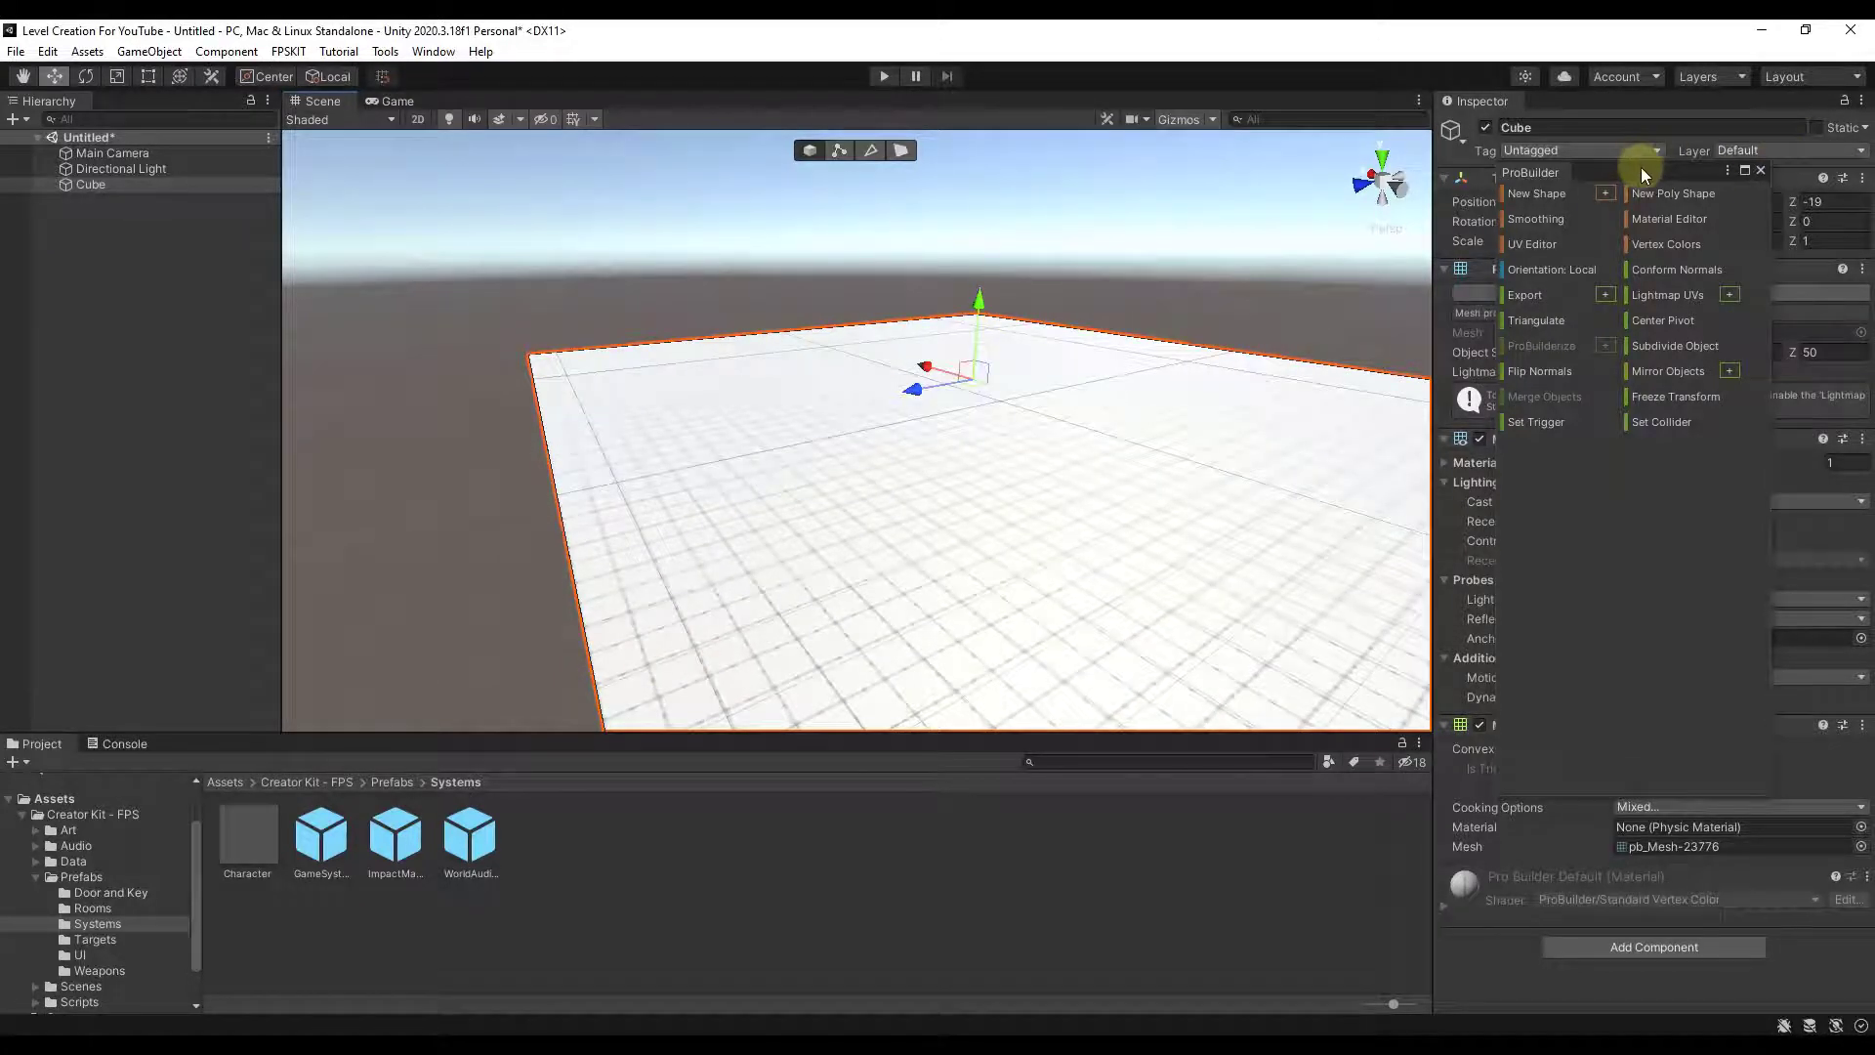
- Move the ProBuilder window off the Inspector and set the floor slab's Y and Z positions to 0
{"action": "left_click_drag", "start_coordinate": [1641, 172], "coordinate": [167, 231]}
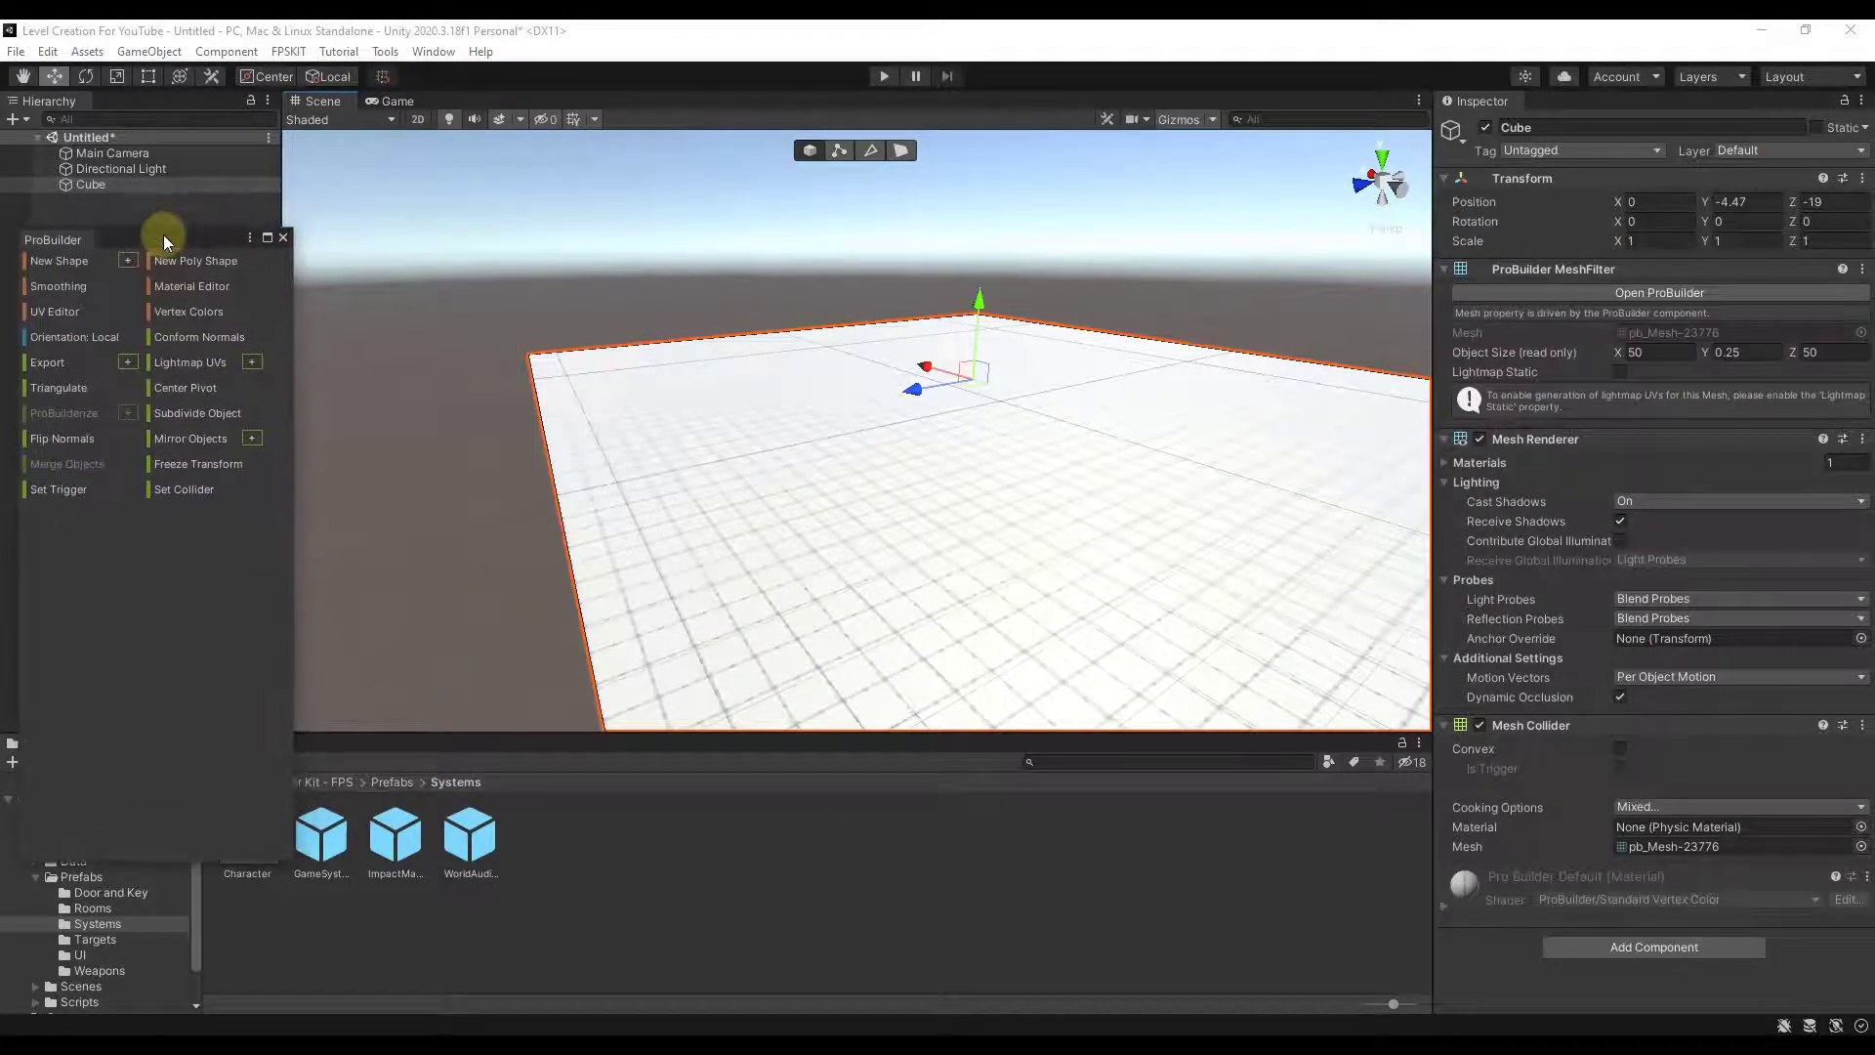
{"action": "left_click", "coordinate": [1753, 201]}
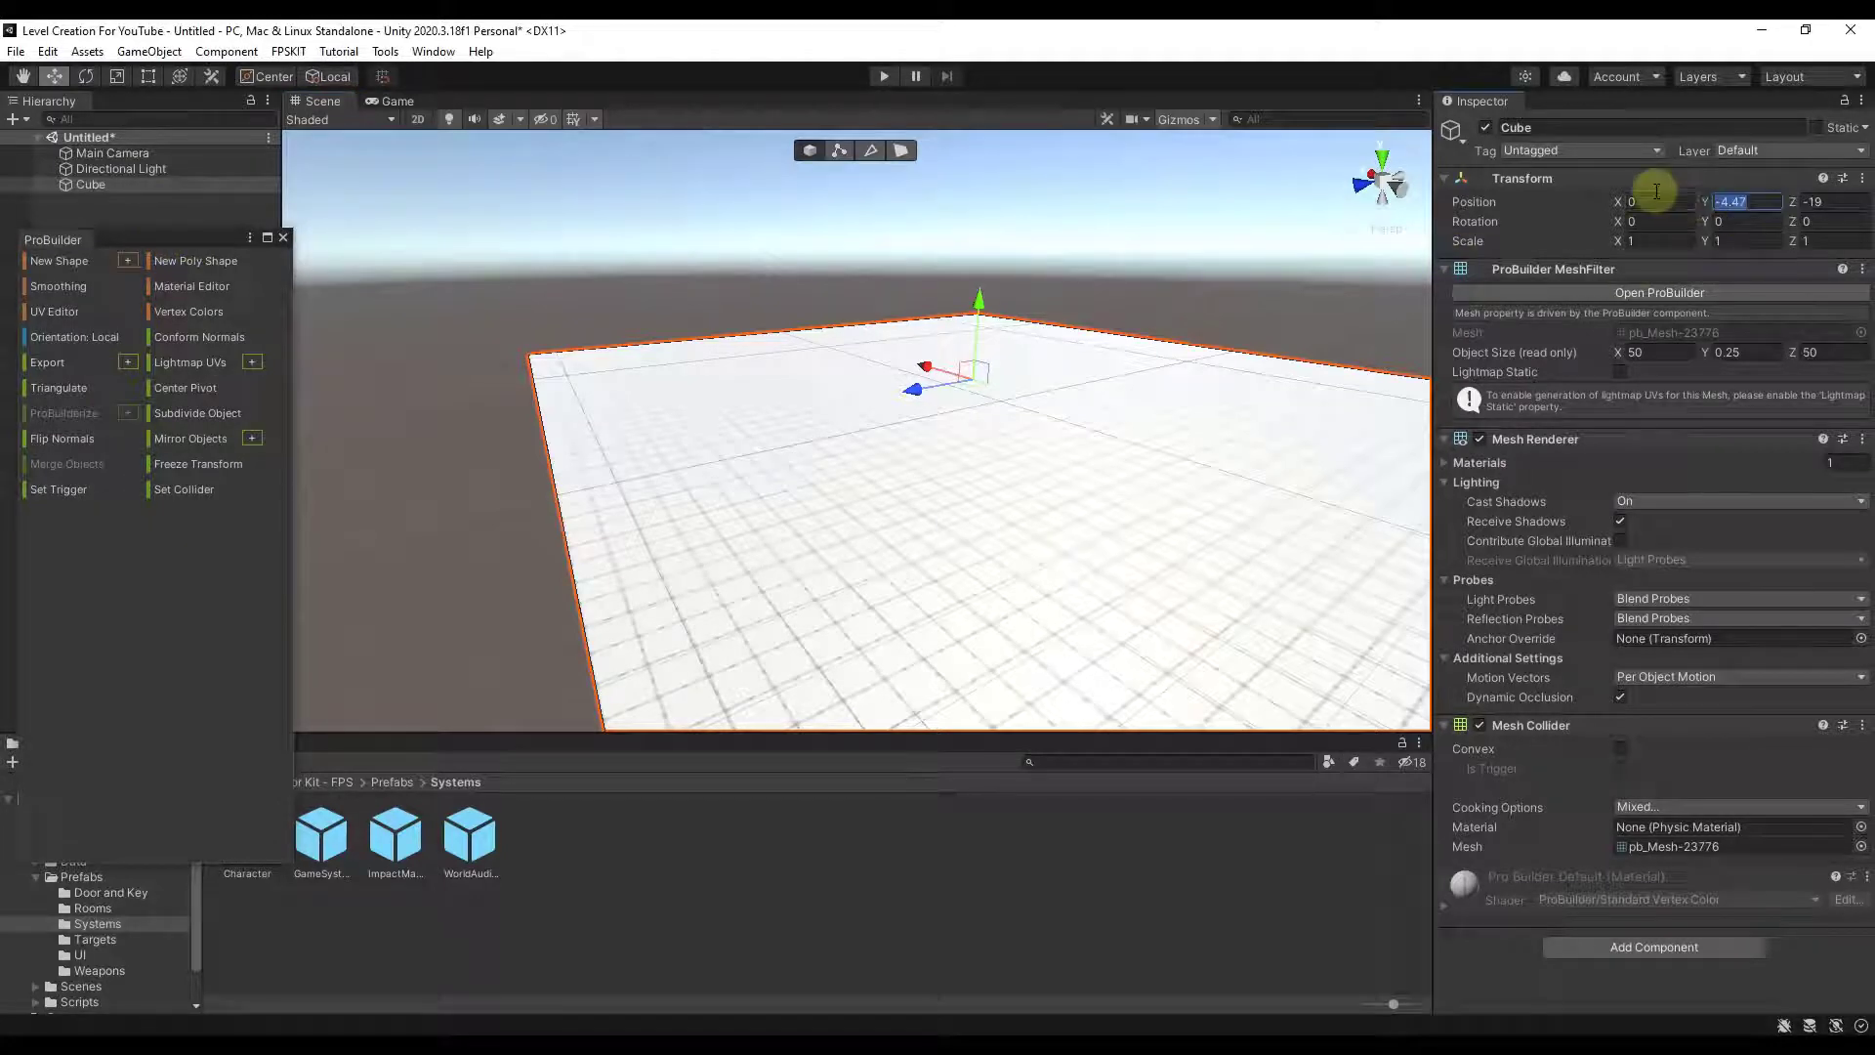
{"action": "type", "text": "0"}
{"action": "key", "text": "Tab"}
{"action": "type", "text": "0"}
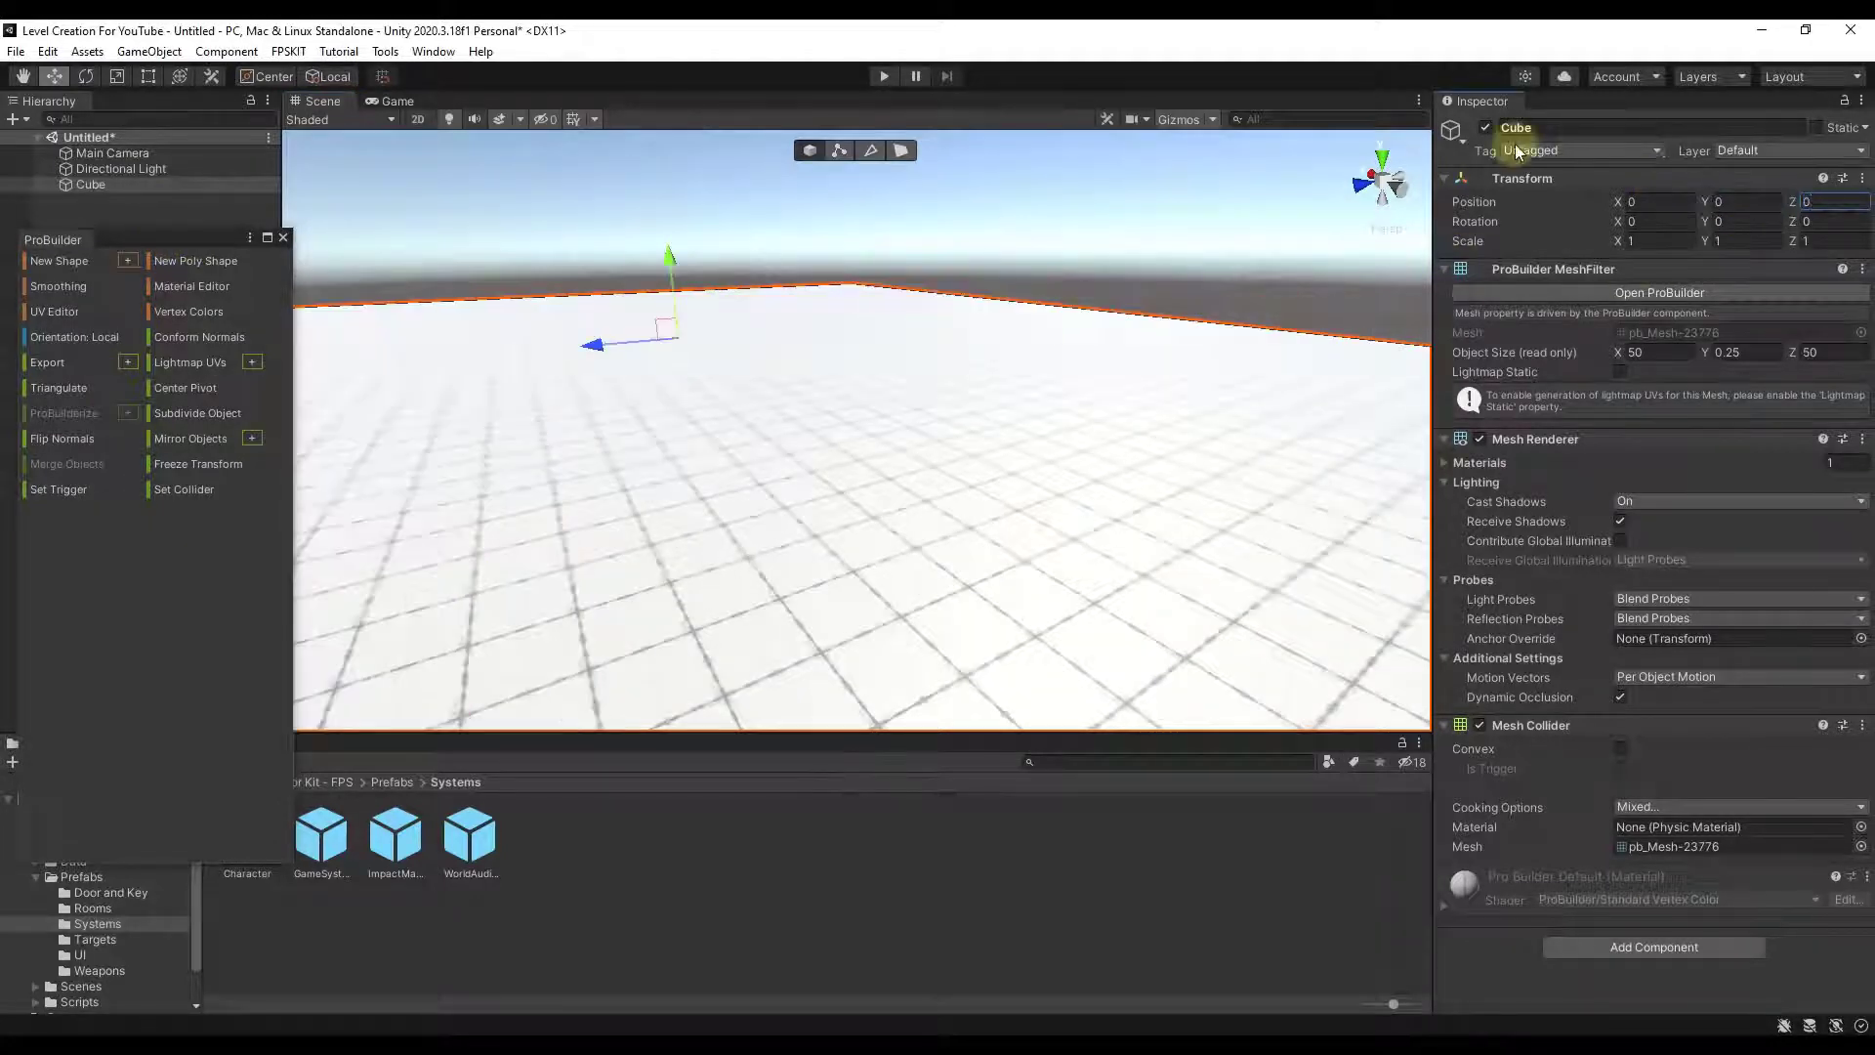
- Start another ProBuilder cube and set its preview size to 10 in X, 10 in Y and 0.25 in Z
{"action": "mouse_move", "coordinate": [952, 456]}
{"action": "right_mouse_down"}
{"action": "mouse_move", "coordinate": [807, 439]}
{"action": "mouse_move", "coordinate": [935, 424]}
{"action": "mouse_move", "coordinate": [982, 465]}
{"action": "right_mouse_up"}
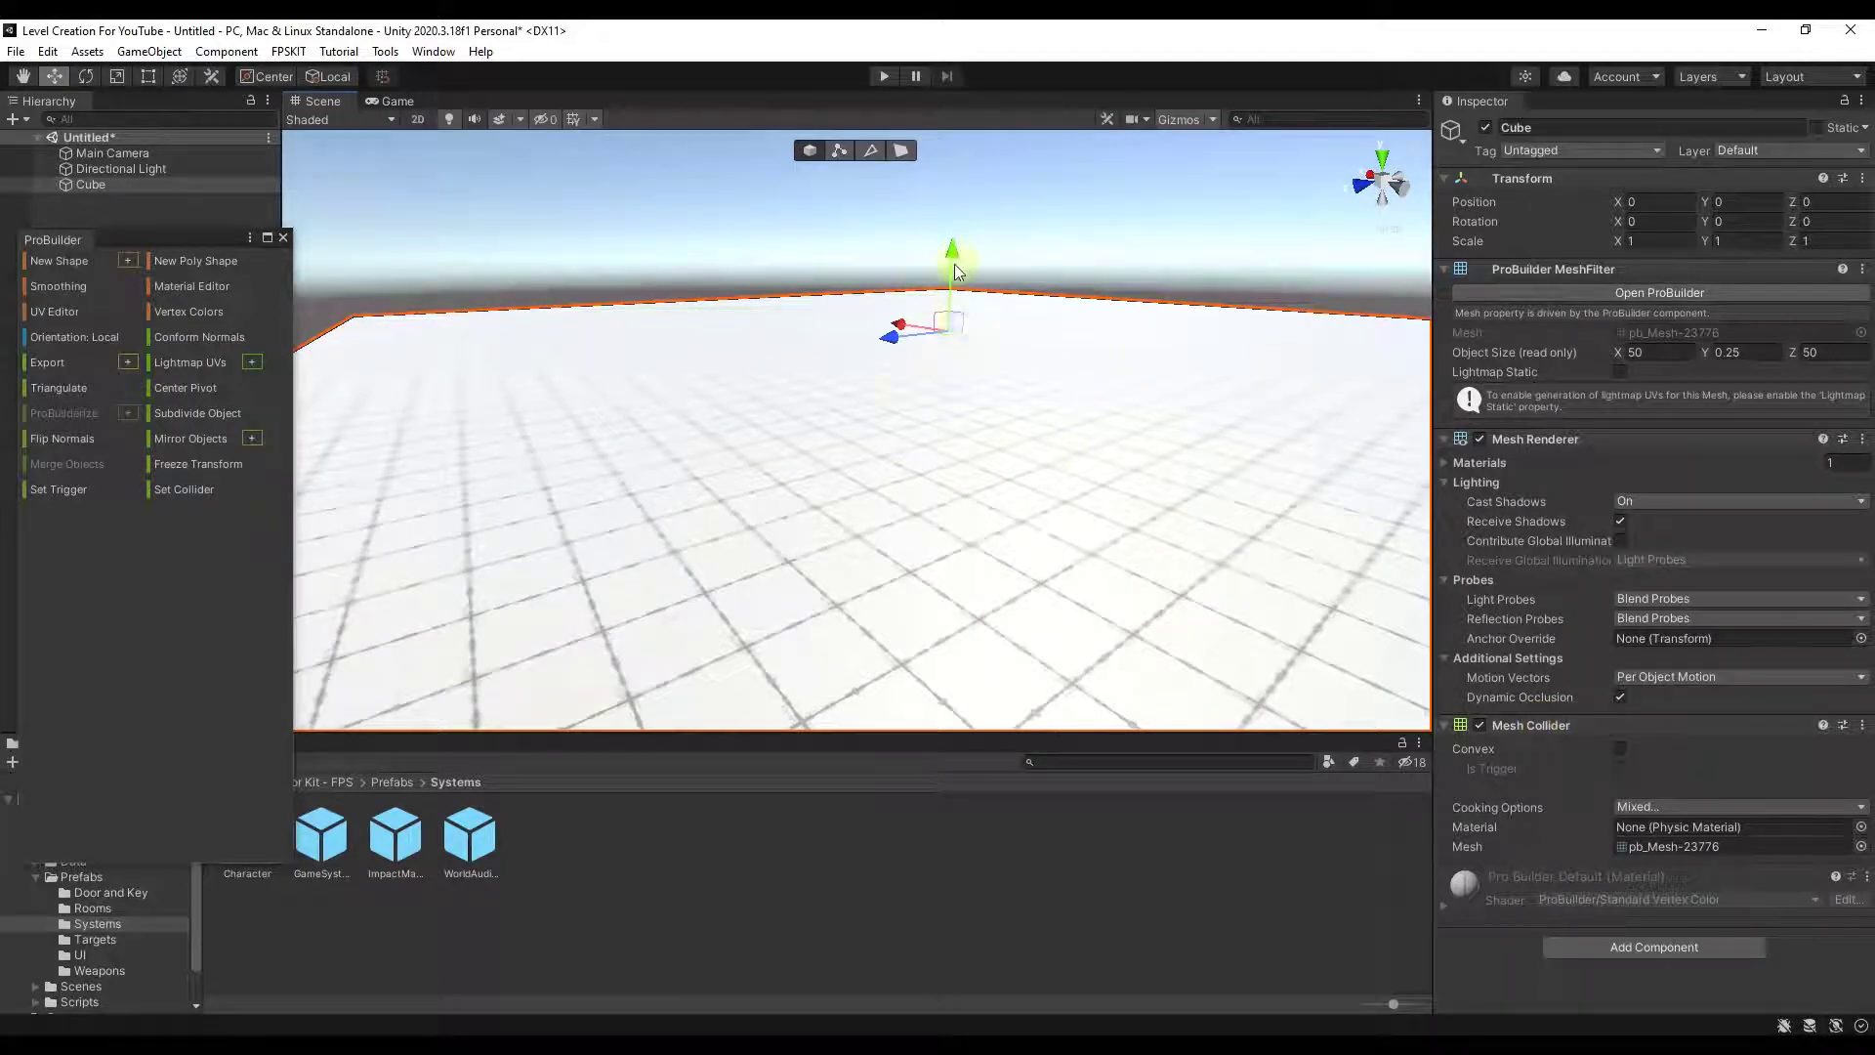
{"action": "right_click_drag", "start_coordinate": [1096, 473], "coordinate": [1134, 514]}
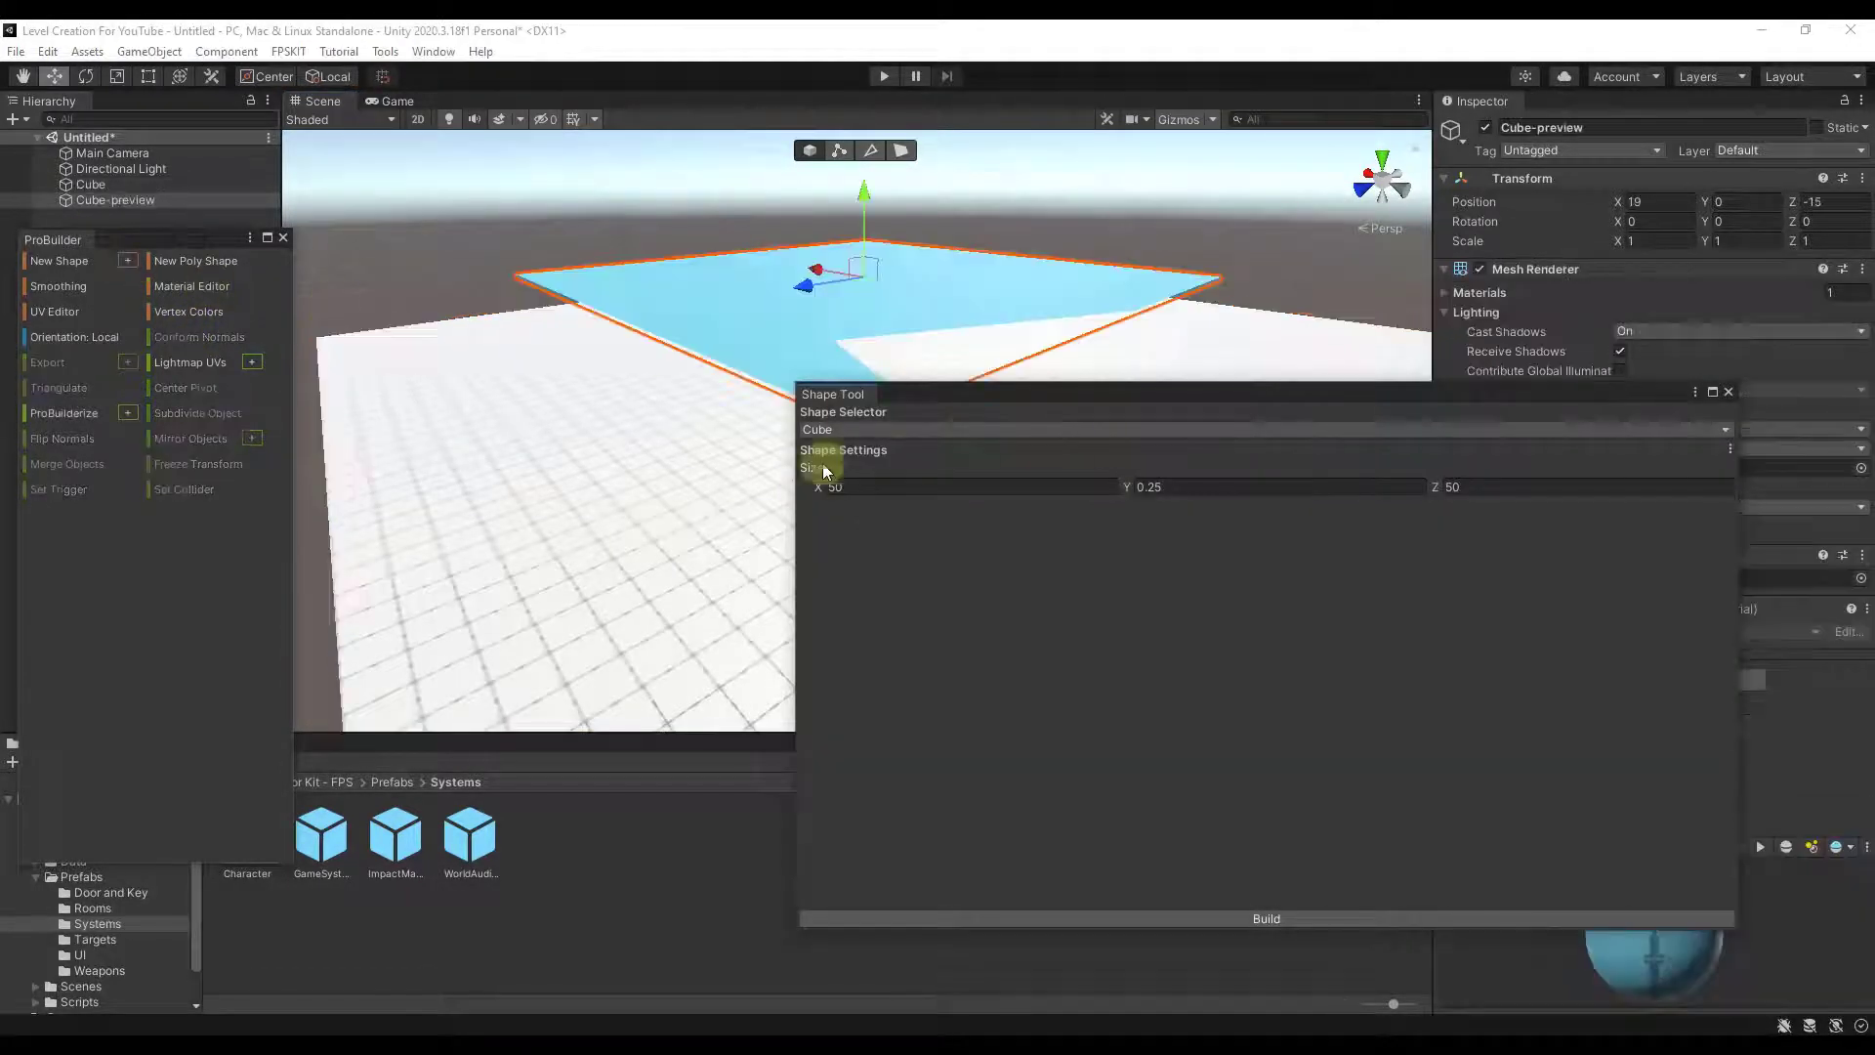
{"action": "left_click", "coordinate": [940, 429]}
{"action": "left_click", "coordinate": [940, 430]}
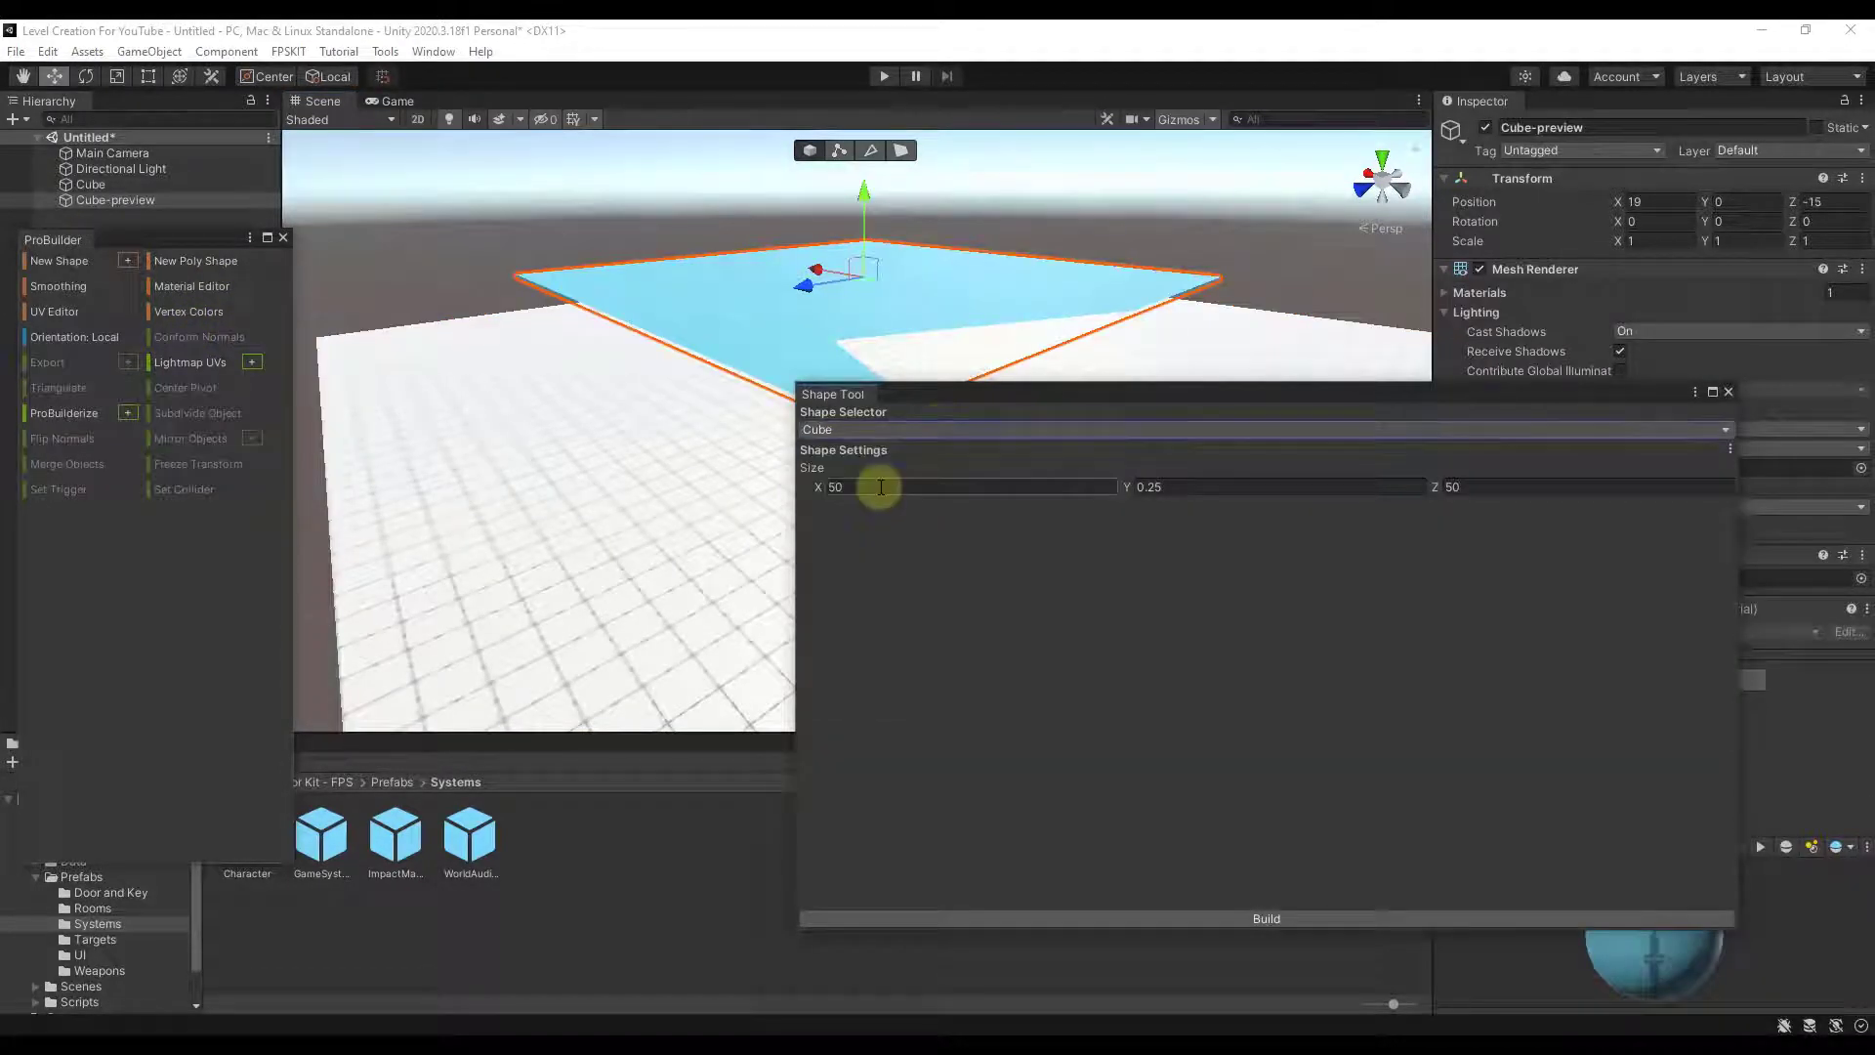
{"action": "left_click_drag", "start_coordinate": [879, 485], "coordinate": [711, 485]}
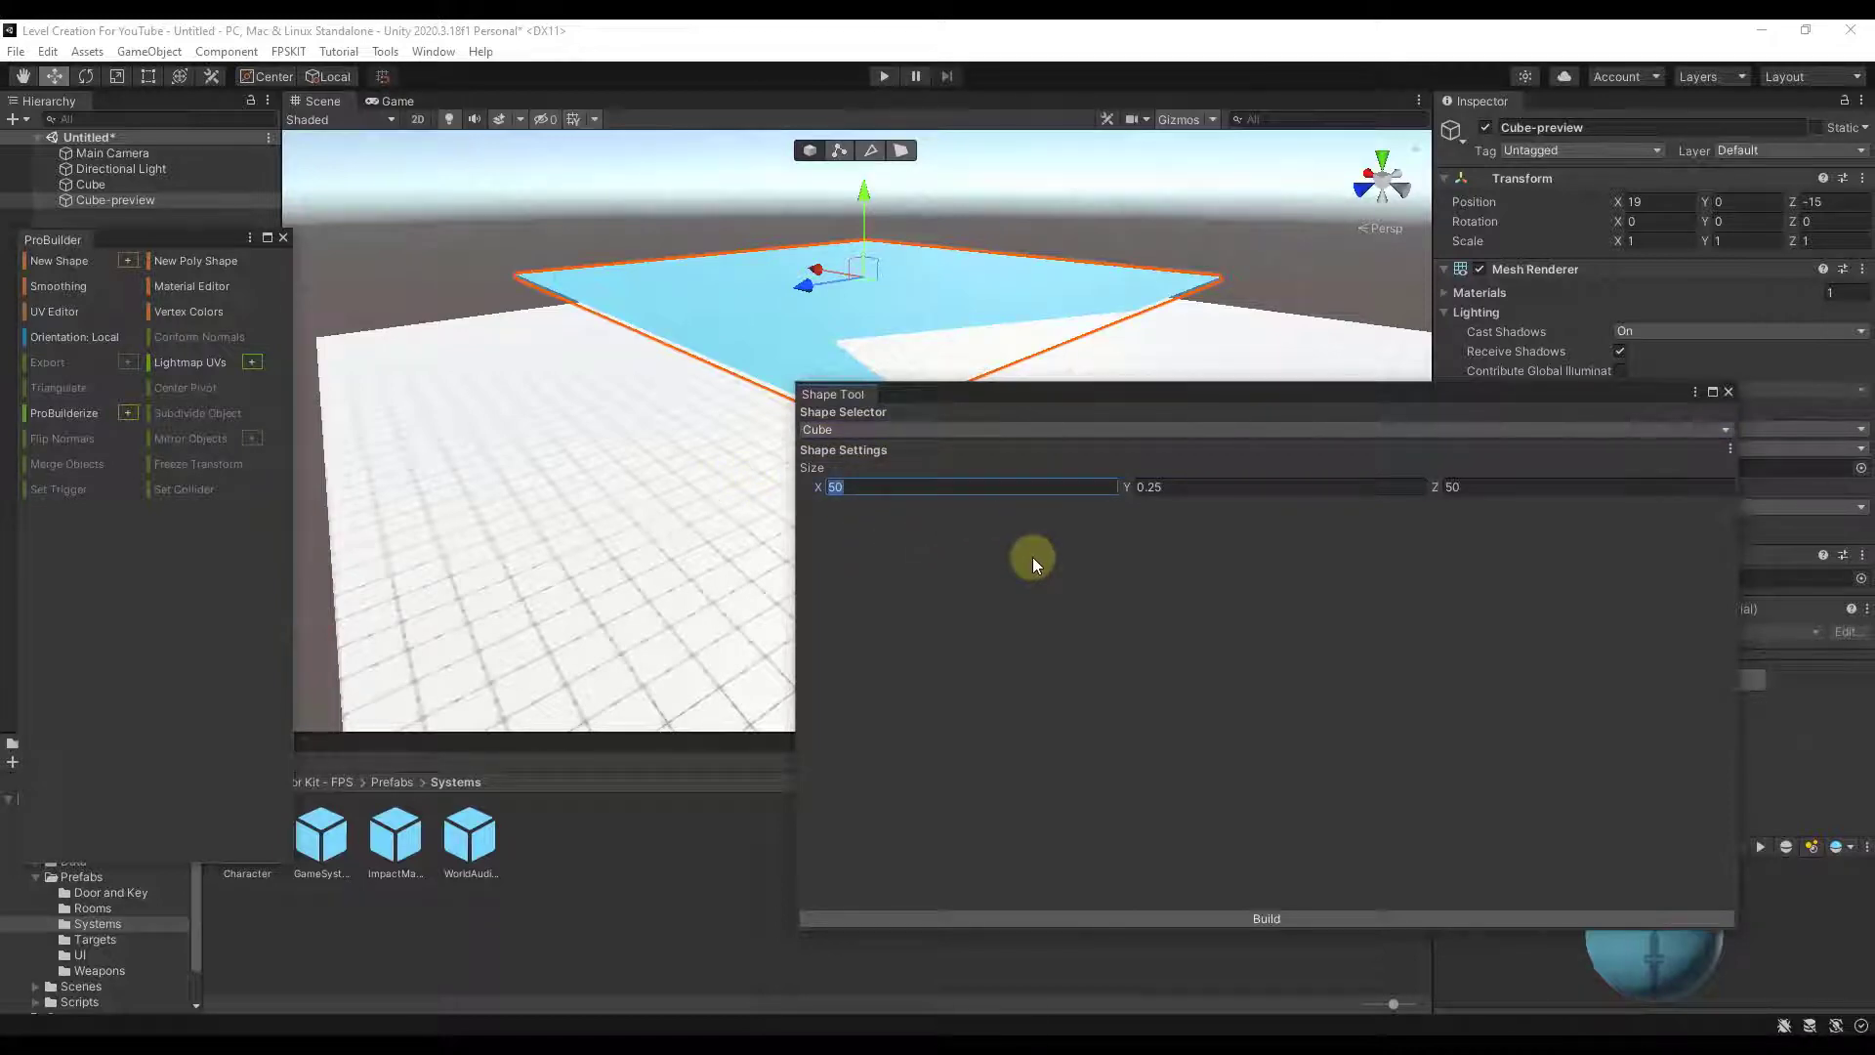
{"action": "type", "text": "10"}
{"action": "key", "text": "Tab"}
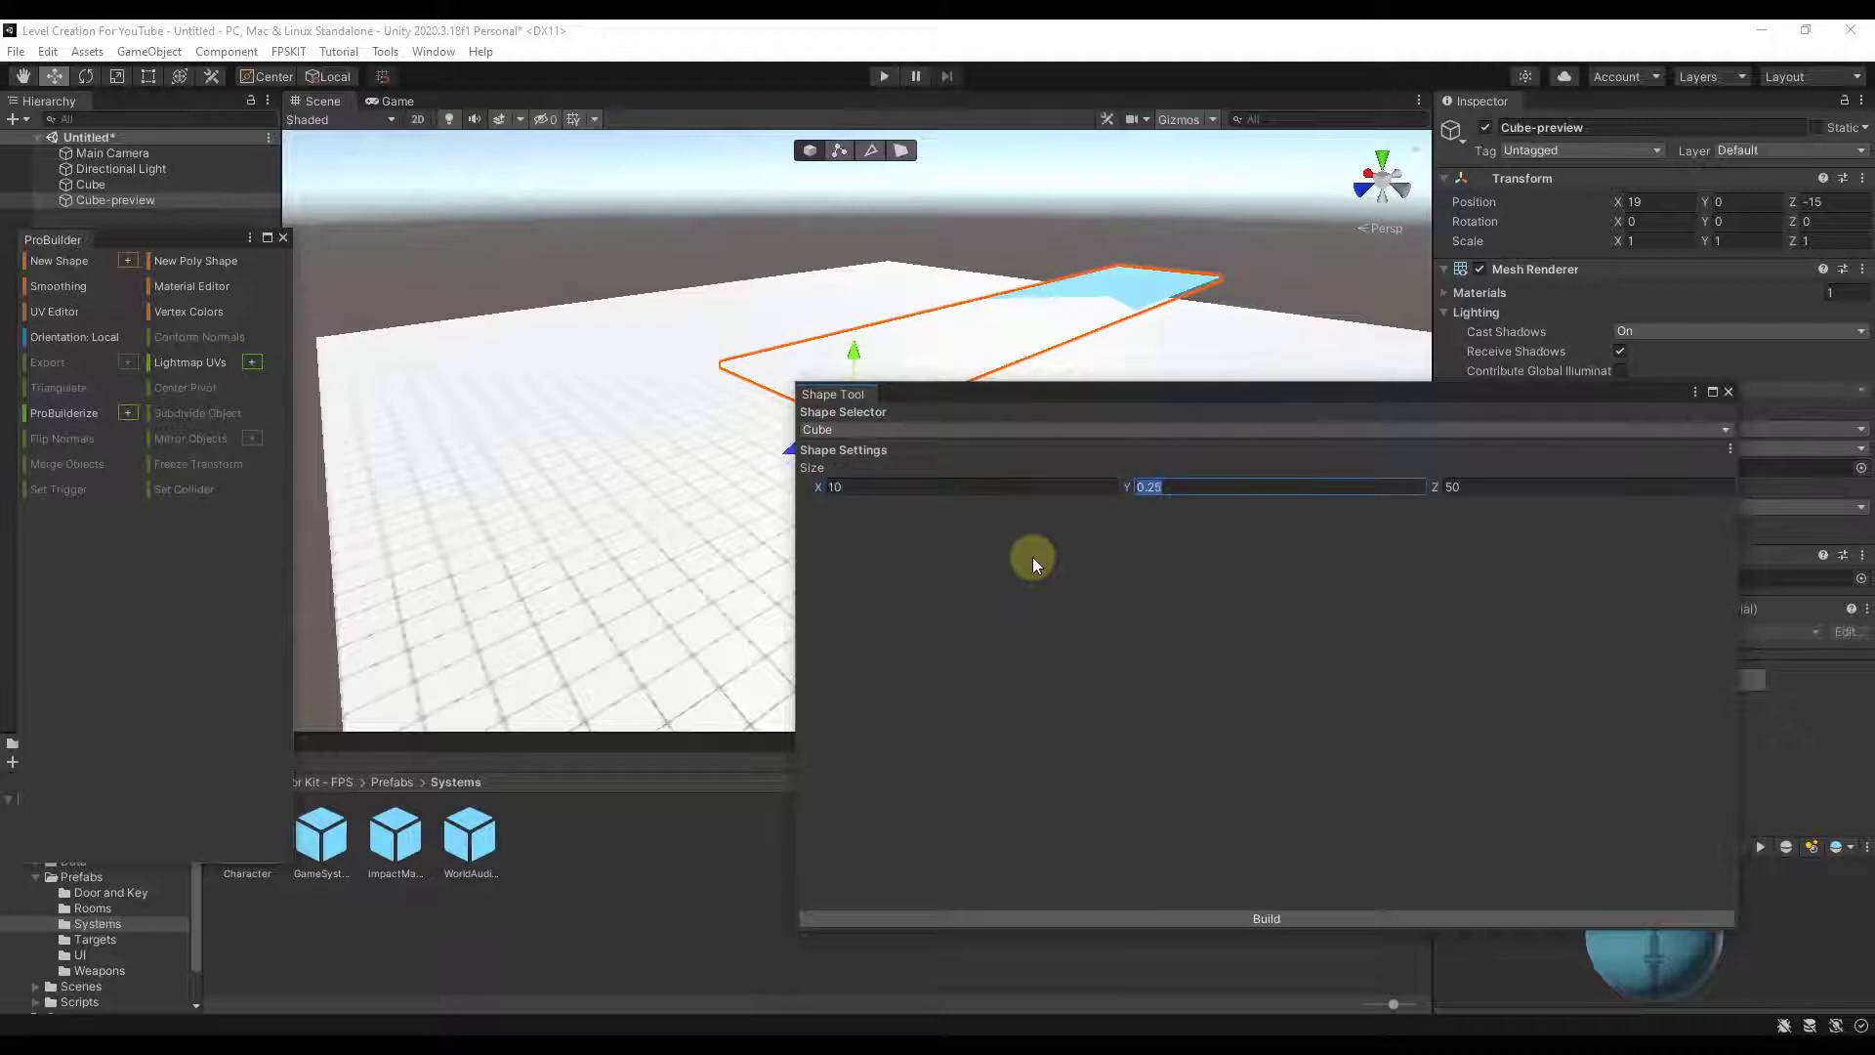
{"action": "type", "text": "10"}
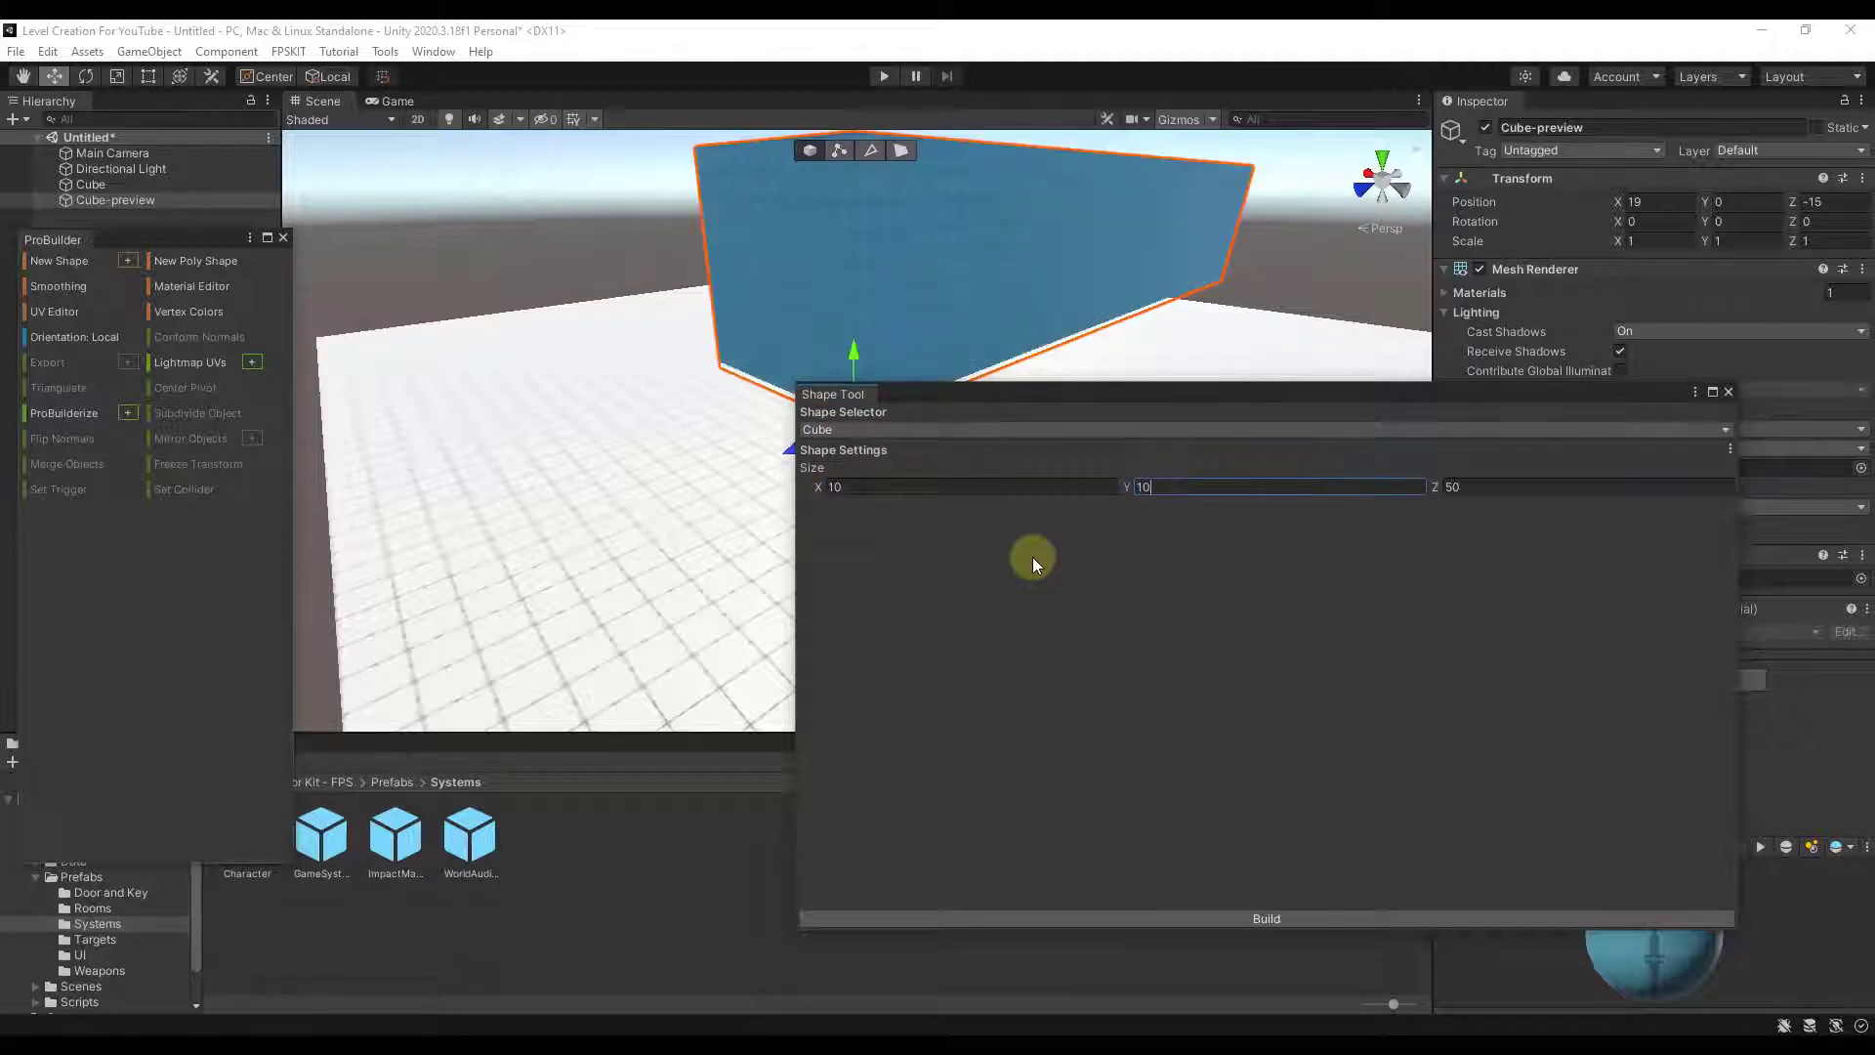
{"action": "key", "text": "Tab"}
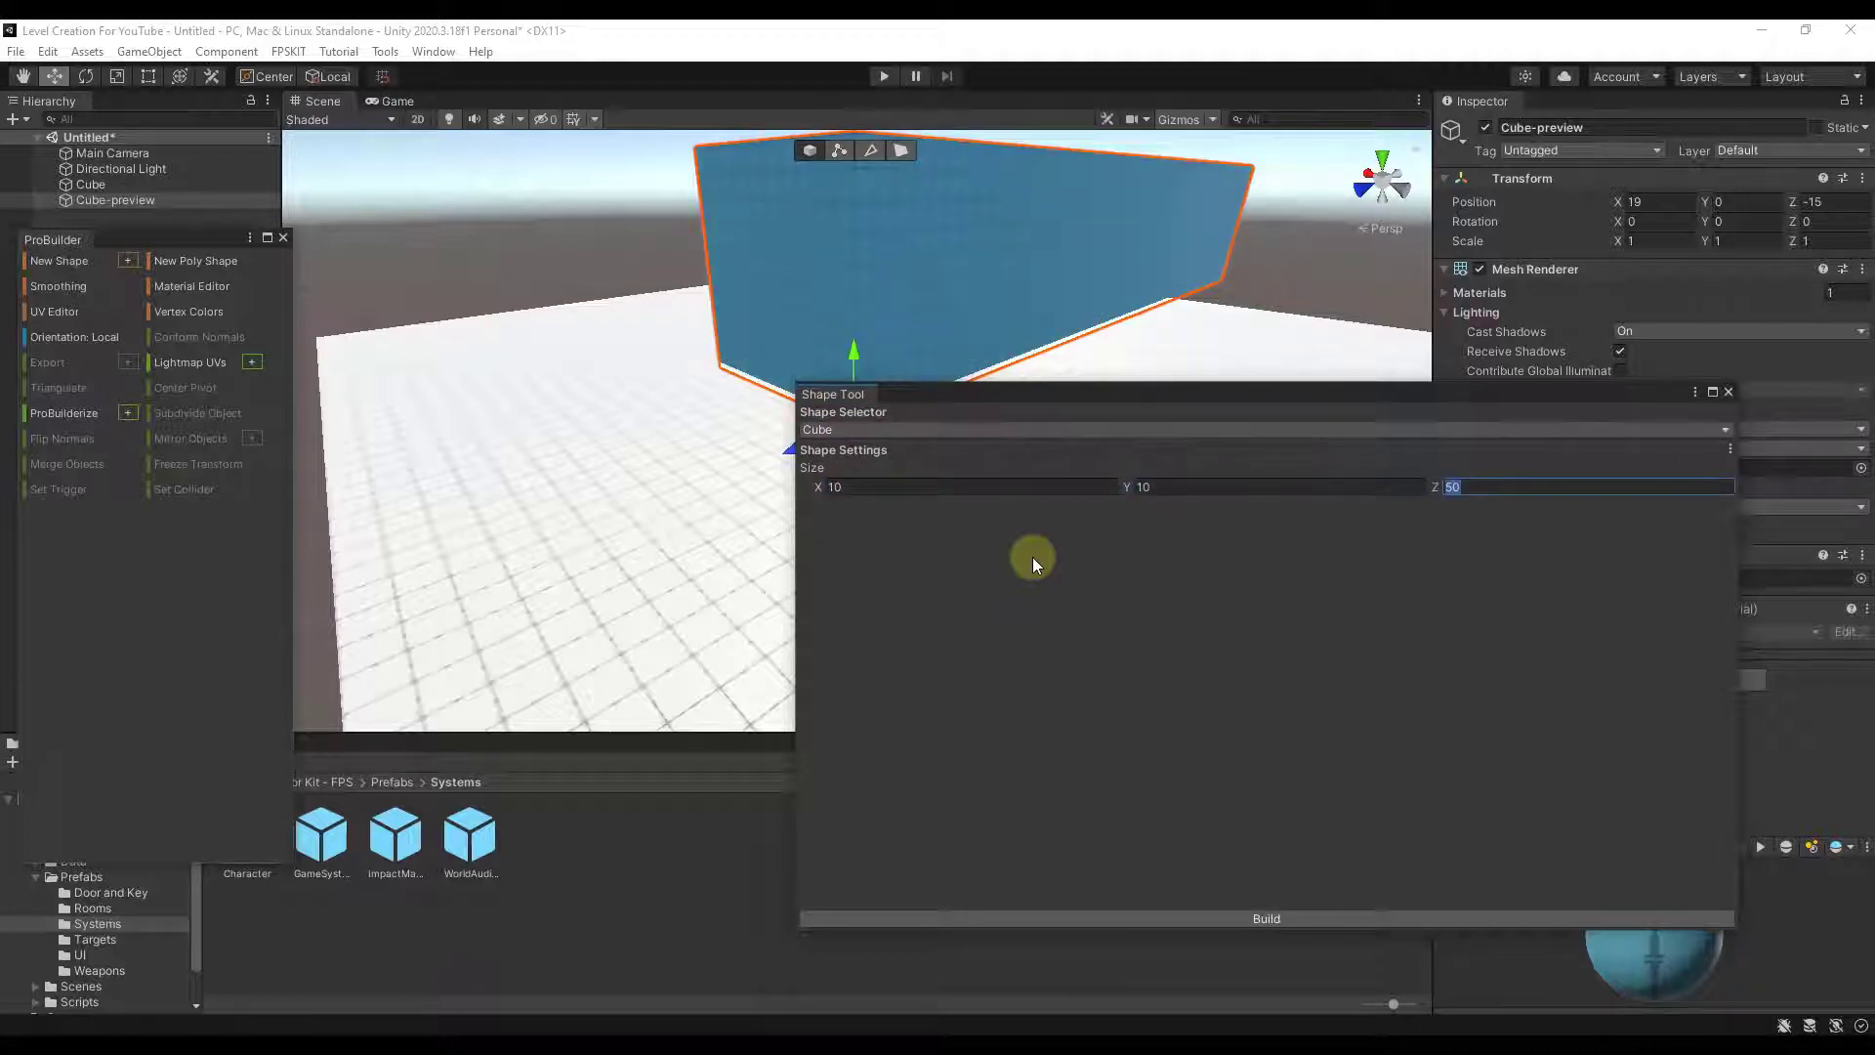
{"action": "type", "text": ".25"}
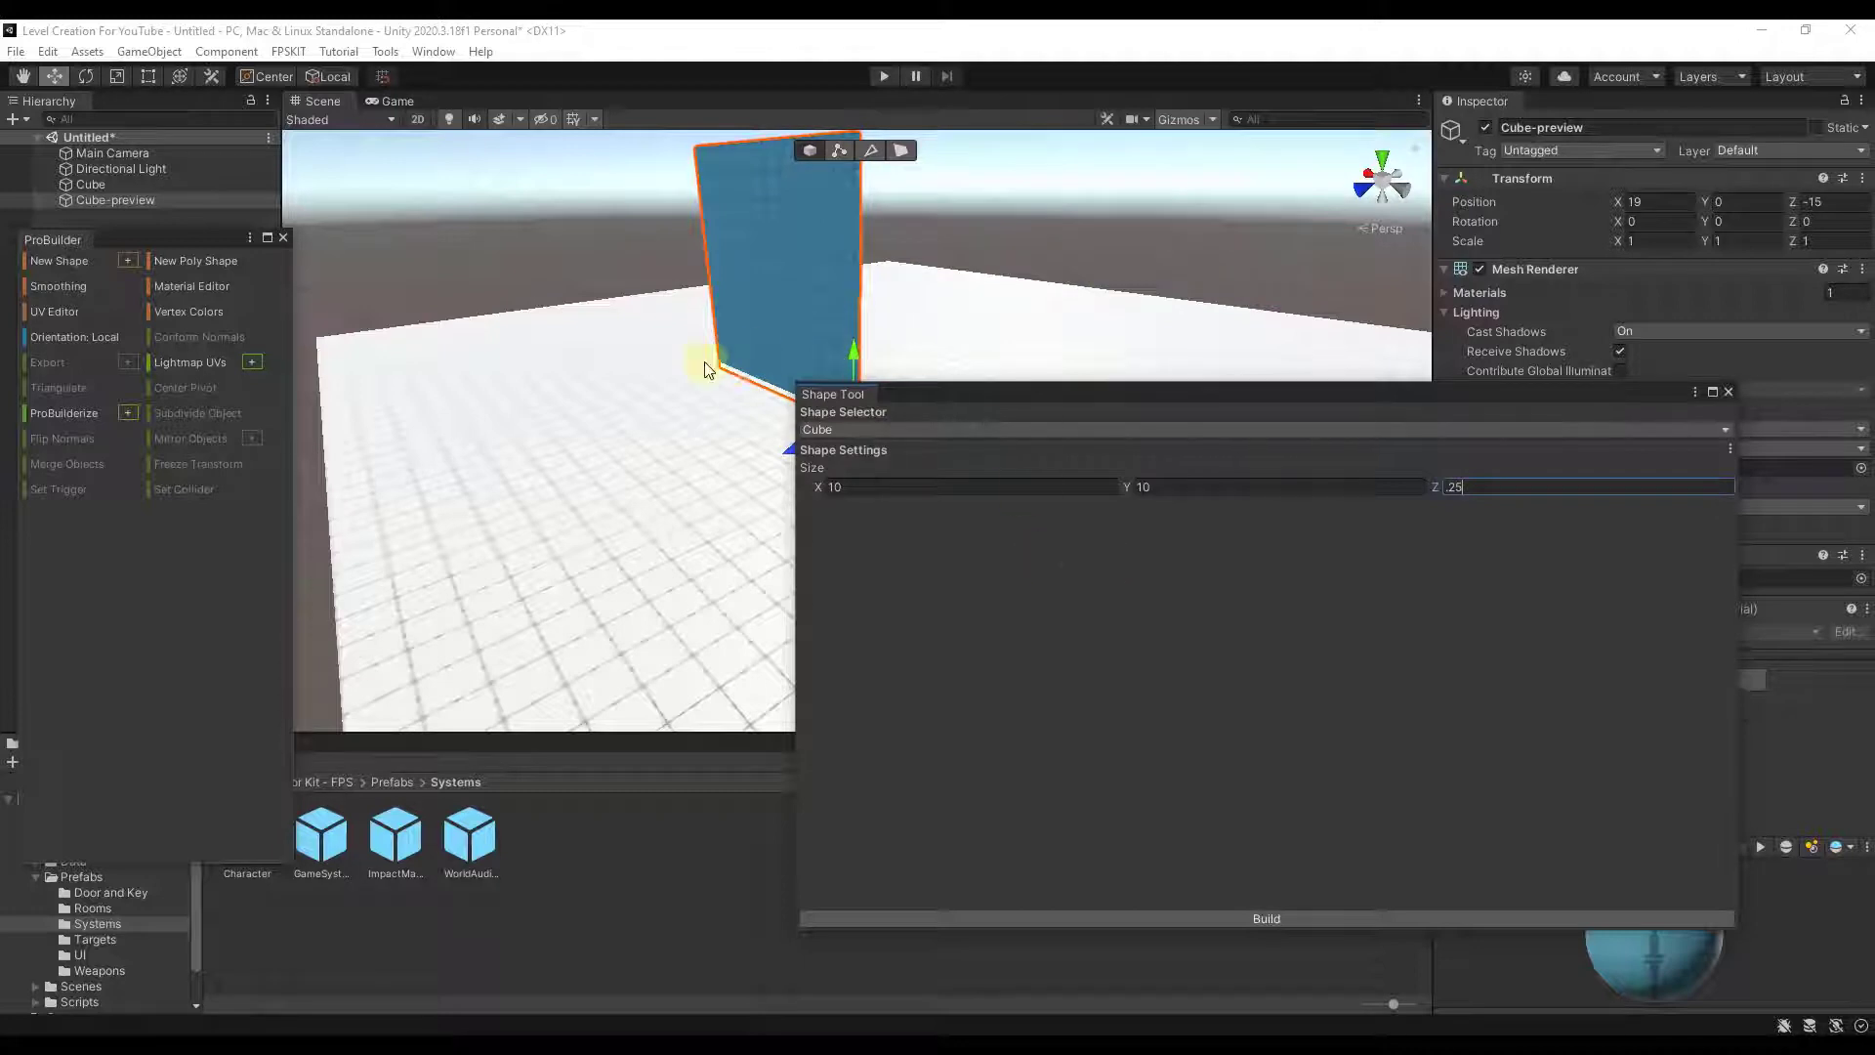
- Set the previewed wall's Y size to 5, build it and close the Shape Tool
{"action": "right_click_drag", "start_coordinate": [705, 369], "coordinate": [766, 333]}
{"action": "key", "text": "w"}
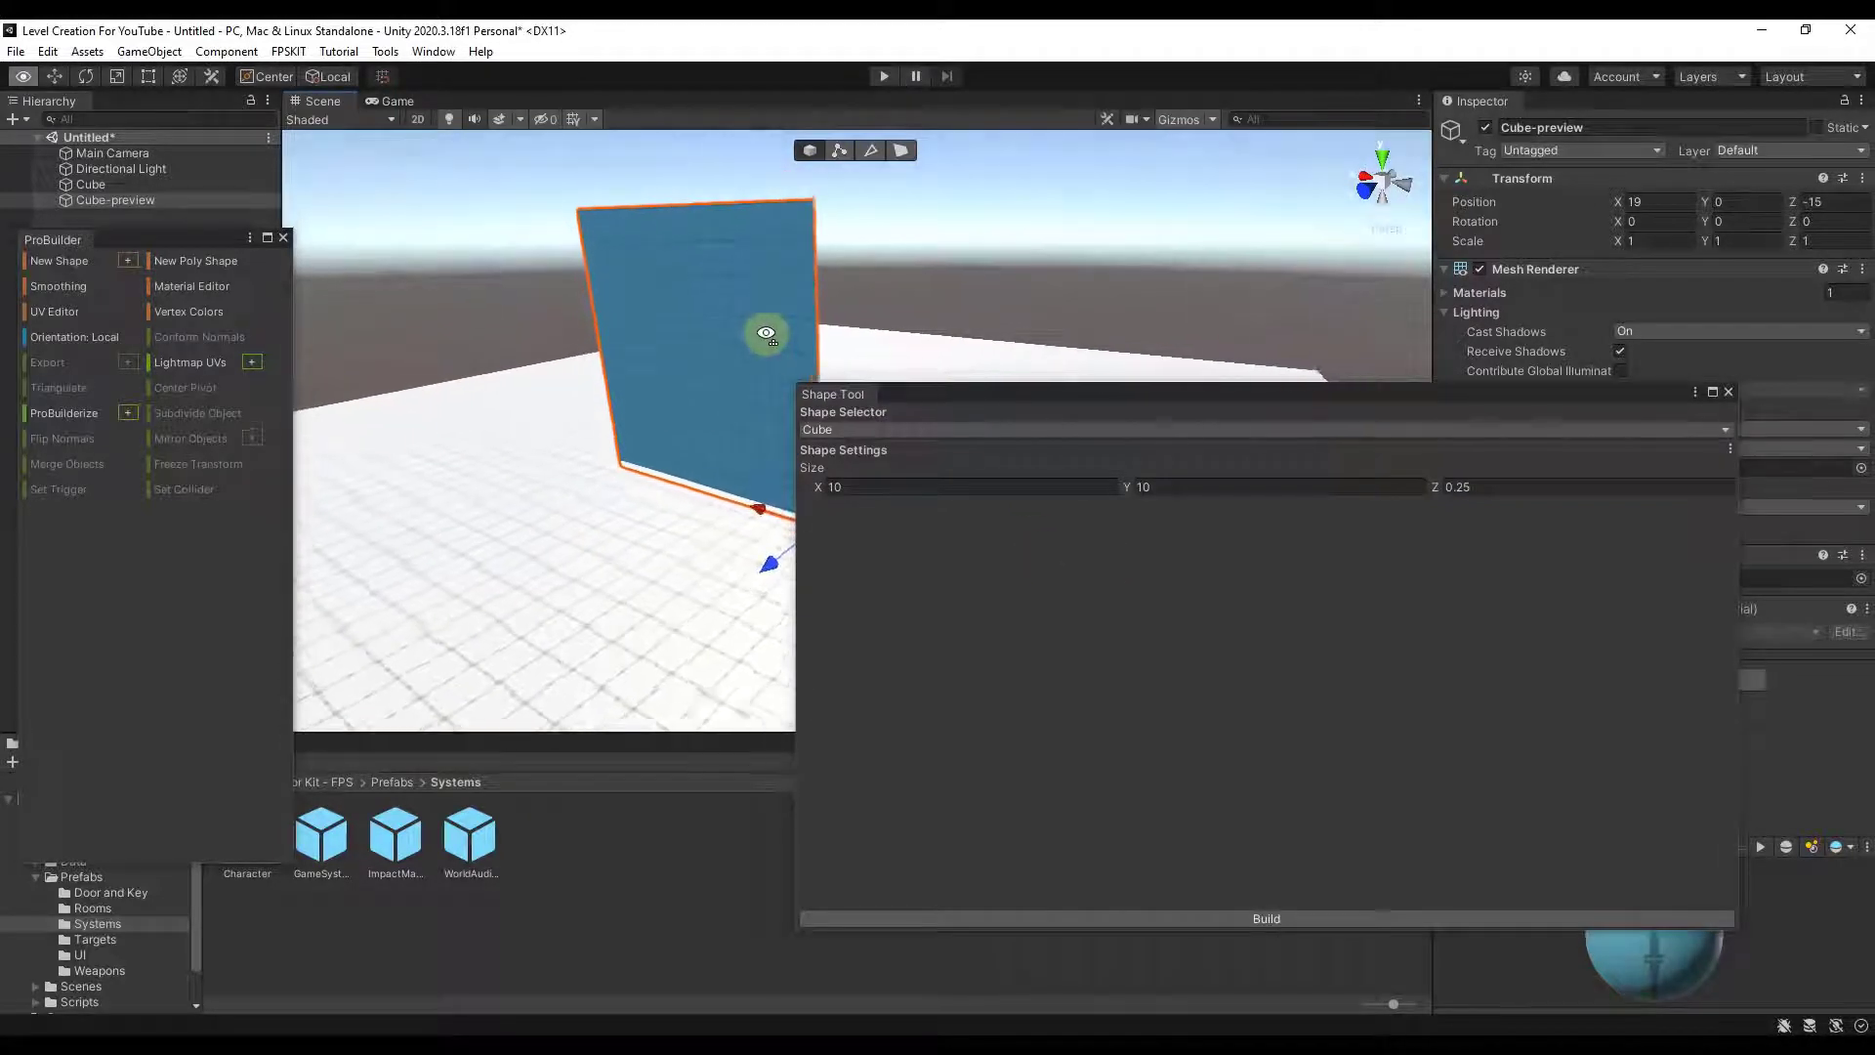
{"action": "left_click_drag", "start_coordinate": [767, 334], "coordinate": [764, 360], "text": "alt"}
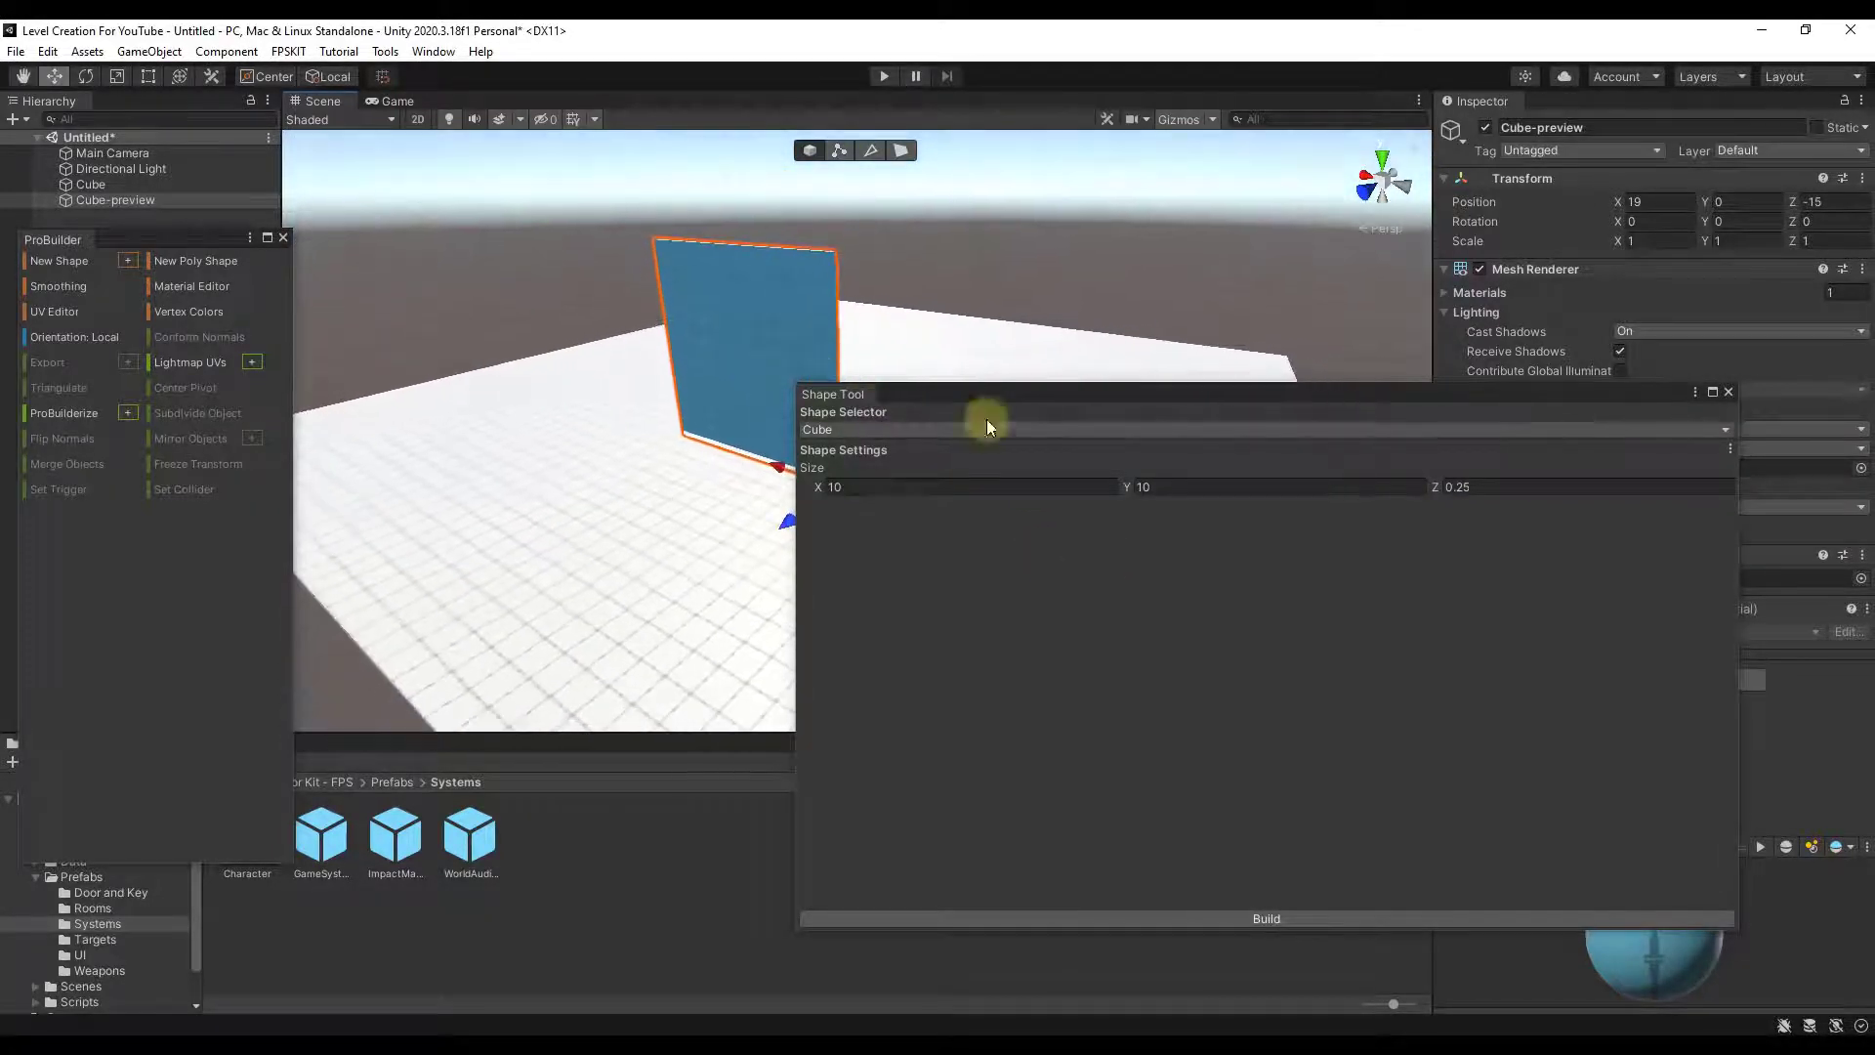
{"action": "left_click", "coordinate": [1174, 478]}
{"action": "type", "text": "5"}
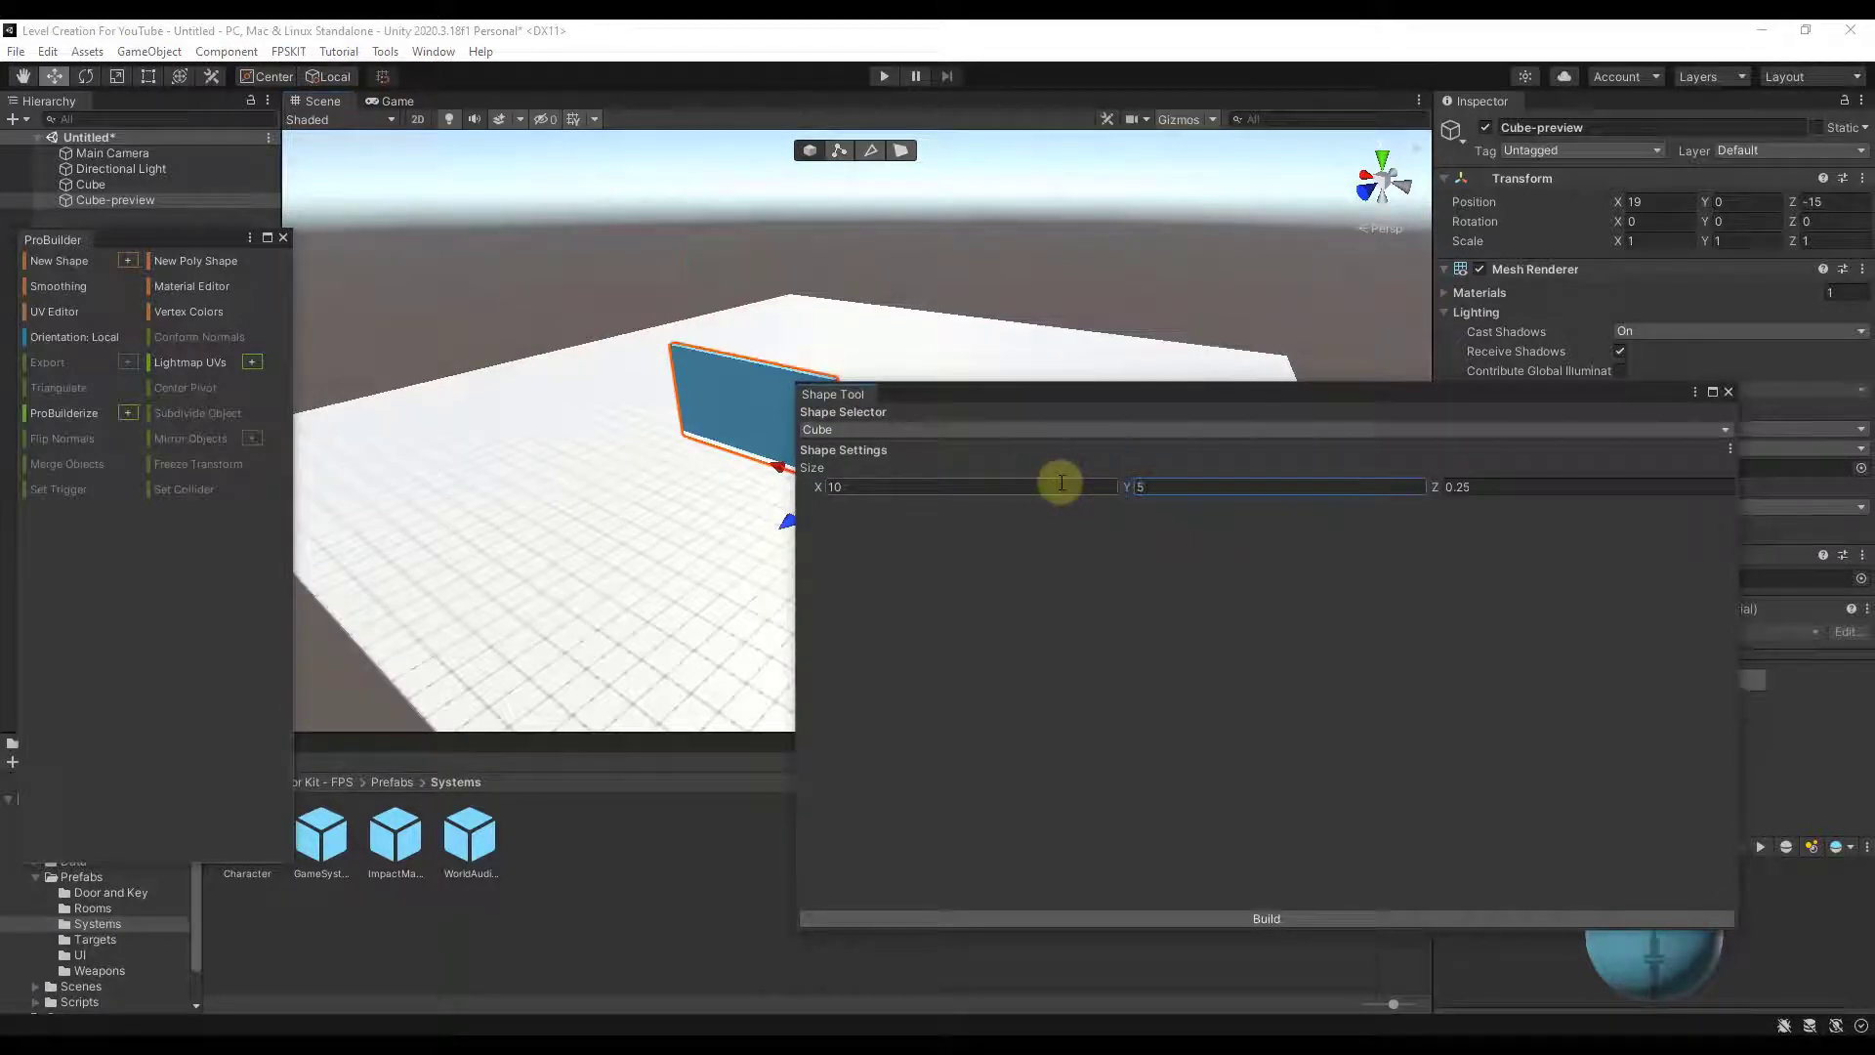
{"action": "left_click", "coordinate": [1268, 924]}
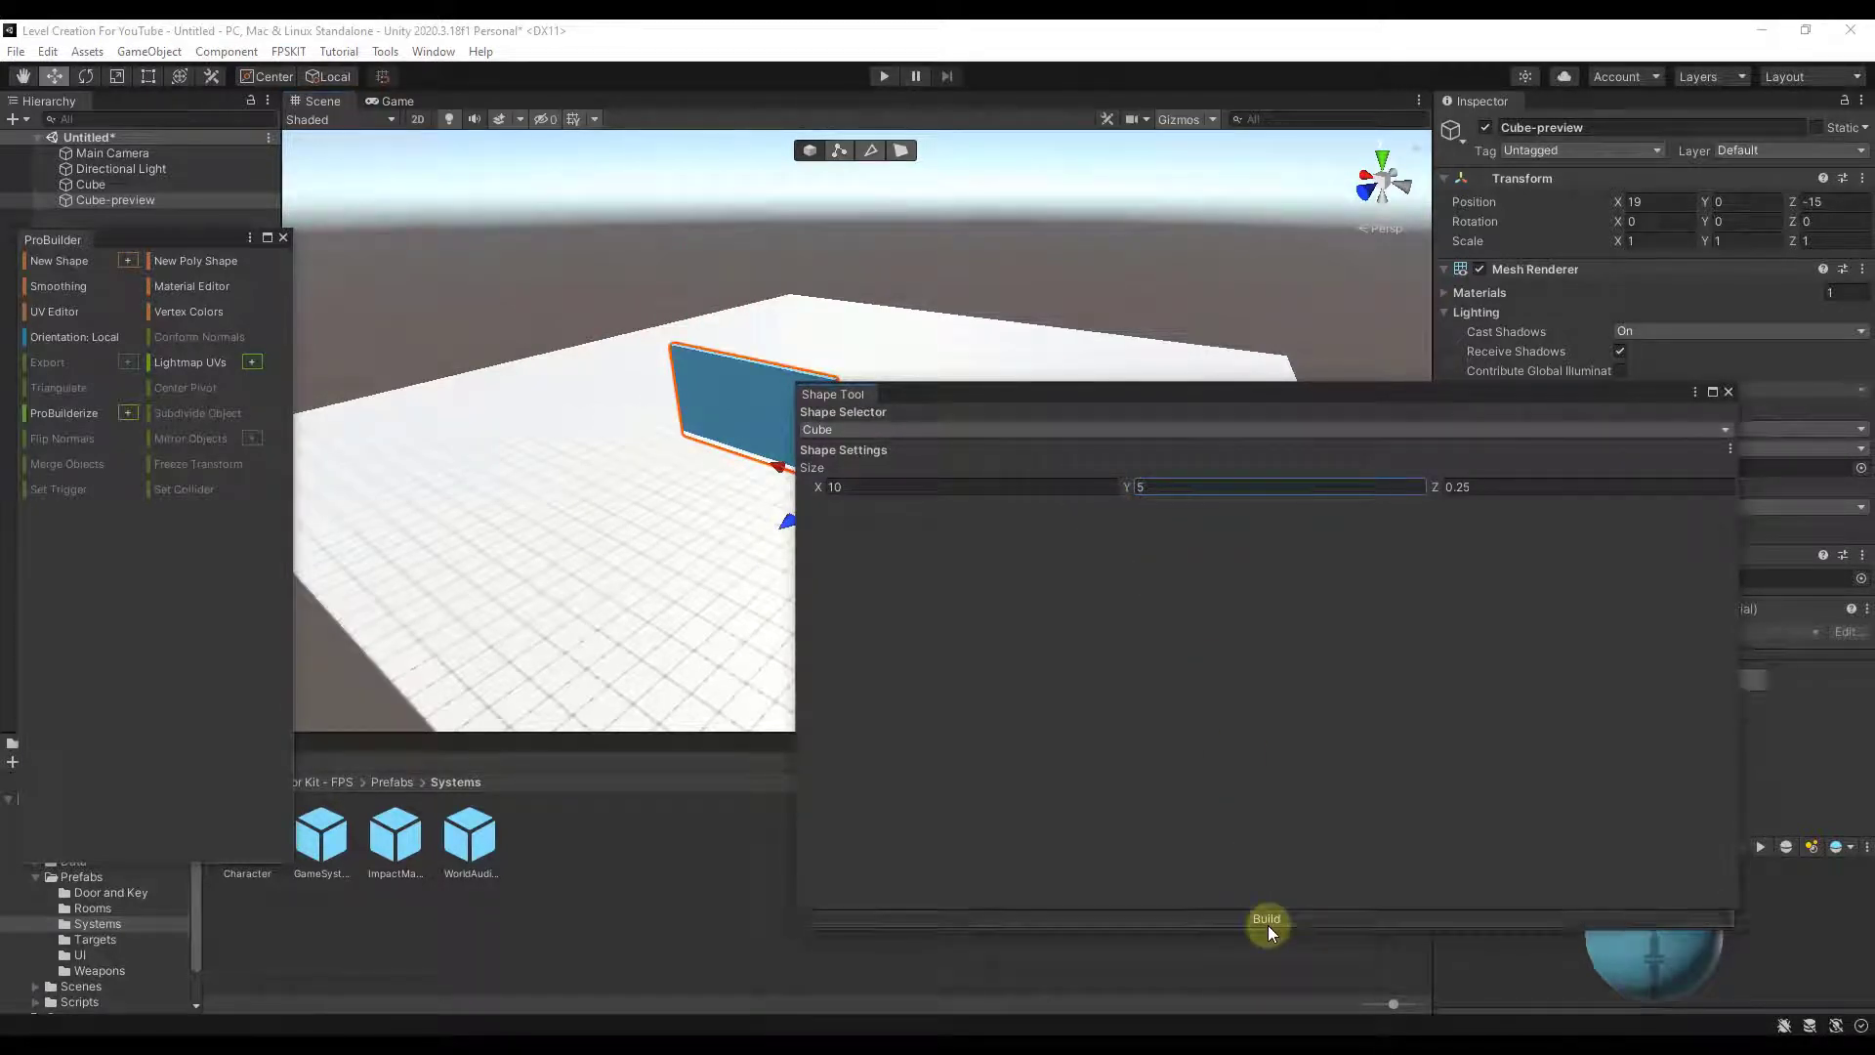
{"action": "left_click", "coordinate": [1729, 392]}
- Raise the new wall along Y to about 0.17 so its base sits on the floor slab
{"action": "left_click_drag", "start_coordinate": [1068, 448], "coordinate": [1053, 496], "text": "alt"}
{"action": "key", "text": "w"}
{"action": "key", "text": "d"}
{"action": "mouse_move", "coordinate": [1053, 496]}
{"action": "right_mouse_down"}
{"action": "mouse_move", "coordinate": [1051, 531]}
{"action": "mouse_move", "coordinate": [1109, 515]}
{"action": "mouse_move", "coordinate": [1083, 503]}
{"action": "right_mouse_up"}
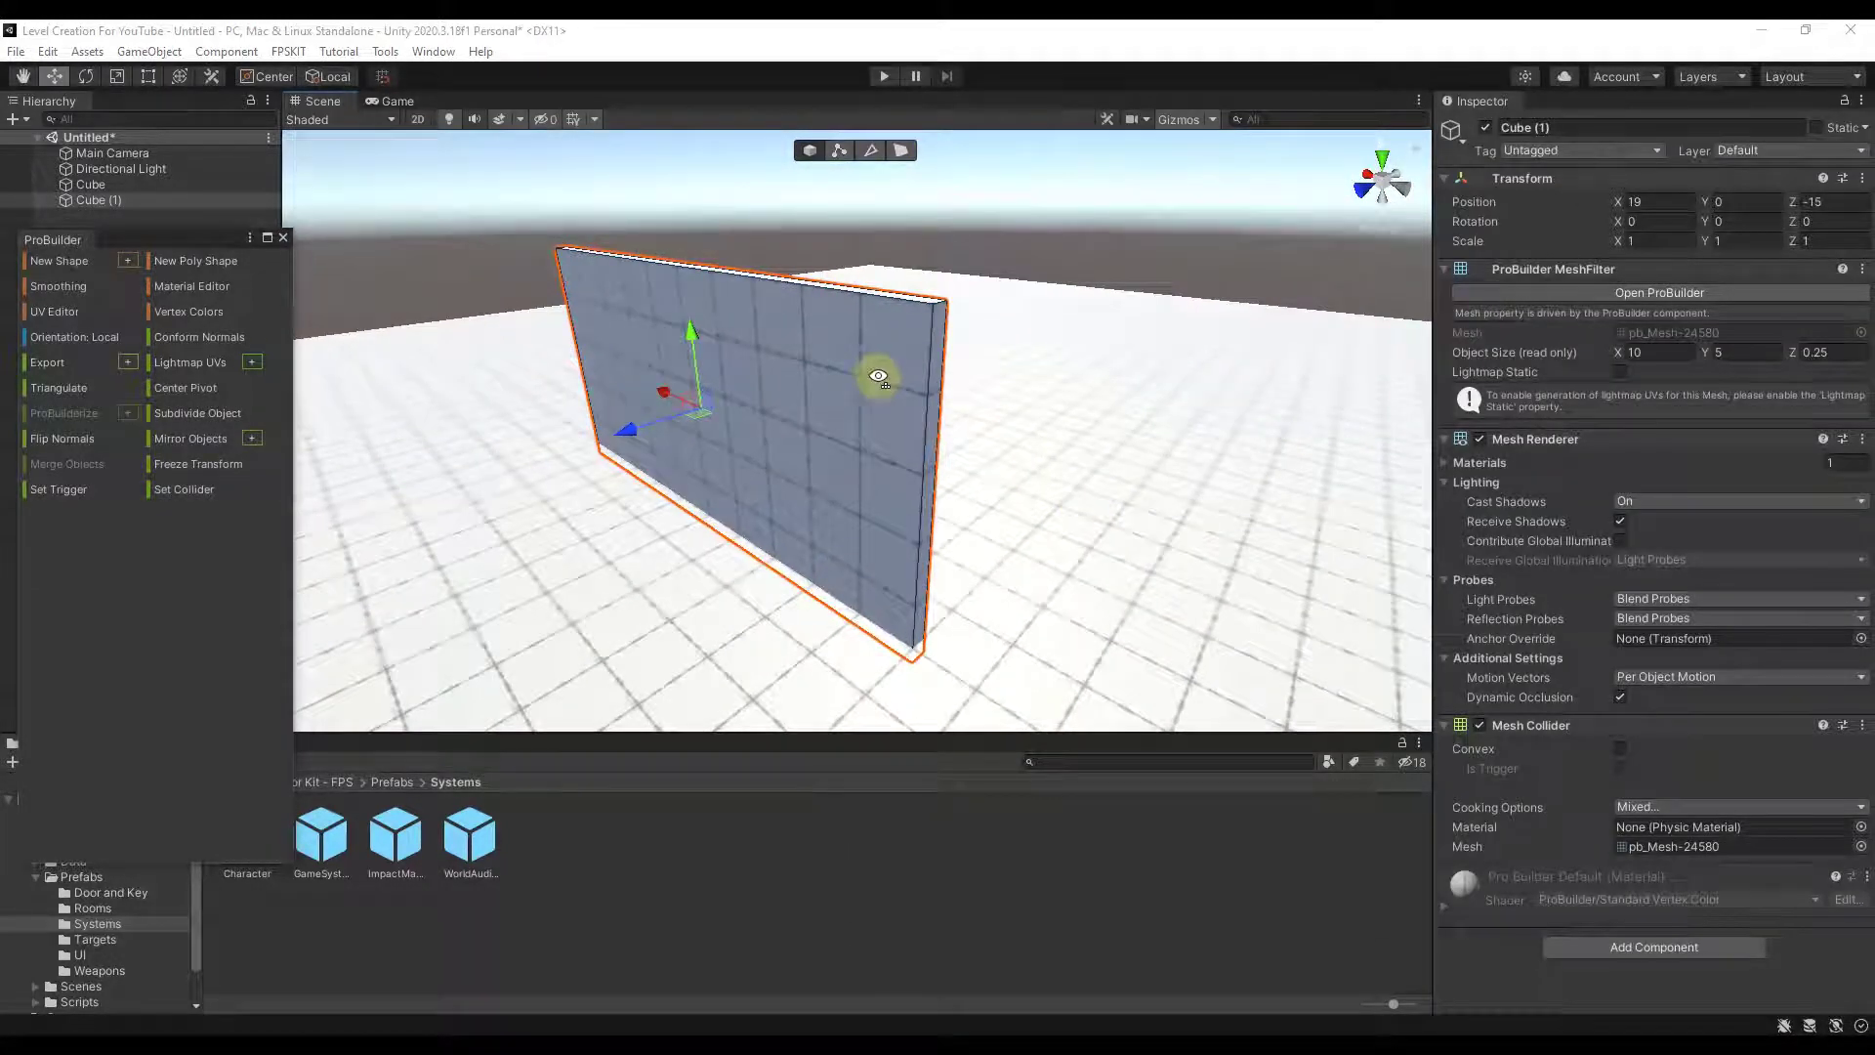
{"action": "left_click_drag", "start_coordinate": [879, 376], "coordinate": [883, 390], "text": "alt"}
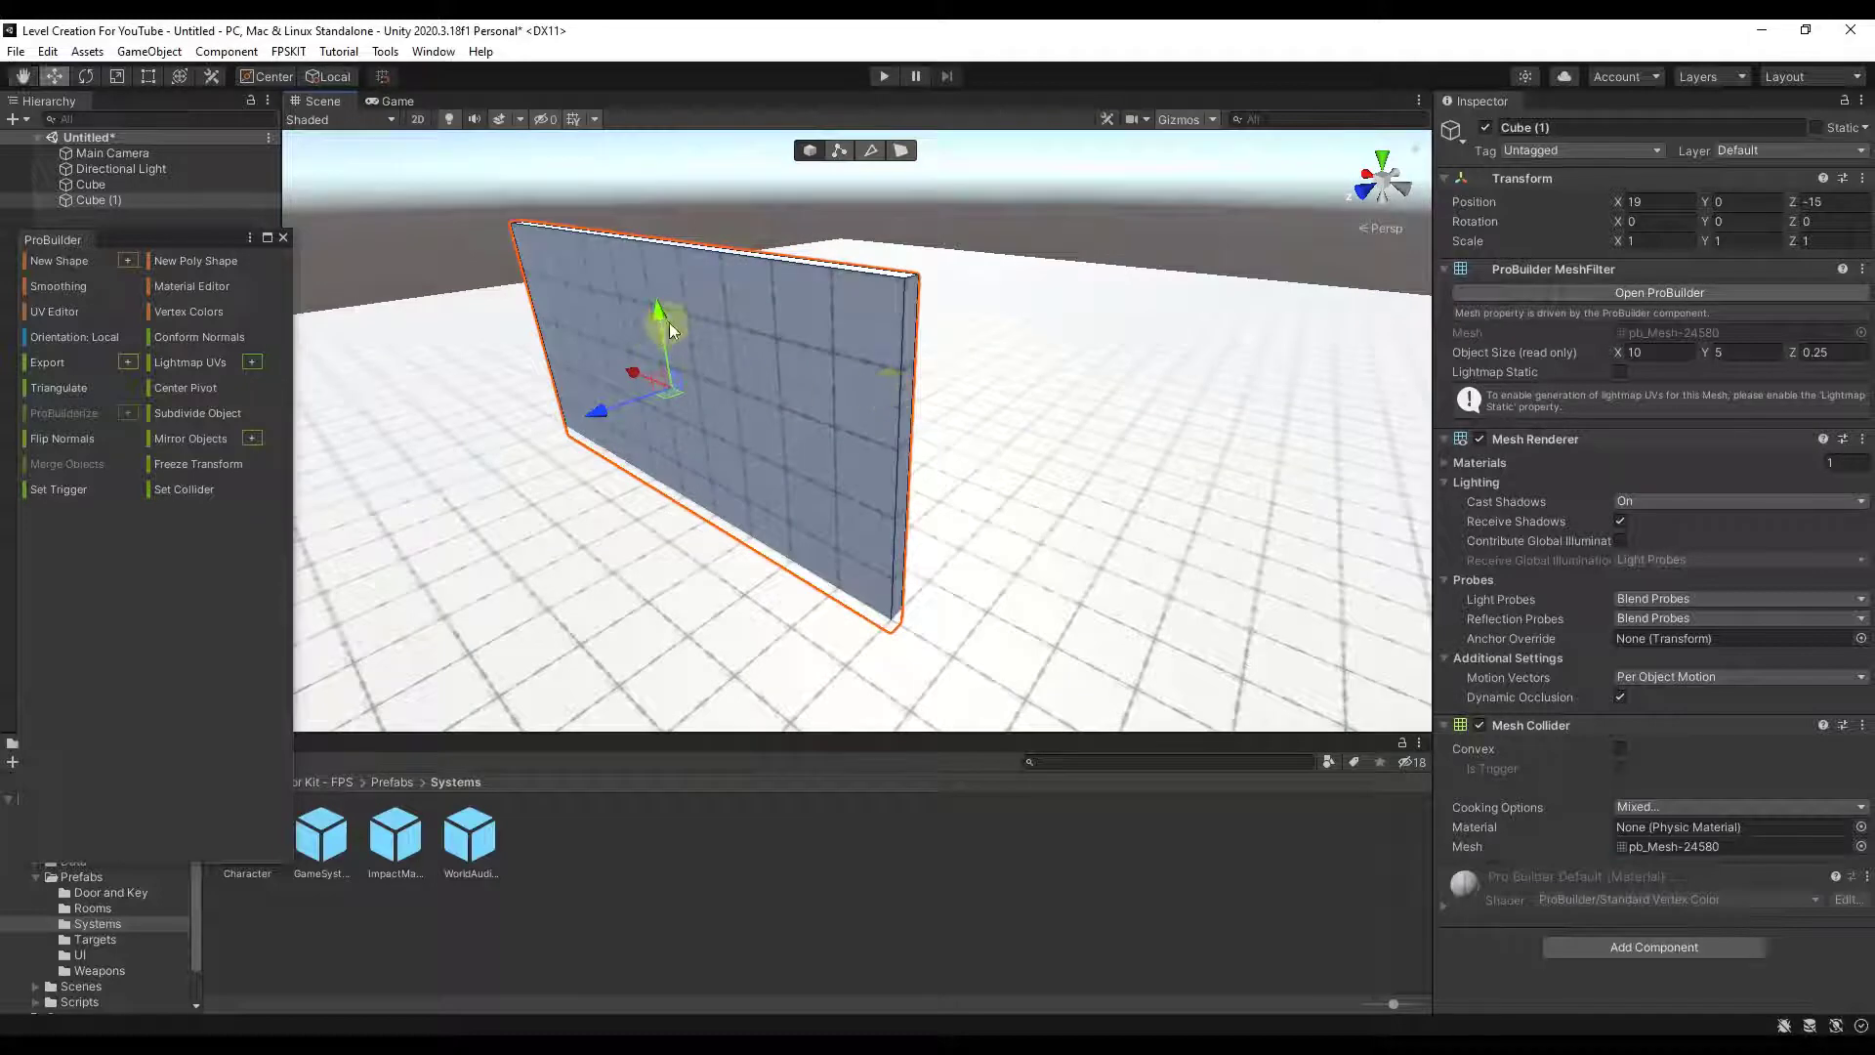
{"action": "left_click_drag", "start_coordinate": [670, 325], "coordinate": [665, 311]}
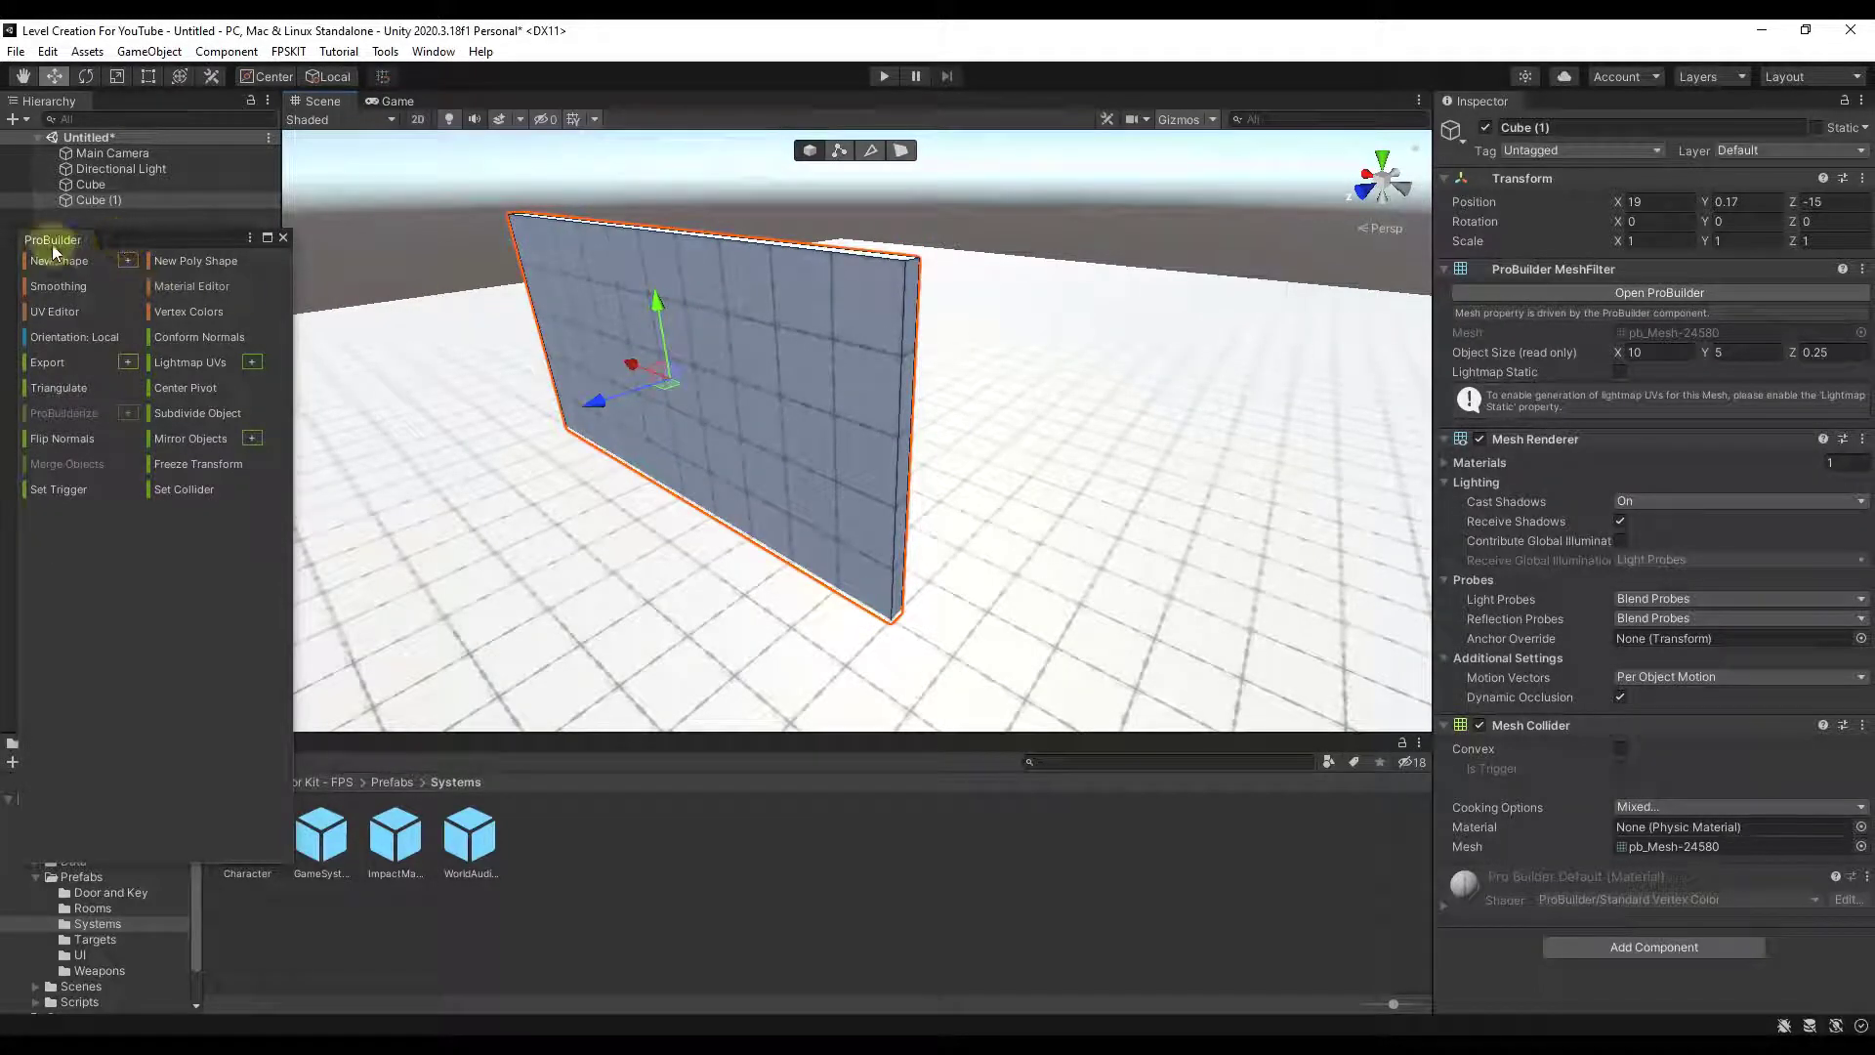
- Dock the ProBuilder window beside the Project window and widen it
{"action": "left_click_drag", "start_coordinate": [51, 242], "coordinate": [681, 763]}
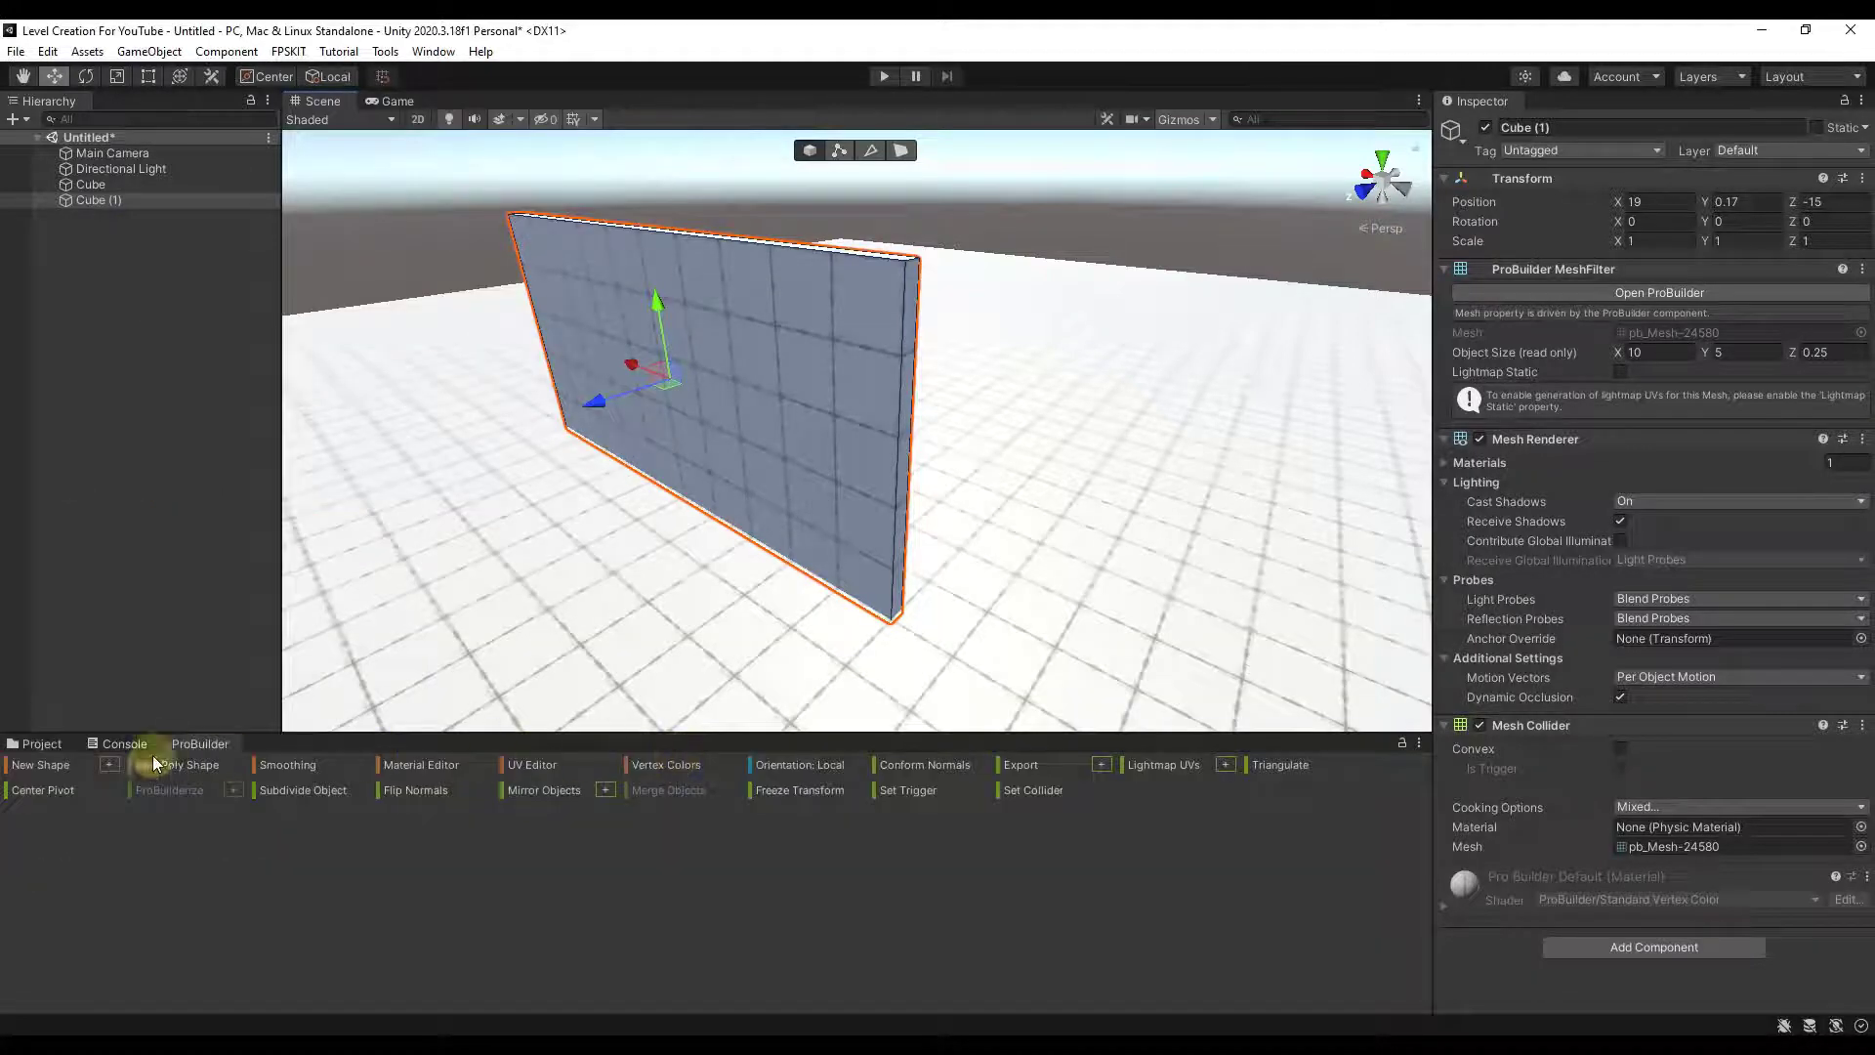
{"action": "left_click_drag", "start_coordinate": [200, 745], "coordinate": [1417, 811]}
{"action": "left_click_drag", "start_coordinate": [952, 804], "coordinate": [753, 801]}
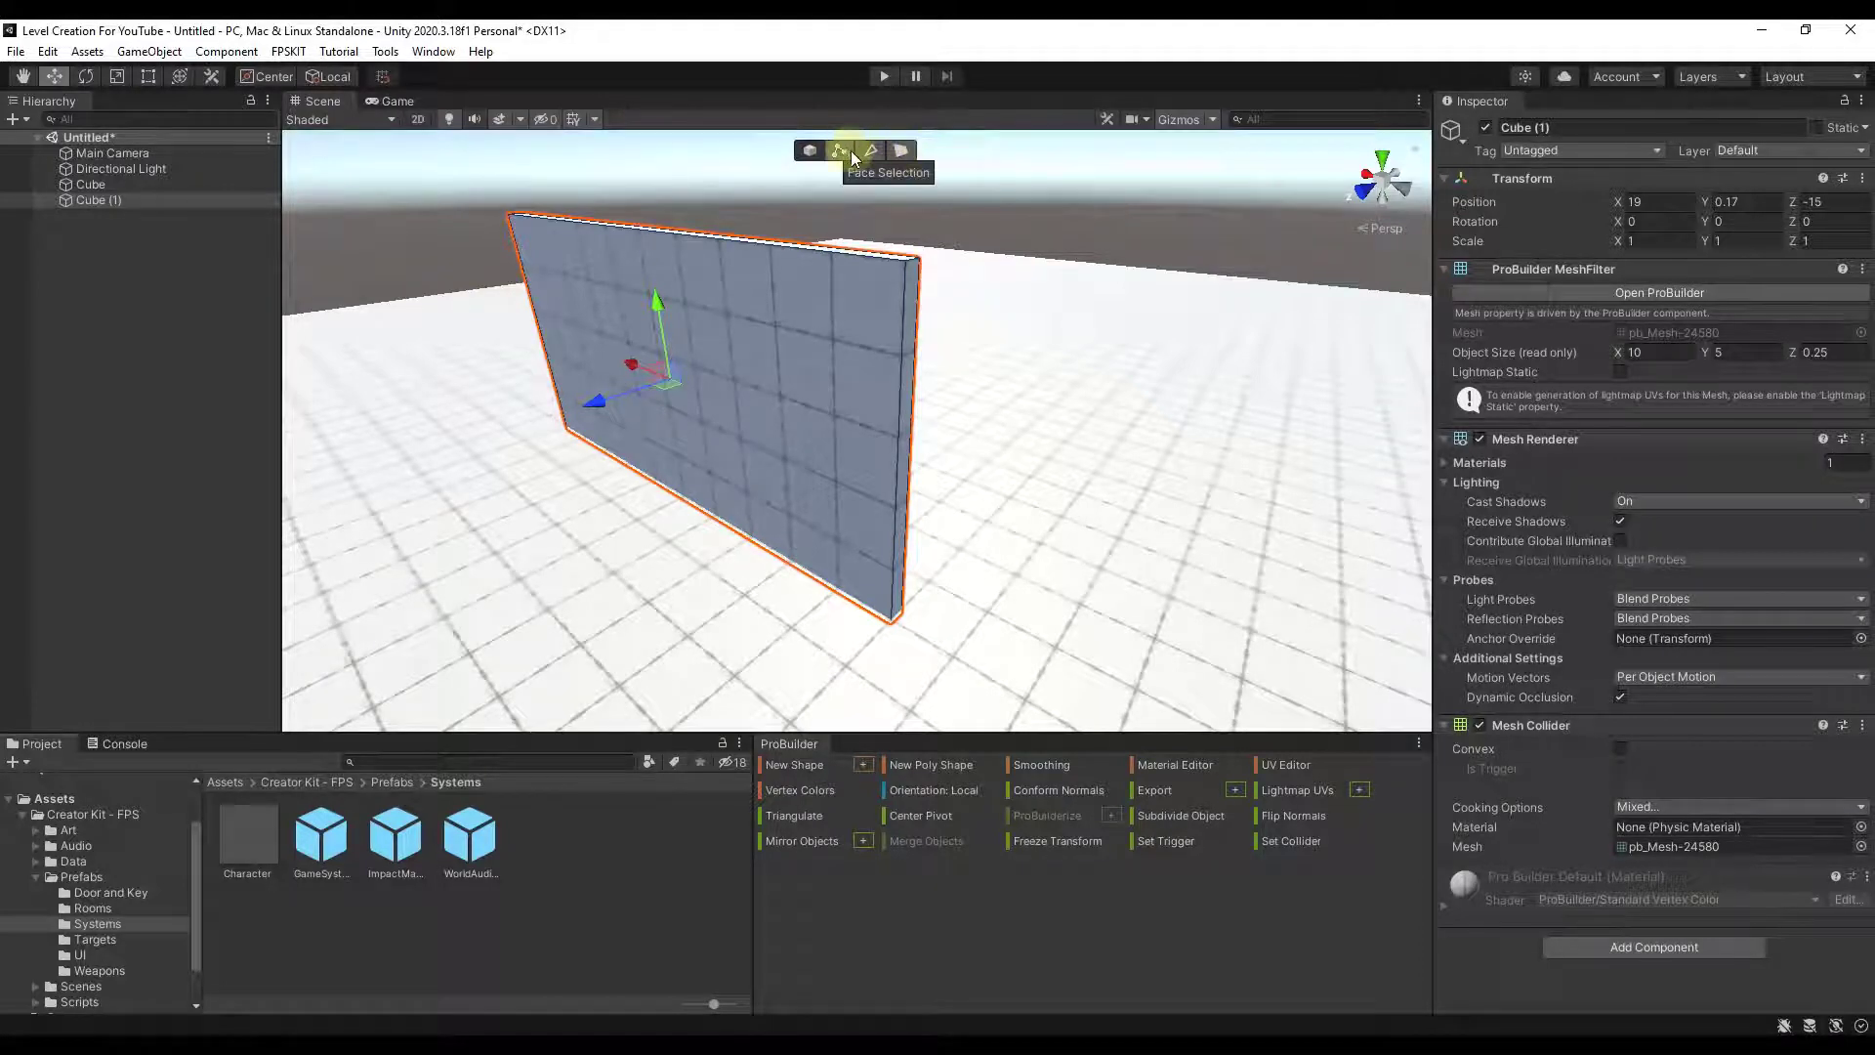
- In face selection mode, move the wall's narrow end face inward along X to shorten the wall to about 7.98
{"action": "left_click", "coordinate": [901, 151]}
{"action": "left_click", "coordinate": [906, 425]}
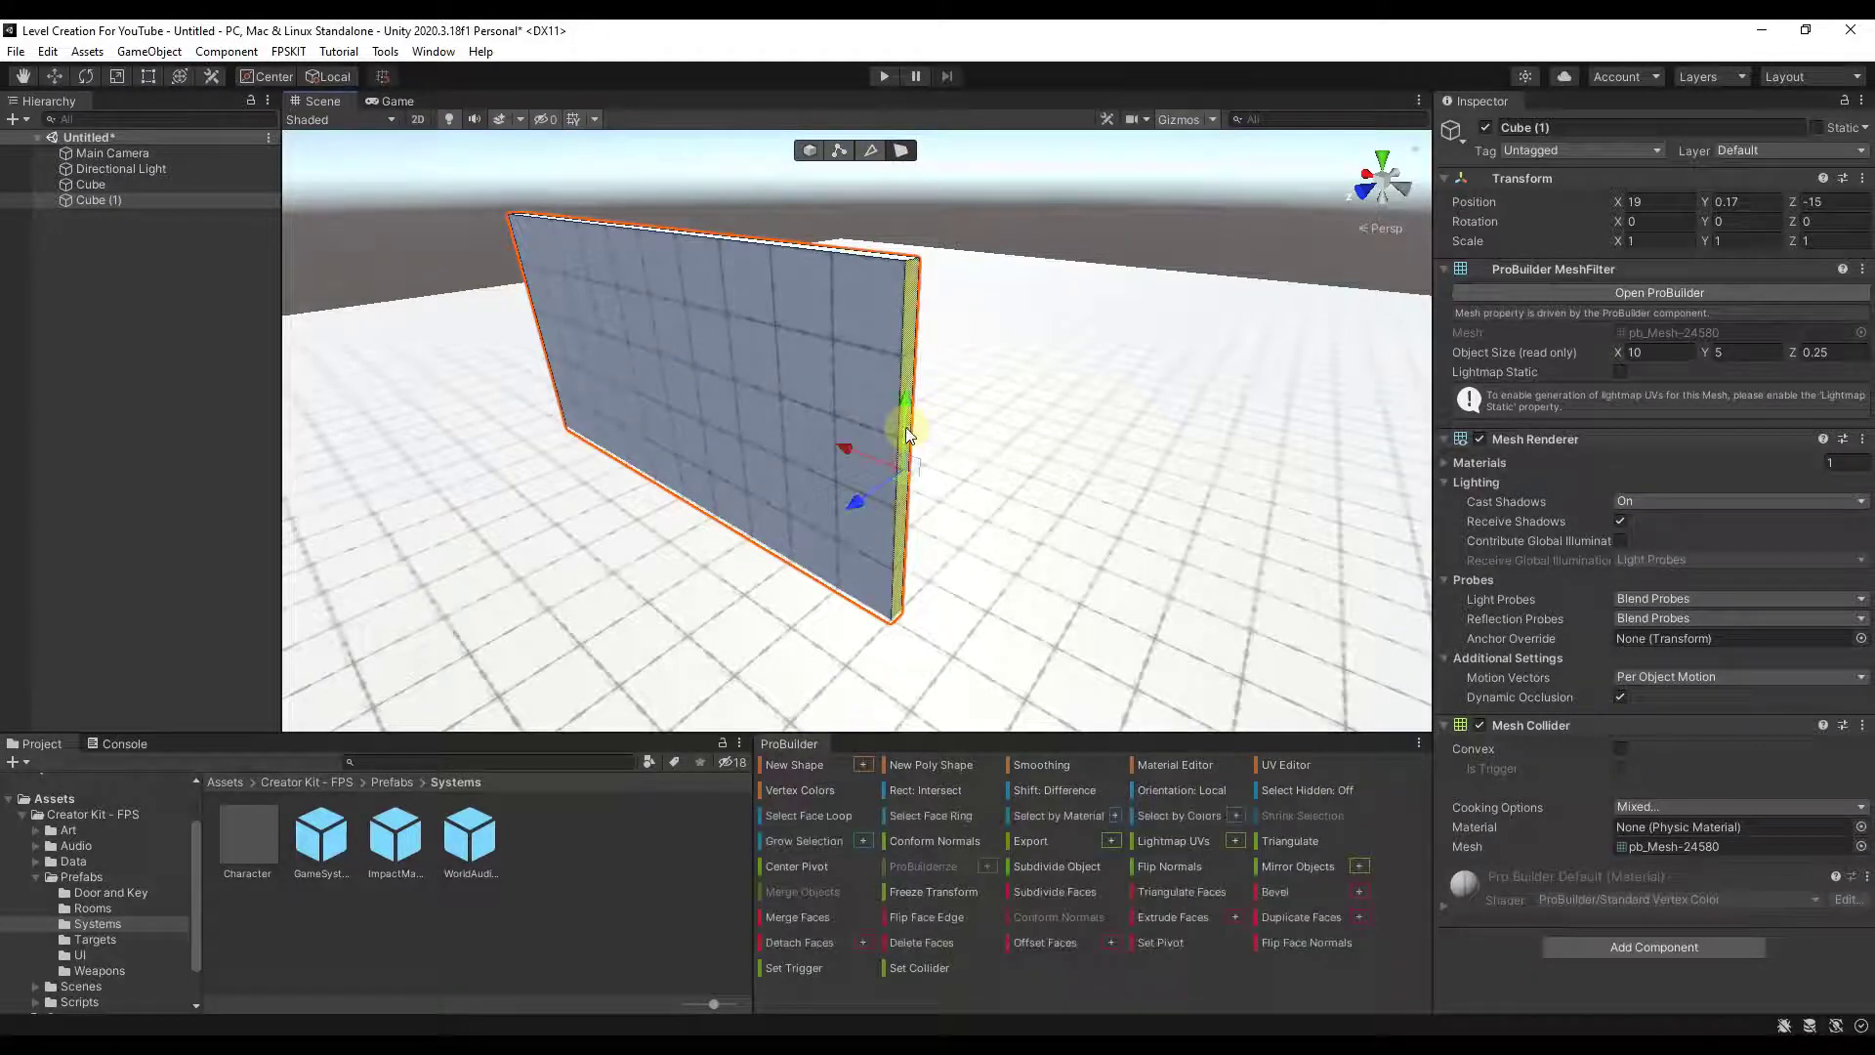
{"action": "left_click_drag", "start_coordinate": [846, 447], "coordinate": [789, 414]}
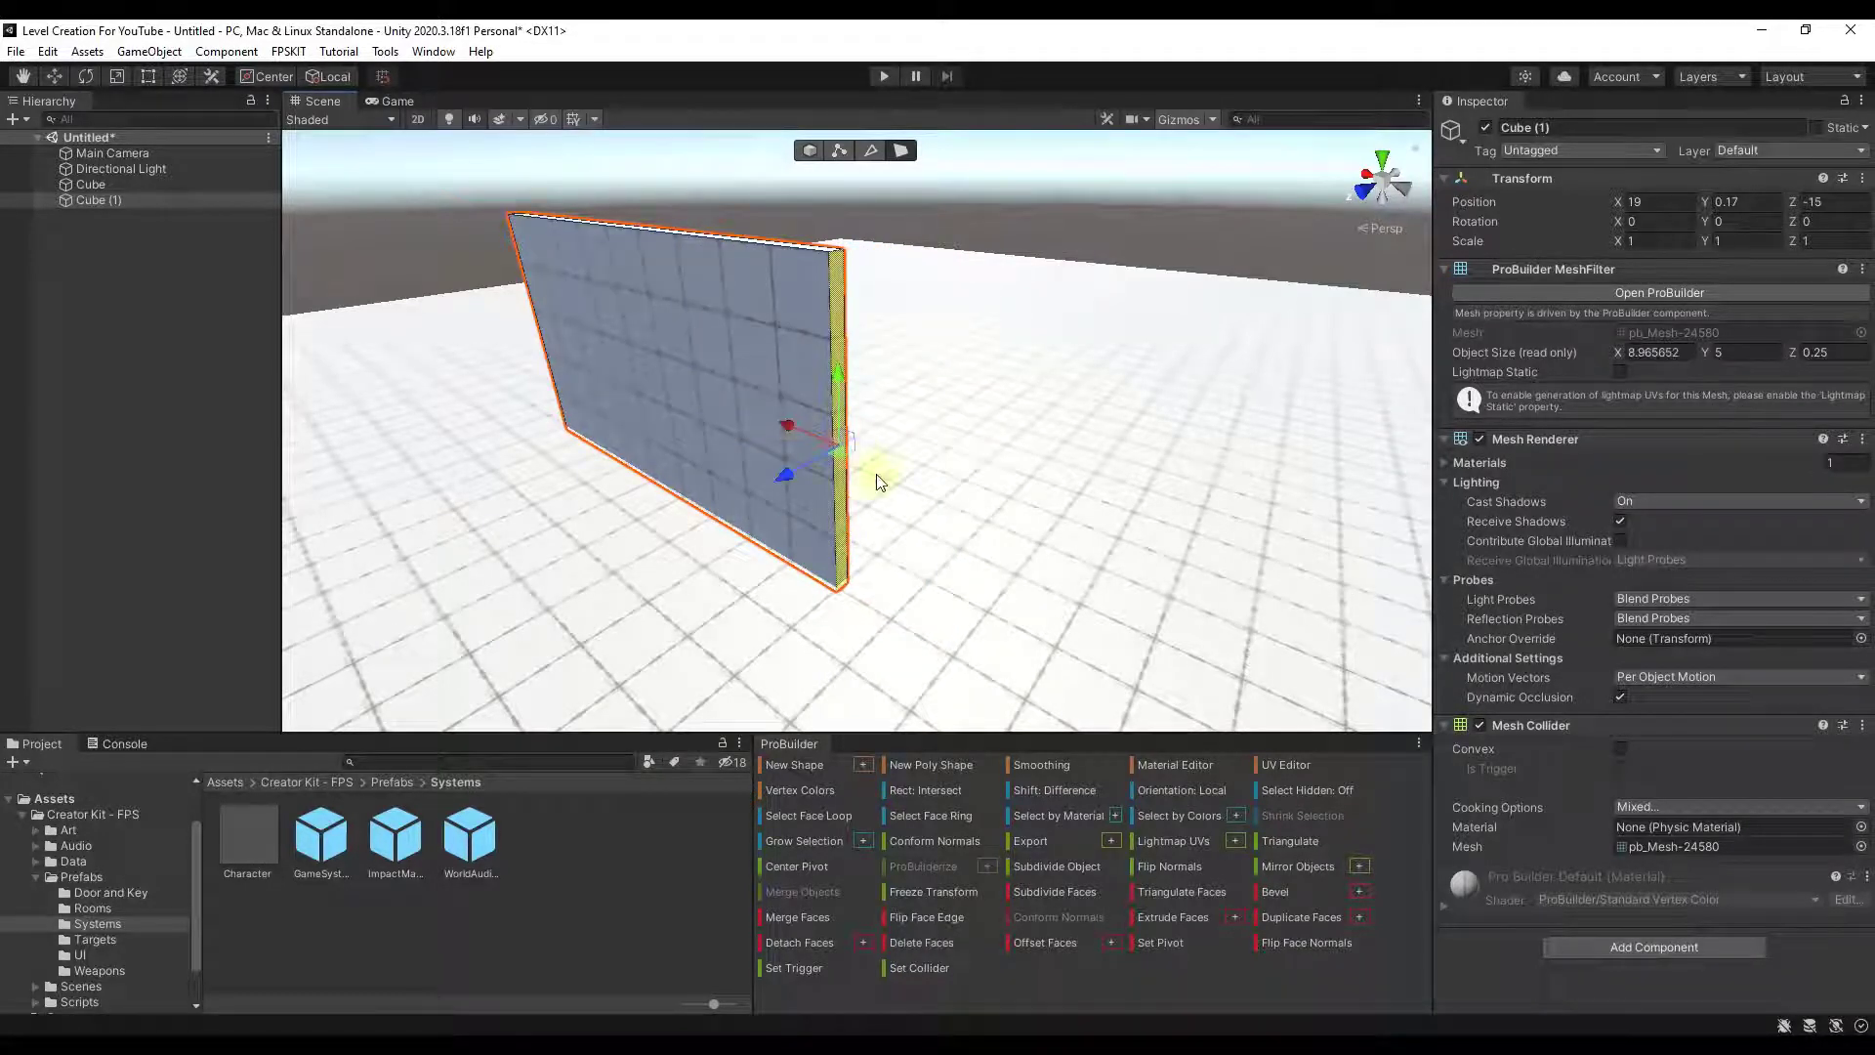
{"action": "key", "text": "ctrl+z"}
{"action": "left_click", "coordinate": [777, 330]}
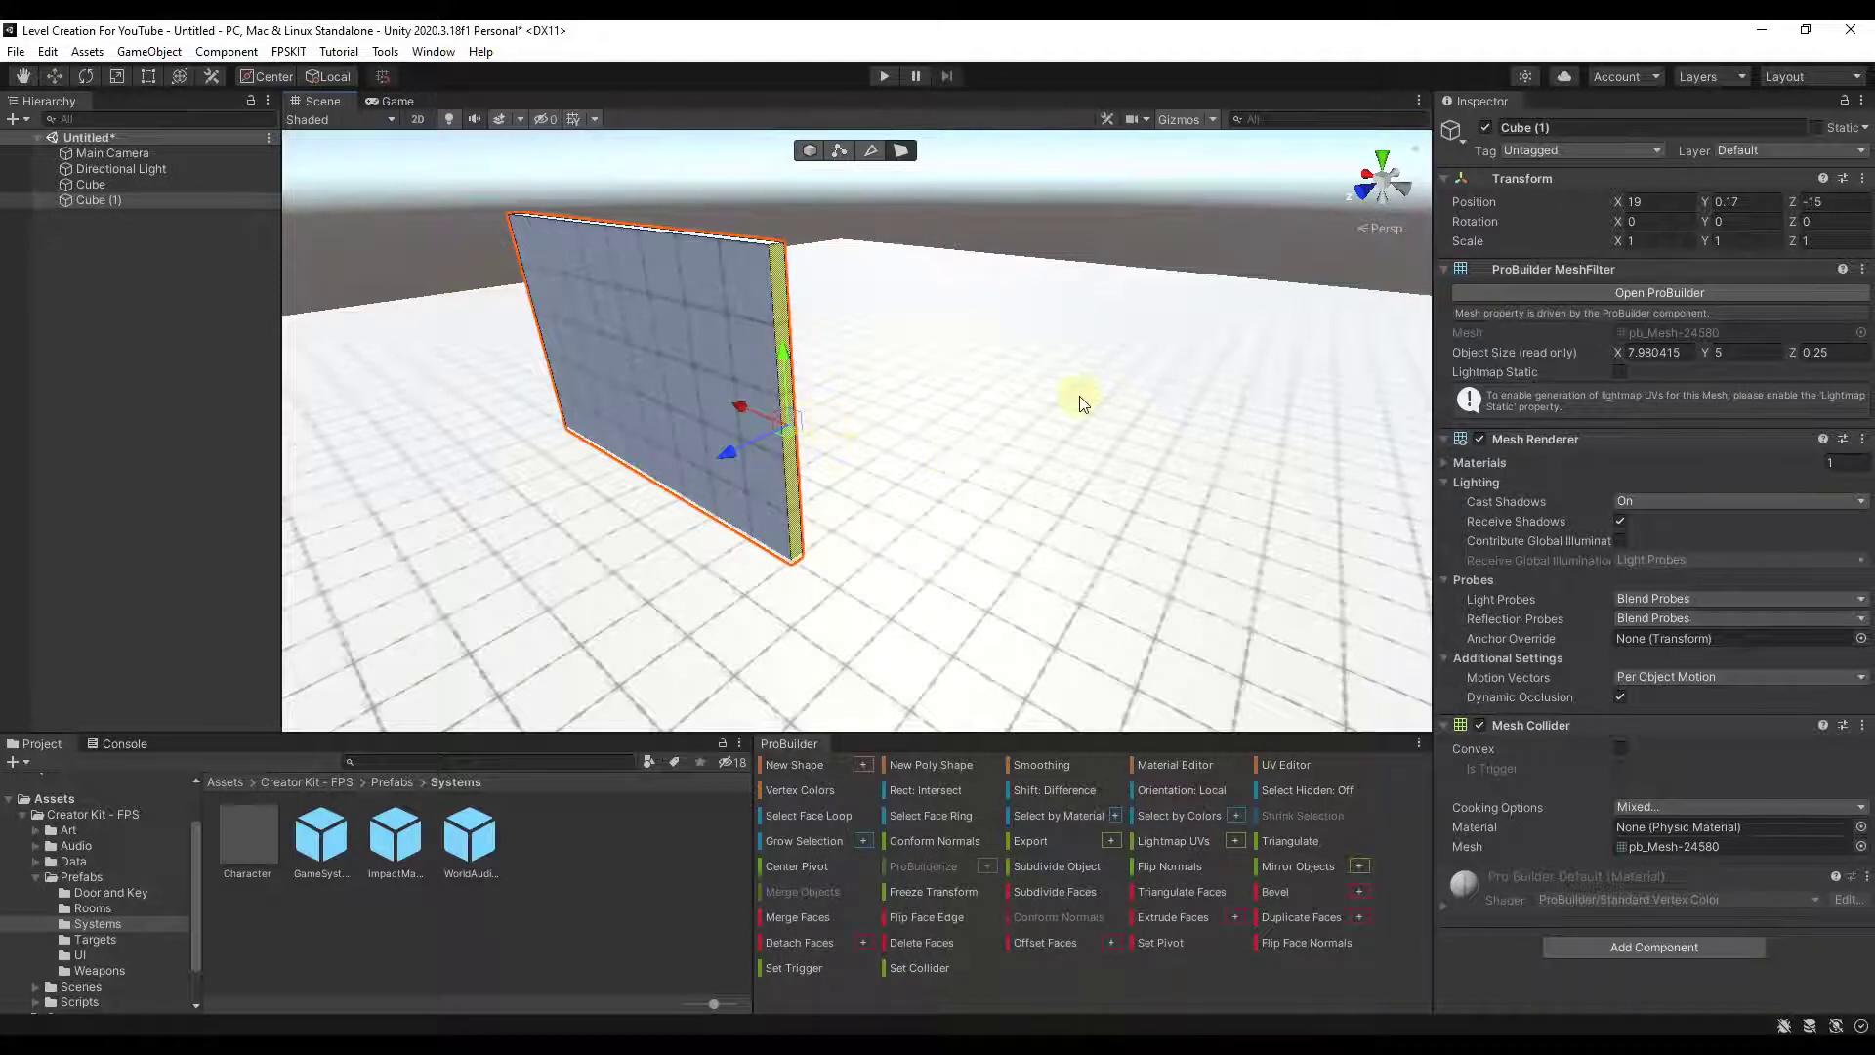
- In object selection mode, move the wall along Z to about -0.01, lining it up with the floor's edge
{"action": "right_click_drag", "start_coordinate": [1081, 403], "coordinate": [1004, 395]}
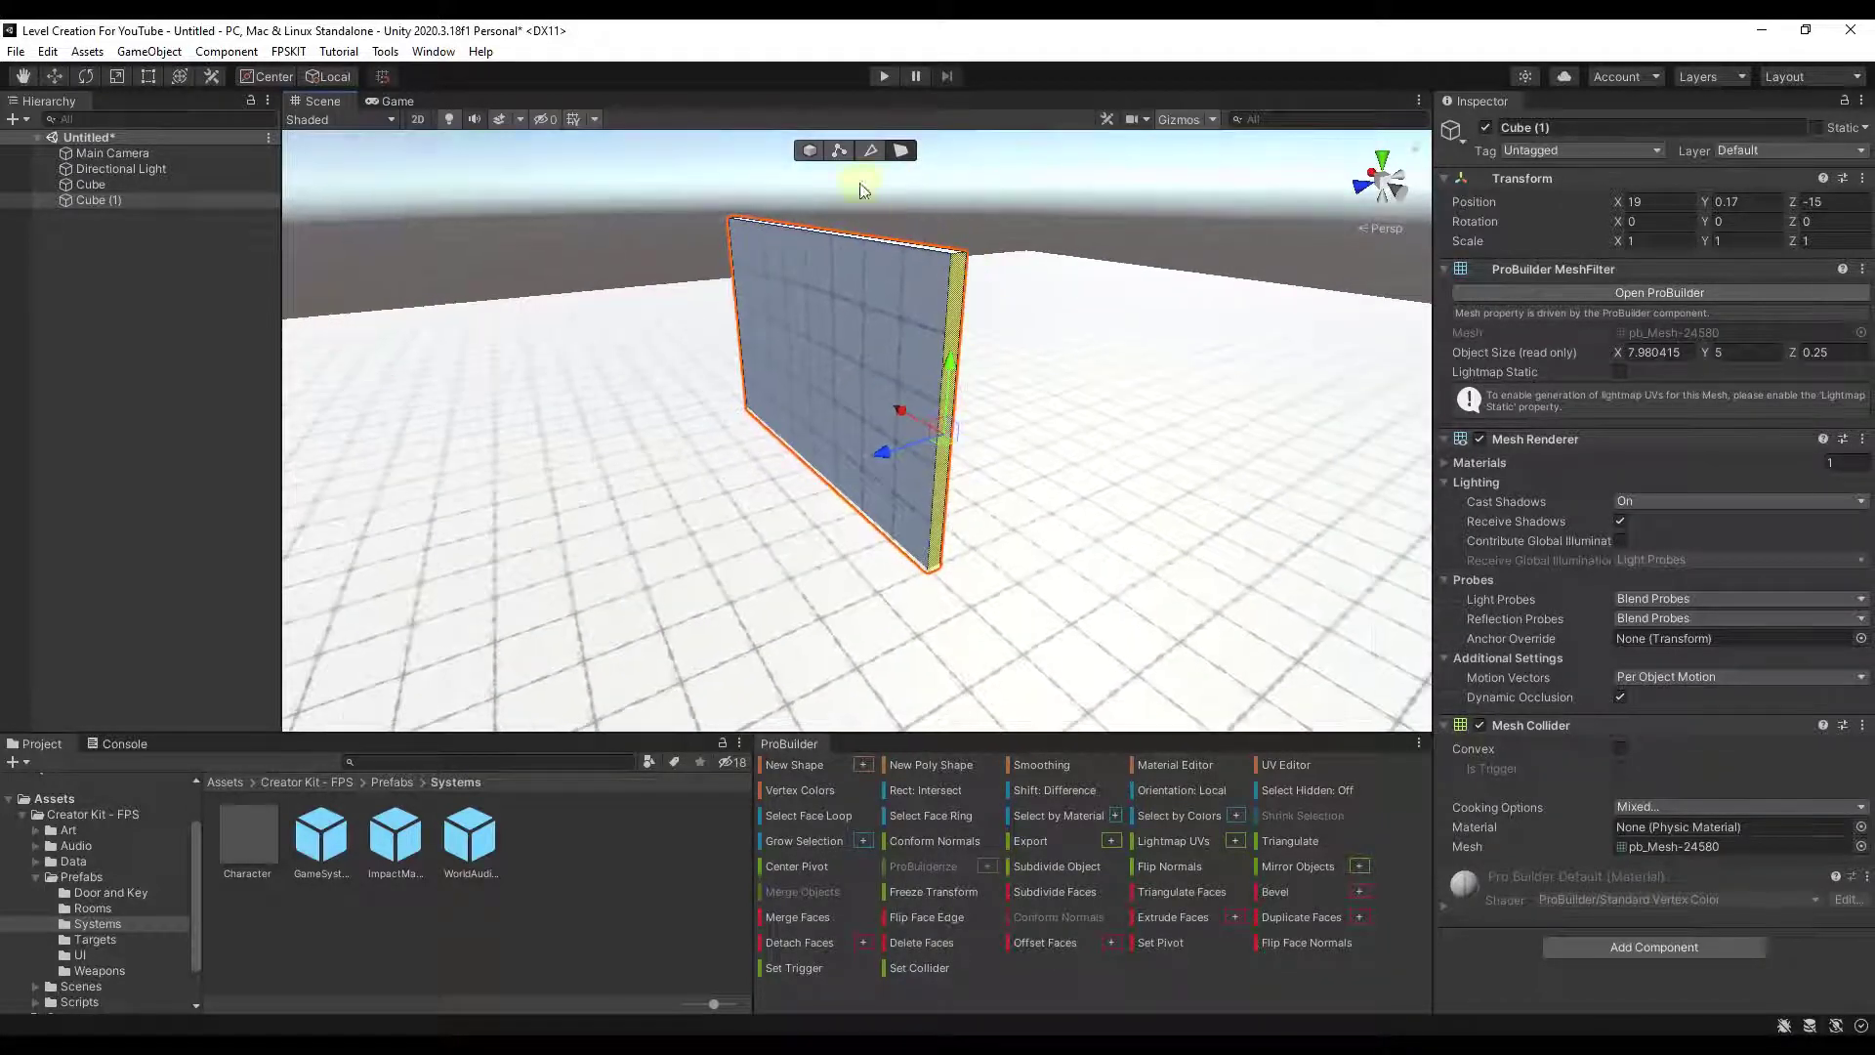
{"action": "left_click", "coordinate": [810, 152]}
{"action": "left_click_drag", "start_coordinate": [771, 387], "coordinate": [520, 452]}
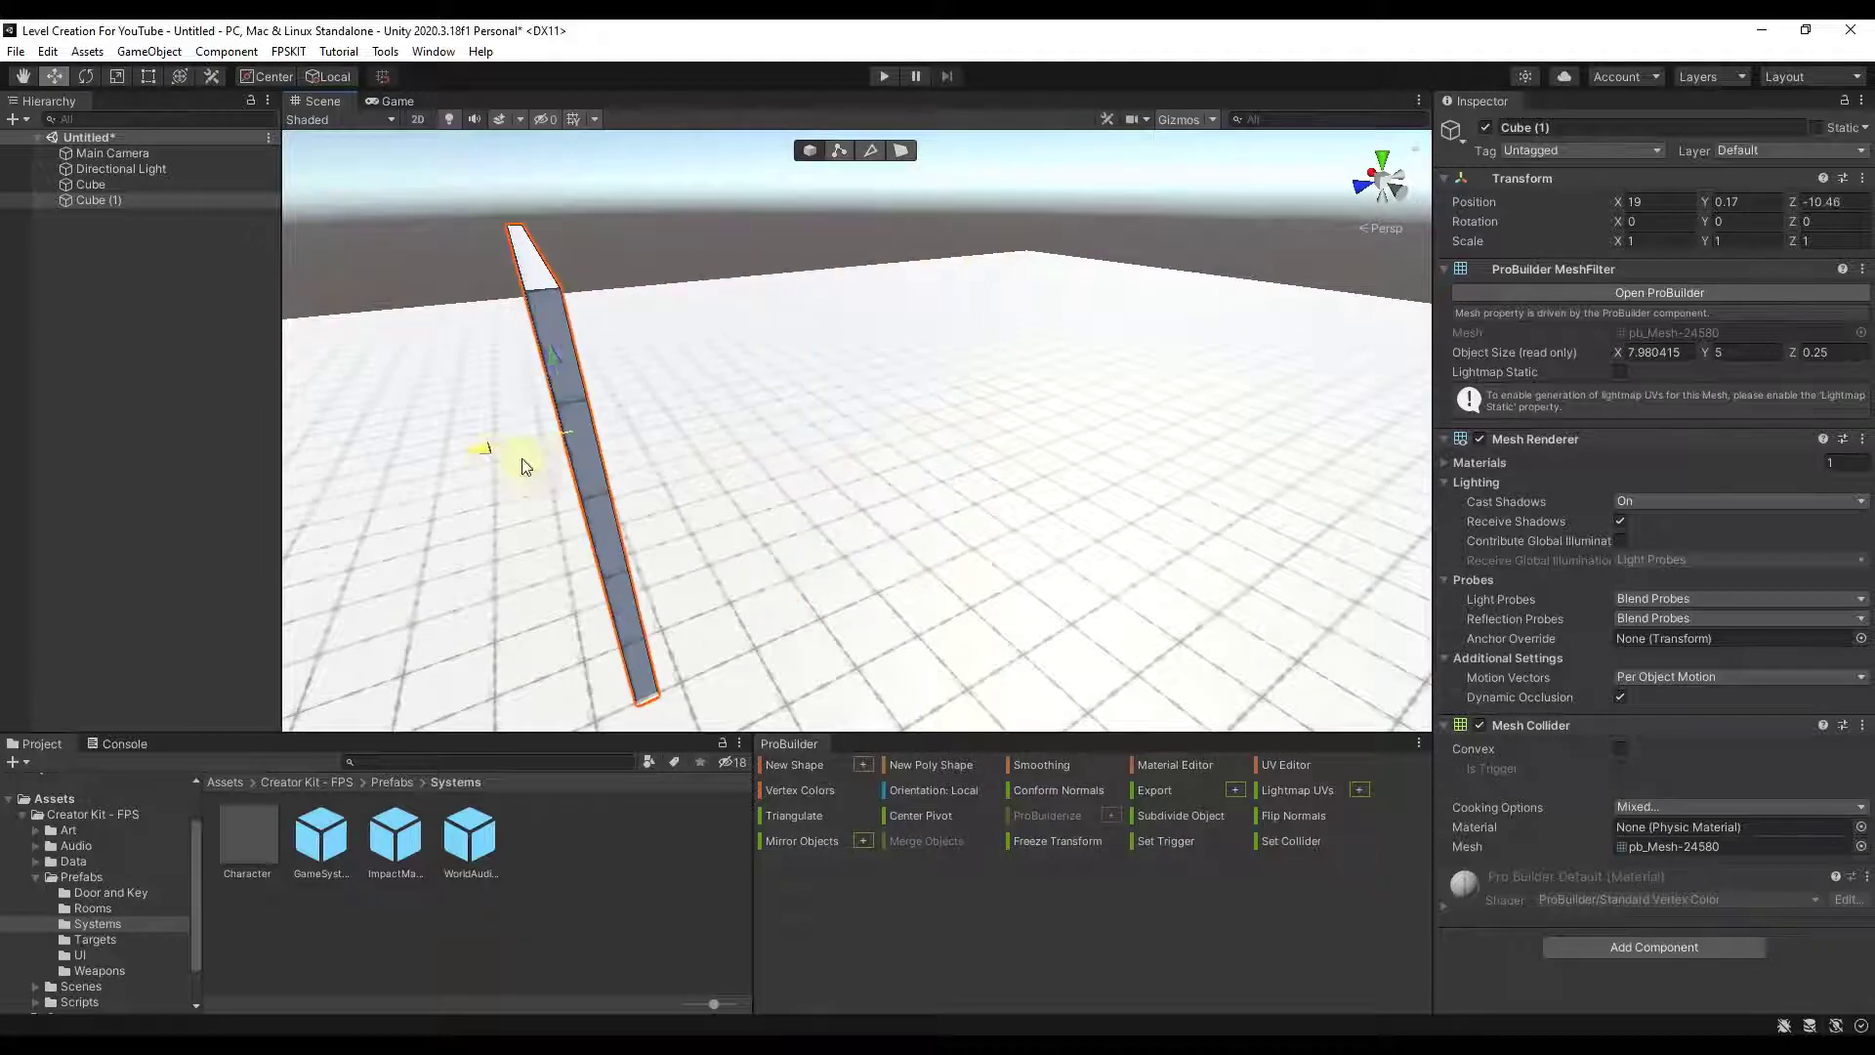
{"action": "right_click_drag", "start_coordinate": [684, 447], "coordinate": [895, 308]}
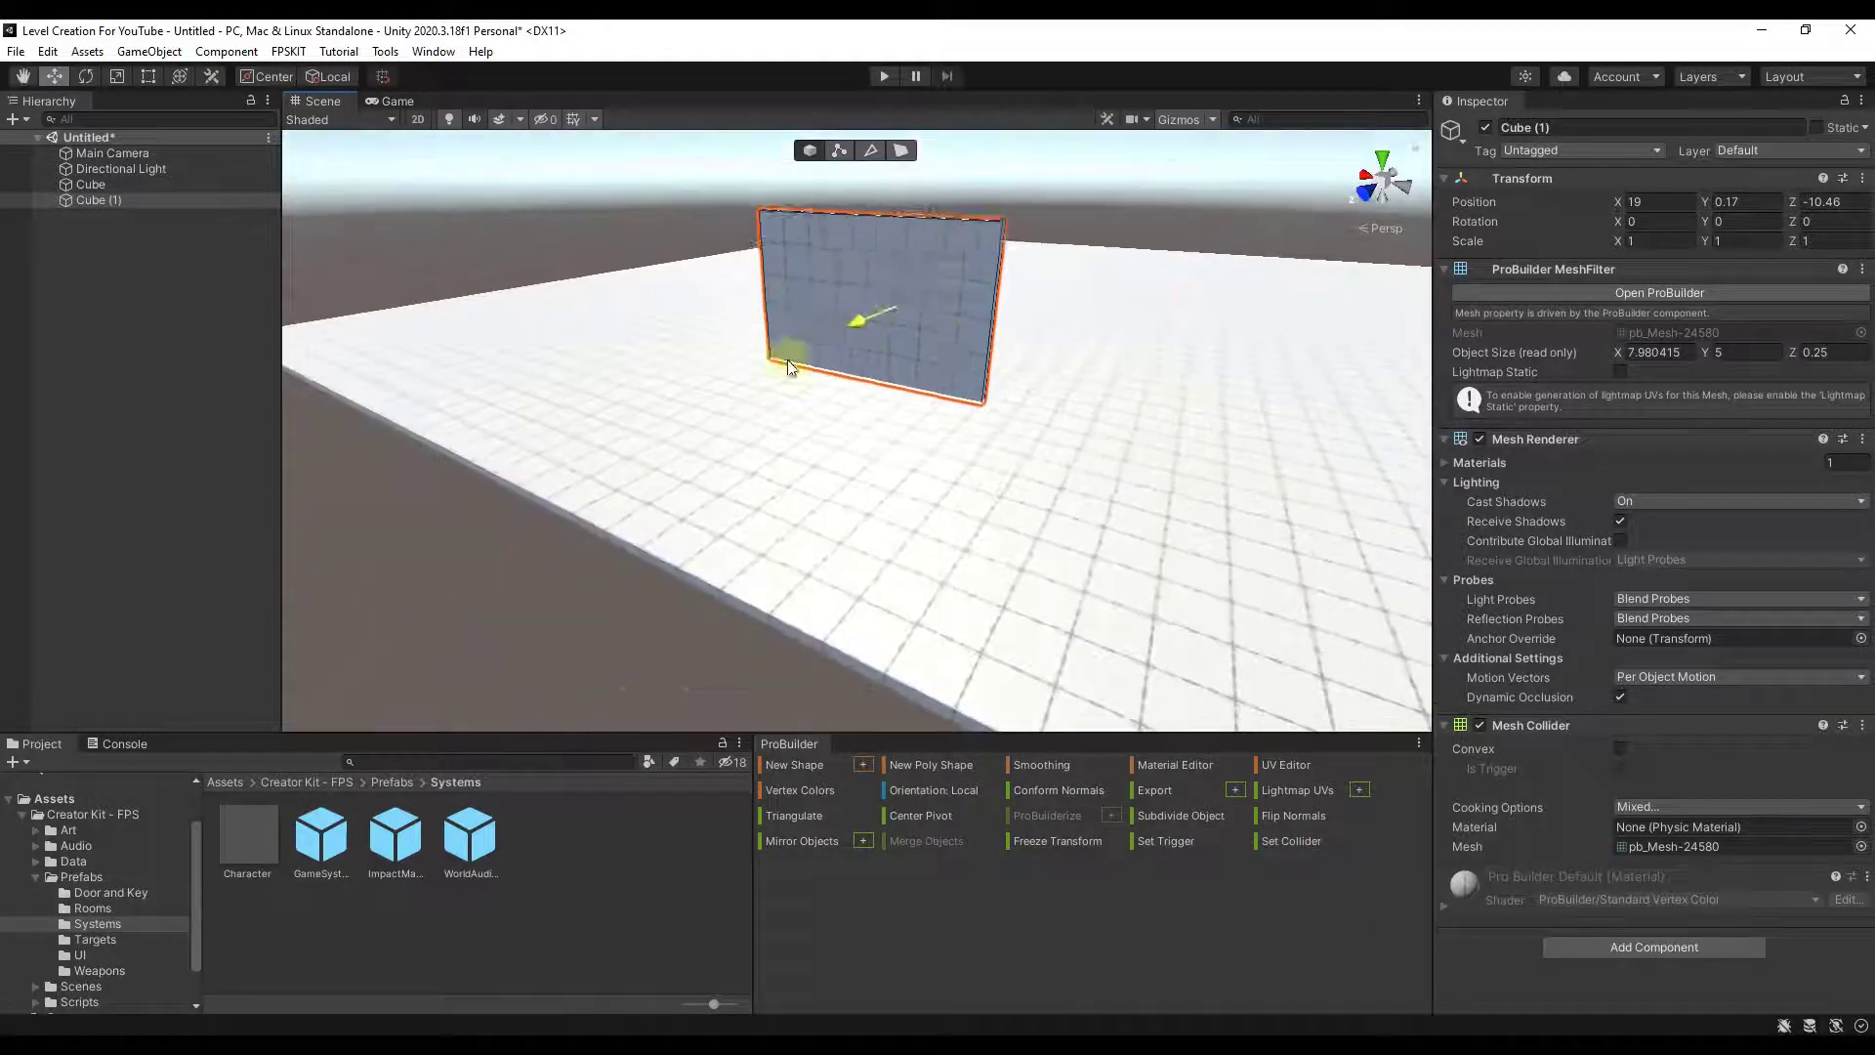
{"action": "left_click_drag", "start_coordinate": [859, 330], "coordinate": [570, 487]}
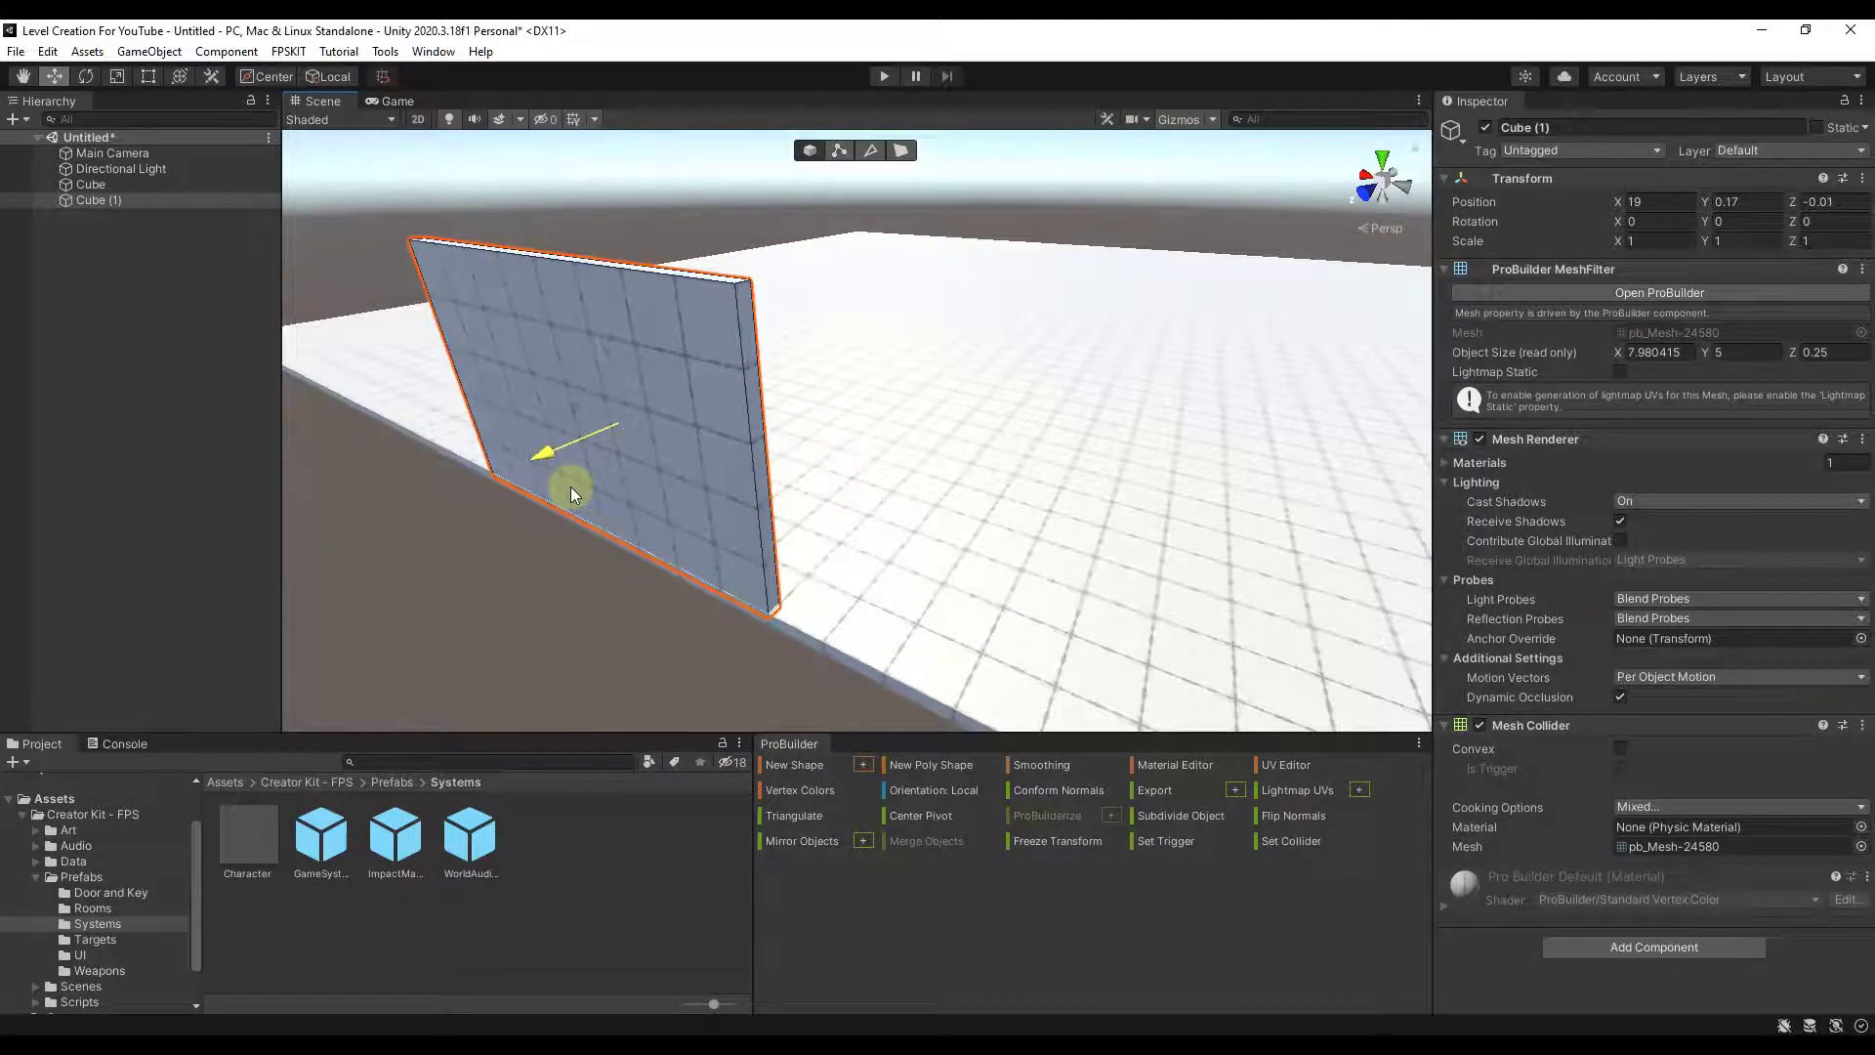
- In face selection mode, pull the wall's narrow end face outward along X toward the near corner of the floor
{"action": "right_click_drag", "start_coordinate": [884, 527], "coordinate": [860, 460]}
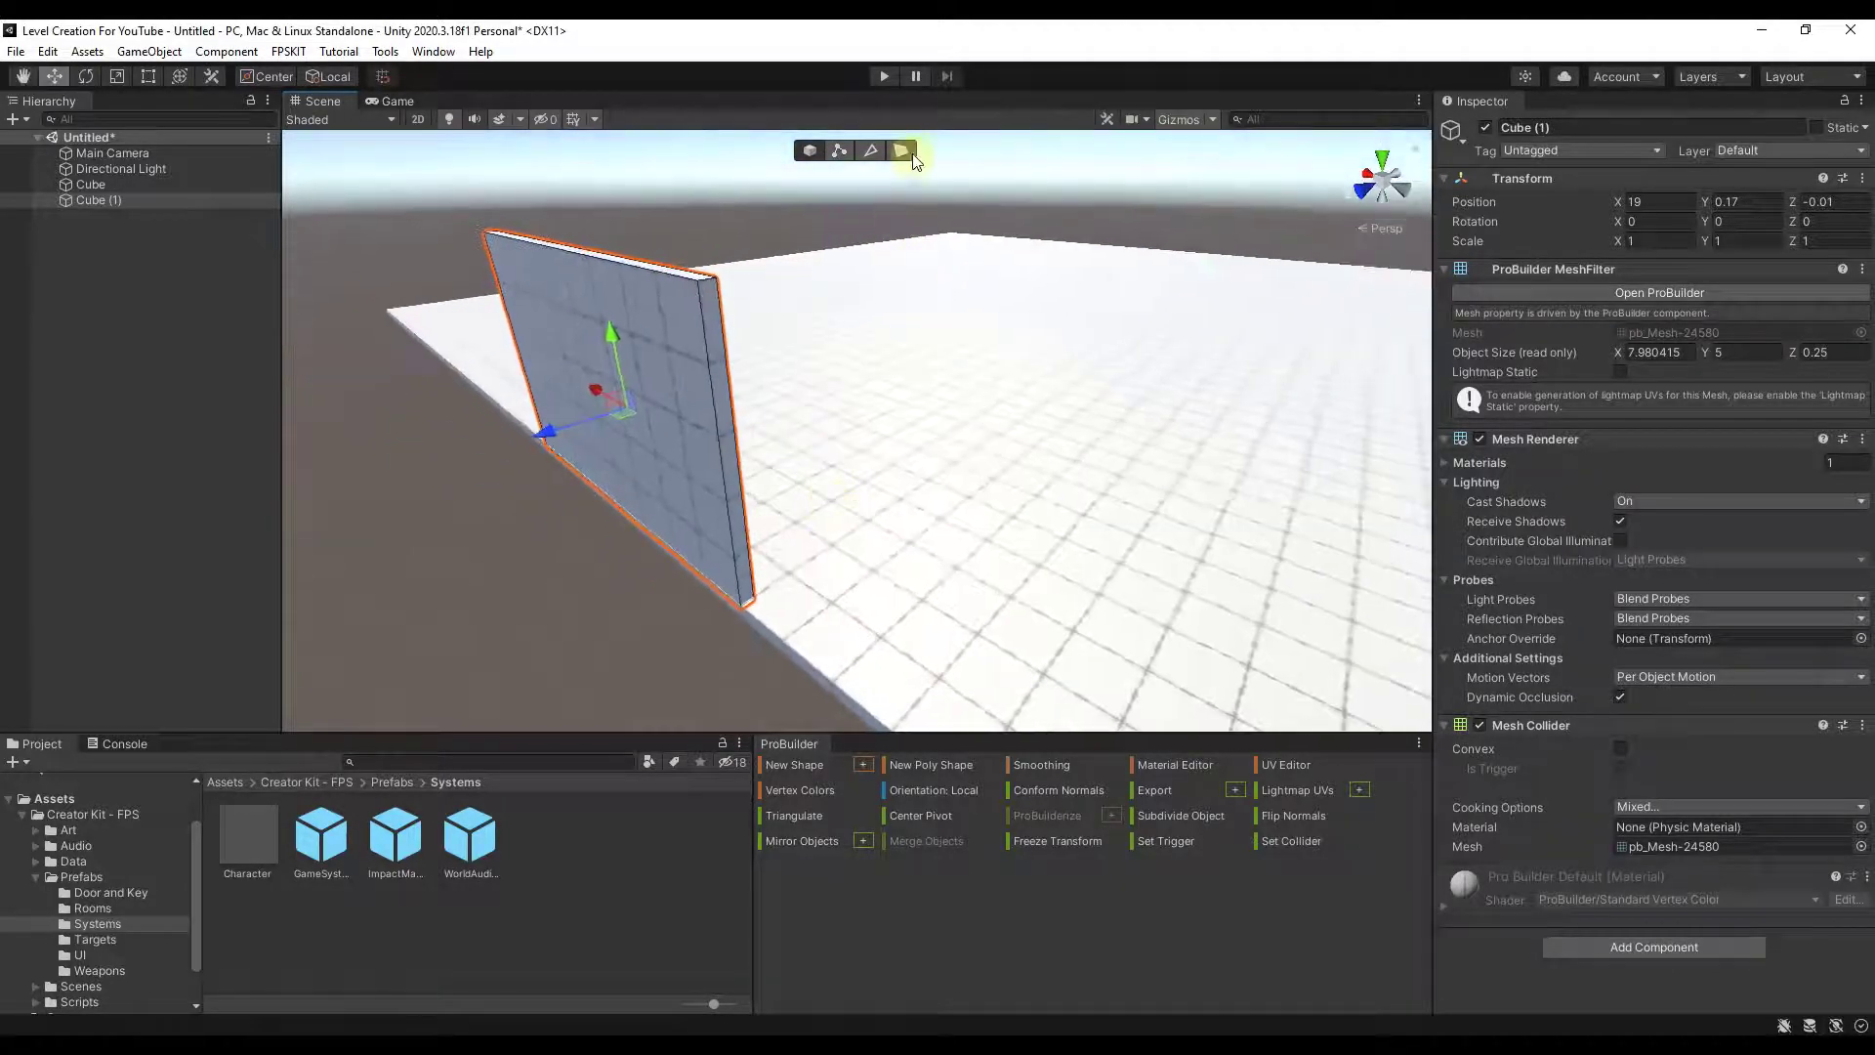
{"action": "left_click", "coordinate": [906, 150]}
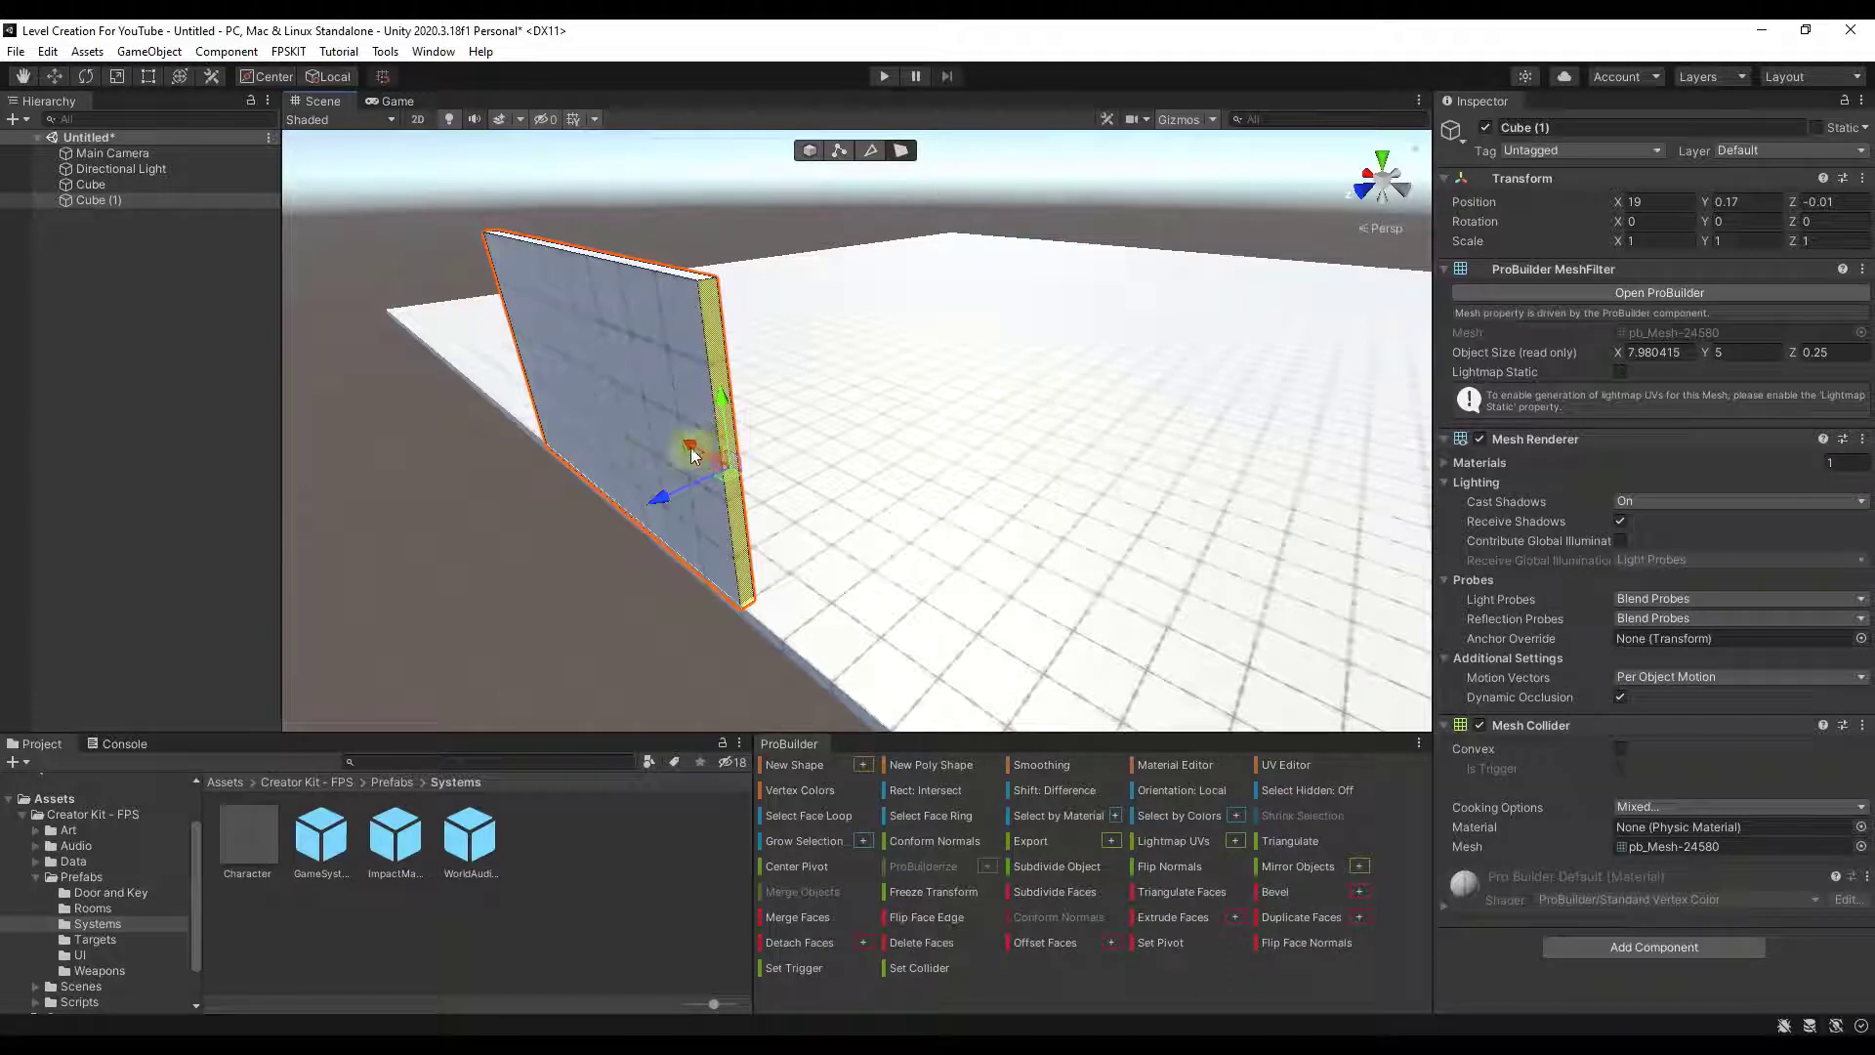
{"action": "right_click_drag", "start_coordinate": [700, 422], "coordinate": [776, 507]}
{"action": "left_click_drag", "start_coordinate": [519, 420], "coordinate": [981, 559]}
{"action": "right_click_drag", "start_coordinate": [980, 560], "coordinate": [574, 460]}
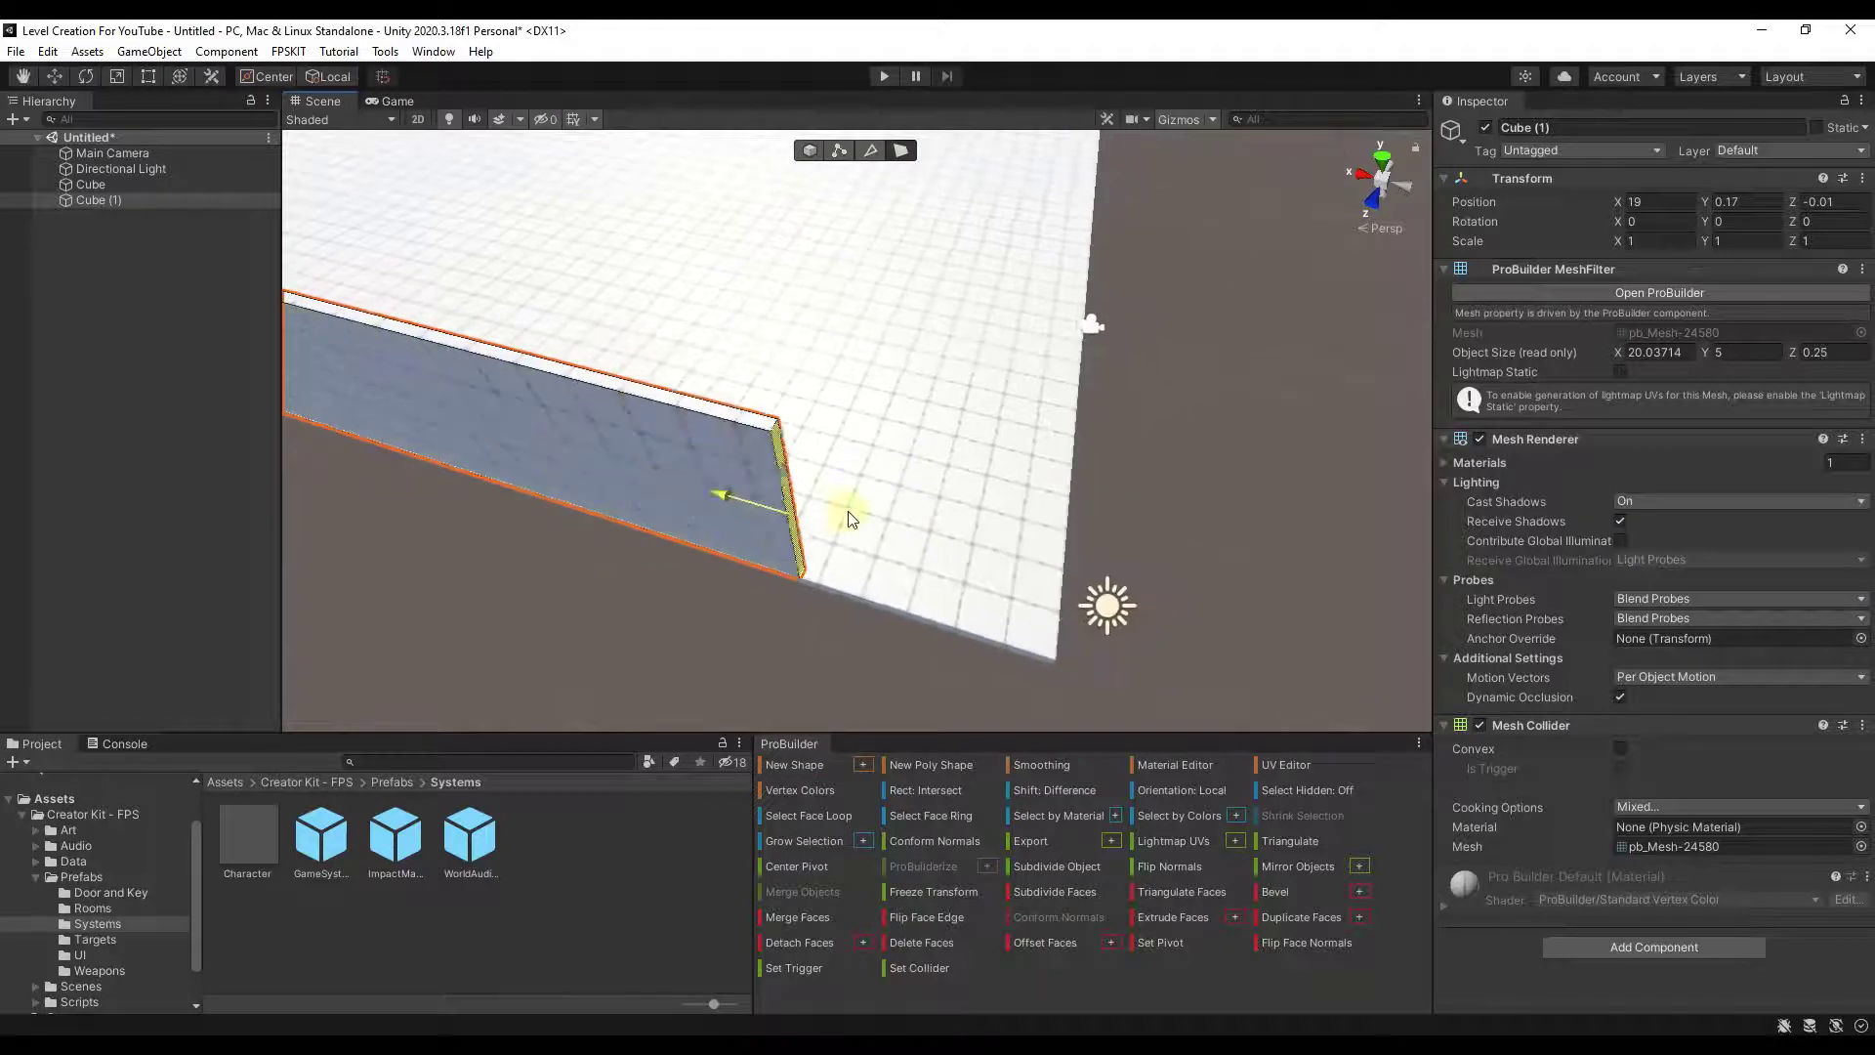
{"action": "left_click_drag", "start_coordinate": [983, 550], "coordinate": [1030, 550]}
- Pull the wall's opposite end face outward along X to the other corner so the wall spans the floor's edge
{"action": "right_click_drag", "start_coordinate": [1058, 585], "coordinate": [745, 479]}
{"action": "left_click_drag", "start_coordinate": [745, 479], "coordinate": [452, 564]}
{"action": "right_click_drag", "start_coordinate": [995, 533], "coordinate": [781, 523]}
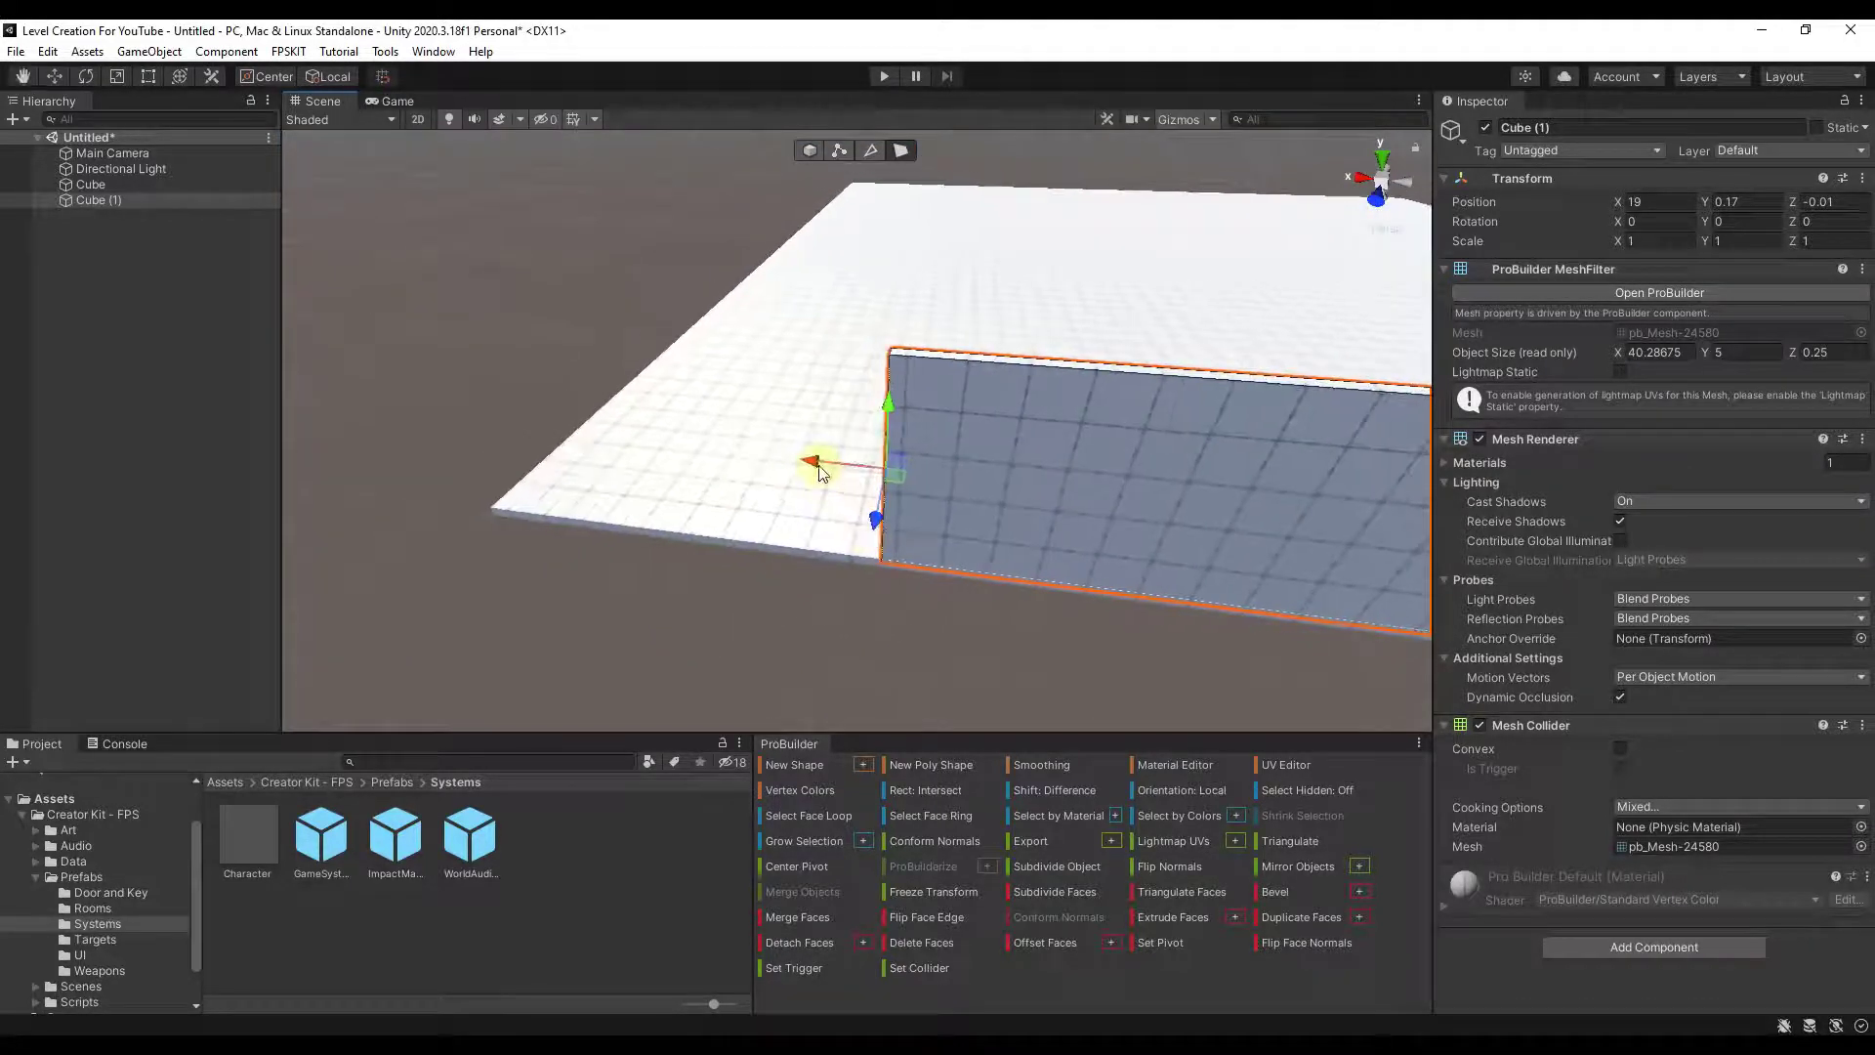
{"action": "left_click_drag", "start_coordinate": [814, 466], "coordinate": [403, 447]}
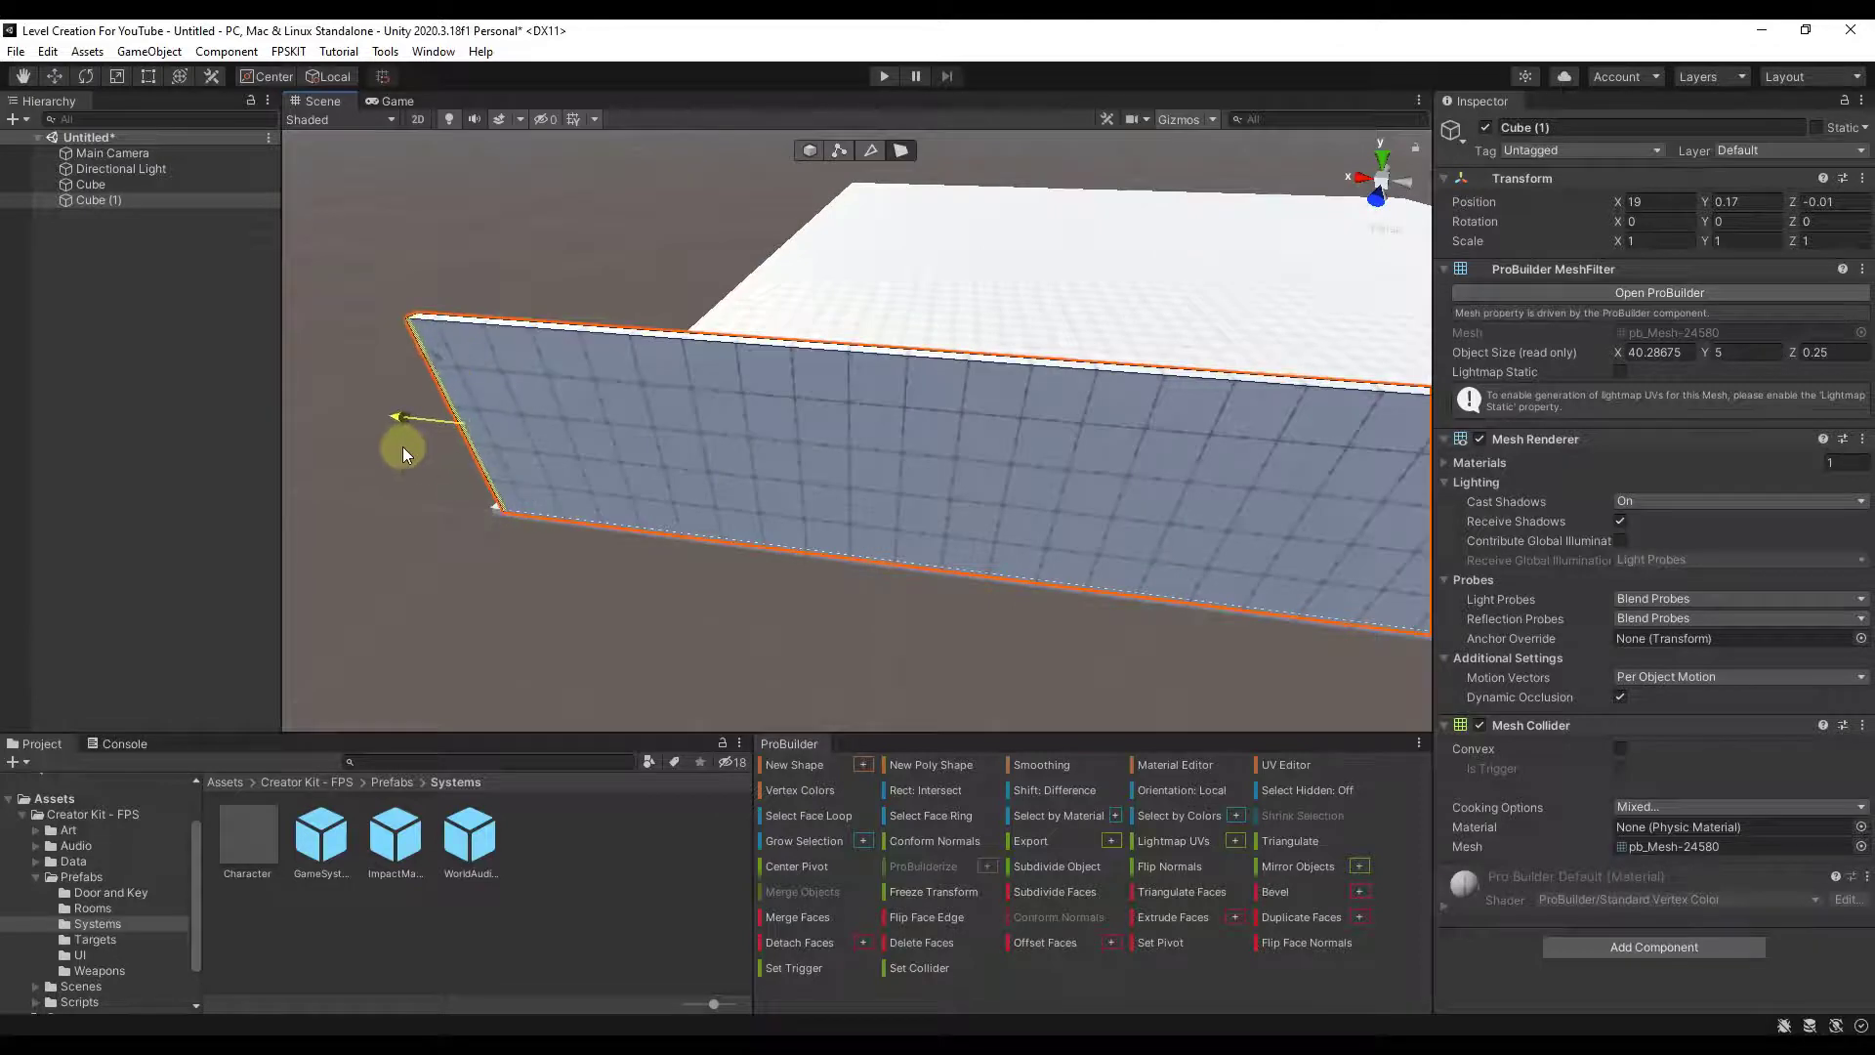
- Adjust the wall's far end face along X until the wall is about 49.93 long
{"action": "right_click_drag", "start_coordinate": [422, 512], "coordinate": [1335, 518]}
{"action": "mouse_move", "coordinate": [885, 482]}
{"action": "left_mouse_down"}
{"action": "mouse_move", "coordinate": [912, 484]}
{"action": "mouse_move", "coordinate": [905, 461]}
{"action": "left_mouse_up"}
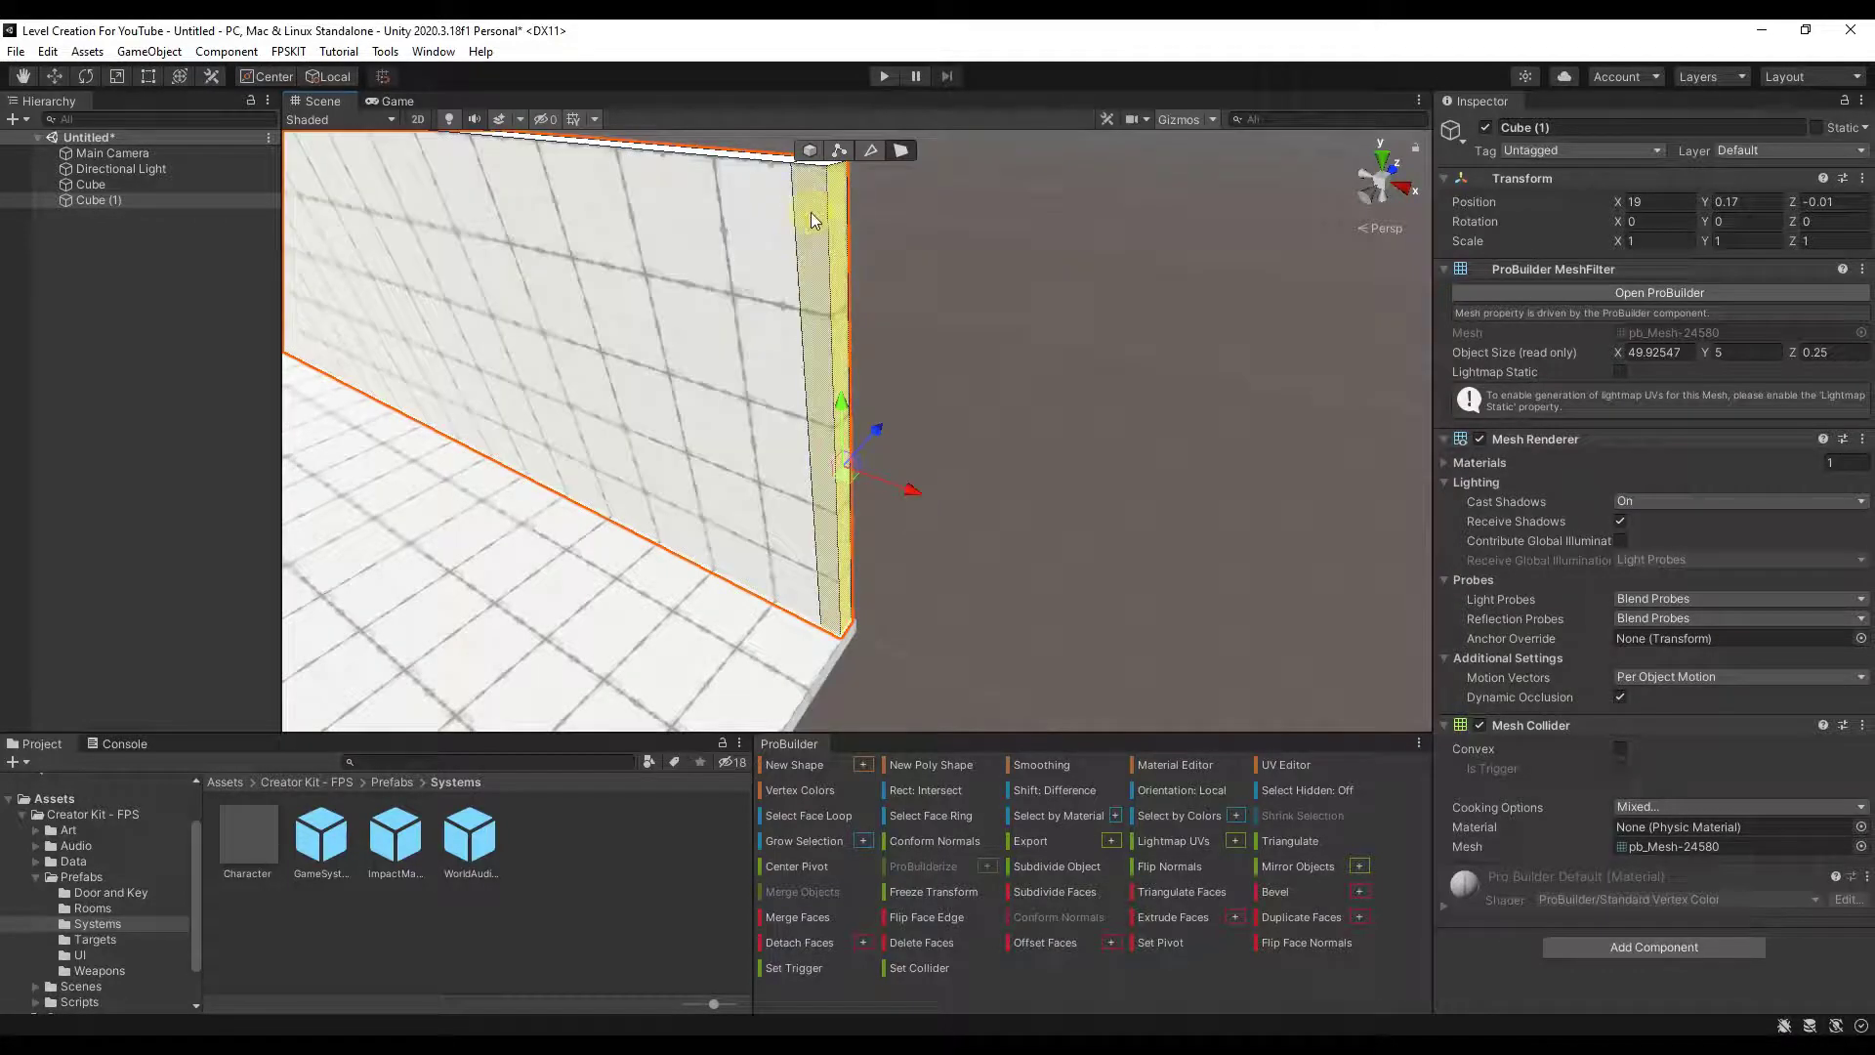
- Extrude the narrow inner face strip at the wall's end along Z into a second wall reaching about 49.93, and return to object selection mode
{"action": "left_click", "coordinate": [800, 200]}
{"action": "right_click_drag", "start_coordinate": [1141, 319], "coordinate": [891, 368]}
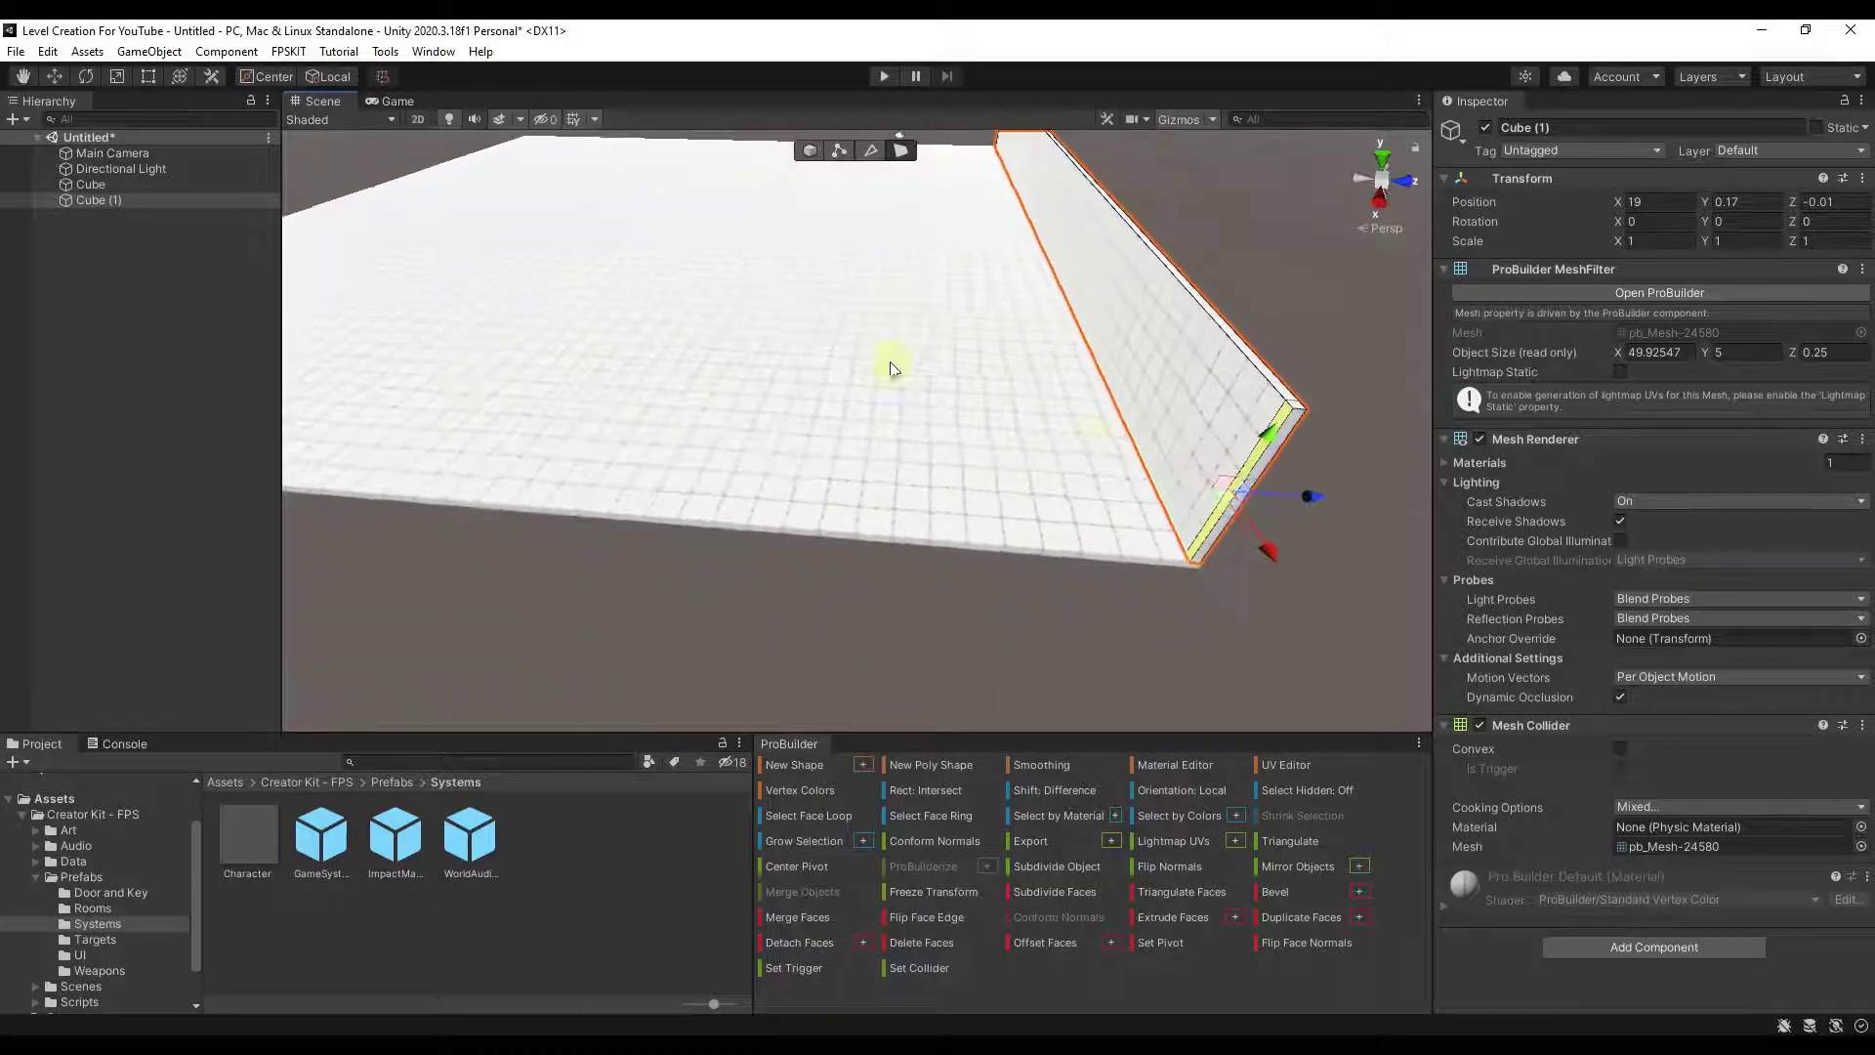
{"action": "left_click_drag", "start_coordinate": [1313, 492], "coordinate": [887, 429]}
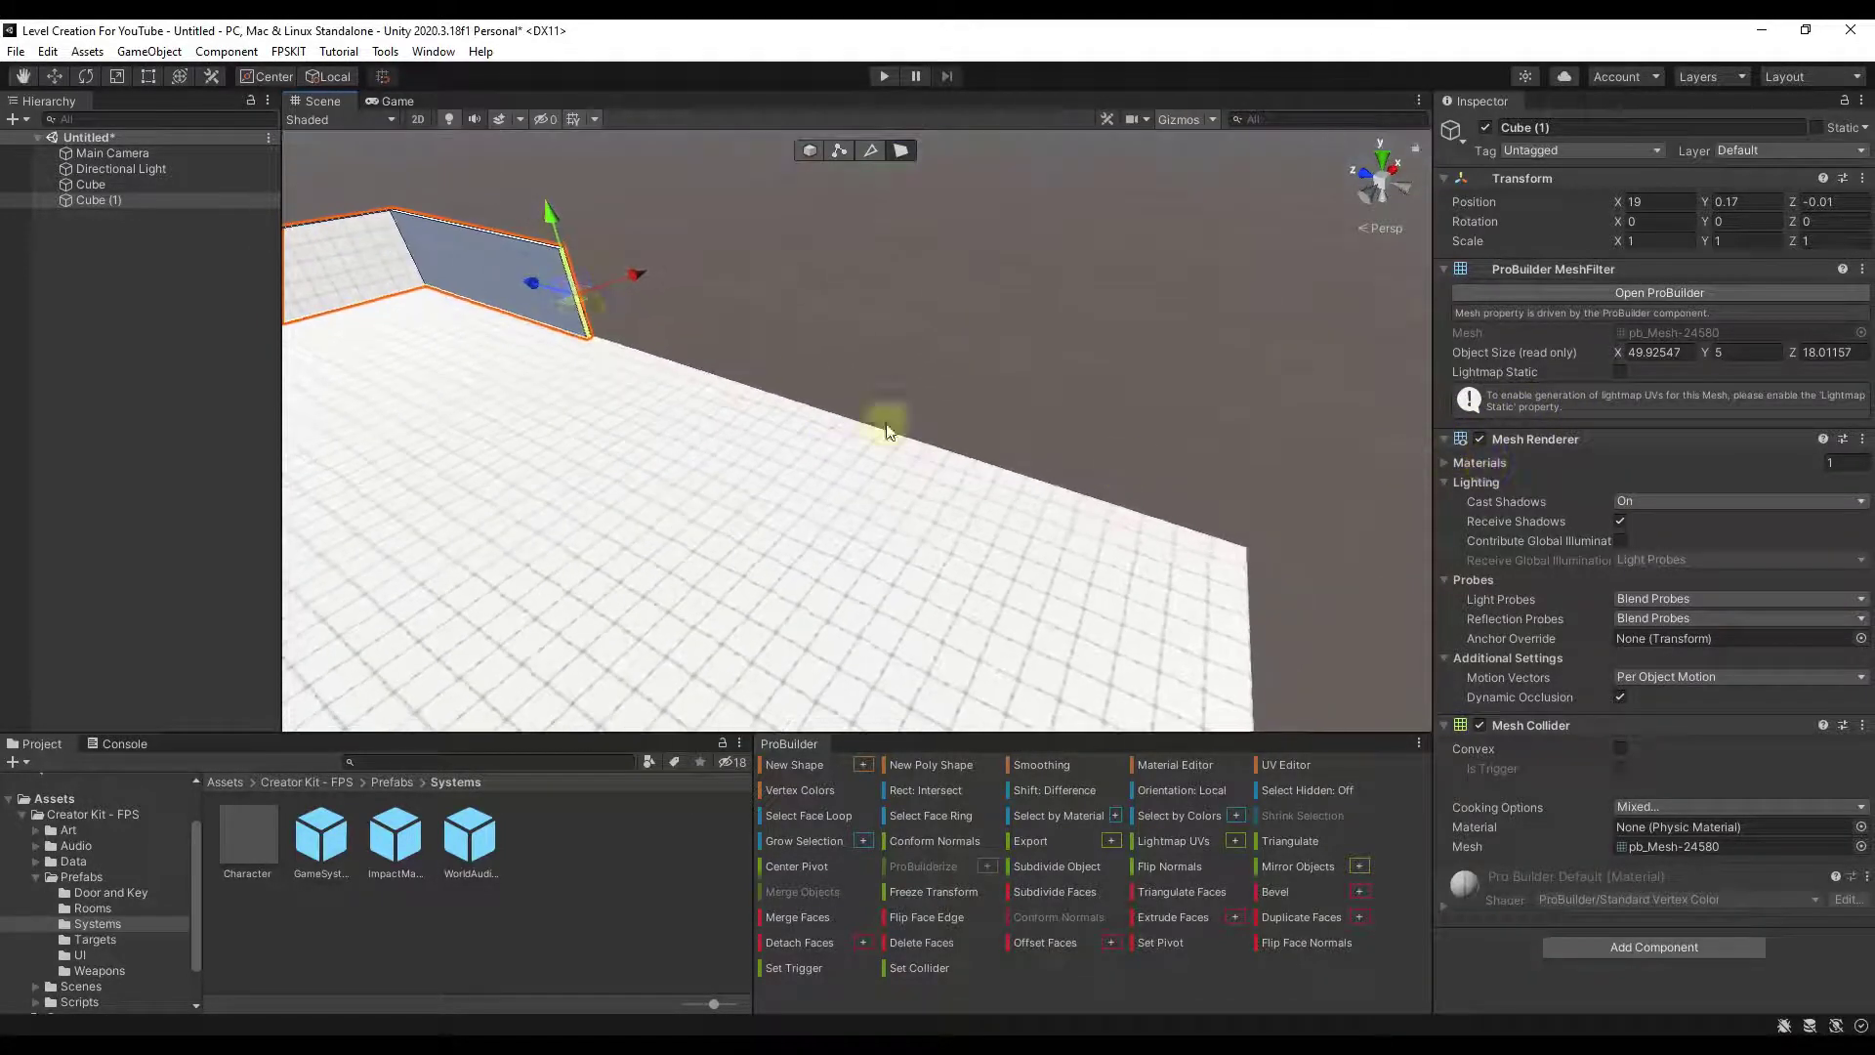
{"action": "left_click_drag", "start_coordinate": [566, 313], "coordinate": [1046, 393]}
{"action": "left_click_drag", "start_coordinate": [1080, 503], "coordinate": [1192, 472], "text": "alt"}
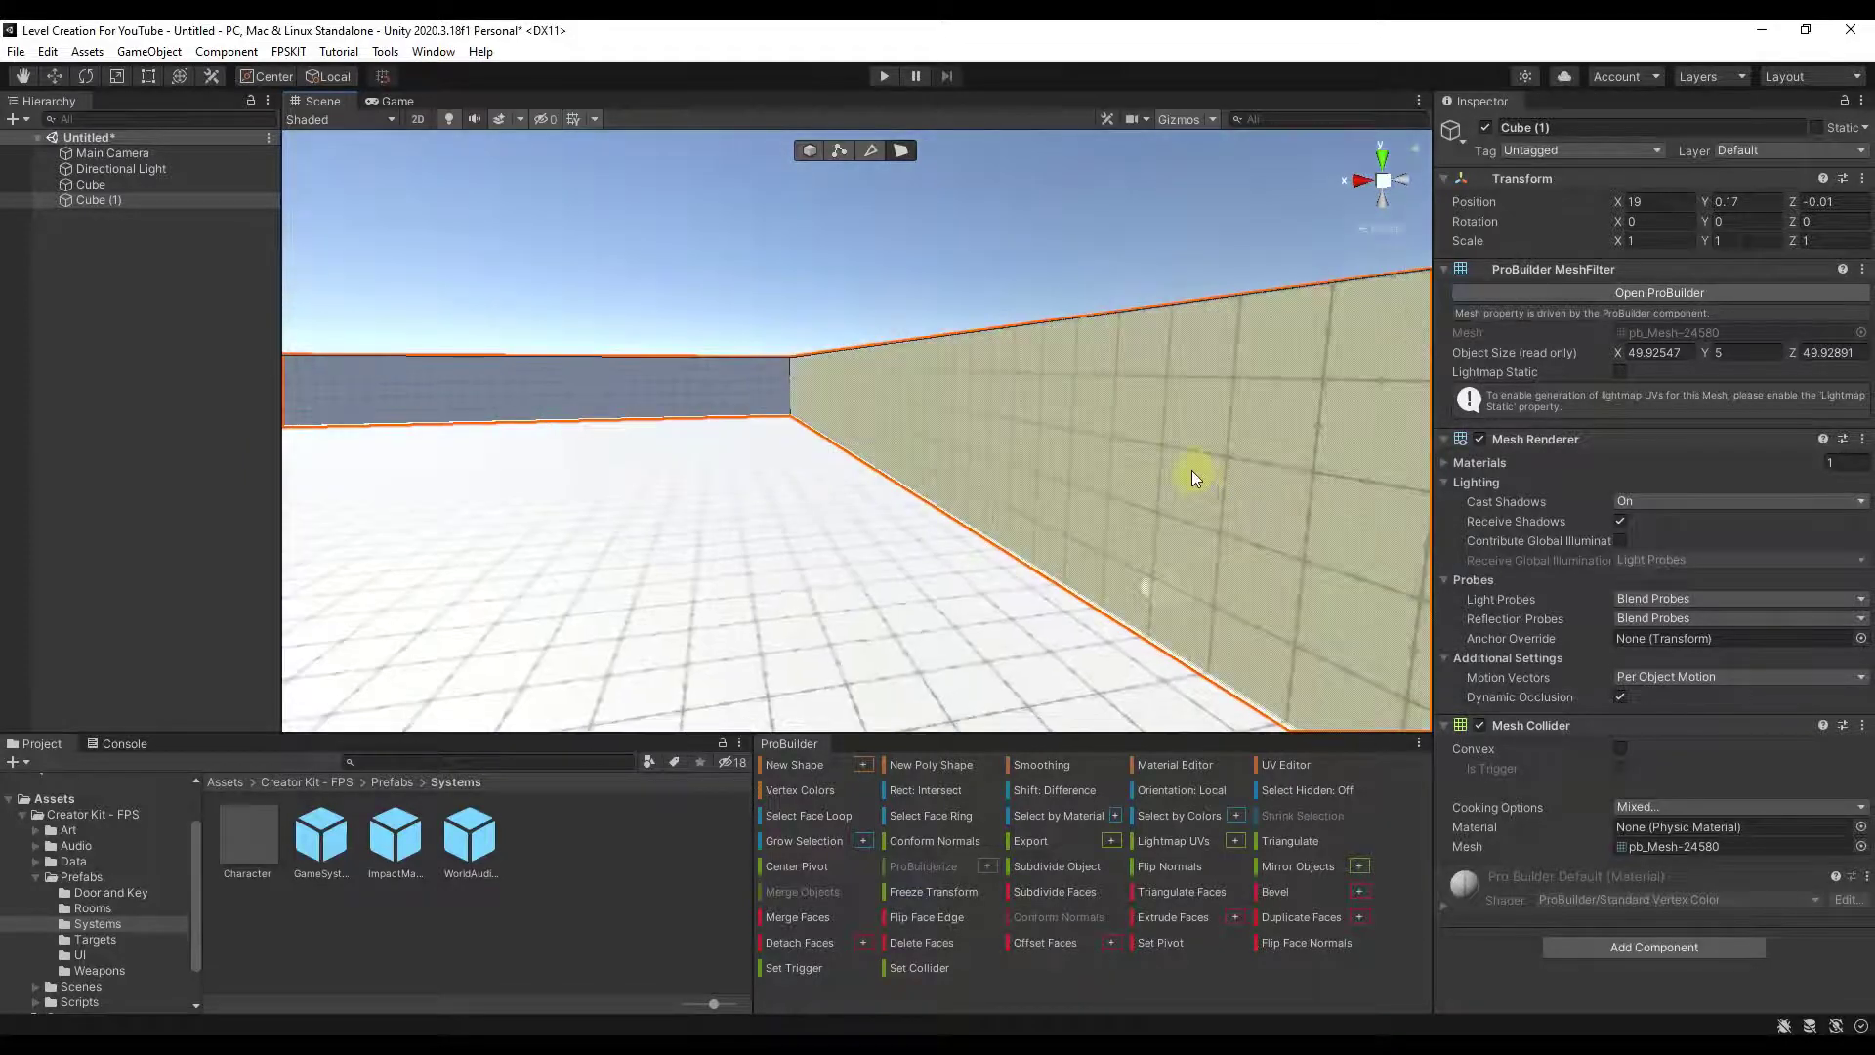
{"action": "left_click", "coordinate": [1193, 473]}
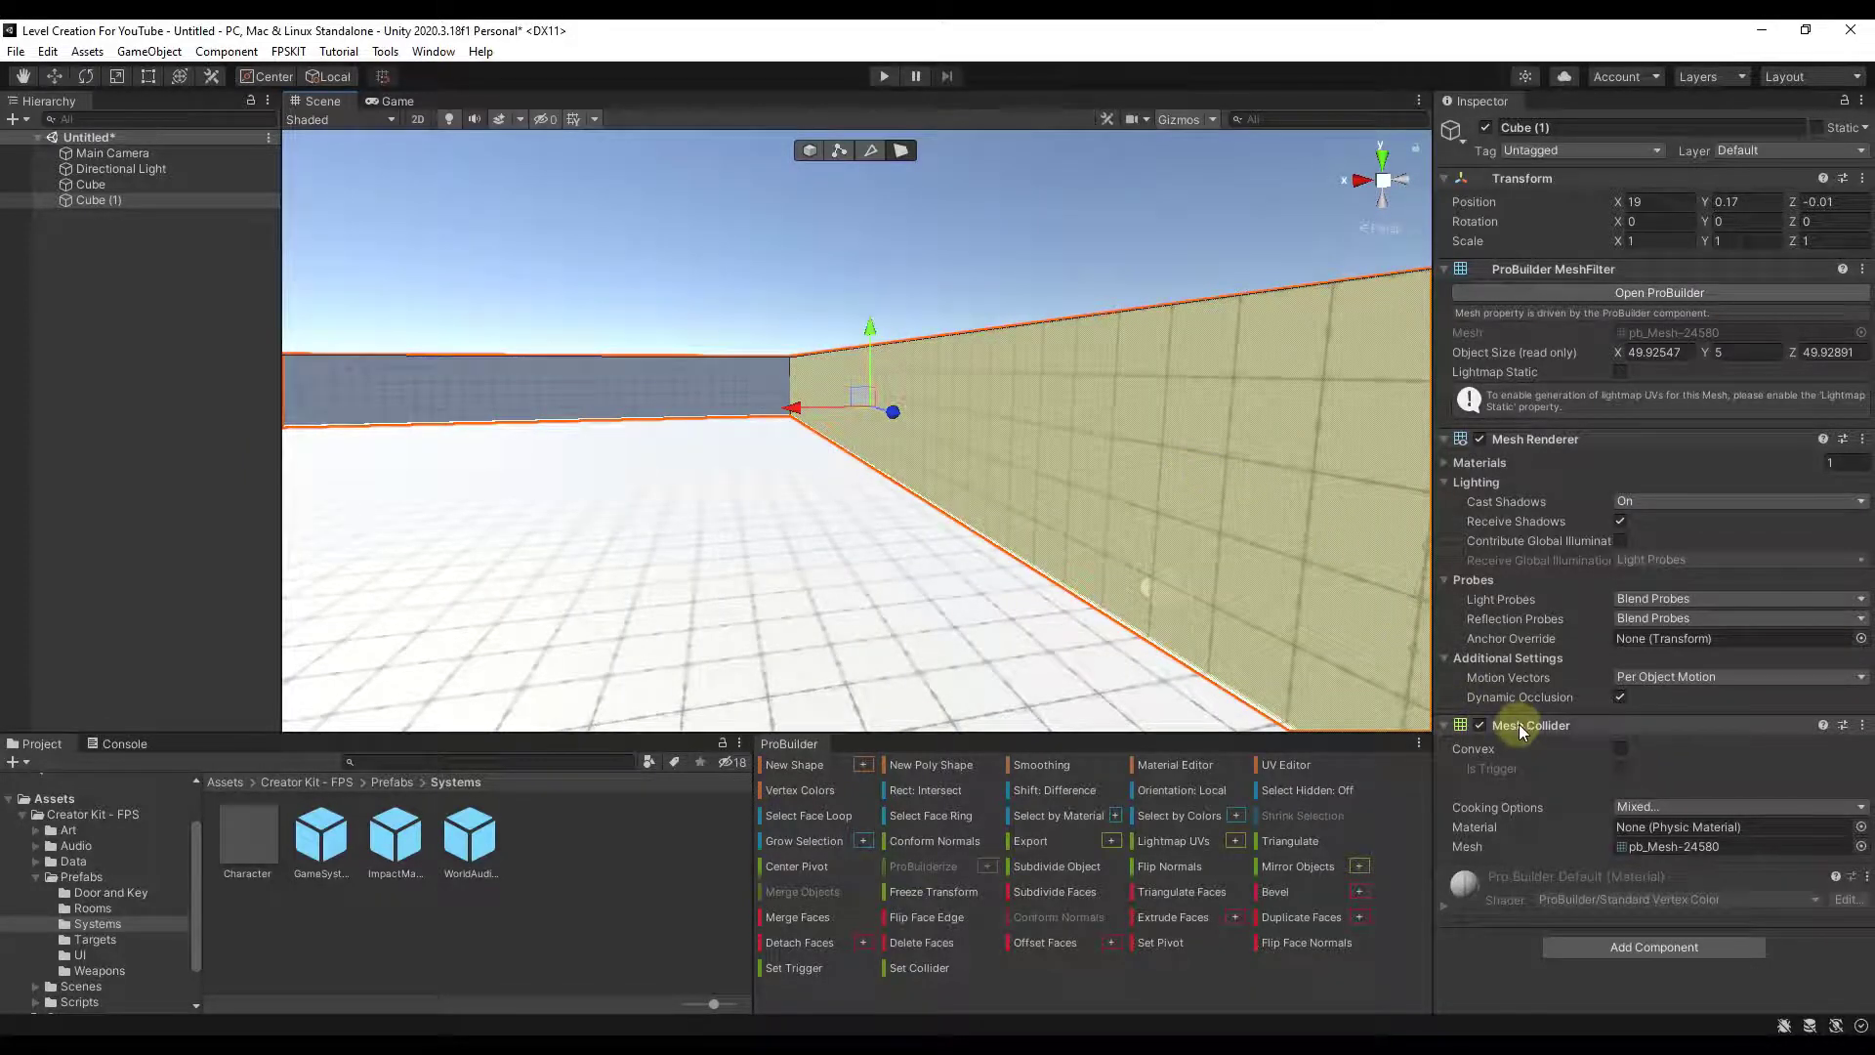
{"action": "left_click", "coordinate": [808, 151]}
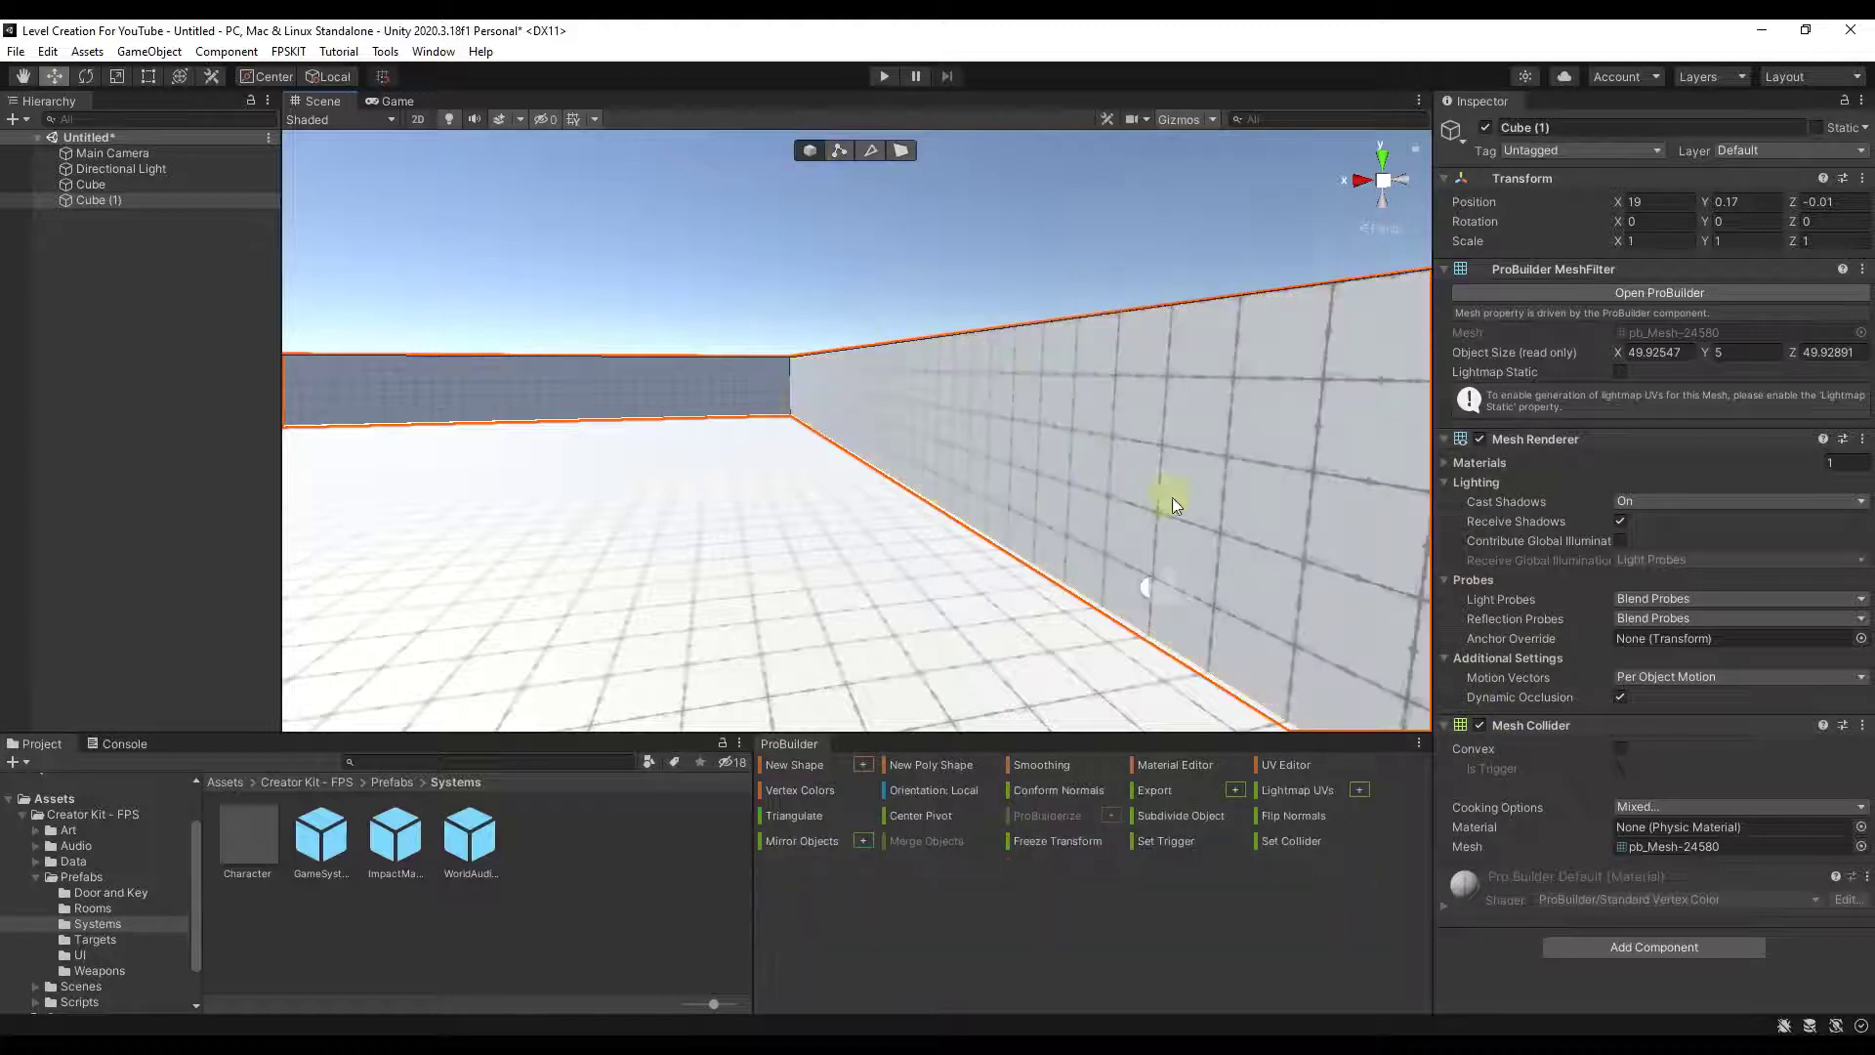
- Open the new shape settings and choose Stair as the shape beside the wall
{"action": "right_click_drag", "start_coordinate": [975, 465], "coordinate": [534, 485]}
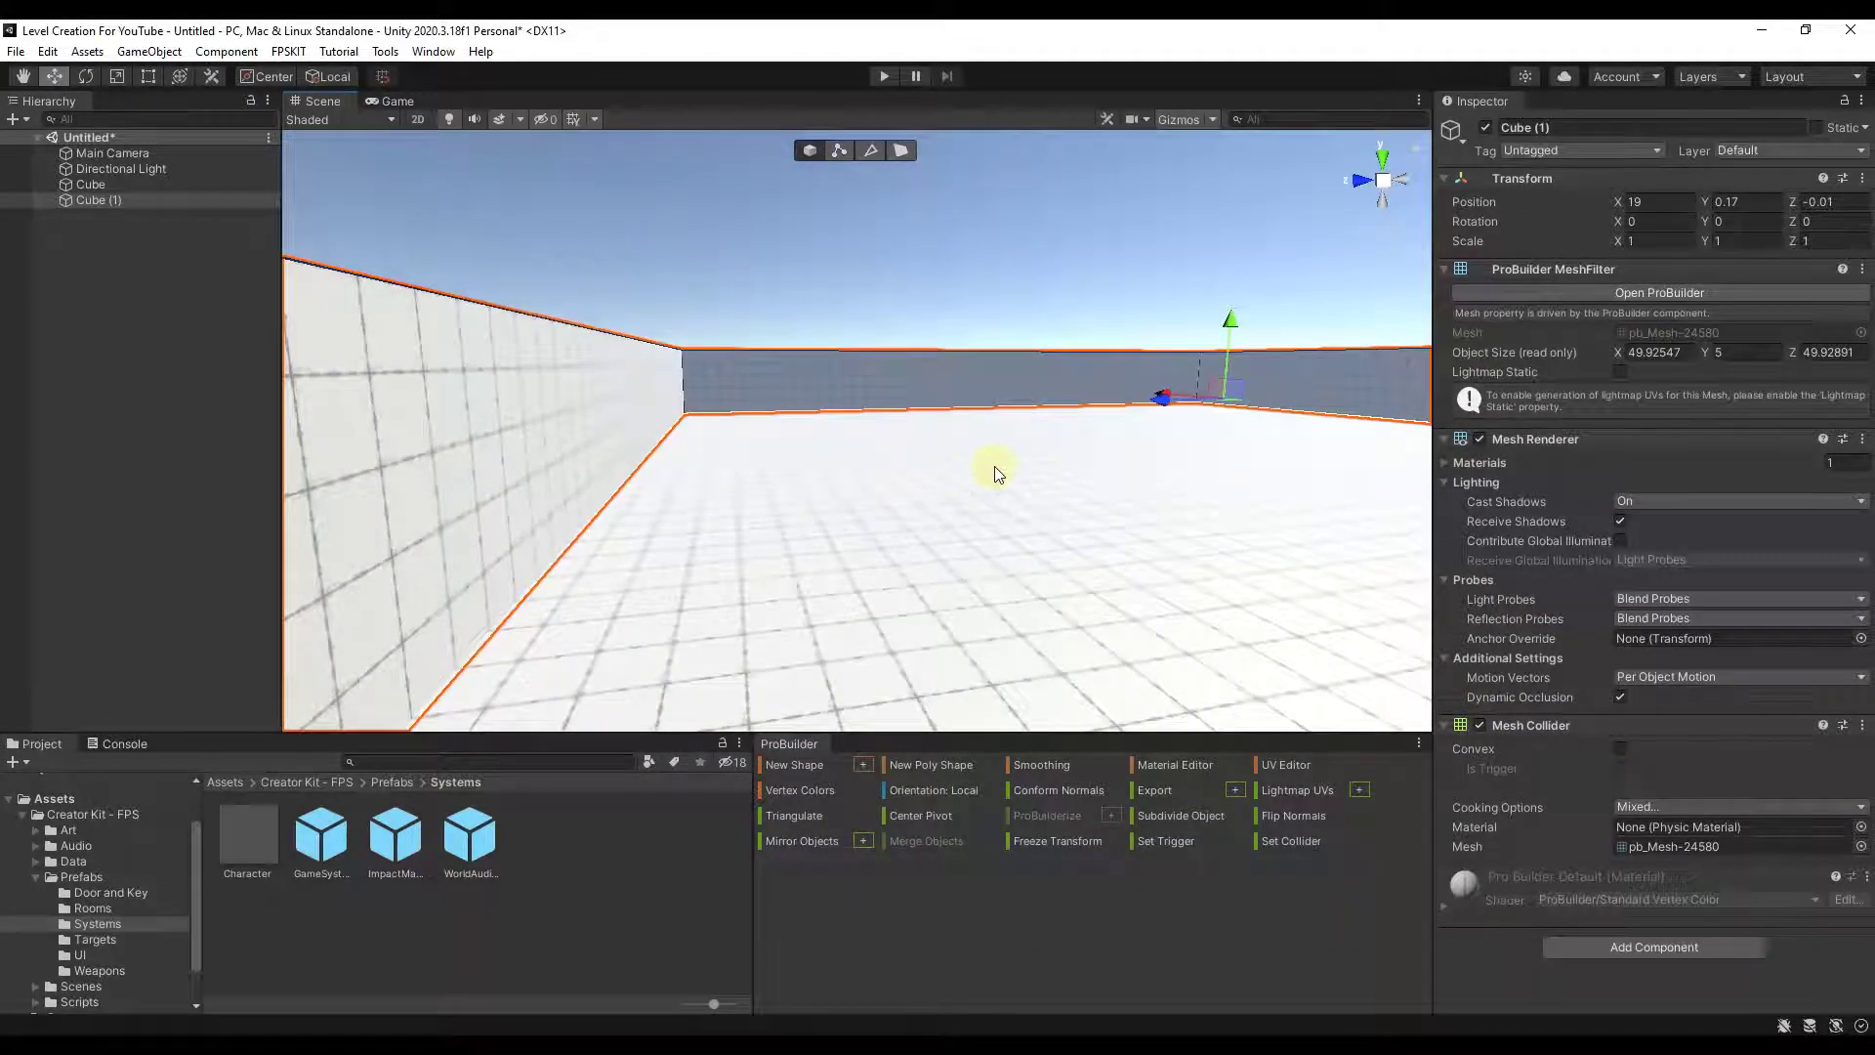
{"action": "right_click_drag", "start_coordinate": [975, 460], "coordinate": [859, 462]}
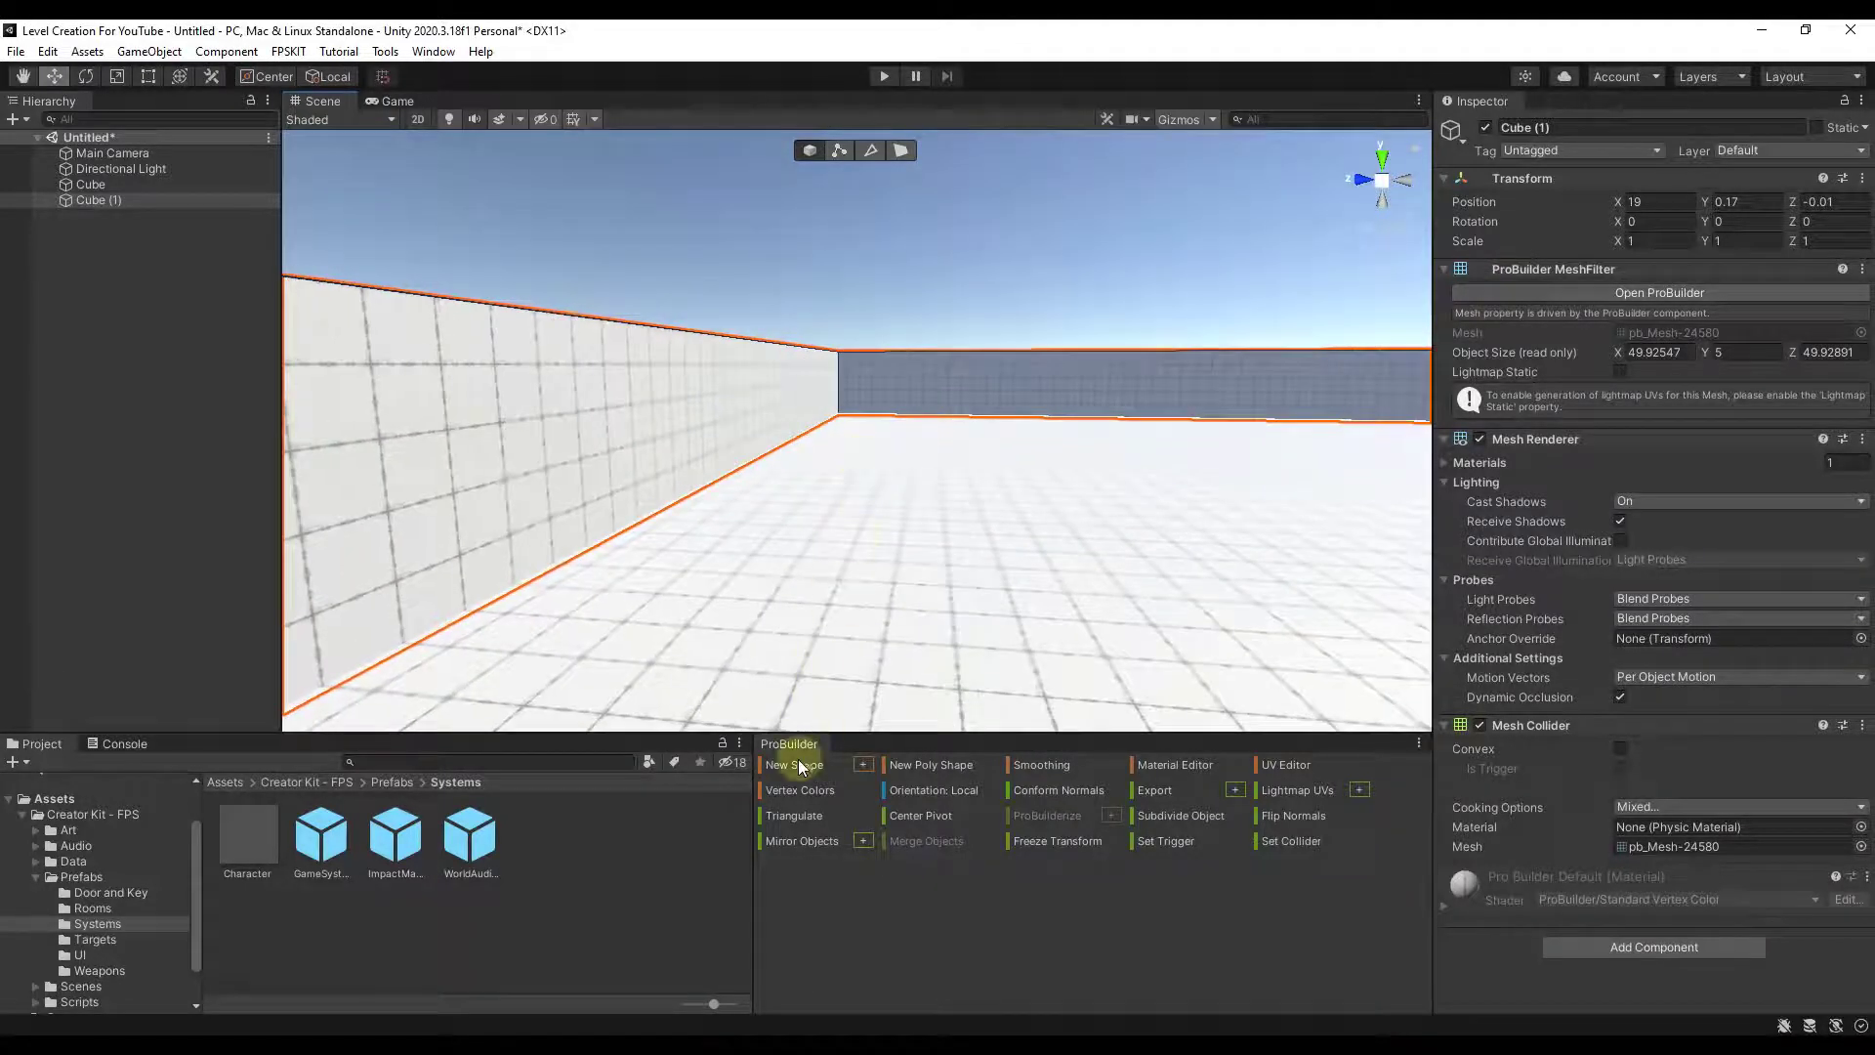
{"action": "left_click", "coordinate": [863, 765]}
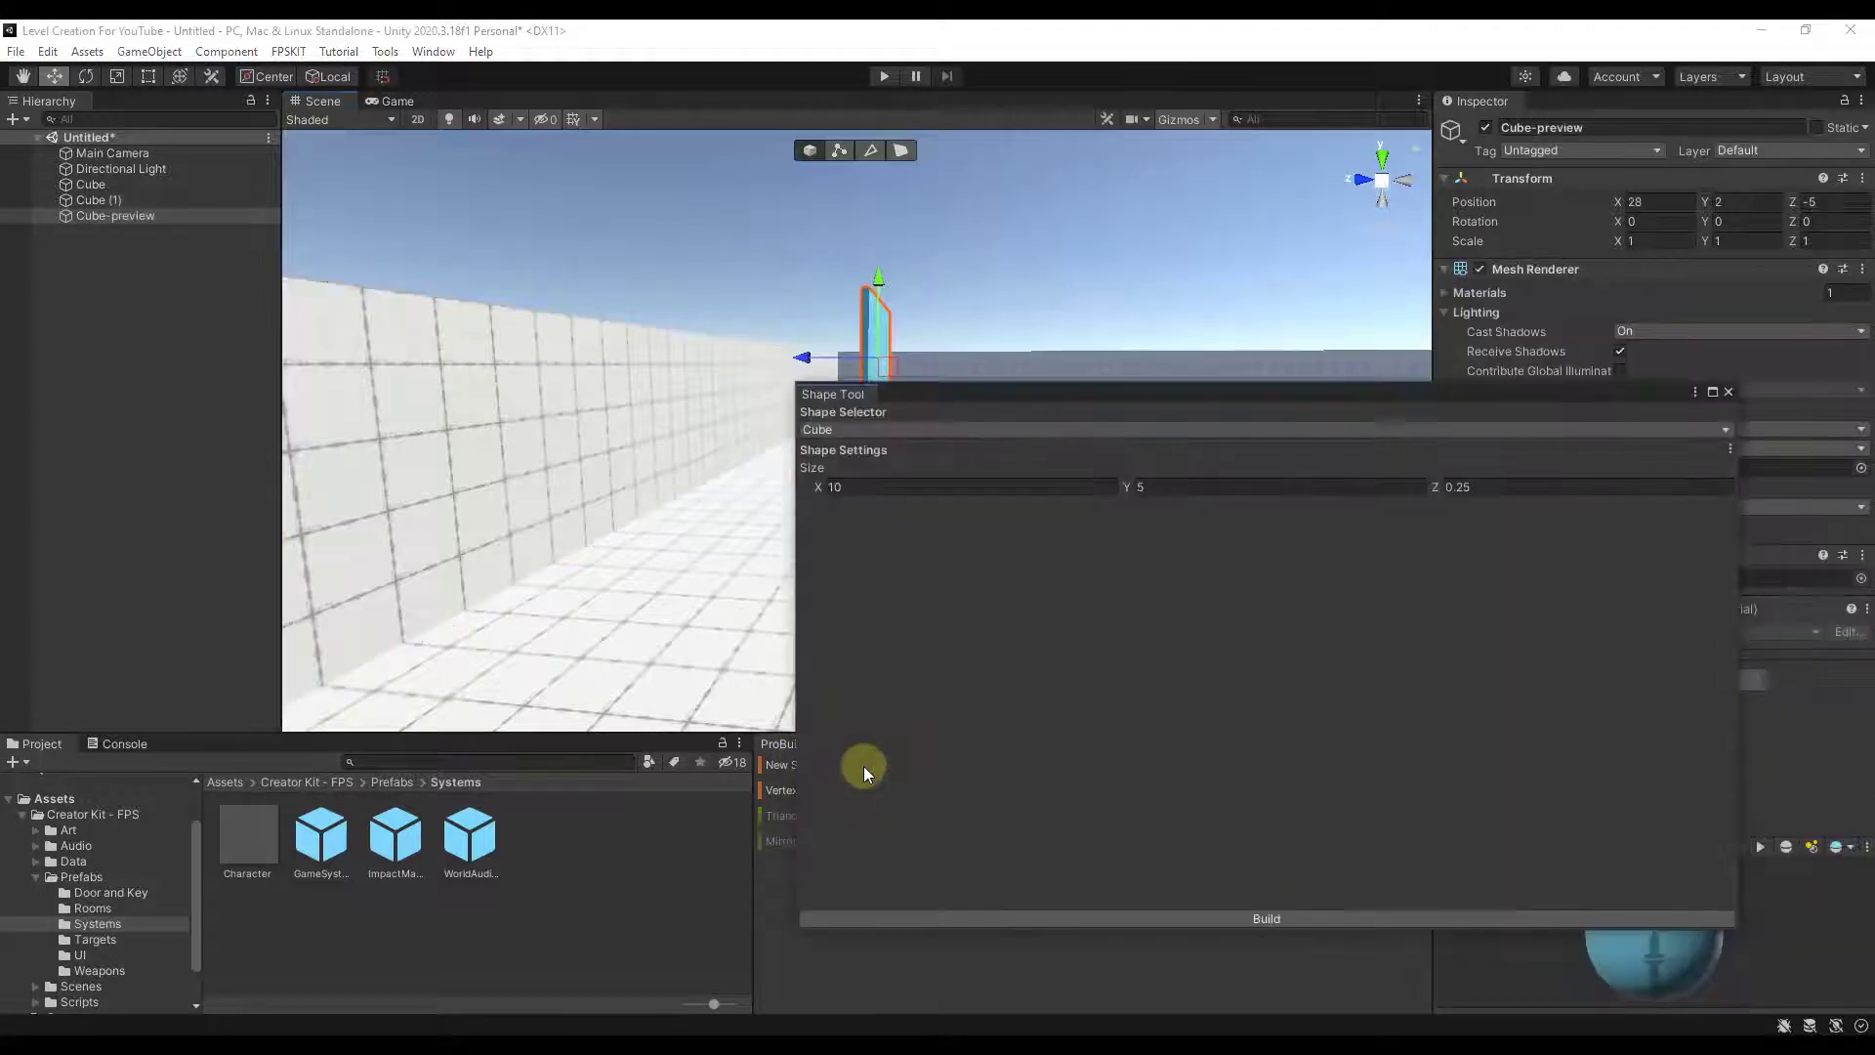
{"action": "left_click_drag", "start_coordinate": [955, 394], "coordinate": [1168, 306]}
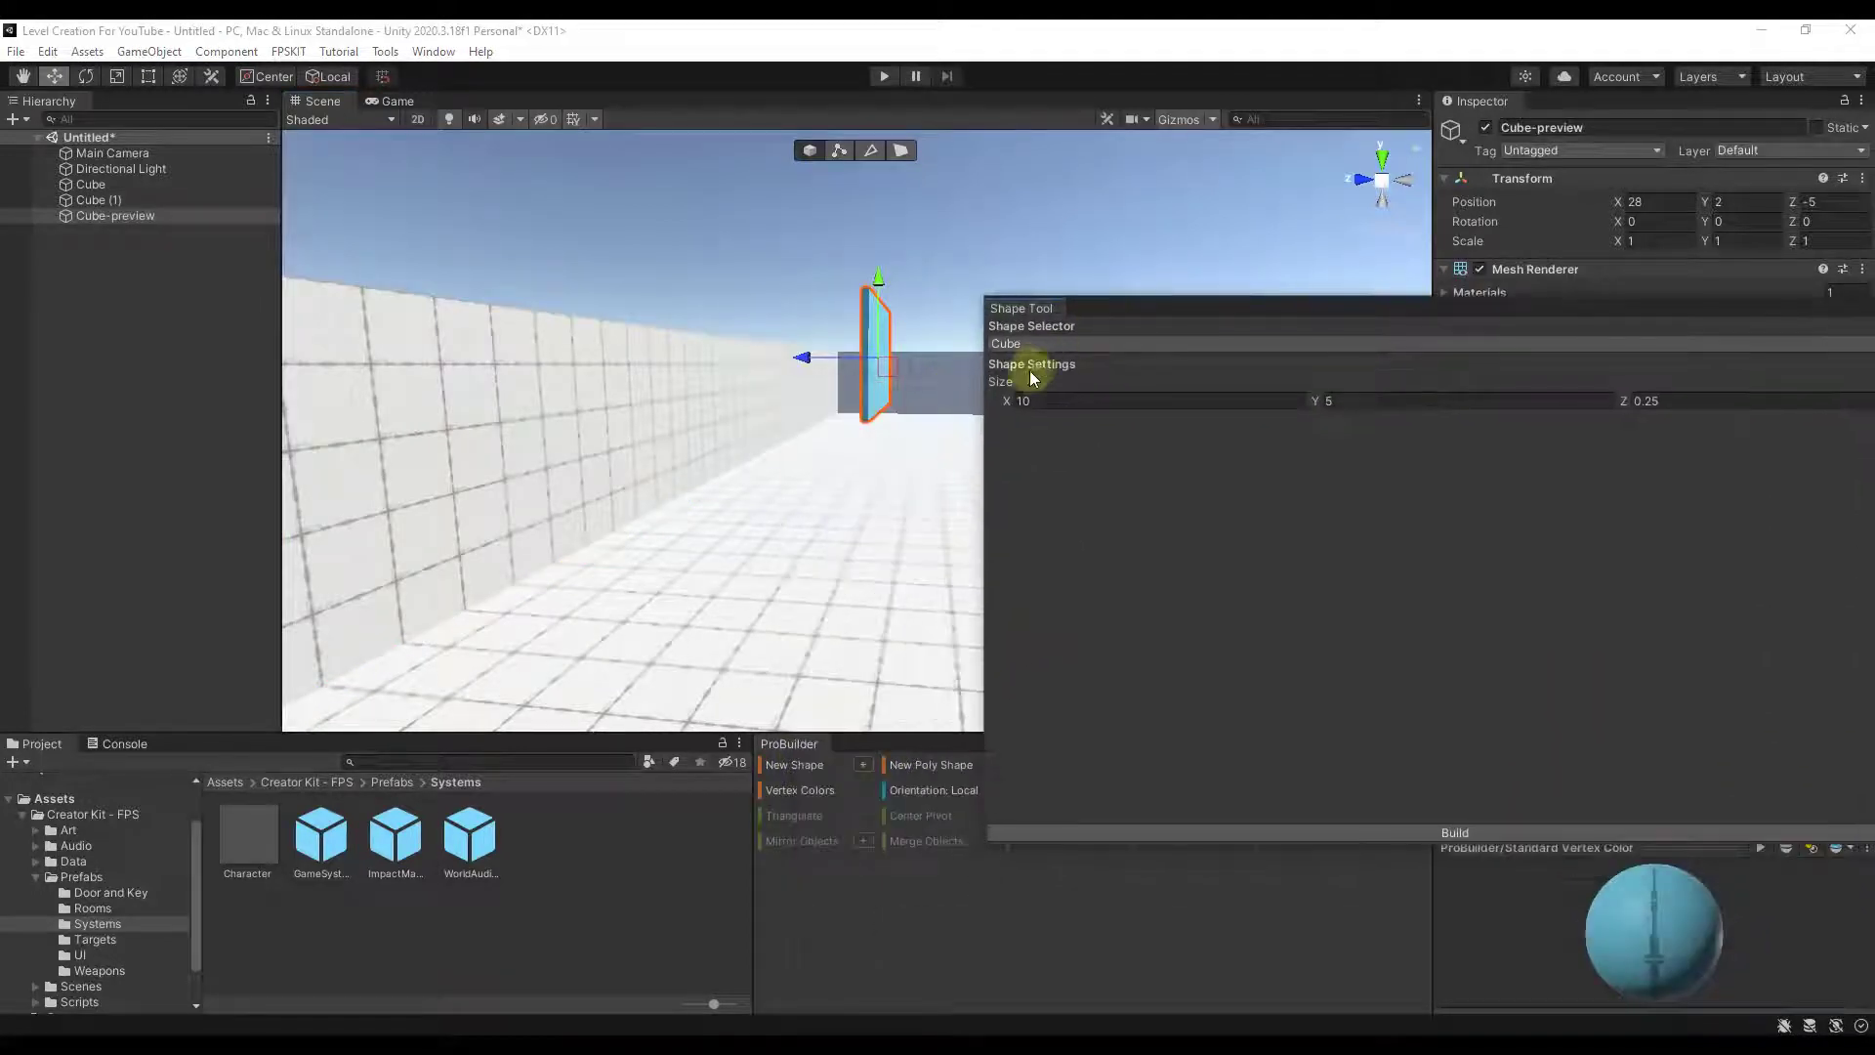
{"action": "left_click_drag", "start_coordinate": [983, 443], "coordinate": [1416, 453]}
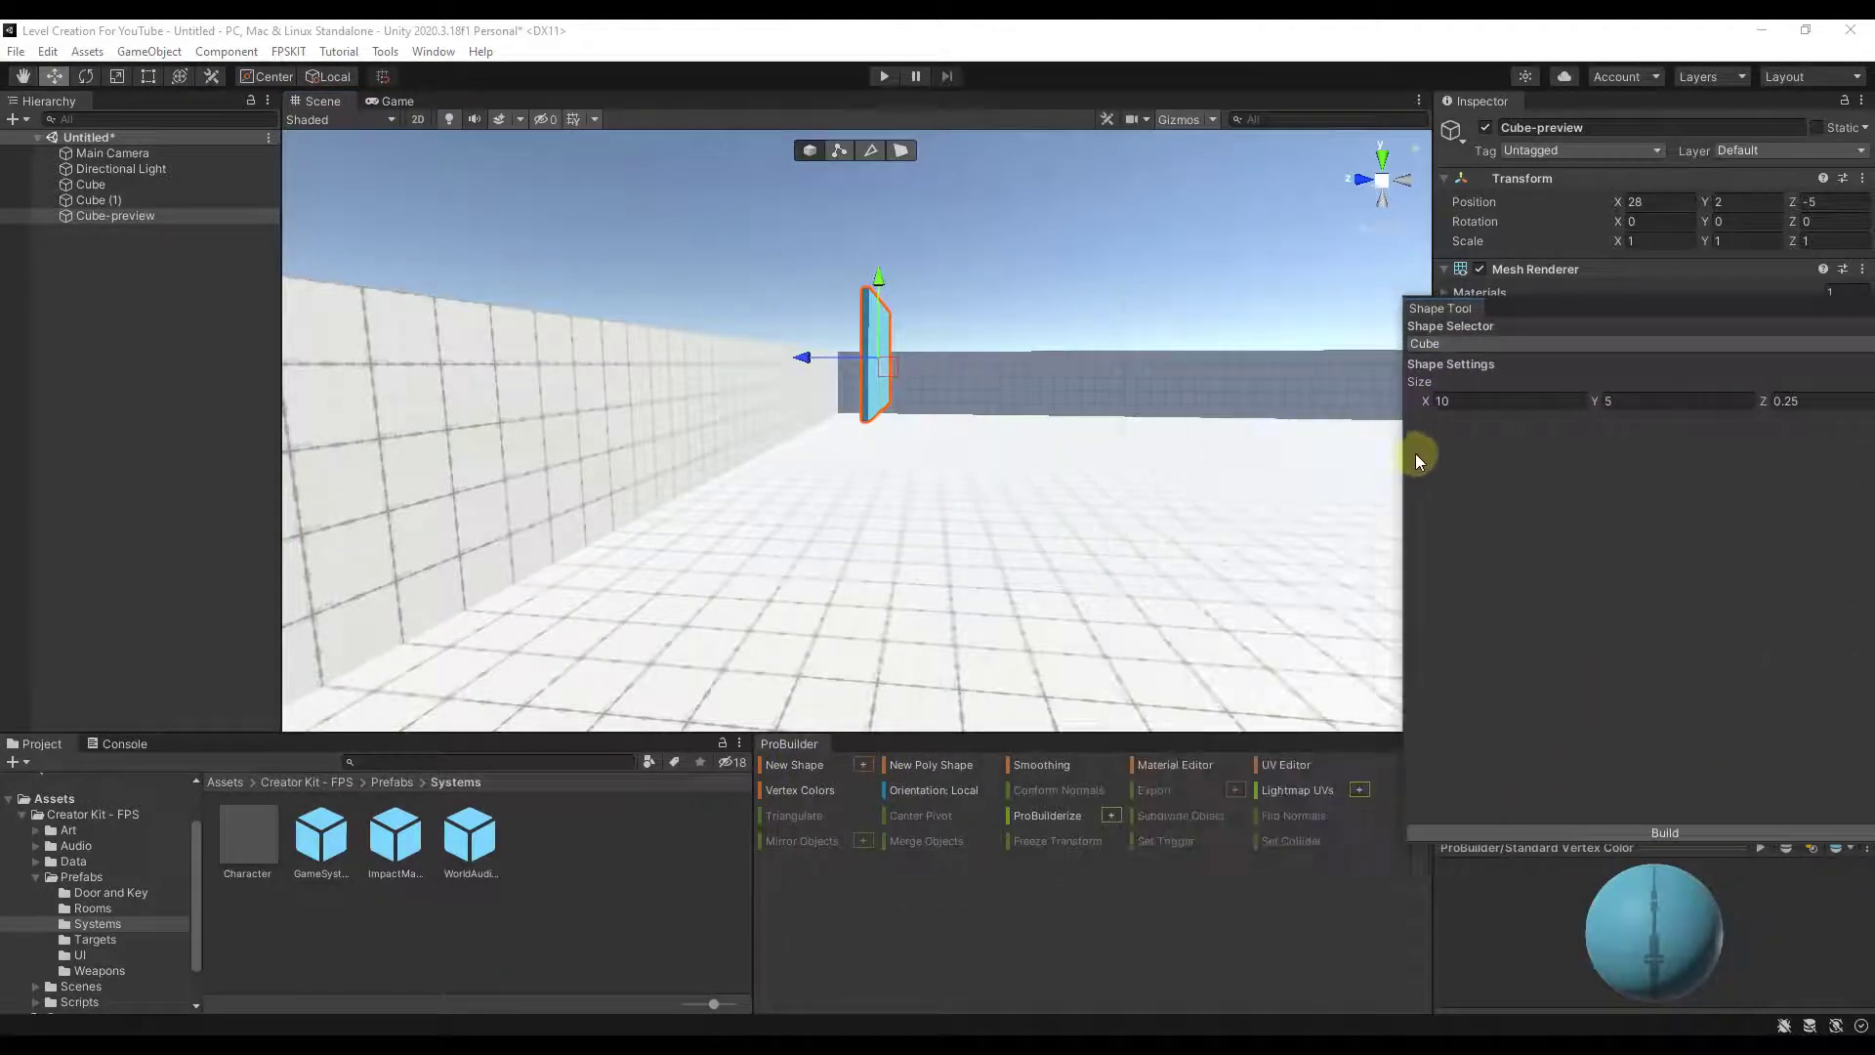
{"action": "left_click_drag", "start_coordinate": [1575, 308], "coordinate": [1361, 238]}
{"action": "left_click", "coordinate": [1319, 271]}
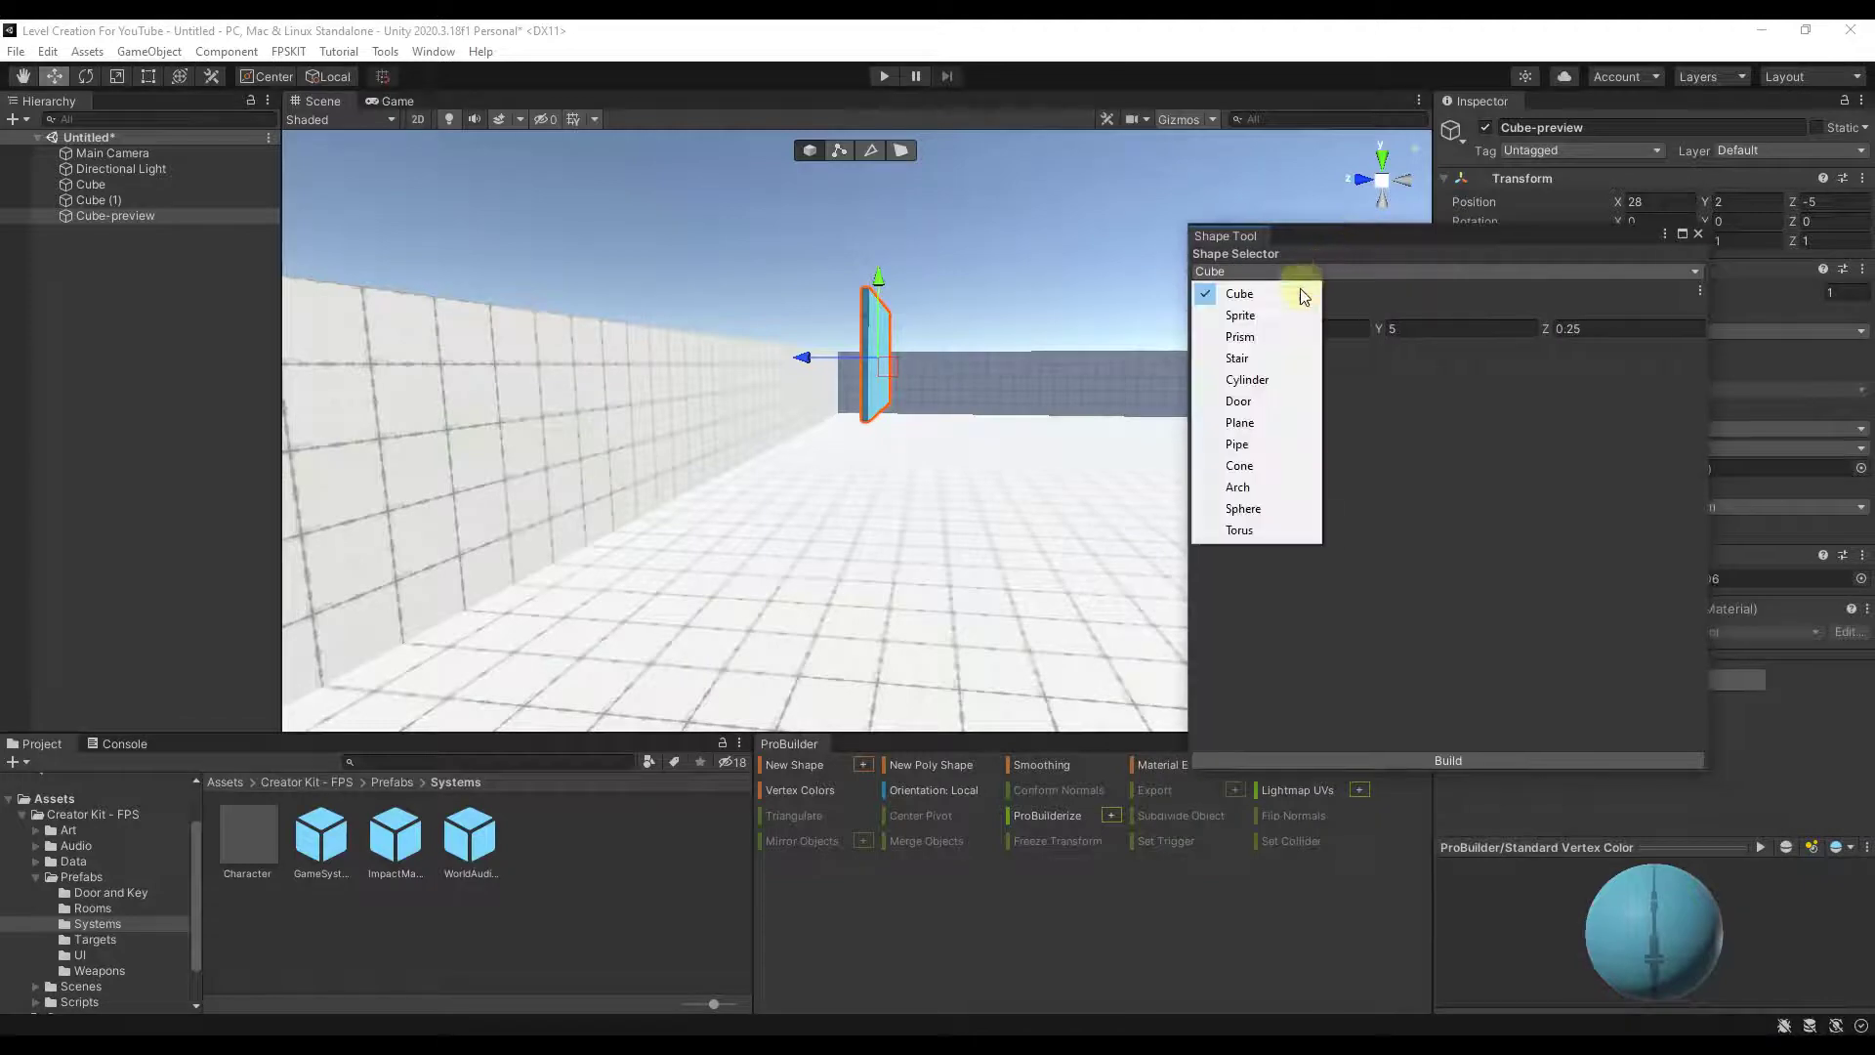
{"action": "left_click", "coordinate": [1257, 360]}
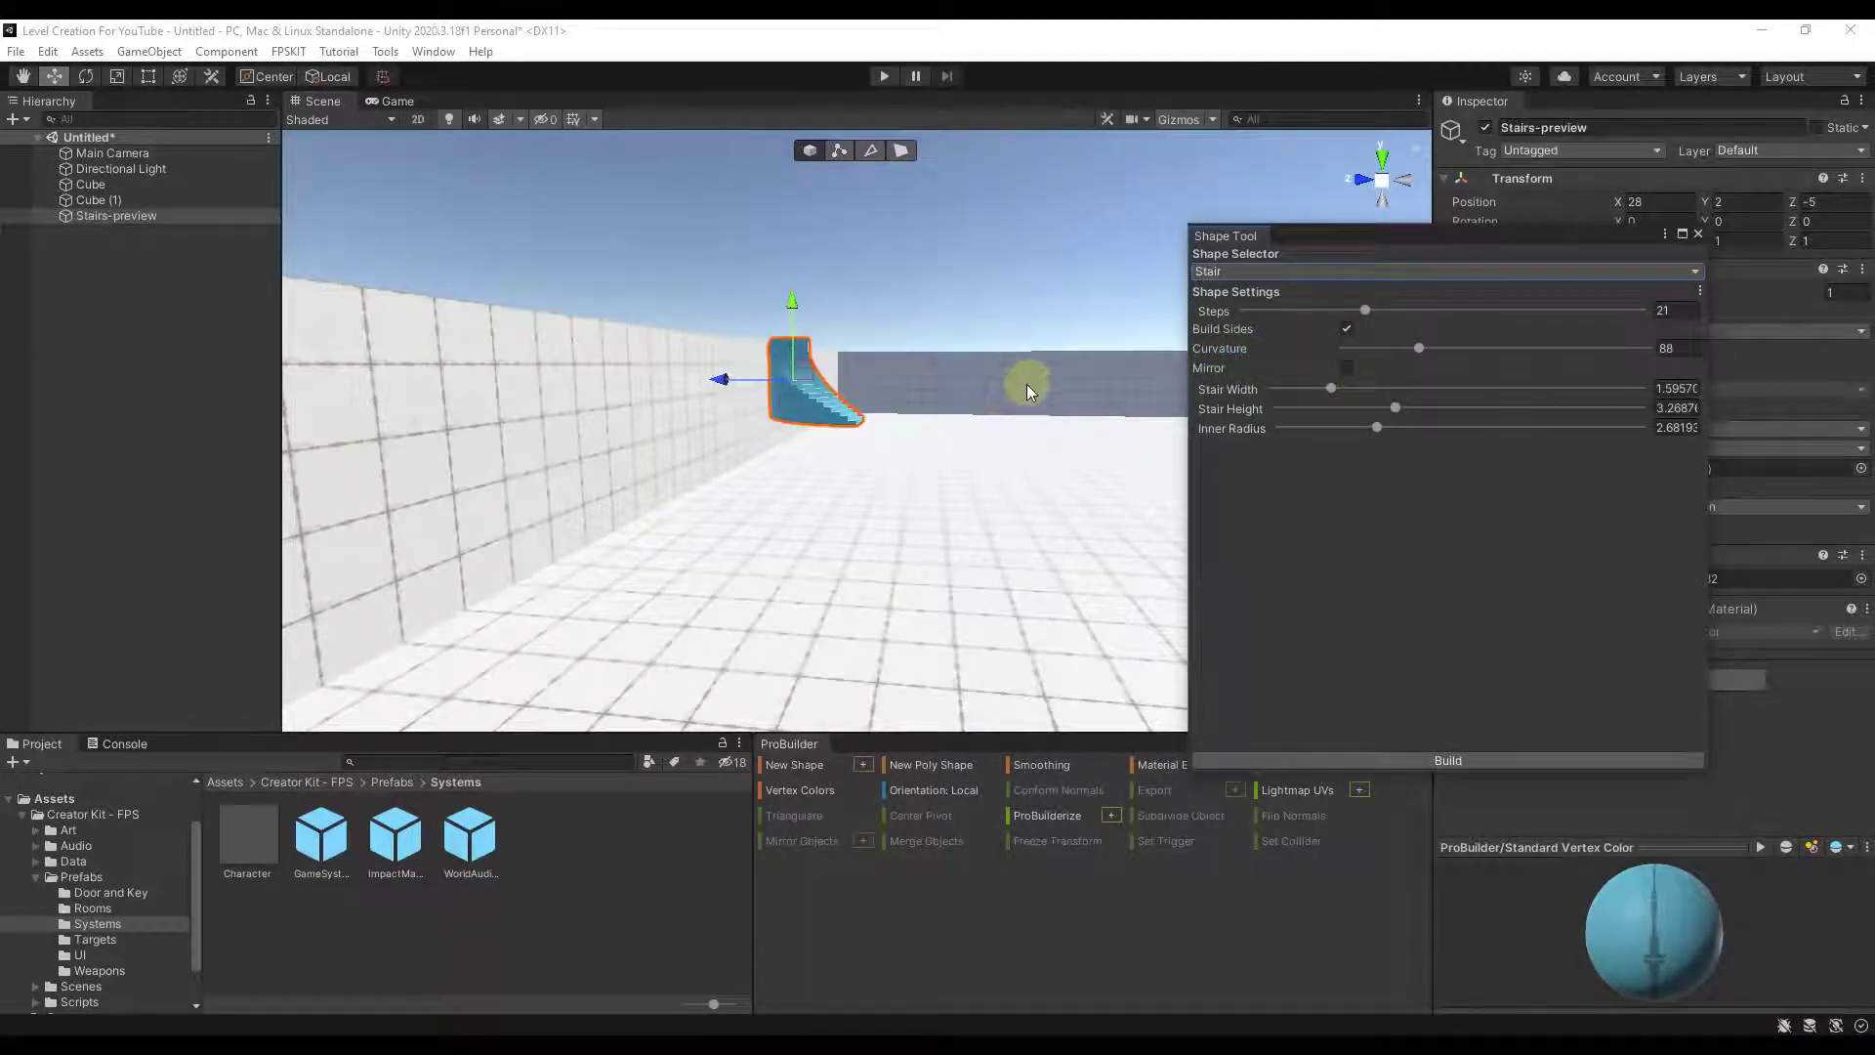
- Set the stair preview's curvature to 0 and its steps to 16, resting it on the floor at Y 0.22
{"action": "right_click_drag", "start_coordinate": [1028, 384], "coordinate": [779, 369]}
{"action": "key", "text": "w"}
{"action": "key", "text": "d"}
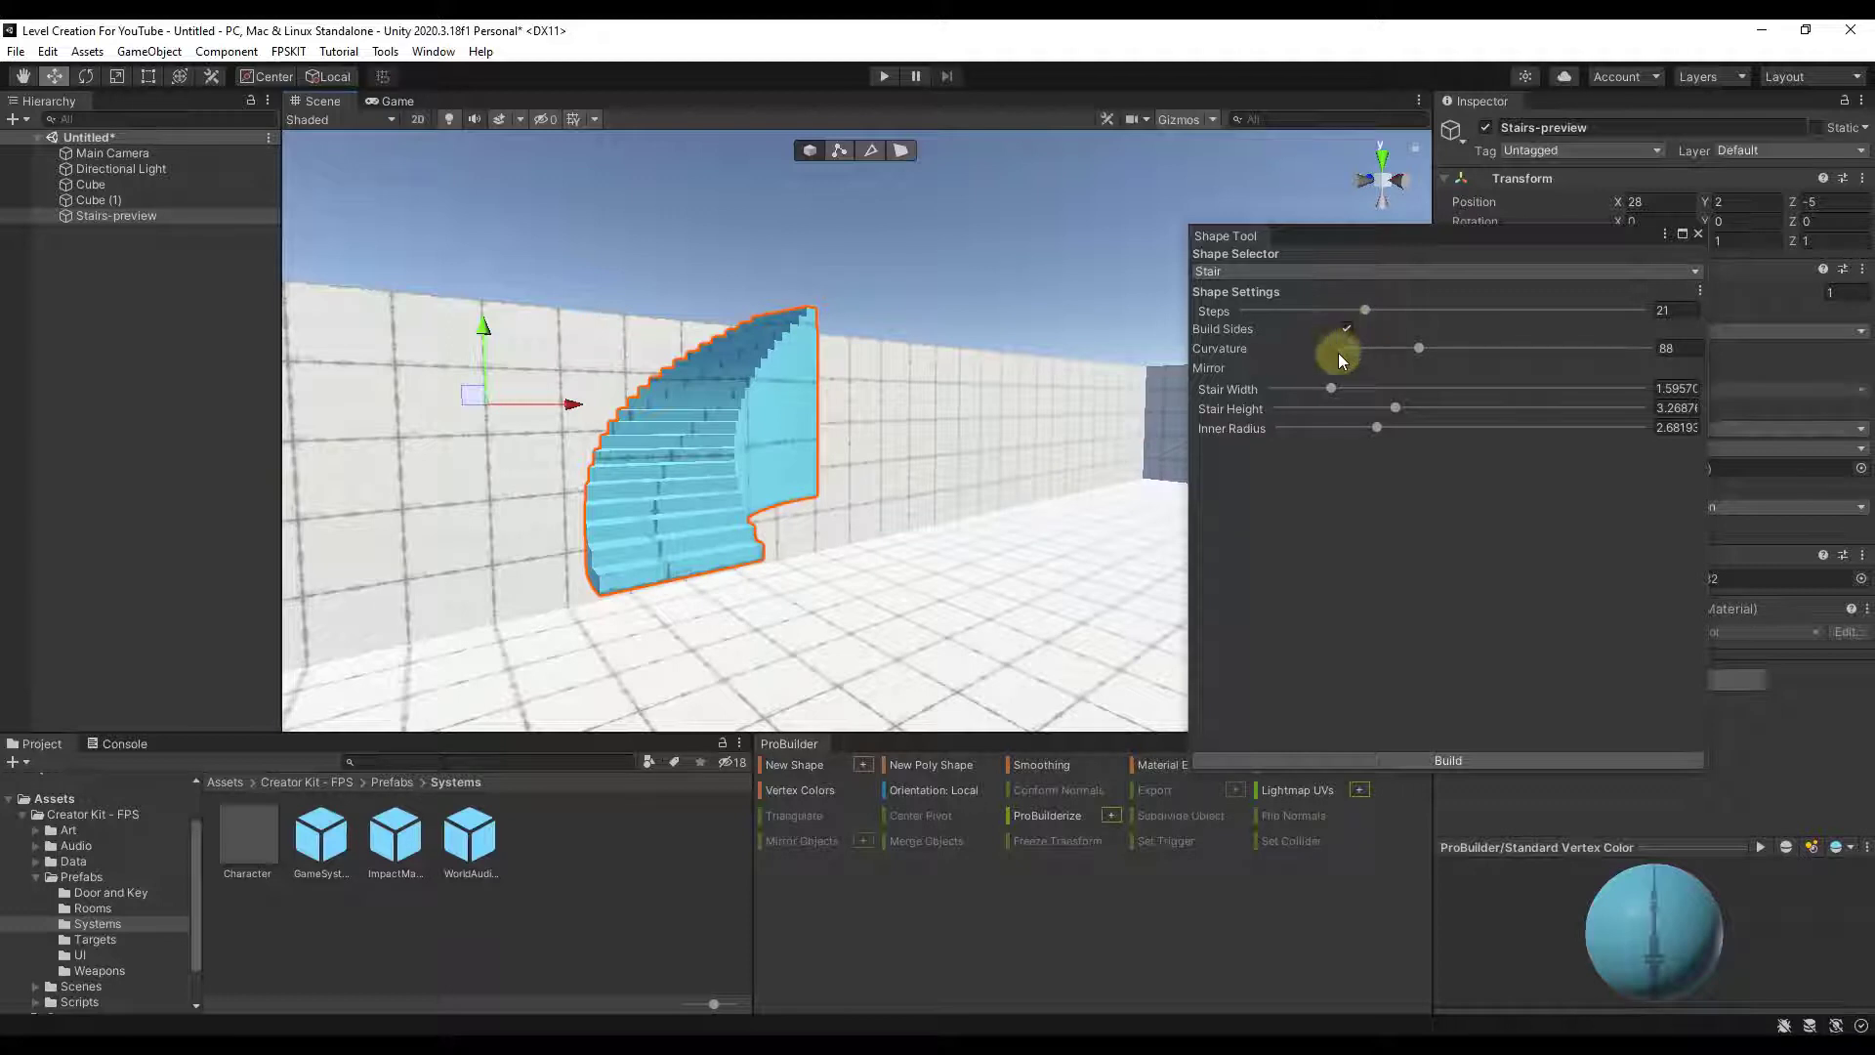
{"action": "left_click_drag", "start_coordinate": [1420, 348], "coordinate": [1275, 356]}
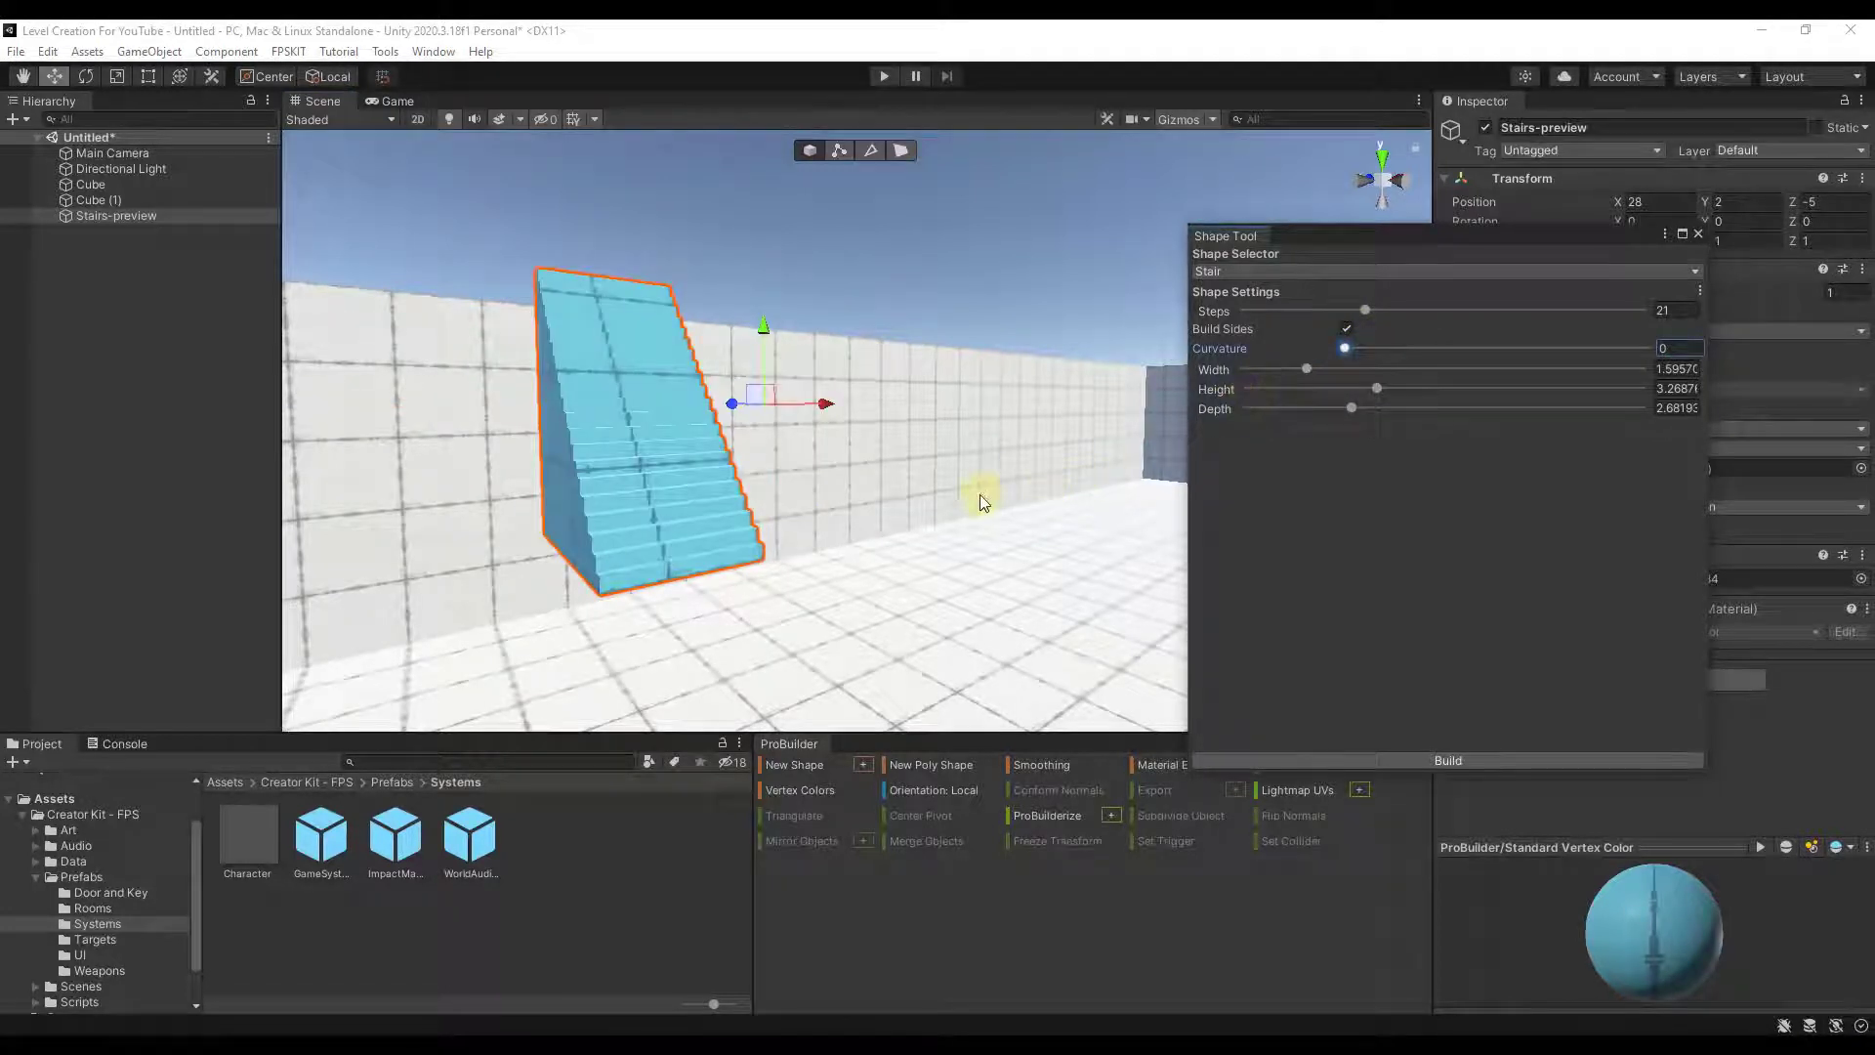
{"action": "key", "text": "s"}
{"action": "right_click_drag", "start_coordinate": [960, 499], "coordinate": [928, 430]}
{"action": "key", "text": "a"}
{"action": "mouse_move", "coordinate": [1366, 311]}
{"action": "left_mouse_down"}
{"action": "mouse_move", "coordinate": [1282, 313]}
{"action": "mouse_move", "coordinate": [1334, 309]}
{"action": "left_mouse_up"}
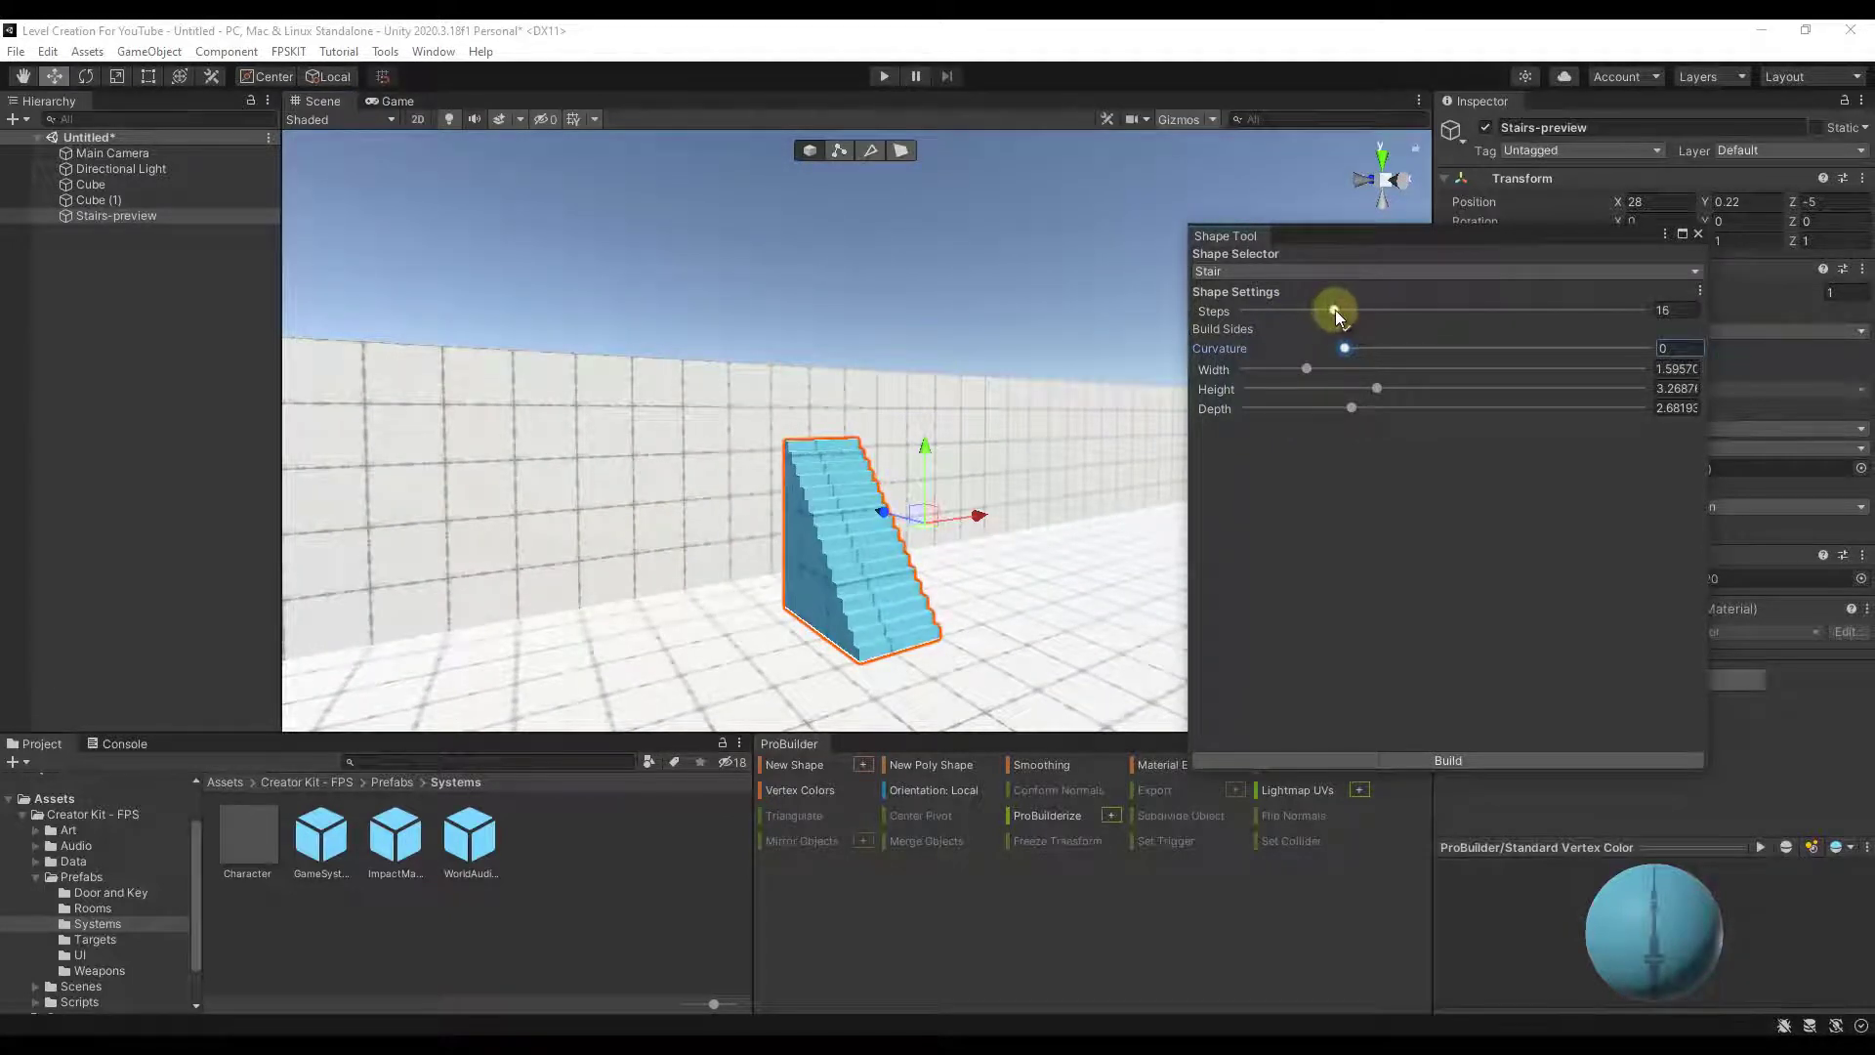
- Set the stairs' depth to about 4.41 and rotate them 90 degrees about Y to run along the wall
{"action": "left_click_drag", "start_coordinate": [1358, 413], "coordinate": [1420, 408]}
{"action": "right_click_drag", "start_coordinate": [999, 504], "coordinate": [937, 590]}
{"action": "key", "text": "r"}
{"action": "key", "text": "e"}
{"action": "left_click_drag", "start_coordinate": [892, 593], "coordinate": [674, 547]}
{"action": "right_click_drag", "start_coordinate": [975, 520], "coordinate": [991, 462]}
{"action": "key", "text": "s"}
{"action": "left_click_drag", "start_coordinate": [992, 463], "coordinate": [1071, 440], "text": "alt"}
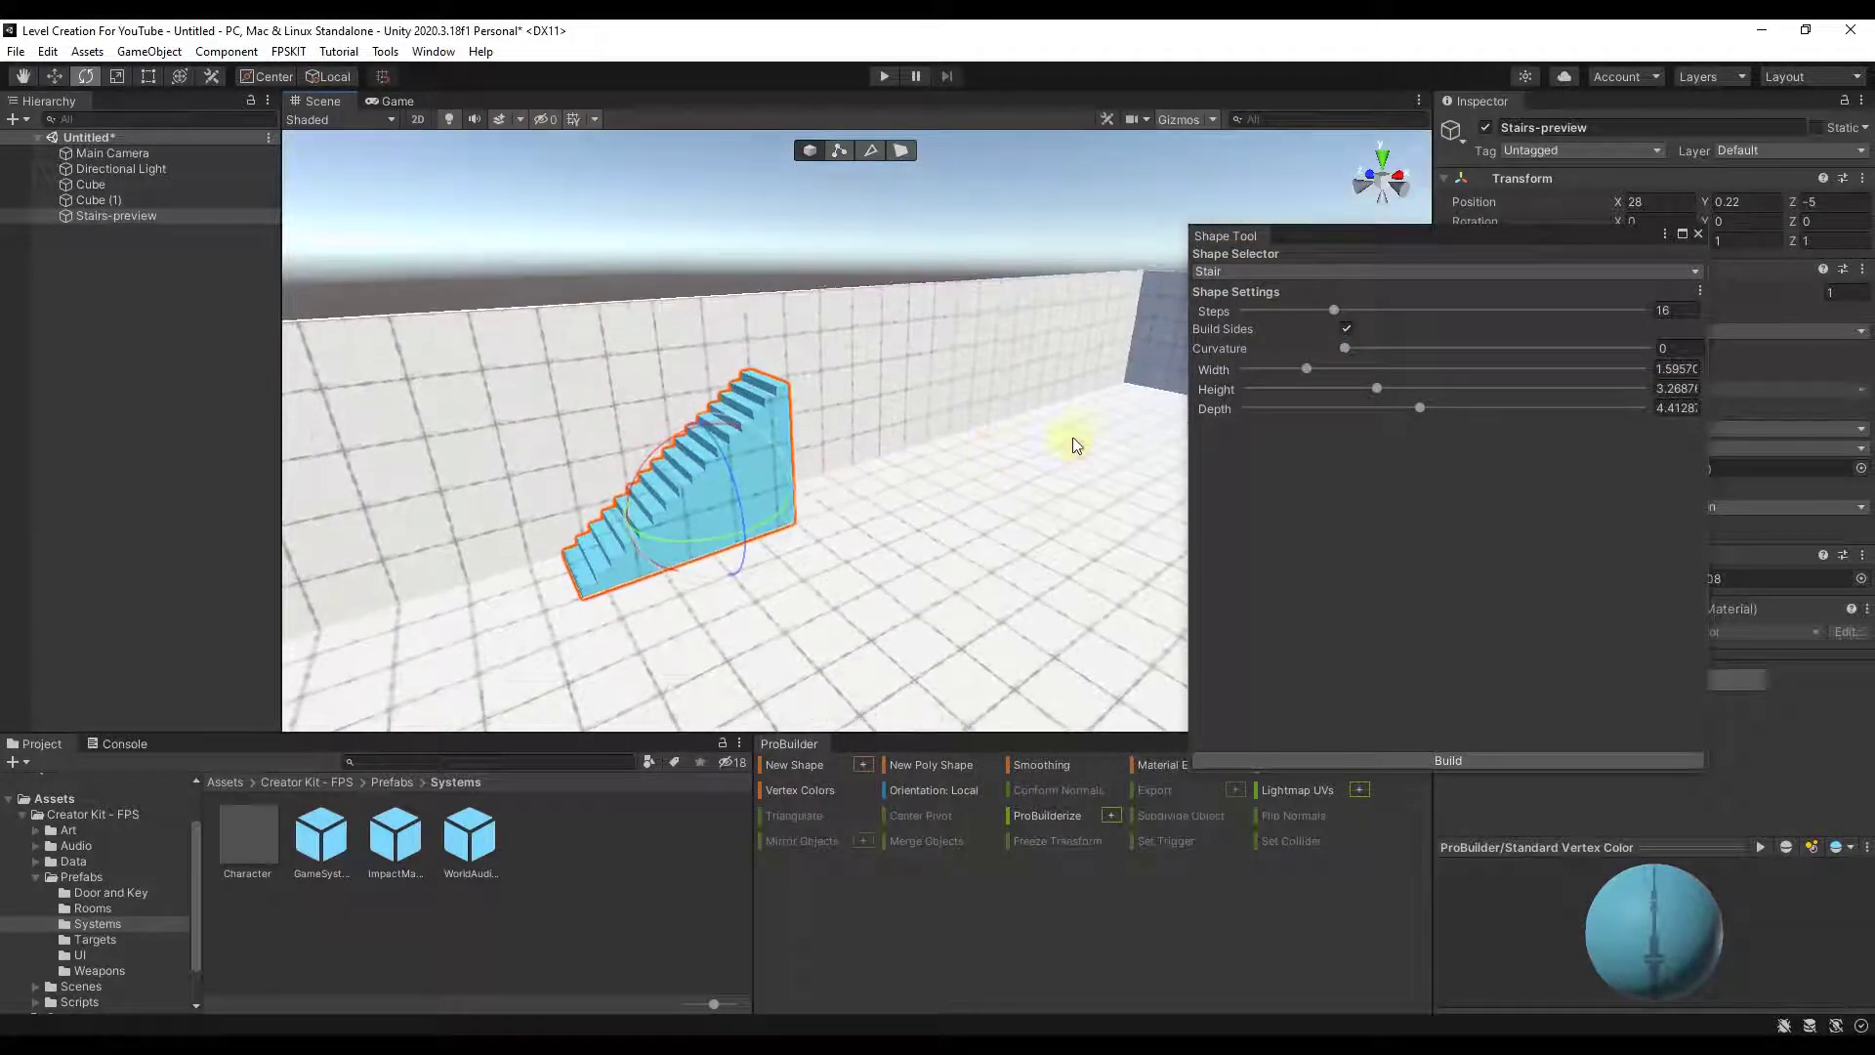
- Resize the stairs to a depth of 10 and a height and width of about 4.89 each
{"action": "left_click_drag", "start_coordinate": [1427, 406], "coordinate": [1568, 401]}
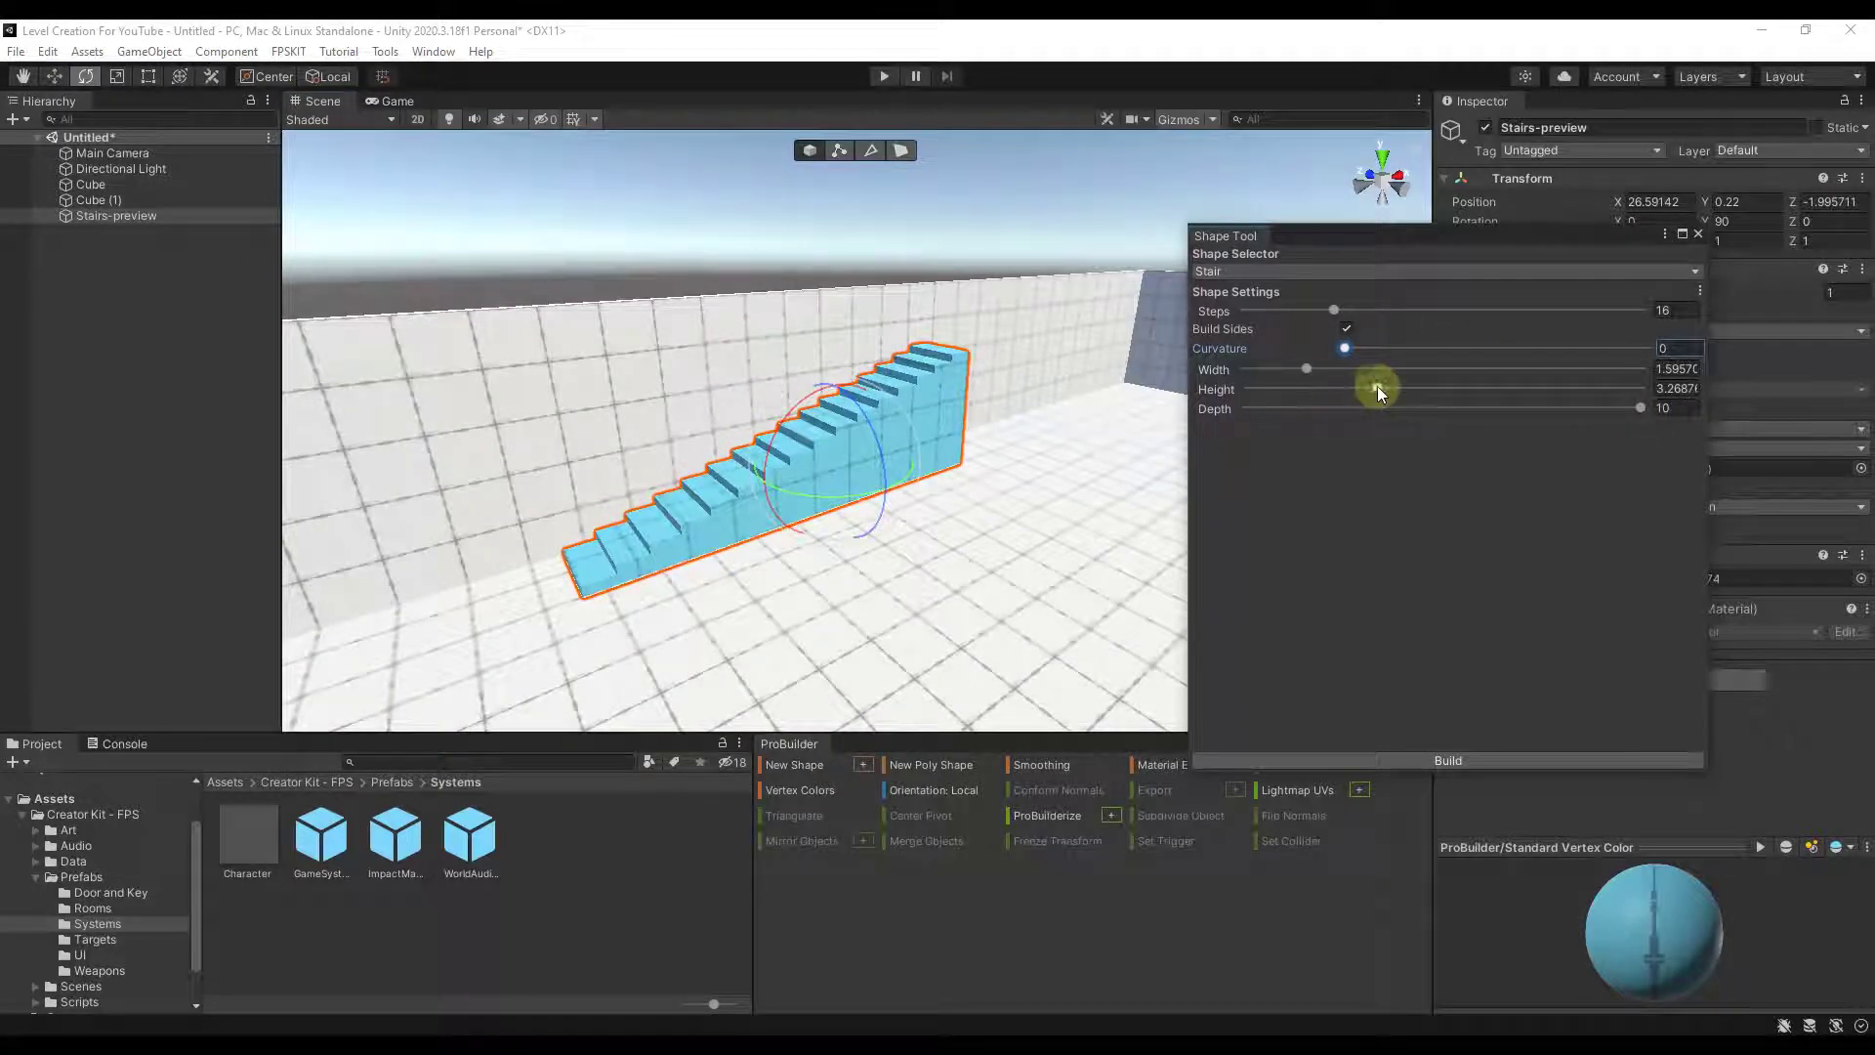
{"action": "left_click_drag", "start_coordinate": [1377, 389], "coordinate": [1442, 393]}
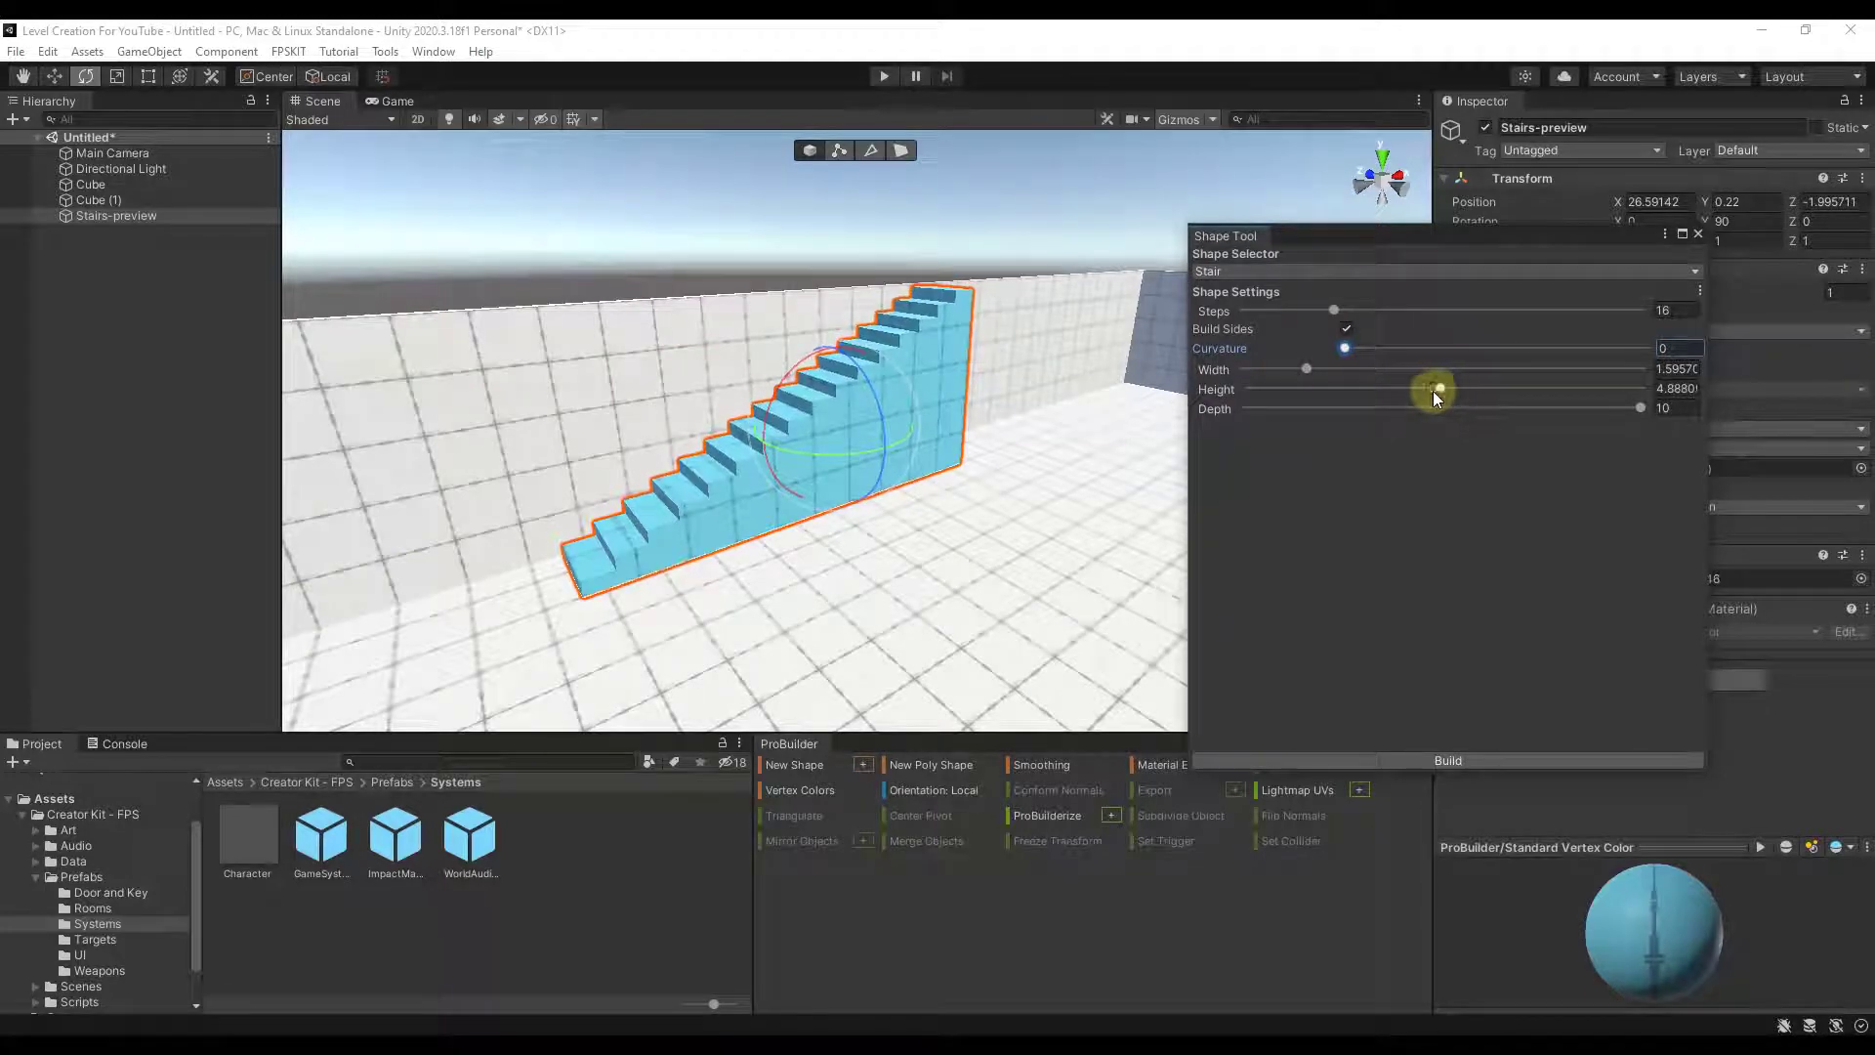
{"action": "left_click_drag", "start_coordinate": [1306, 368], "coordinate": [1437, 370]}
- Move the stair preview out of the wall to about Z -5.16, build the stairs and close the shape settings
{"action": "key", "text": "w"}
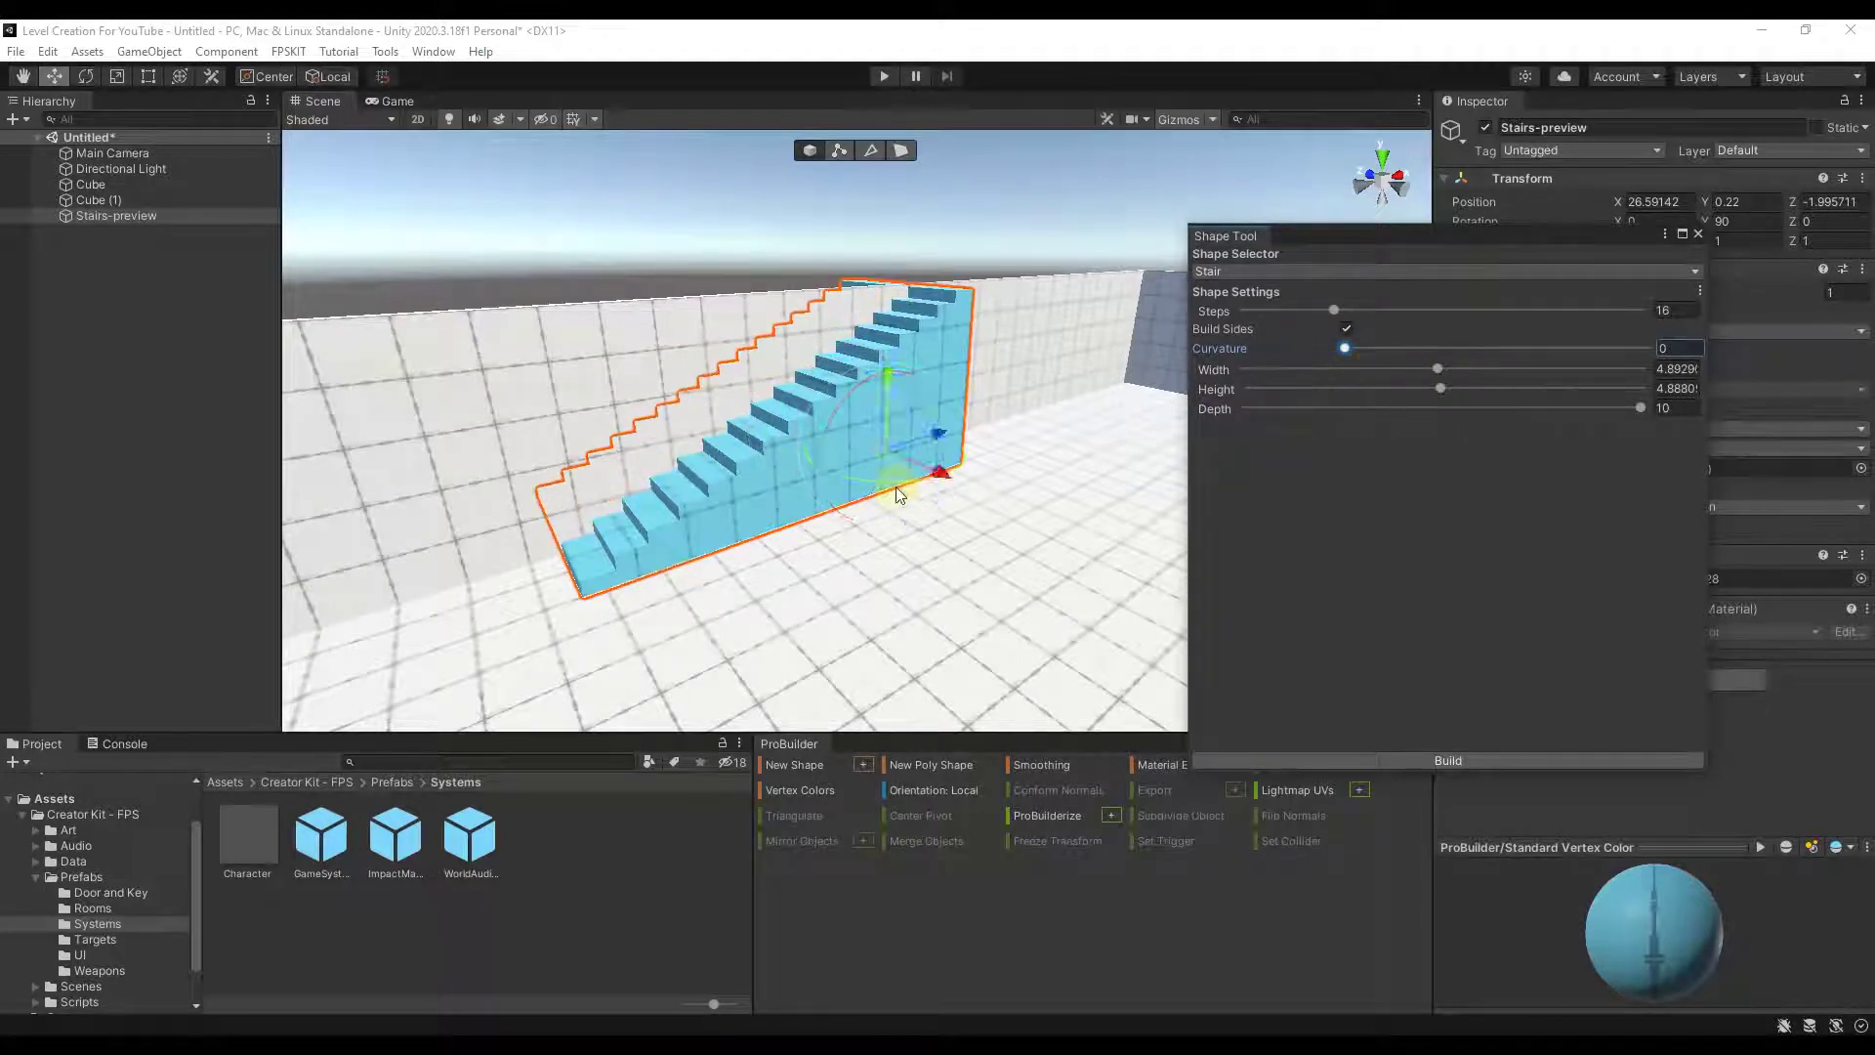
{"action": "left_click_drag", "start_coordinate": [939, 472], "coordinate": [1108, 544]}
{"action": "left_click_drag", "start_coordinate": [950, 522], "coordinate": [1060, 535], "text": "alt"}
{"action": "right_click_drag", "start_coordinate": [1059, 534], "coordinate": [1080, 534]}
{"action": "left_click", "coordinate": [1449, 767]}
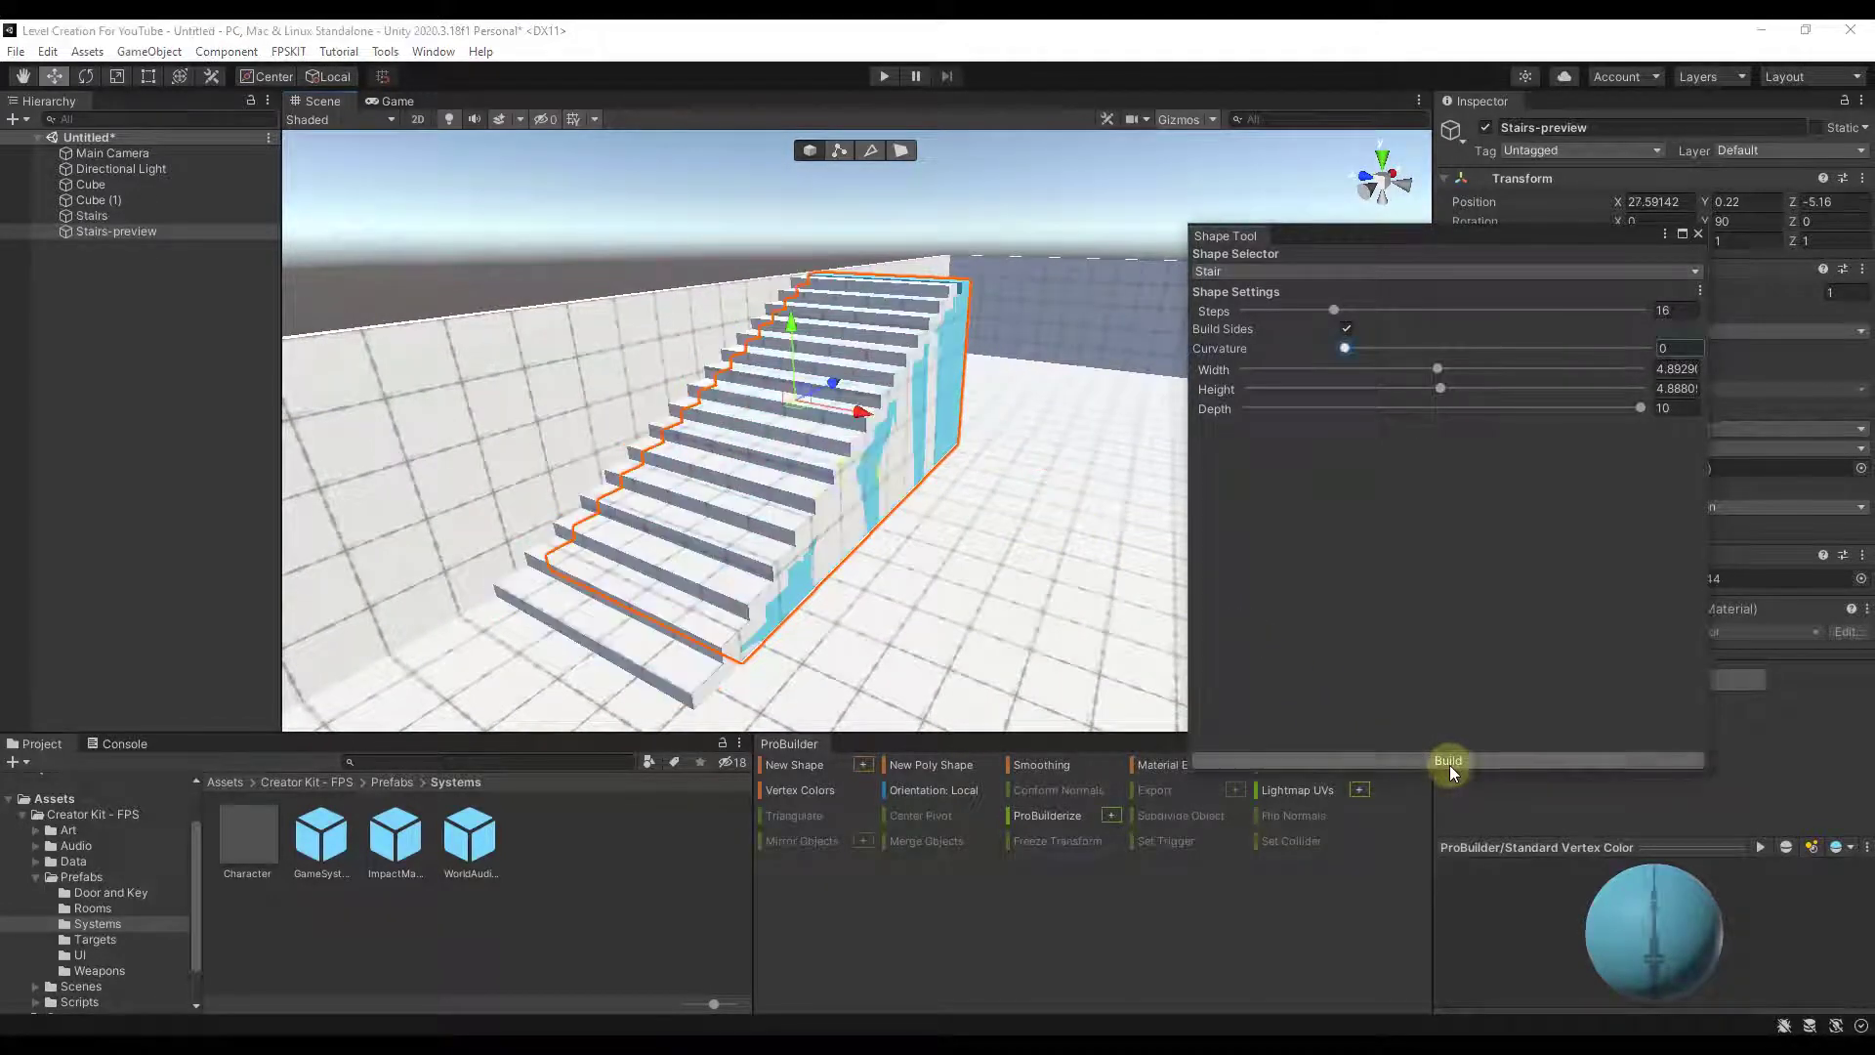
{"action": "right_click_drag", "start_coordinate": [1075, 452], "coordinate": [1257, 435]}
{"action": "mouse_move", "coordinate": [848, 519]}
{"action": "right_mouse_down"}
{"action": "mouse_move", "coordinate": [867, 519]}
{"action": "mouse_move", "coordinate": [842, 503]}
{"action": "right_mouse_up"}
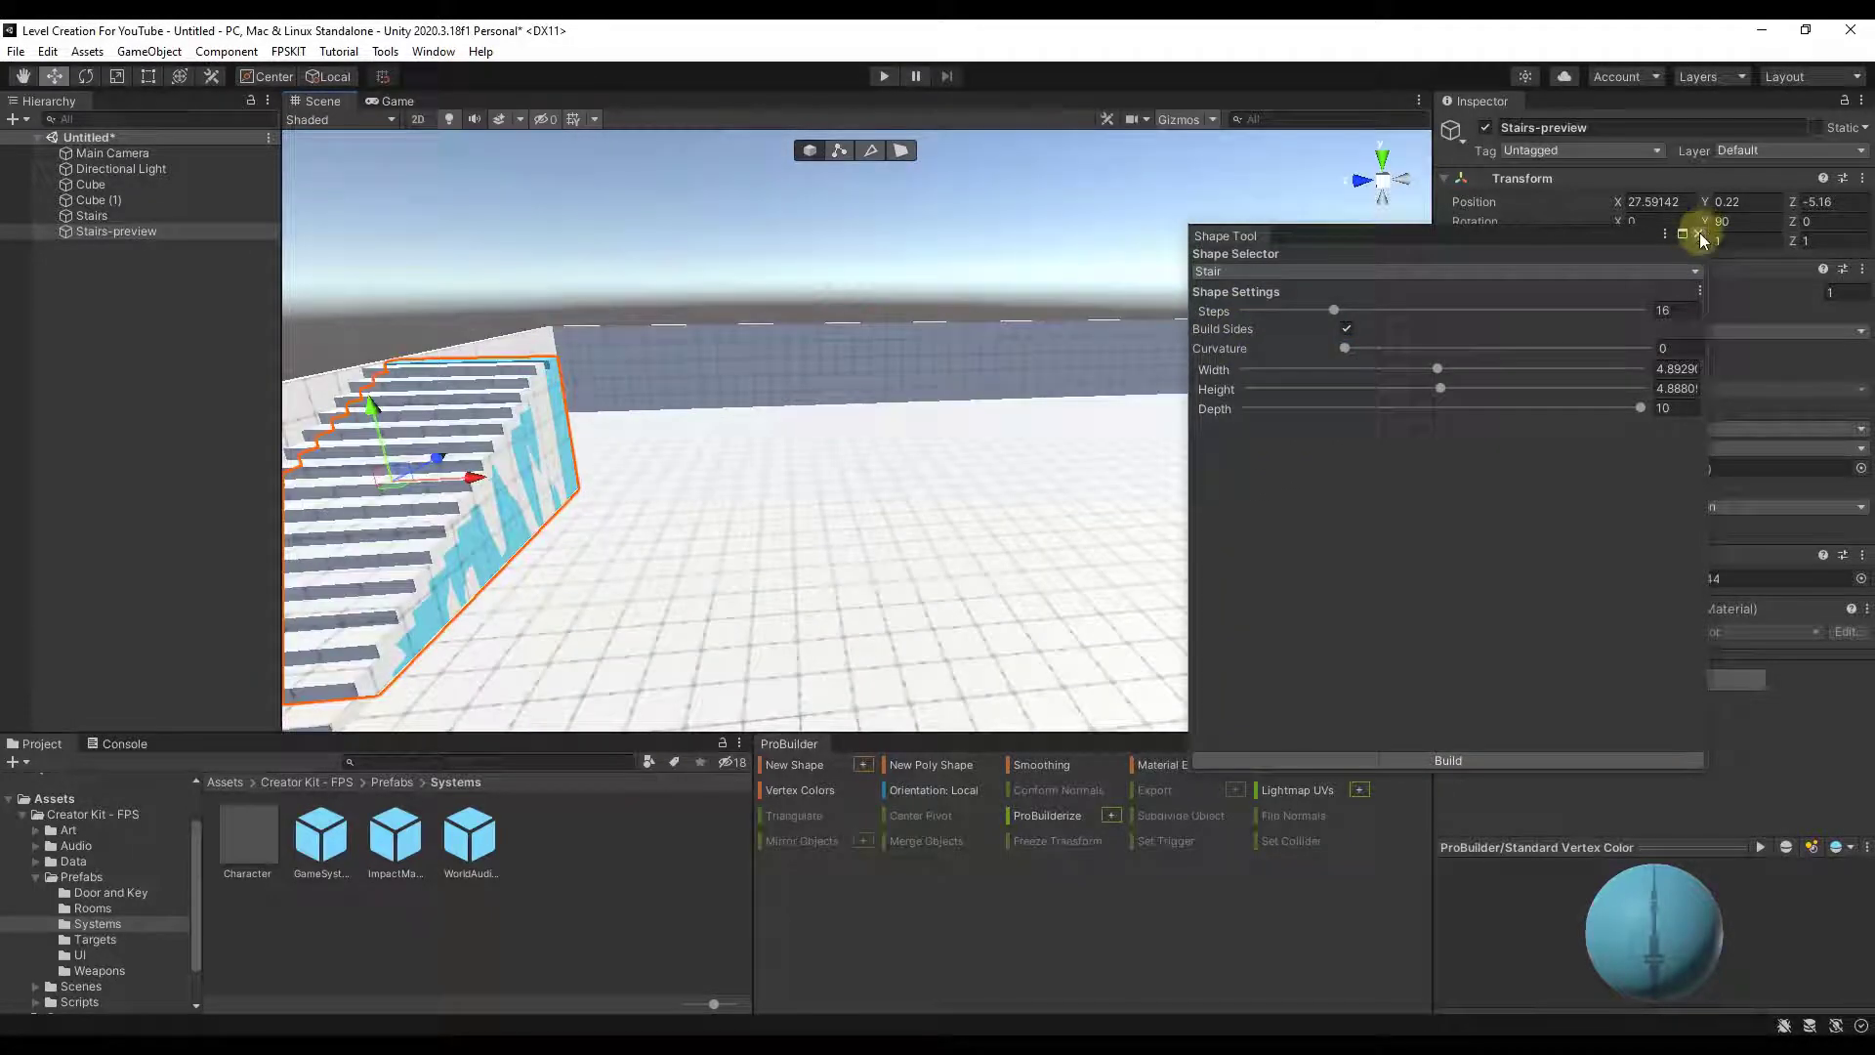
{"action": "left_click", "coordinate": [1700, 236]}
- Build a 5 by 1 by 5 cube on the floor and move its top face to make a slab about 0.4 high
{"action": "left_click_drag", "start_coordinate": [1156, 436], "coordinate": [1036, 475], "text": "alt"}
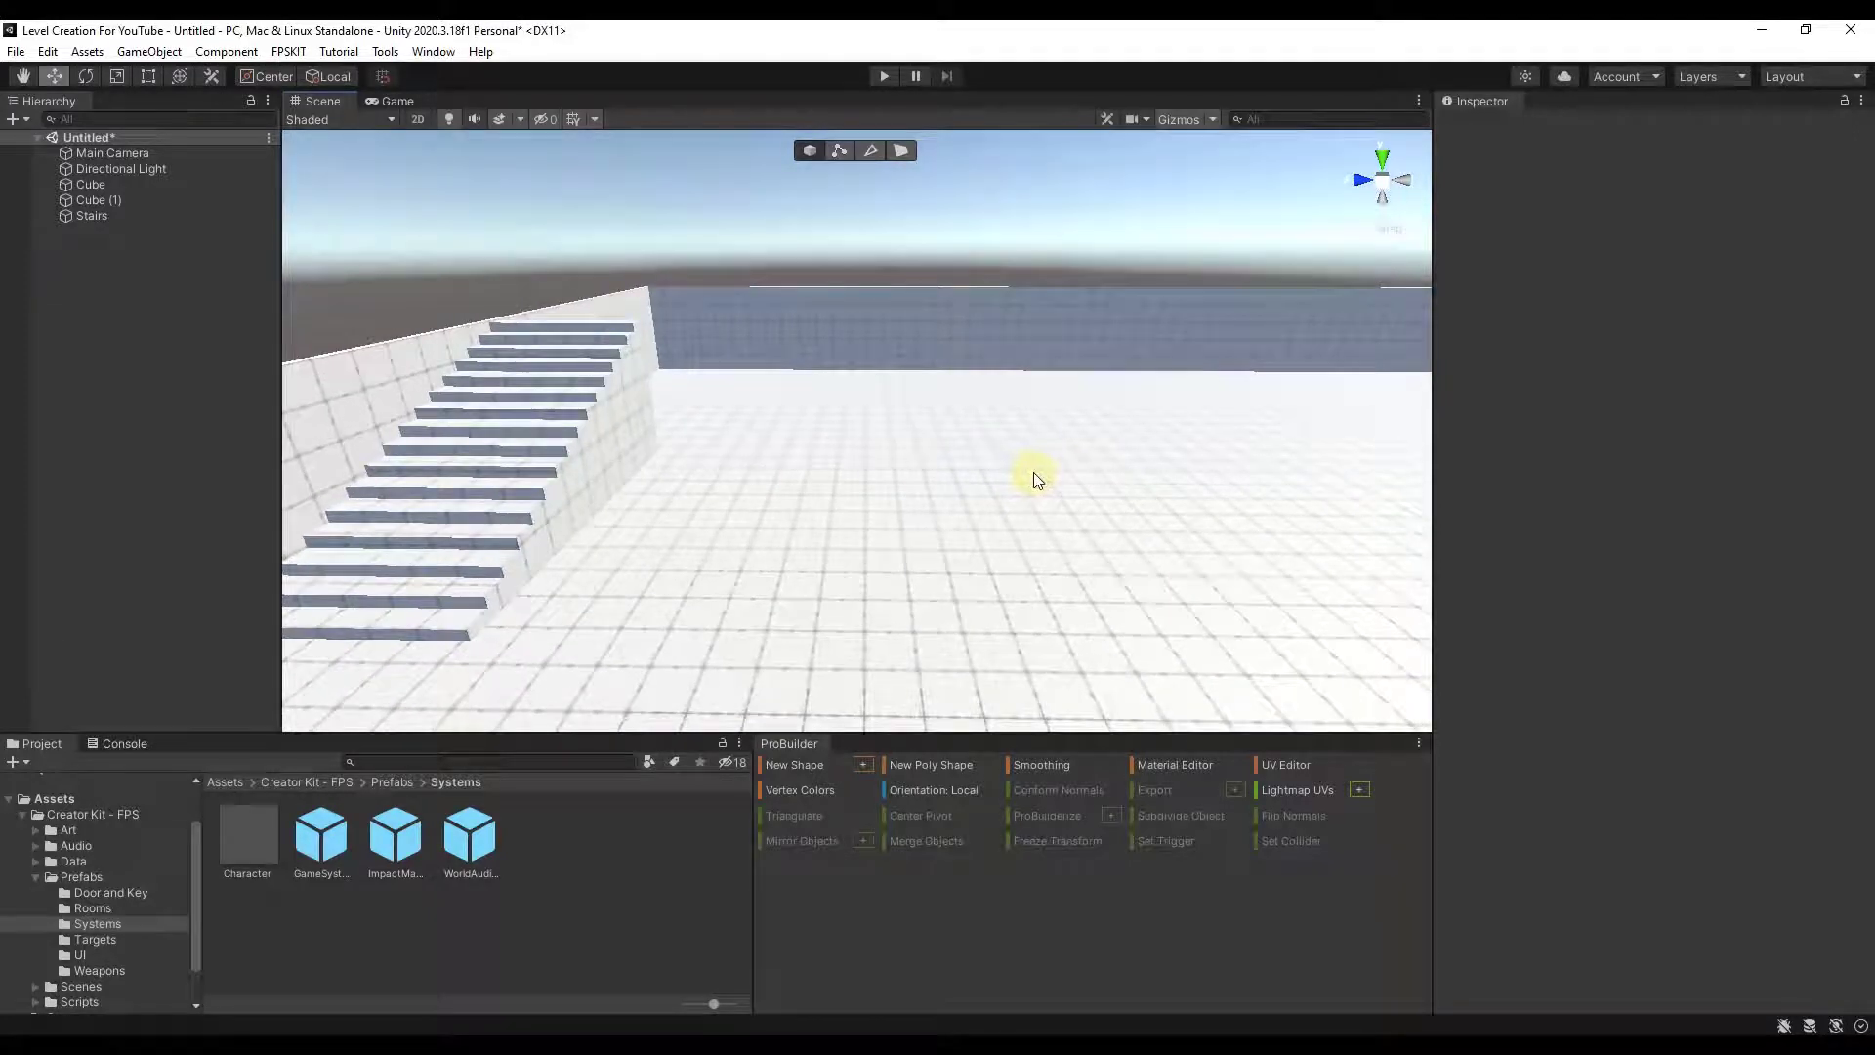
{"action": "left_click_drag", "start_coordinate": [867, 436], "coordinate": [765, 436], "text": "alt"}
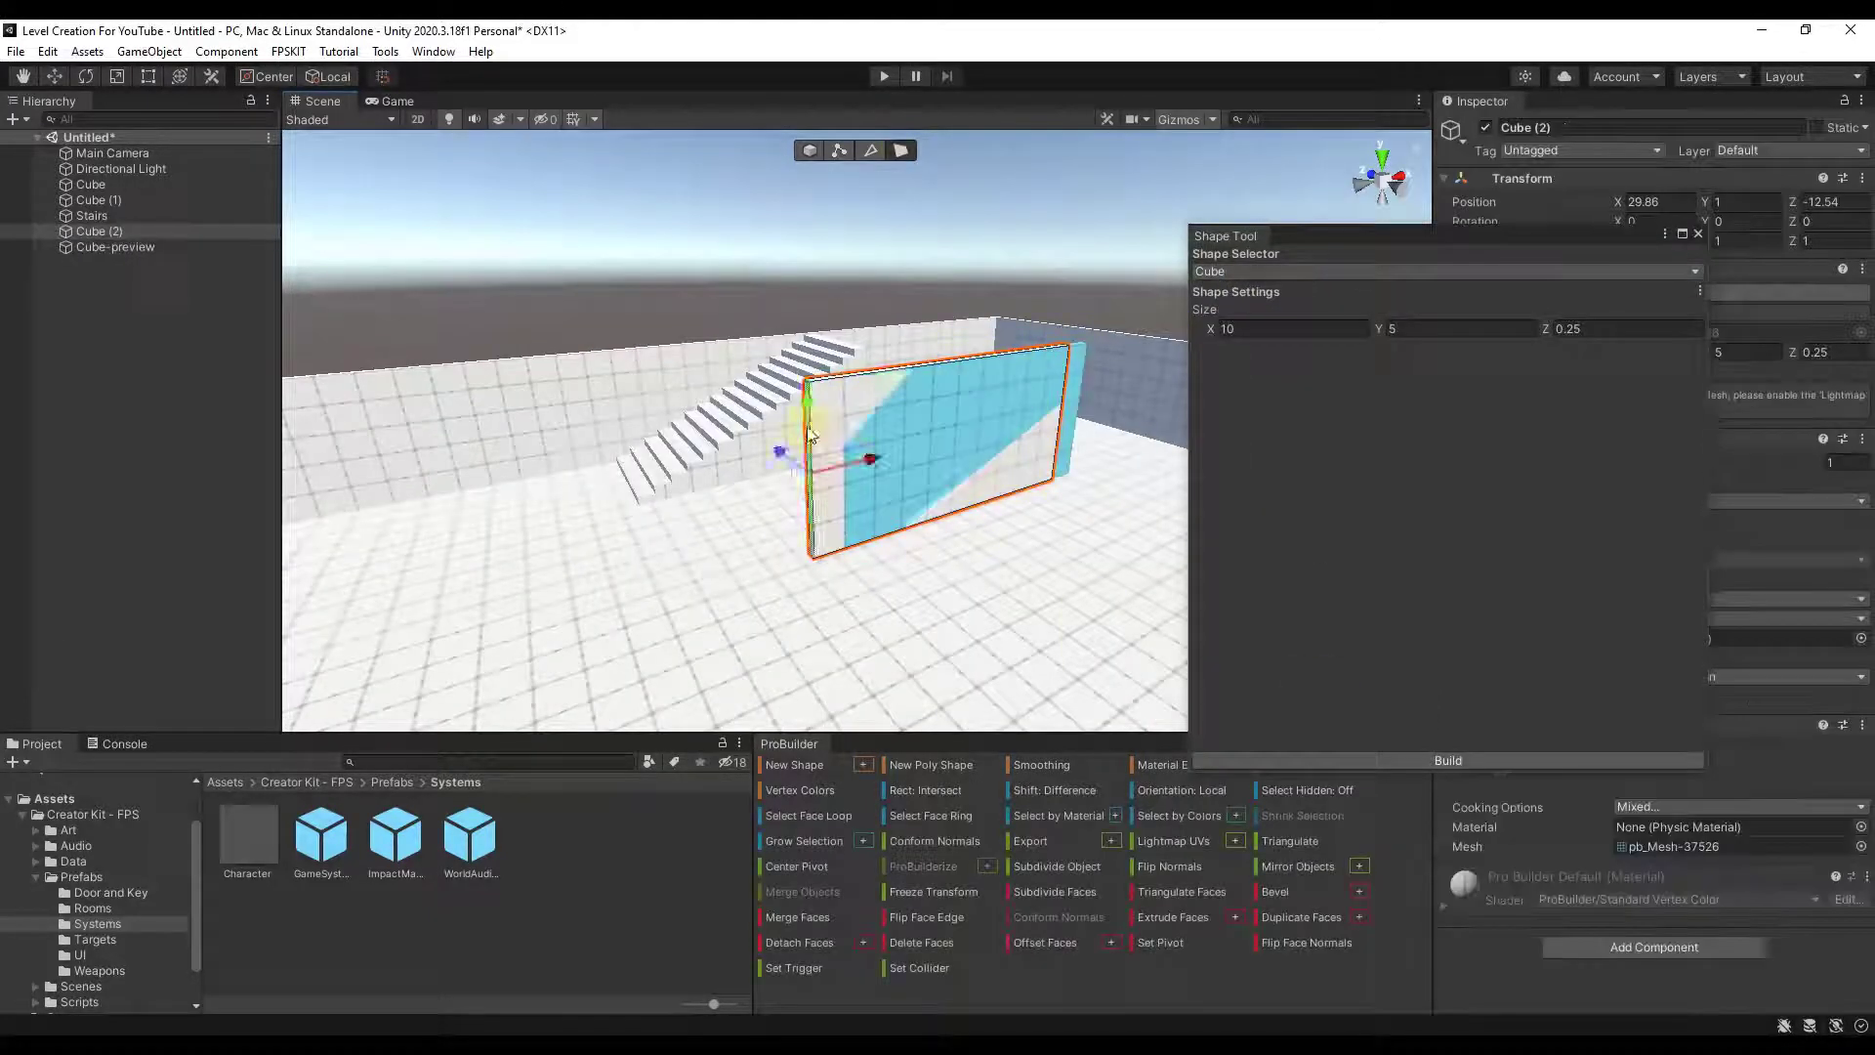
{"action": "left_click_drag", "start_coordinate": [661, 603], "coordinate": [925, 603], "text": "alt"}
{"action": "left_click", "coordinate": [1339, 328]}
{"action": "type", "text": "5"}
{"action": "key", "text": "Tab"}
{"action": "type", "text": "1"}
{"action": "key", "text": "Tab"}
{"action": "type", "text": "5"}
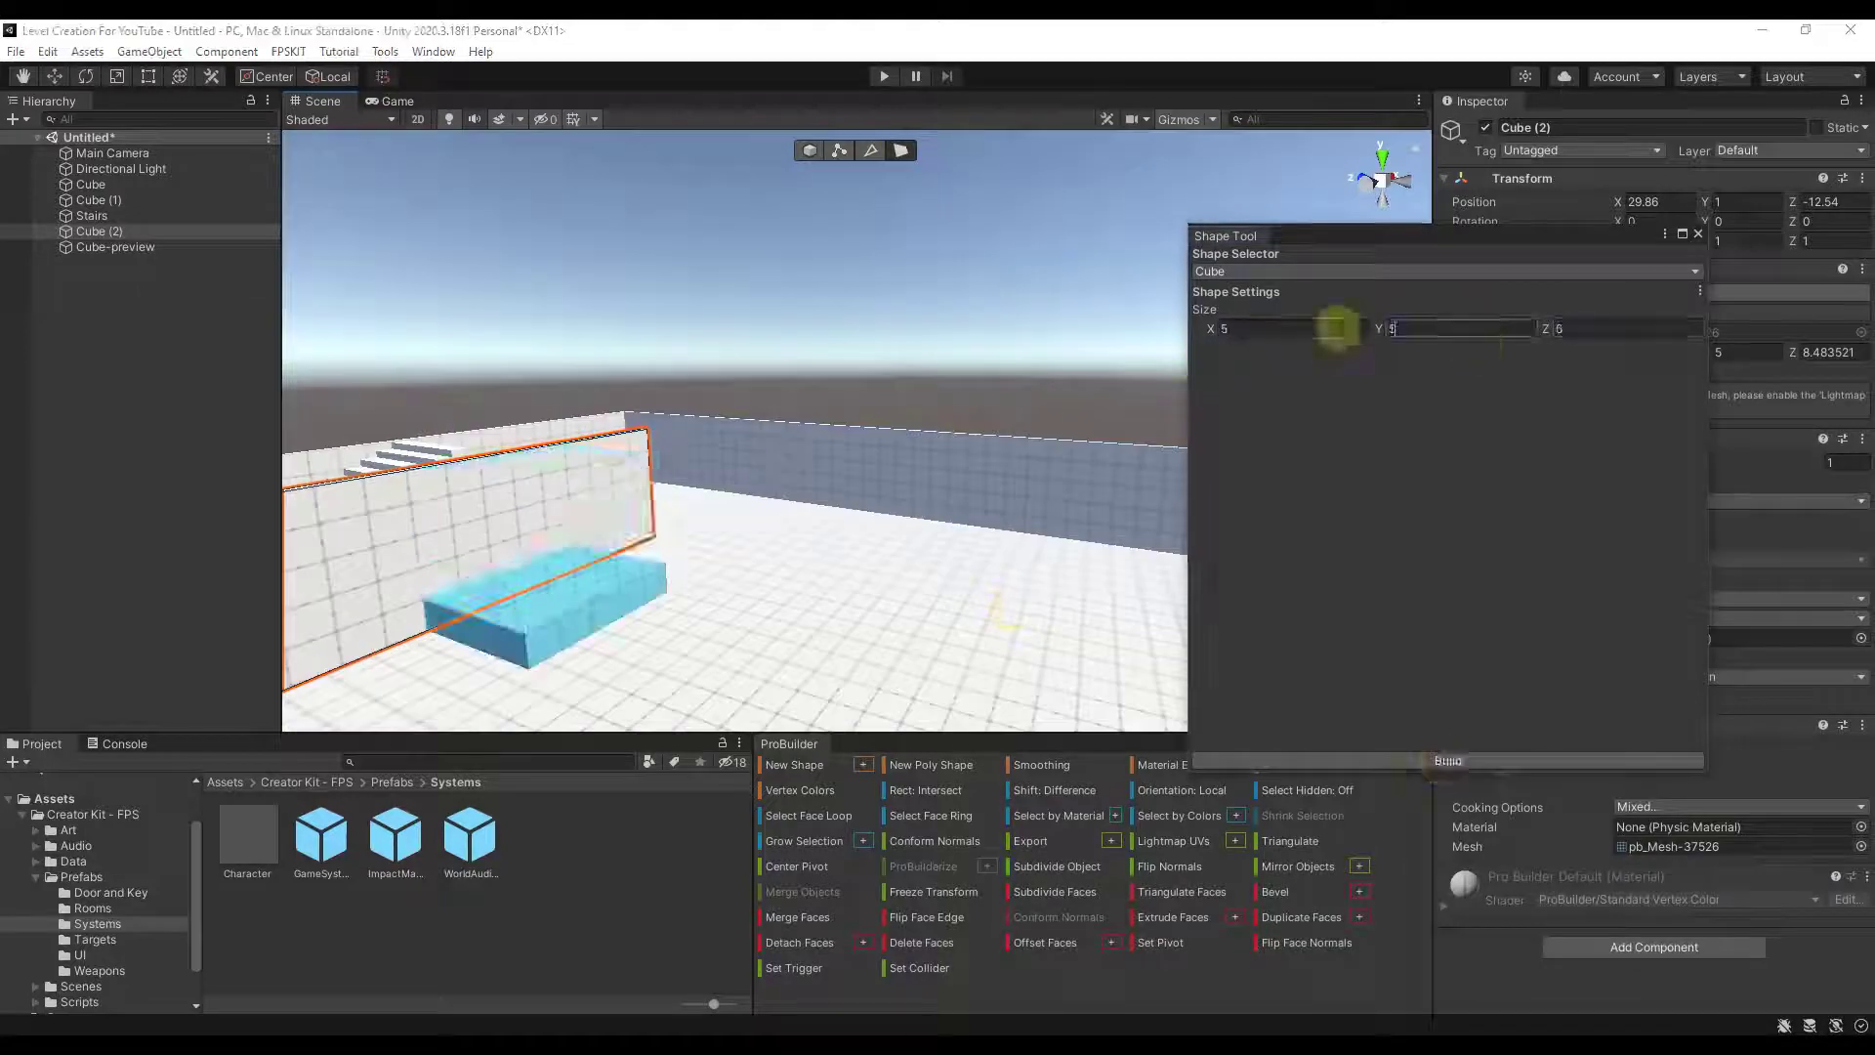
{"action": "left_click", "coordinate": [1447, 760]}
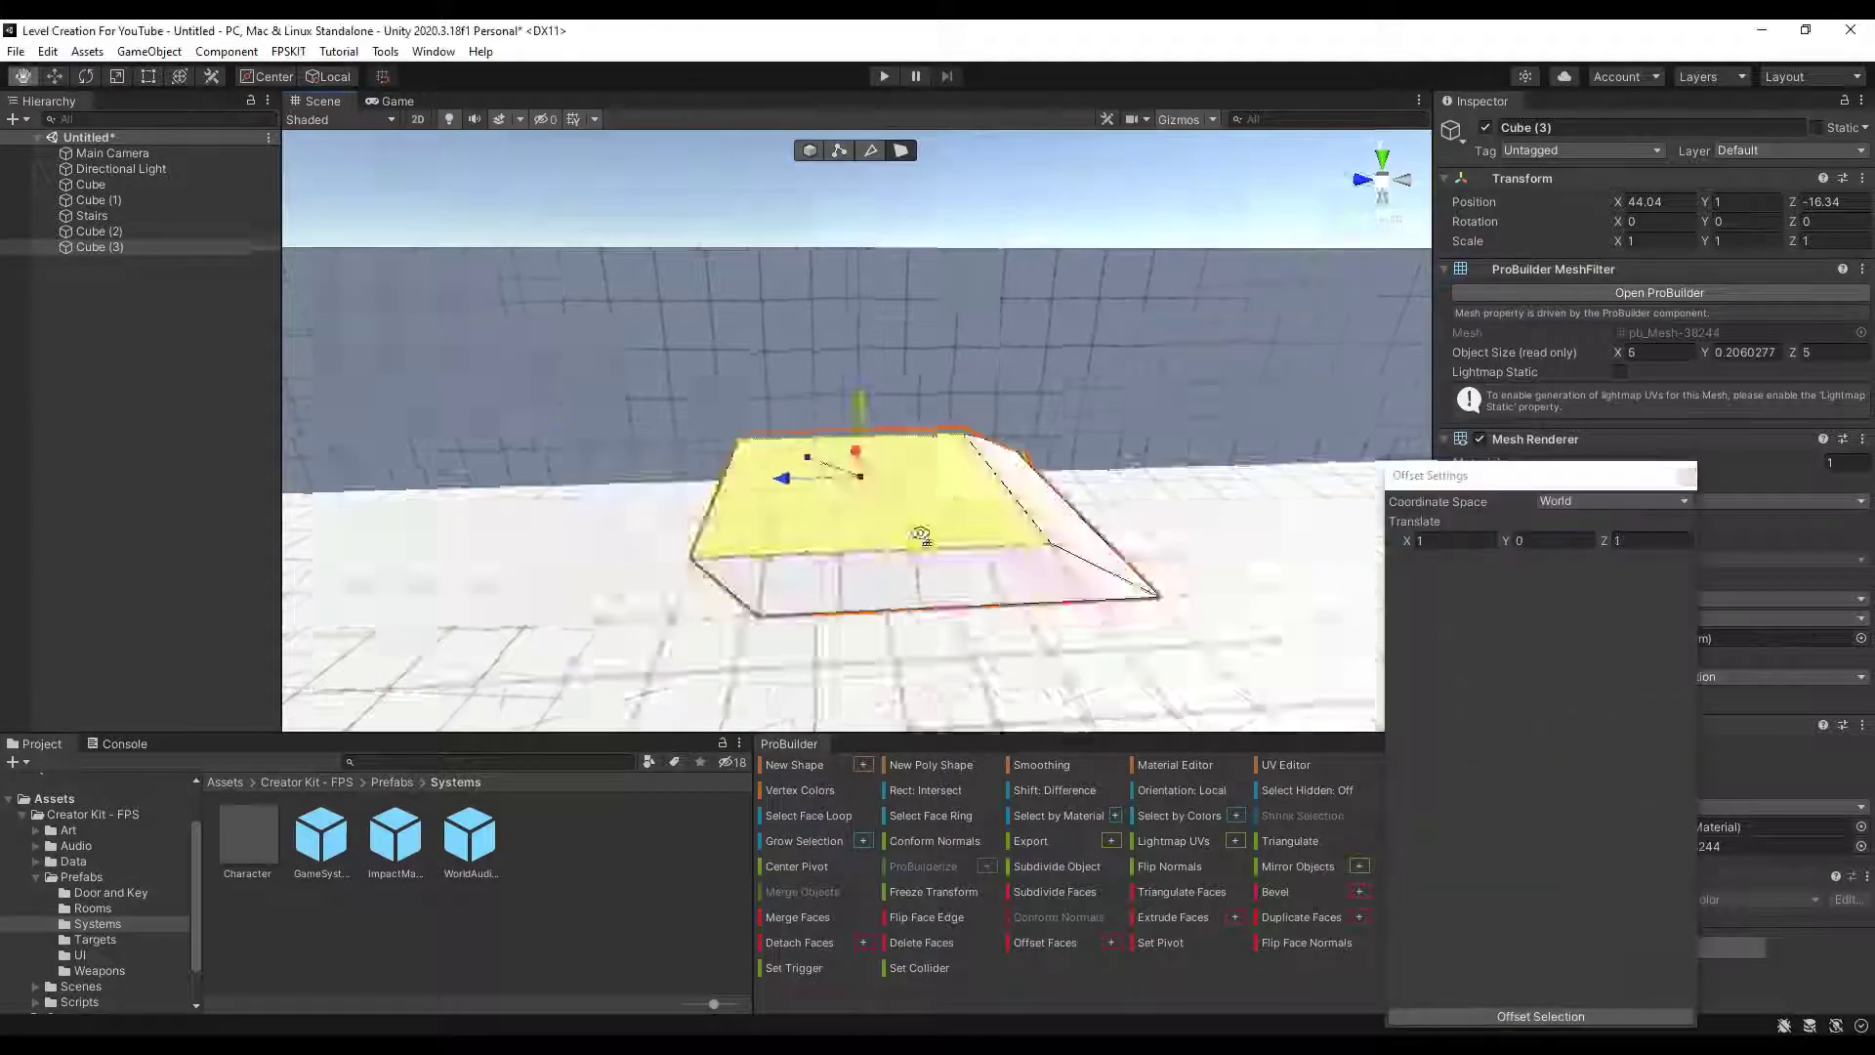
{"action": "left_click", "coordinate": [1624, 503]}
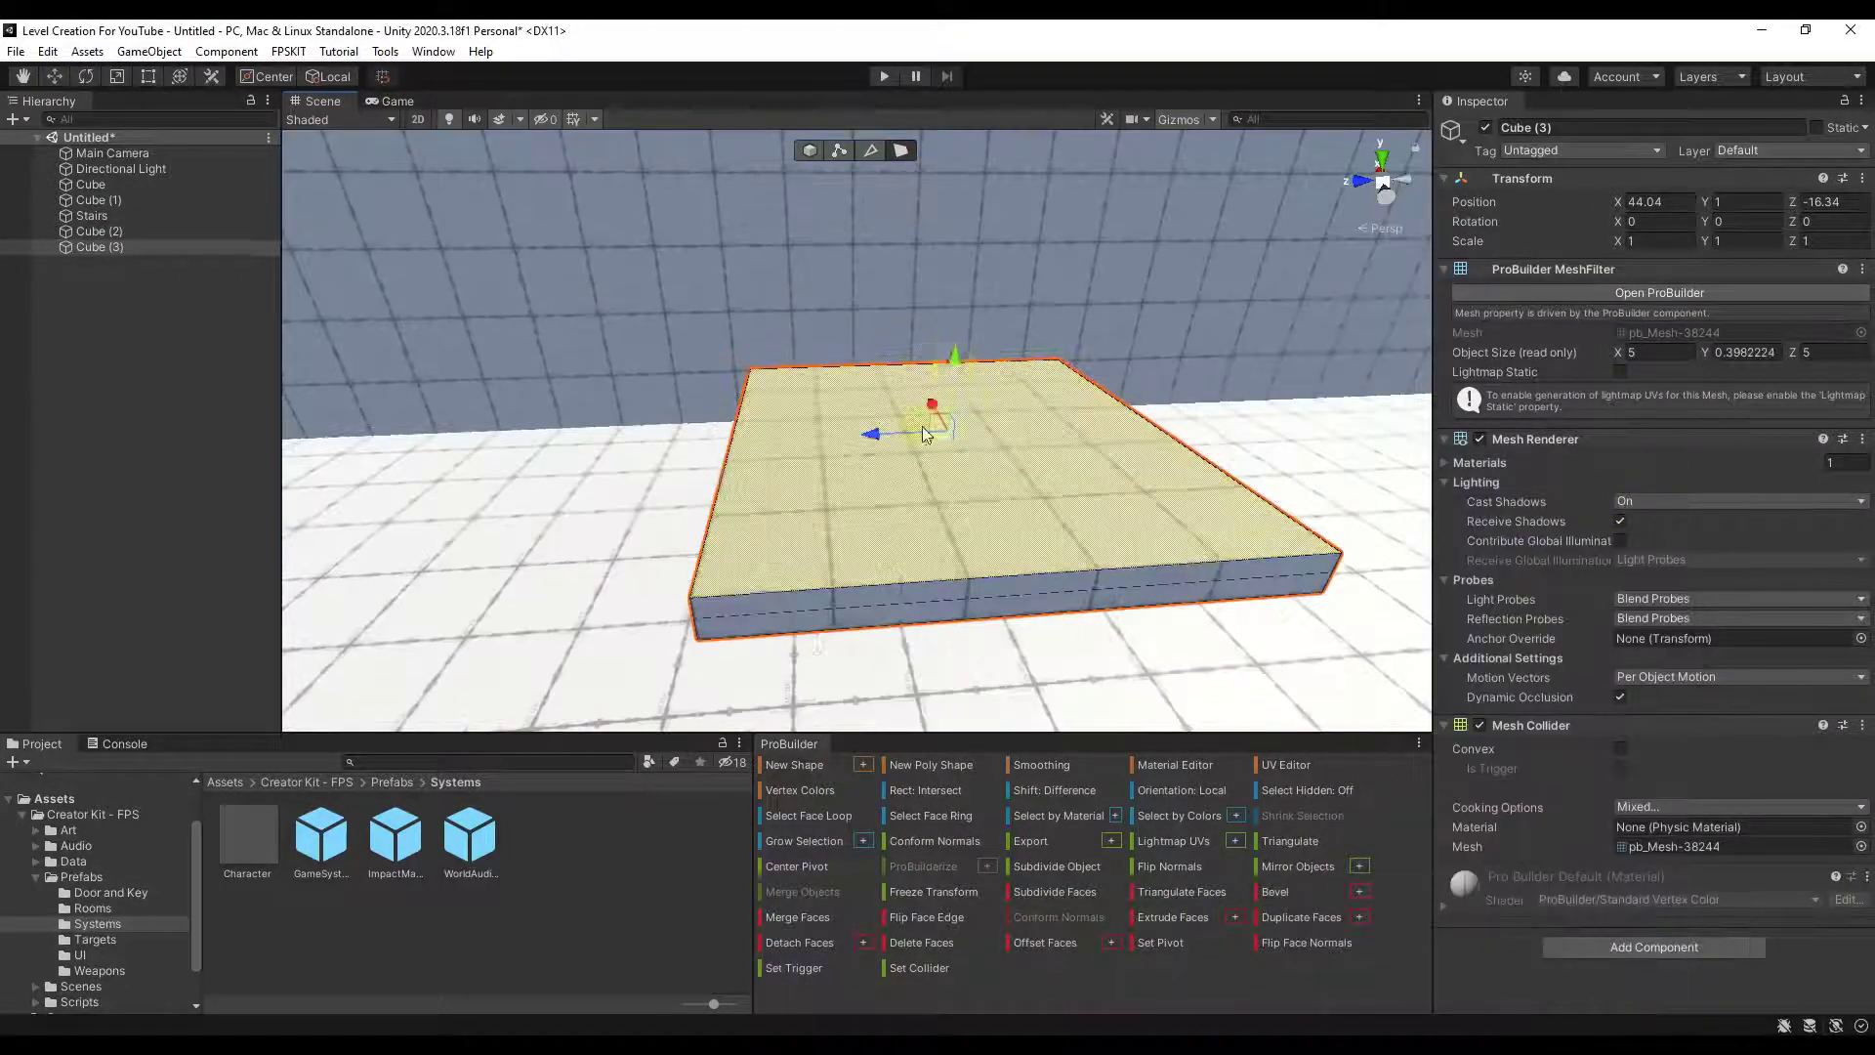
- Add a 0.25 by 1 by 5 cube beside the slab and lengthen it along Z to about 16.57 as a low wall
{"action": "right_click_drag", "start_coordinate": [932, 415], "coordinate": [420, 377]}
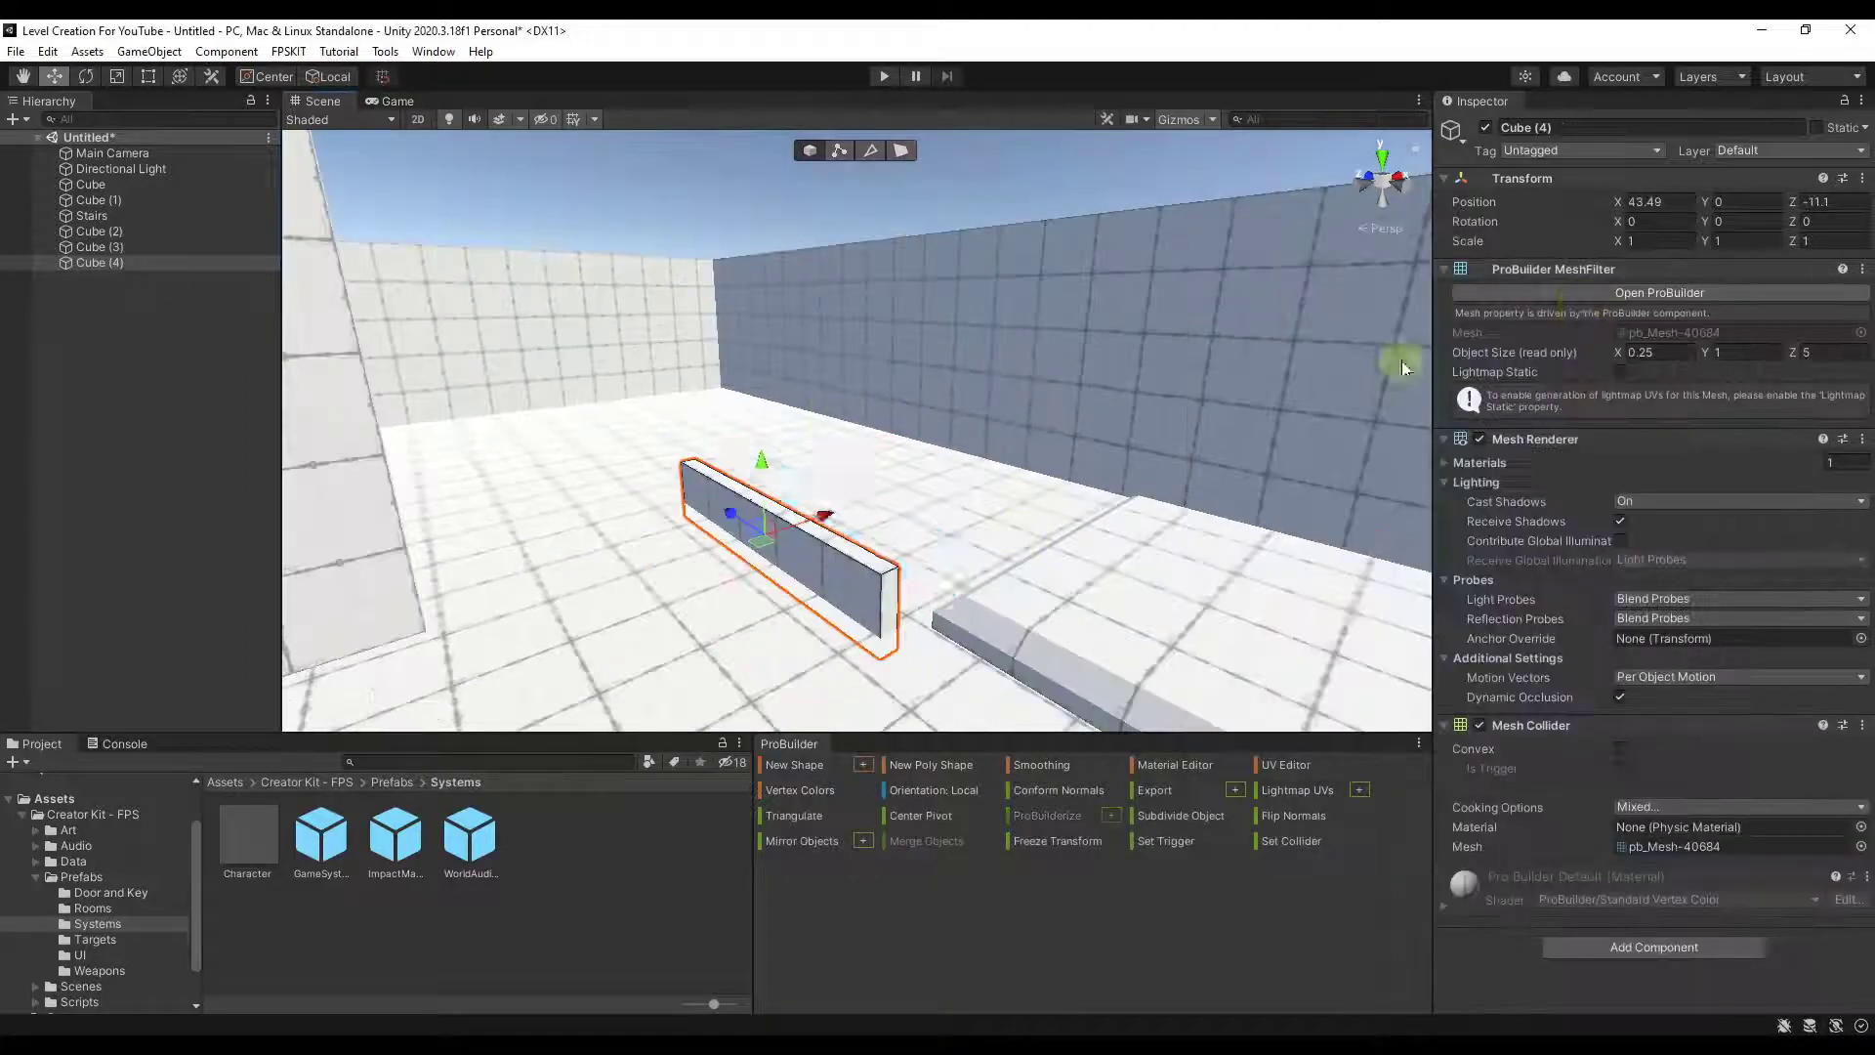
{"action": "right_click_drag", "start_coordinate": [934, 527], "coordinate": [741, 502]}
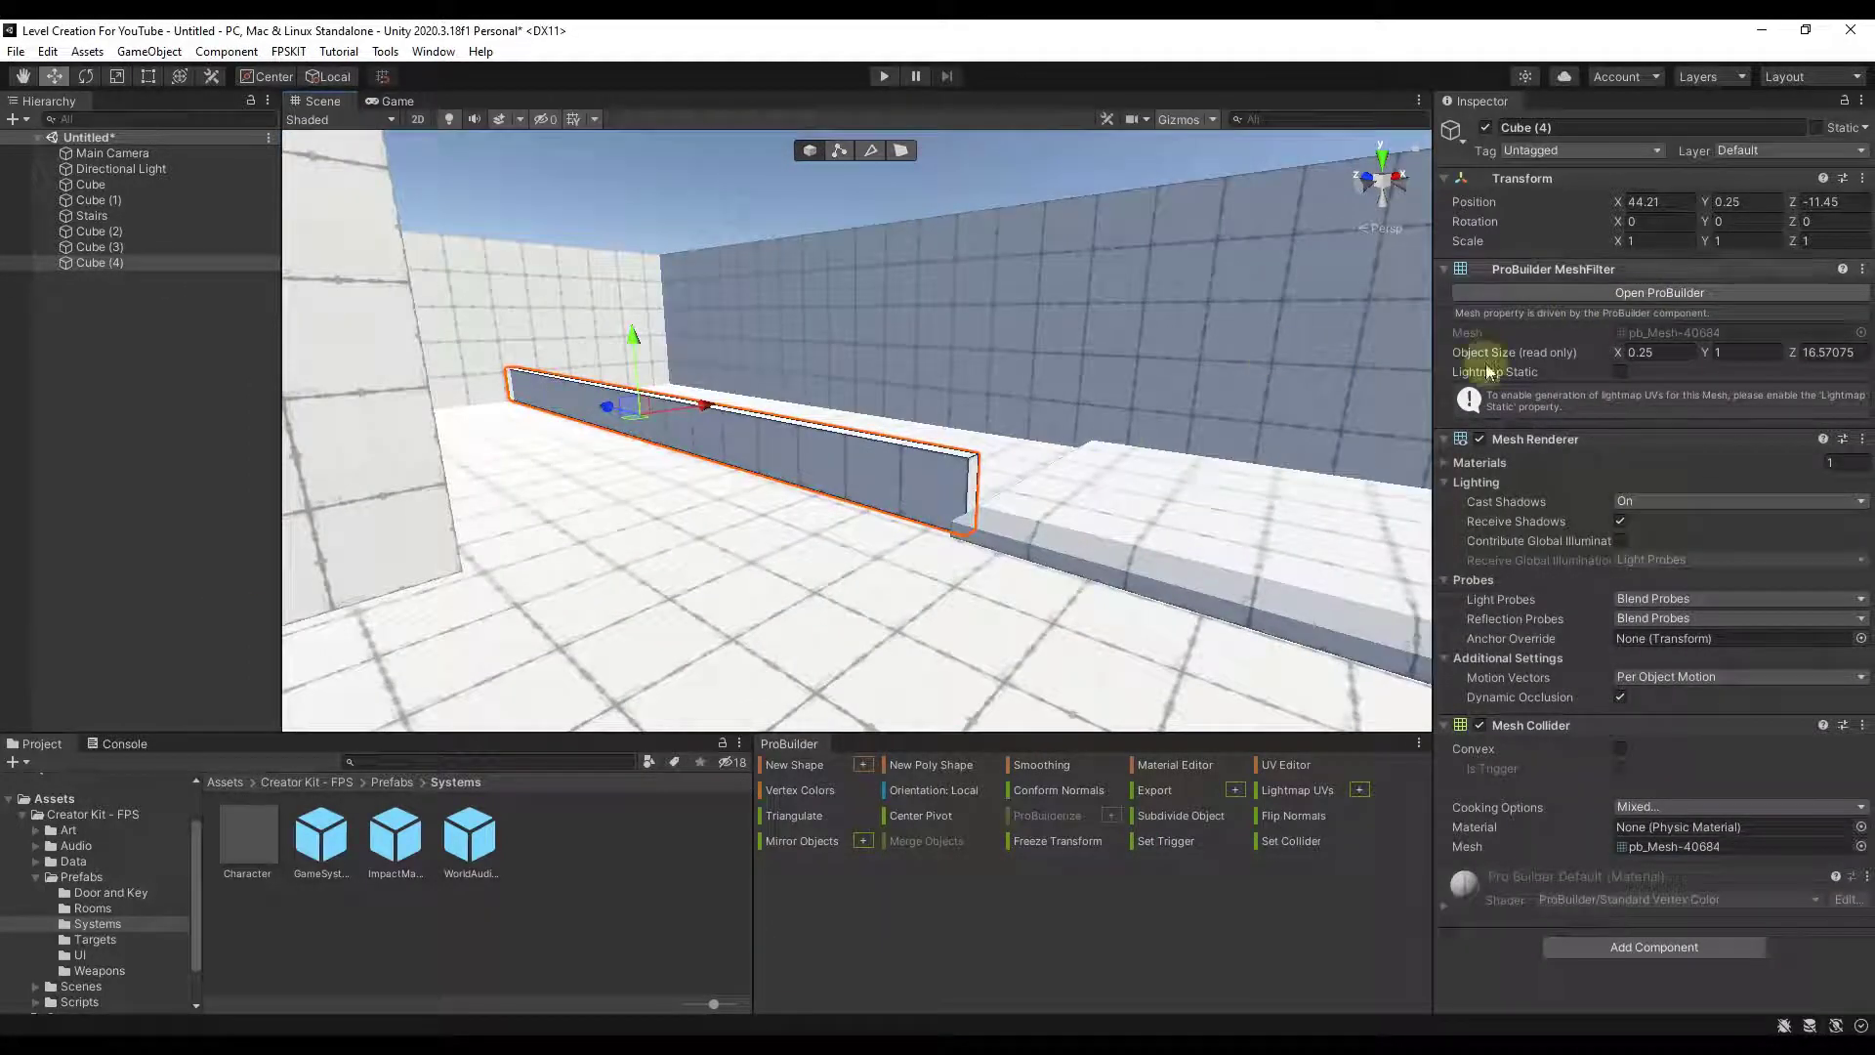
{"action": "right_click_drag", "start_coordinate": [1177, 406], "coordinate": [1126, 408]}
{"action": "left_click_drag", "start_coordinate": [1129, 411], "coordinate": [1104, 454], "text": "alt"}
{"action": "right_click_drag", "start_coordinate": [1103, 453], "coordinate": [1124, 440]}
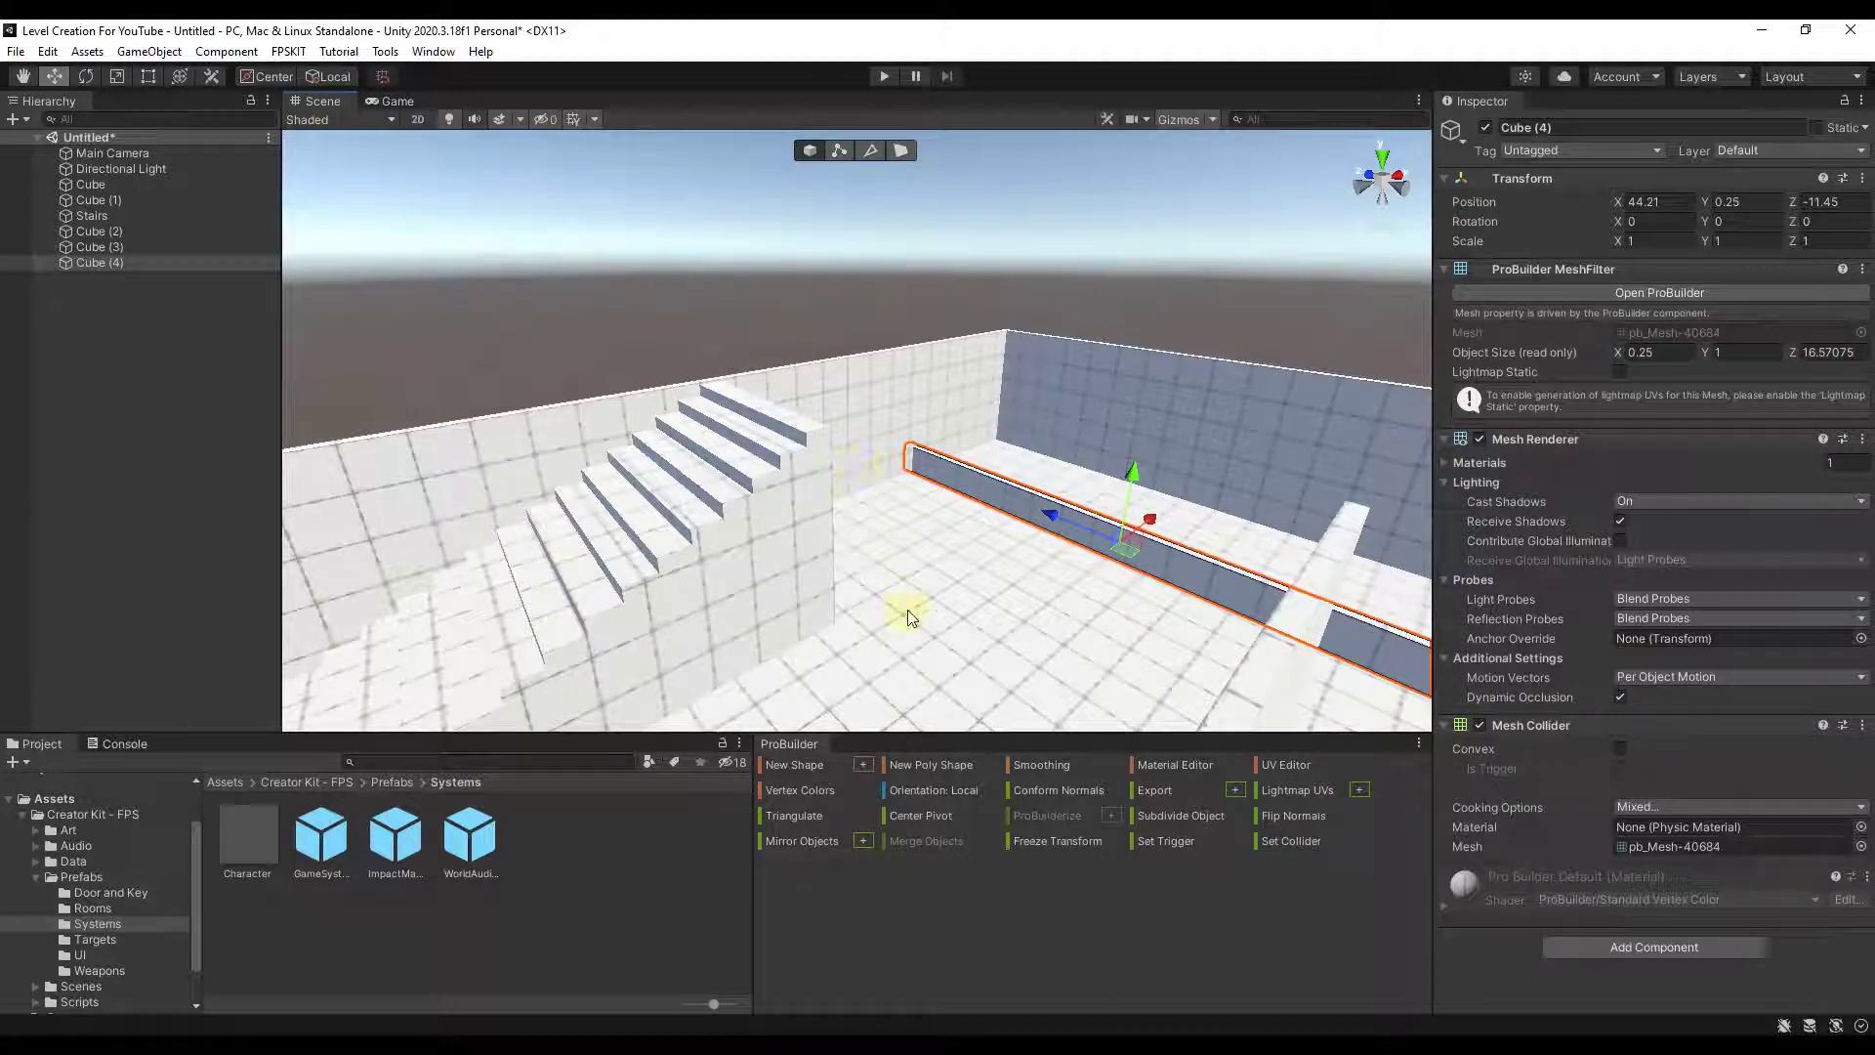
- Build a 10 by 0.25 by 10 cube as a platform beyond the stairs and close the shape settings
{"action": "left_click", "coordinate": [863, 765]}
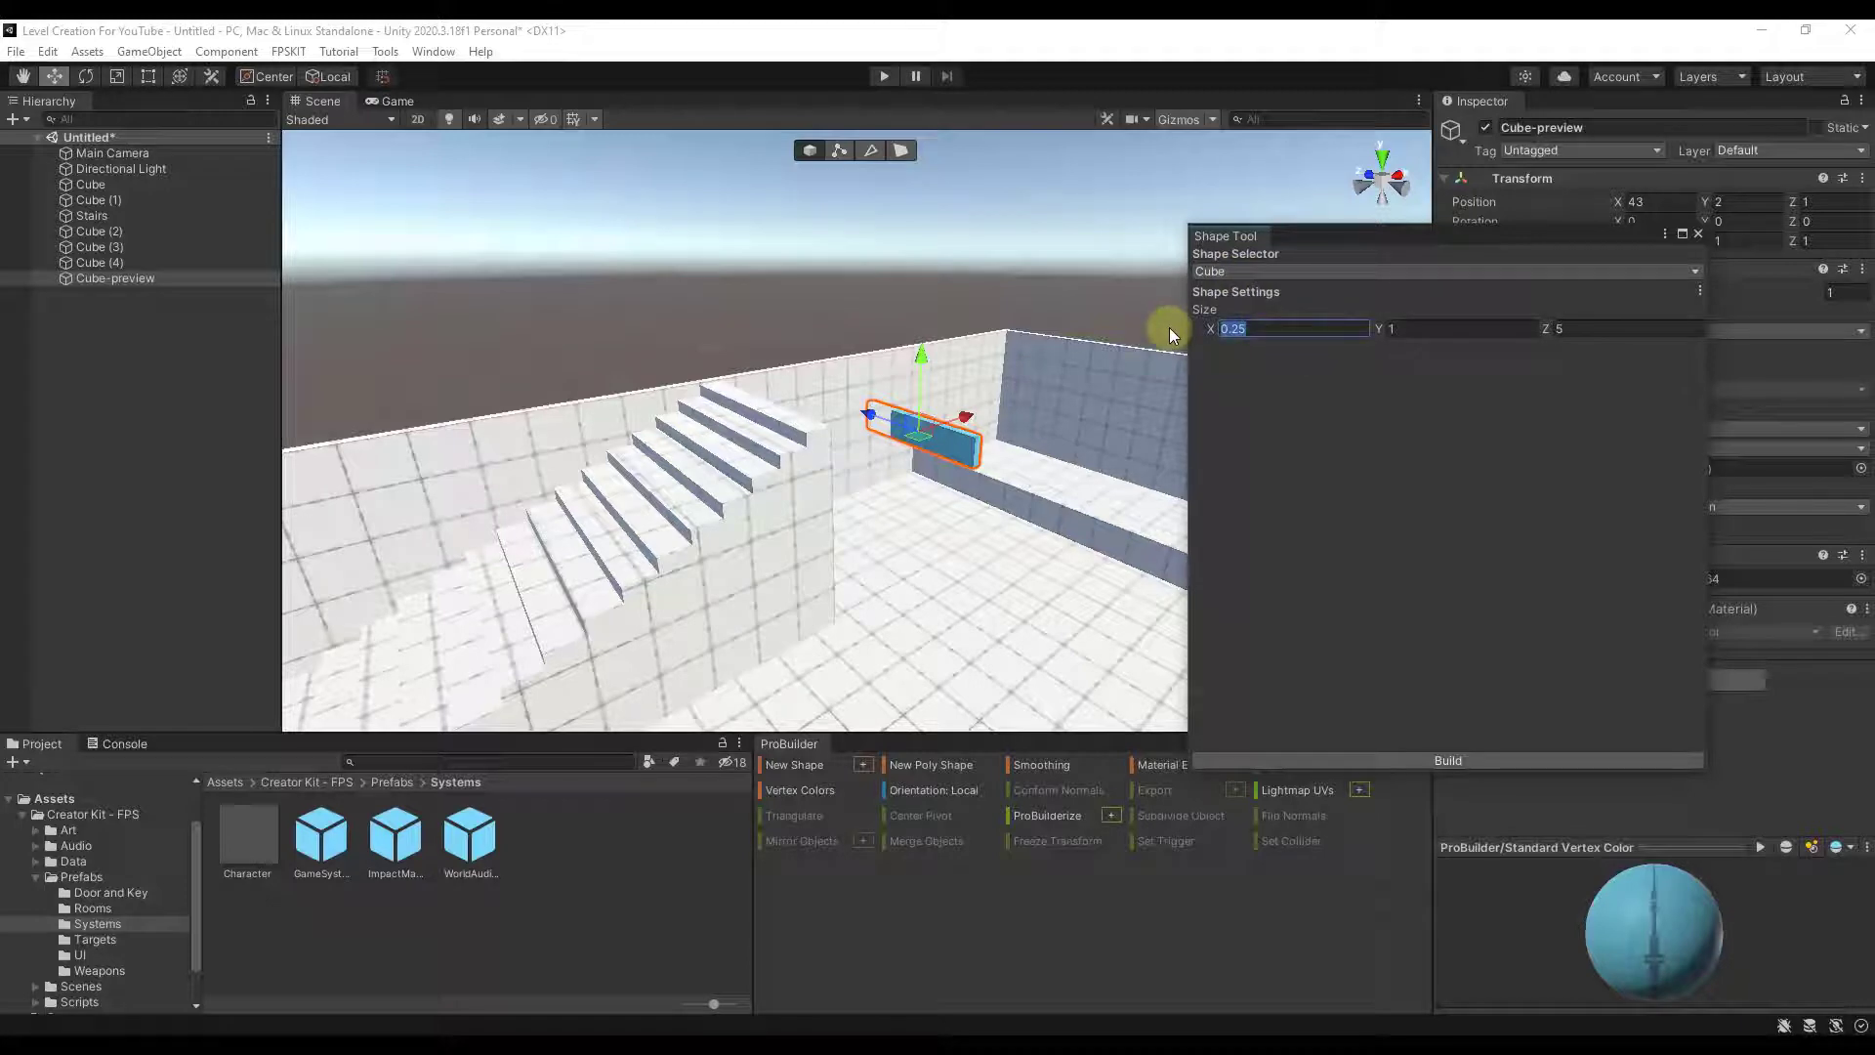
{"action": "type", "text": "10"}
{"action": "key", "text": "Tab"}
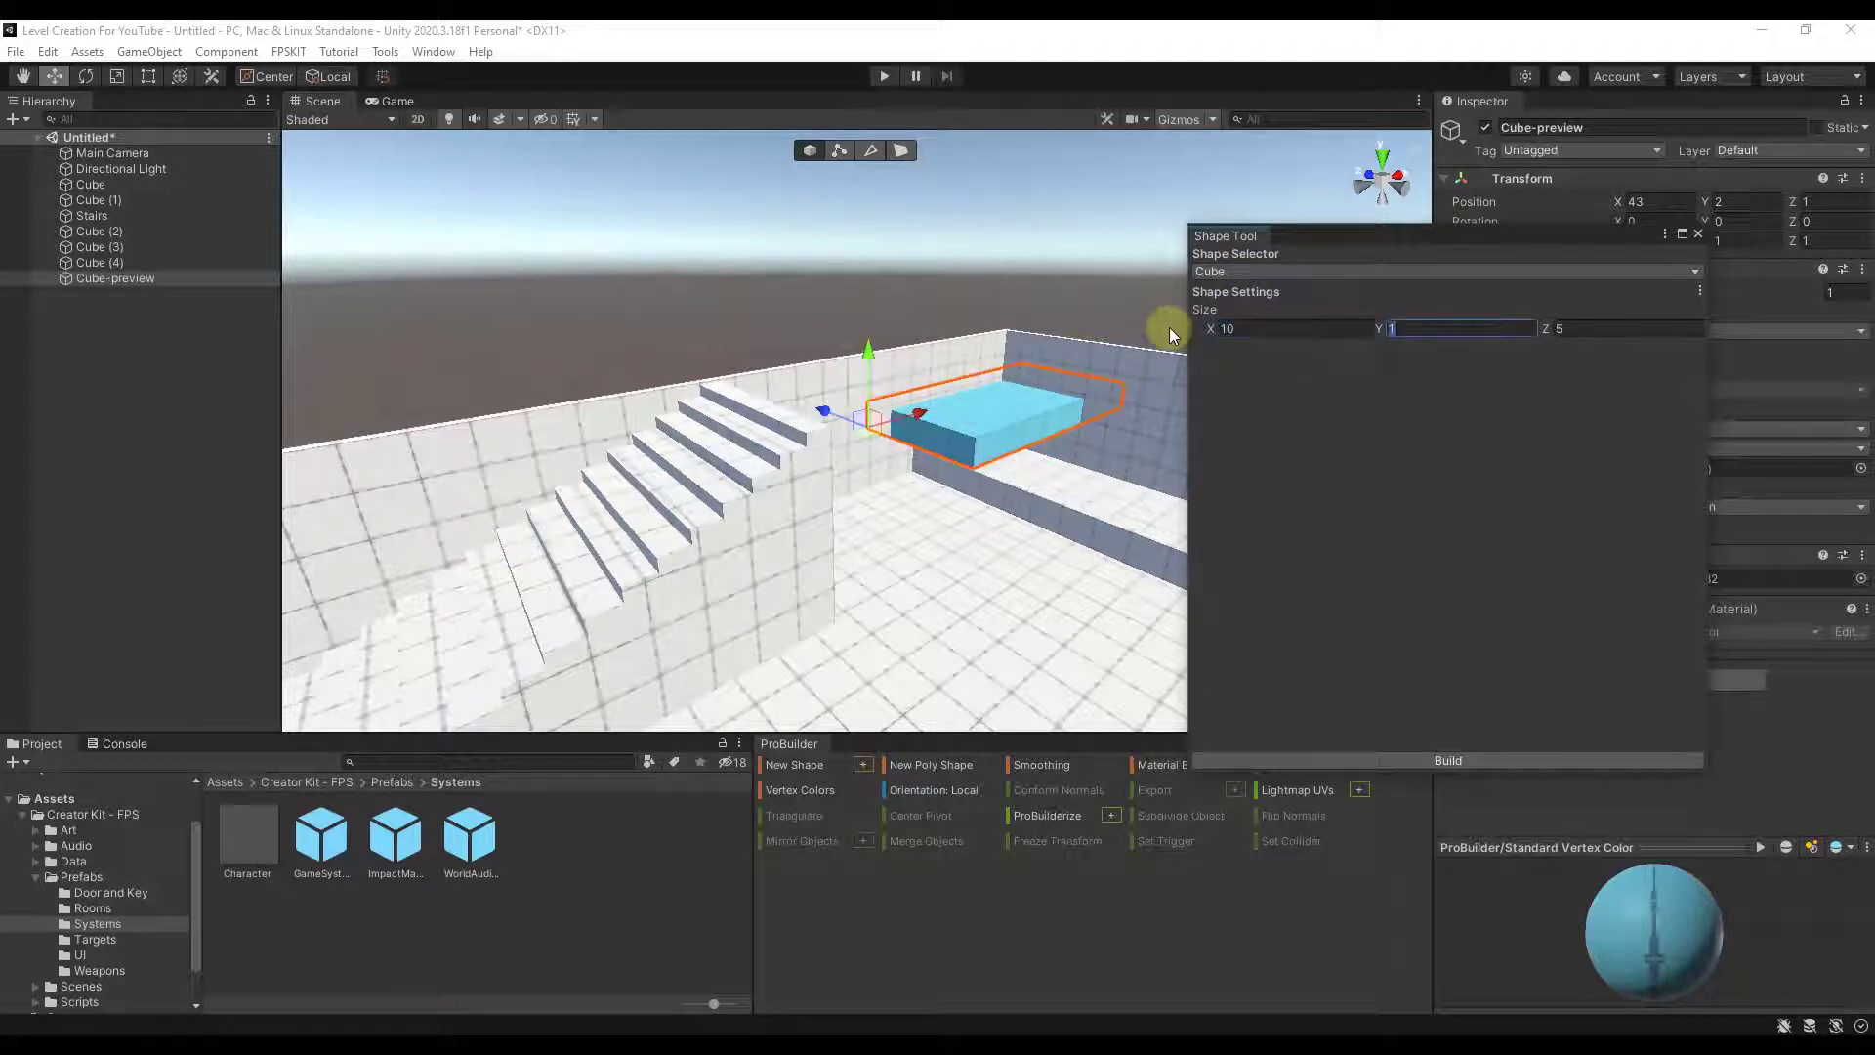
{"action": "type", "text": "0.25"}
{"action": "key", "text": "Tab"}
{"action": "type", "text": "10"}
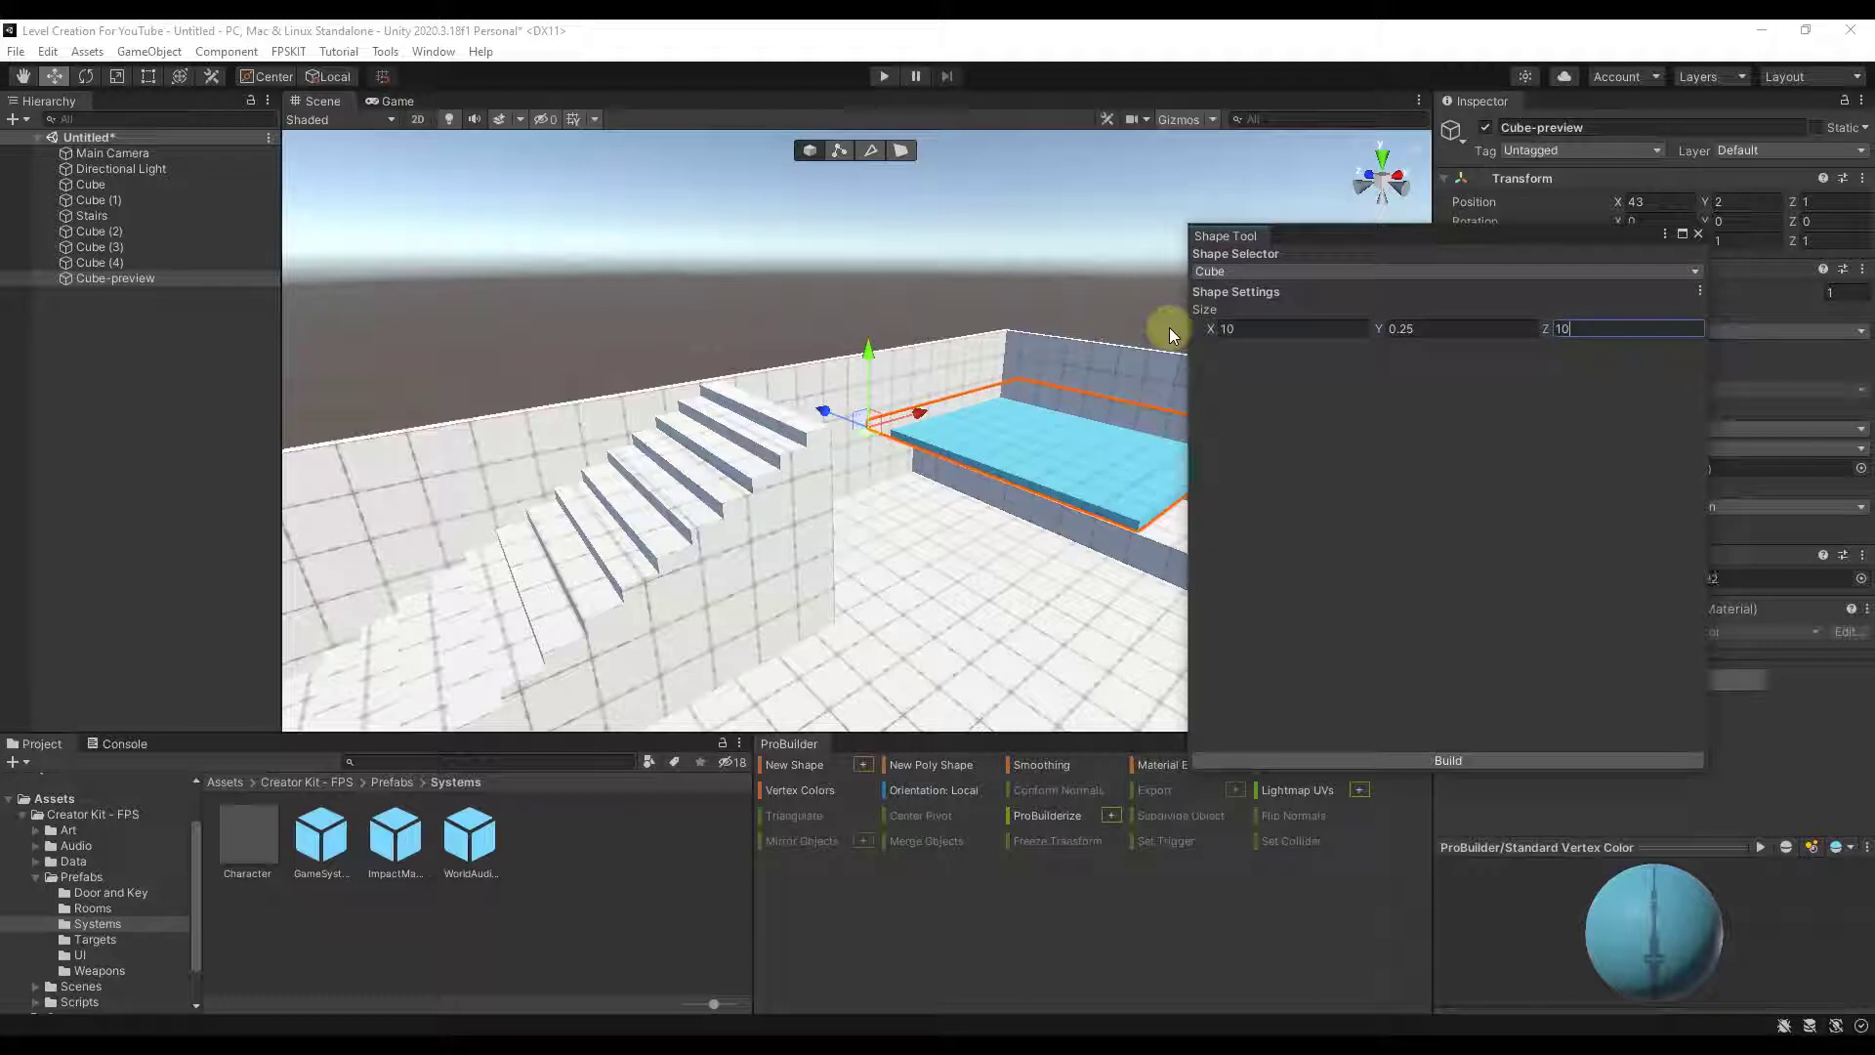
{"action": "left_click", "coordinate": [1464, 761]}
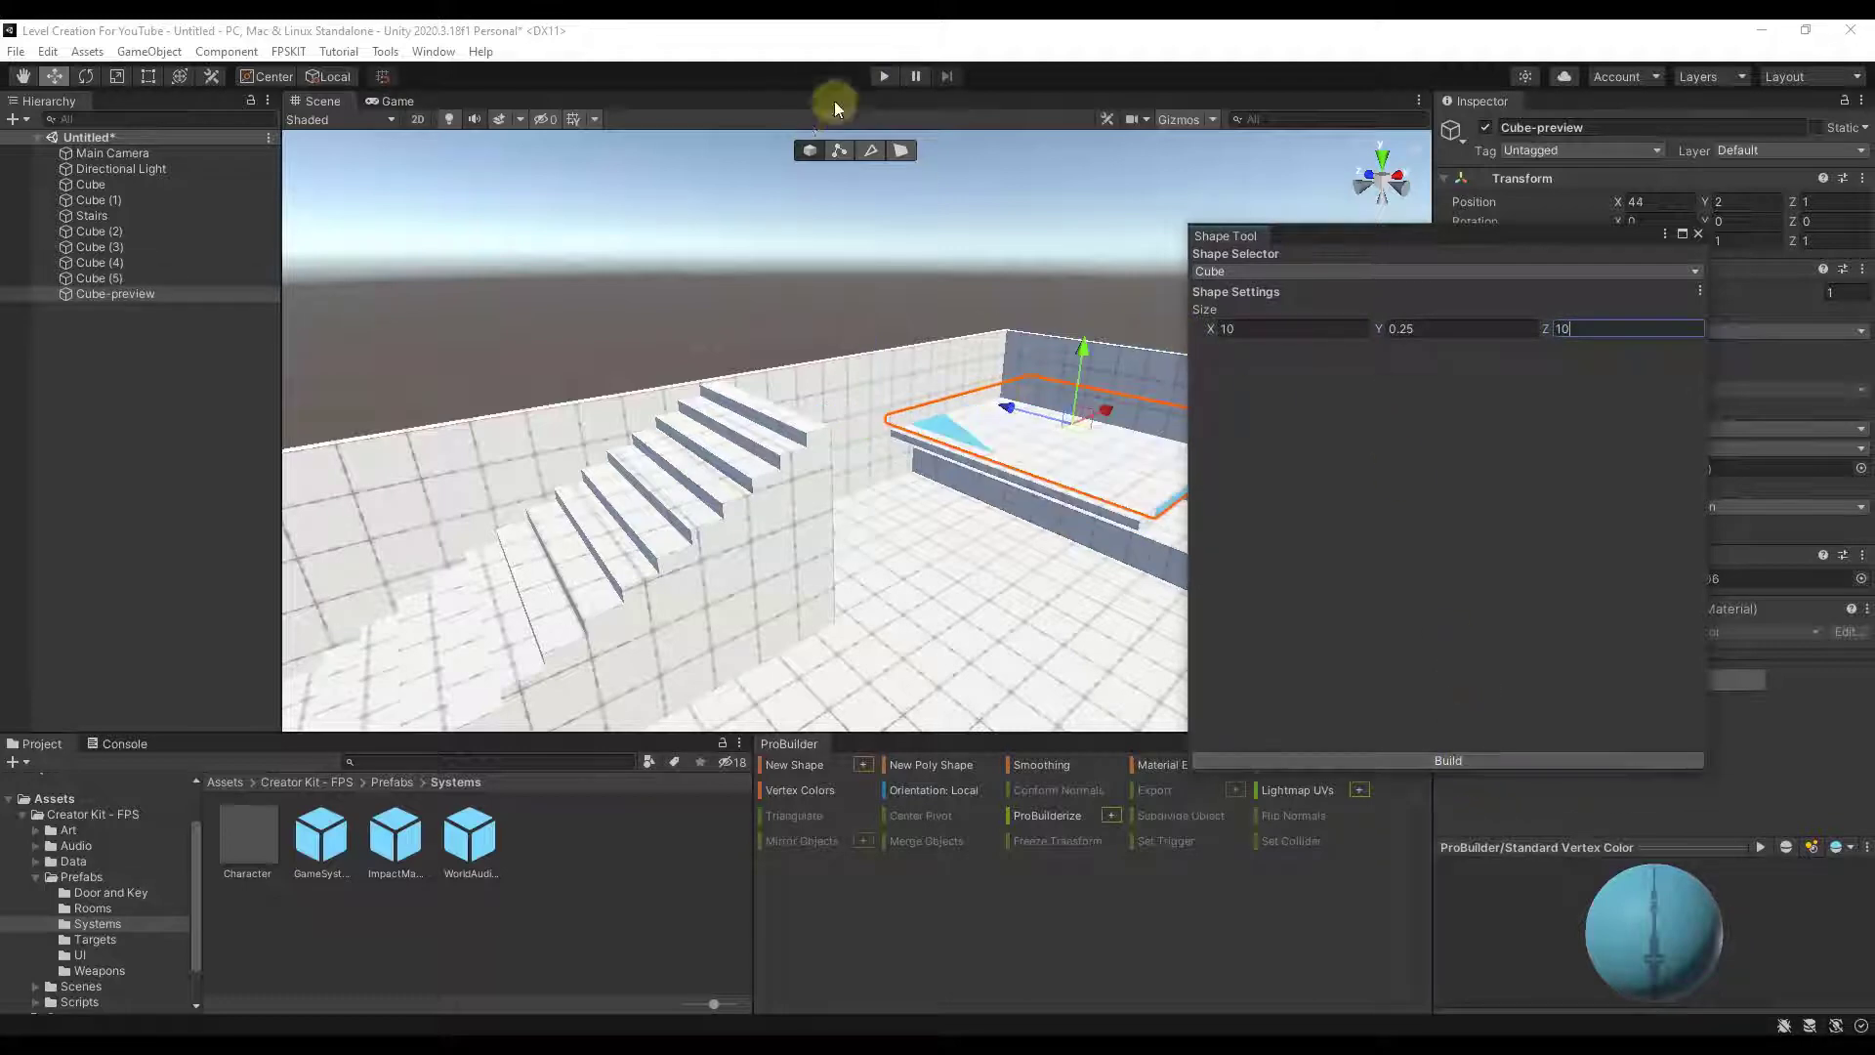
{"action": "left_click", "coordinate": [1697, 236]}
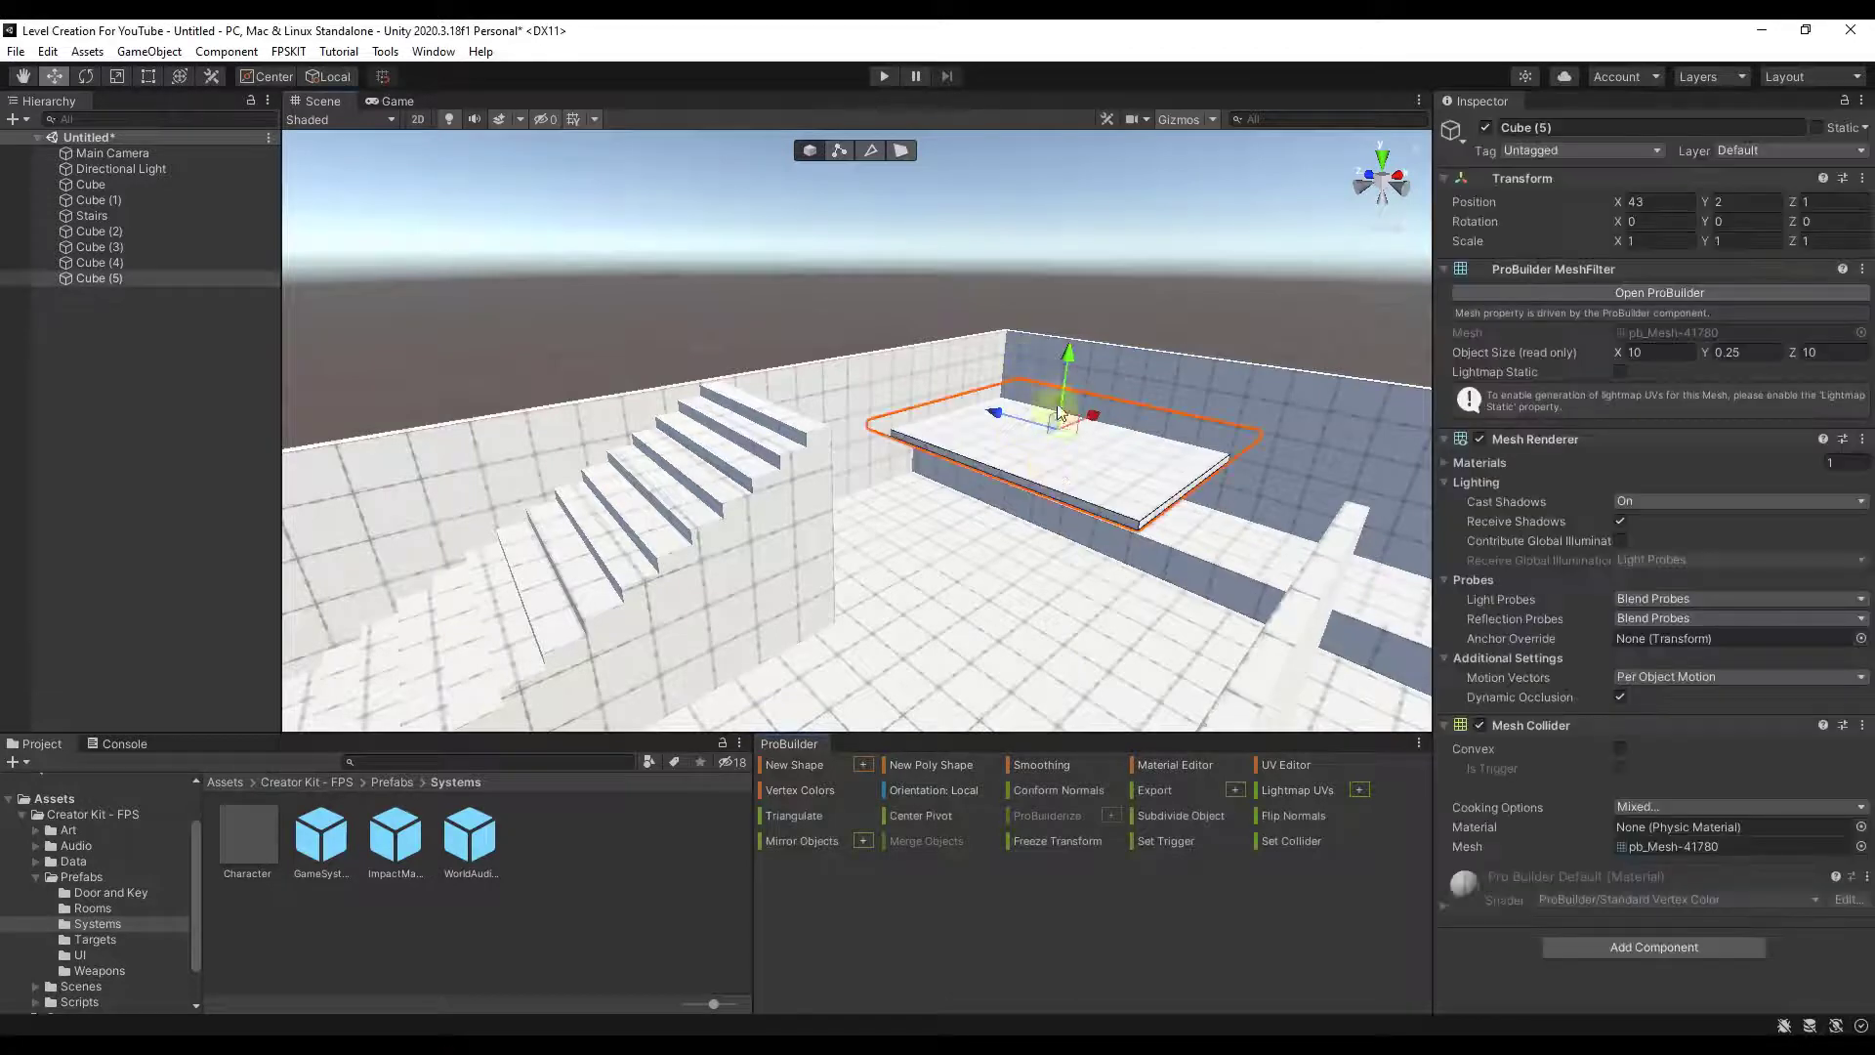
- Move the platform to the top of the stairs at about X 36.7, Y 4.75, Z -0.28 and extend its side face to about 12.39 along Z
{"action": "left_click_drag", "start_coordinate": [1067, 383], "coordinate": [875, 472]}
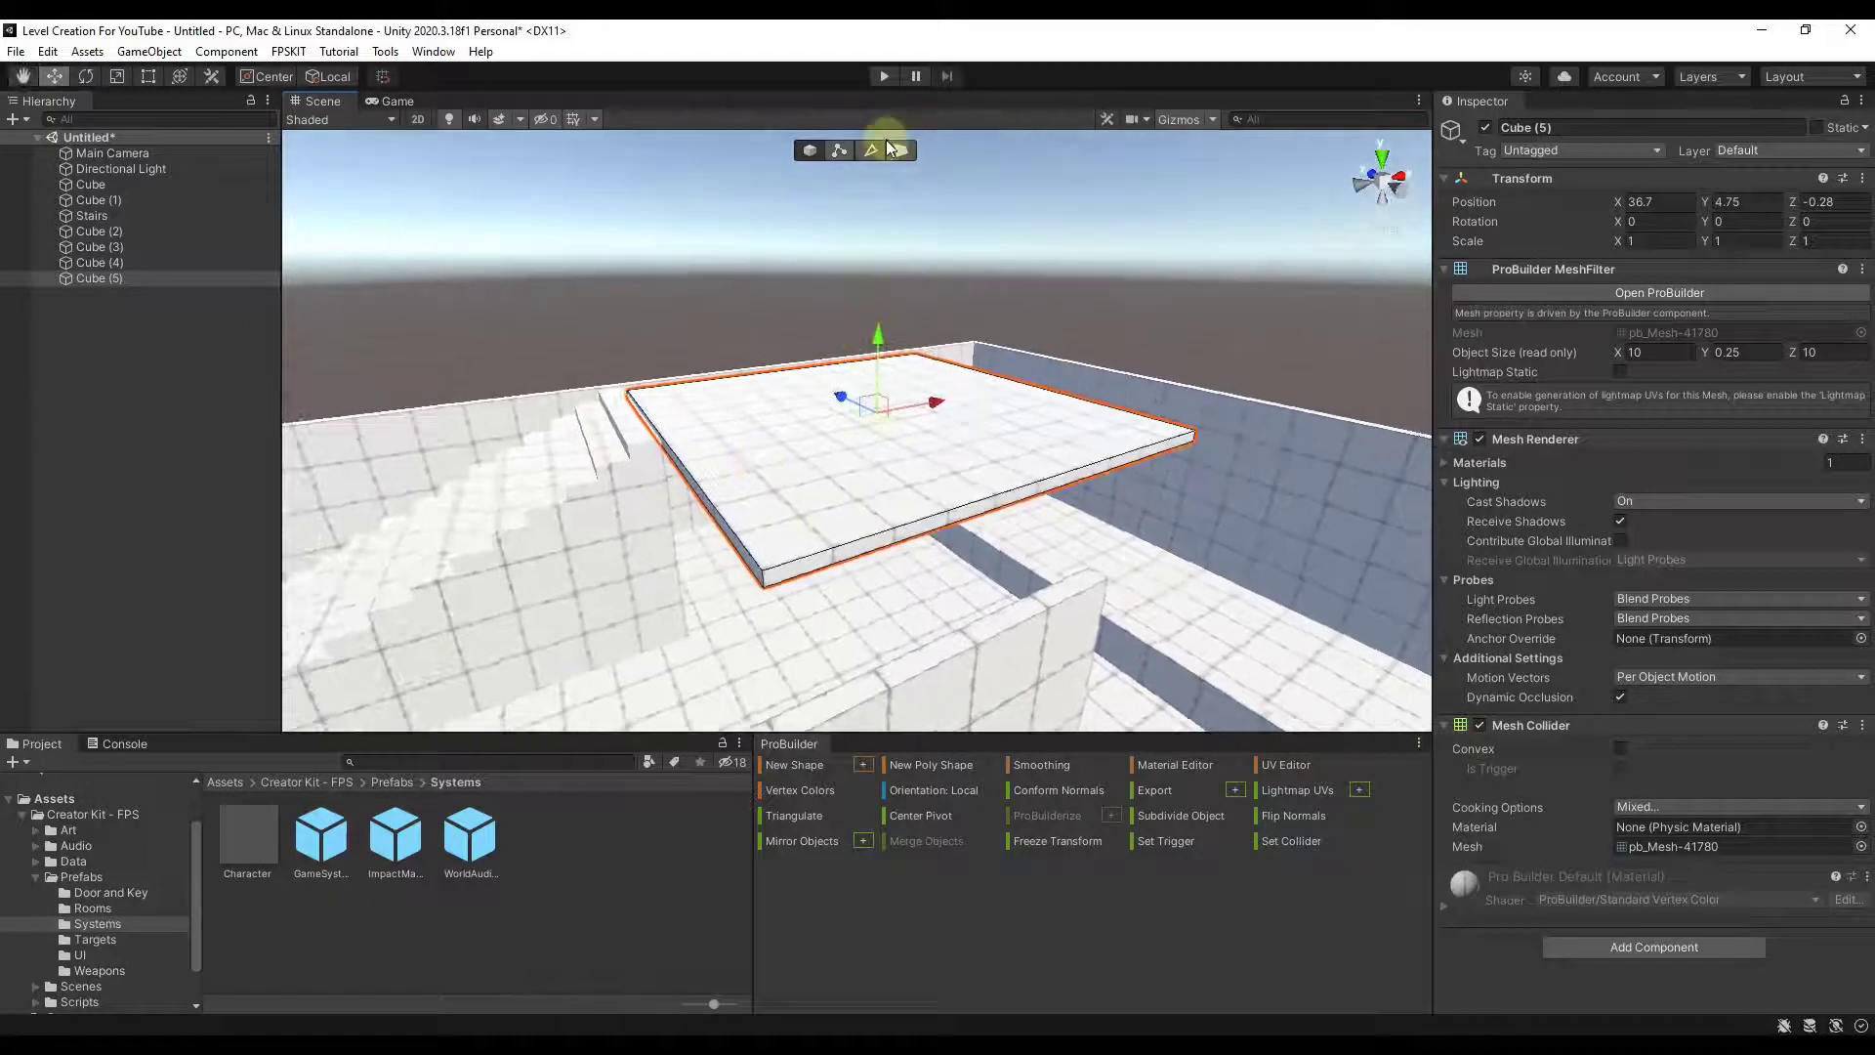
{"action": "left_click", "coordinate": [900, 149]}
{"action": "left_click", "coordinate": [918, 532]}
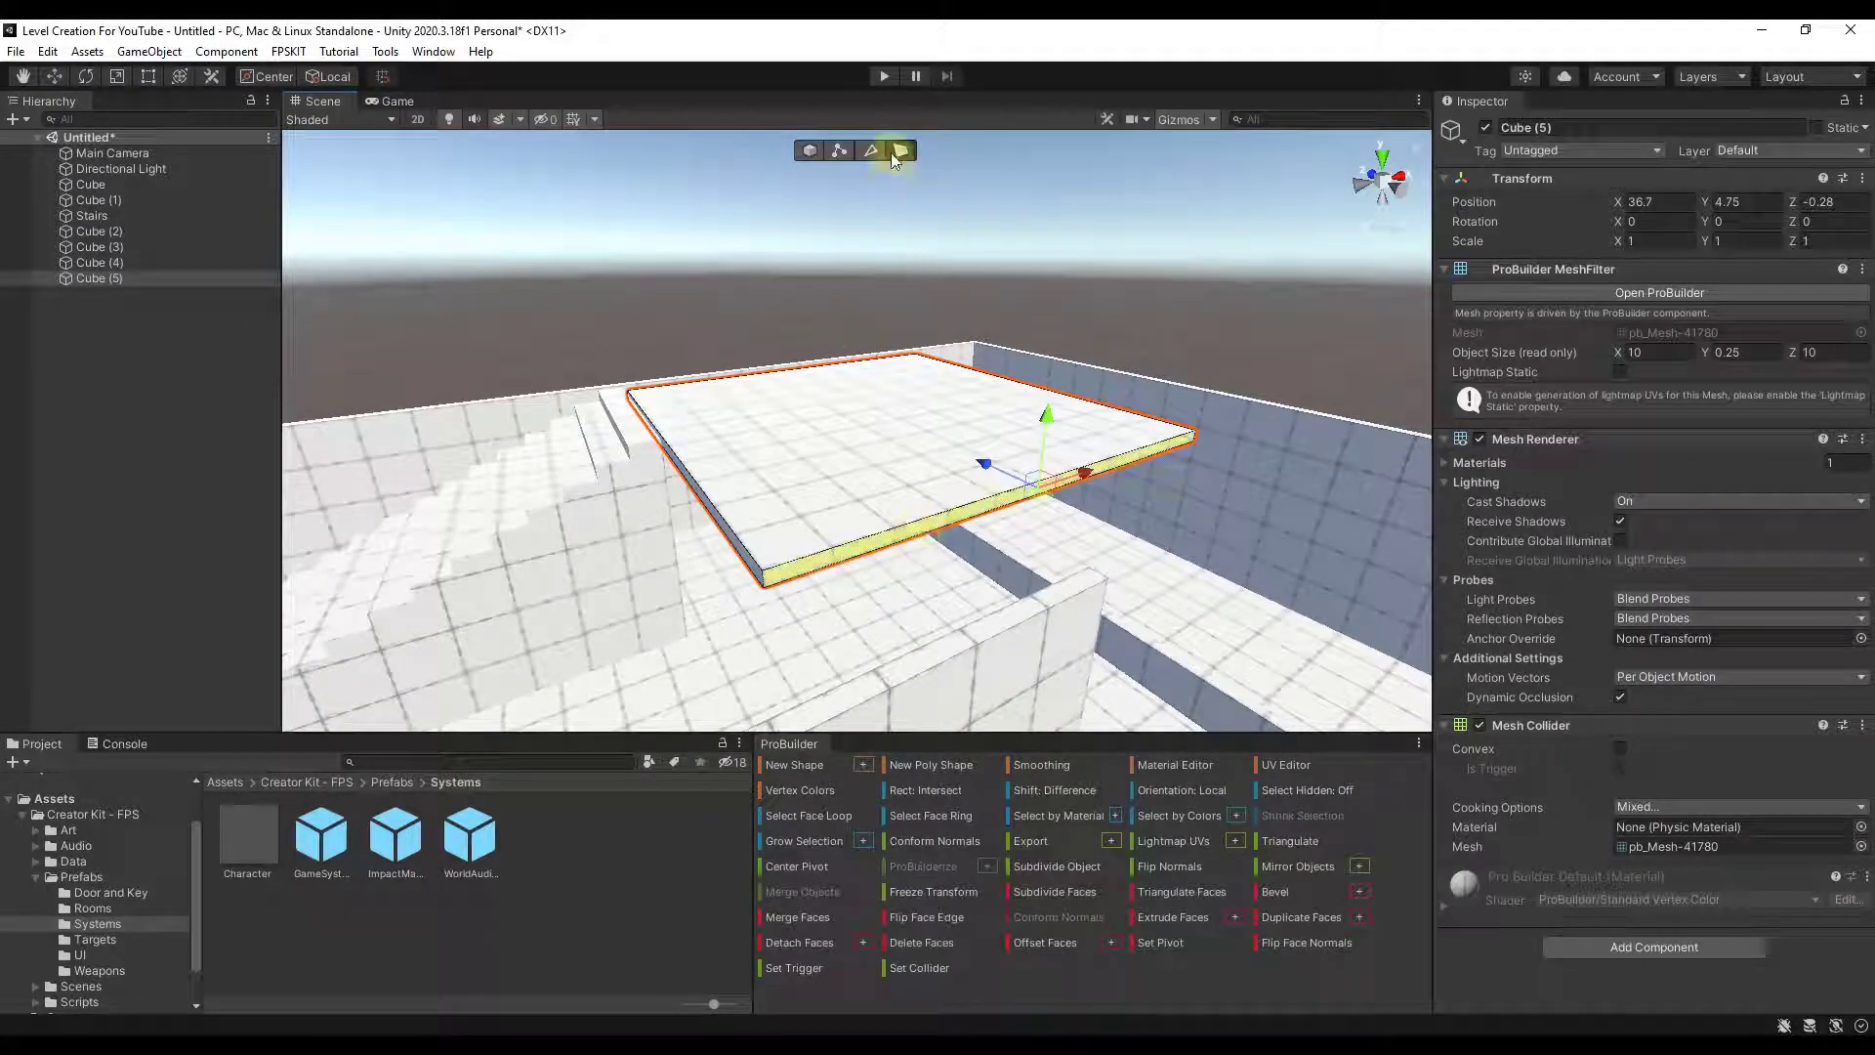
{"action": "left_click_drag", "start_coordinate": [1023, 478], "coordinate": [1116, 531]}
- Extend the raised platform's far side face outward toward the perimeter wall
{"action": "right_click_drag", "start_coordinate": [1197, 527], "coordinate": [1139, 576]}
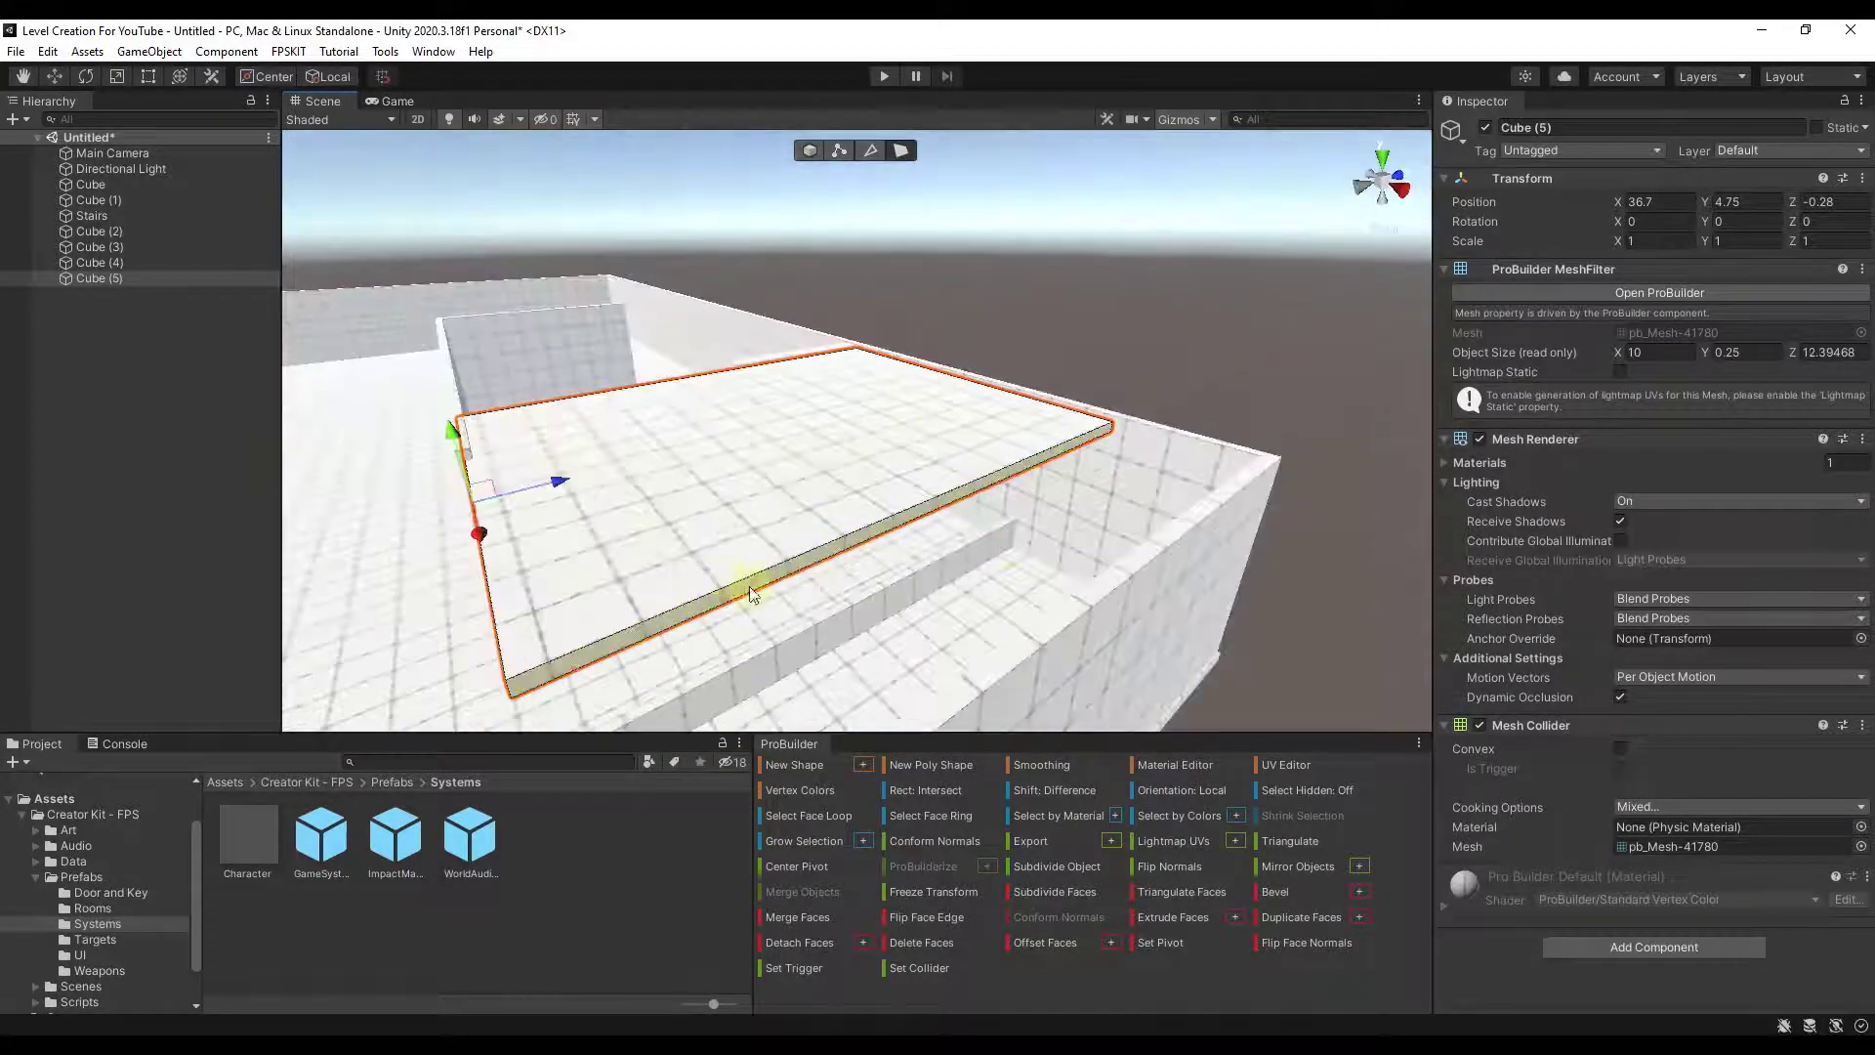
{"action": "left_click_drag", "start_coordinate": [1181, 616], "coordinate": [1181, 618]}
{"action": "right_click_drag", "start_coordinate": [860, 538], "coordinate": [762, 590]}
{"action": "left_click", "coordinate": [762, 586]}
{"action": "left_click_drag", "start_coordinate": [764, 581], "coordinate": [493, 545], "text": "alt"}
- Select the top faces of the inner wall beside the platform and lower the wall to a height of about 4.59
{"action": "right_click_drag", "start_coordinate": [503, 410], "coordinate": [332, 451]}
{"action": "key", "text": "w"}
{"action": "left_click_drag", "start_coordinate": [332, 453], "coordinate": [494, 484], "text": "alt"}
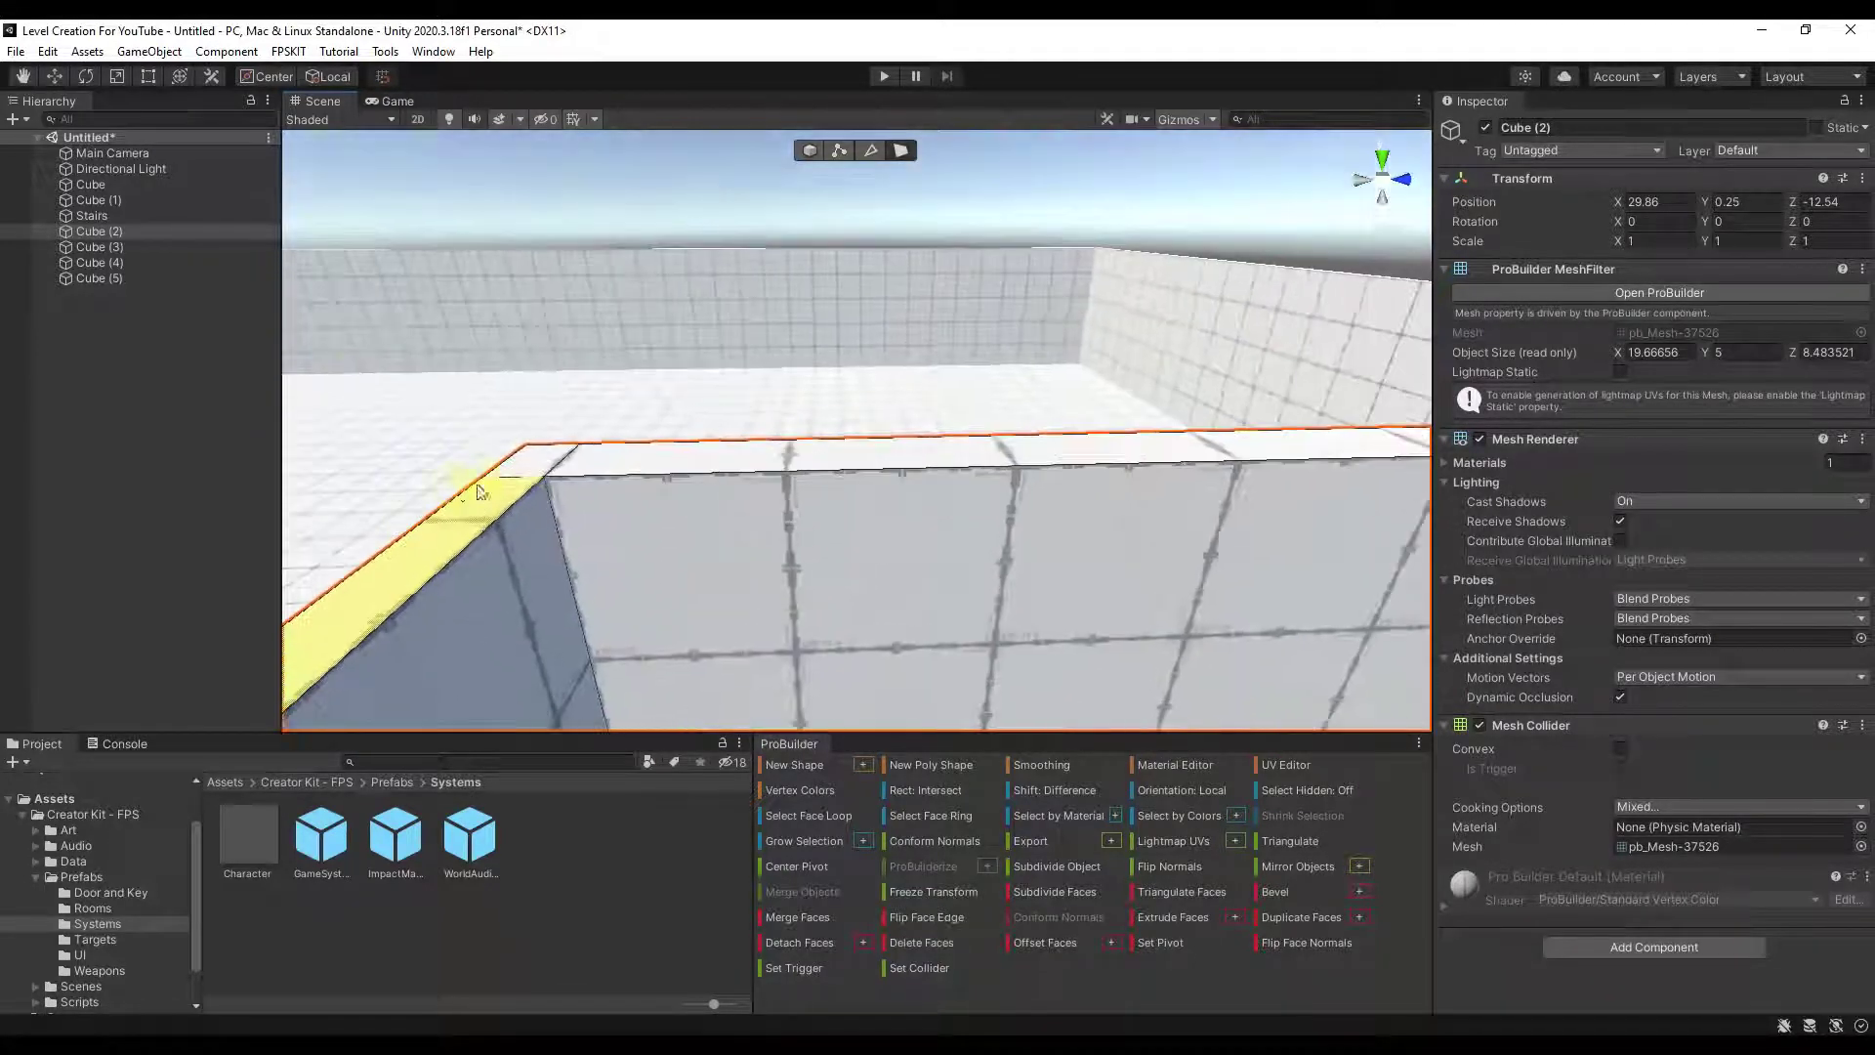
{"action": "left_click_drag", "start_coordinate": [795, 489], "coordinate": [625, 411], "text": "alt"}
{"action": "right_click_drag", "start_coordinate": [986, 477], "coordinate": [835, 464]}
{"action": "scroll", "coordinate": [833, 460], "scroll_direction": "up", "scroll_amount": 1}
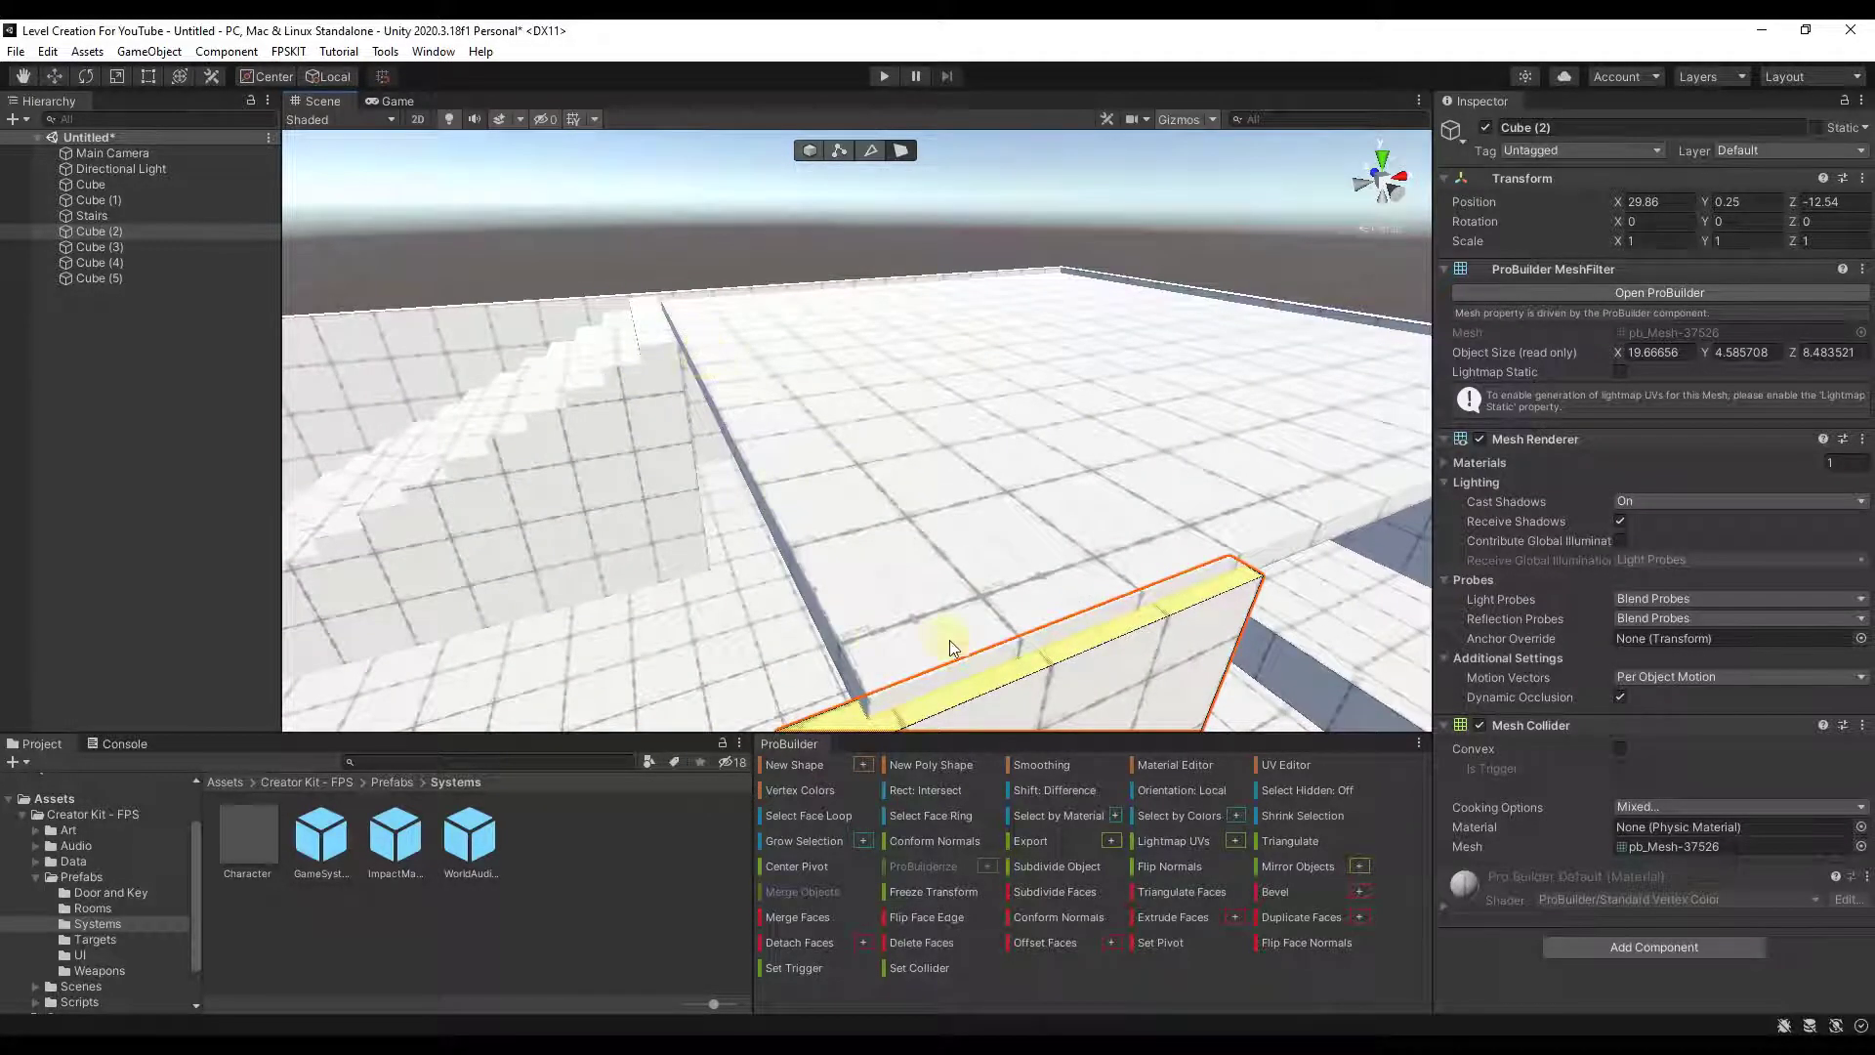
{"action": "left_click_drag", "start_coordinate": [953, 647], "coordinate": [1299, 516], "text": "alt"}
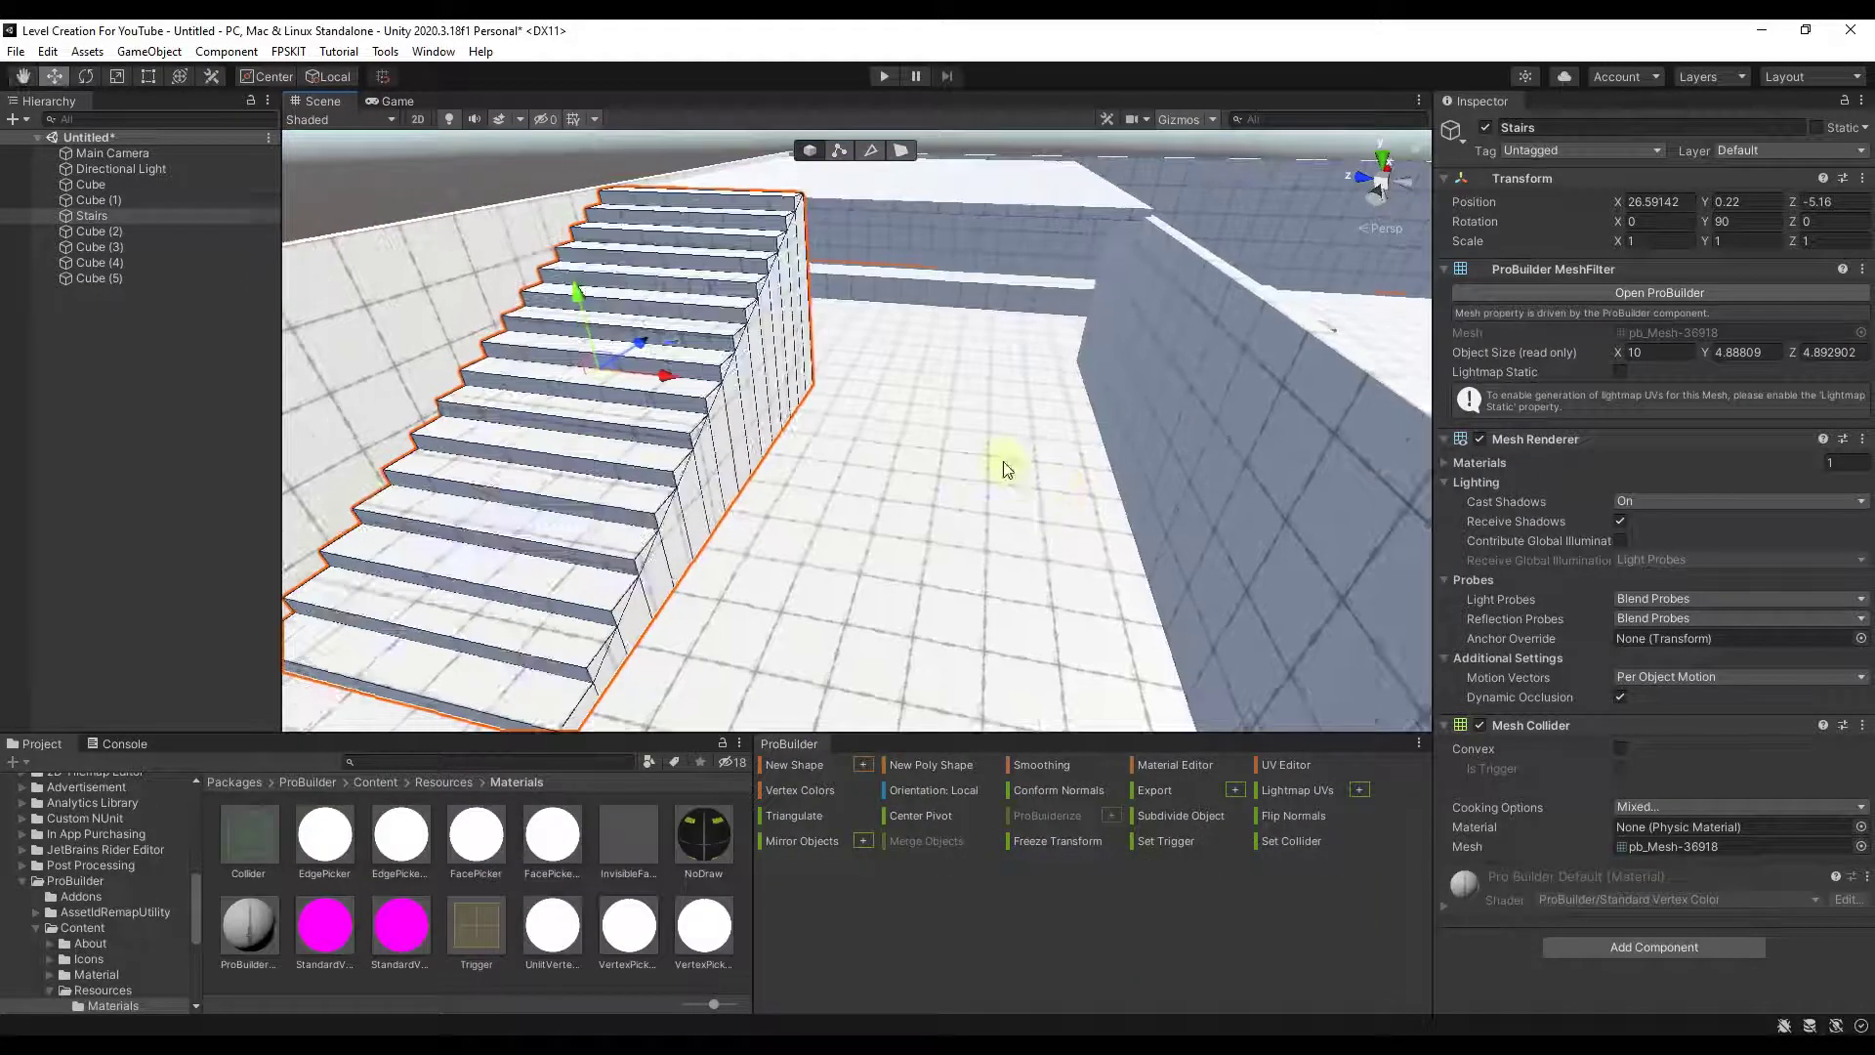
- Look over the Concrete Floor Worn 001 texture and its download options on the Poly Haven page in the browser
{"action": "left_click", "coordinate": [1007, 470]}
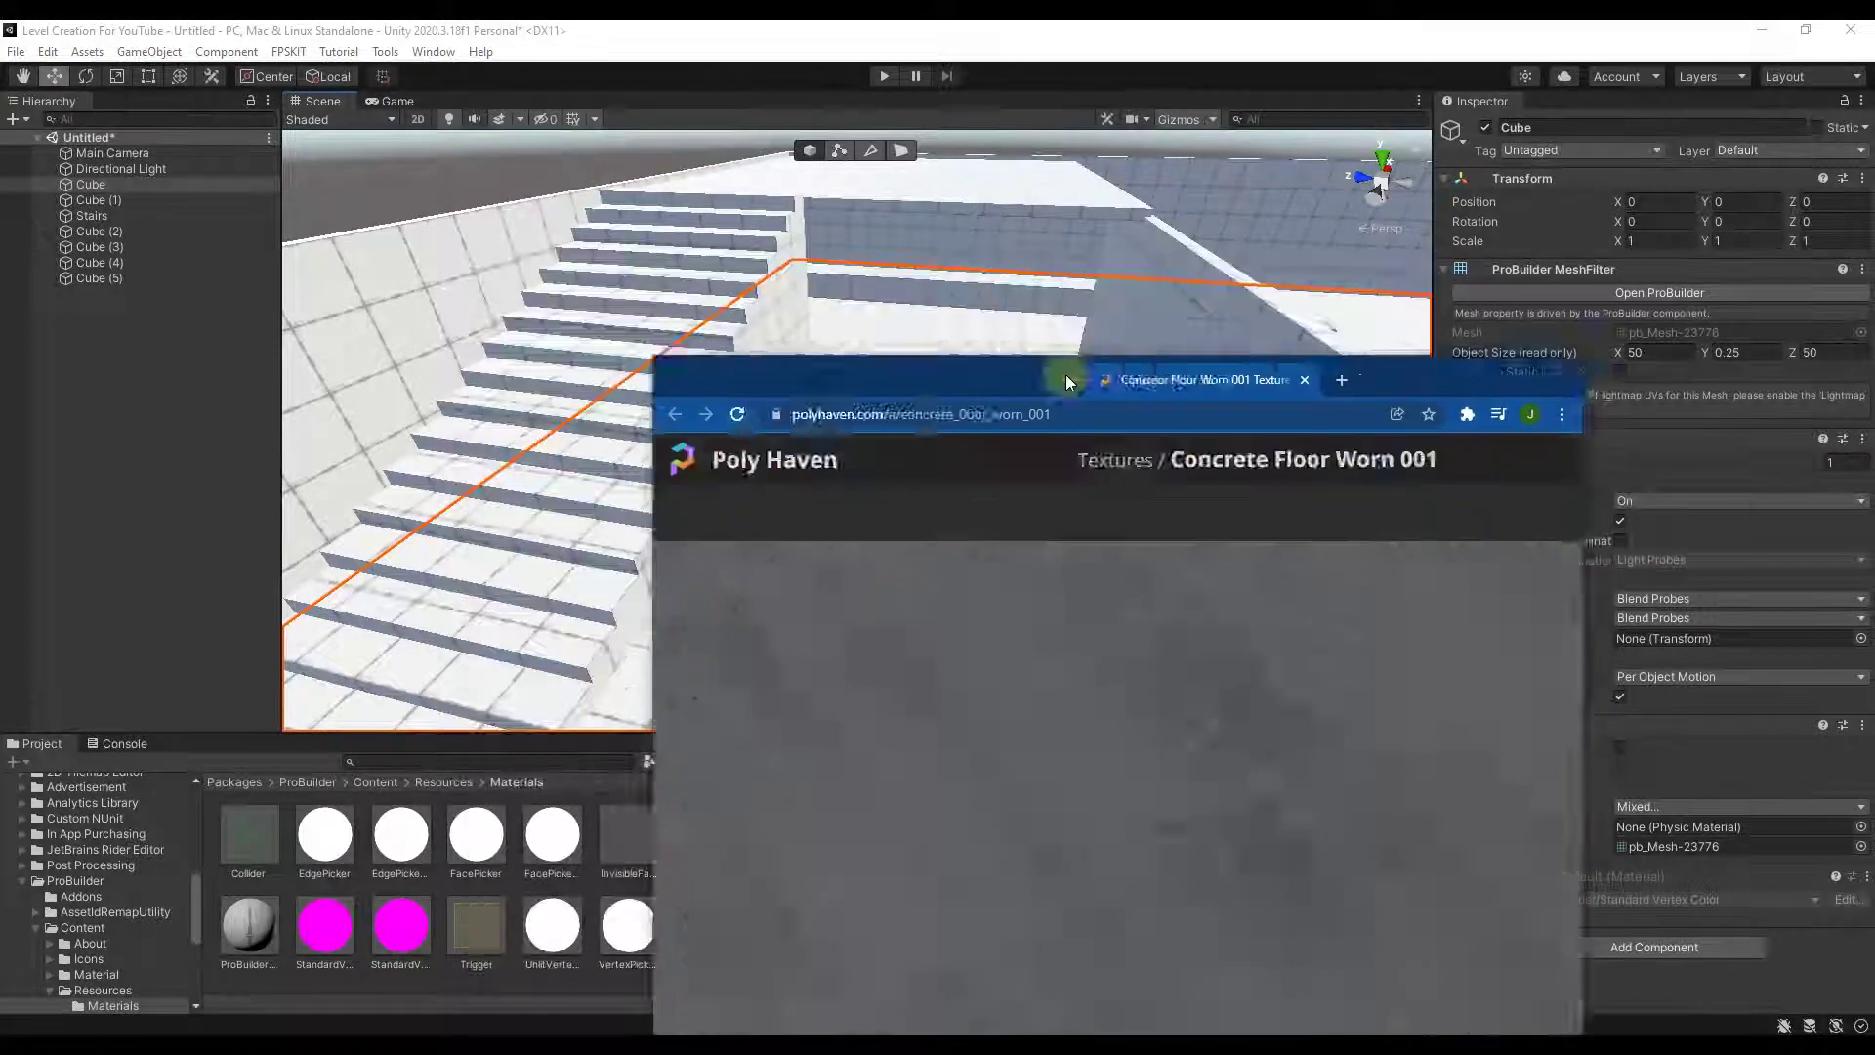
{"action": "left_click_drag", "start_coordinate": [1065, 373], "coordinate": [976, 21]}
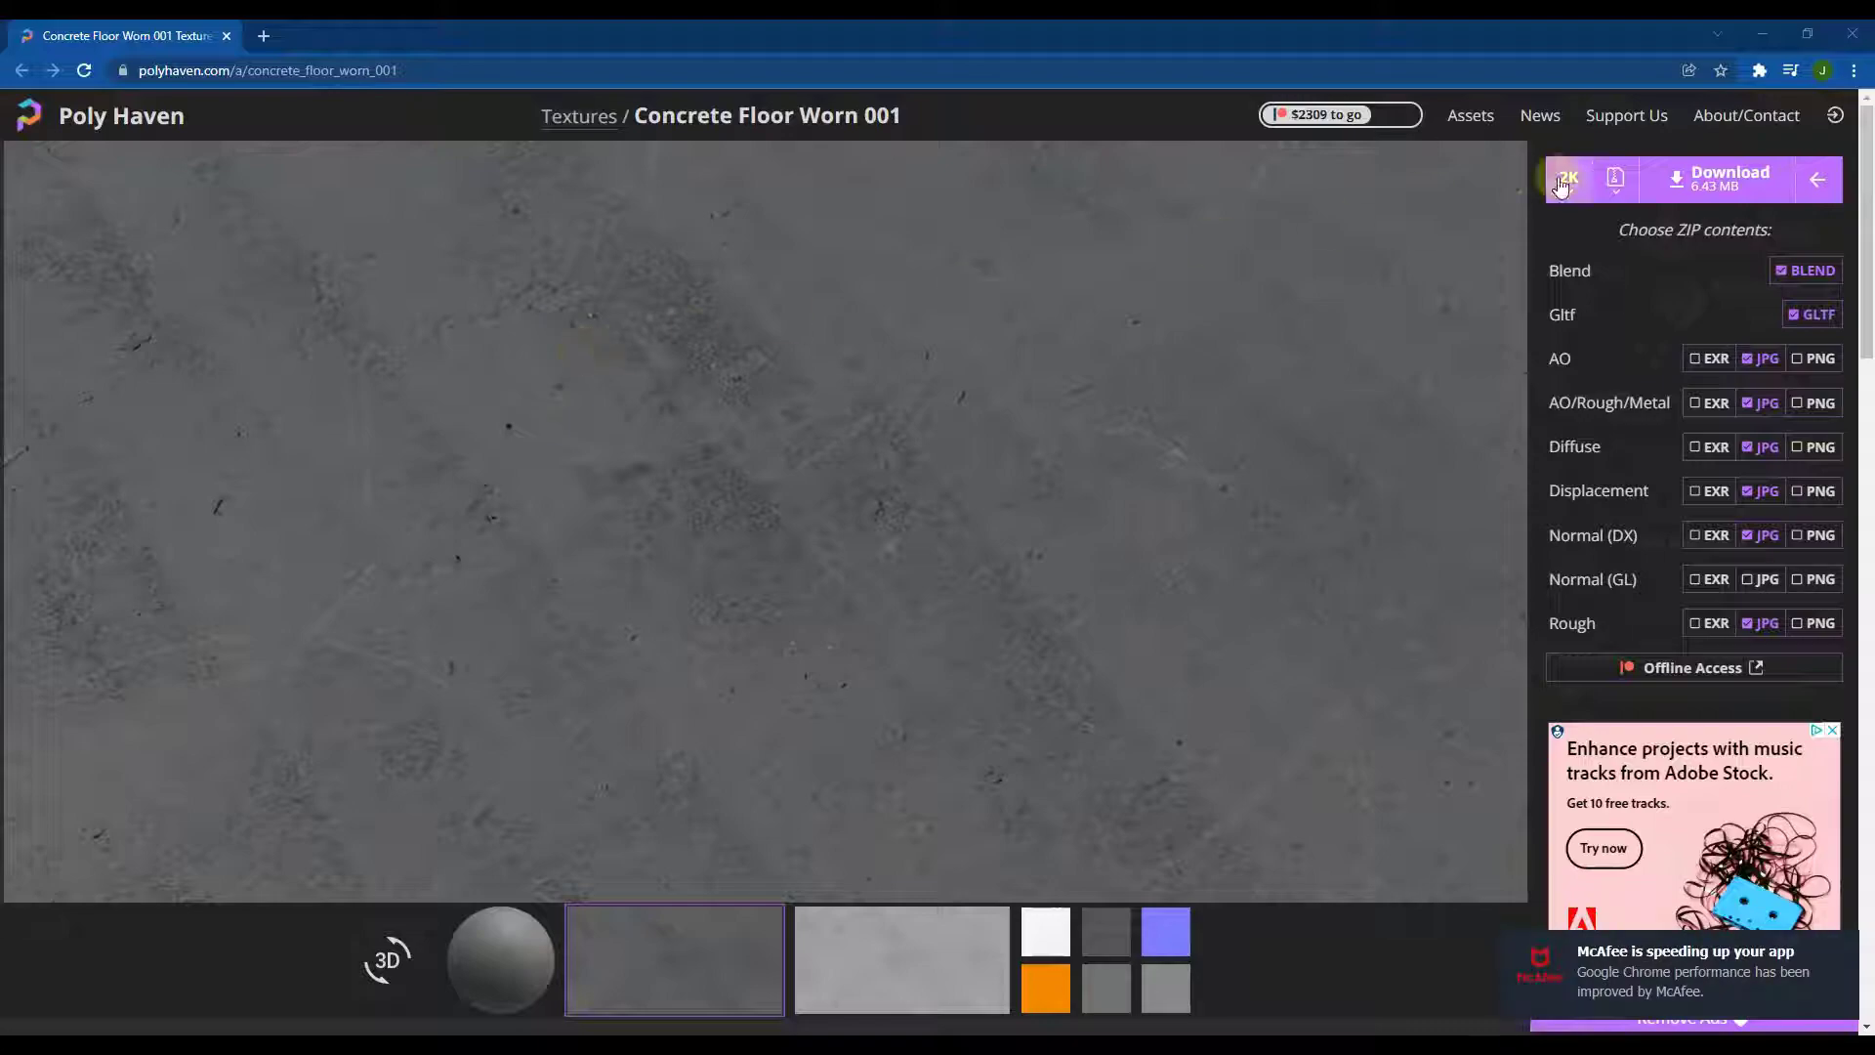
{"action": "left_click", "coordinate": [1763, 34]}
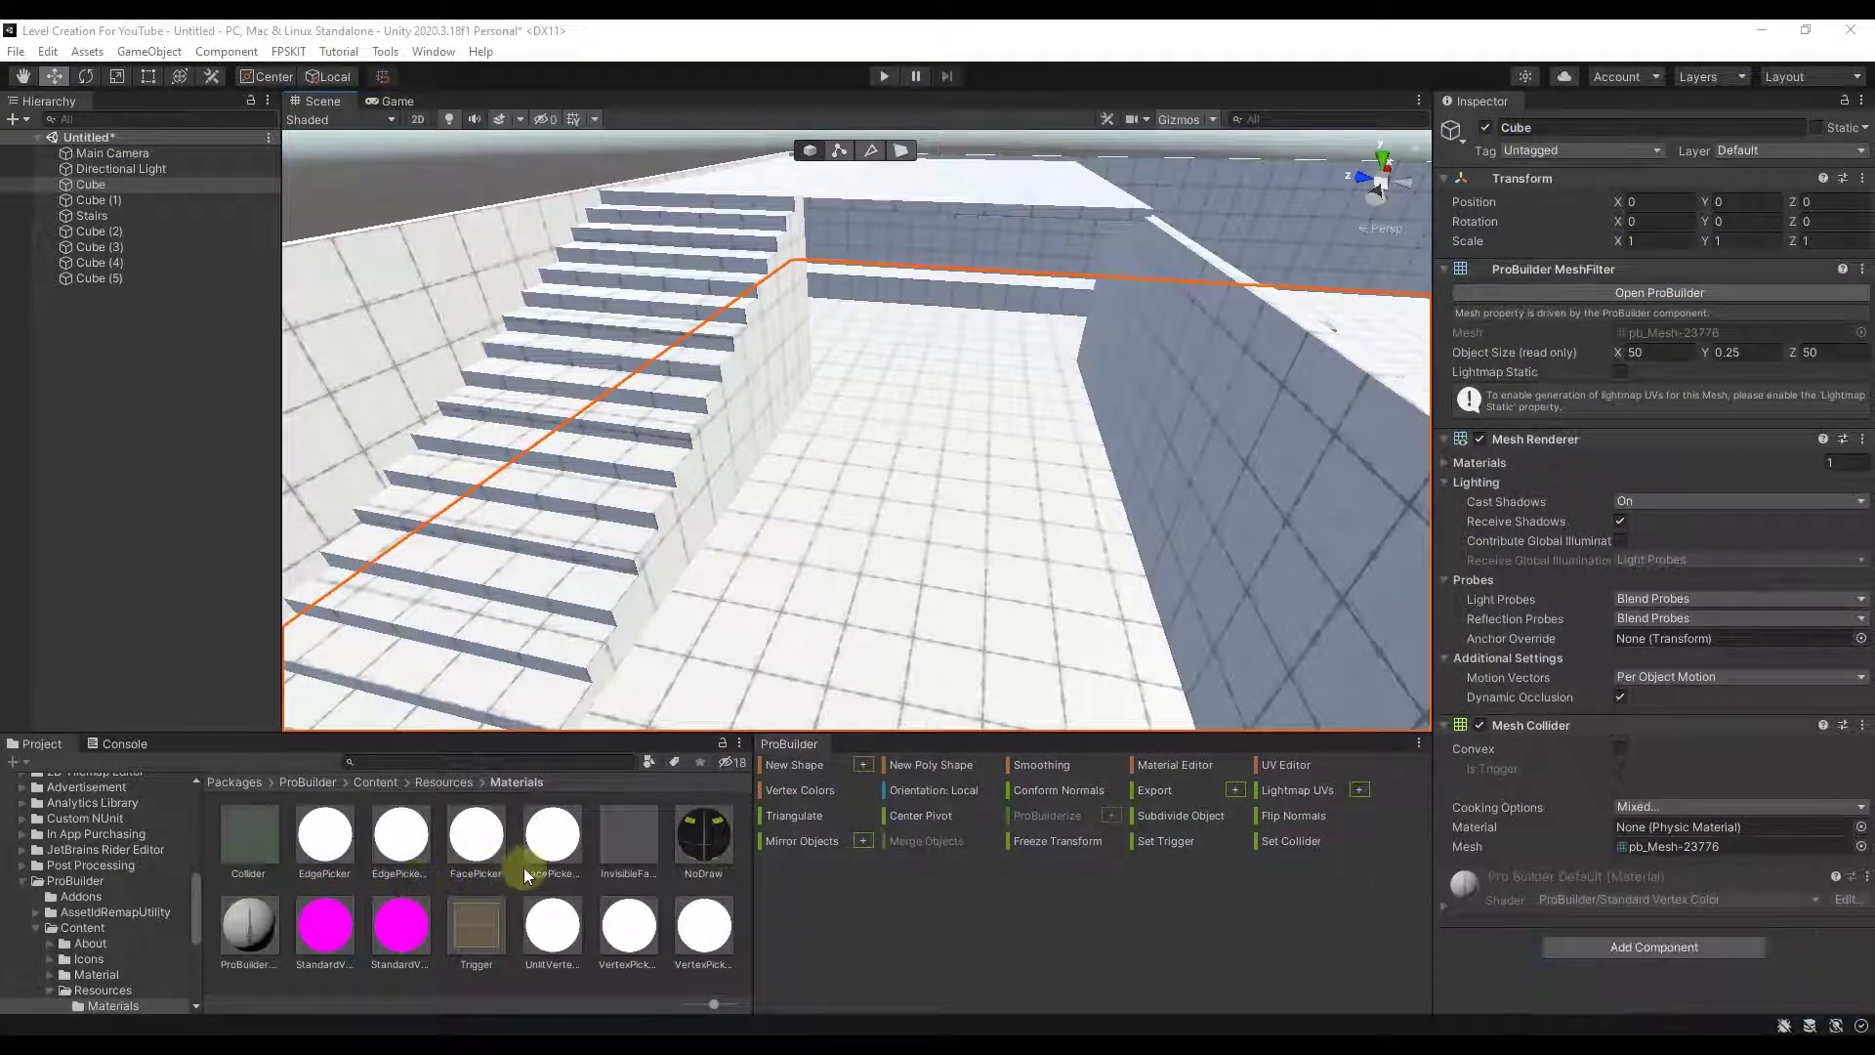
- Create a folder named Materials in the project's Assets folder
{"action": "scroll", "coordinate": [133, 913], "scroll_direction": "down", "scroll_amount": 2}
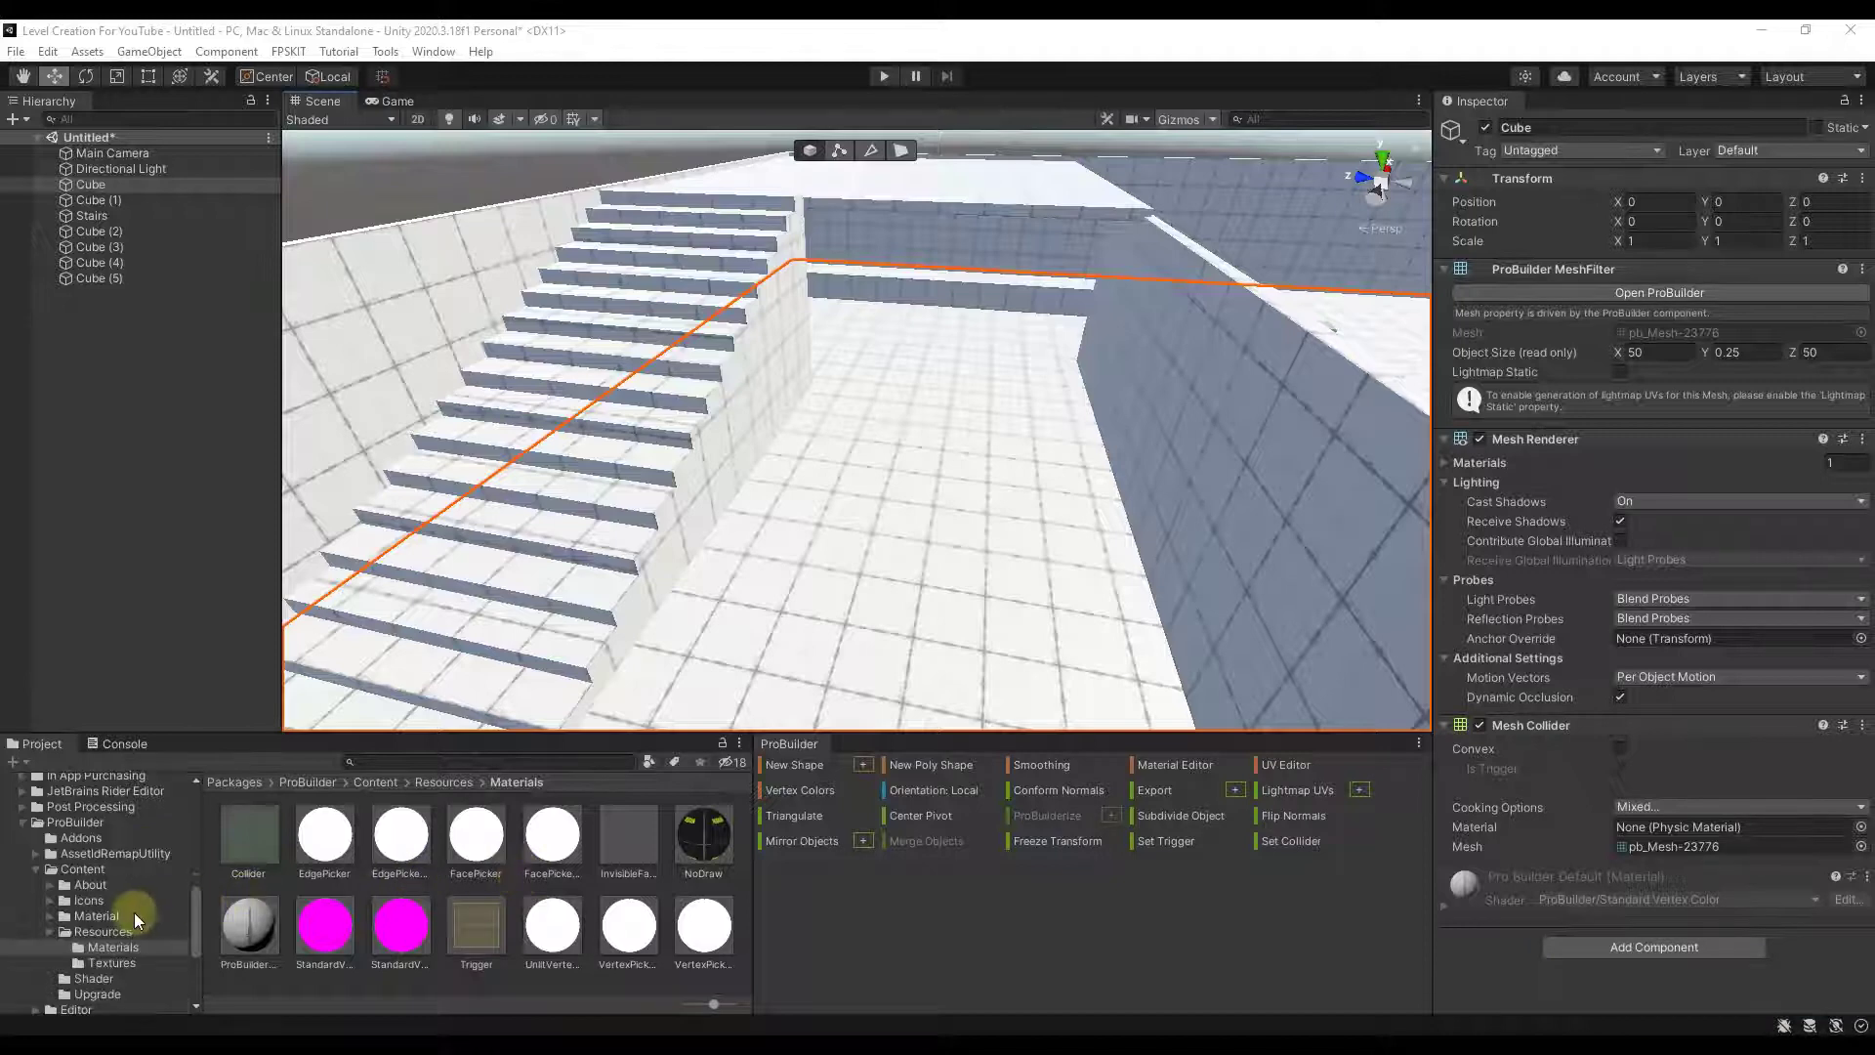
{"action": "scroll", "coordinate": [111, 905], "scroll_direction": "down", "scroll_amount": 2}
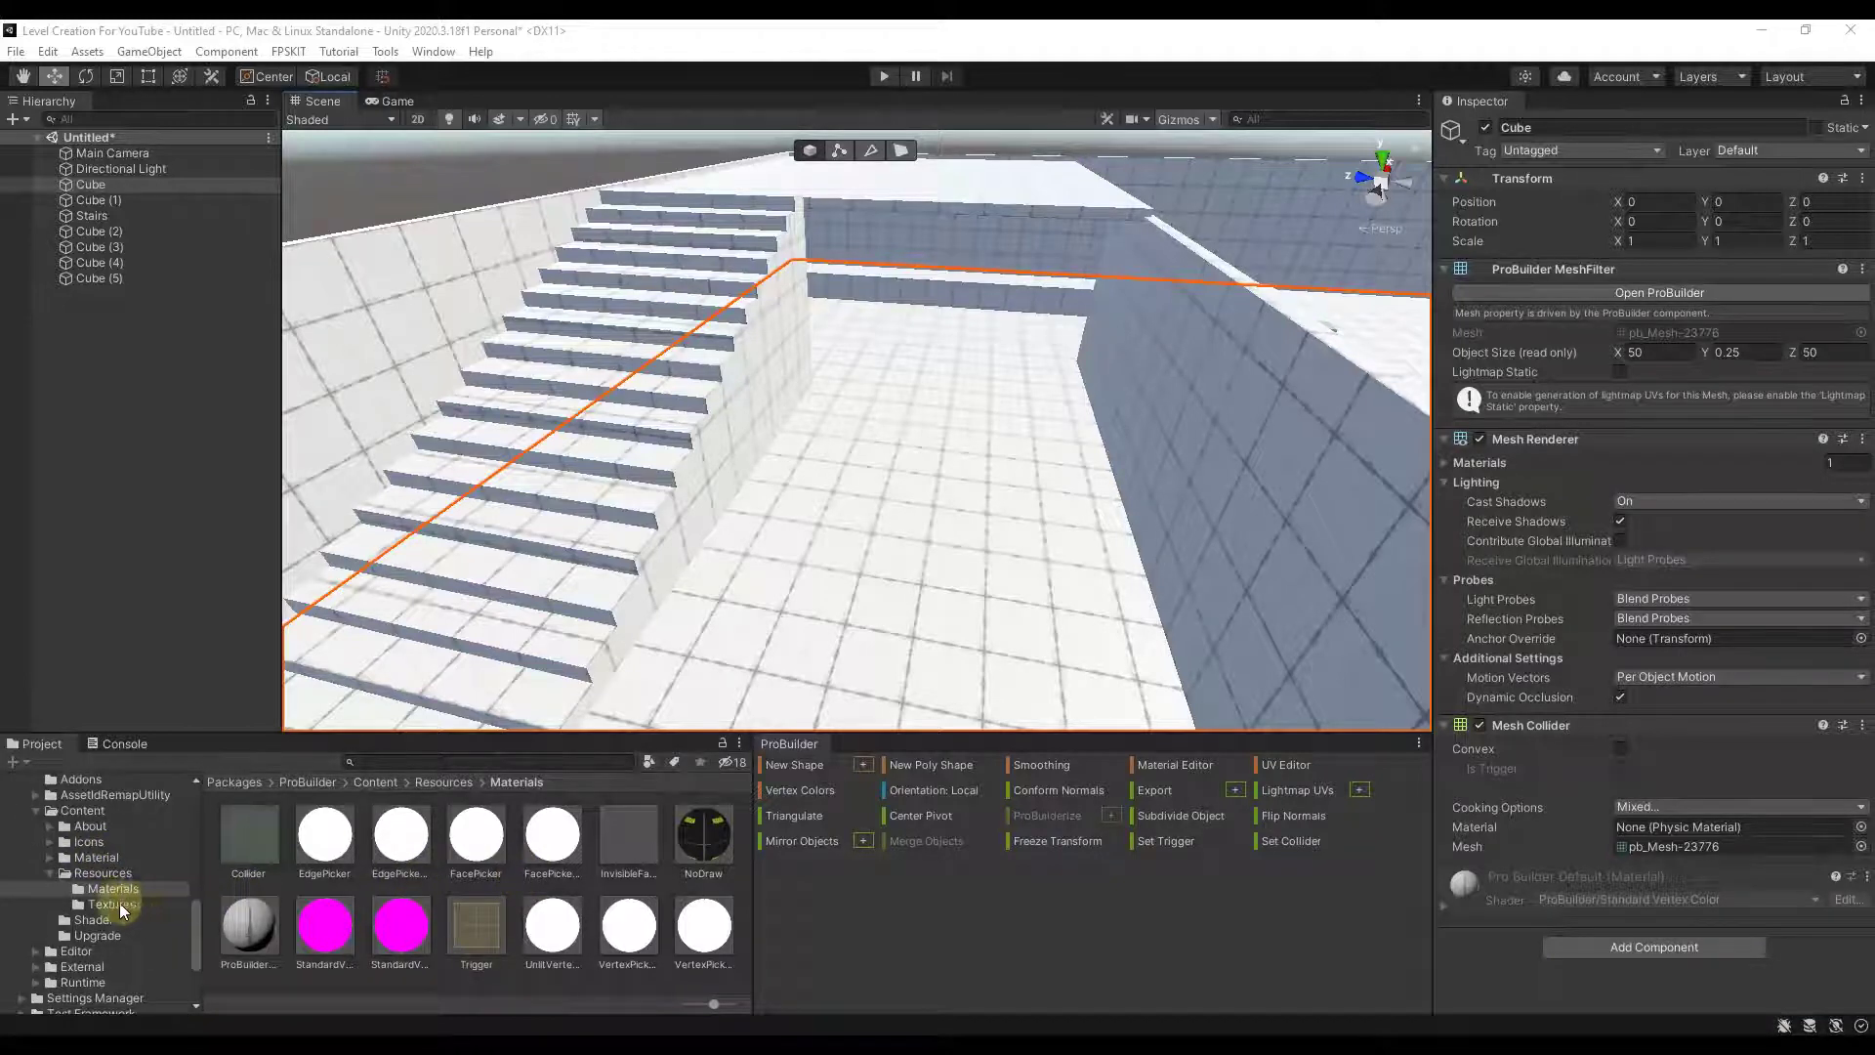
{"action": "scroll", "coordinate": [69, 828], "scroll_direction": "up", "scroll_amount": 8}
{"action": "right_click", "coordinate": [54, 801]}
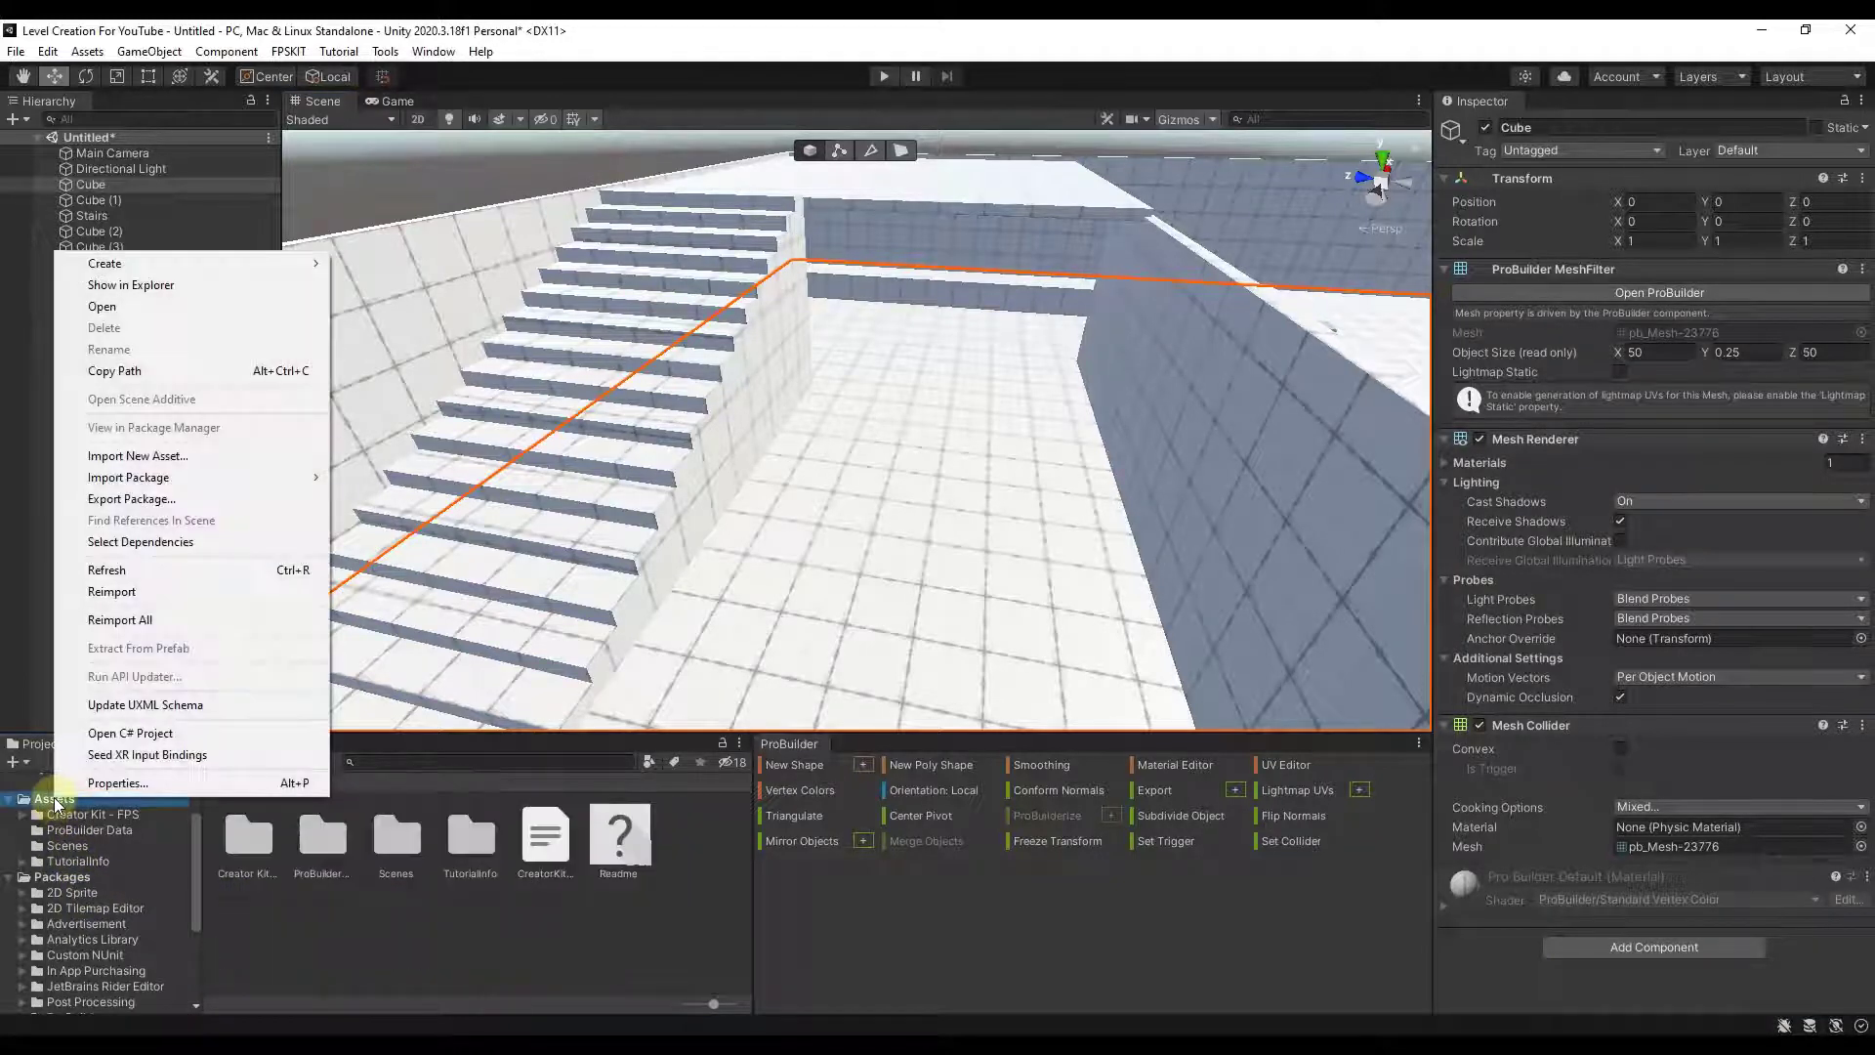
{"action": "mouse_move", "coordinate": [196, 260]}
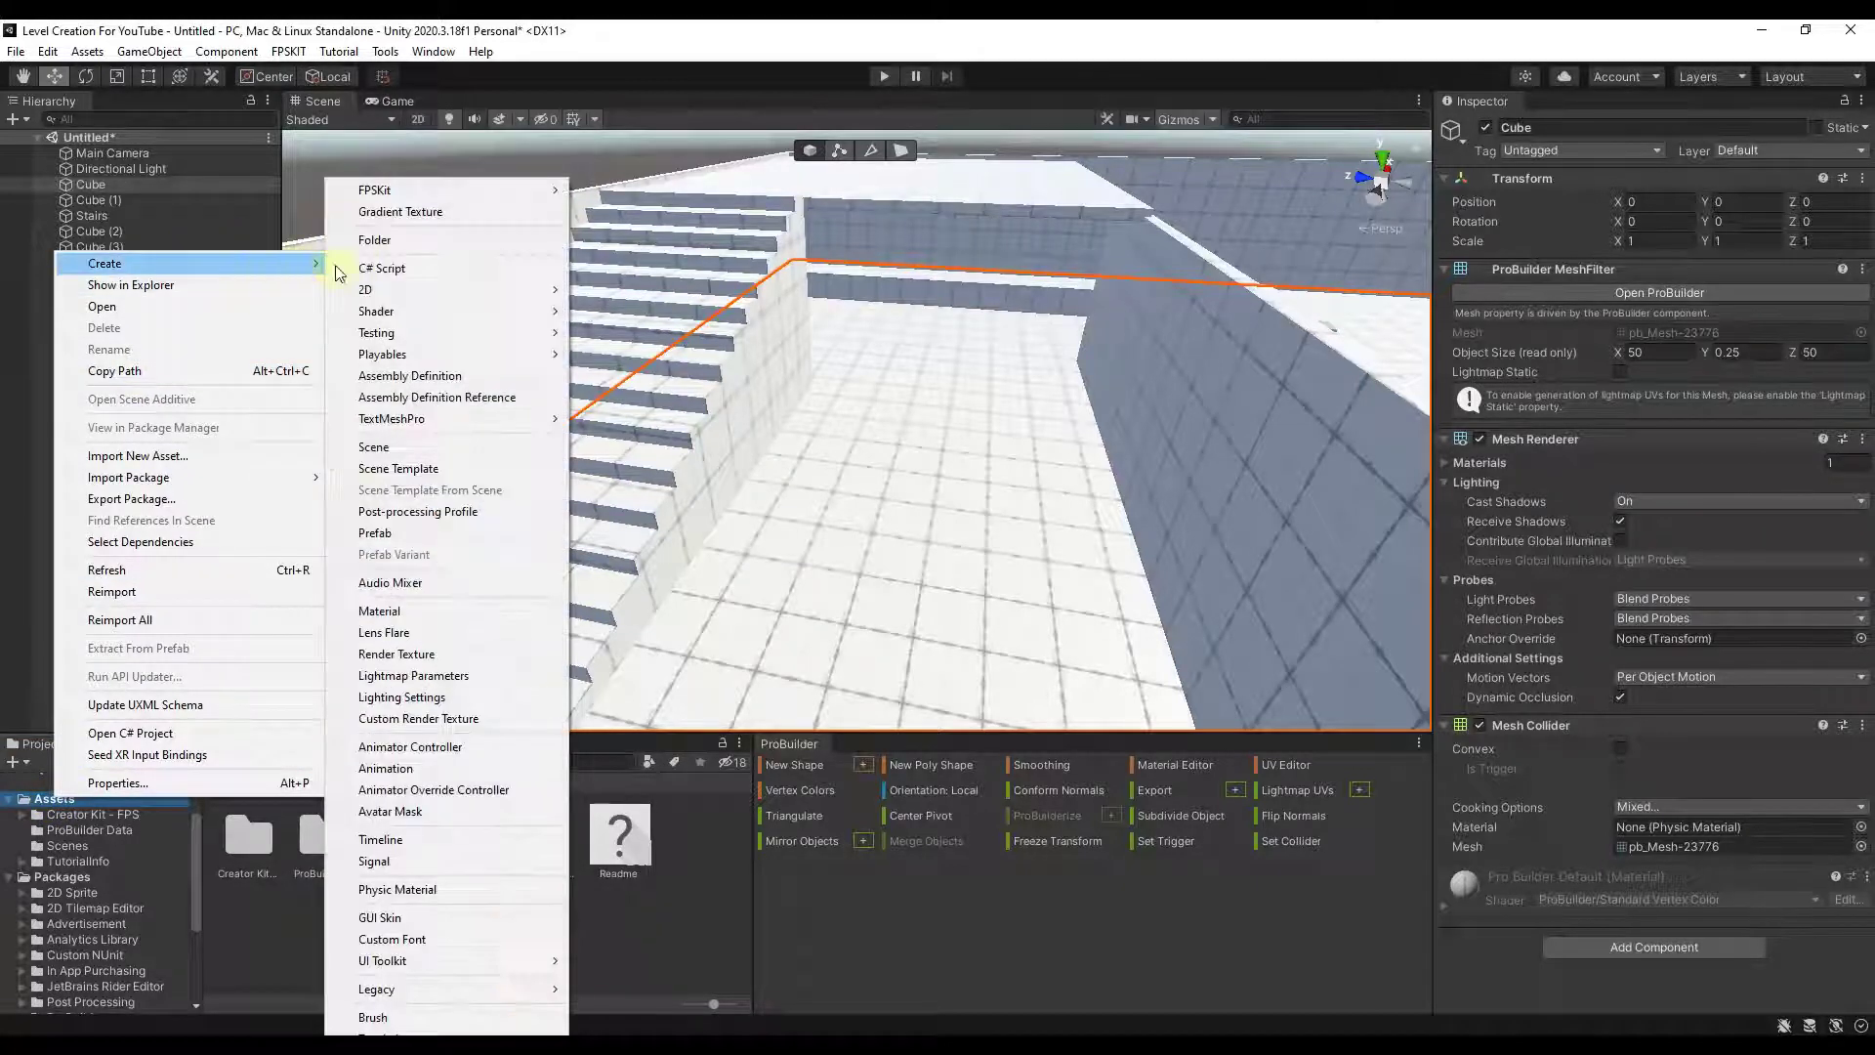
{"action": "left_click", "coordinate": [406, 244]}
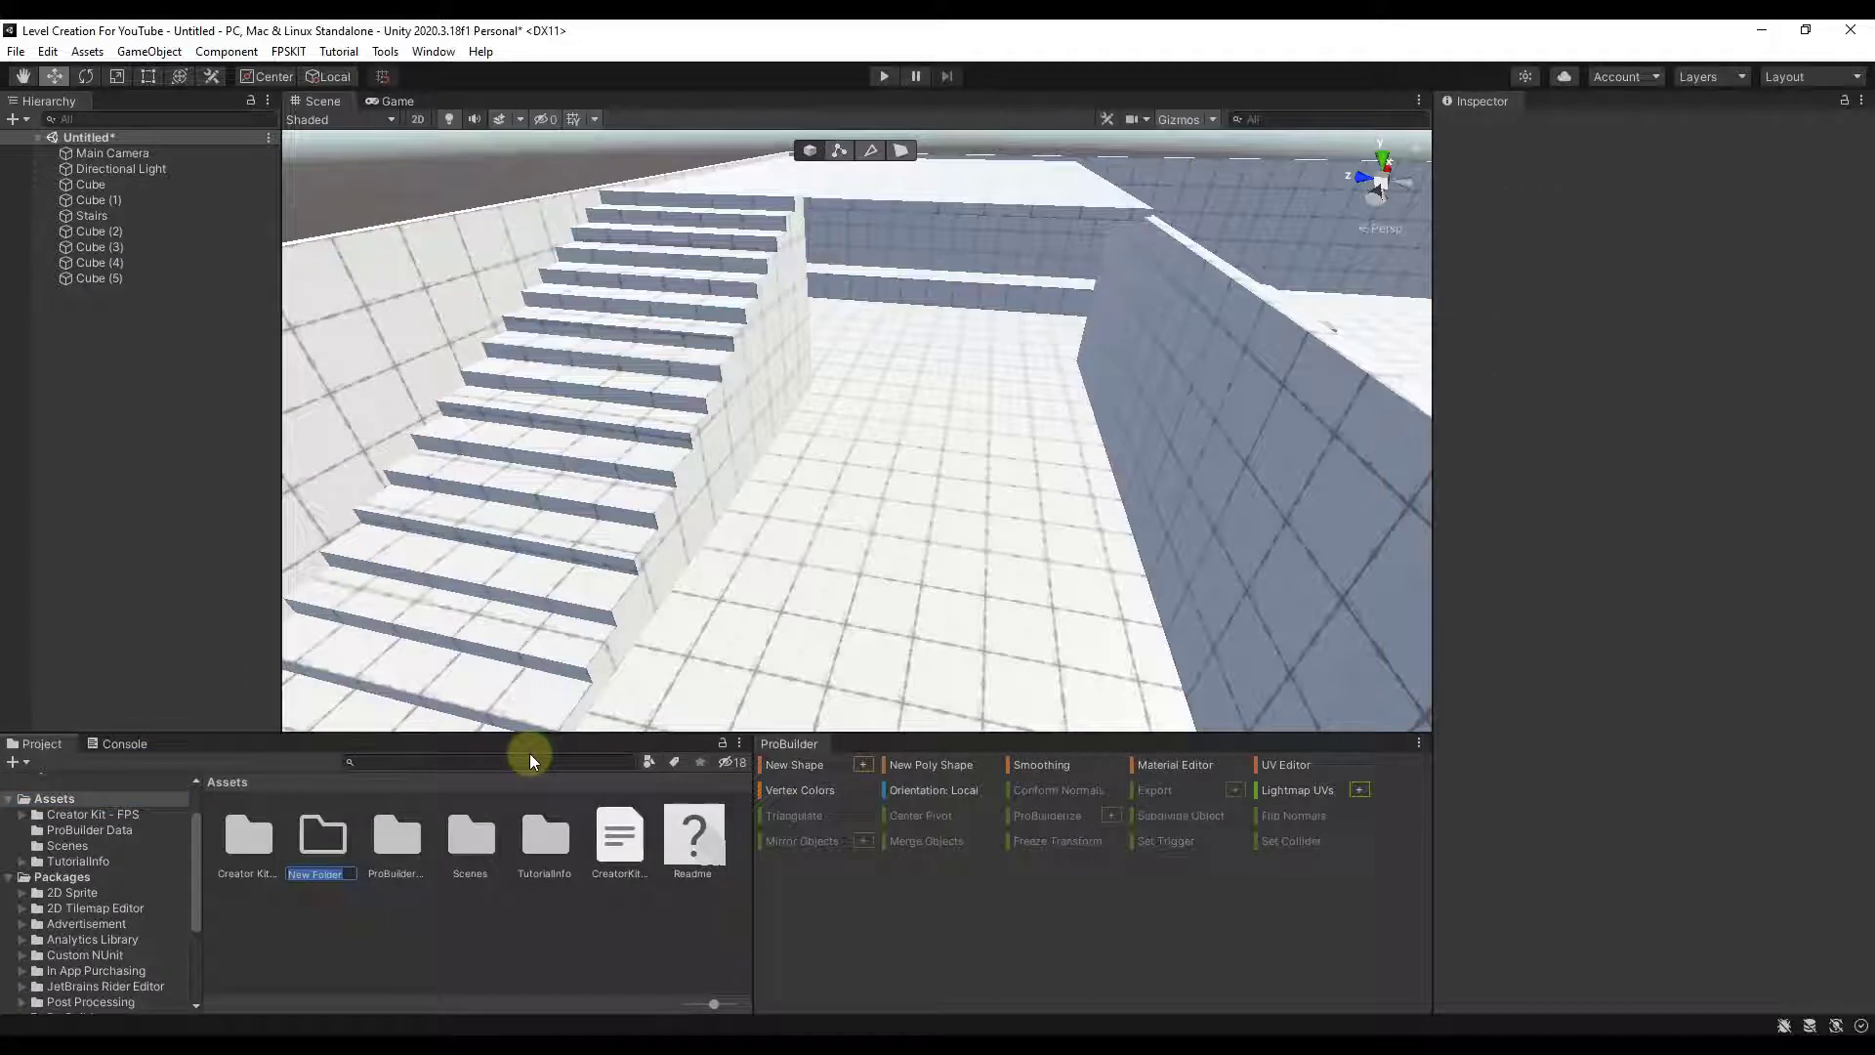
{"action": "type", "text": "Materials"}
{"action": "key", "text": "Return"}
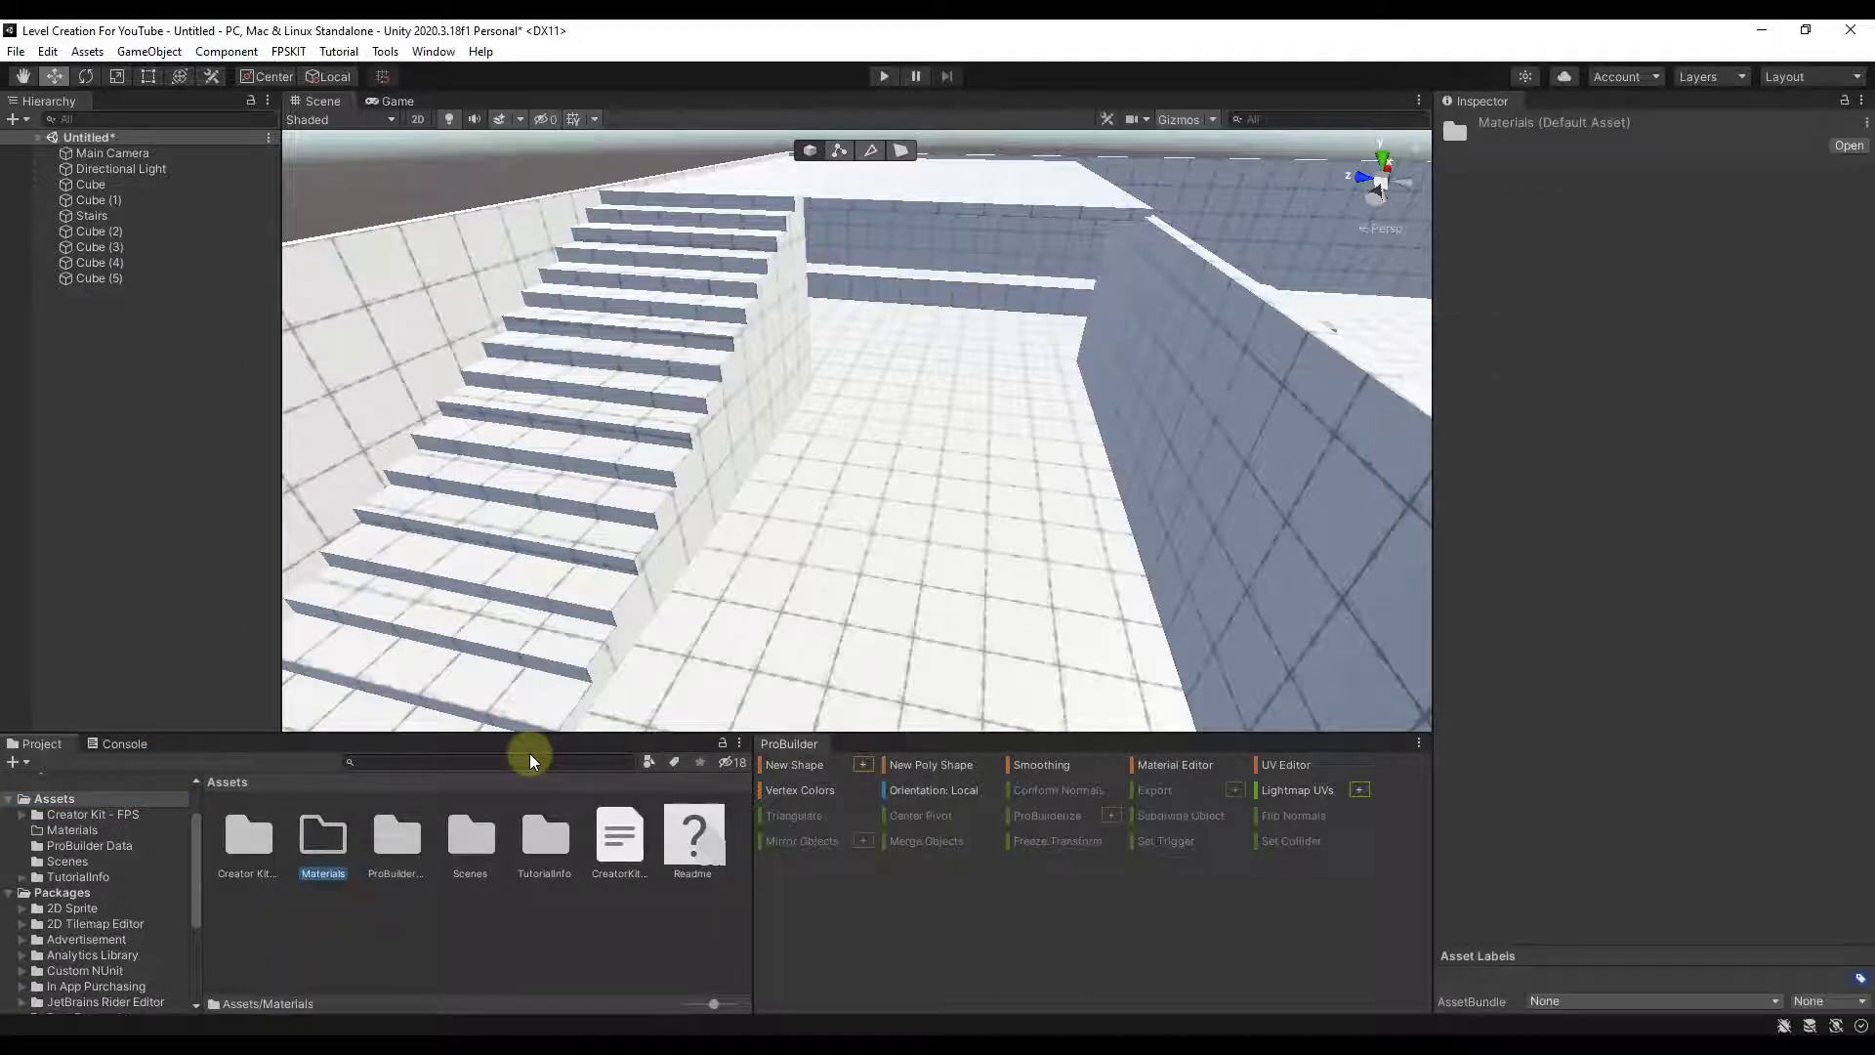
- Import the six dirty_concrete 2k texture images from File Explorer's dirty_concrete_2k textures folder into the Materials folder
{"action": "double_click", "coordinate": [322, 835]}
{"action": "key", "text": "alt+Tab"}
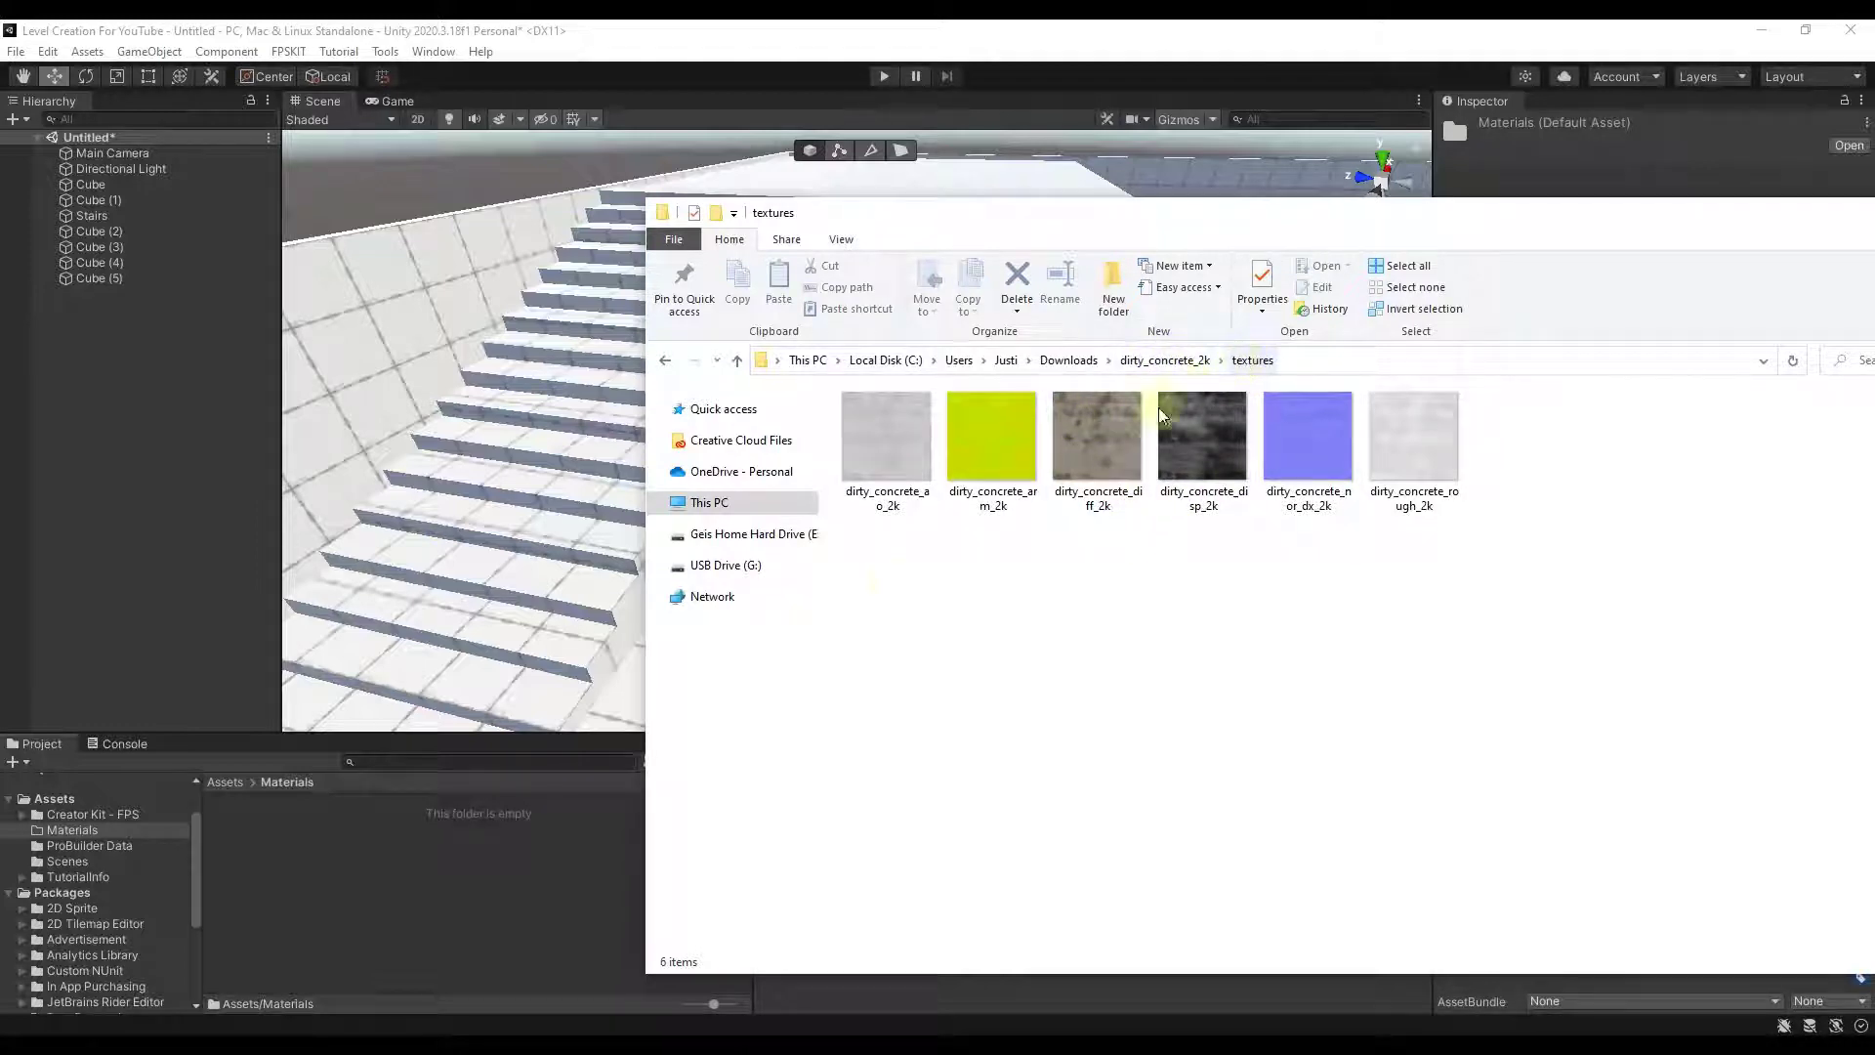
{"action": "left_click_drag", "start_coordinate": [886, 583], "coordinate": [1519, 417]}
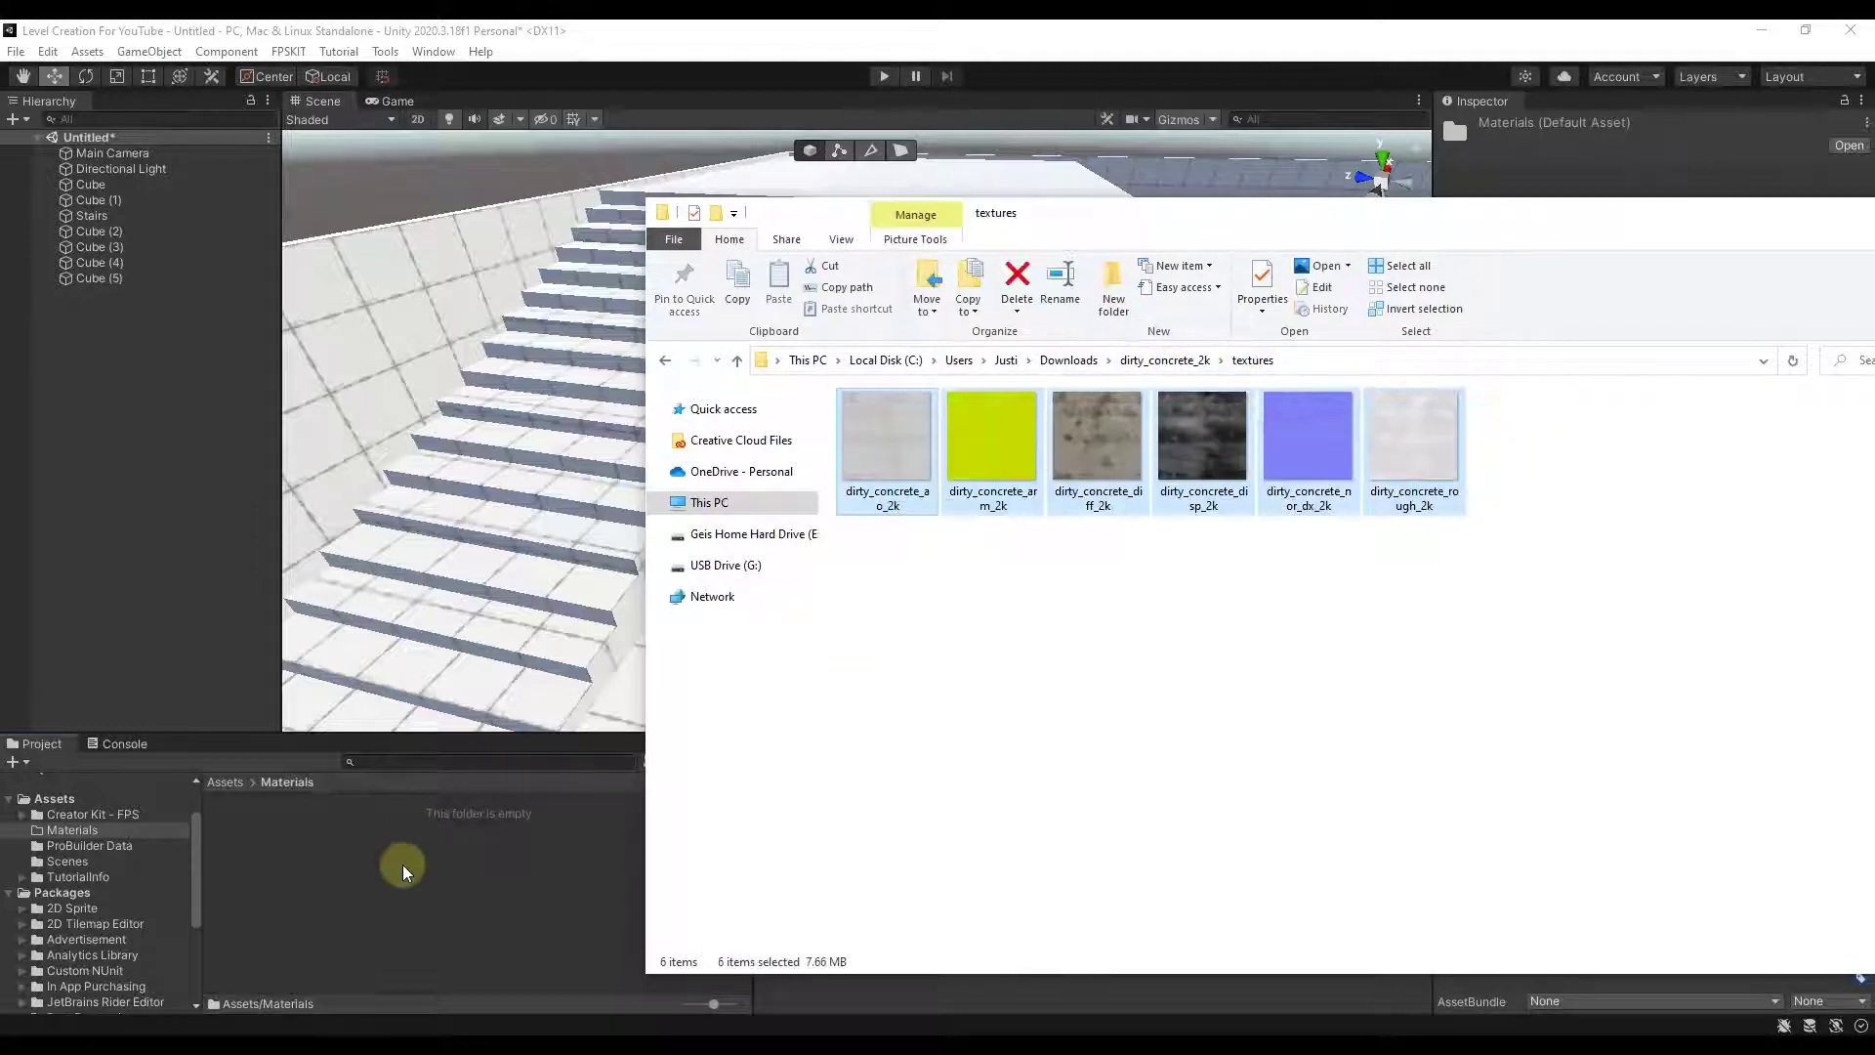
{"action": "left_click_drag", "start_coordinate": [405, 872], "coordinate": [454, 837]}
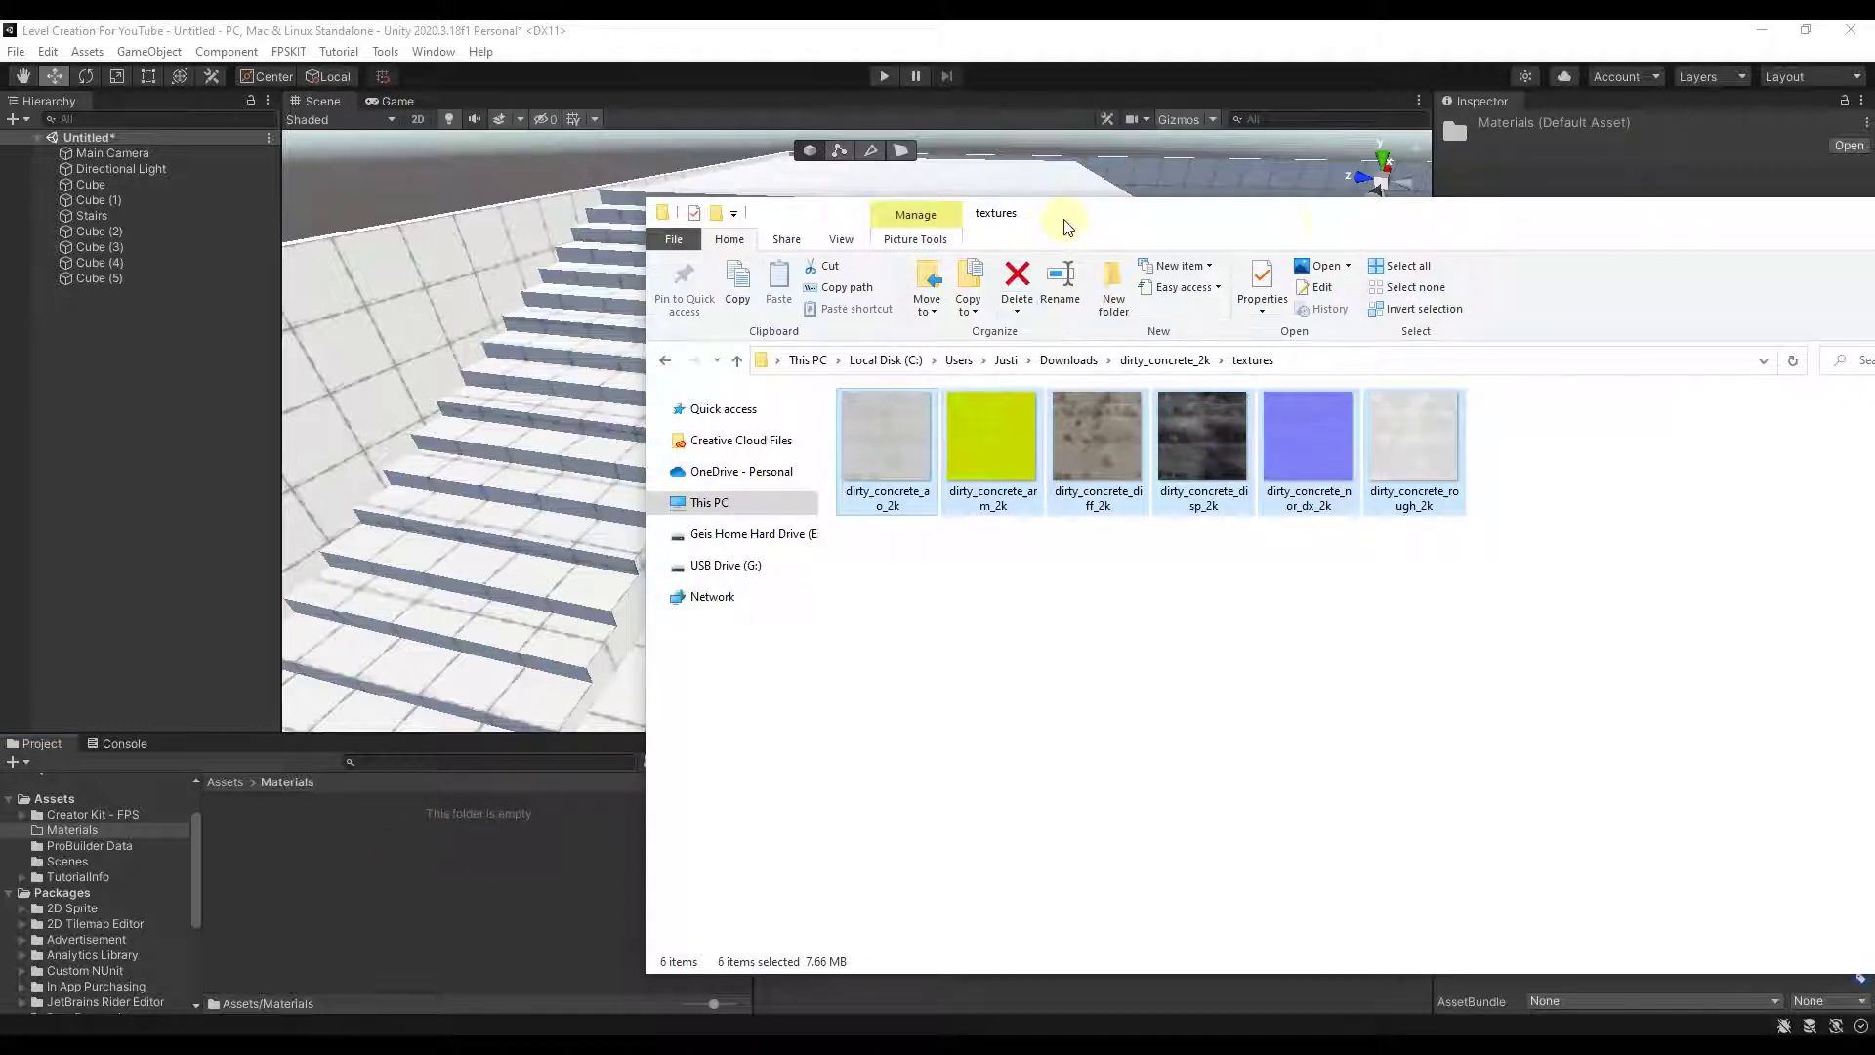
{"action": "left_click_drag", "start_coordinate": [1068, 226], "coordinate": [1402, 212]}
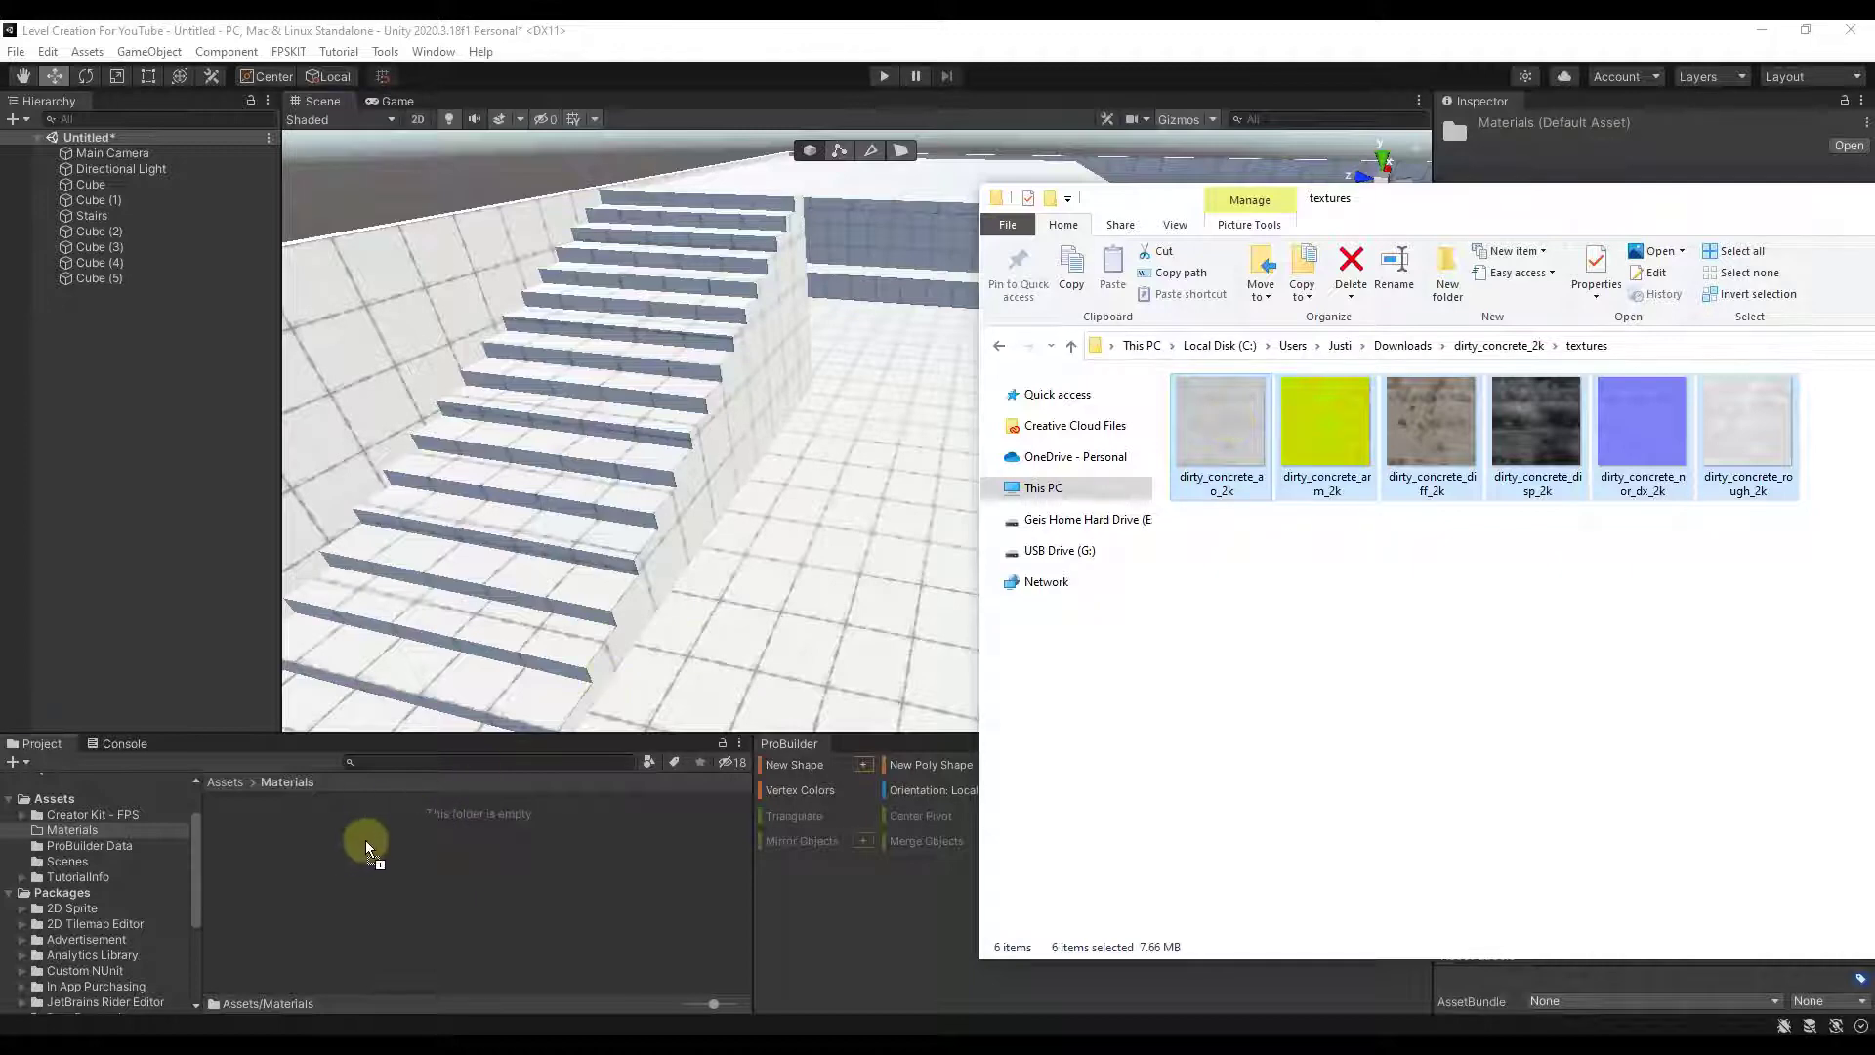
{"action": "left_click_drag", "start_coordinate": [369, 848], "coordinate": [371, 848]}
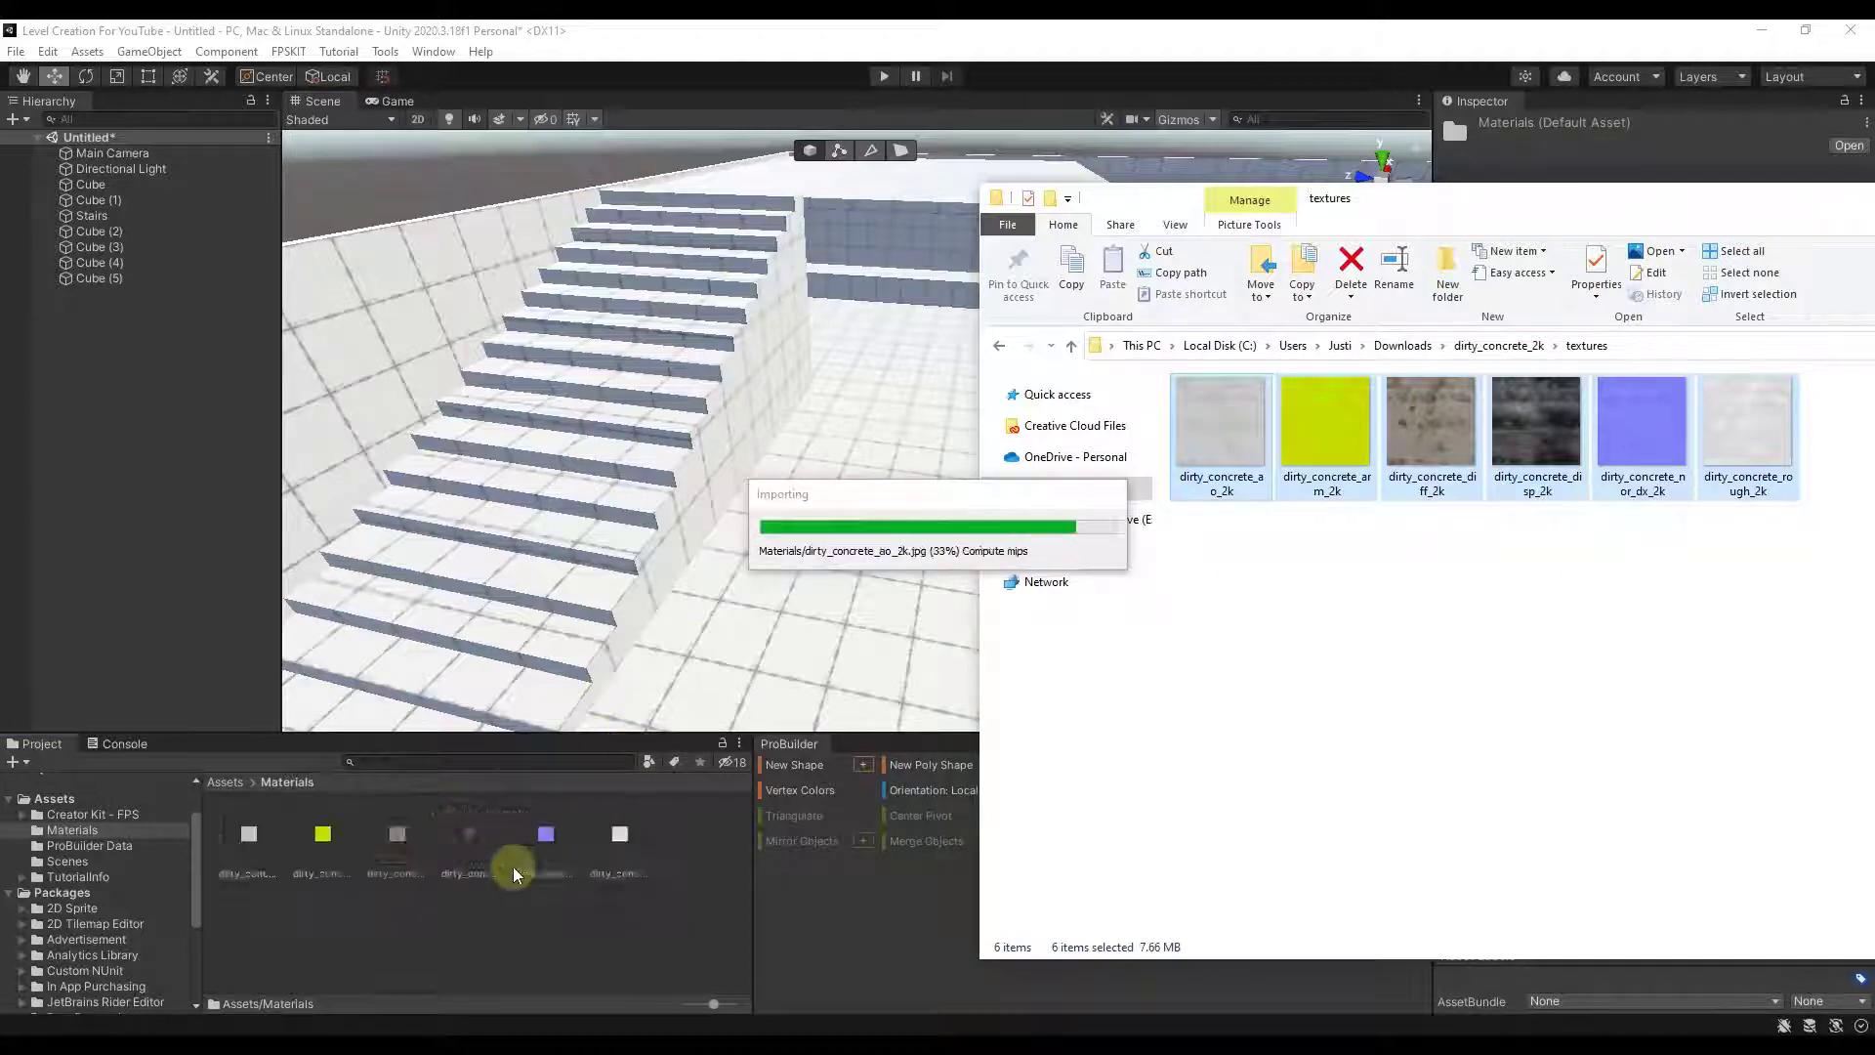
{"action": "left_click_drag", "start_coordinate": [1492, 203], "coordinate": [1874, 217]}
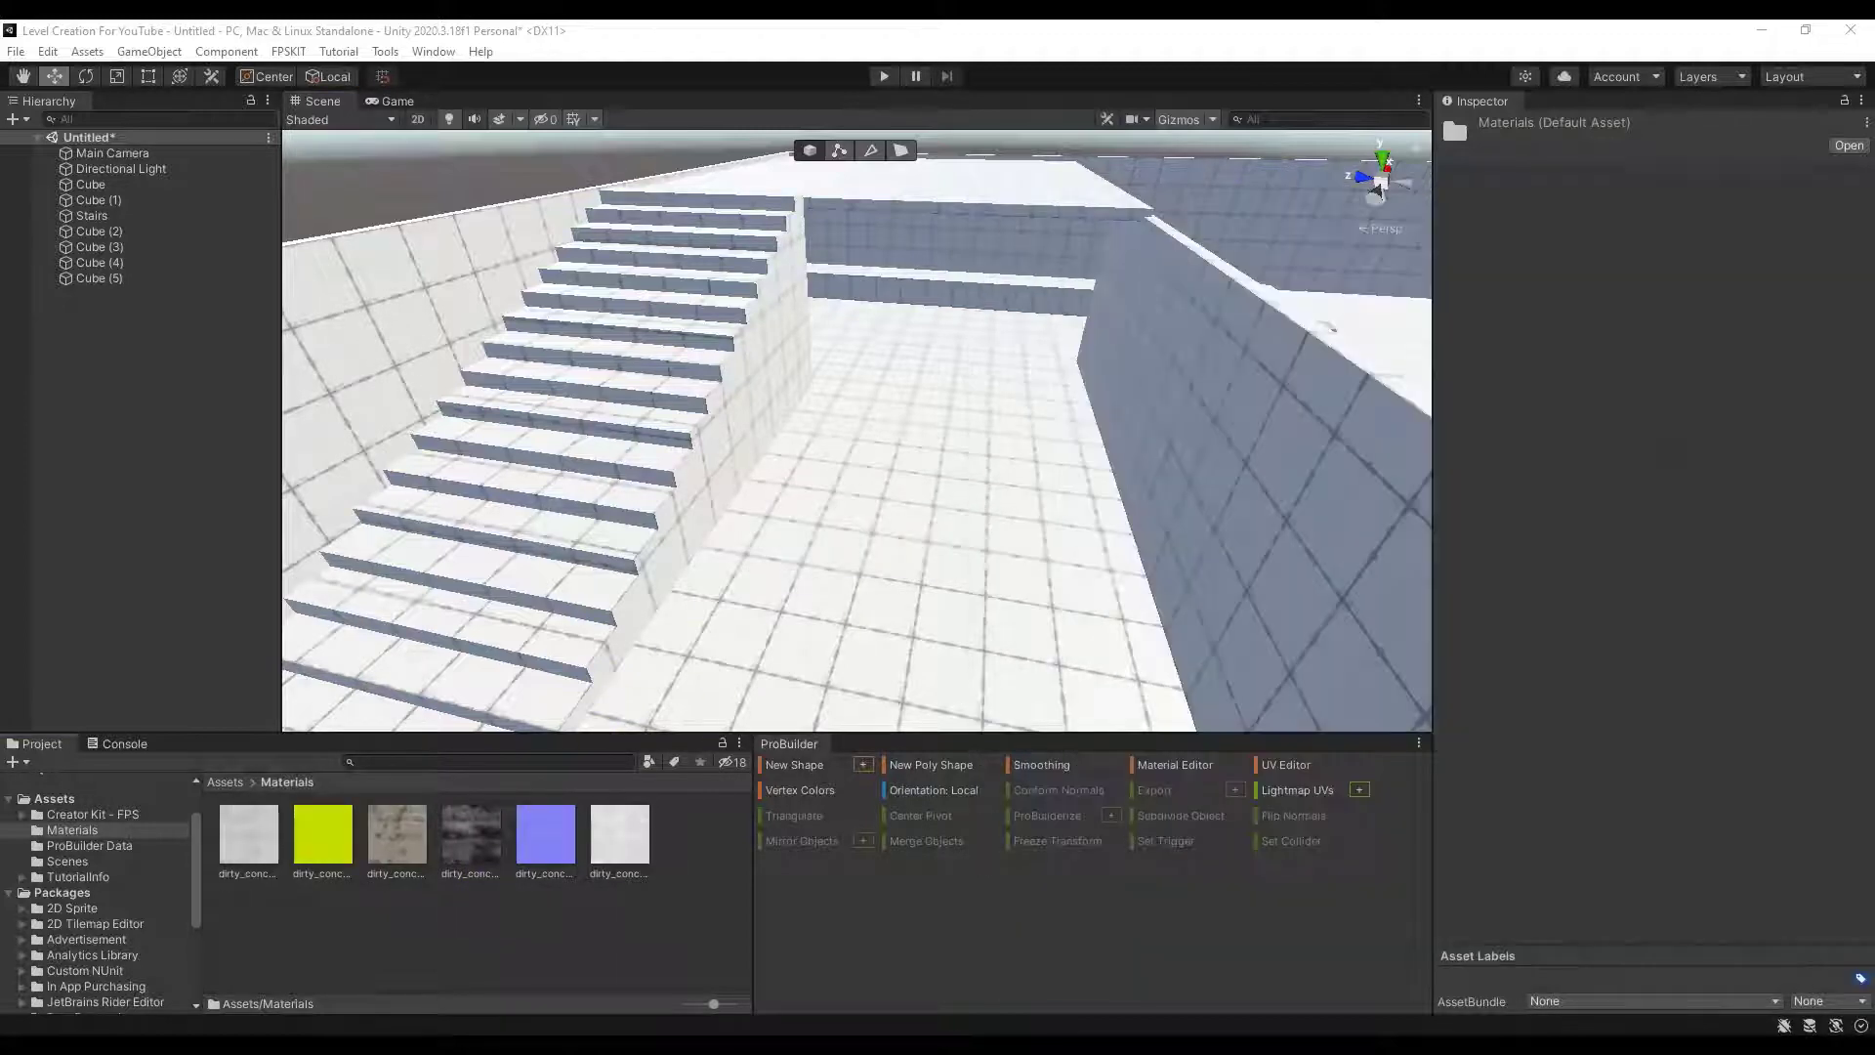
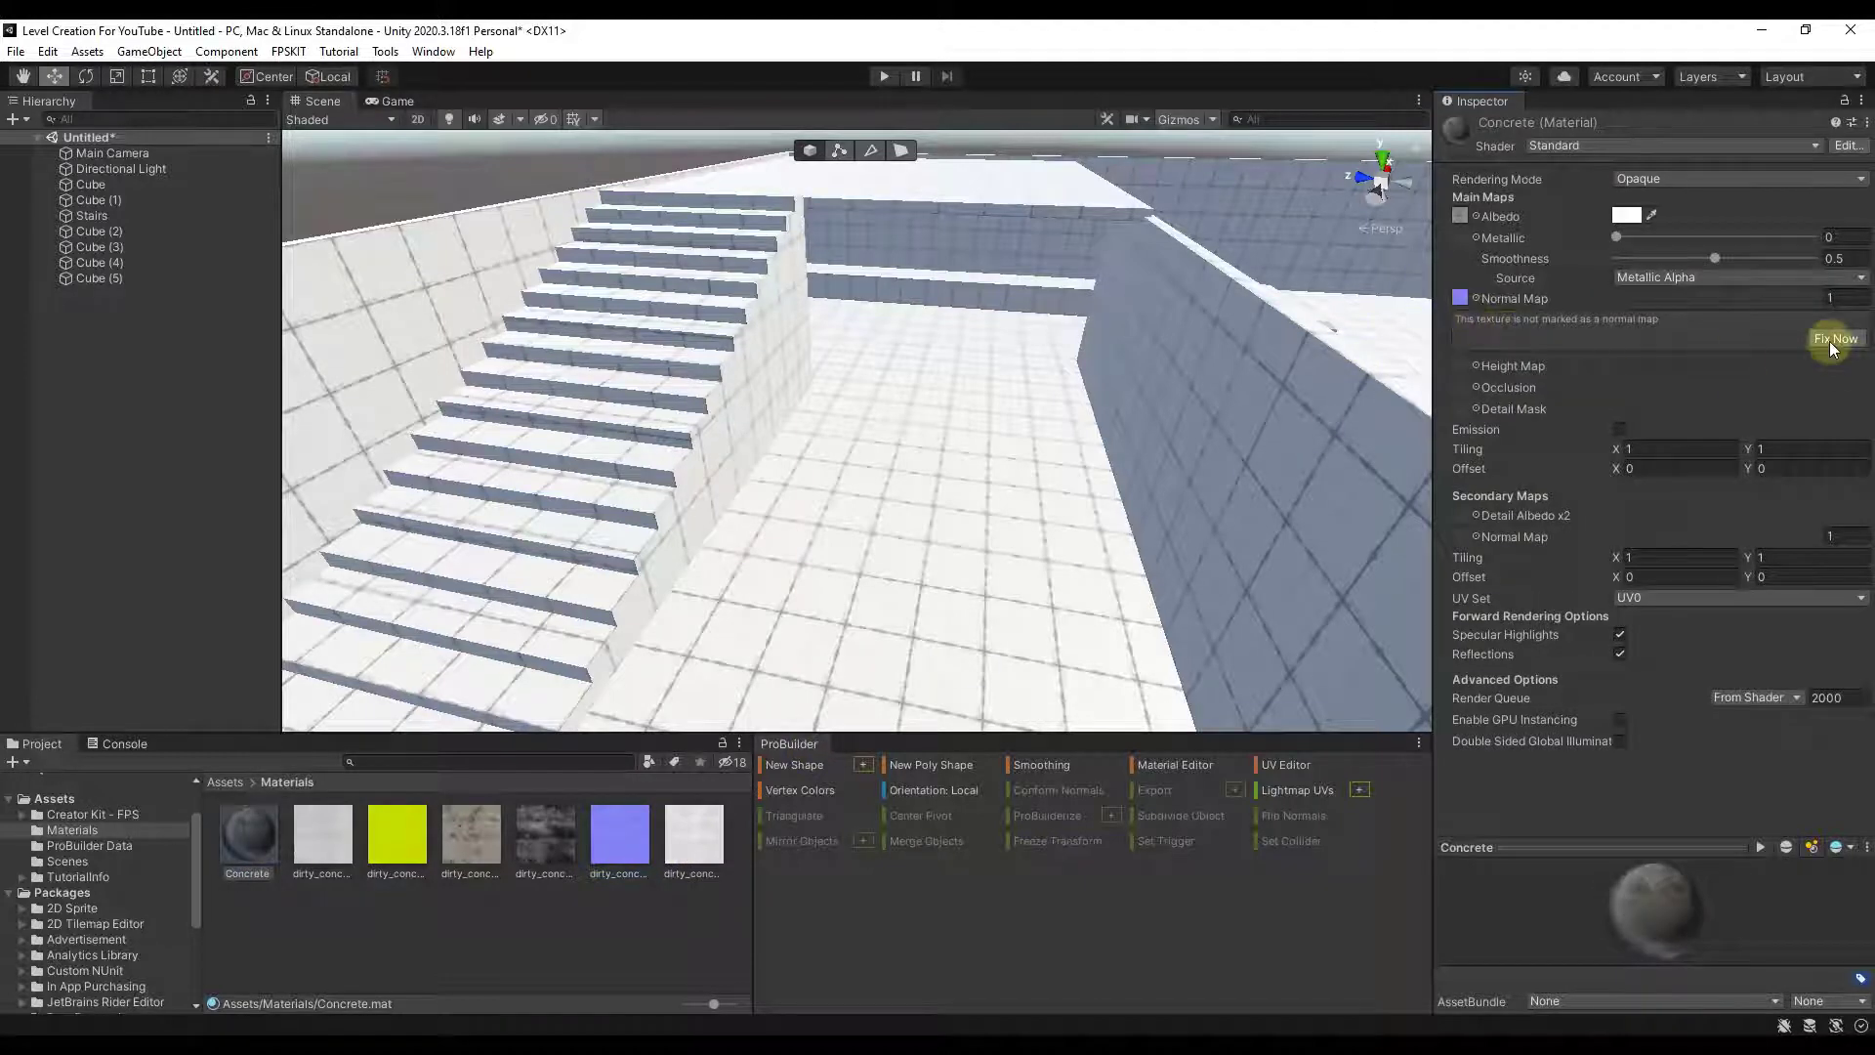
- Mark the Concrete material's normal texture as a normal map and assign Concrete to the second slot of the ProBuilder material palette
{"action": "left_click", "coordinate": [1831, 342]}
{"action": "right_click_drag", "start_coordinate": [1026, 464], "coordinate": [826, 431]}
{"action": "left_click", "coordinate": [826, 431]}
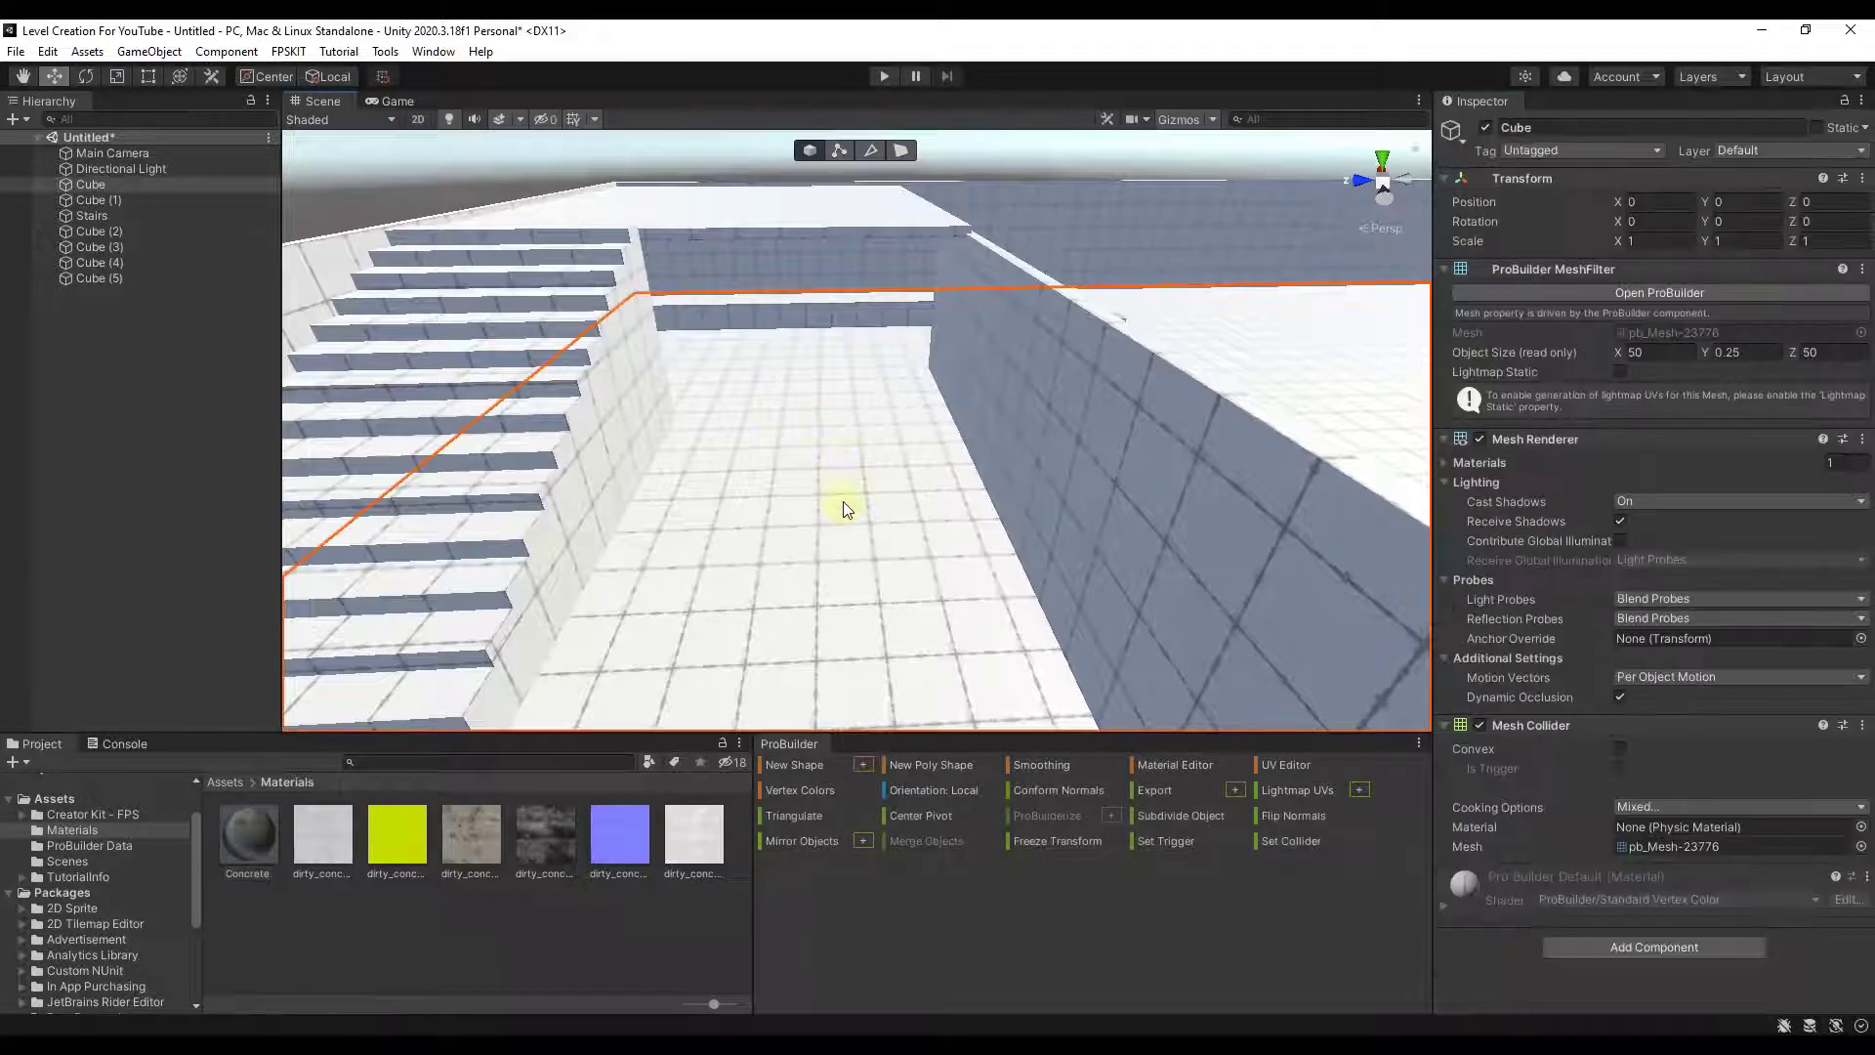
{"action": "left_click", "coordinate": [1163, 766]}
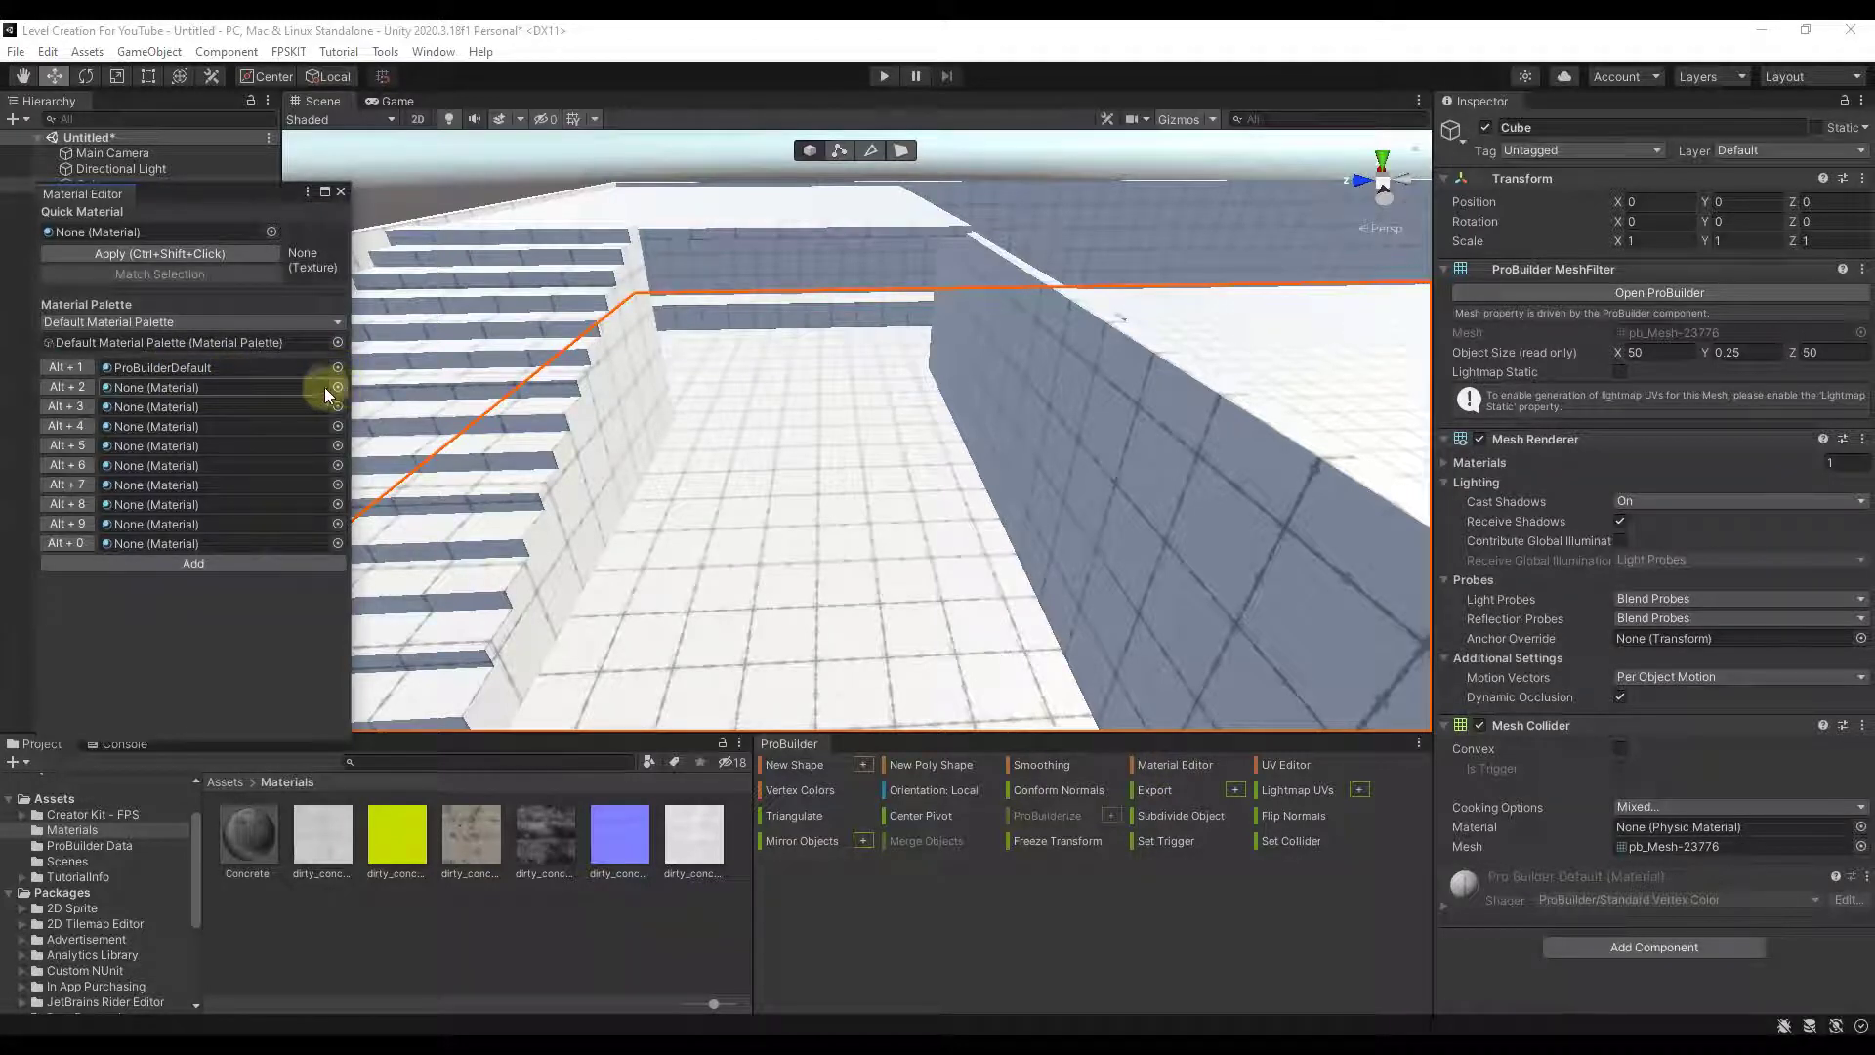
{"action": "left_click", "coordinate": [113, 387]}
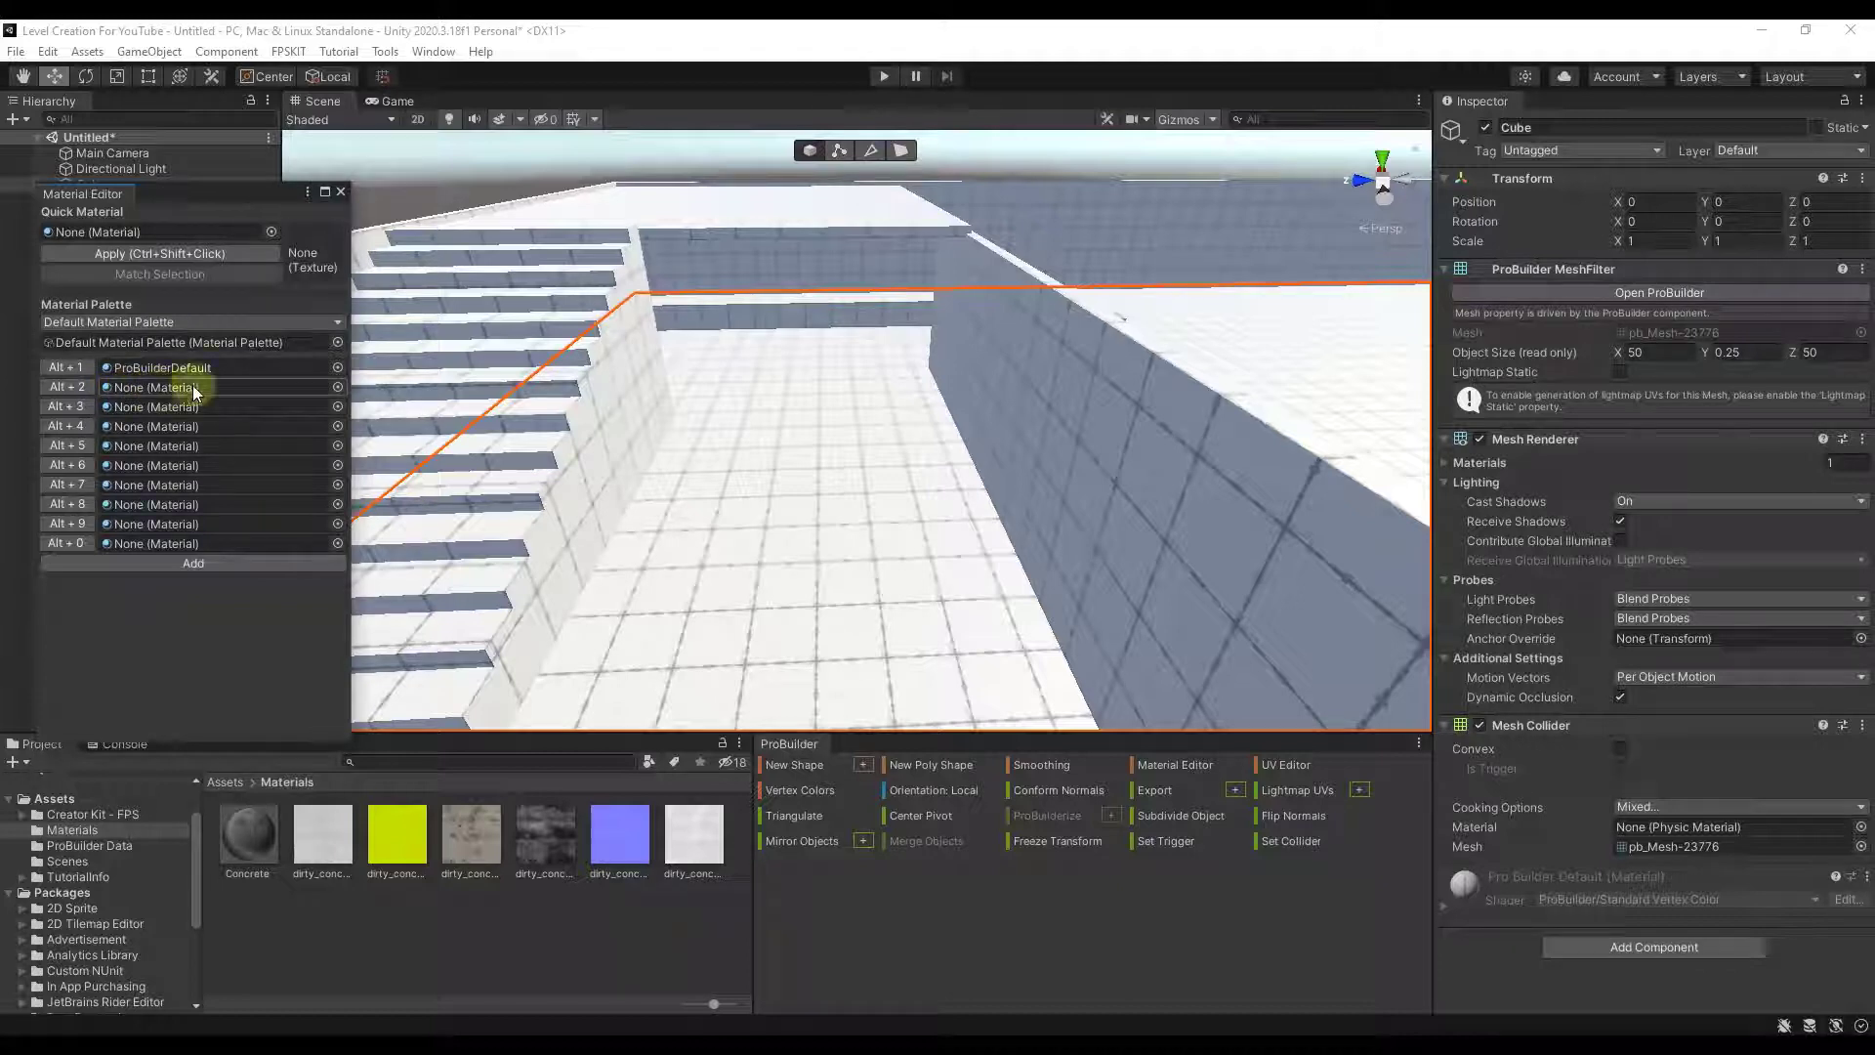
{"action": "left_click", "coordinate": [338, 387]}
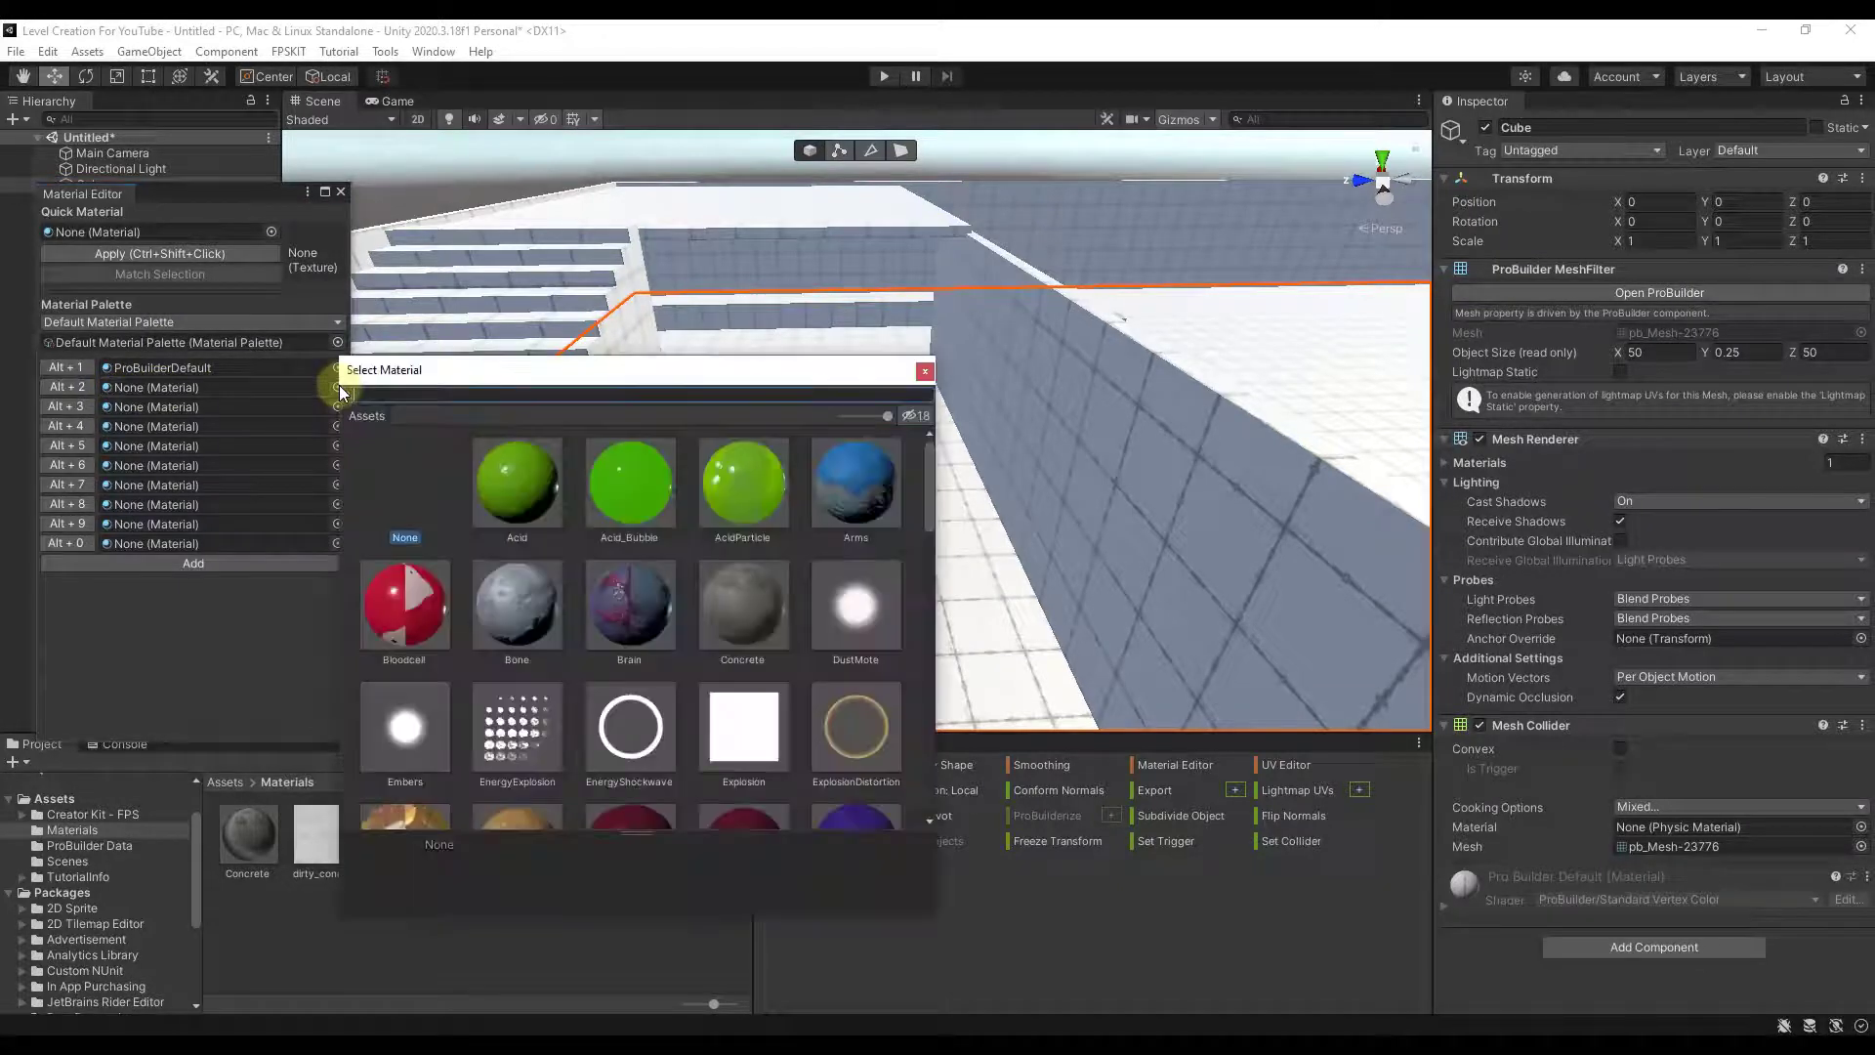
{"action": "left_click", "coordinate": [754, 607]}
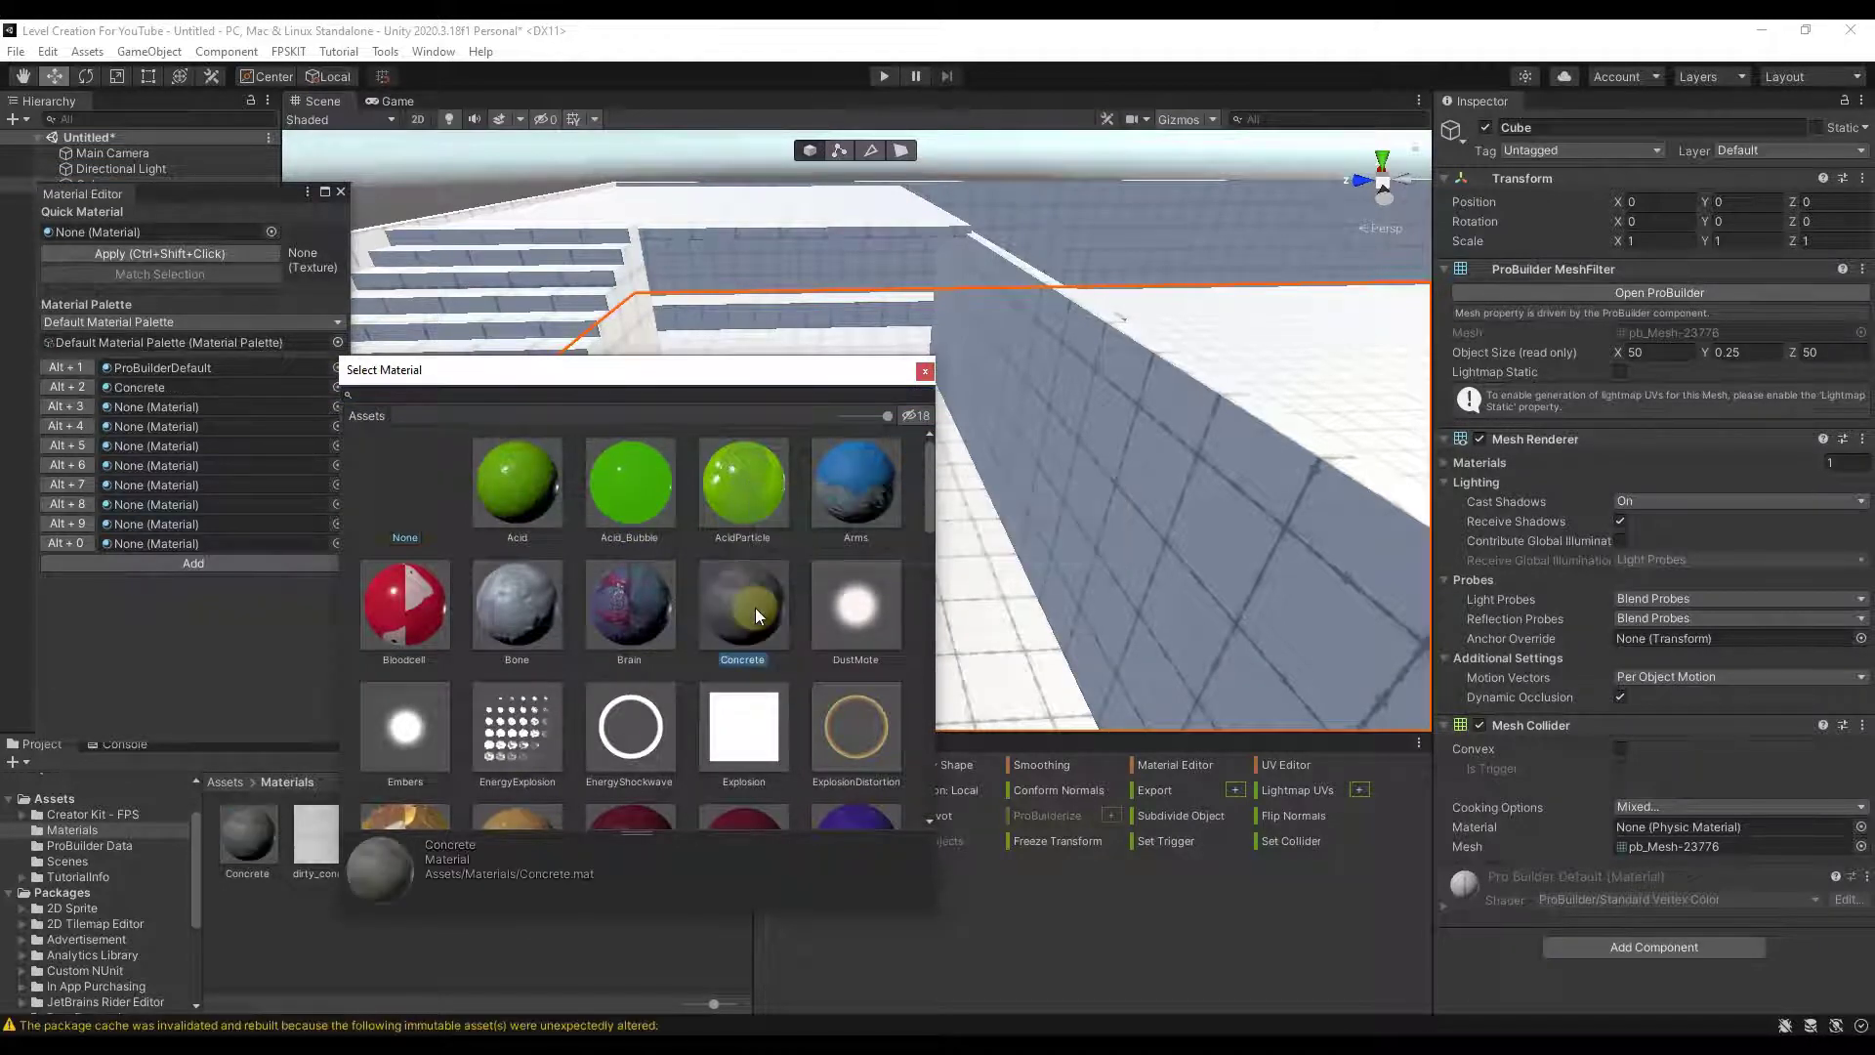
{"action": "left_click", "coordinate": [925, 372]}
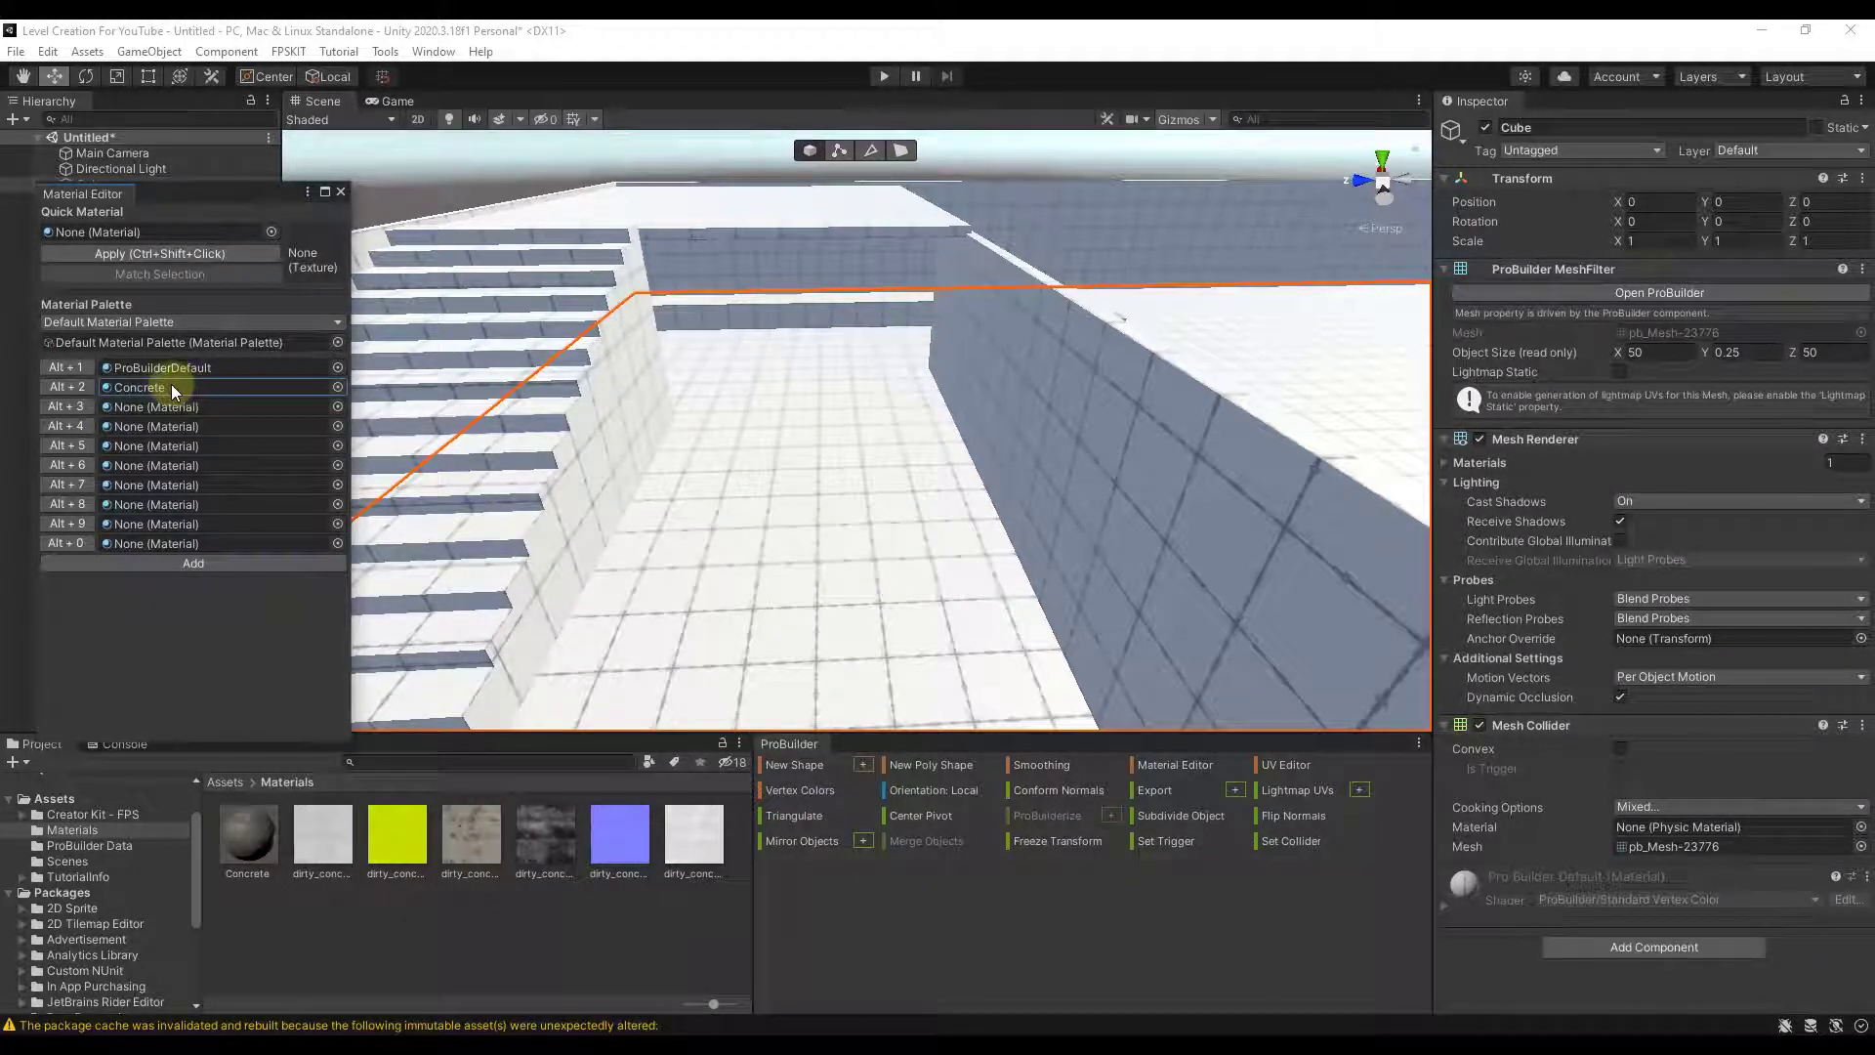
- Apply the Concrete palette material to the floor, switch it back to ProBuilderDefault, and reapply Concrete
{"action": "left_click", "coordinate": [196, 232]}
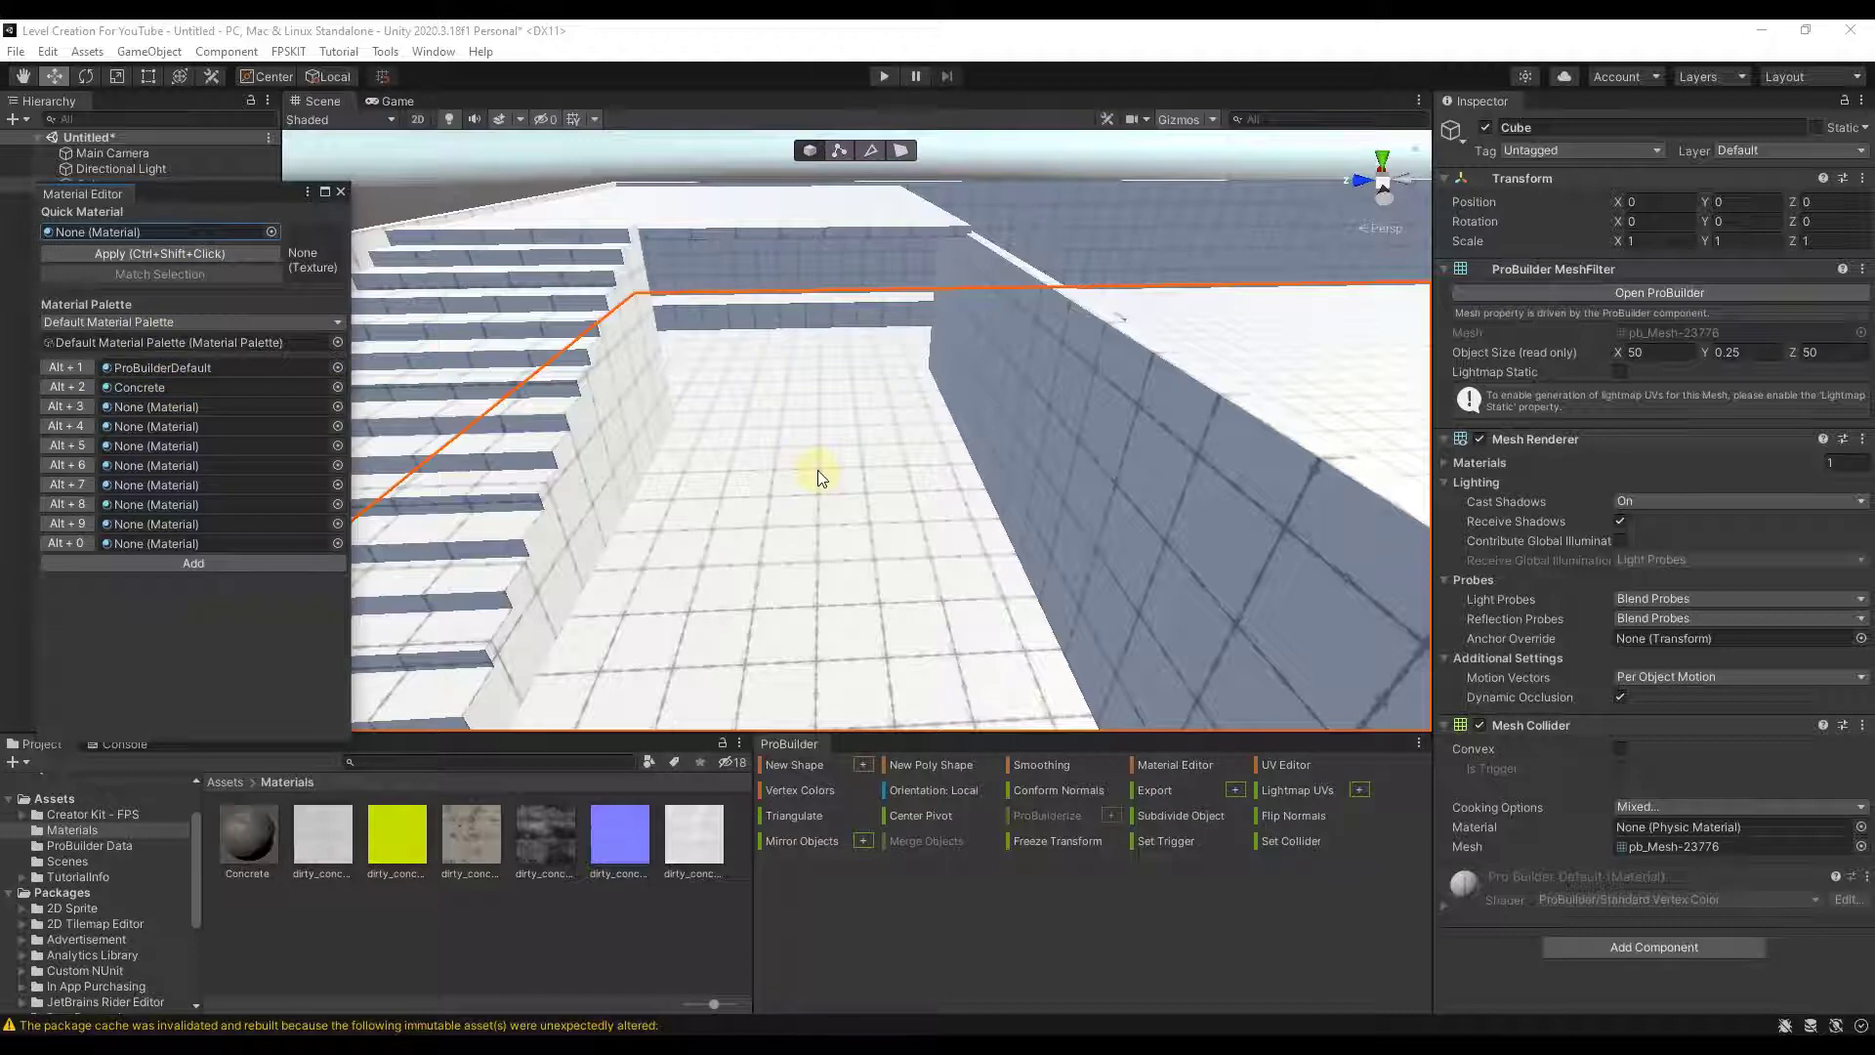
{"action": "left_click", "coordinate": [78, 388]}
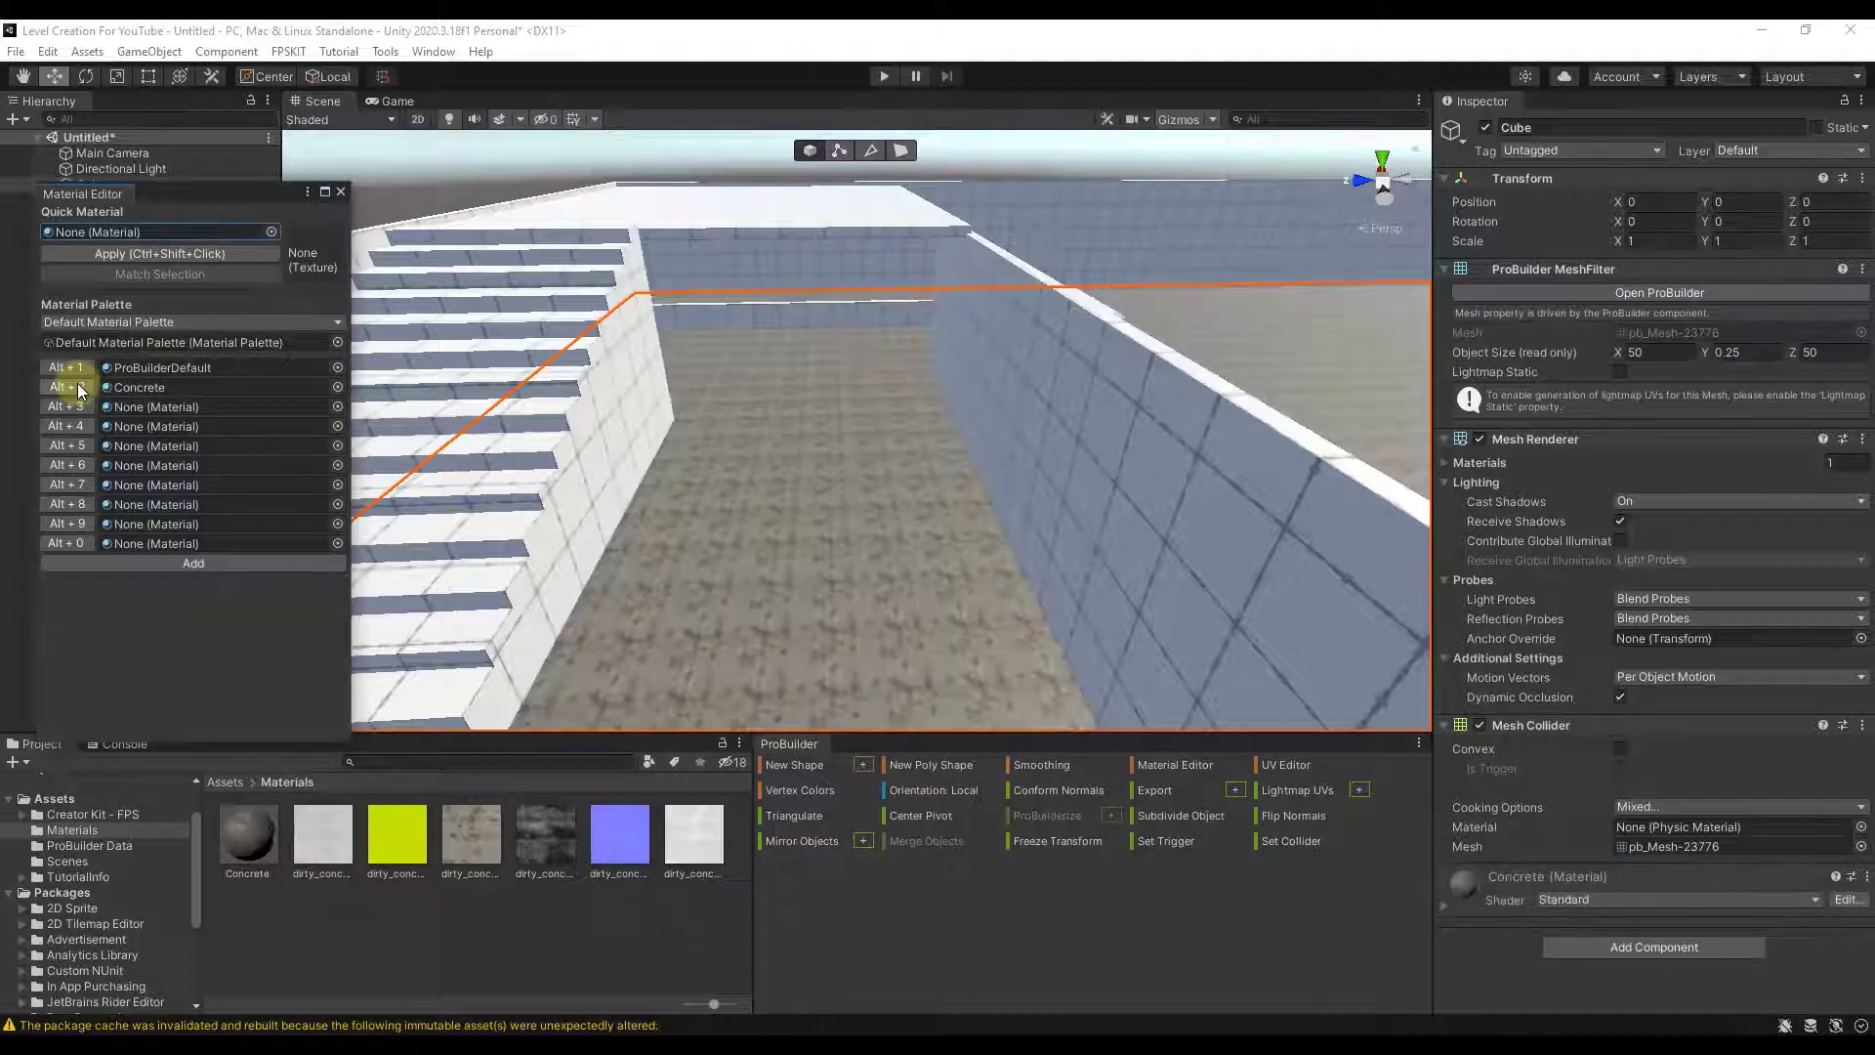
{"action": "left_click", "coordinate": [789, 394]}
{"action": "left_click", "coordinate": [96, 367]}
{"action": "left_click", "coordinate": [473, 371]}
{"action": "key", "text": "alt+1"}
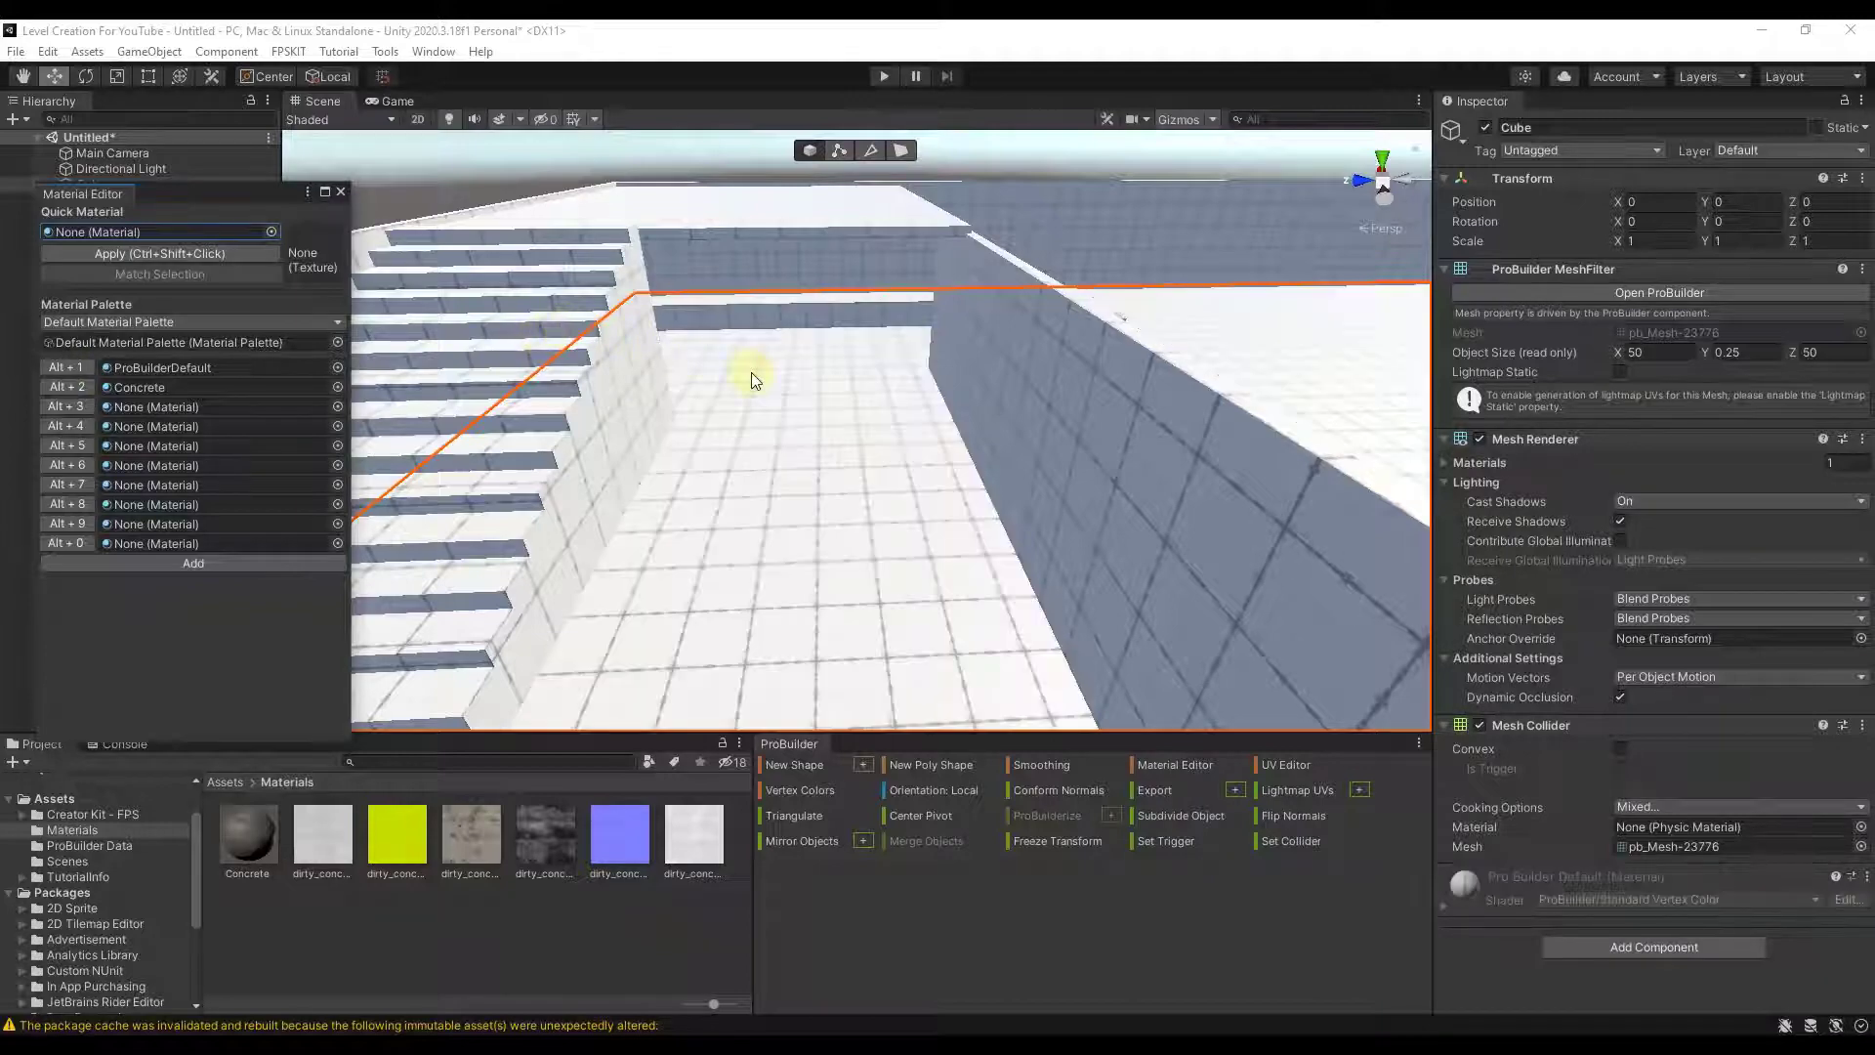
{"action": "key", "text": "alt+2"}
- Try a main tiling of X 5 and Y 5 on the Concrete material
{"action": "mouse_move", "coordinate": [805, 484]}
{"action": "right_mouse_down"}
{"action": "mouse_move", "coordinate": [1371, 476]}
{"action": "mouse_move", "coordinate": [1258, 452]}
{"action": "mouse_move", "coordinate": [1262, 478]}
{"action": "mouse_move", "coordinate": [1170, 620]}
{"action": "mouse_move", "coordinate": [912, 641]}
{"action": "mouse_move", "coordinate": [498, 406]}
{"action": "mouse_move", "coordinate": [736, 368]}
{"action": "mouse_move", "coordinate": [796, 451]}
{"action": "right_mouse_up"}
{"action": "key", "text": "w"}
{"action": "left_click", "coordinate": [258, 861]}
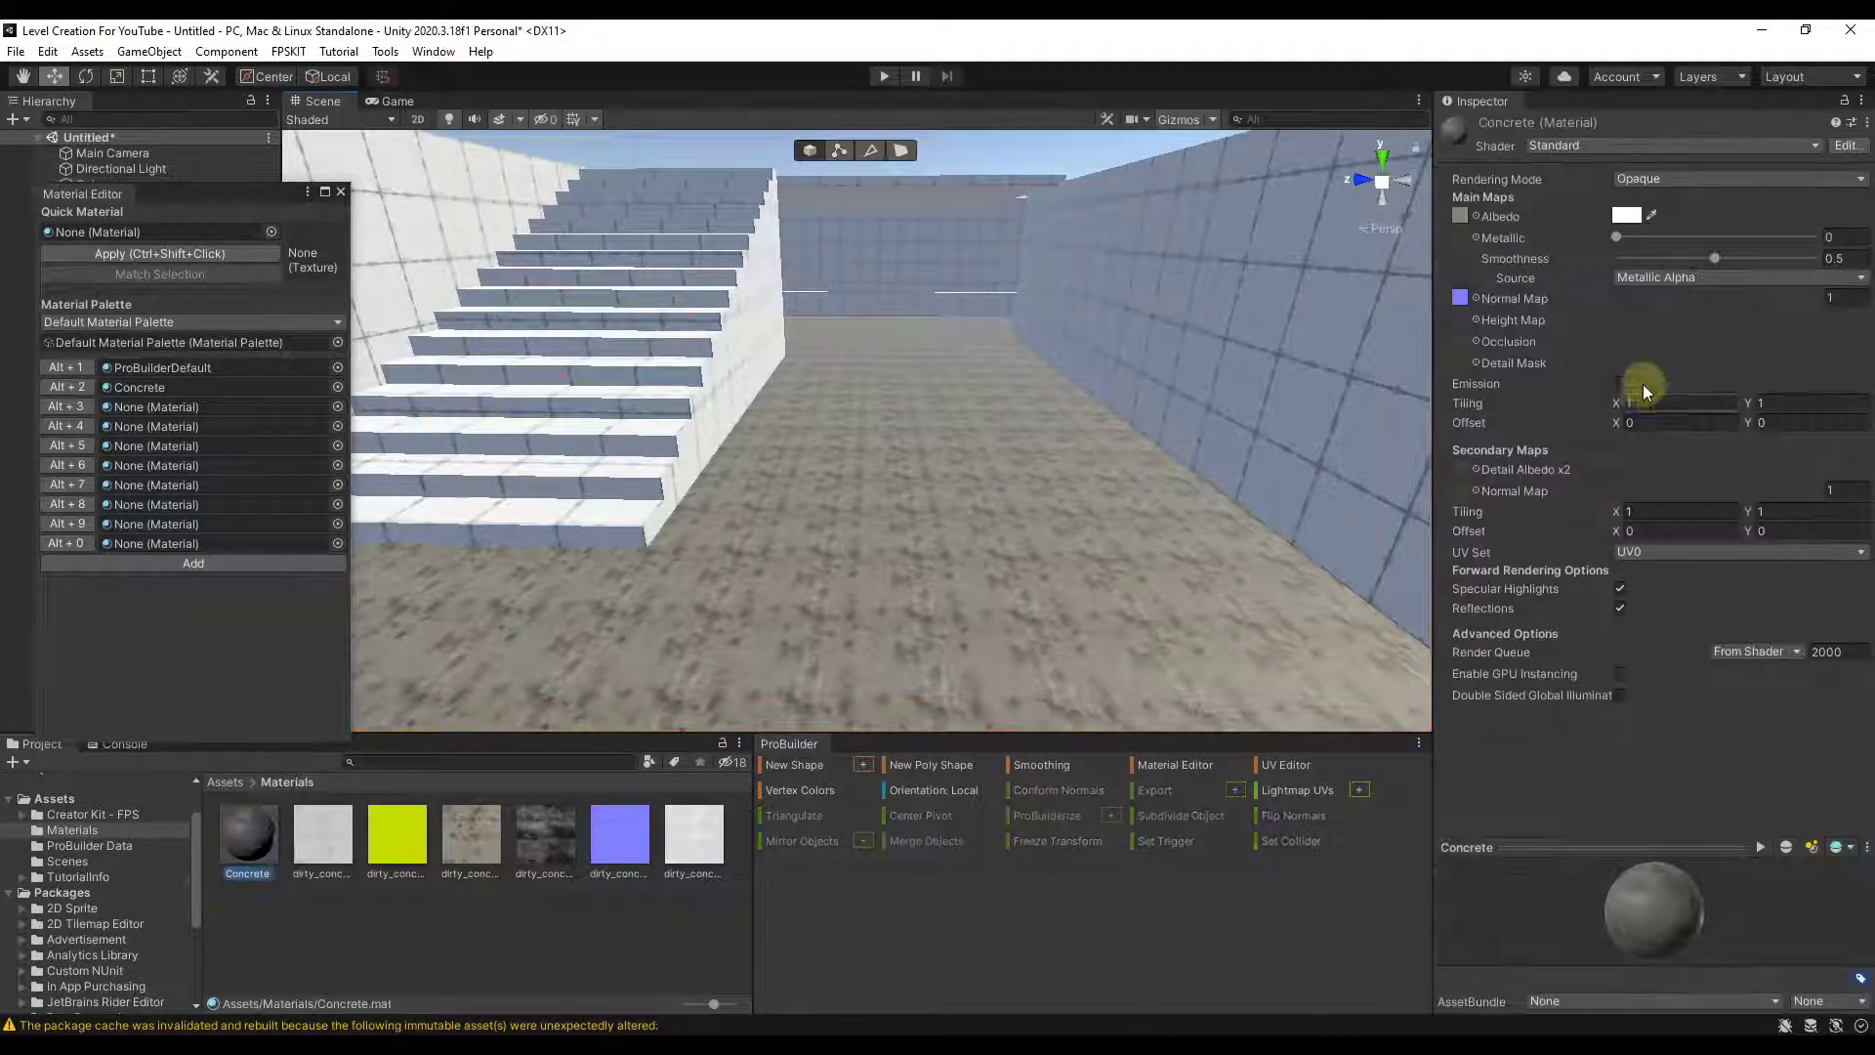
{"action": "left_click_drag", "start_coordinate": [1637, 401], "coordinate": [1606, 392]}
{"action": "type", "text": "5"}
{"action": "key", "text": "Tab"}
{"action": "type", "text": "5"}
- Set the Concrete material's main tiling to X 0.25 and Y 0.25
{"action": "key", "text": "shift+Tab"}
{"action": "type", "text": "25"}
{"action": "key", "text": "Tab"}
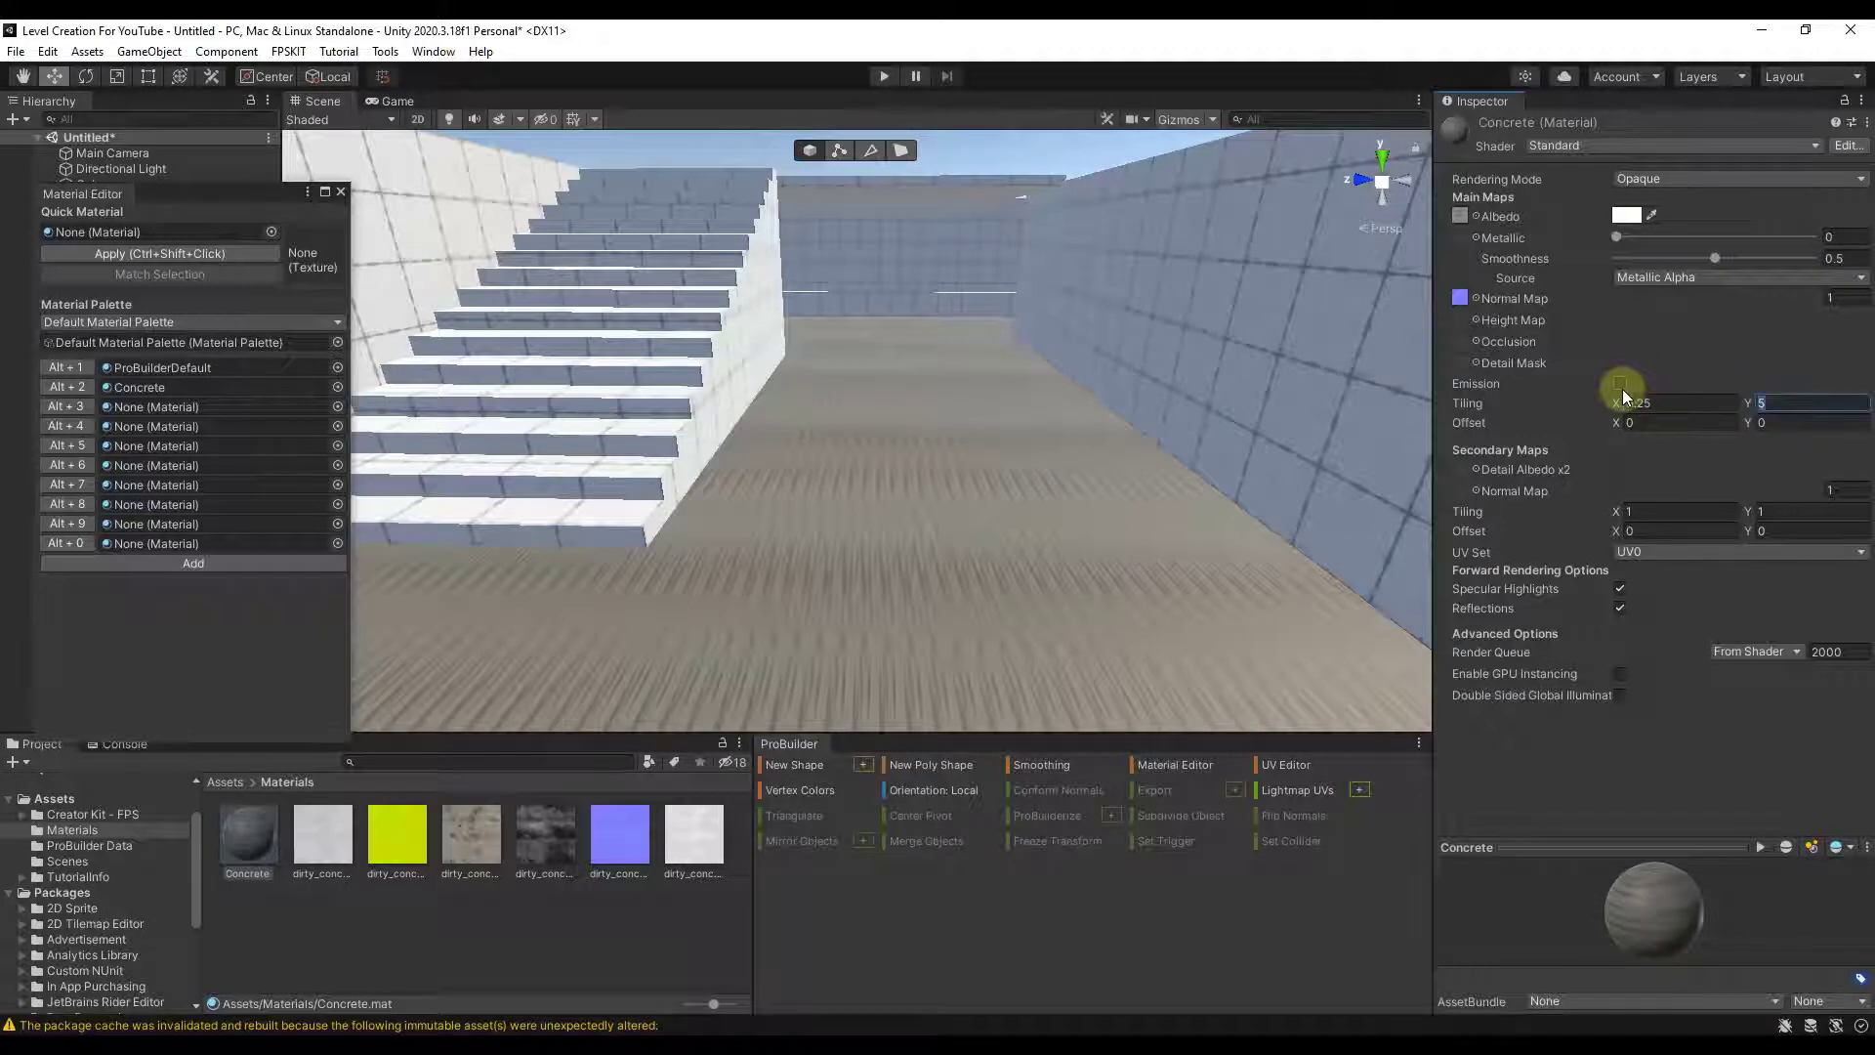
{"action": "type", "text": ".25"}
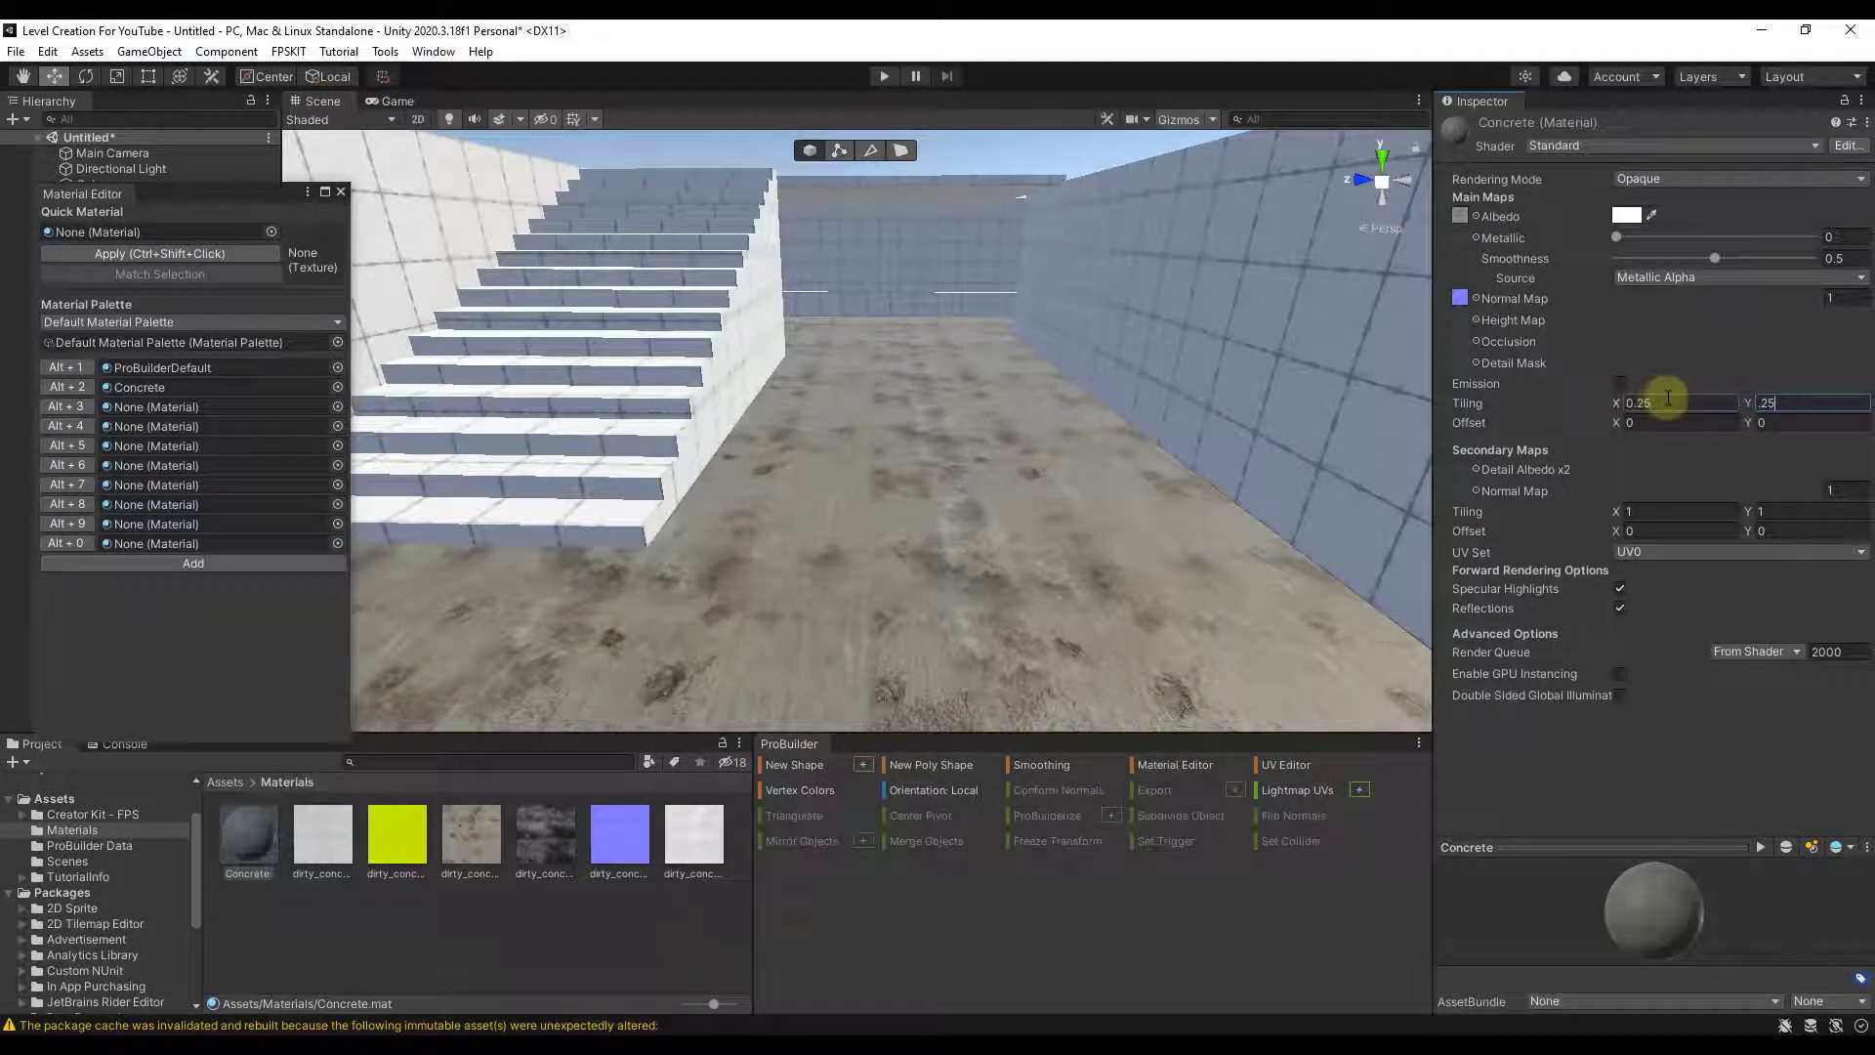
- Set the Concrete material's main tiling to X 0.1 and Y 0.1
{"action": "key", "text": "shift+Tab"}
{"action": "type", "text": ".1"}
{"action": "key", "text": "Tab"}
{"action": "type", "text": ".1"}
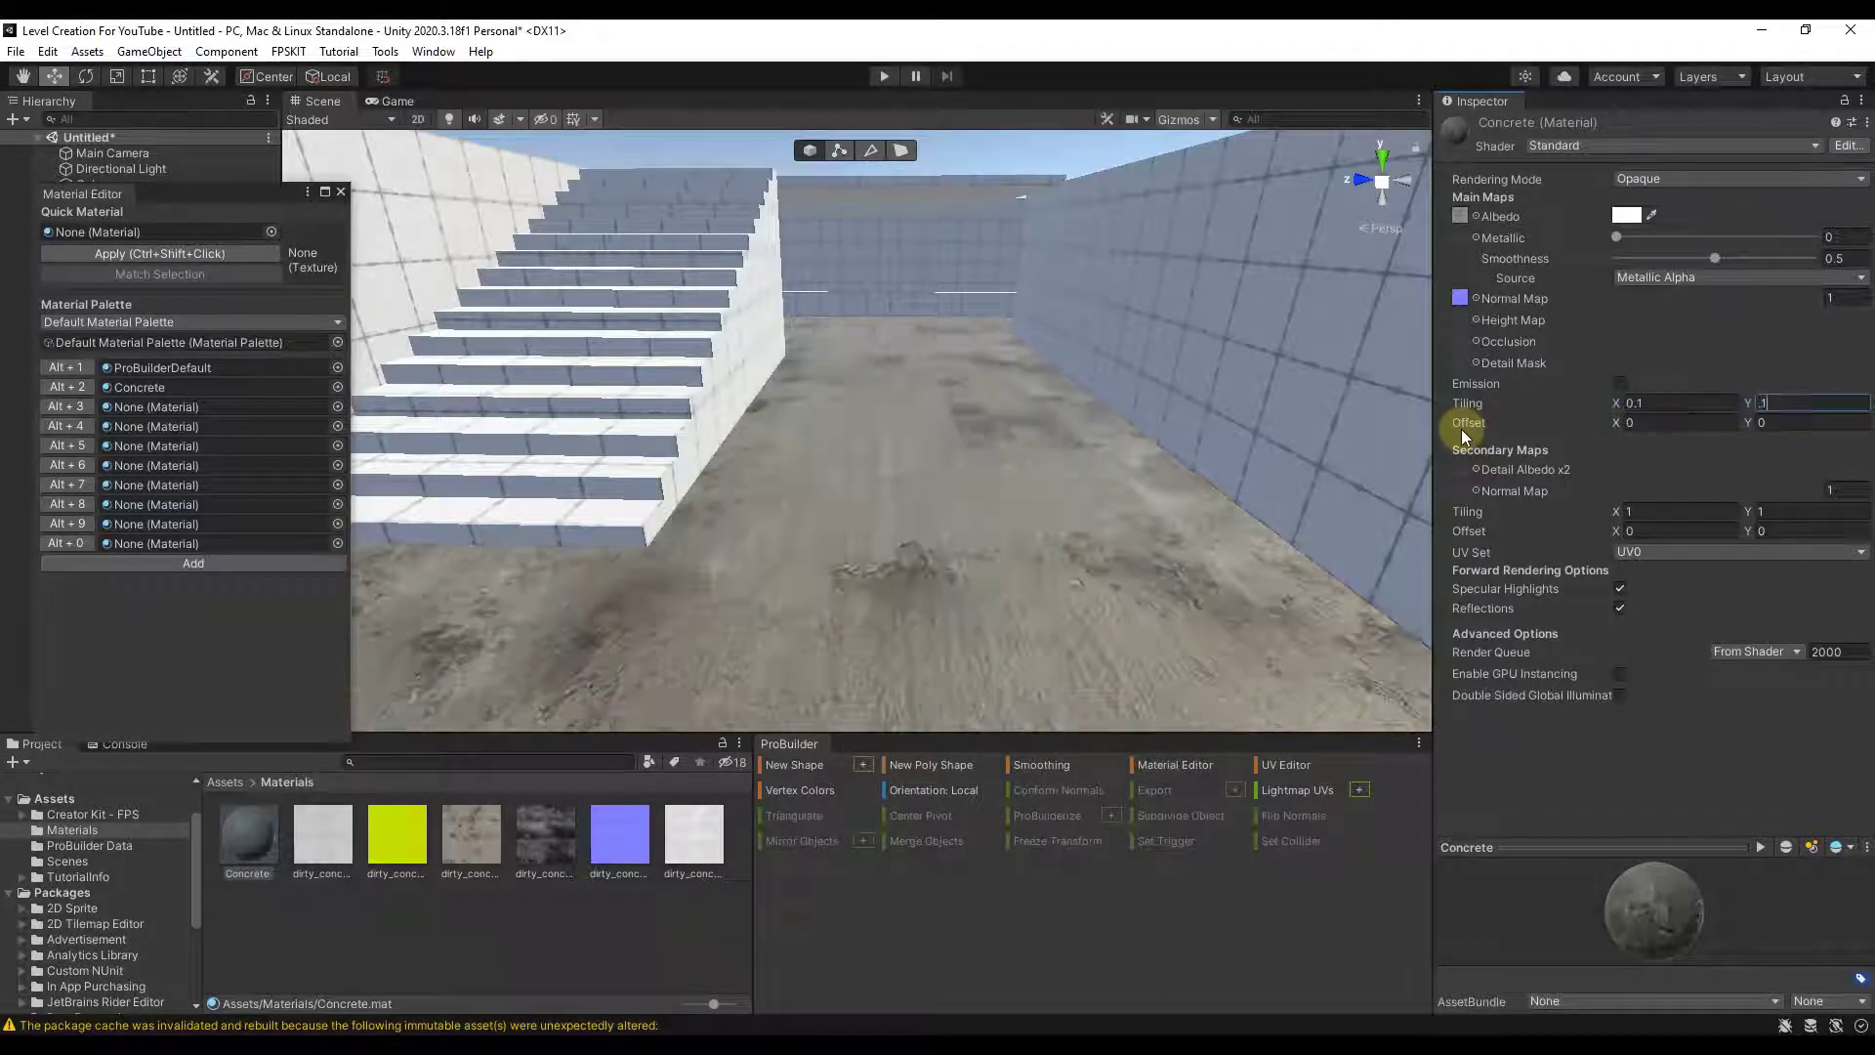
- Add the Brick material to the third palette slot and apply it to the long wall opposite the stairs
{"action": "right_click_drag", "start_coordinate": [1051, 610], "coordinate": [858, 489]}
{"action": "key", "text": "w"}
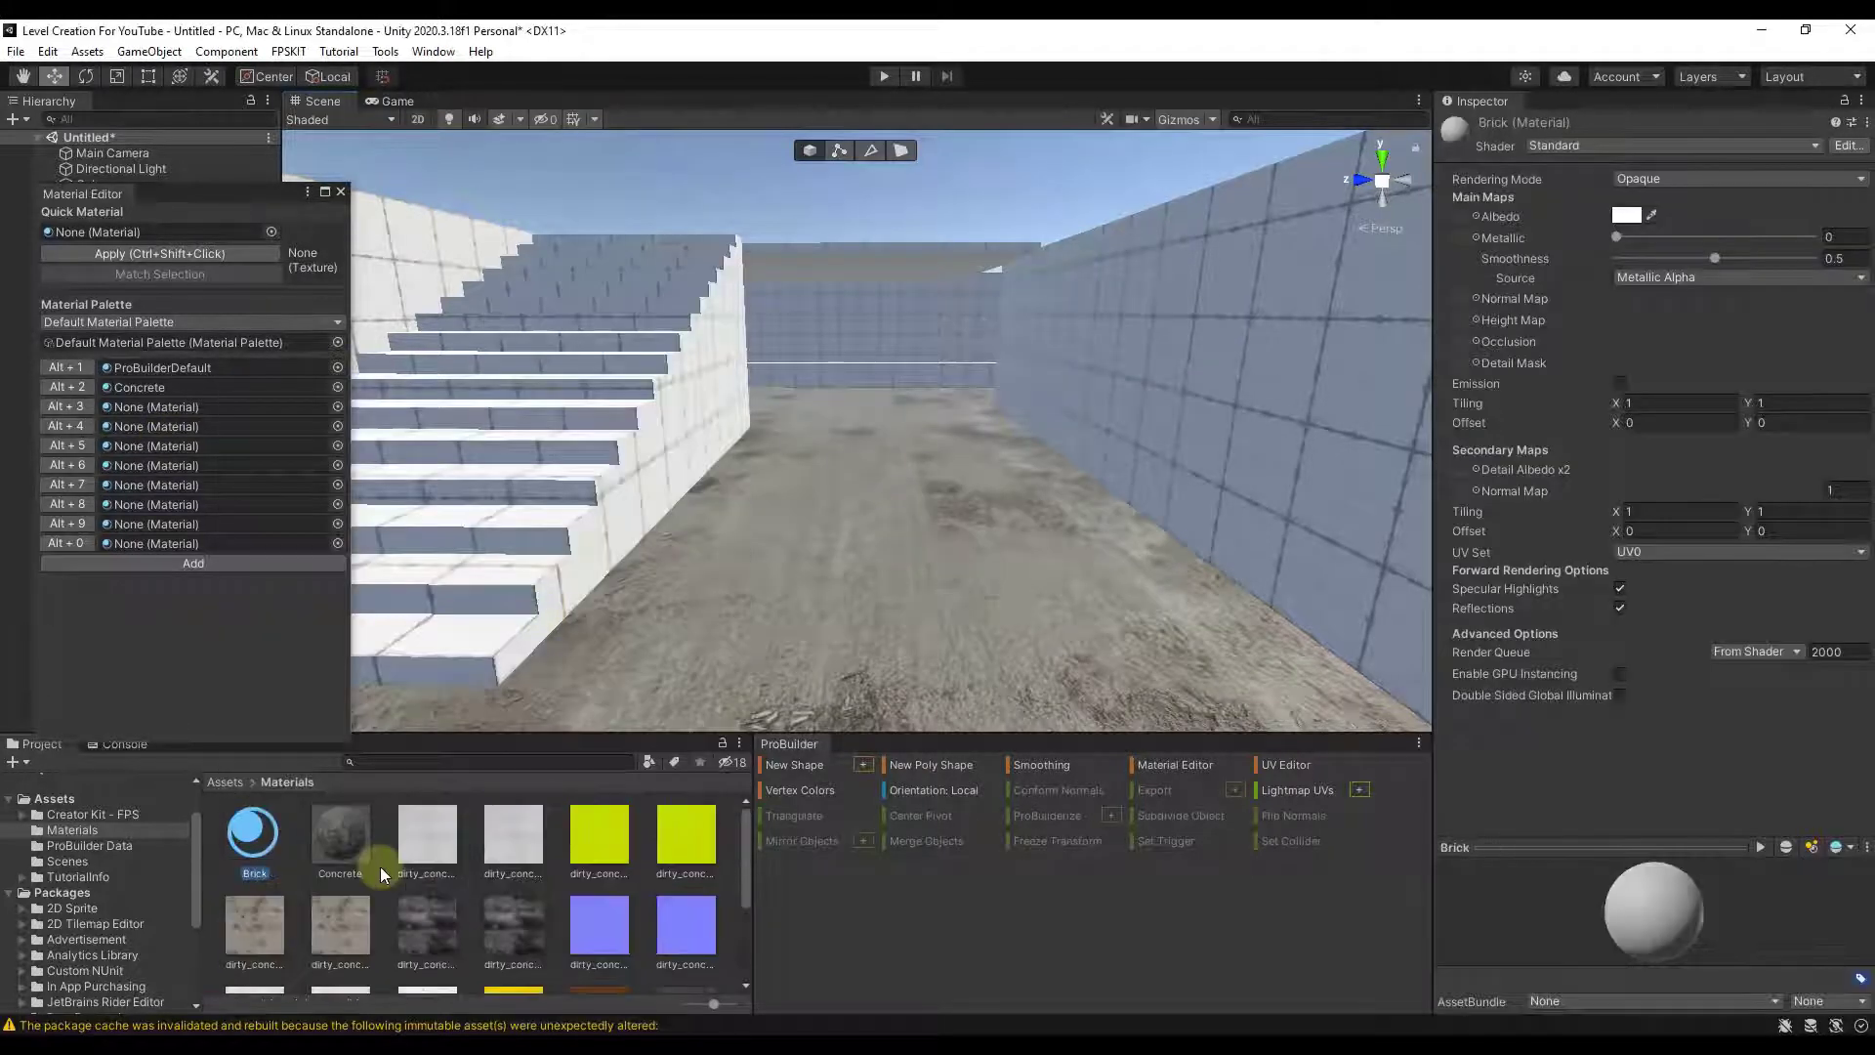
{"action": "left_click_drag", "start_coordinate": [254, 832], "coordinate": [185, 422]}
{"action": "left_click_drag", "start_coordinate": [251, 832], "coordinate": [151, 402]}
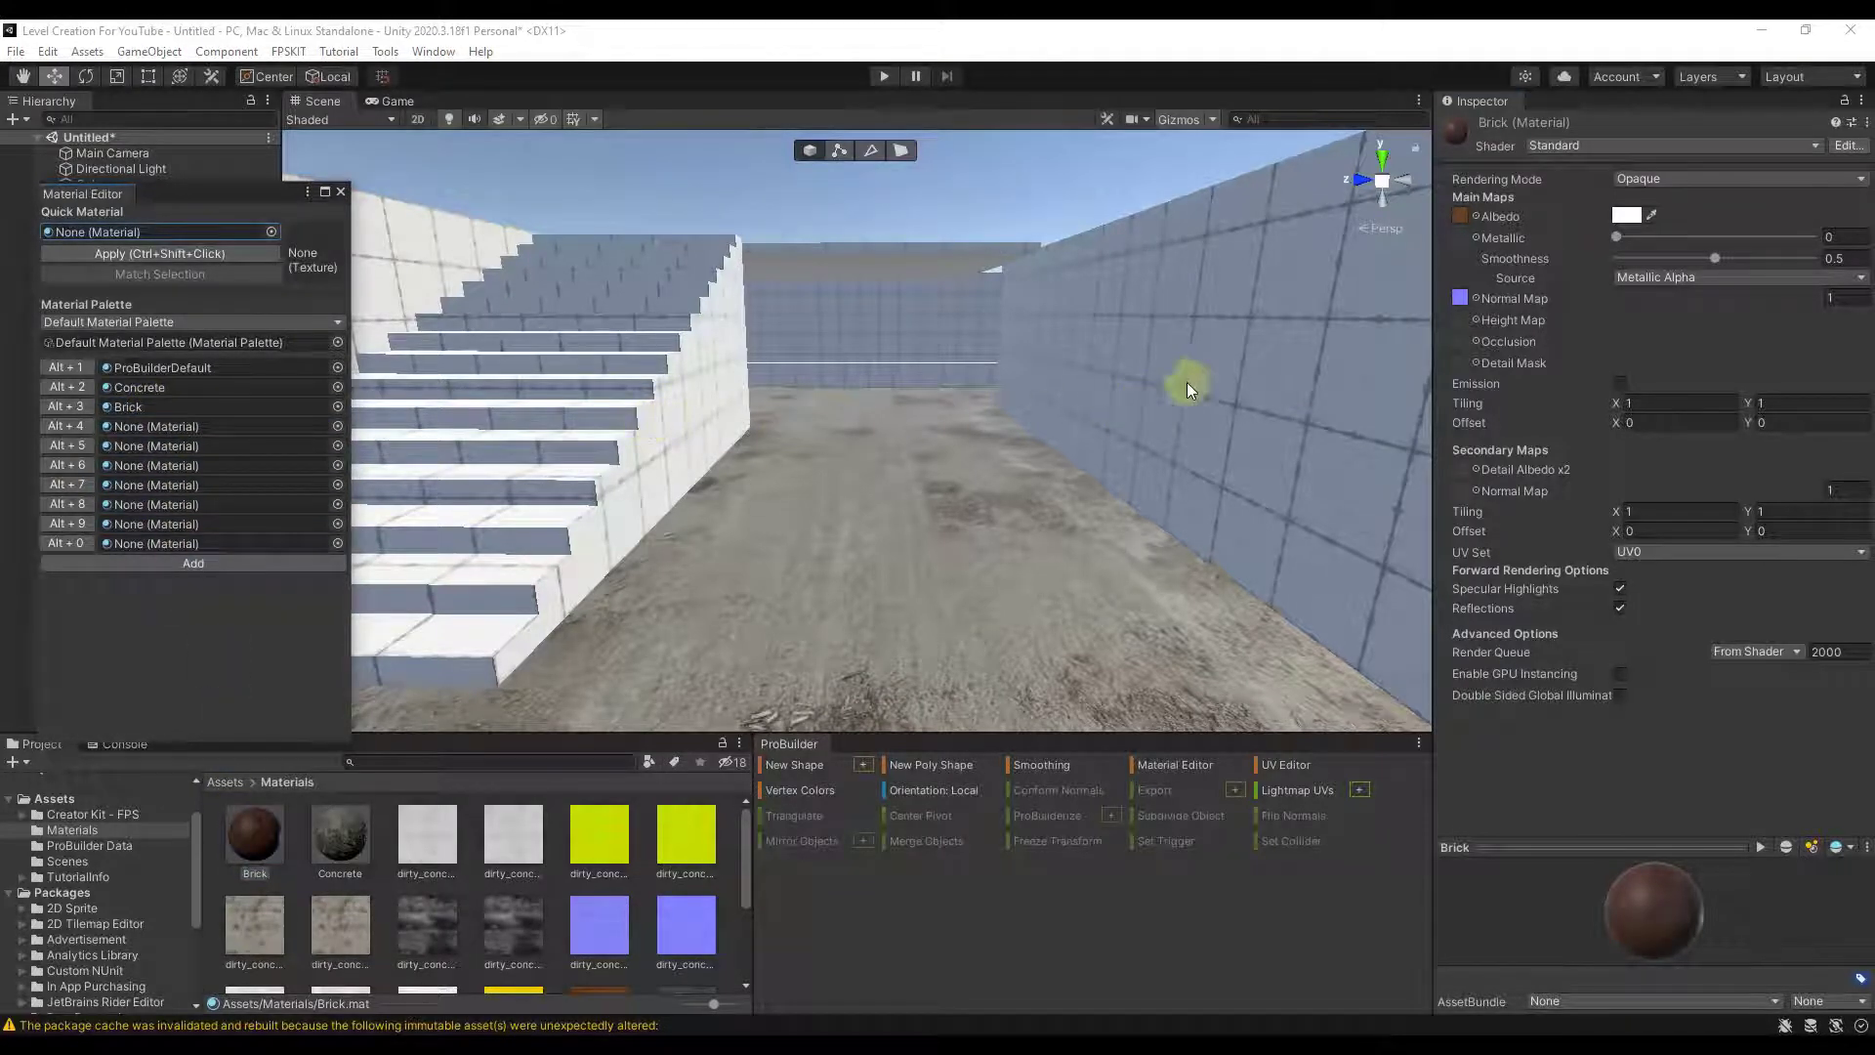
{"action": "left_click", "coordinate": [1145, 403]}
{"action": "key", "text": "f"}
{"action": "left_click", "coordinate": [62, 408]}
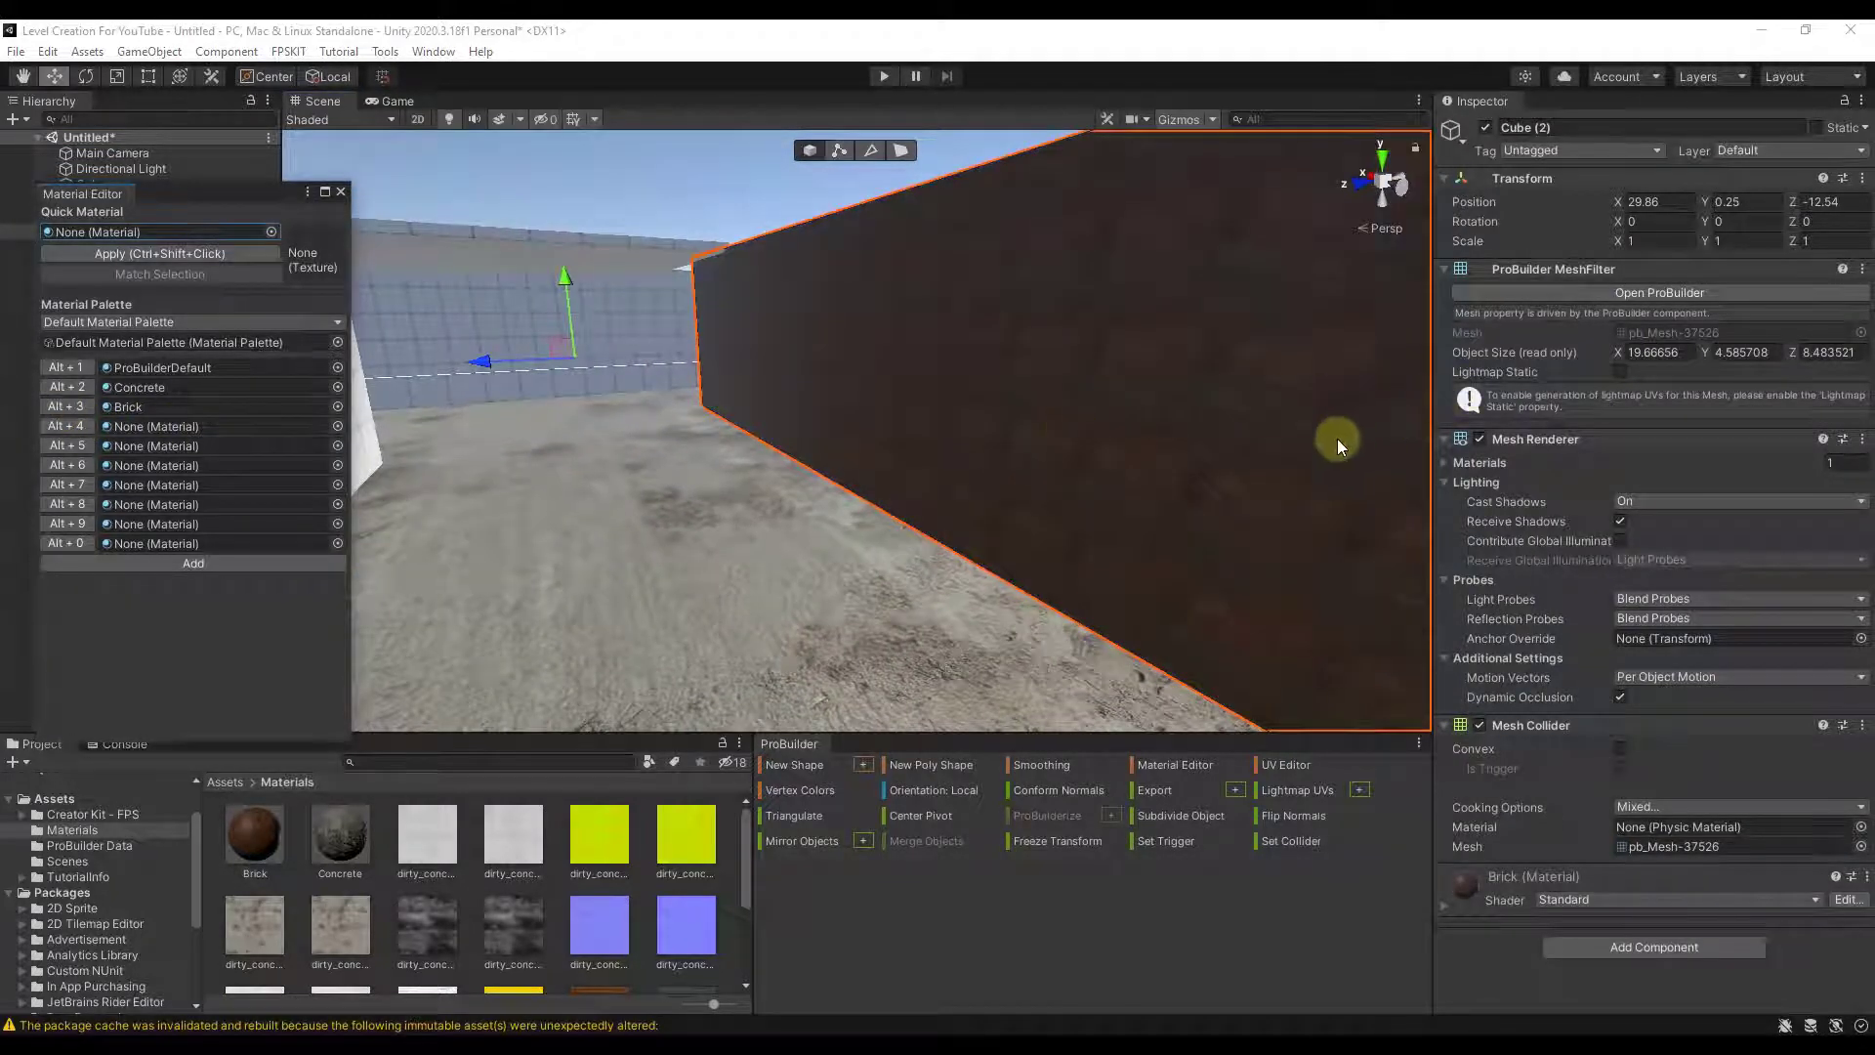
- Set the Brick material's main tiling to X 0.1 and Y 0.1
{"action": "left_click", "coordinate": [243, 836]}
{"action": "left_click", "coordinate": [1656, 403]}
{"action": "type", "text": "0.1"}
{"action": "key", "text": "Tab"}
{"action": "right_click_drag", "start_coordinate": [876, 363], "coordinate": [798, 314]}
{"action": "key", "text": "w"}
{"action": "left_click_drag", "start_coordinate": [798, 314], "coordinate": [980, 339], "text": "alt"}
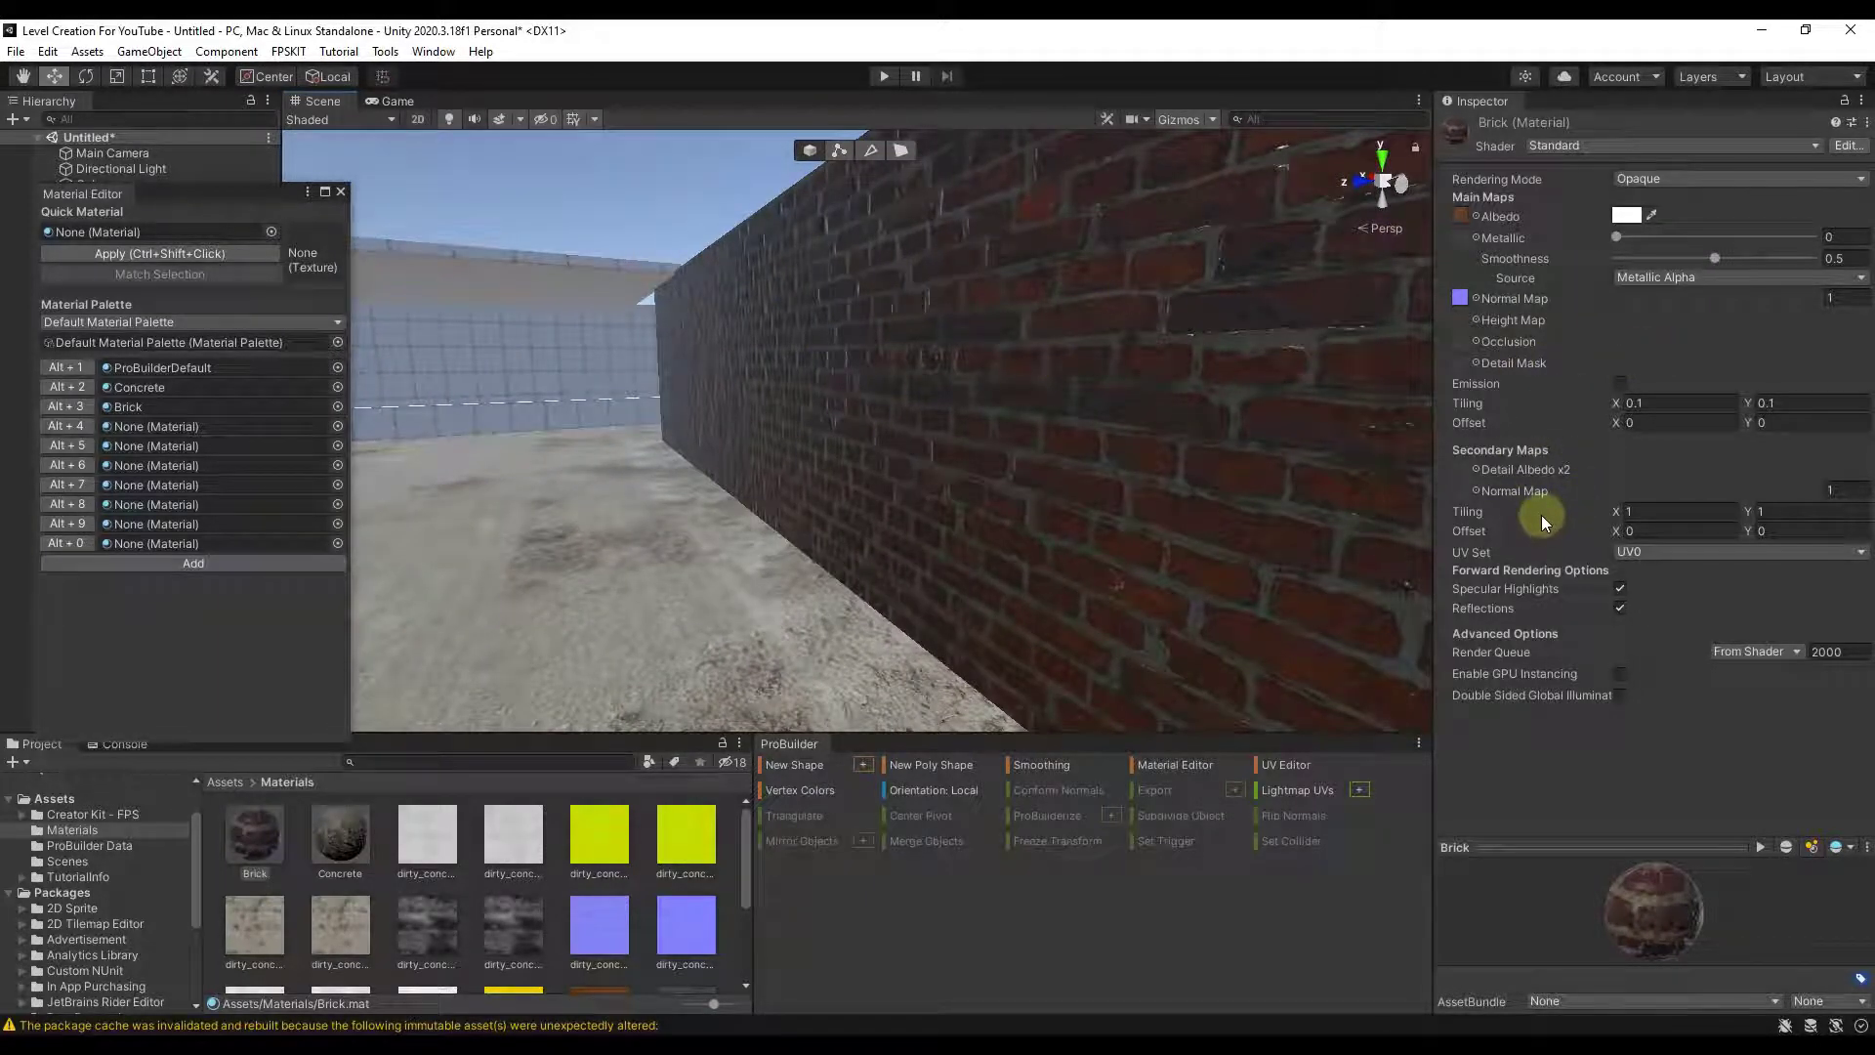
- Apply the Concrete palette material to the whole staircase
{"action": "left_click_drag", "start_coordinate": [1163, 498], "coordinate": [704, 562], "text": "alt"}
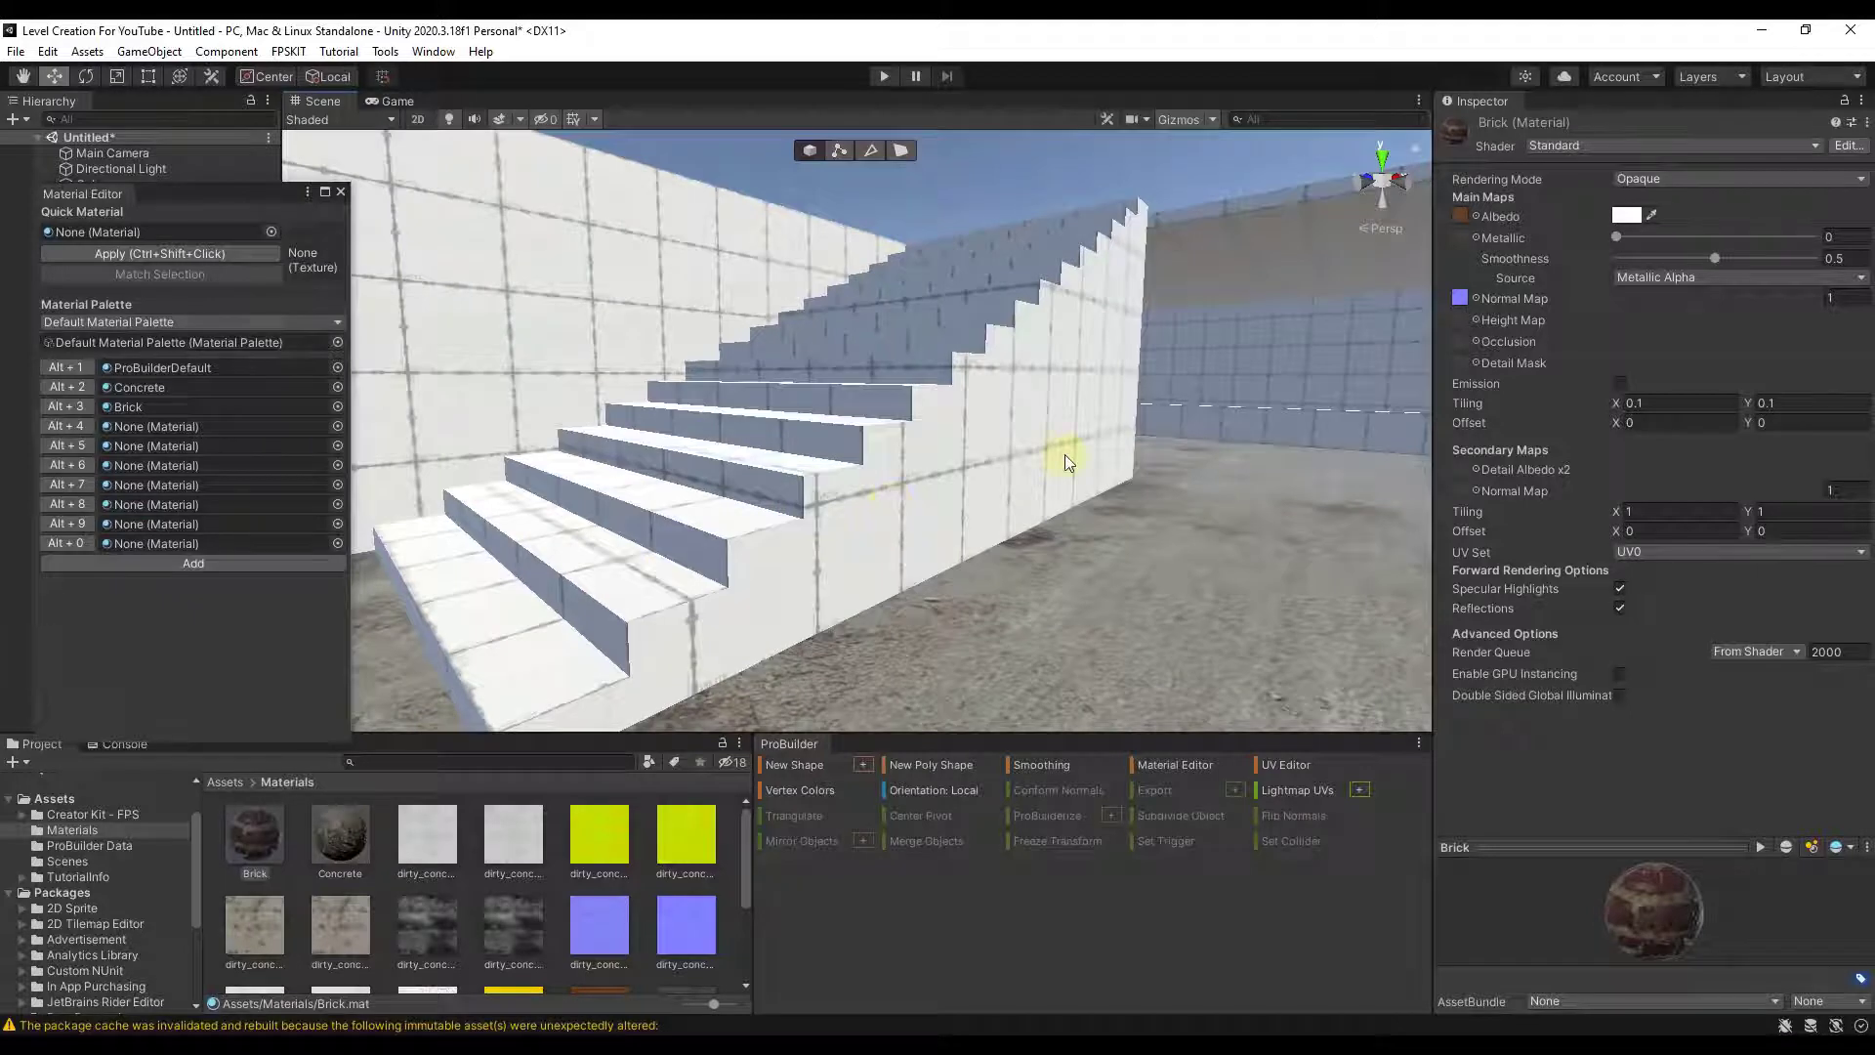
{"action": "left_click_drag", "start_coordinate": [1053, 457], "coordinate": [1070, 441], "text": "alt"}
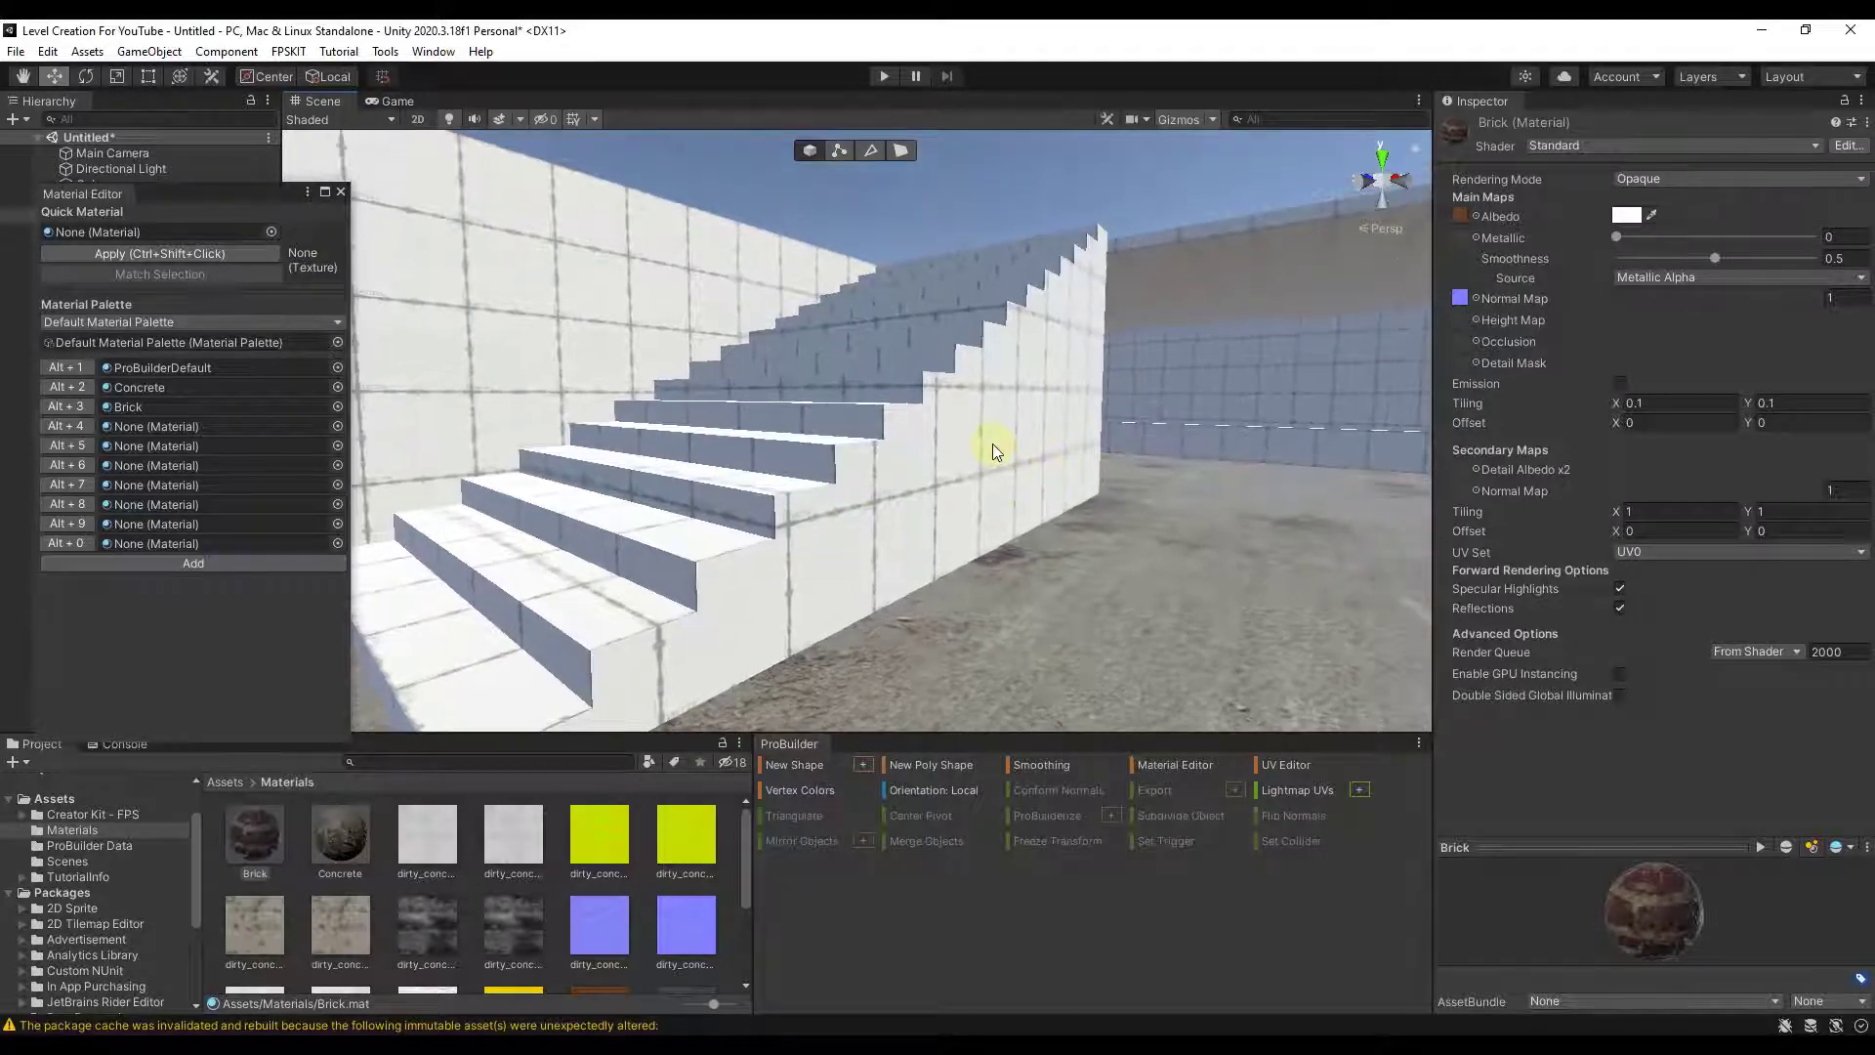
{"action": "left_click", "coordinate": [1000, 432]}
{"action": "left_click", "coordinate": [780, 505]}
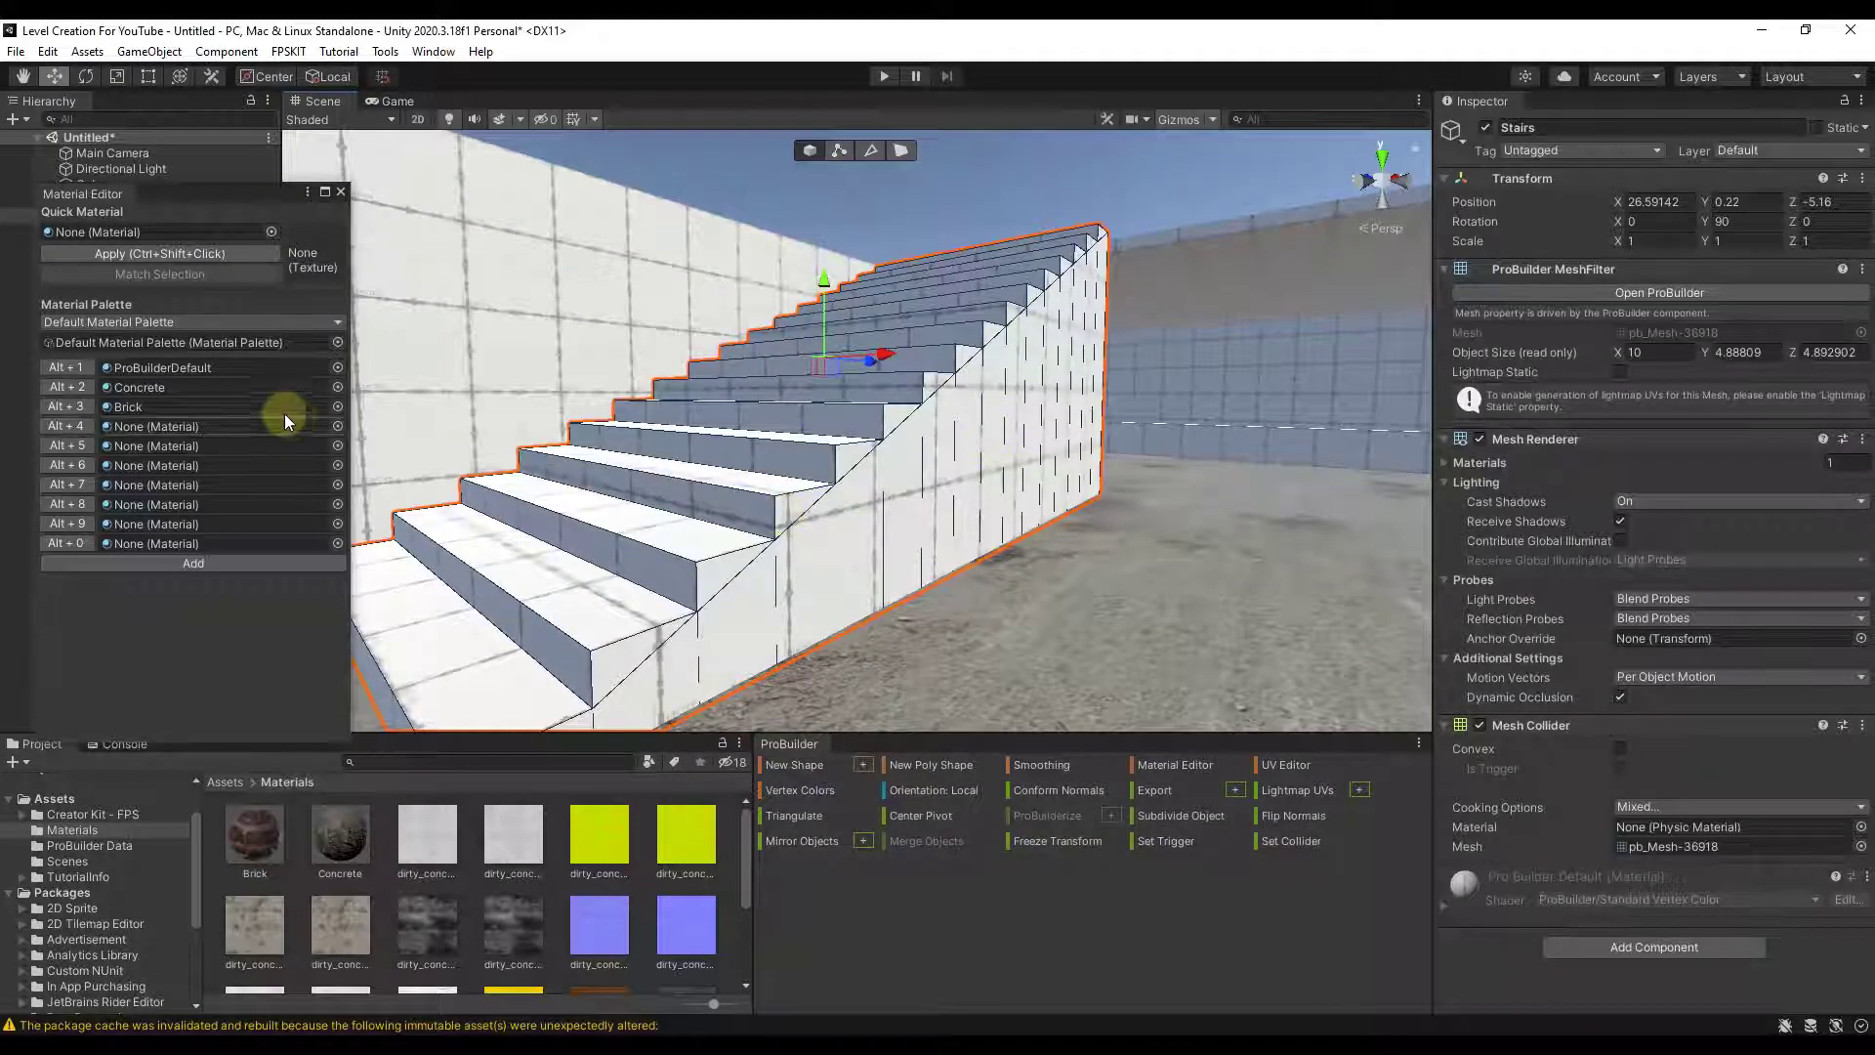
{"action": "left_click", "coordinate": [63, 387]}
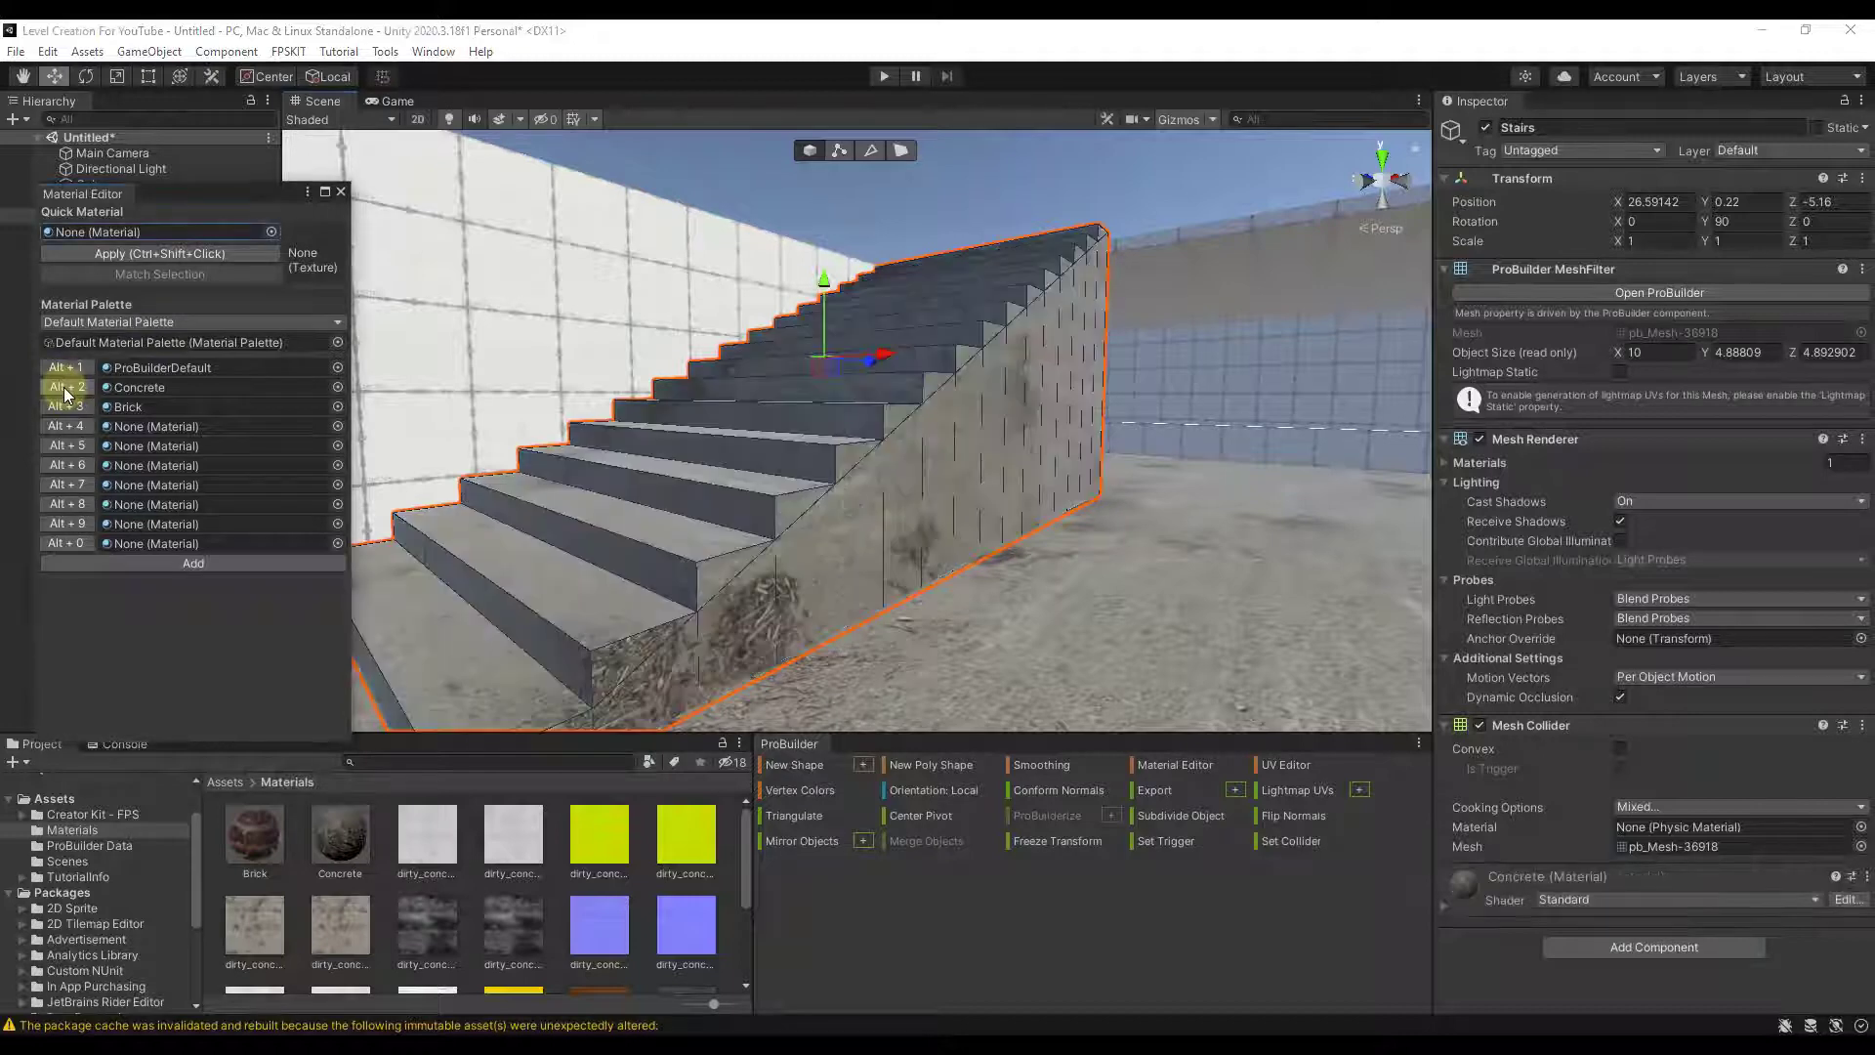
{"action": "left_click", "coordinate": [853, 554]}
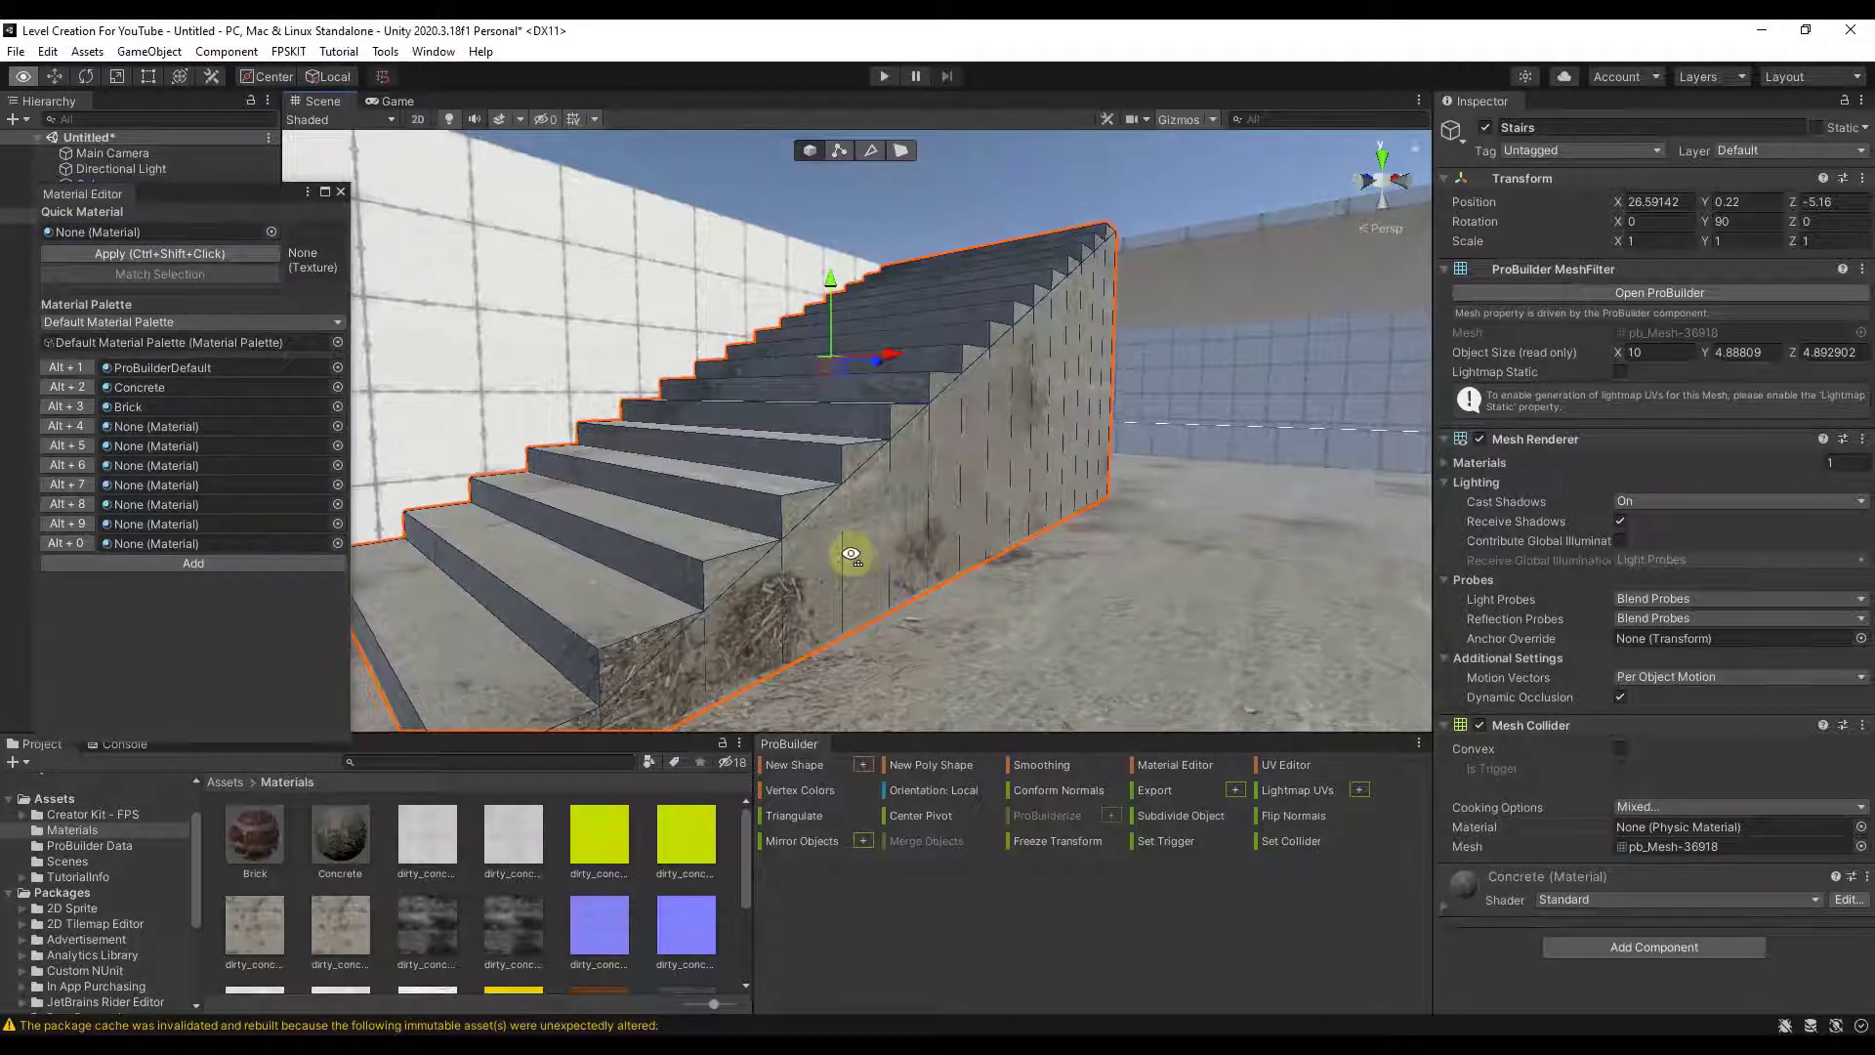
{"action": "left_click", "coordinate": [851, 540]}
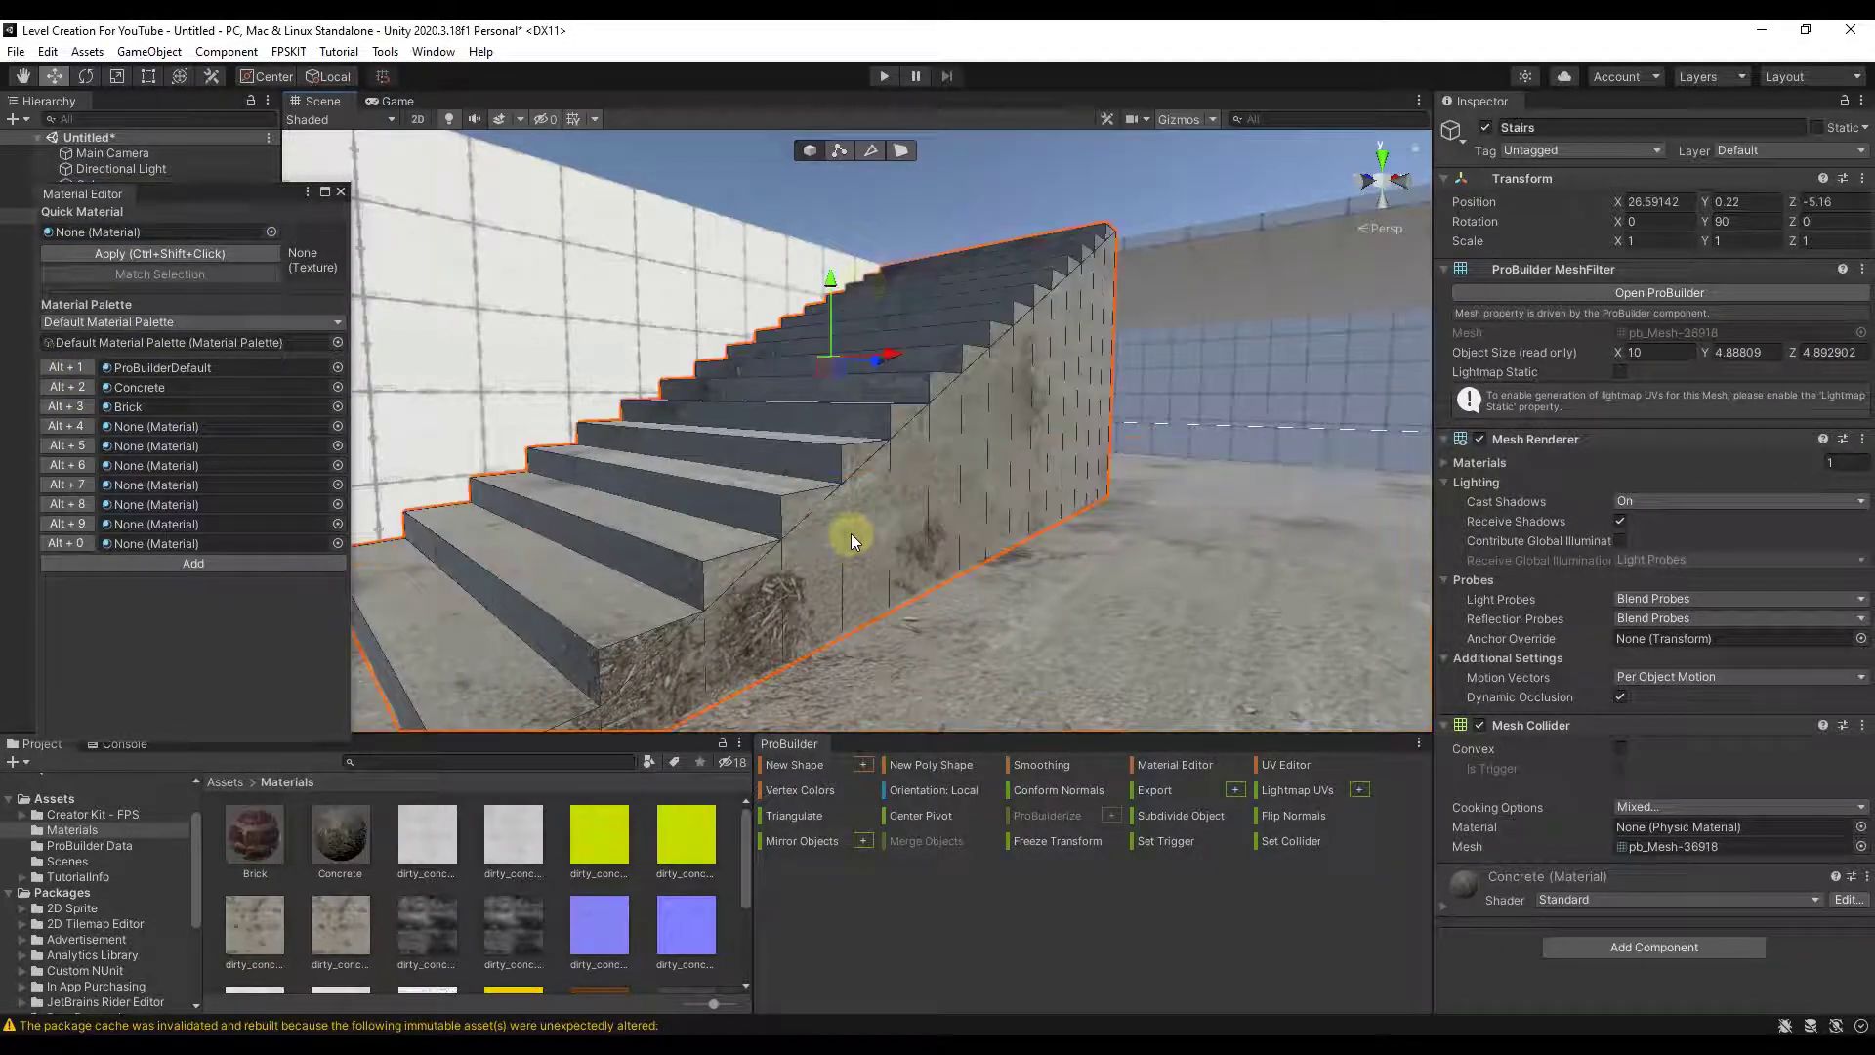
- Select the side faces of the lowest three steps in face mode and apply the Brick palette material
{"action": "left_click", "coordinate": [902, 151]}
{"action": "left_click_drag", "start_coordinate": [857, 666], "coordinate": [755, 670], "text": "alt"}
{"action": "left_click", "coordinate": [741, 639]}
{"action": "left_click", "coordinate": [795, 578], "text": "shift"}
{"action": "left_click", "coordinate": [823, 603], "text": "shift"}
{"action": "left_click", "coordinate": [905, 557], "text": "shift"}
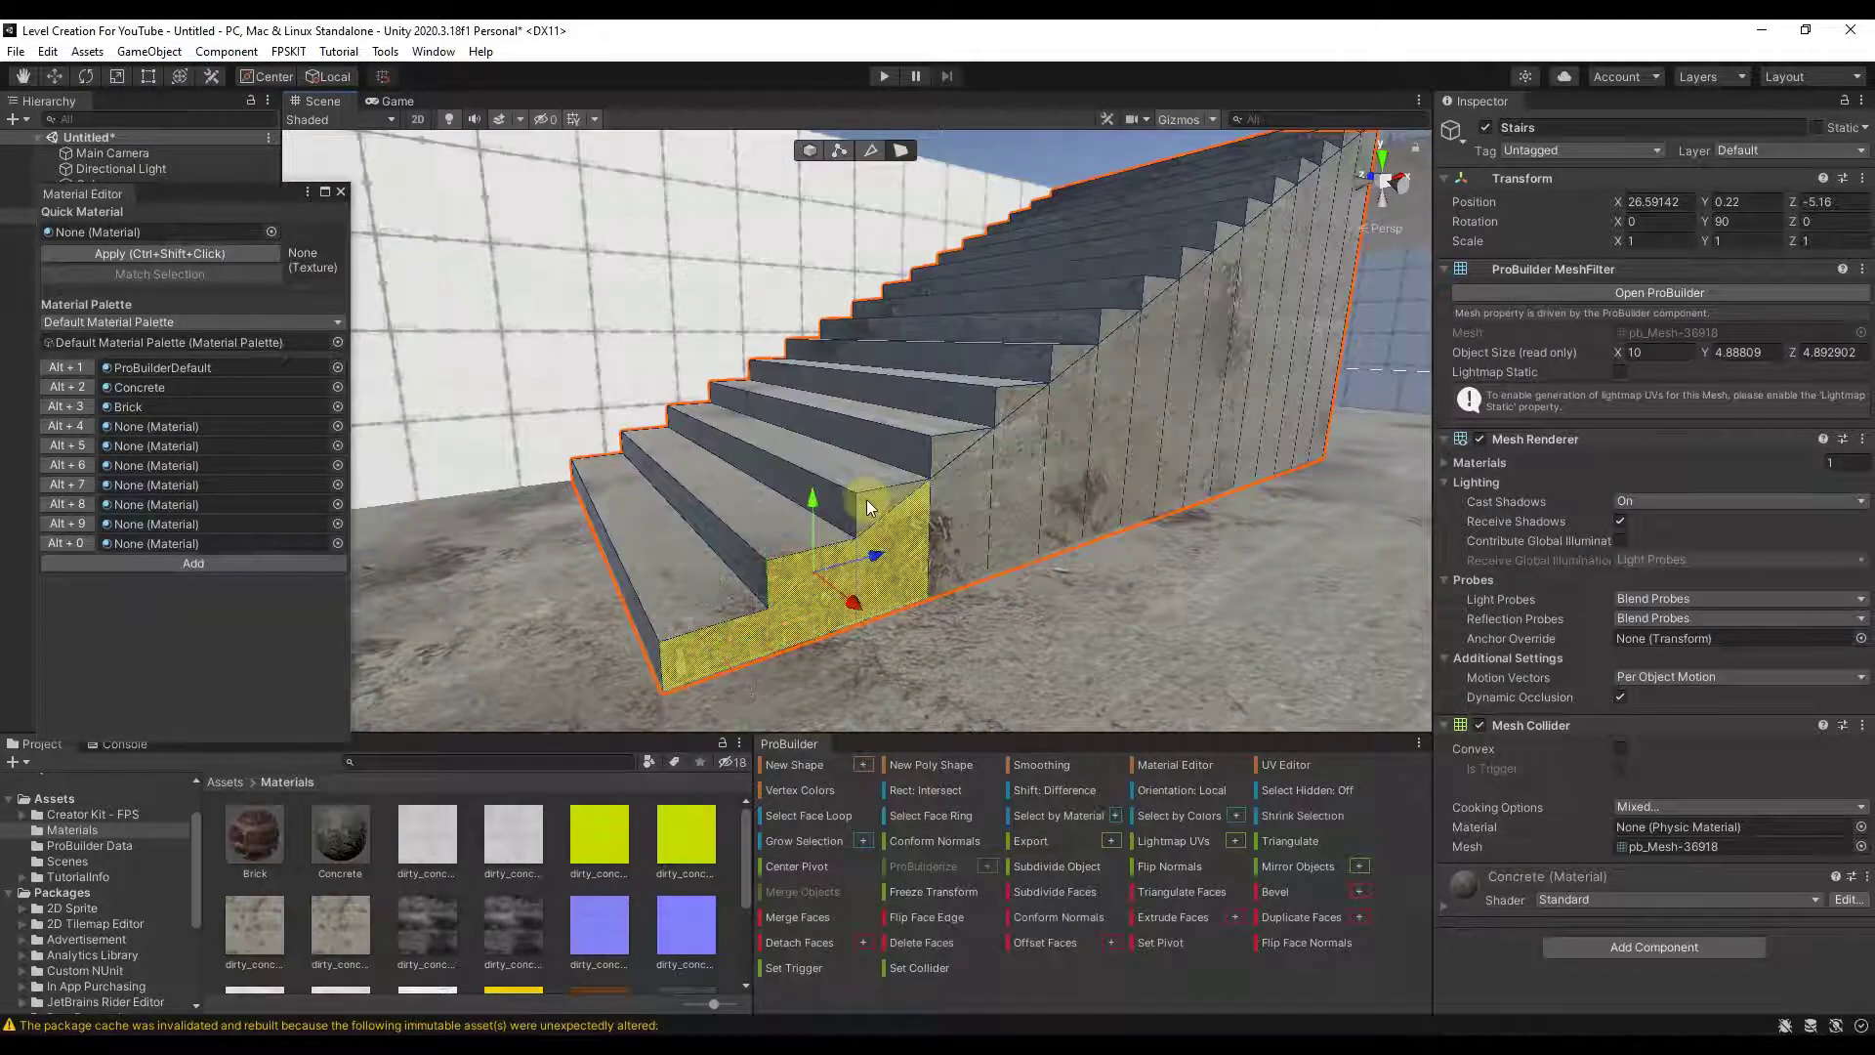
{"action": "left_click_drag", "start_coordinate": [1004, 542], "coordinate": [991, 526], "text": "alt"}
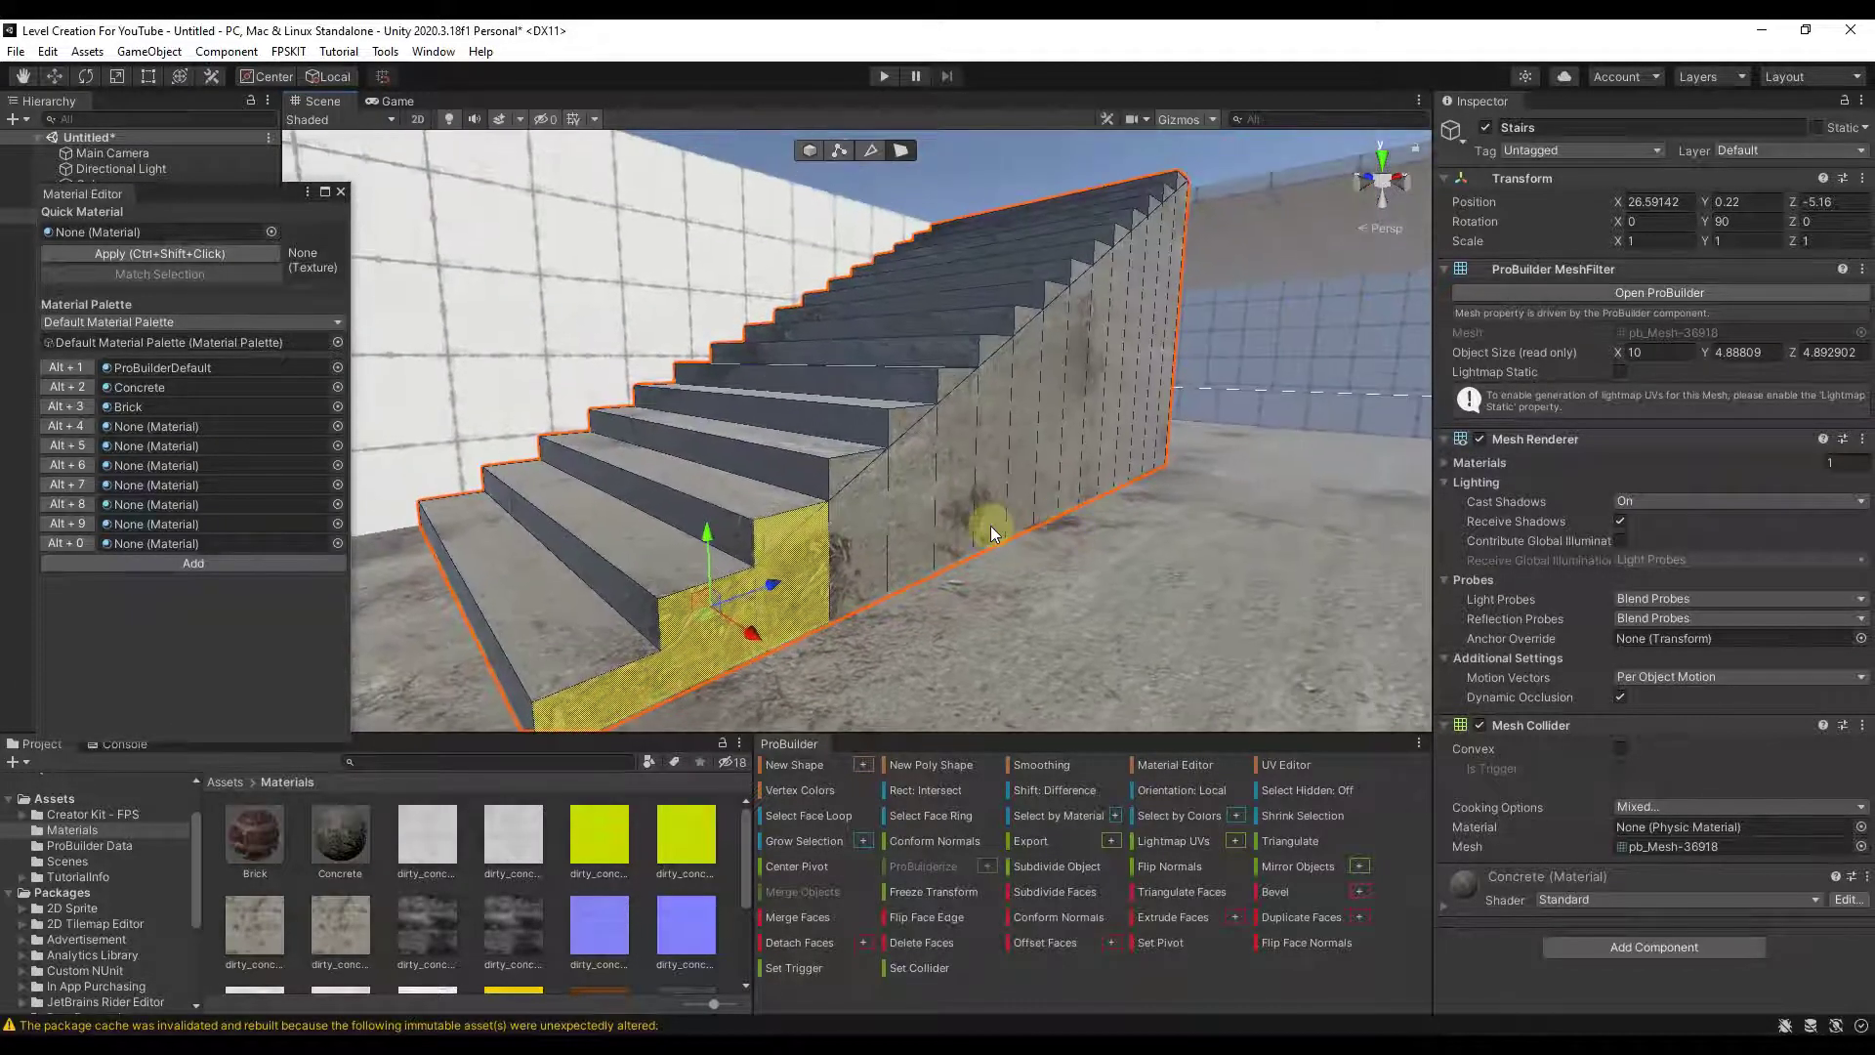
{"action": "left_click", "coordinate": [78, 405]}
- Select all remaining side faces of the staircase up to the top step and apply the Brick palette material
{"action": "left_click", "coordinate": [882, 539]}
{"action": "left_click", "coordinate": [916, 472], "text": "shift"}
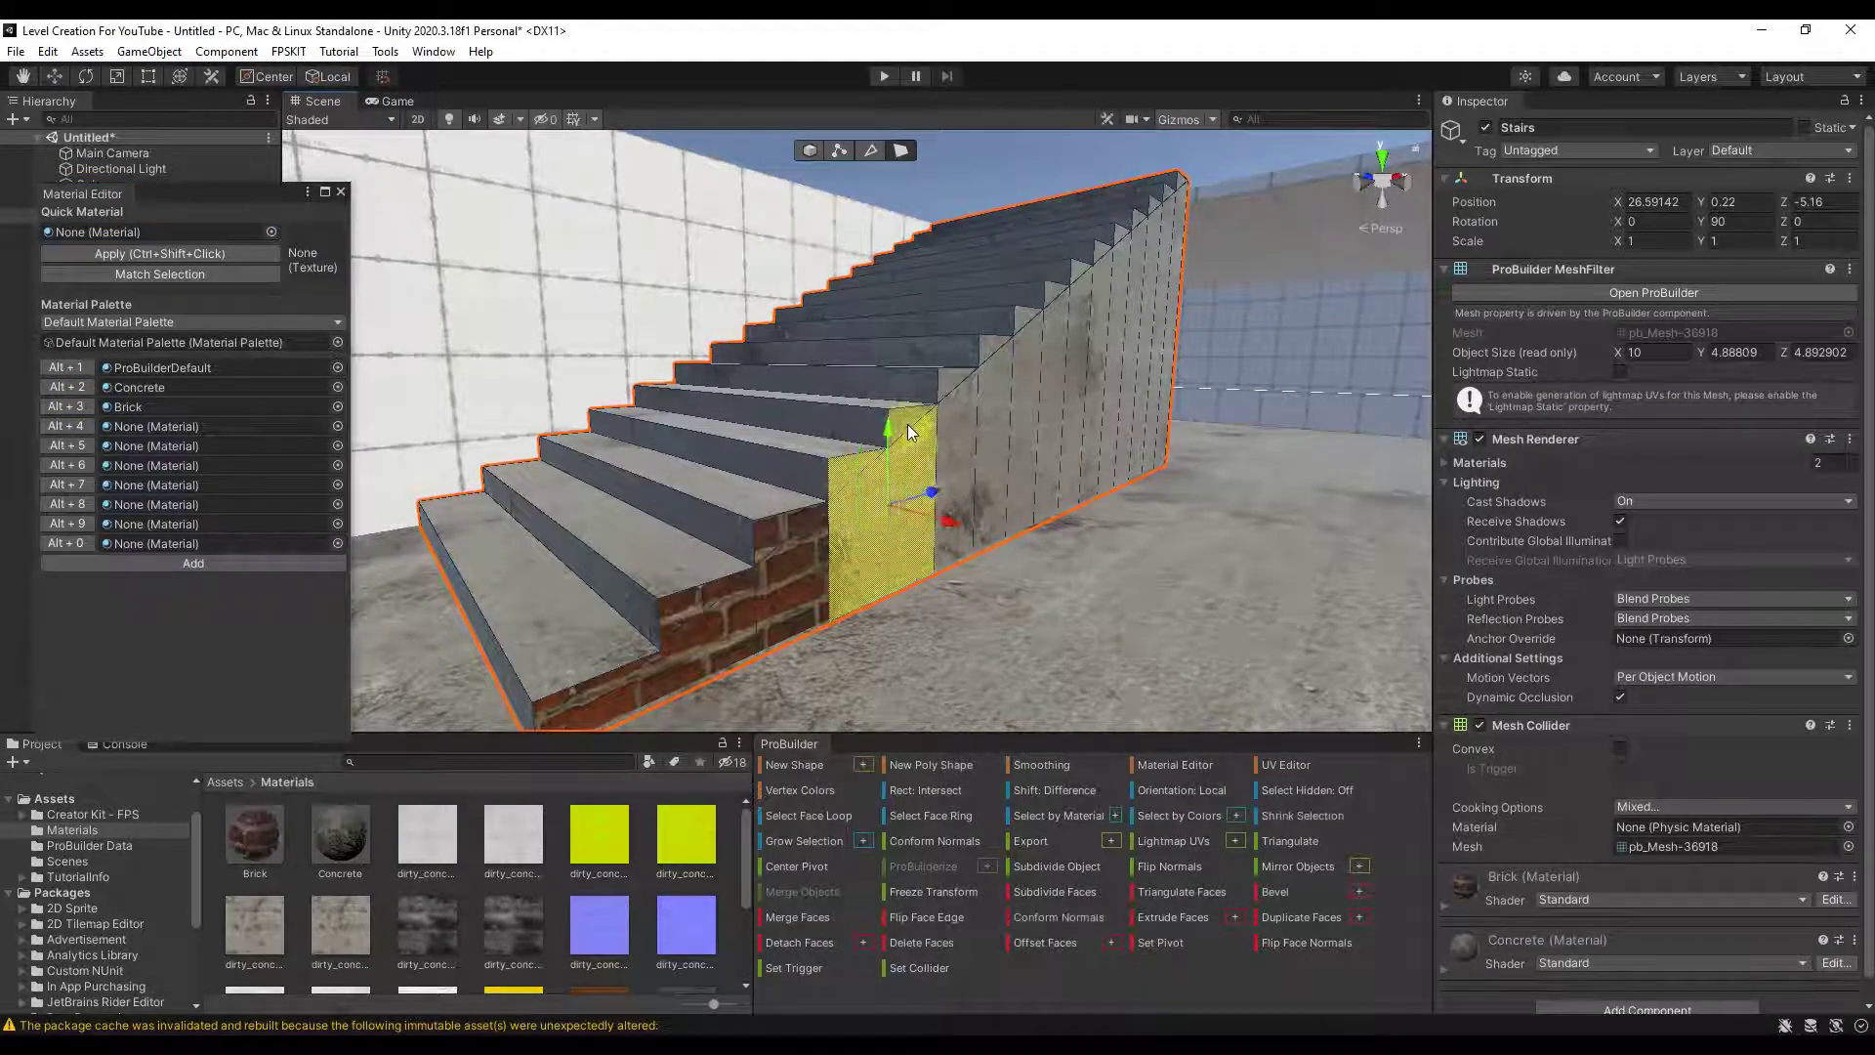
{"action": "left_click", "coordinate": [965, 437], "text": "shift"}
{"action": "left_click", "coordinate": [943, 384], "text": "shift"}
{"action": "left_click", "coordinate": [994, 407], "text": "shift"}
{"action": "left_click", "coordinate": [992, 349], "text": "shift"}
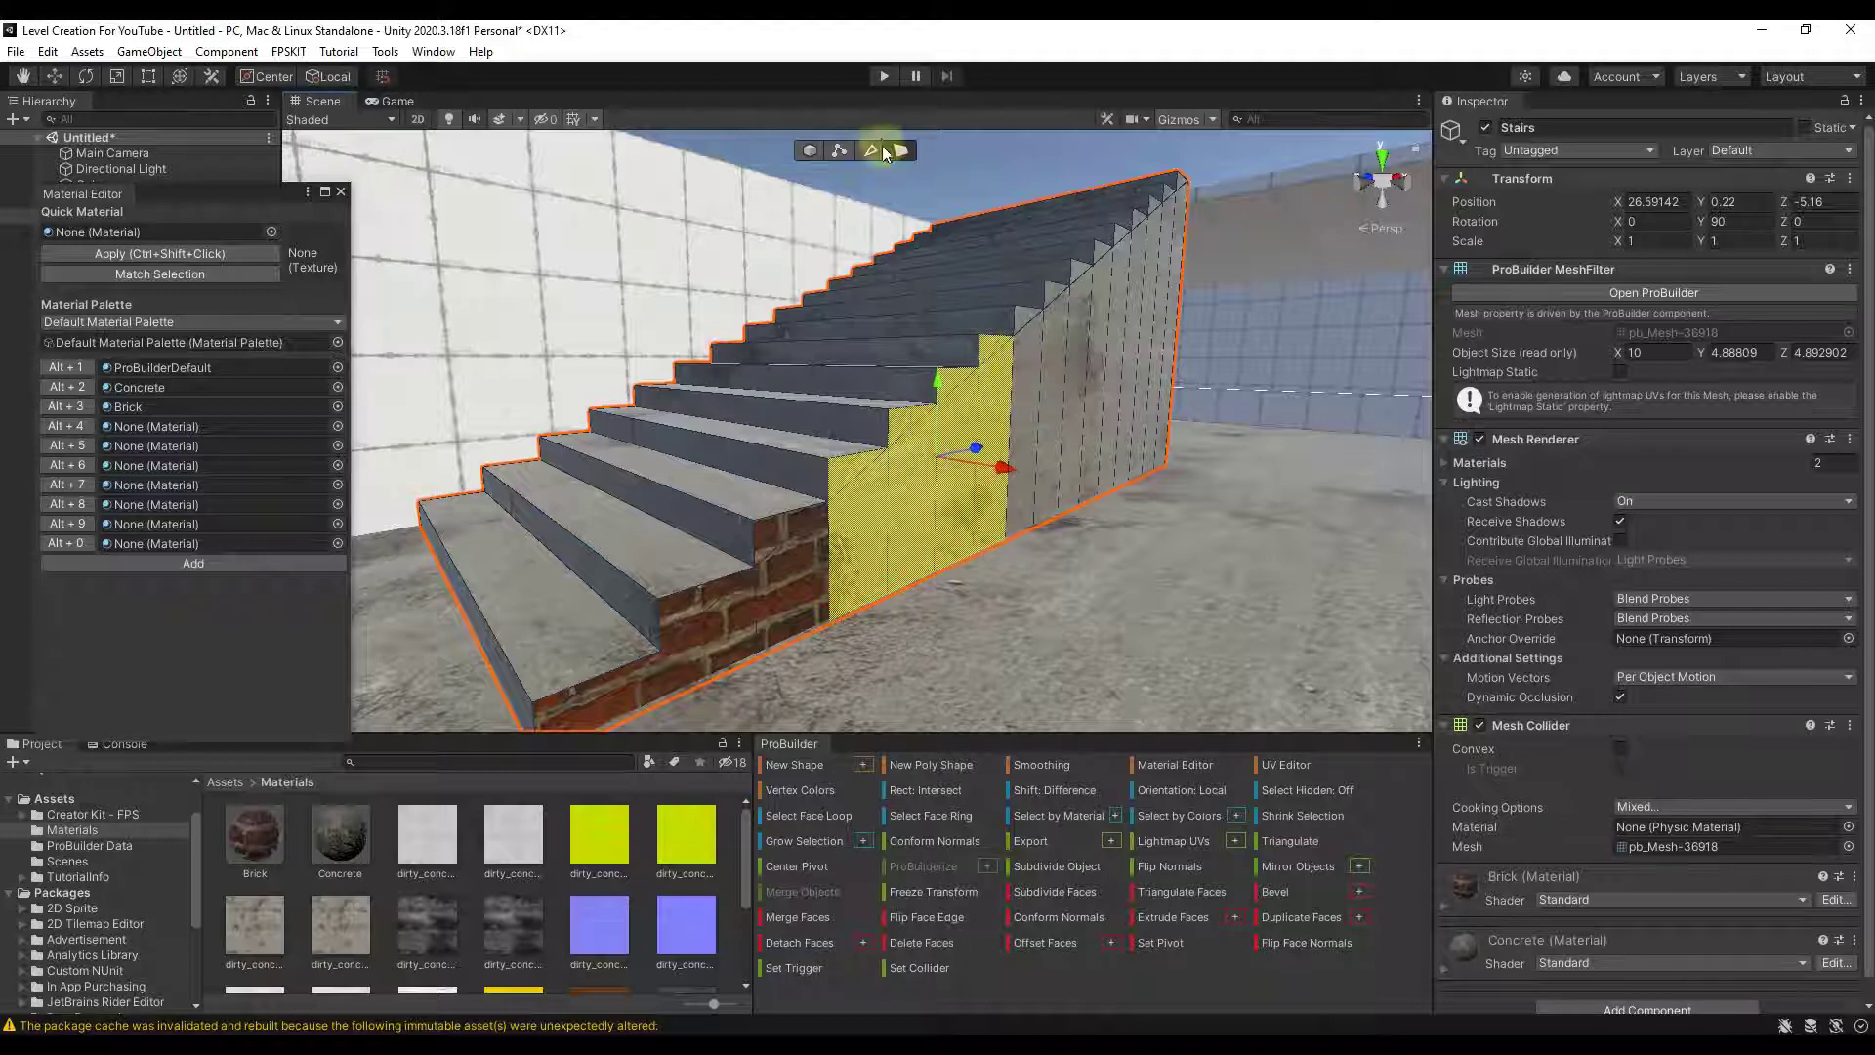
{"action": "left_click", "coordinate": [1021, 357], "text": "shift"}
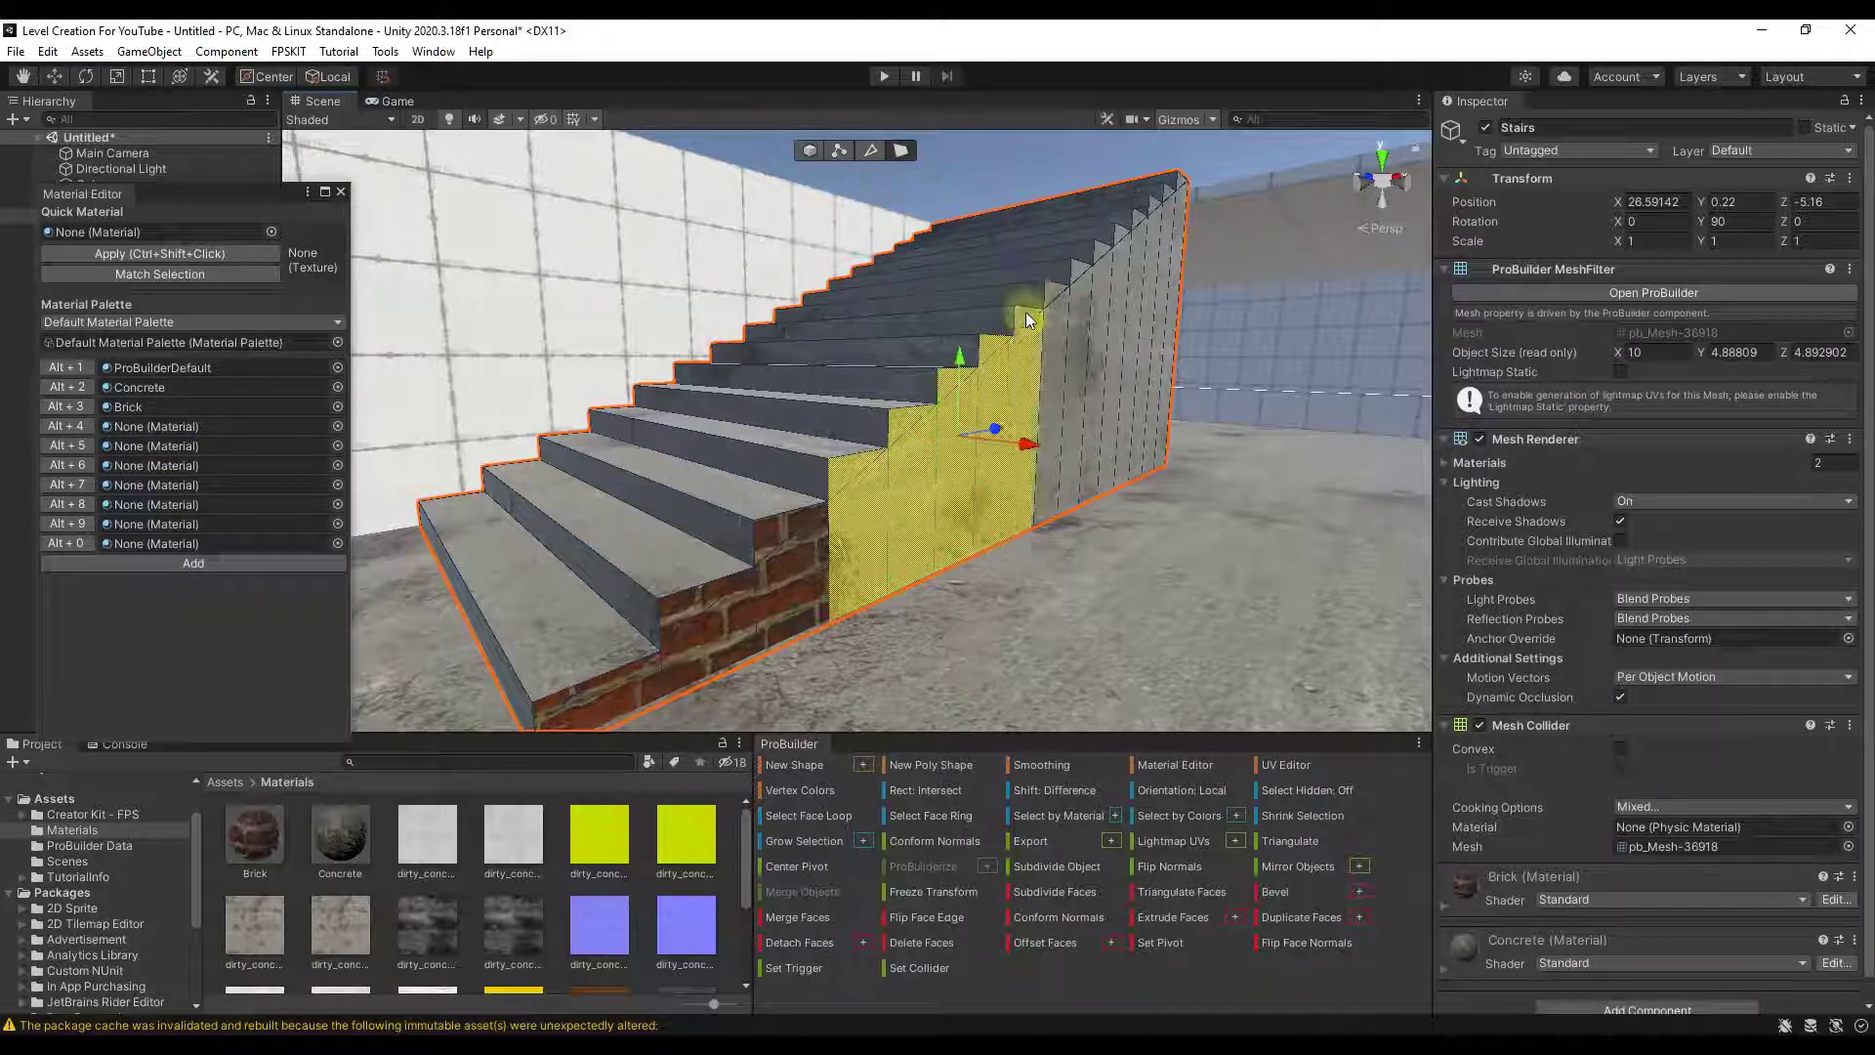
{"action": "left_click", "coordinate": [1058, 326], "text": "shift"}
{"action": "left_click", "coordinate": [1072, 293], "text": "shift"}
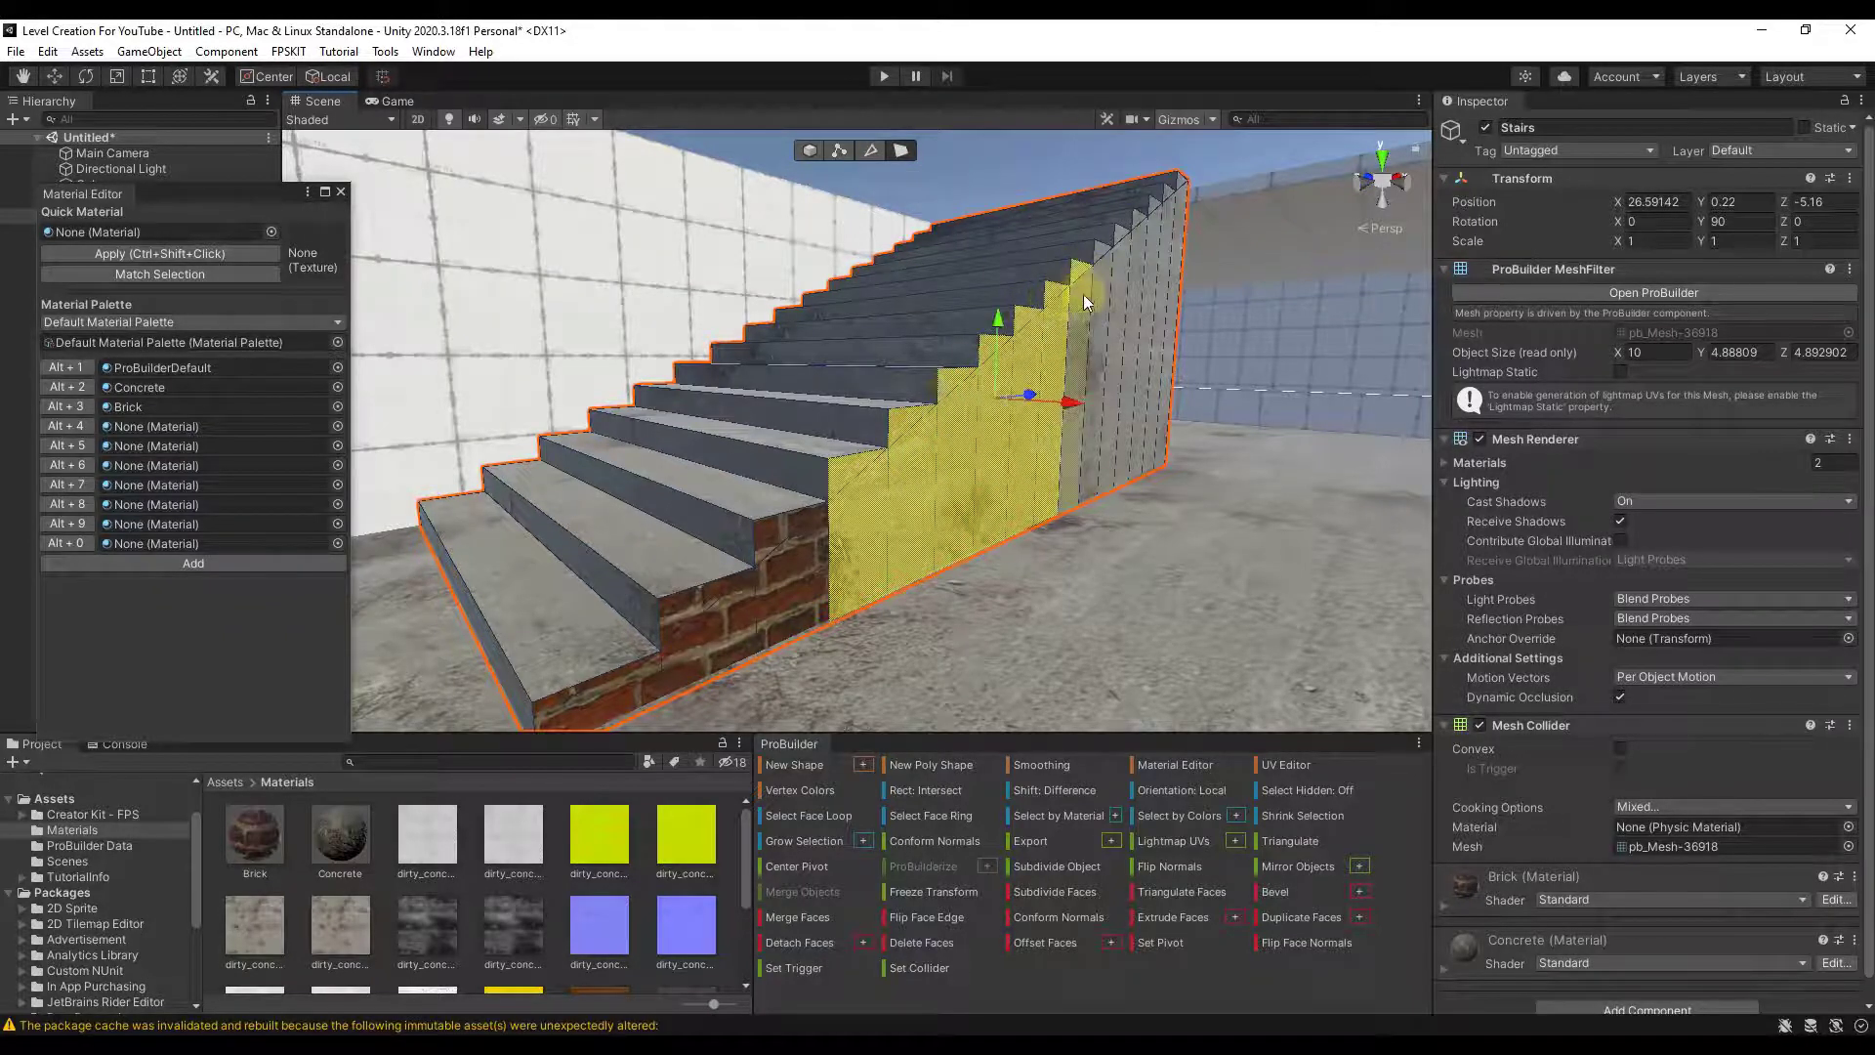
{"action": "left_click", "coordinate": [1092, 291], "text": "shift"}
{"action": "left_click", "coordinate": [1101, 262], "text": "shift"}
{"action": "left_click", "coordinate": [1122, 244], "text": "shift"}
{"action": "left_click", "coordinate": [1140, 229], "text": "shift"}
{"action": "left_click", "coordinate": [1156, 215], "text": "shift"}
{"action": "left_click", "coordinate": [1170, 204], "text": "shift"}
{"action": "left_click", "coordinate": [1179, 195], "text": "shift"}
{"action": "left_click", "coordinate": [65, 407]}
{"action": "right_click_drag", "start_coordinate": [1064, 464], "coordinate": [1089, 460]}
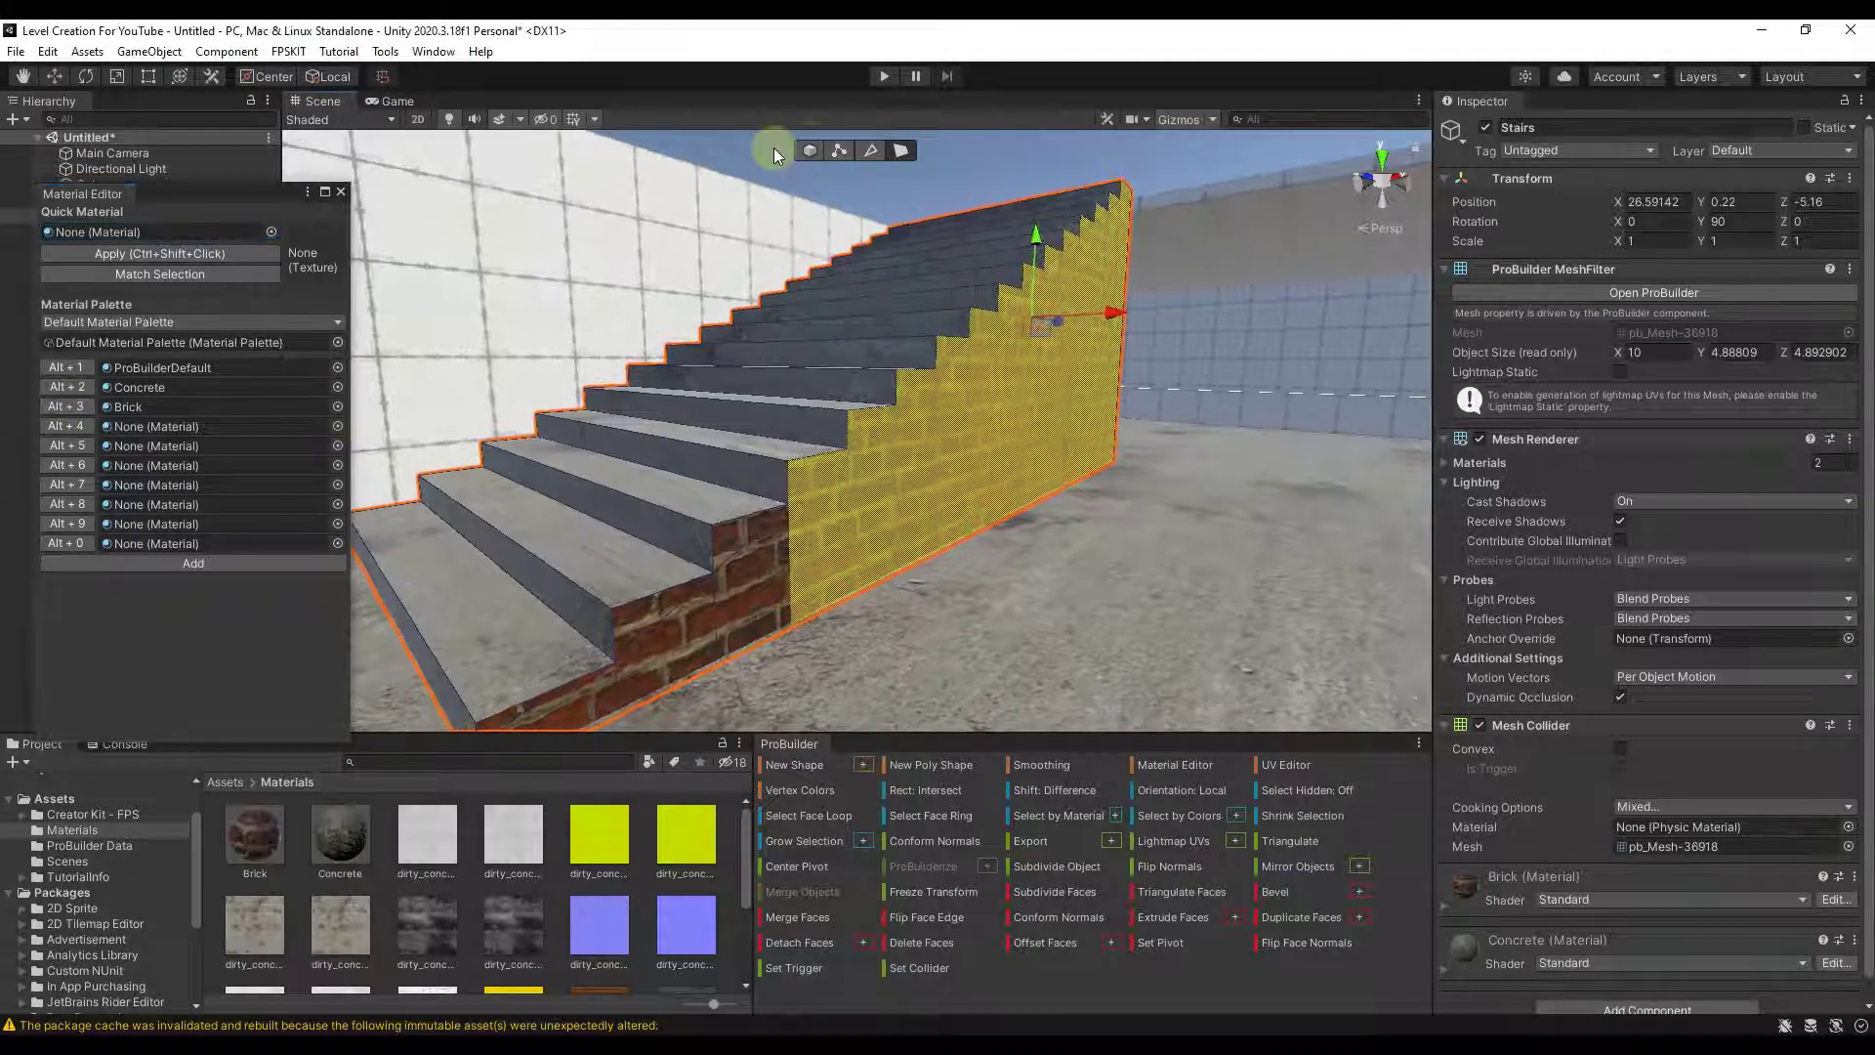
- Examine the brick side and concrete treads of the staircase from several angles
{"action": "left_click", "coordinate": [811, 148]}
{"action": "right_click_drag", "start_coordinate": [917, 426], "coordinate": [917, 426]}
{"action": "left_click_drag", "start_coordinate": [915, 426], "coordinate": [902, 633], "text": "alt"}
{"action": "mouse_move", "coordinate": [902, 630]}
{"action": "right_mouse_down"}
{"action": "mouse_move", "coordinate": [932, 661]}
{"action": "mouse_move", "coordinate": [922, 629]}
{"action": "right_mouse_up"}
{"action": "key", "text": "w"}
{"action": "key", "text": "d"}
{"action": "left_click_drag", "start_coordinate": [922, 633], "coordinate": [1058, 474], "text": "alt"}
{"action": "right_click_drag", "start_coordinate": [1058, 474], "coordinate": [922, 507]}
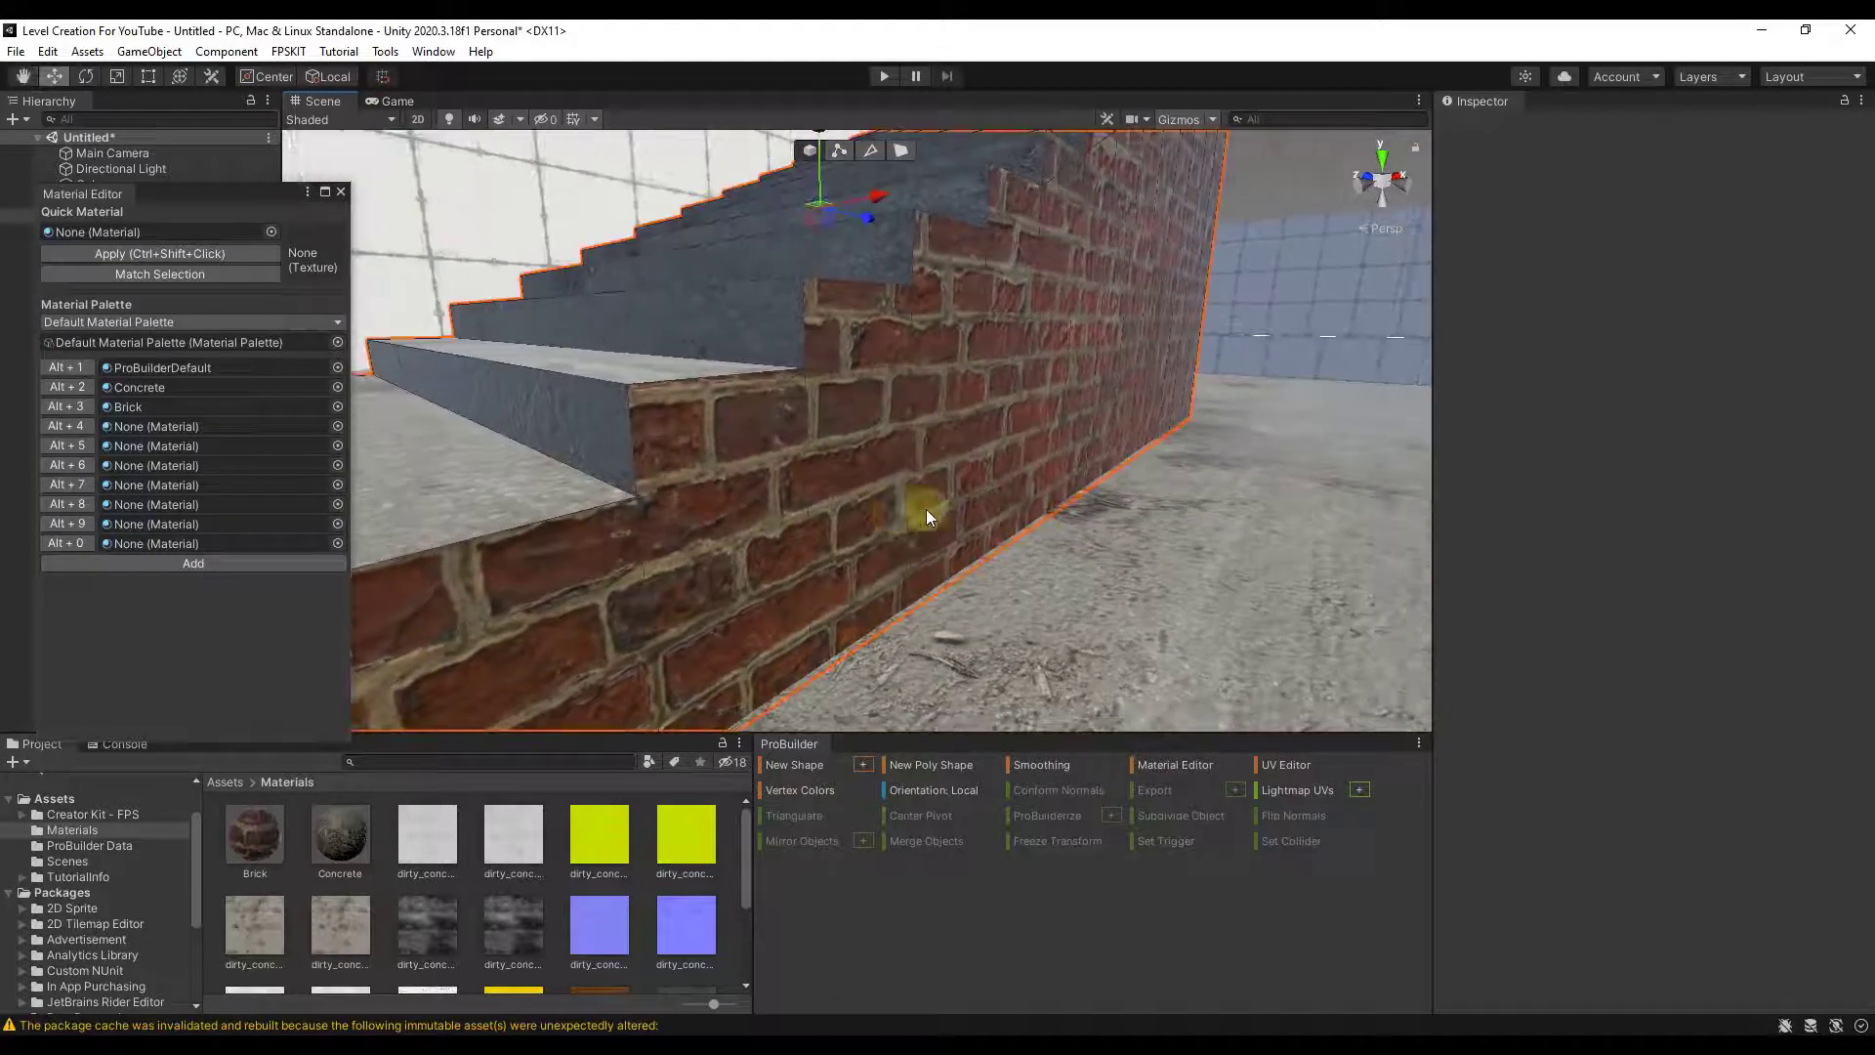
{"action": "left_click", "coordinate": [923, 508]}
{"action": "left_click_drag", "start_coordinate": [819, 528], "coordinate": [1129, 483], "text": "alt"}
{"action": "left_click", "coordinate": [900, 150]}
{"action": "left_click", "coordinate": [615, 635]}
{"action": "right_click_drag", "start_coordinate": [1050, 337], "coordinate": [1045, 272]}
{"action": "left_click", "coordinate": [1020, 145]}
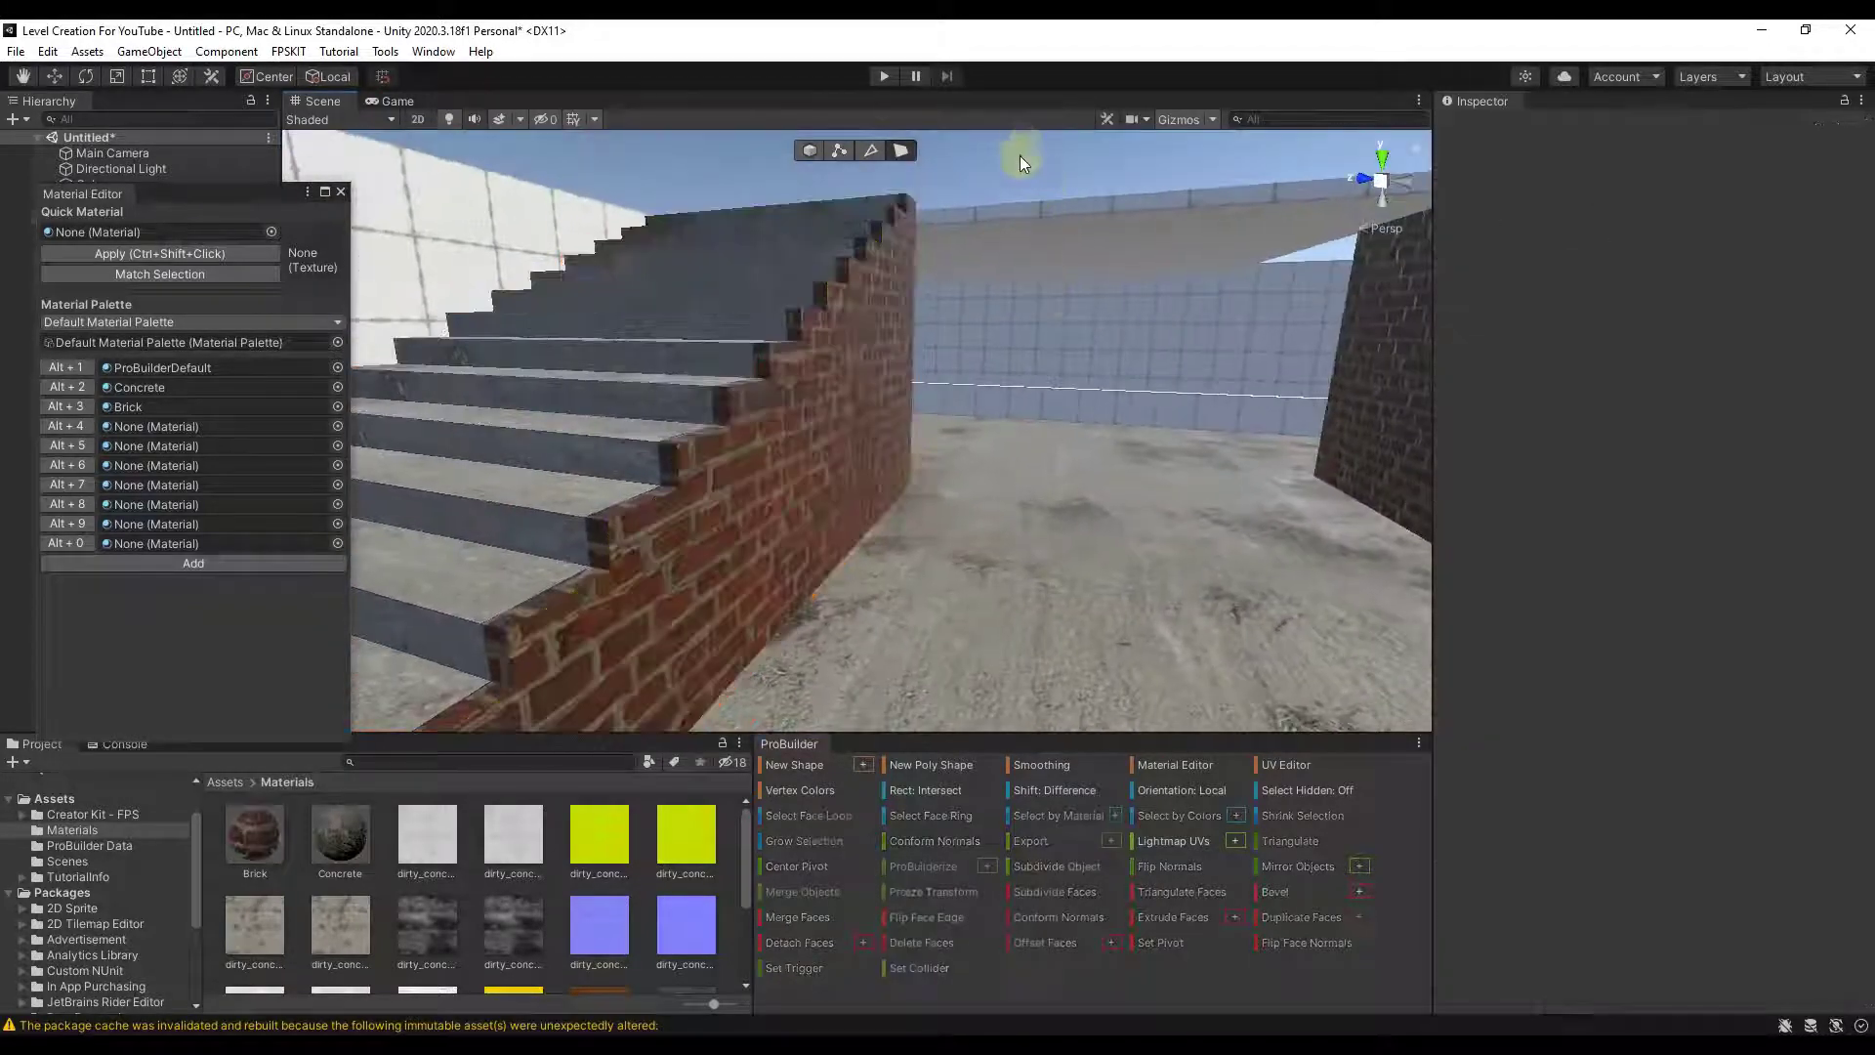
{"action": "right_click_drag", "start_coordinate": [908, 494], "coordinate": [891, 487]}
{"action": "left_click_drag", "start_coordinate": [891, 488], "coordinate": [942, 553], "text": "alt"}
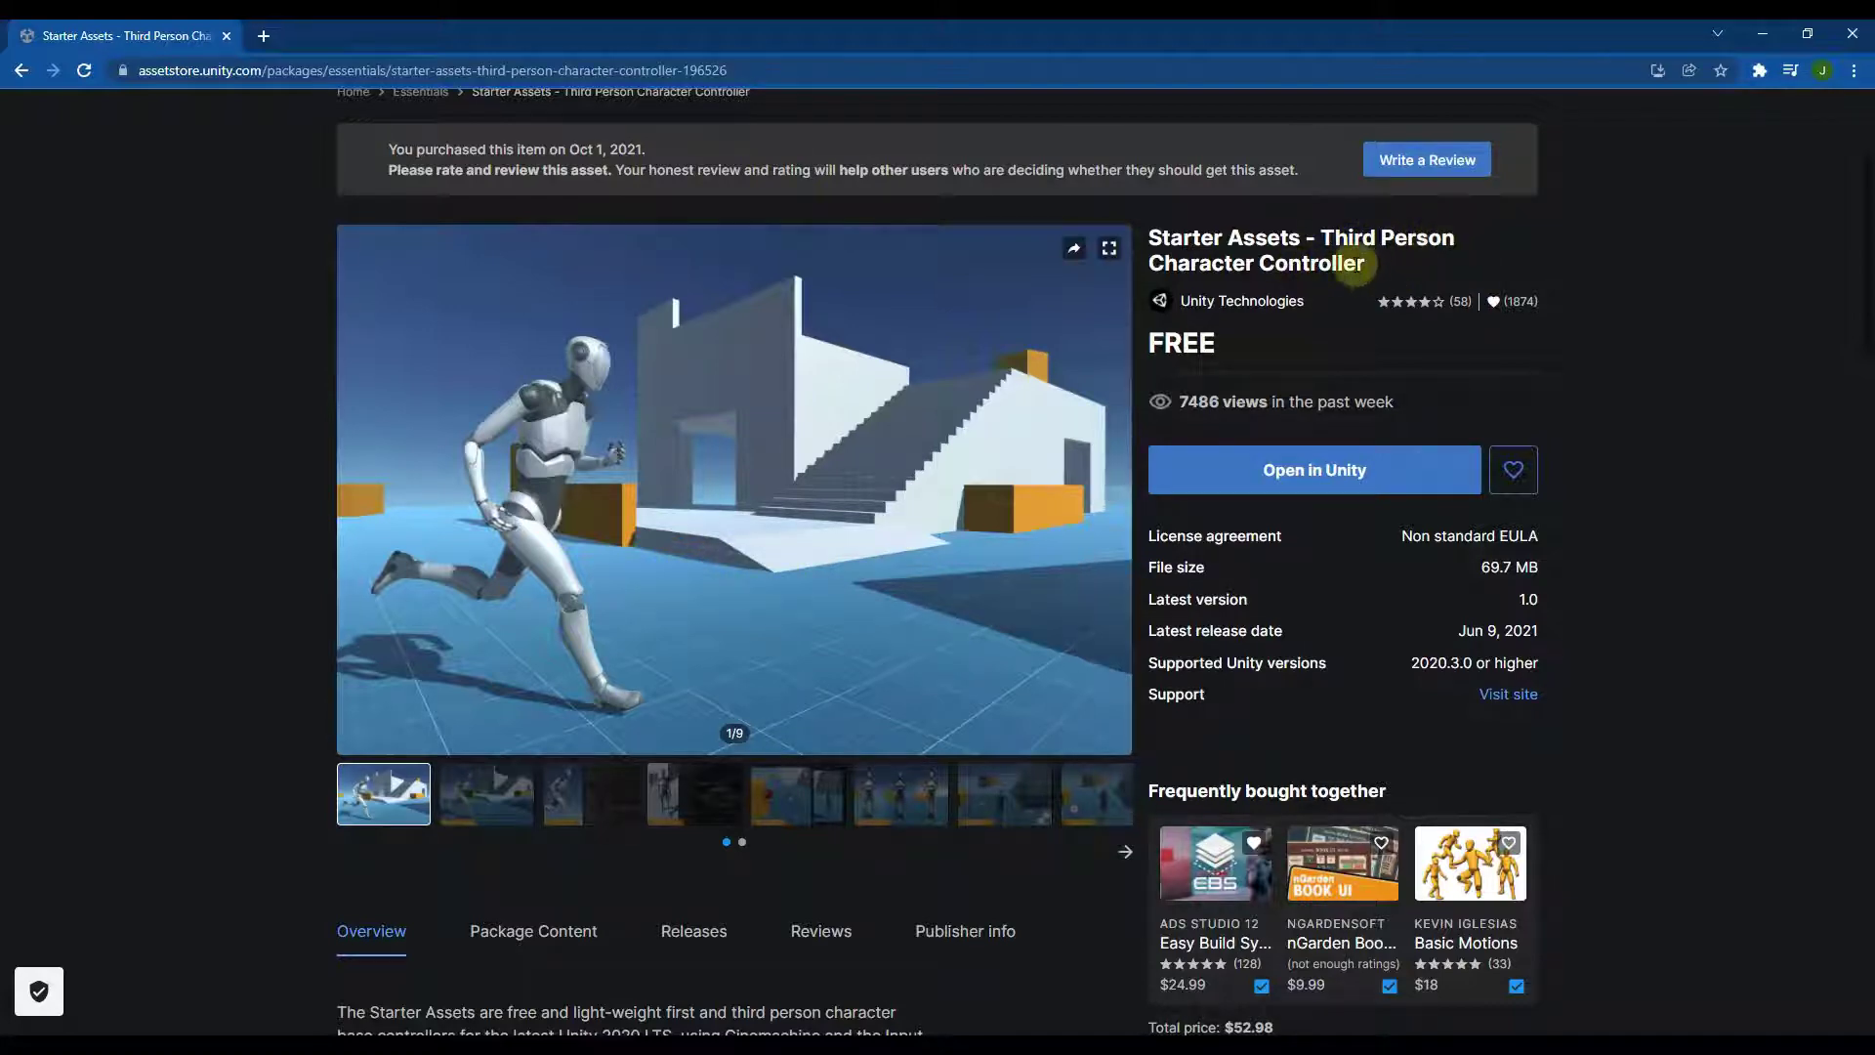
- Open the Starter Assets - Third Person Character Controller in Unity from its Asset Store page and leave the browser
{"action": "scroll", "coordinate": [1442, 427], "scroll_direction": "up", "scroll_amount": 1}
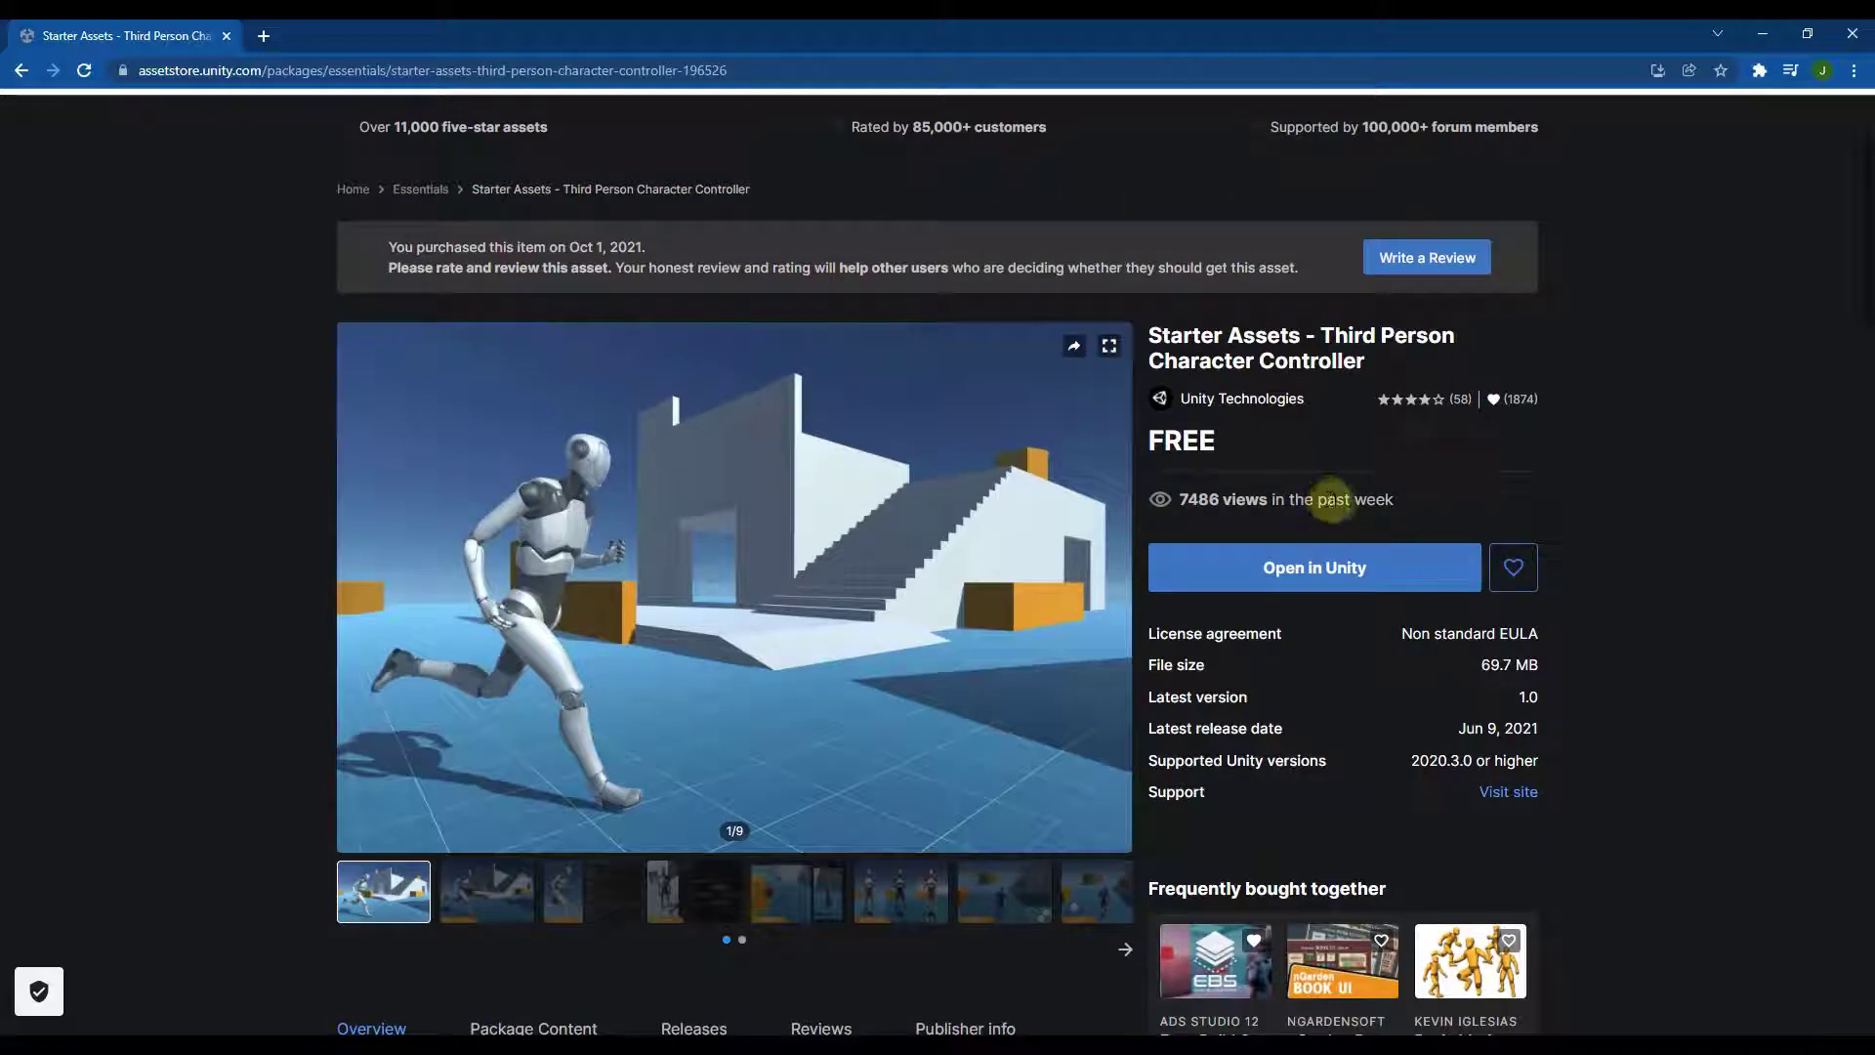
{"action": "left_click", "coordinate": [1329, 573]}
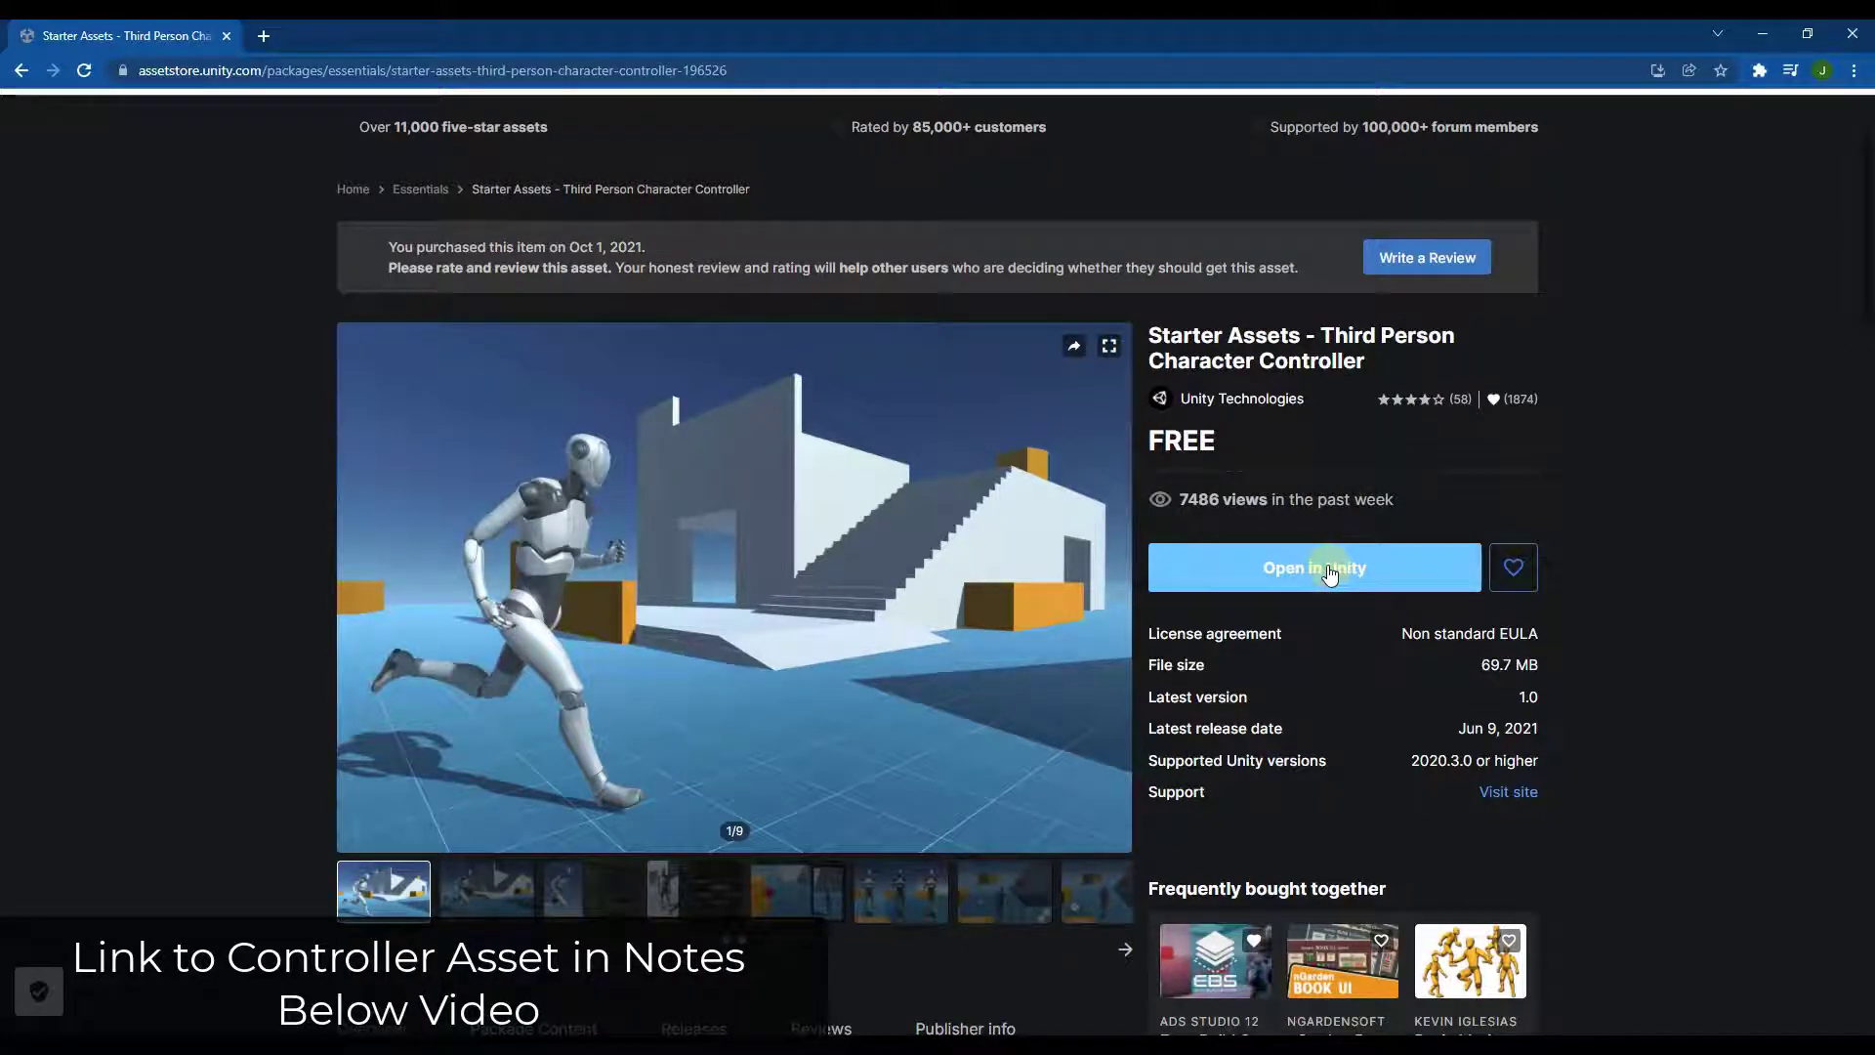
{"action": "left_click", "coordinate": [1763, 35]}
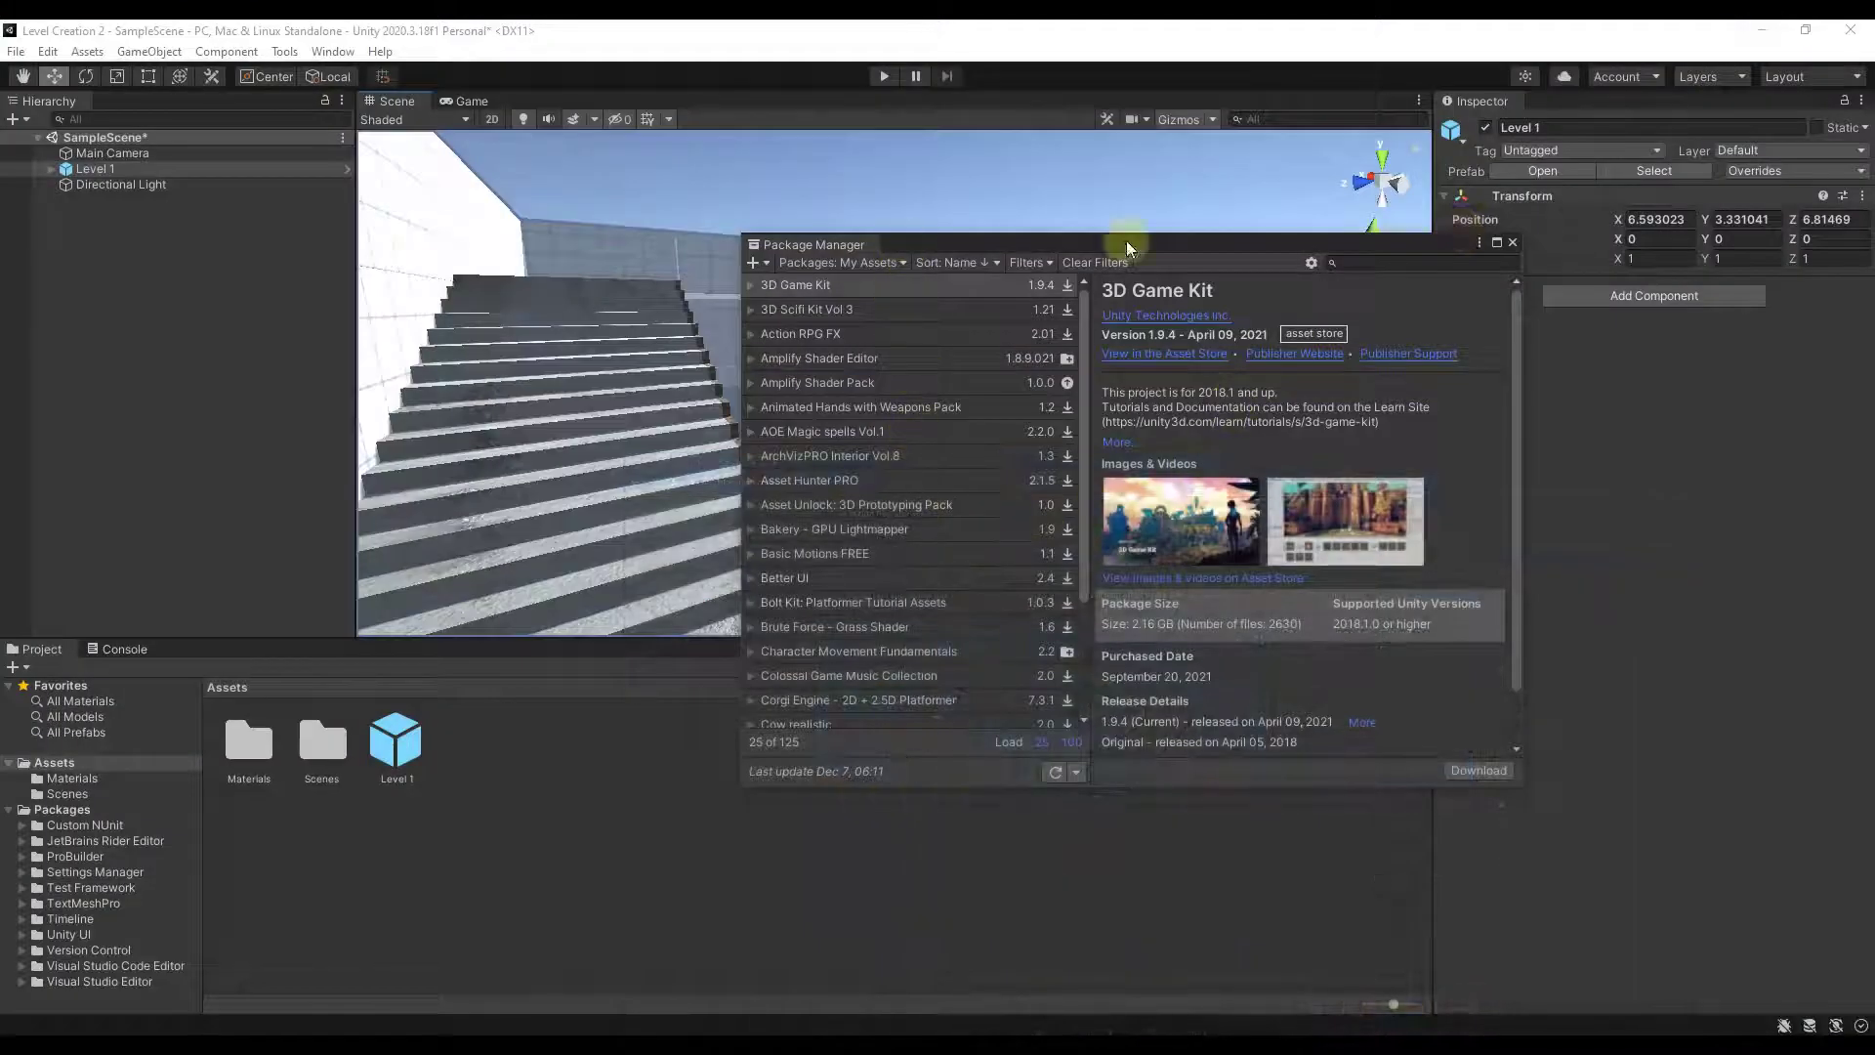
- Reopen the Package Manager, load 100 more packages under My Assets and select Starter Assets - Third Person Character Controller
{"action": "left_click", "coordinate": [1512, 242]}
{"action": "left_click", "coordinate": [323, 53]}
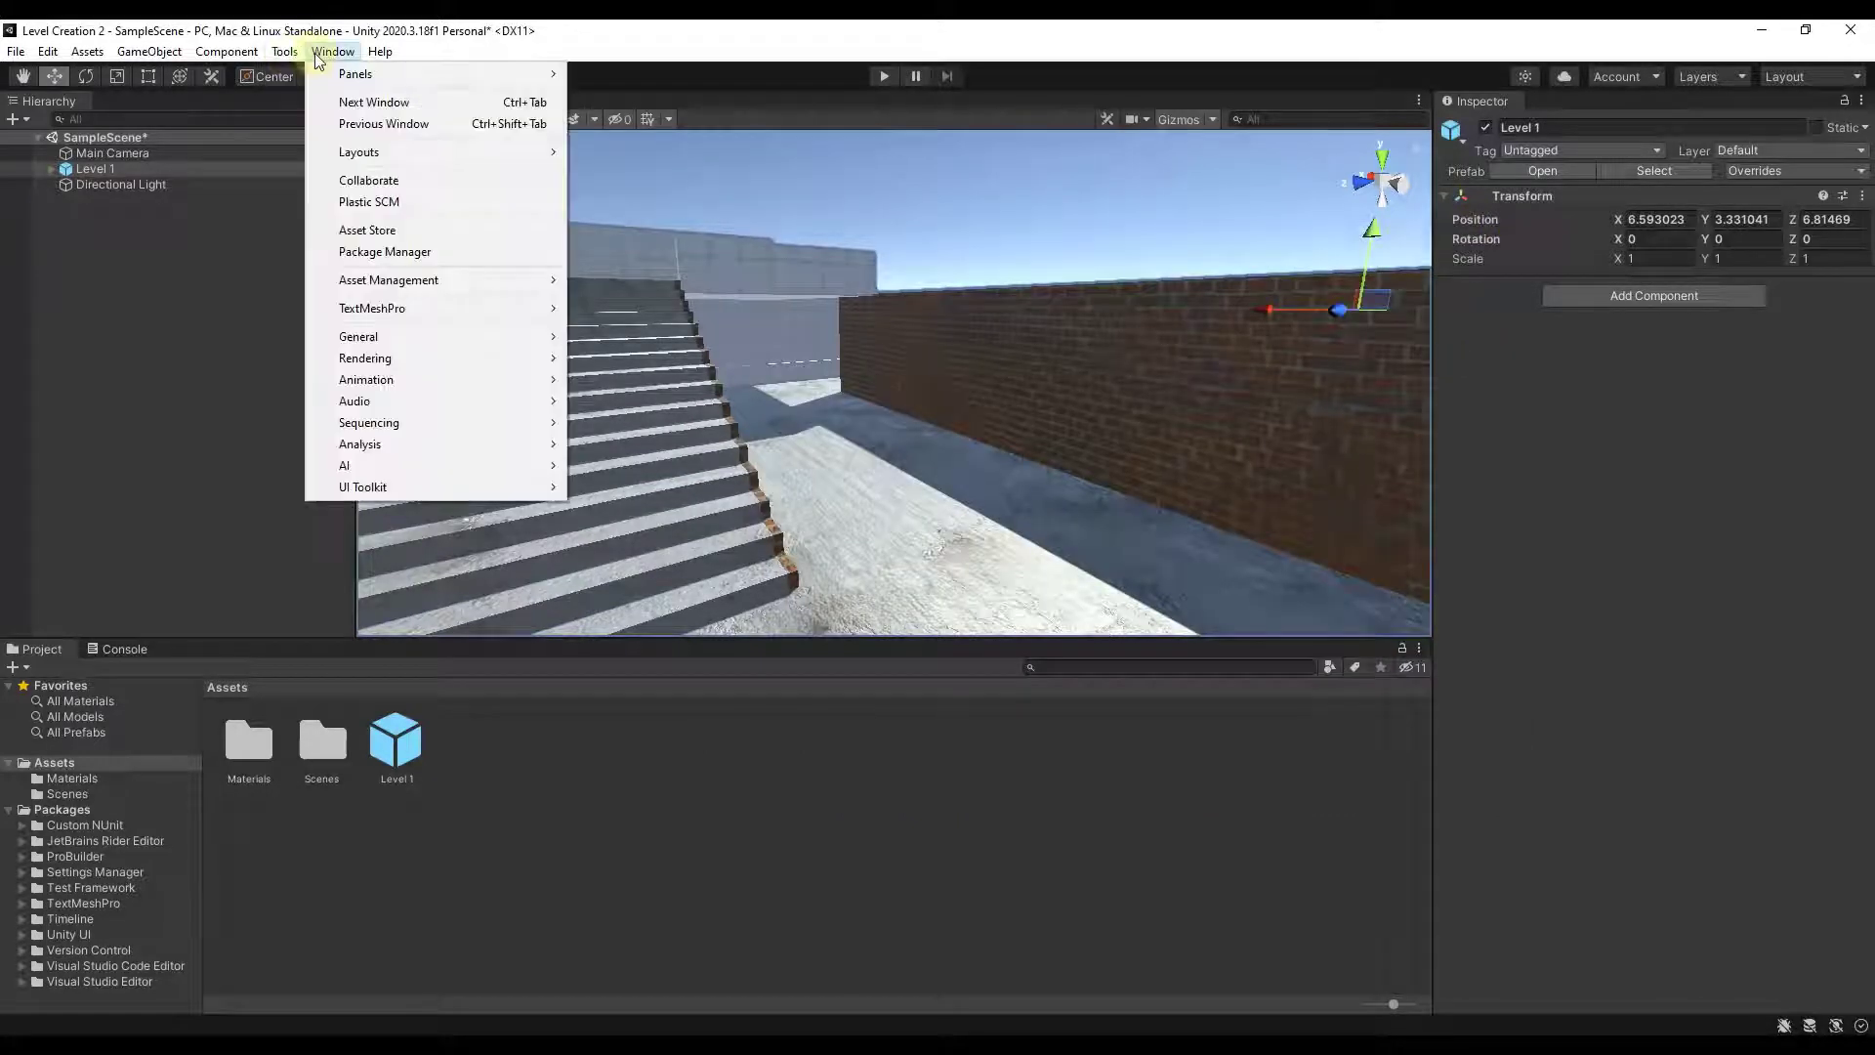
{"action": "left_click", "coordinate": [385, 252]}
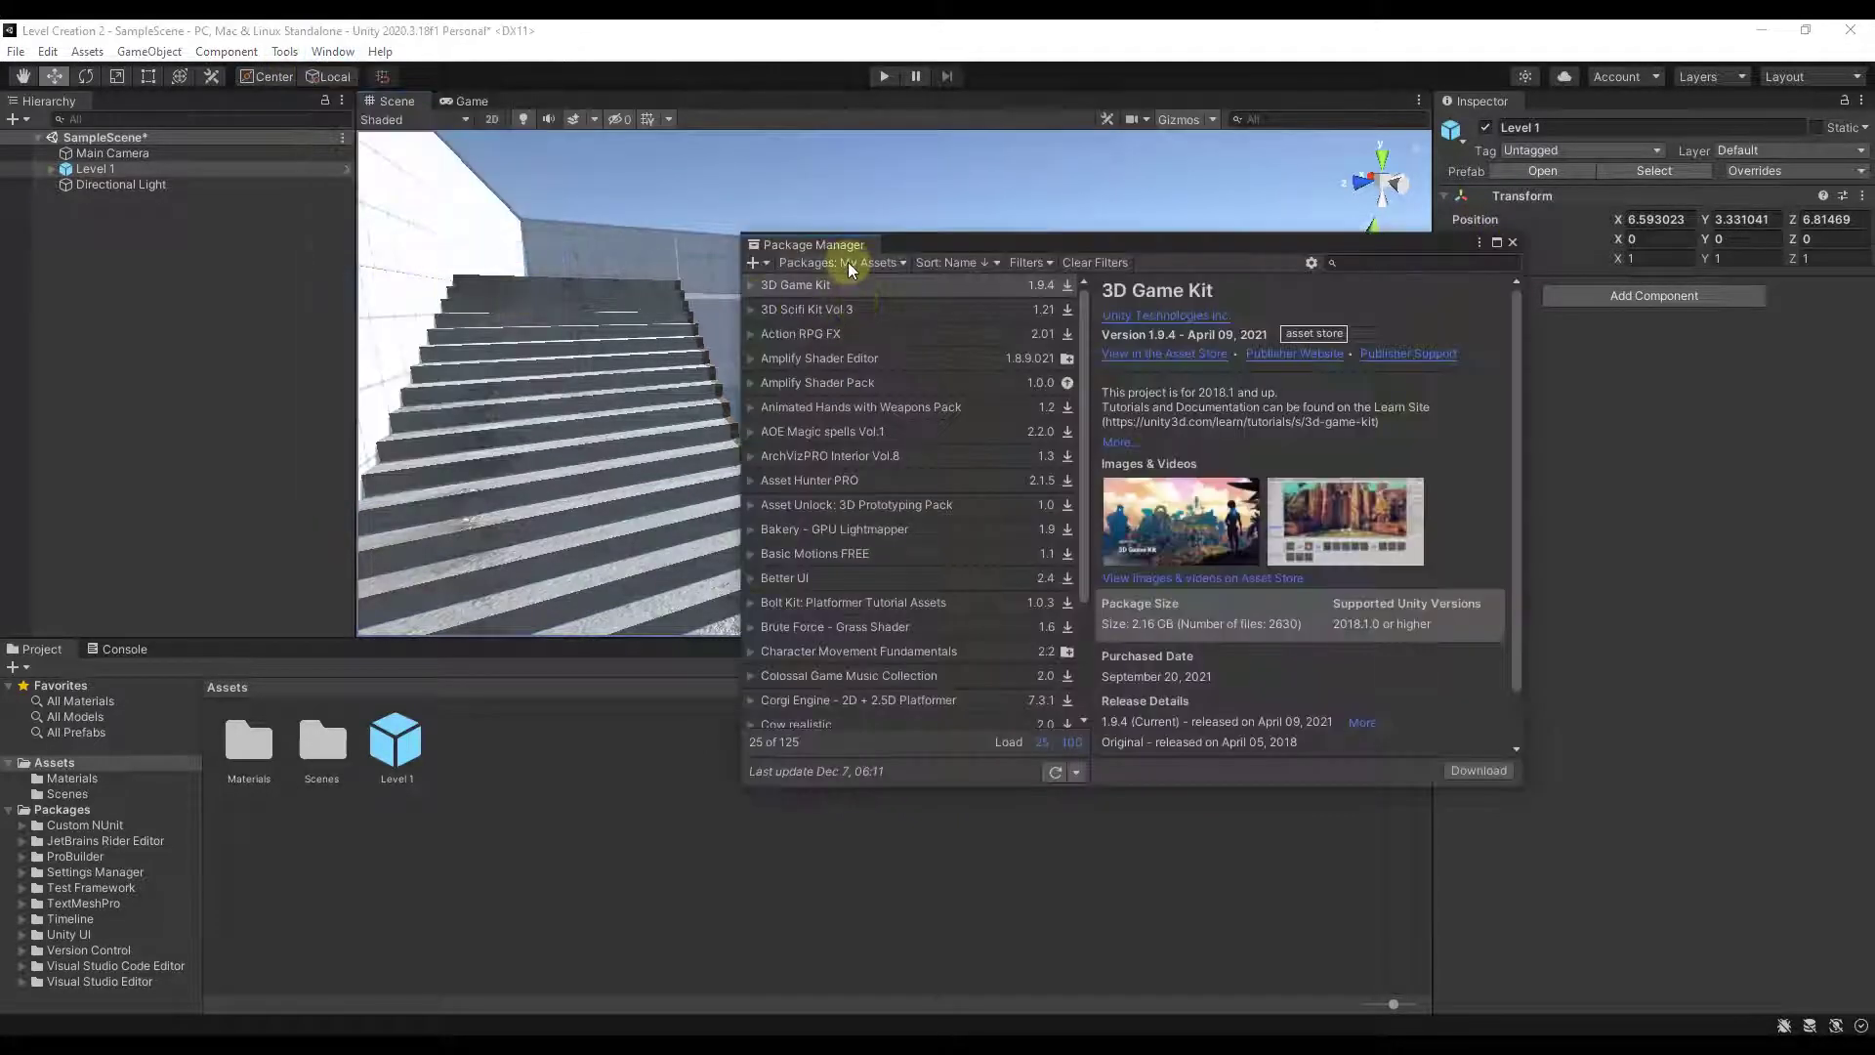
{"action": "left_click", "coordinate": [1071, 742]}
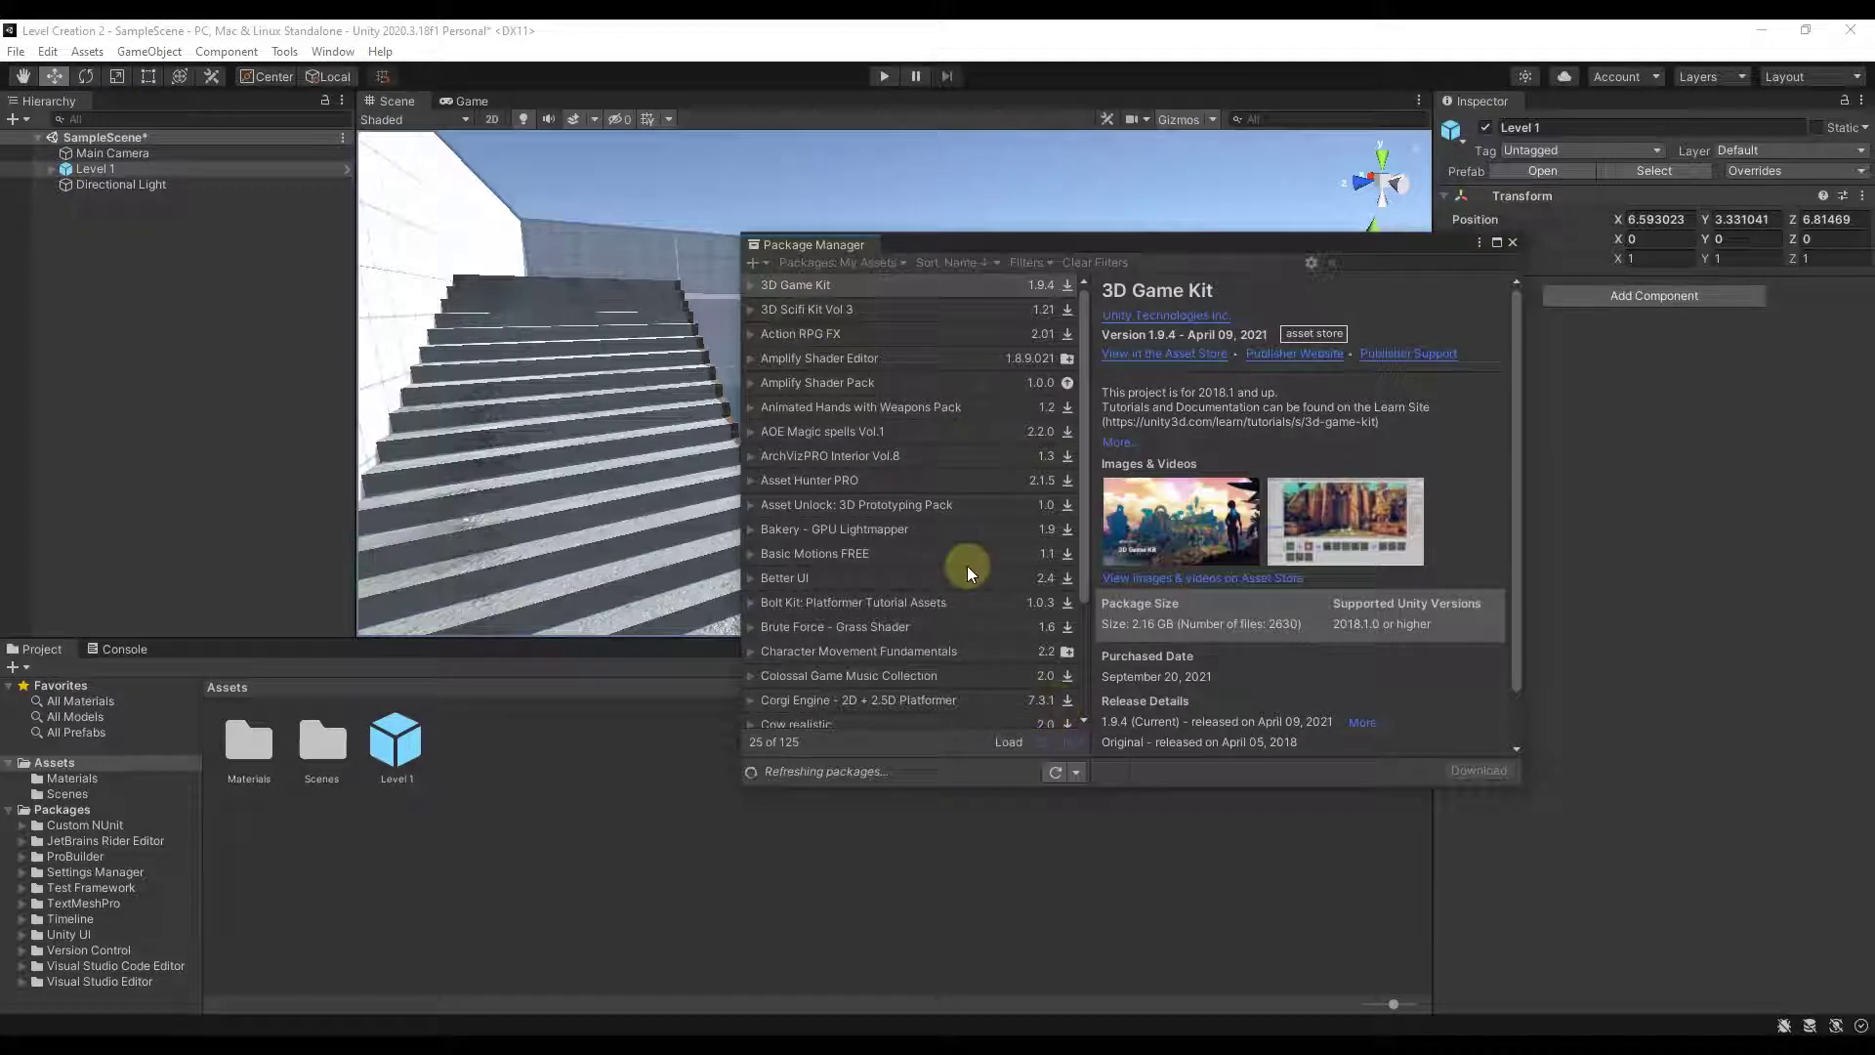
{"action": "scroll", "coordinate": [962, 576], "scroll_direction": "down", "scroll_amount": 15}
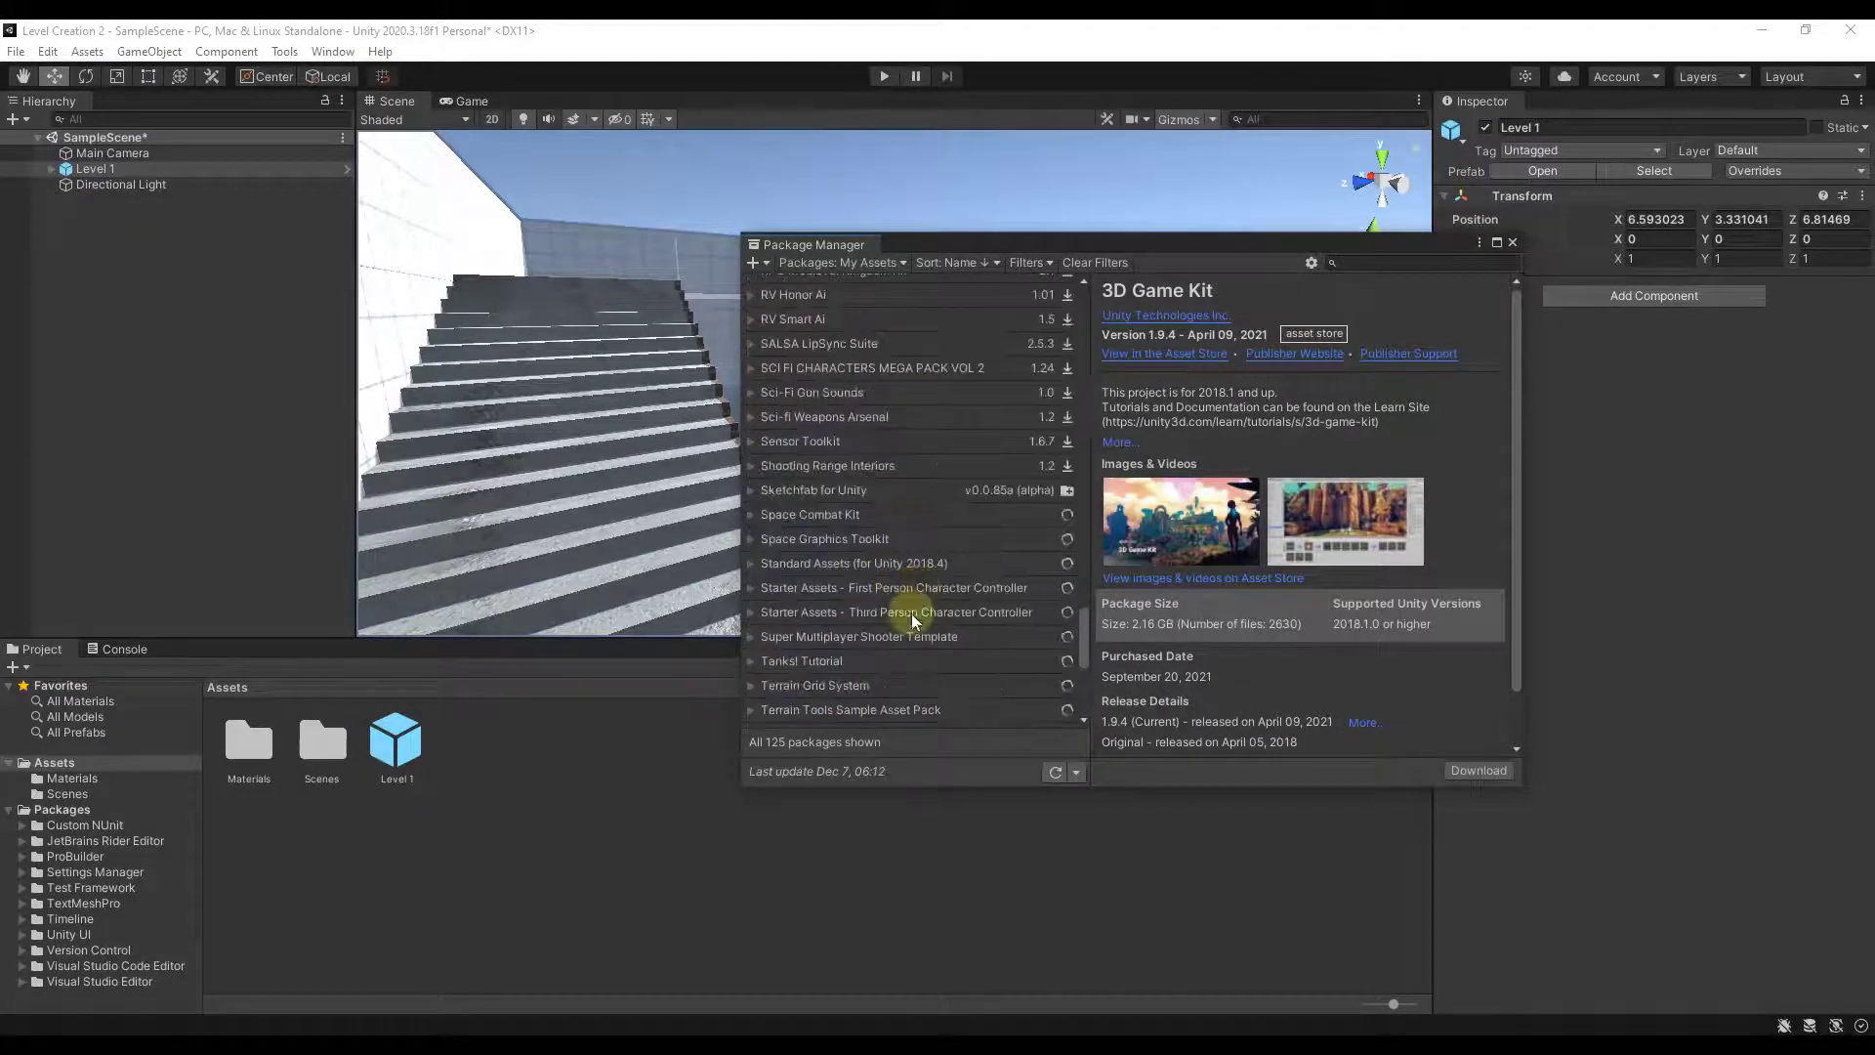
{"action": "left_click", "coordinate": [914, 612]}
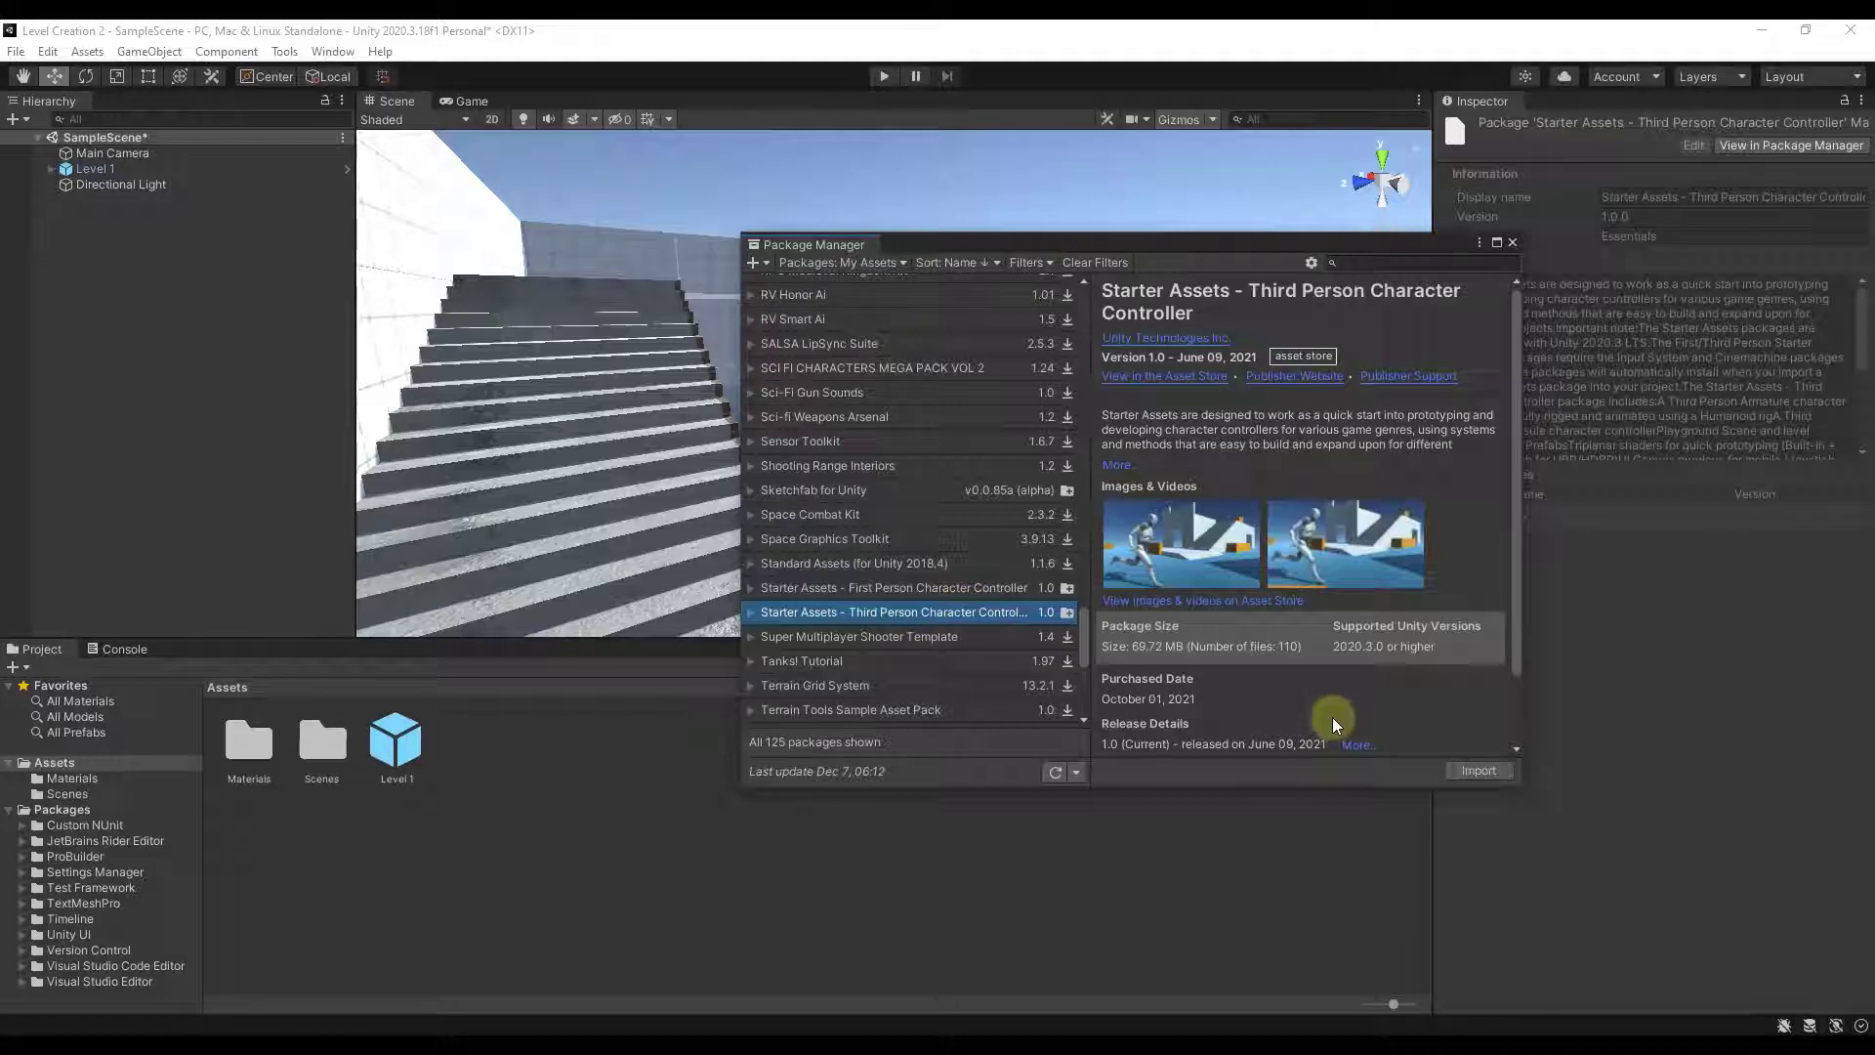
- Import all files of the Third Person Character Controller package and agree to enable the new input system backends
{"action": "left_click", "coordinate": [1479, 771]}
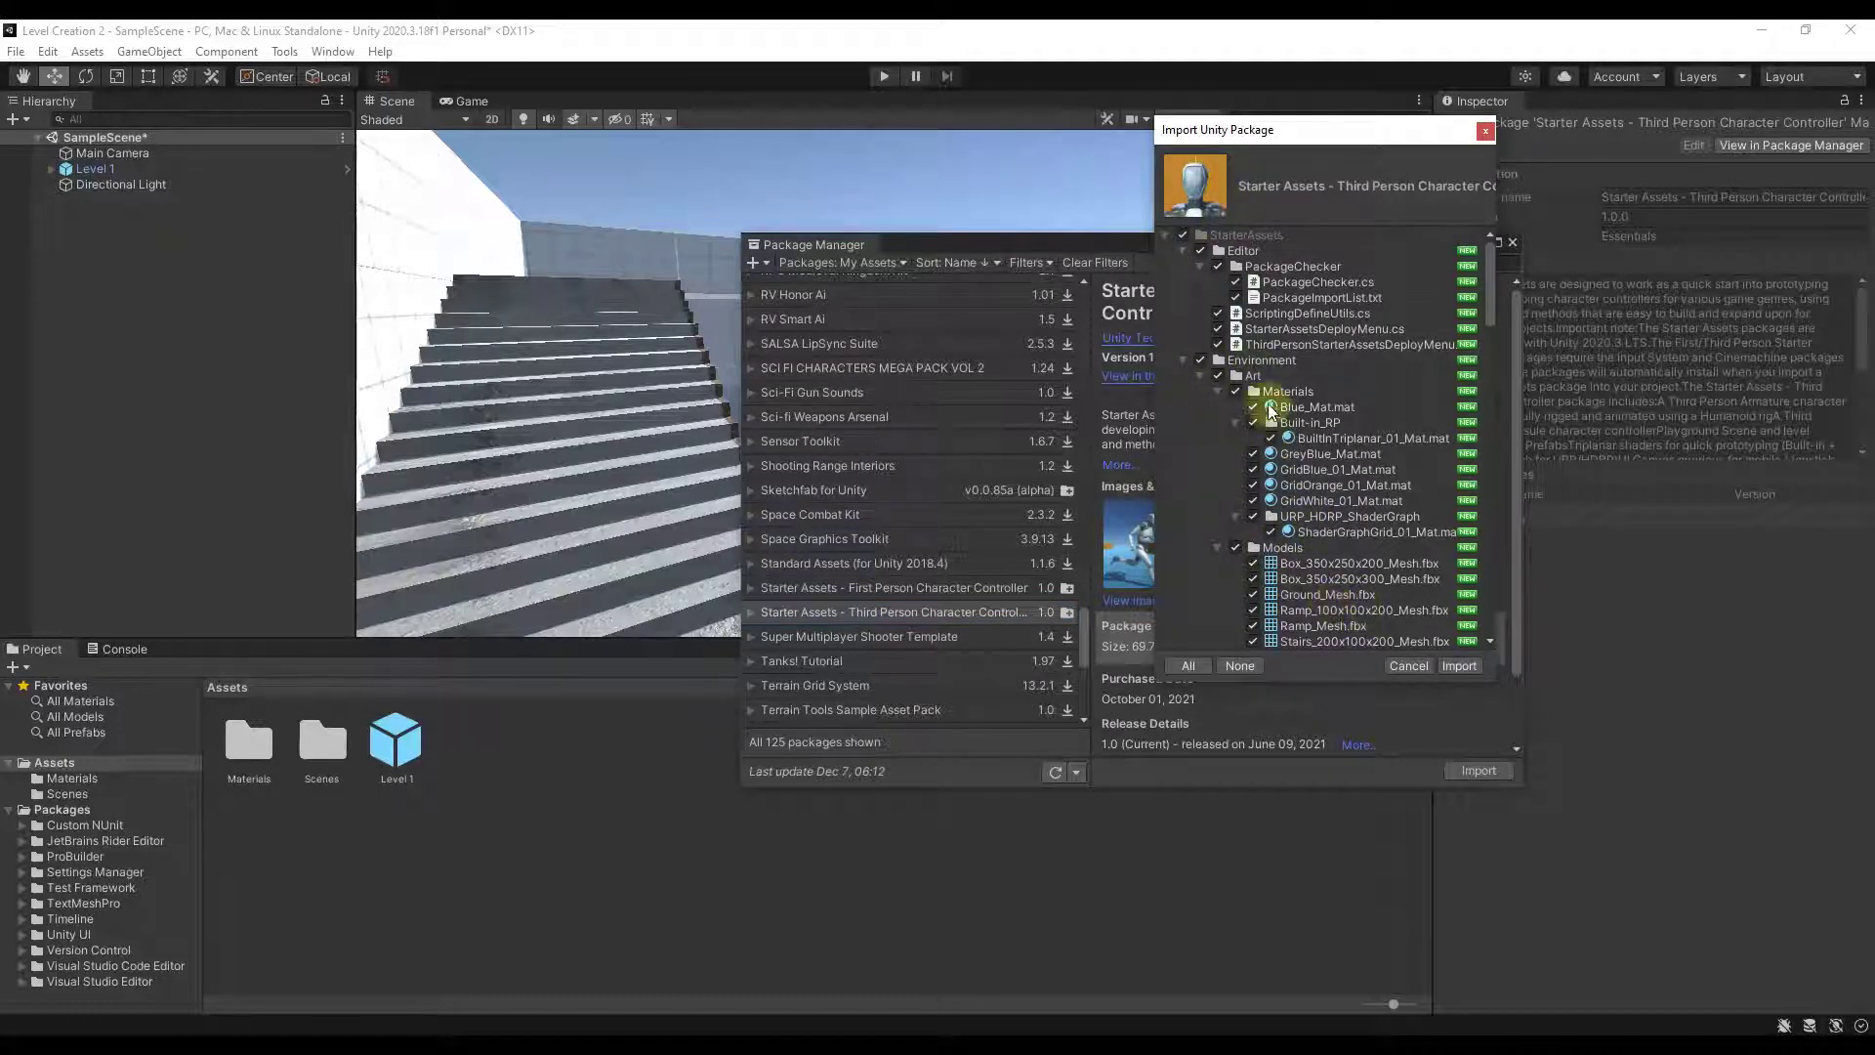
{"action": "left_click", "coordinate": [1459, 668]}
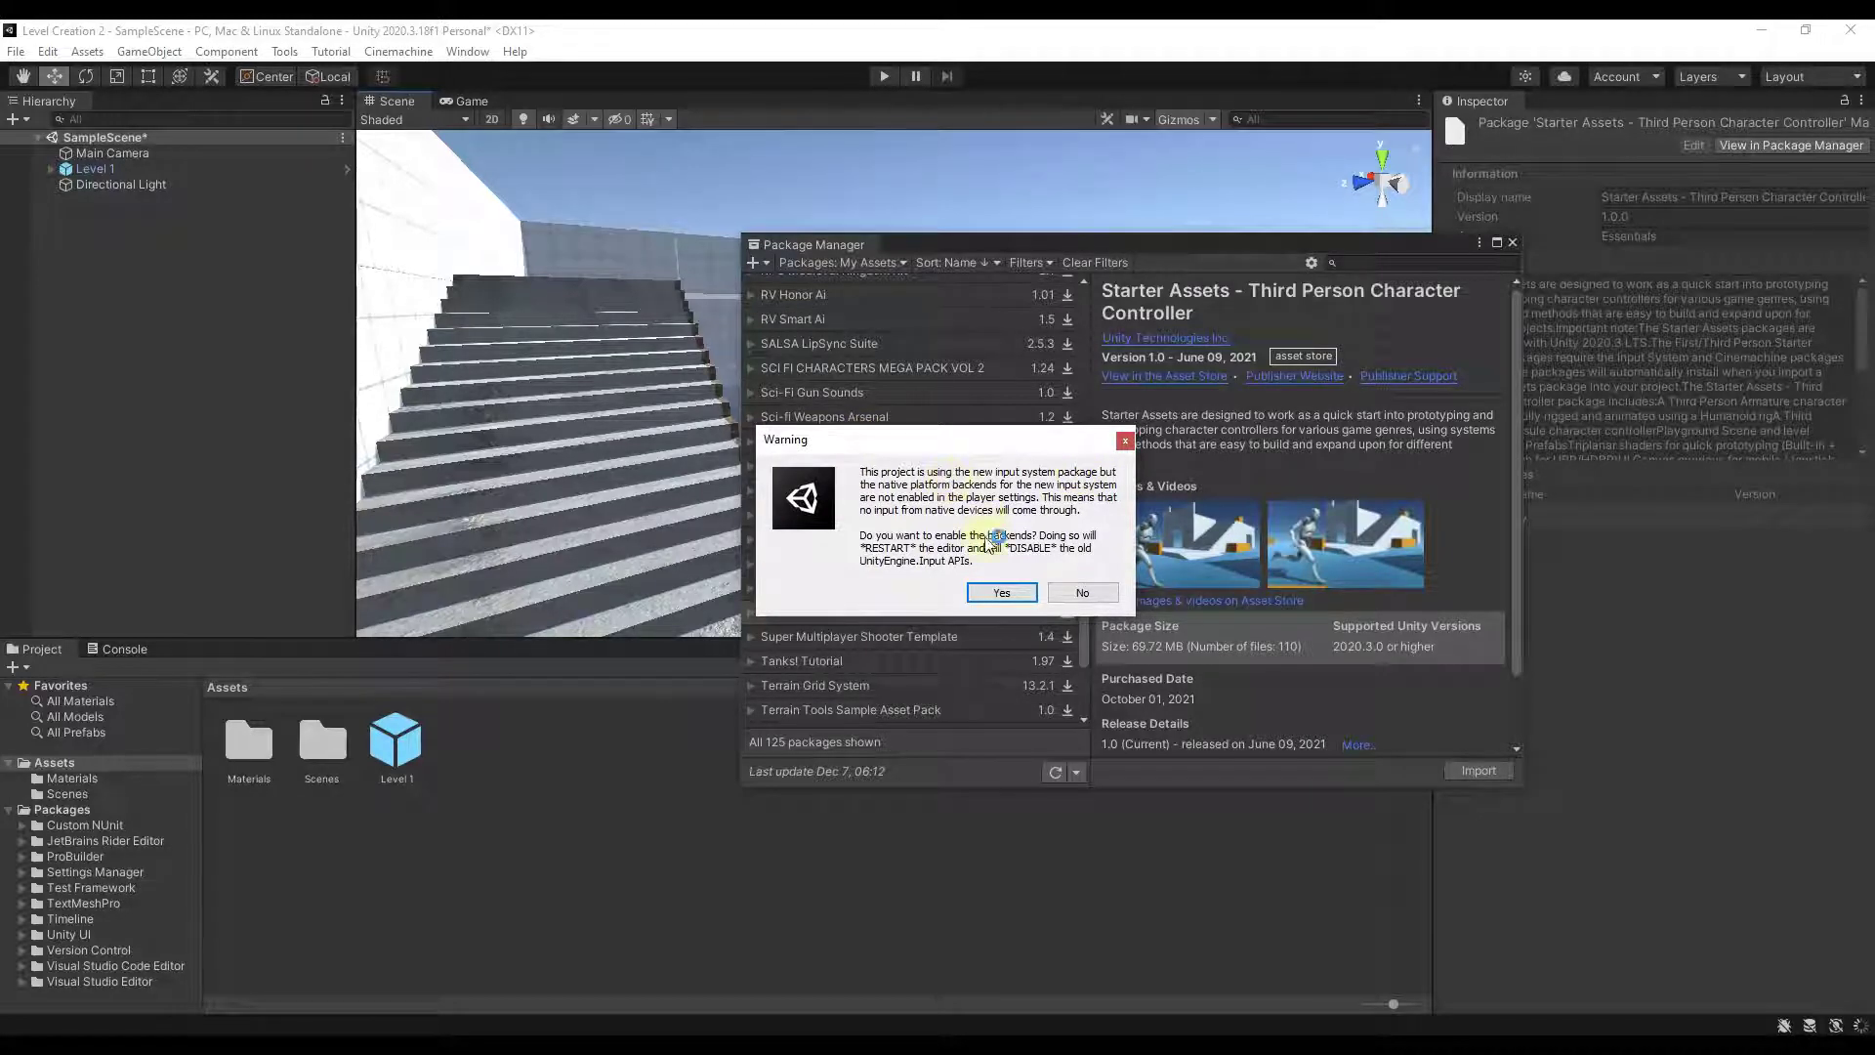
{"action": "left_click", "coordinate": [1009, 594]}
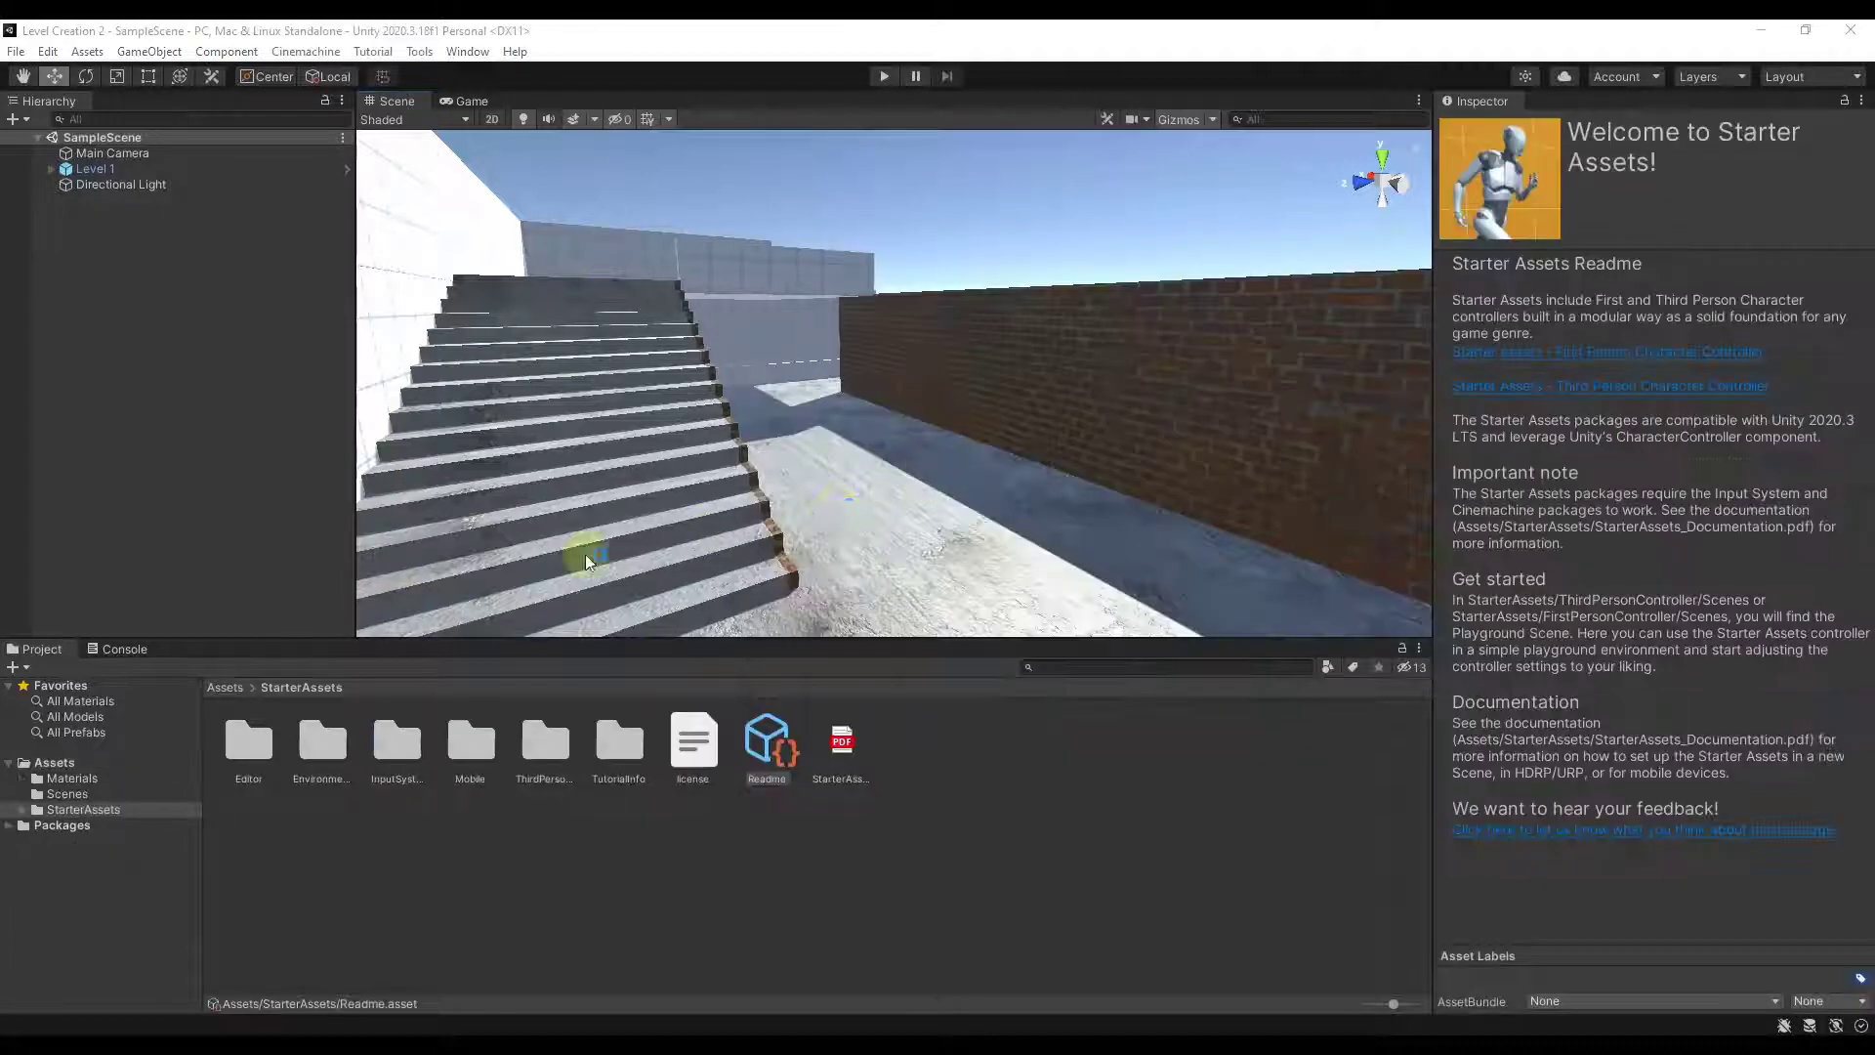
- Place the NestedParentArmature_Unpack prefab from the StarterAssets ThirdPersonController Prefabs folder on the floor beside the staircase
{"action": "left_click", "coordinate": [21, 810]}
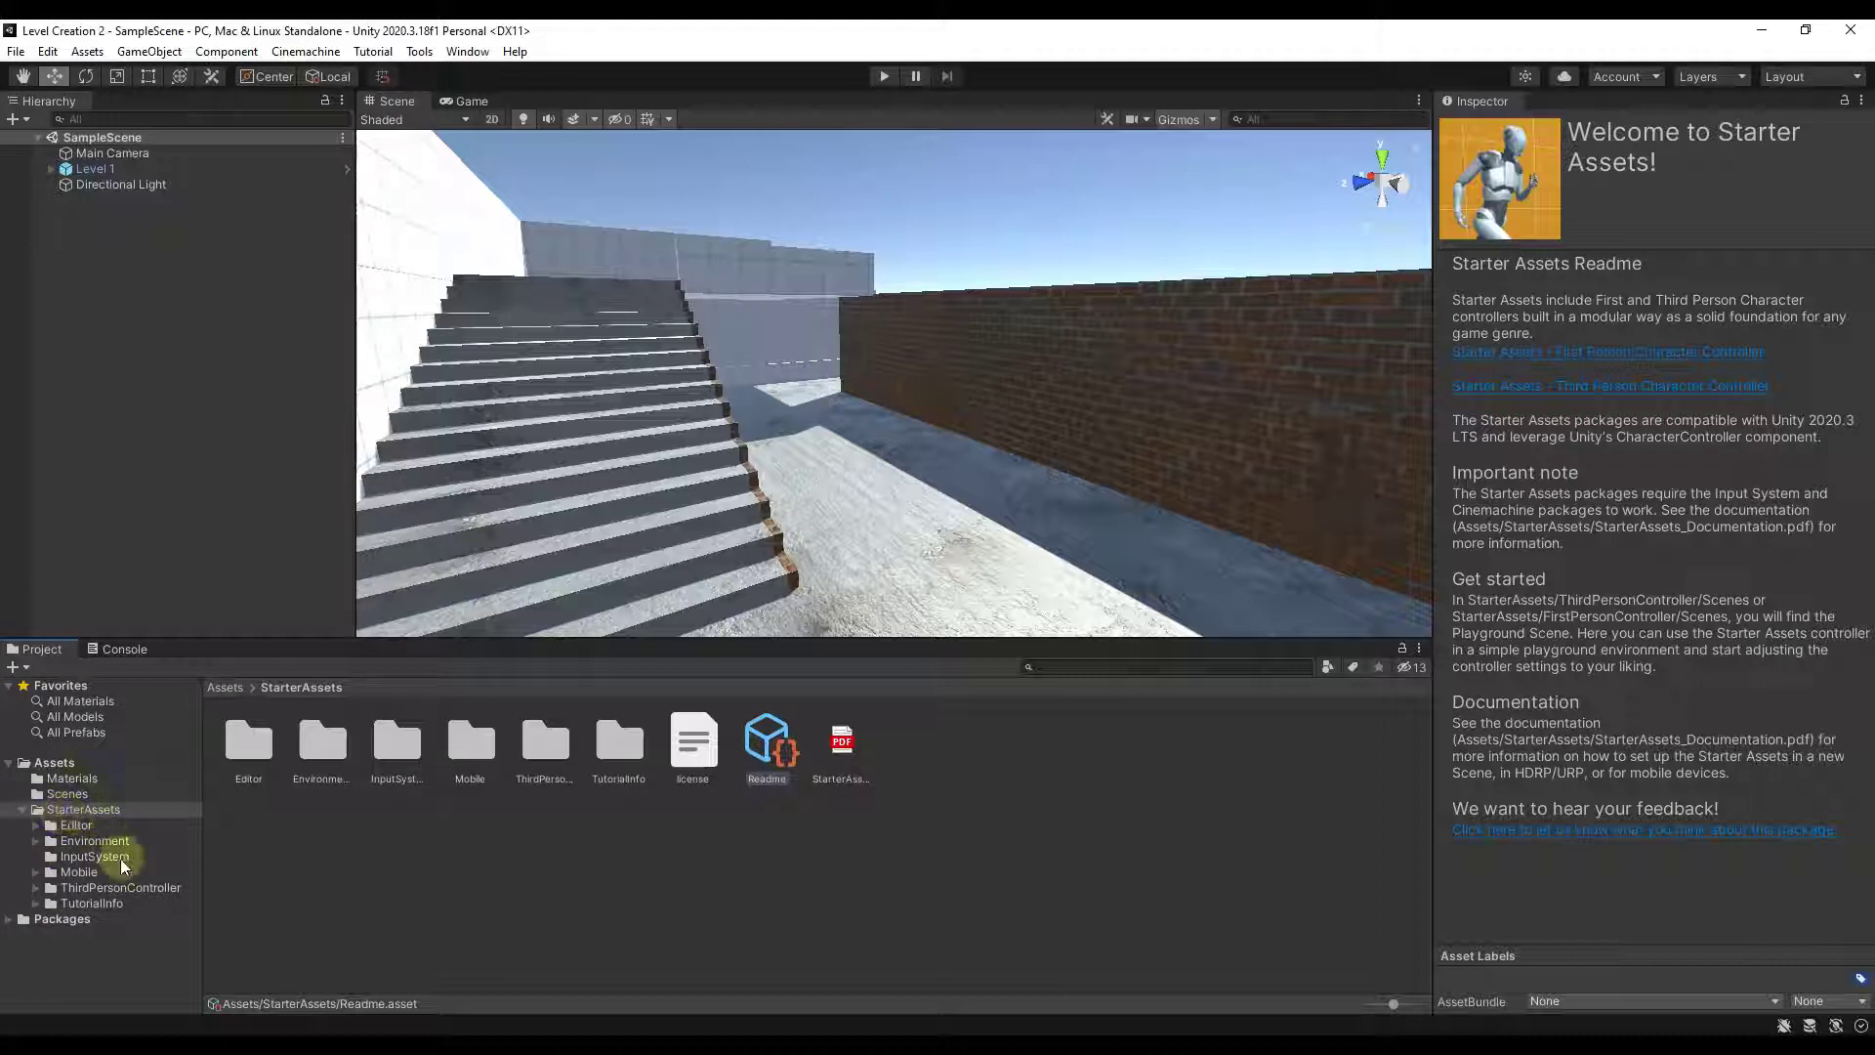
{"action": "double_click", "coordinate": [561, 761]}
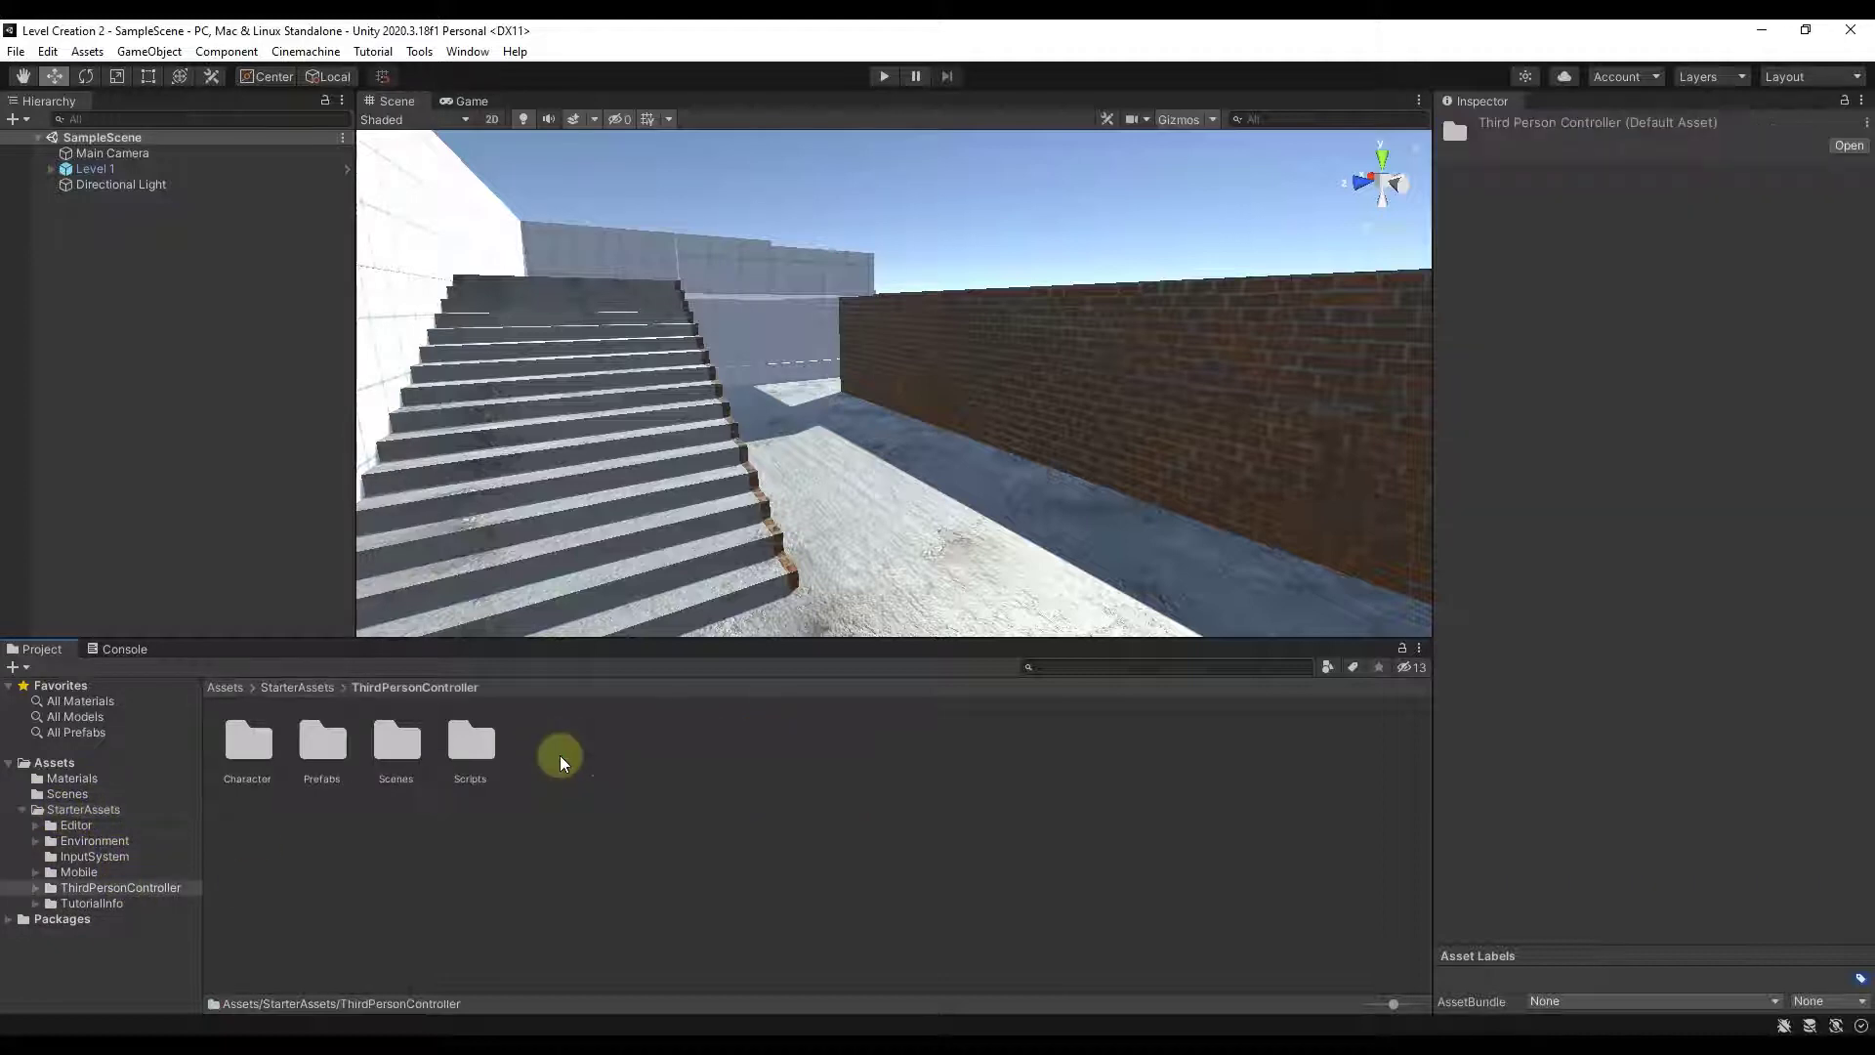
{"action": "double_click", "coordinate": [313, 758]}
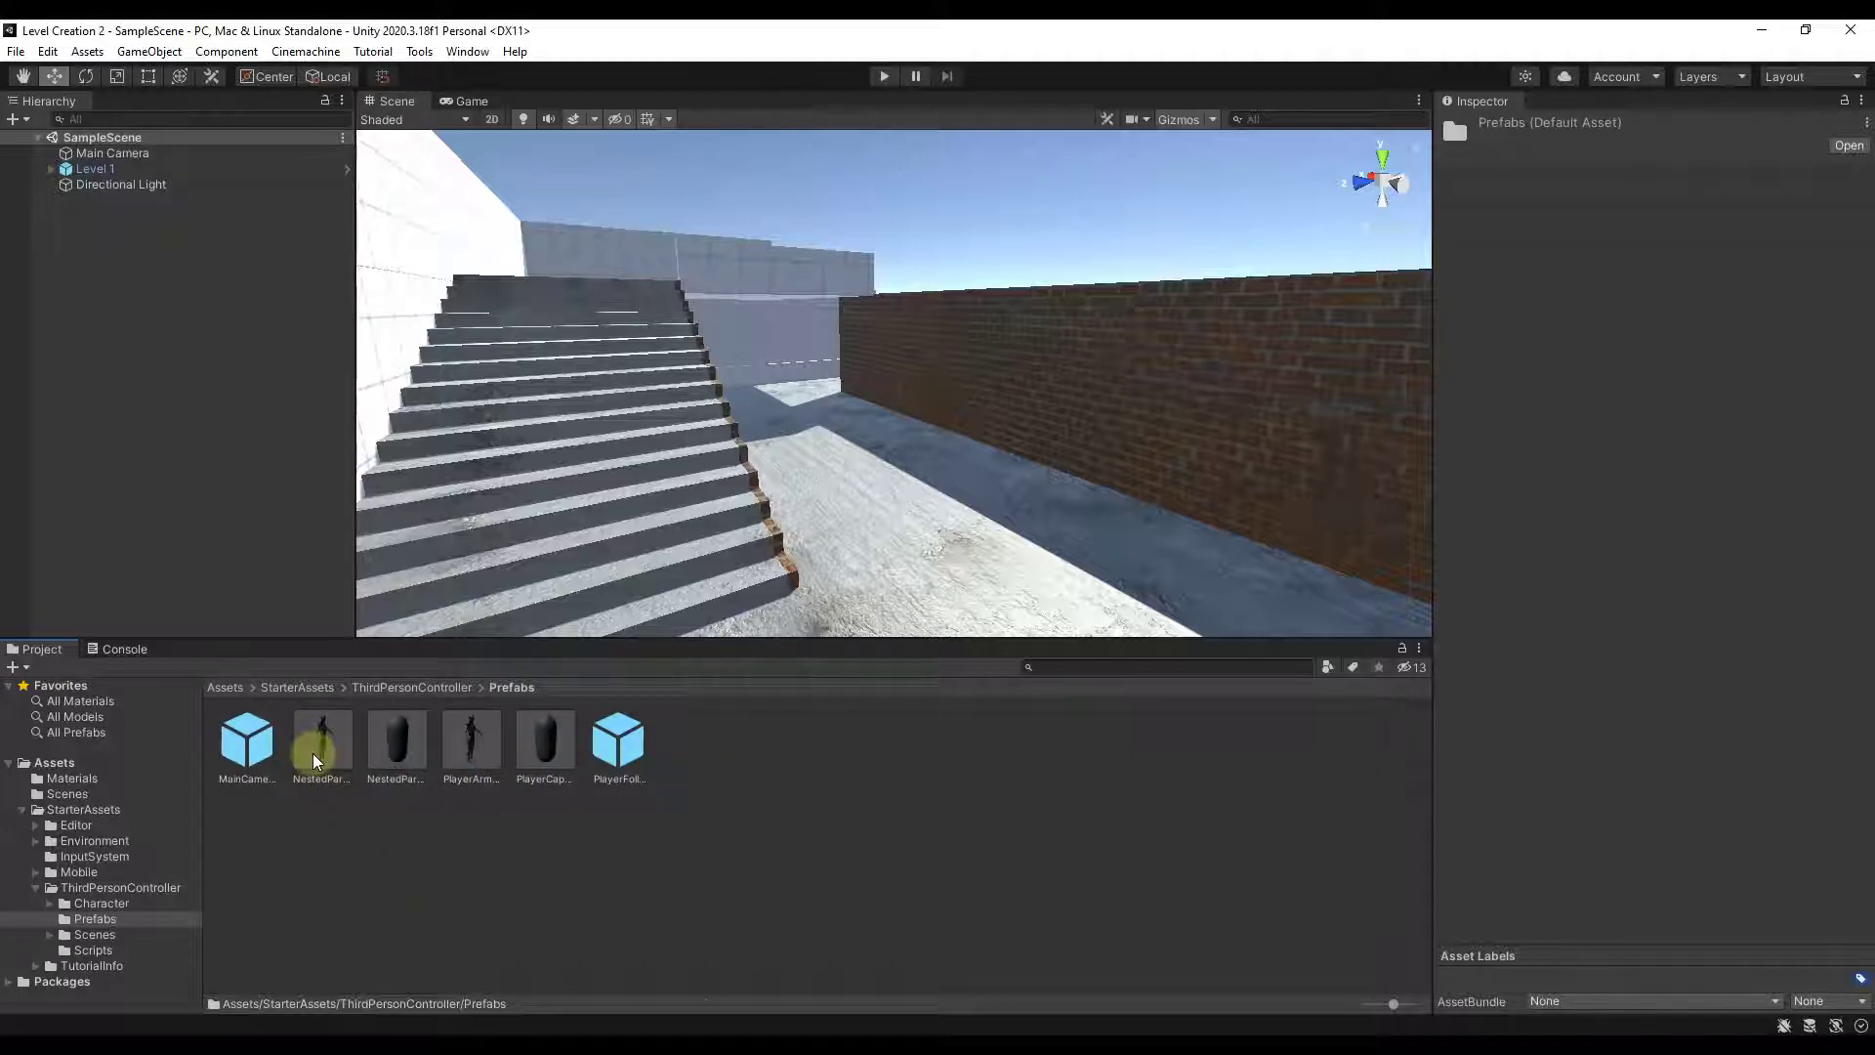
{"action": "left_click", "coordinate": [313, 753]}
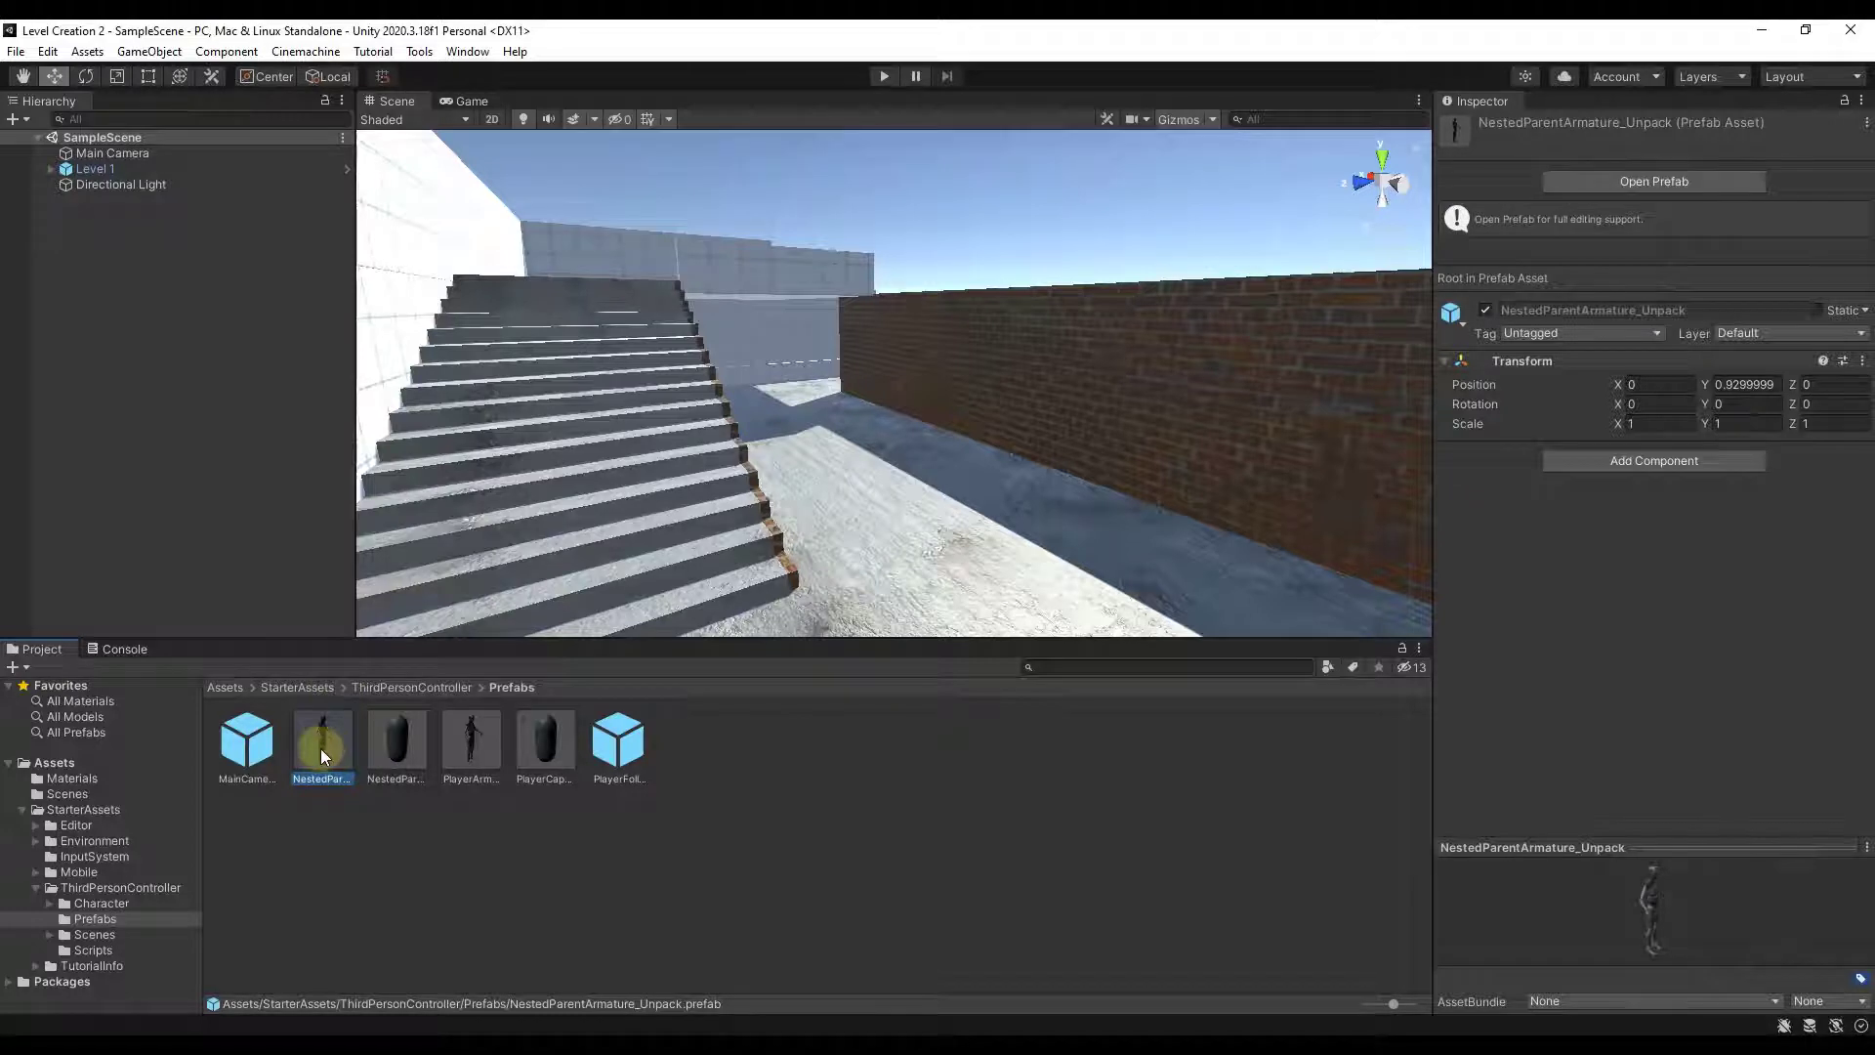
{"action": "left_click_drag", "start_coordinate": [319, 747], "coordinate": [988, 526]}
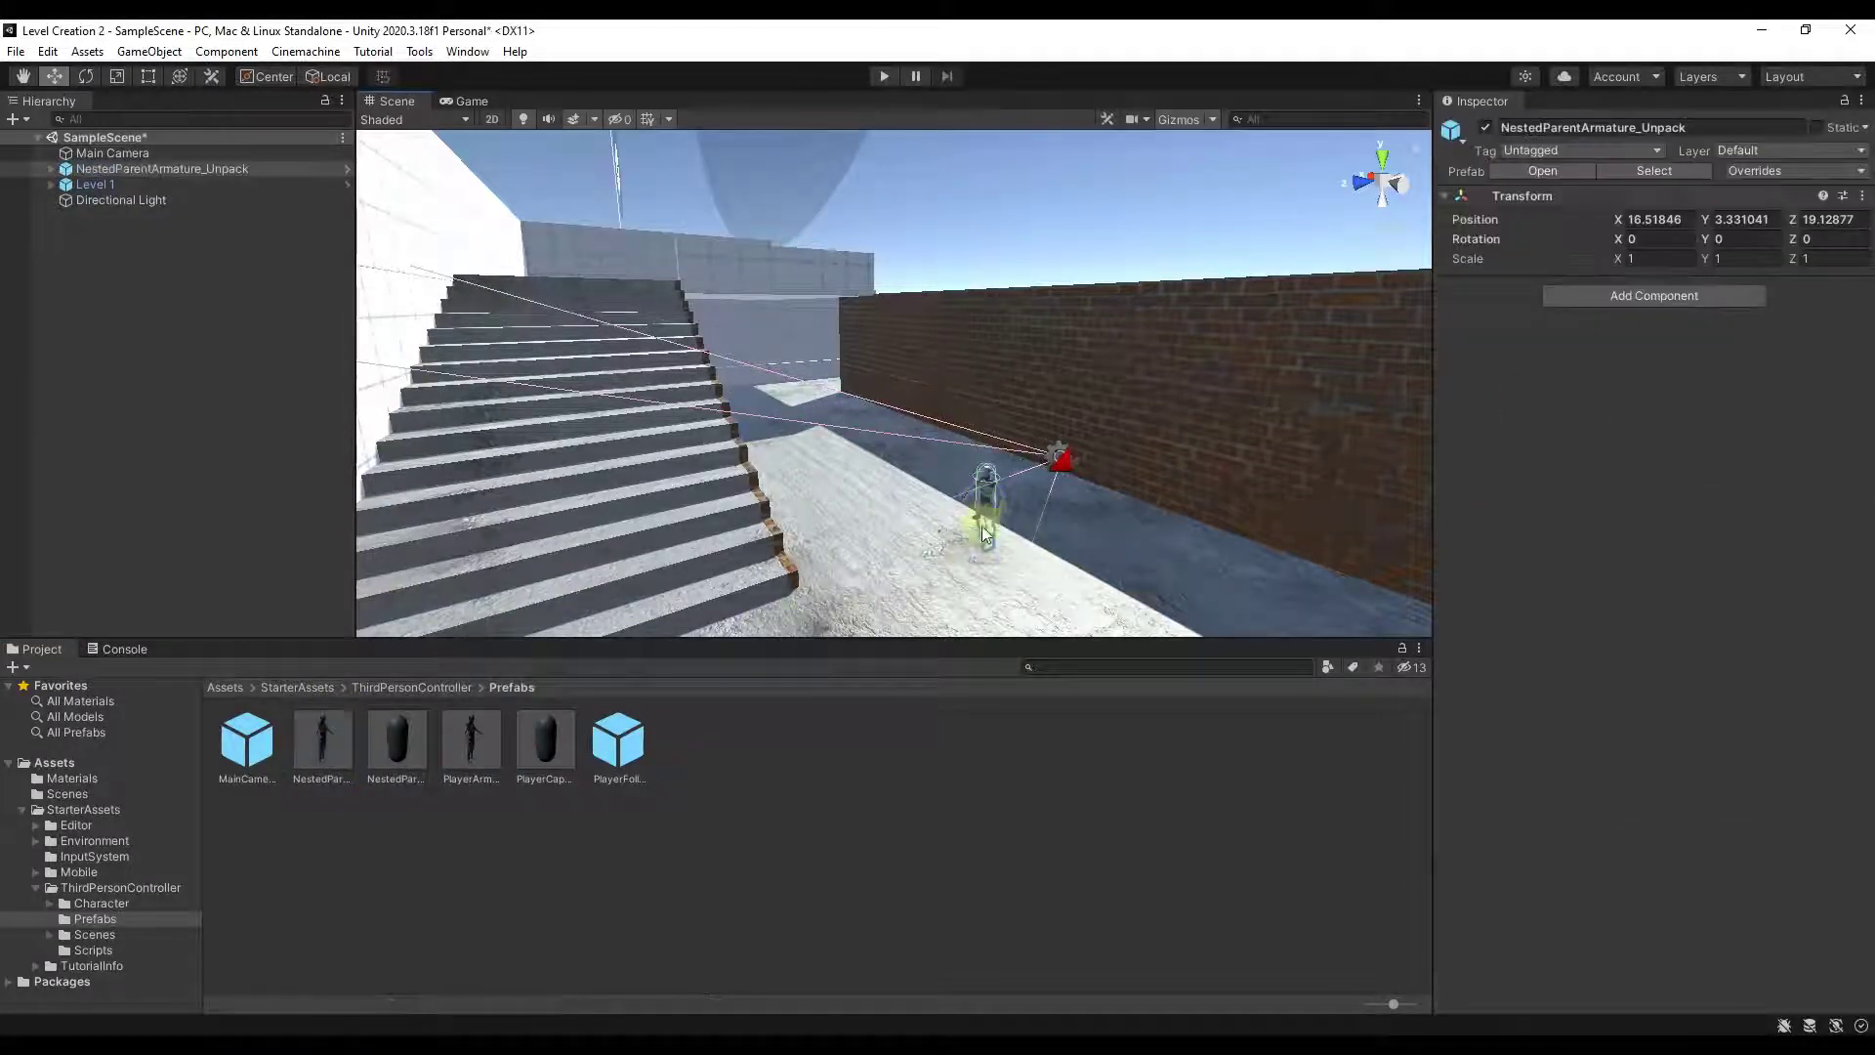
- Raise the character above the floor by setting its position to Y 5.5 and Z 19.13
{"action": "left_click", "coordinate": [1802, 218]}
{"action": "type", "text": "19.37"}
{"action": "left_click_drag", "start_coordinate": [1801, 219], "coordinate": [1725, 217]}
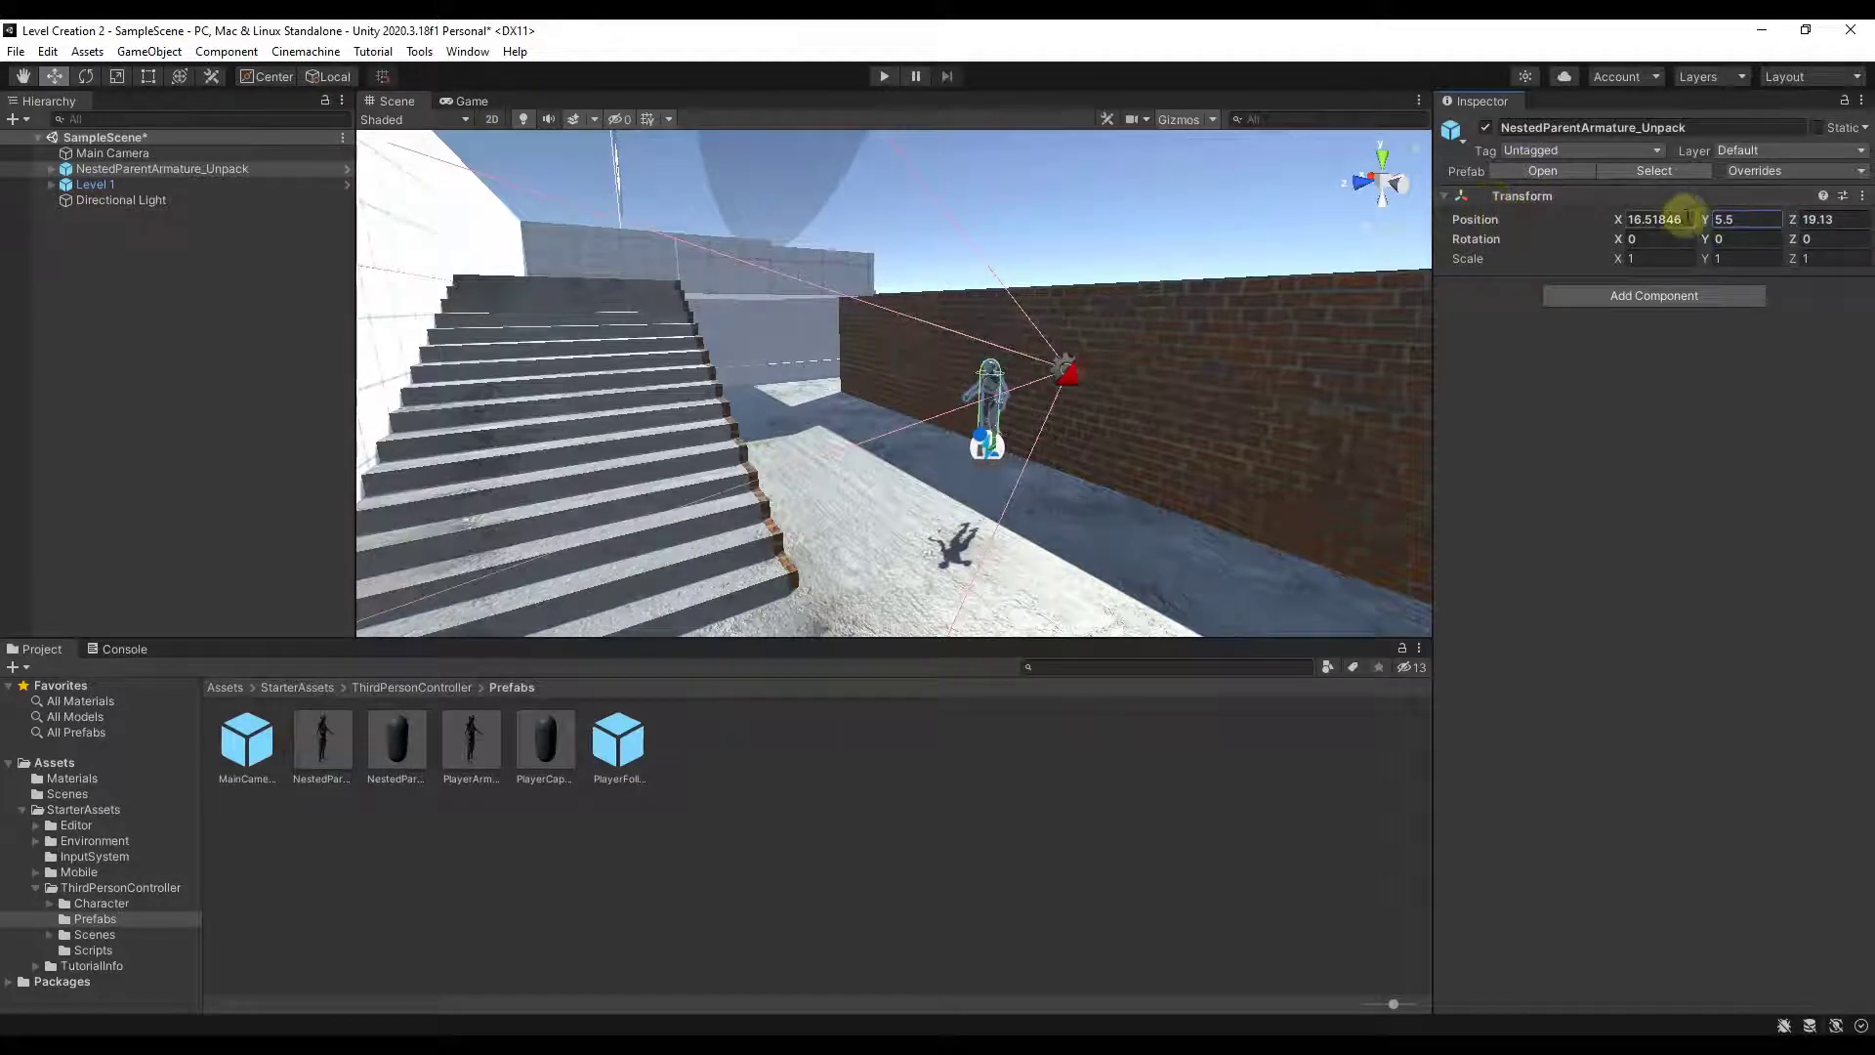
{"action": "right_click_drag", "start_coordinate": [1043, 560], "coordinate": [629, 310]}
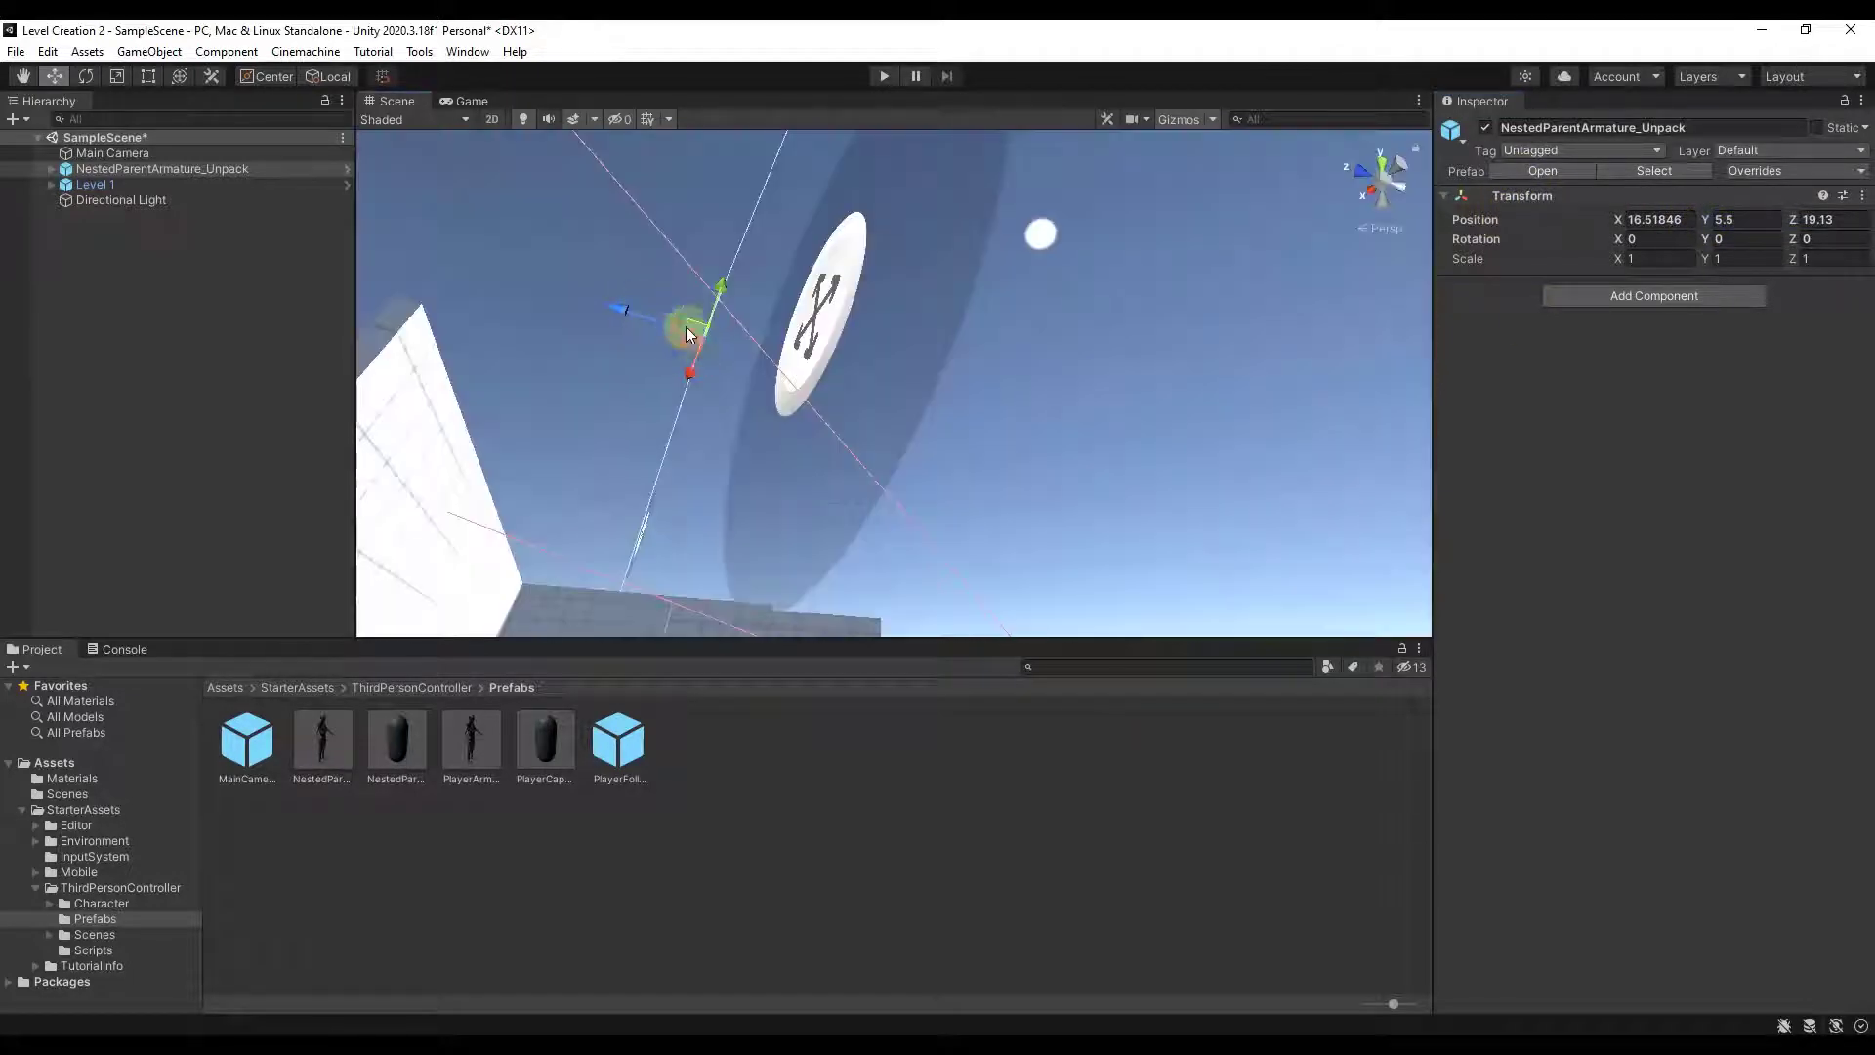
{"action": "right_click_drag", "start_coordinate": [879, 339], "coordinate": [1036, 510]}
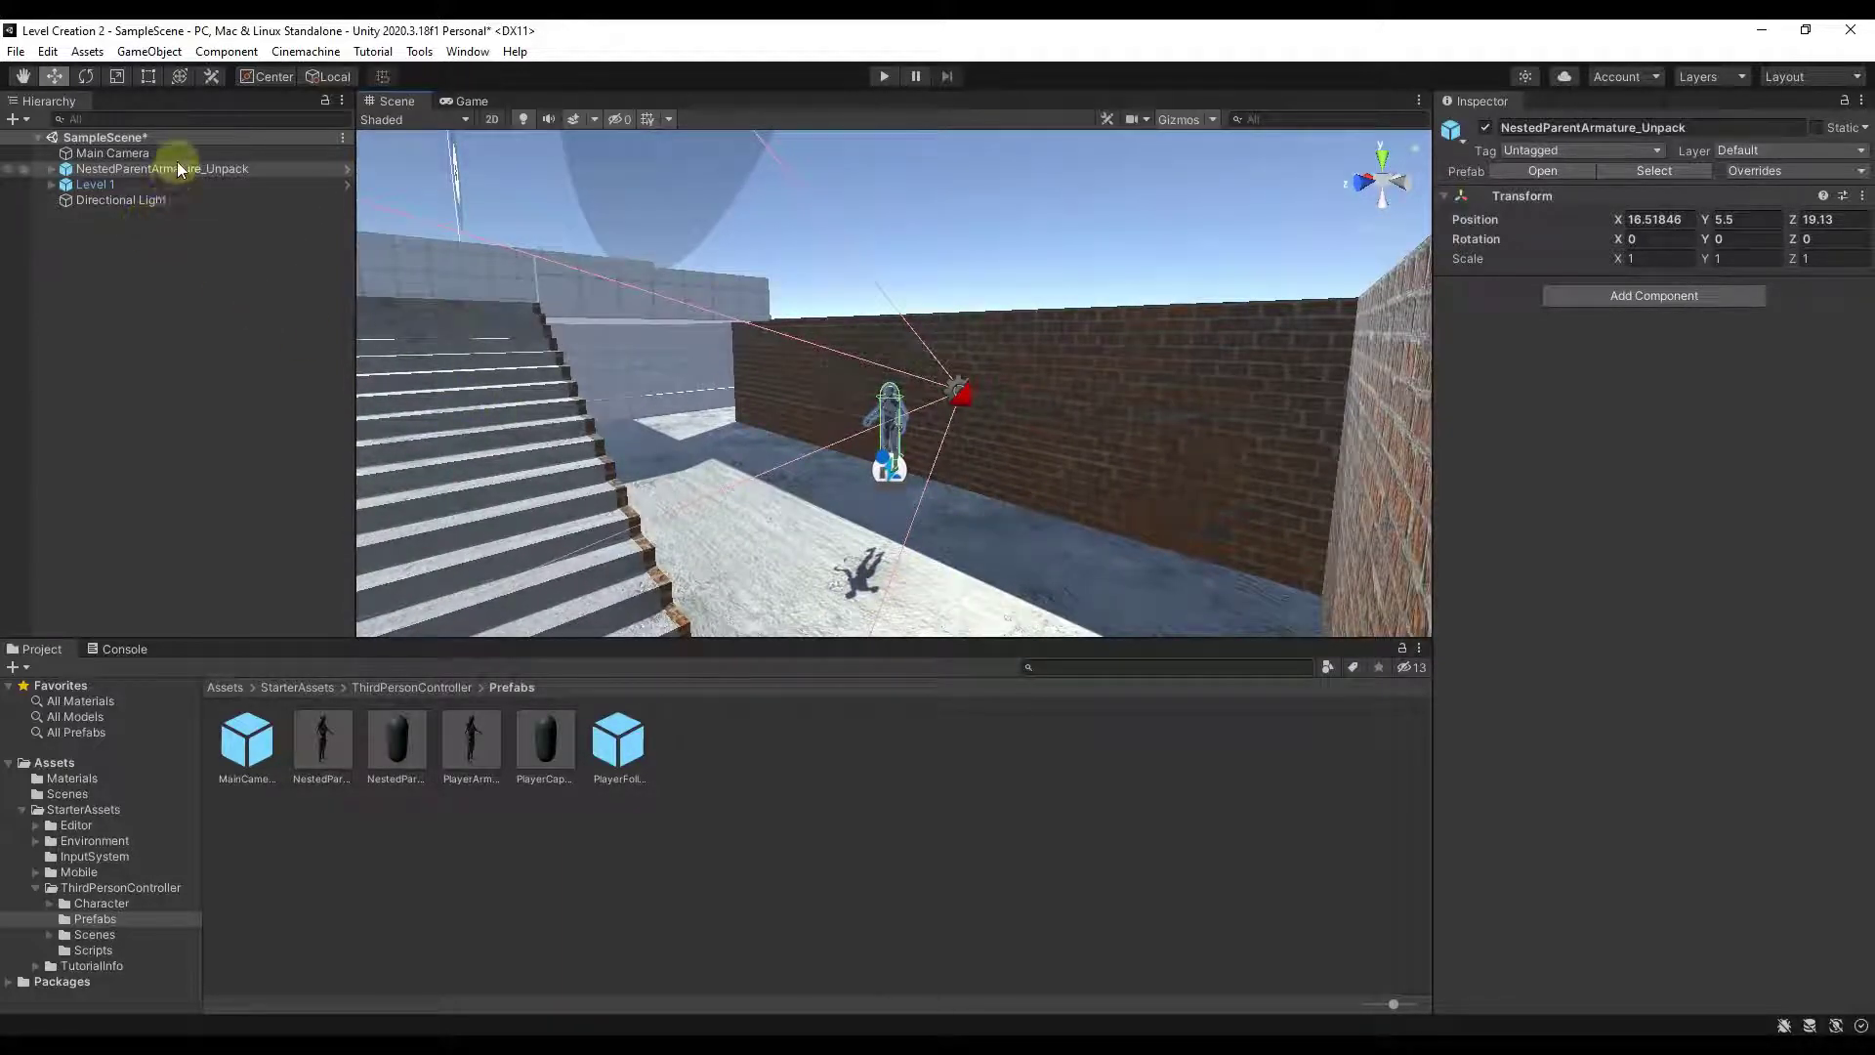
- Delete the scene's original Main Camera and expand NestedParentArmature_Unpack to show its child objects
{"action": "mouse_move", "coordinate": [965, 448]}
{"action": "right_mouse_down"}
{"action": "mouse_move", "coordinate": [971, 494]}
{"action": "mouse_move", "coordinate": [945, 473]}
{"action": "right_mouse_up"}
{"action": "key", "text": "w"}
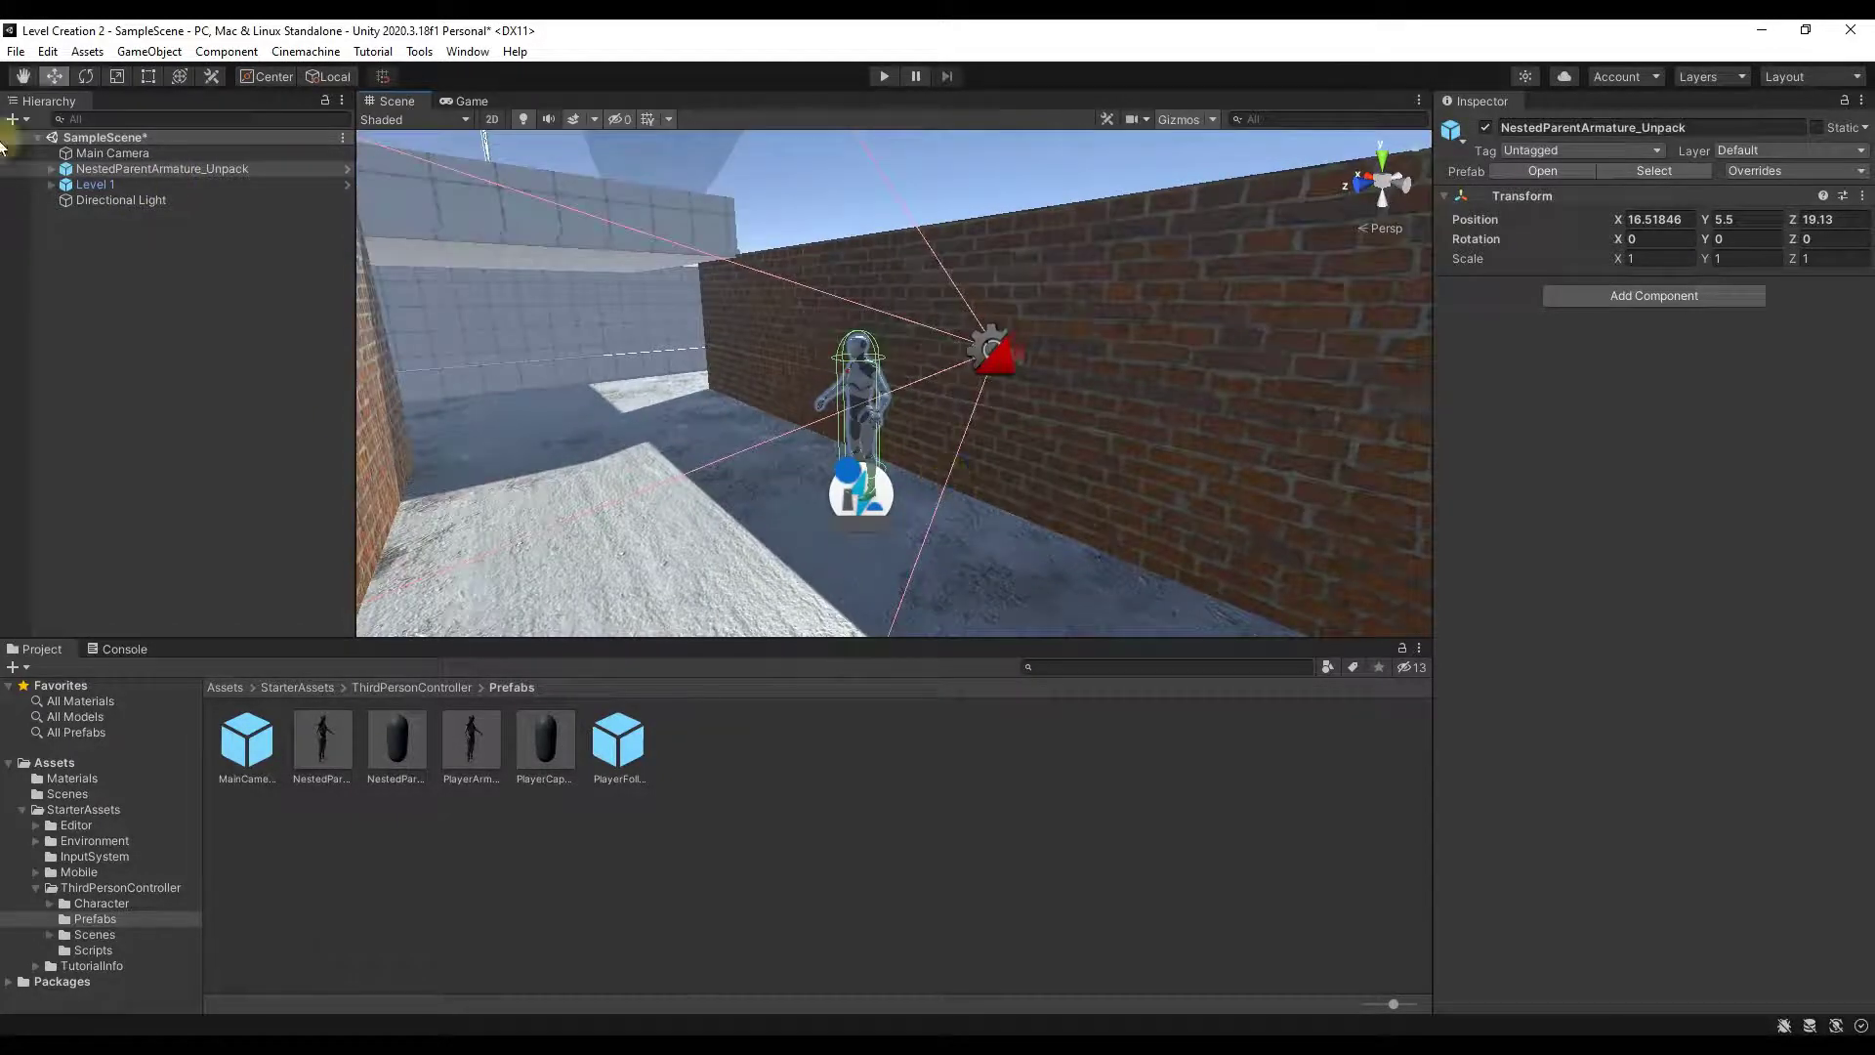
{"action": "left_click", "coordinate": [125, 152]}
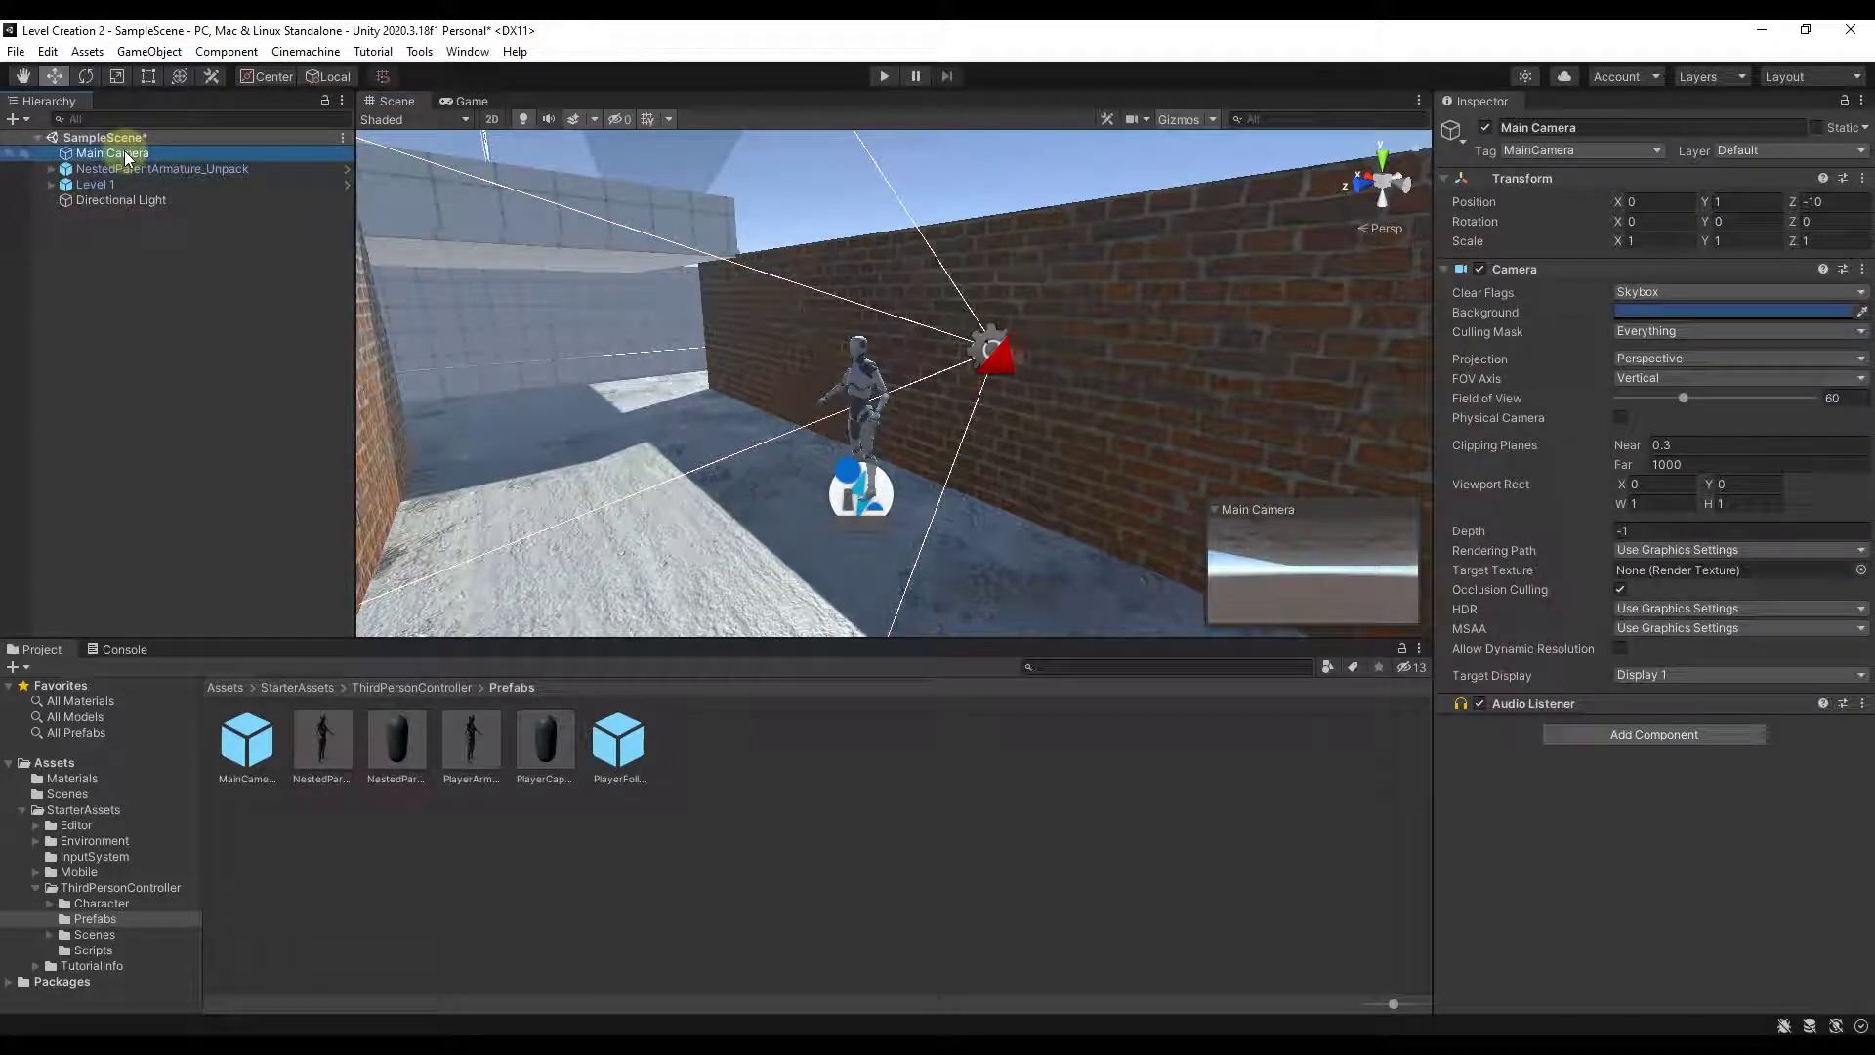
{"action": "key", "text": "Delete"}
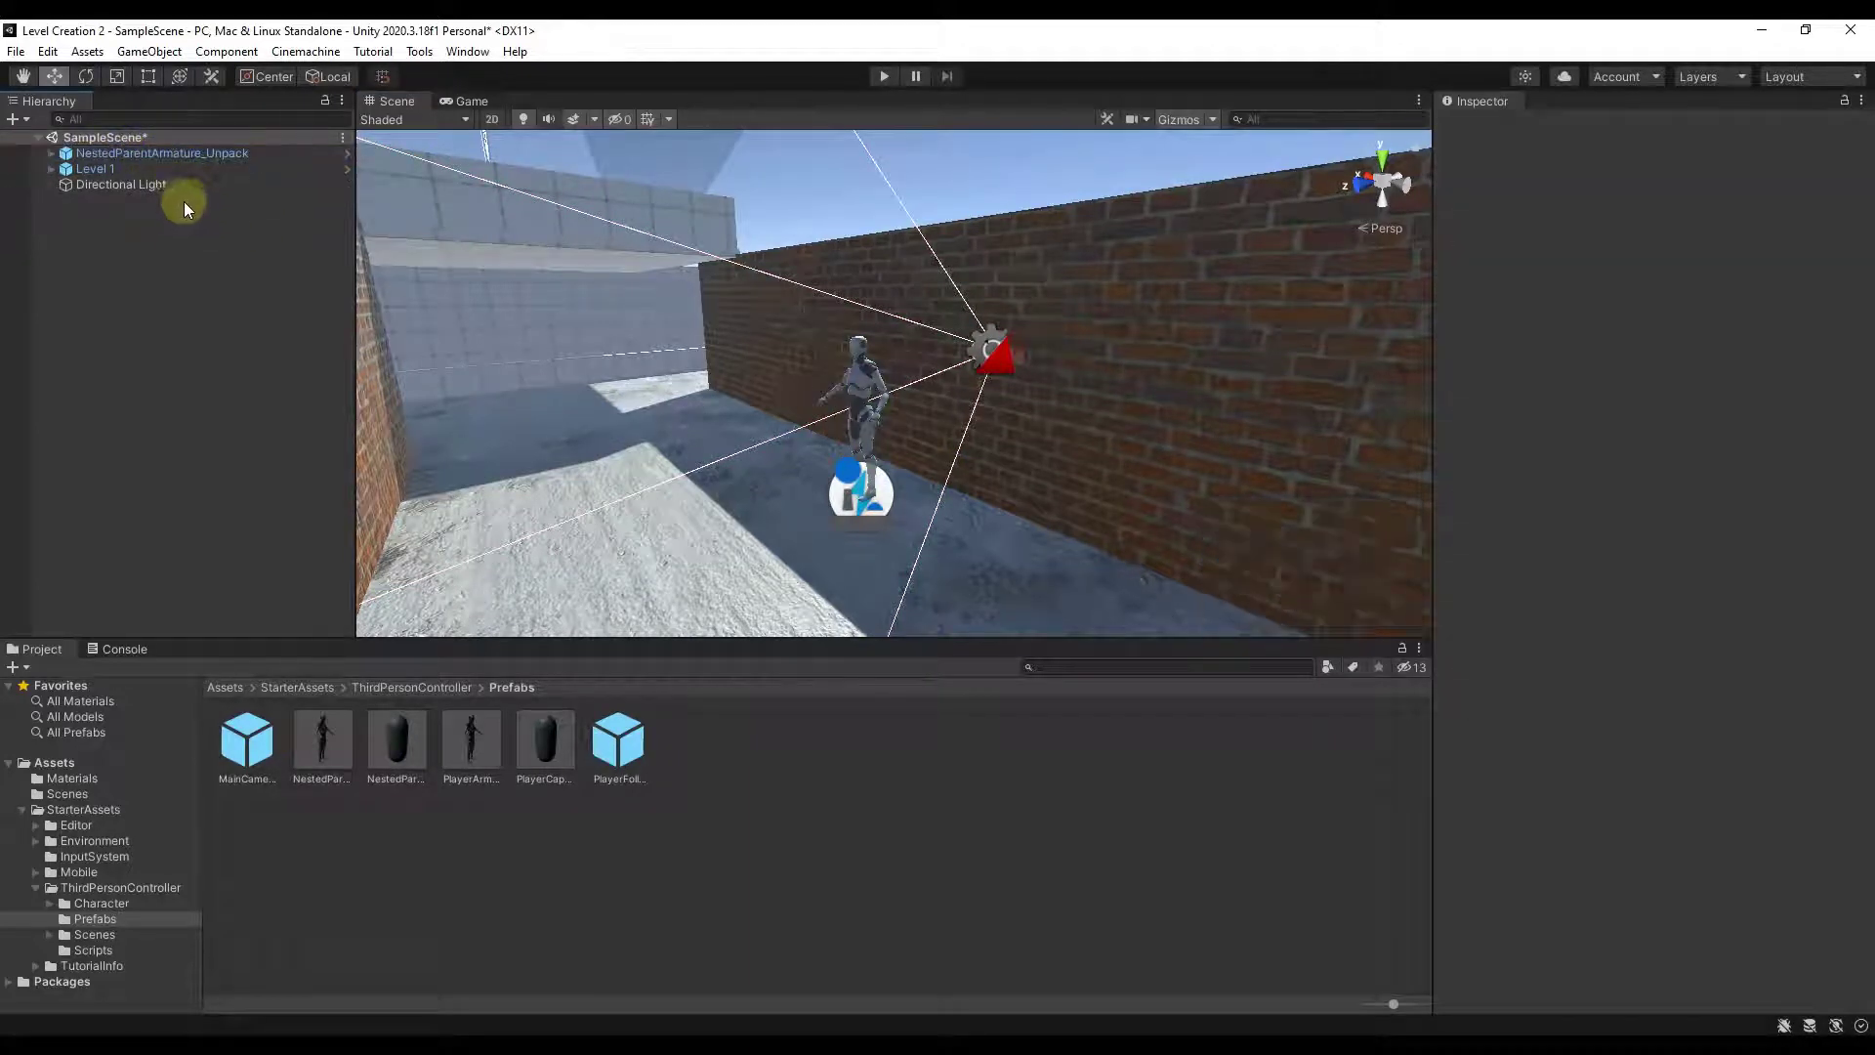
{"action": "left_click", "coordinate": [54, 153]}
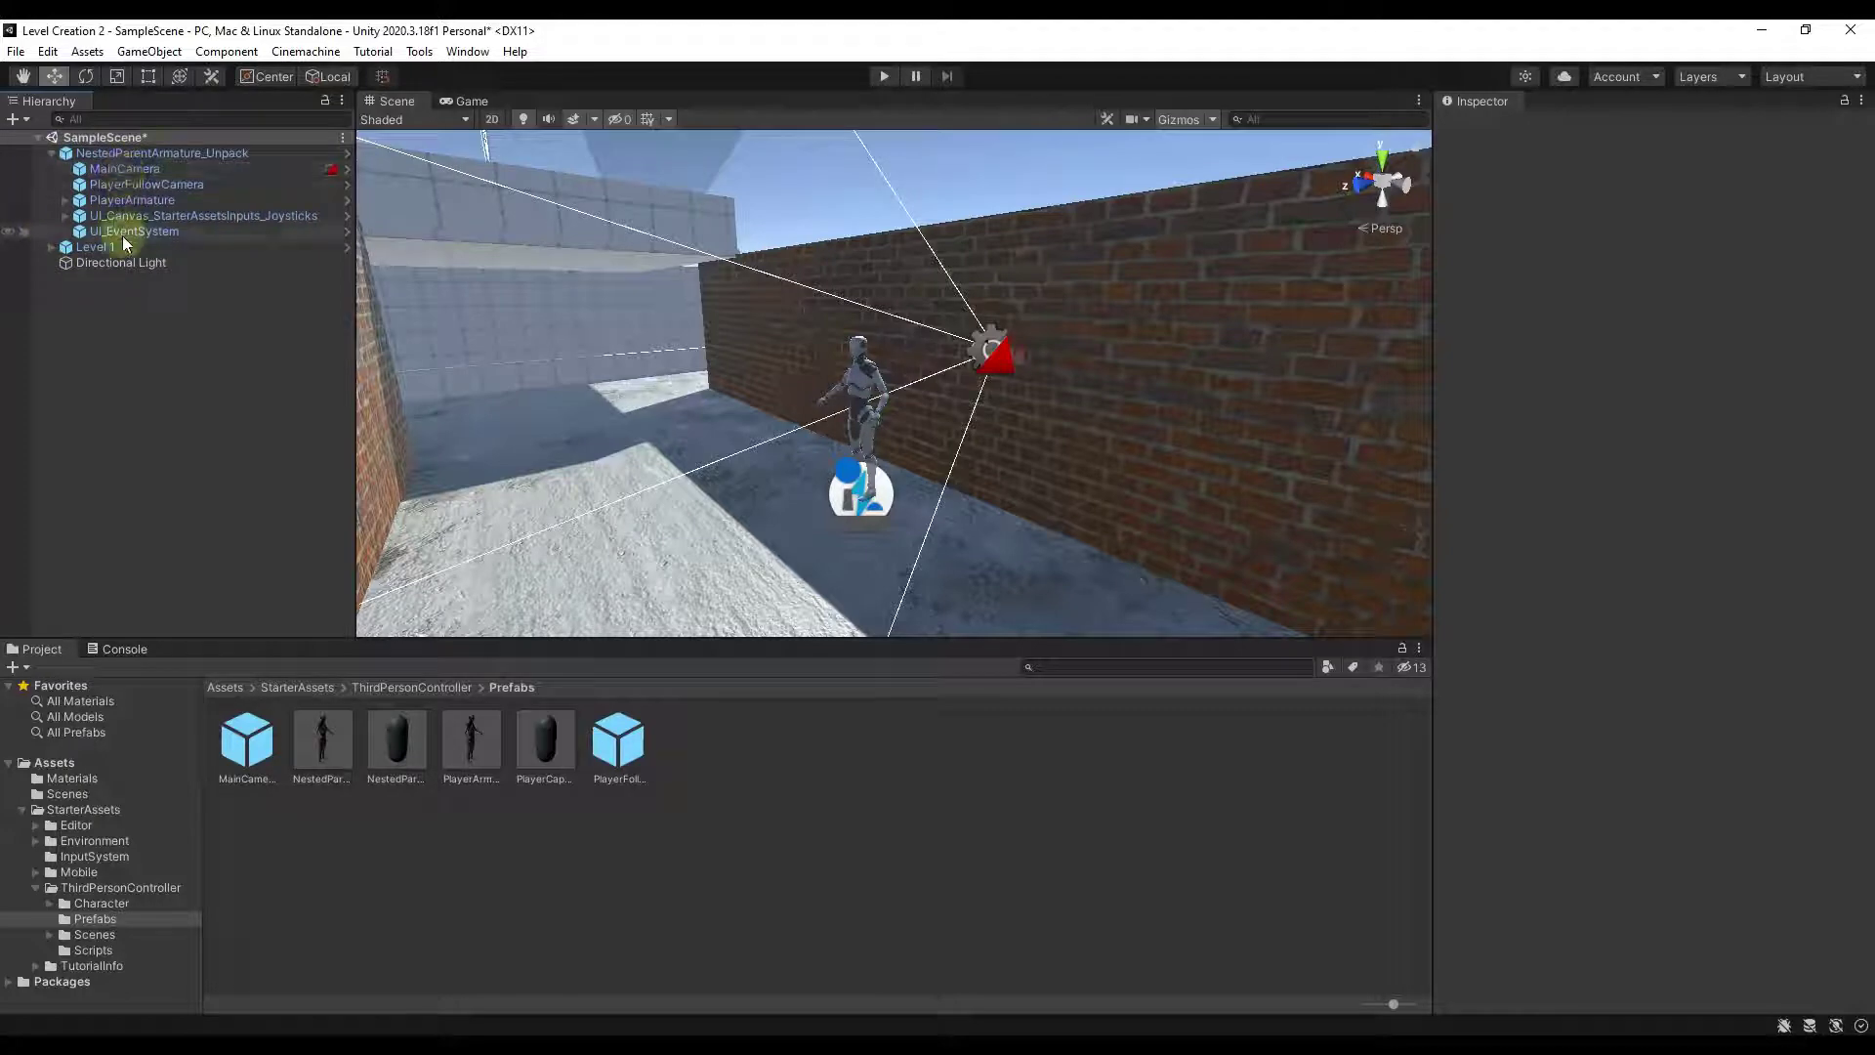
- Start play mode and test the character by walking and jumping up the brick-sided staircase
{"action": "right_click_drag", "start_coordinate": [959, 427], "coordinate": [928, 432]}
{"action": "left_click", "coordinate": [885, 77]}
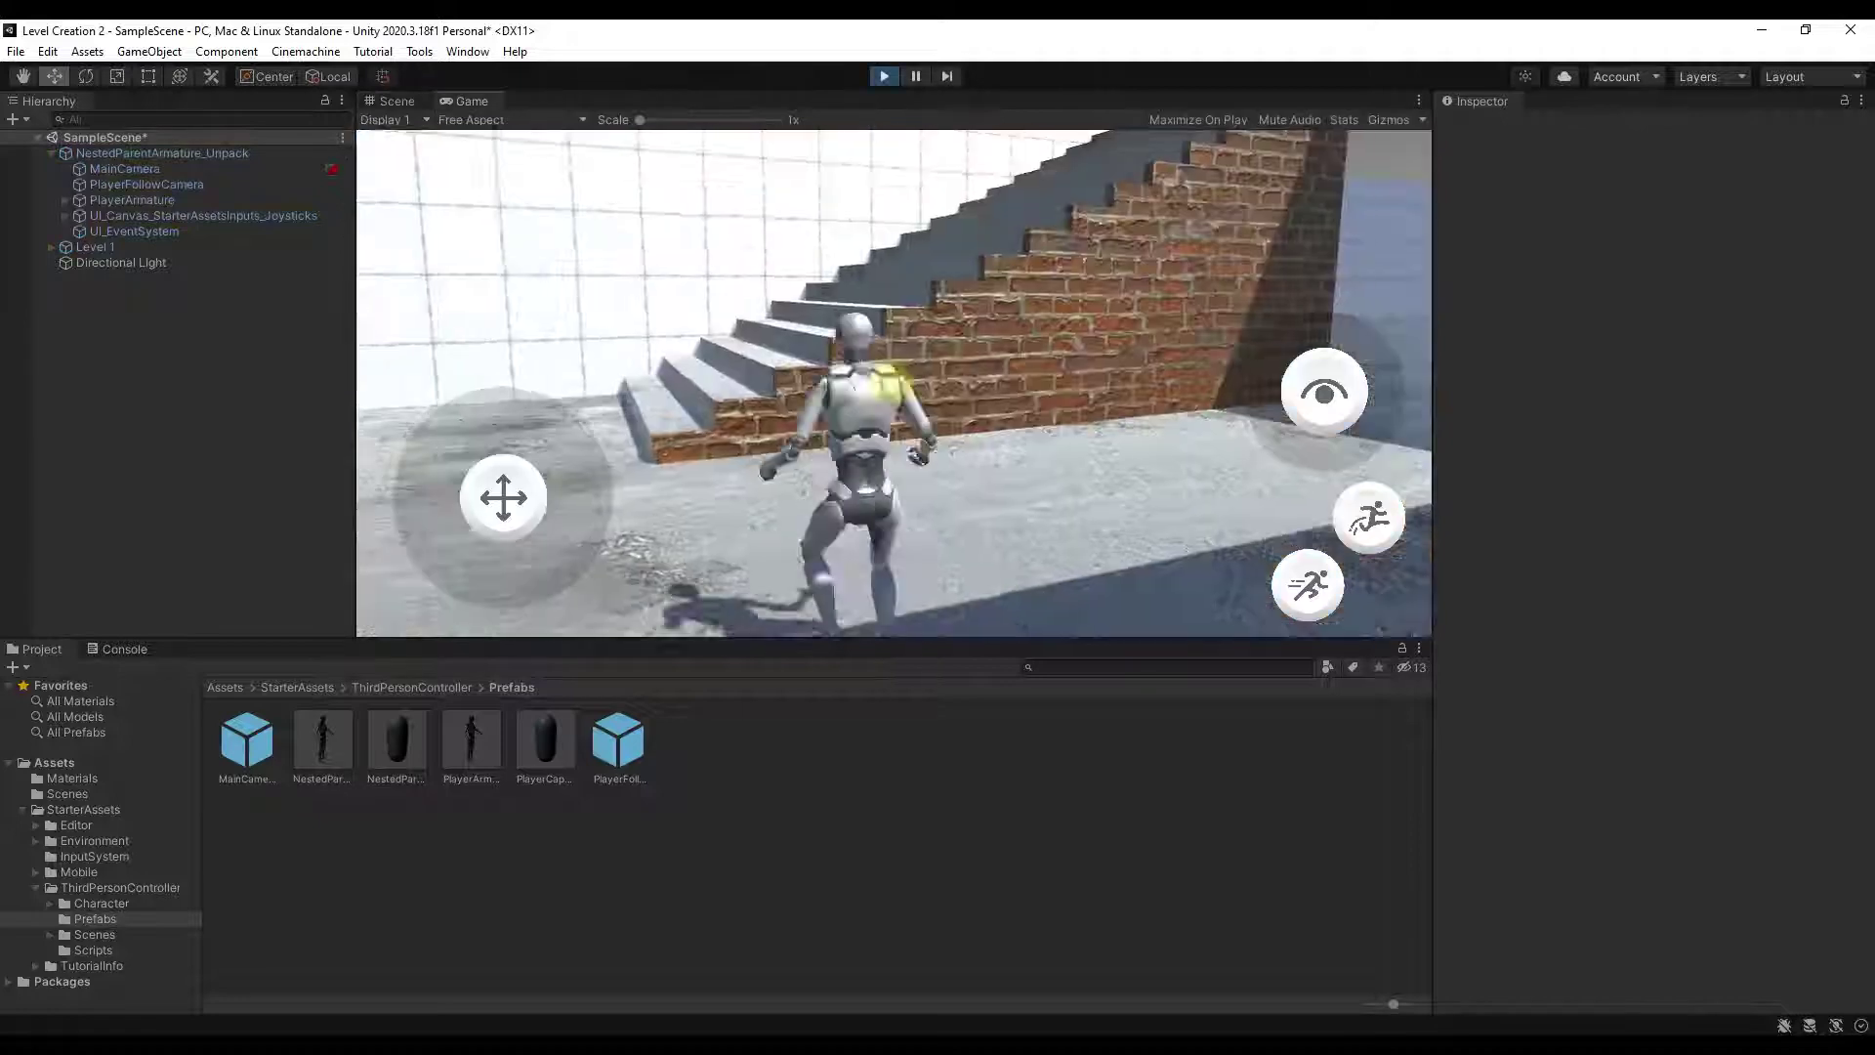
{"action": "key", "text": "a"}
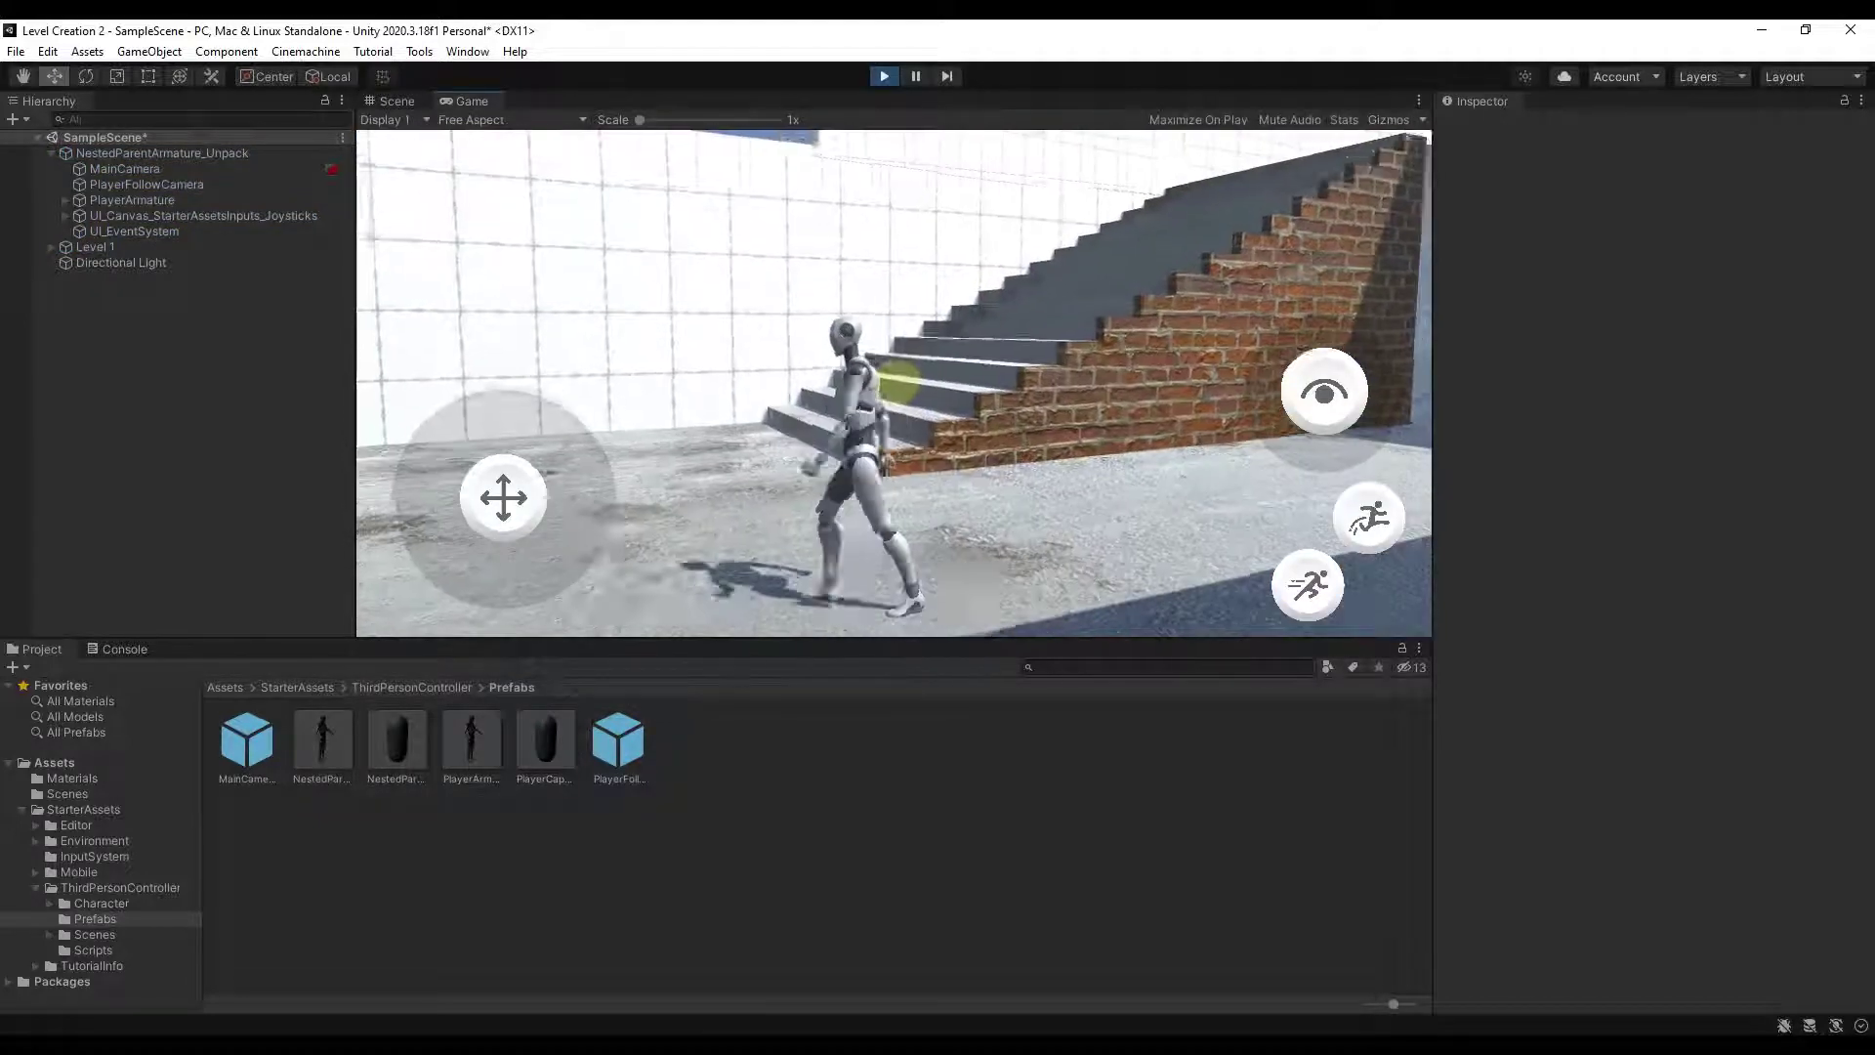
{"action": "key", "text": "w"}
{"action": "key", "text": "w"}
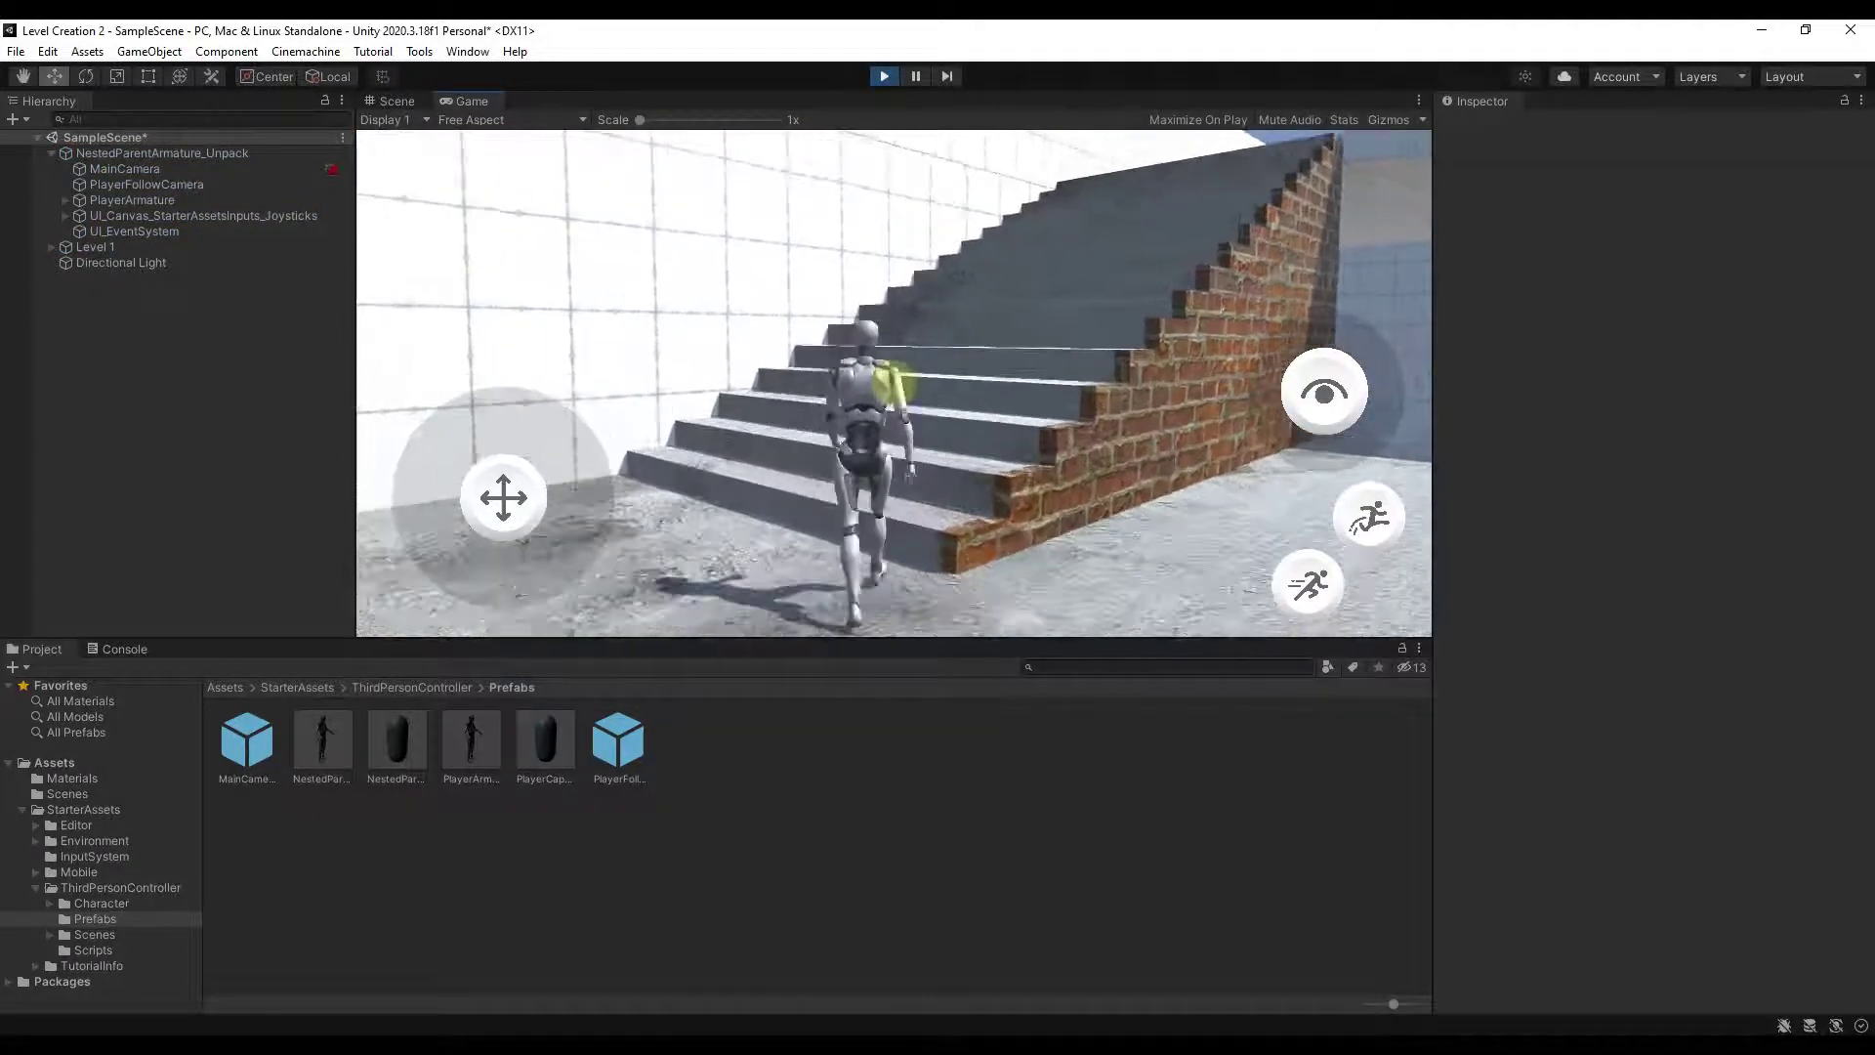
{"action": "key", "text": "w"}
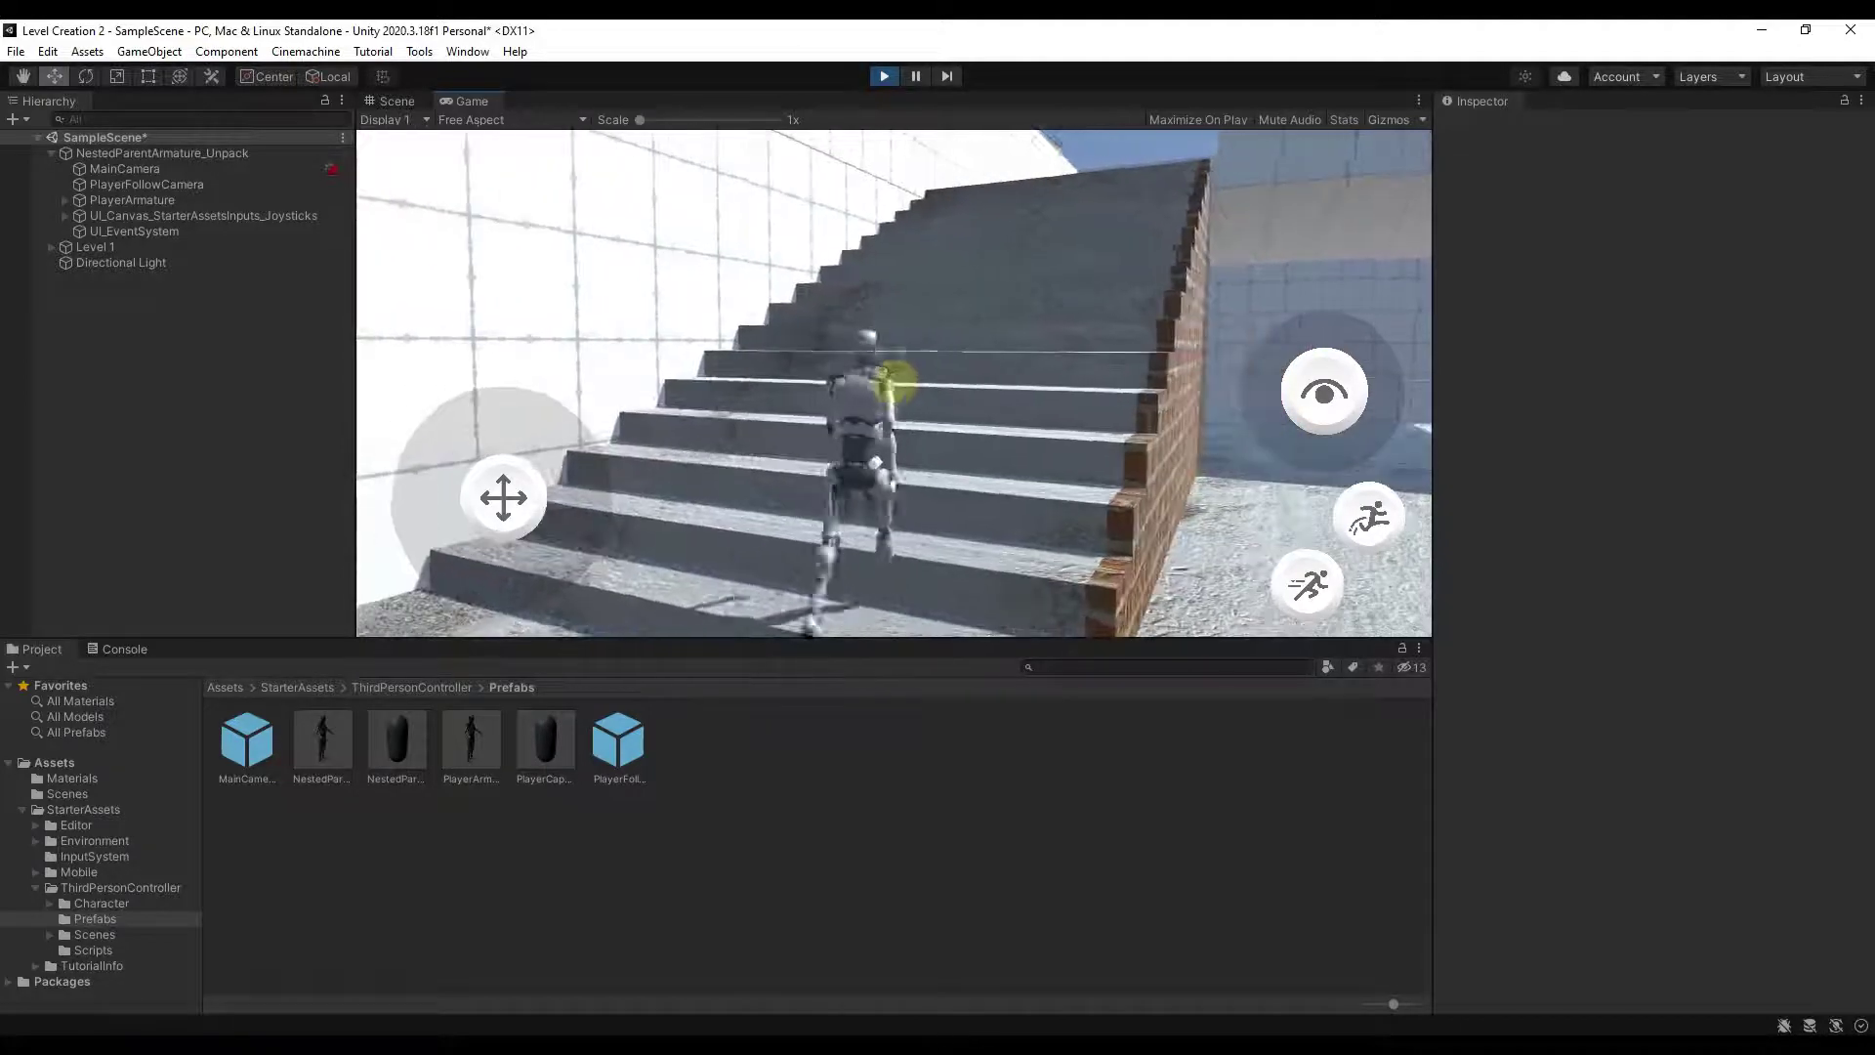
{"action": "key", "text": "w"}
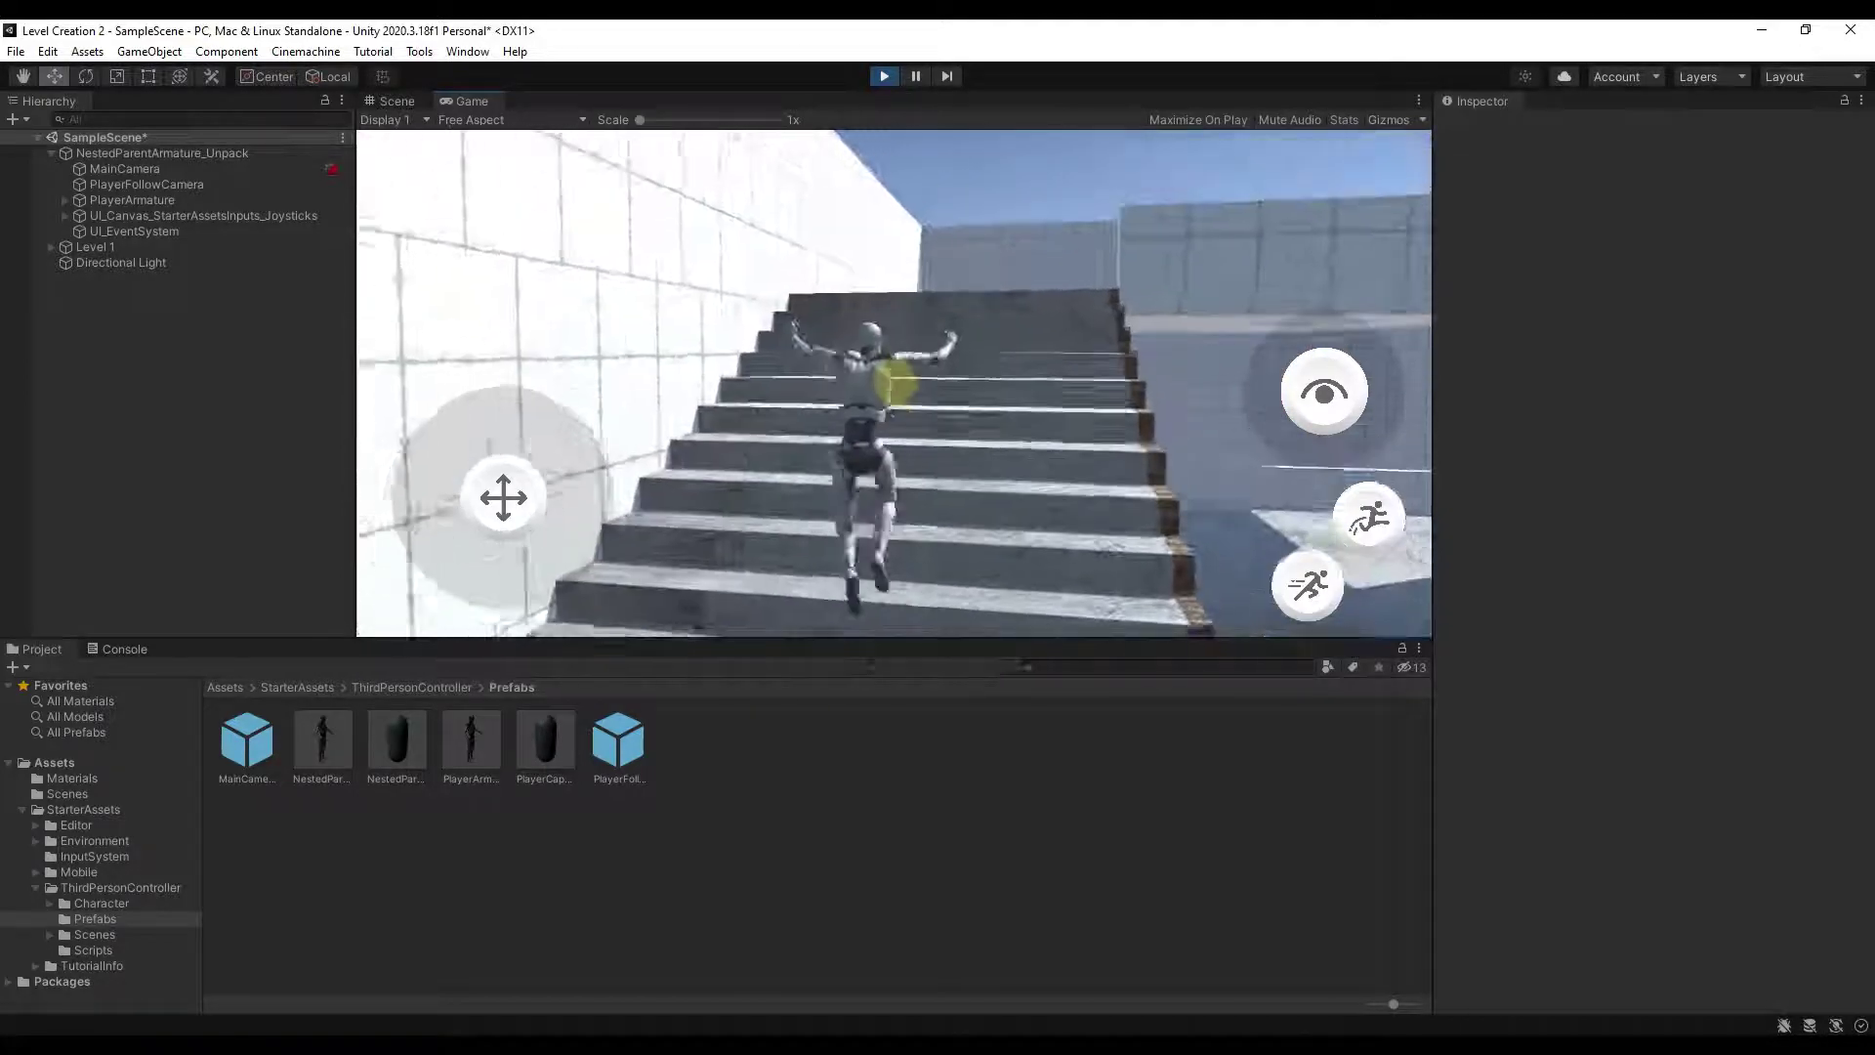
{"action": "key", "text": "w"}
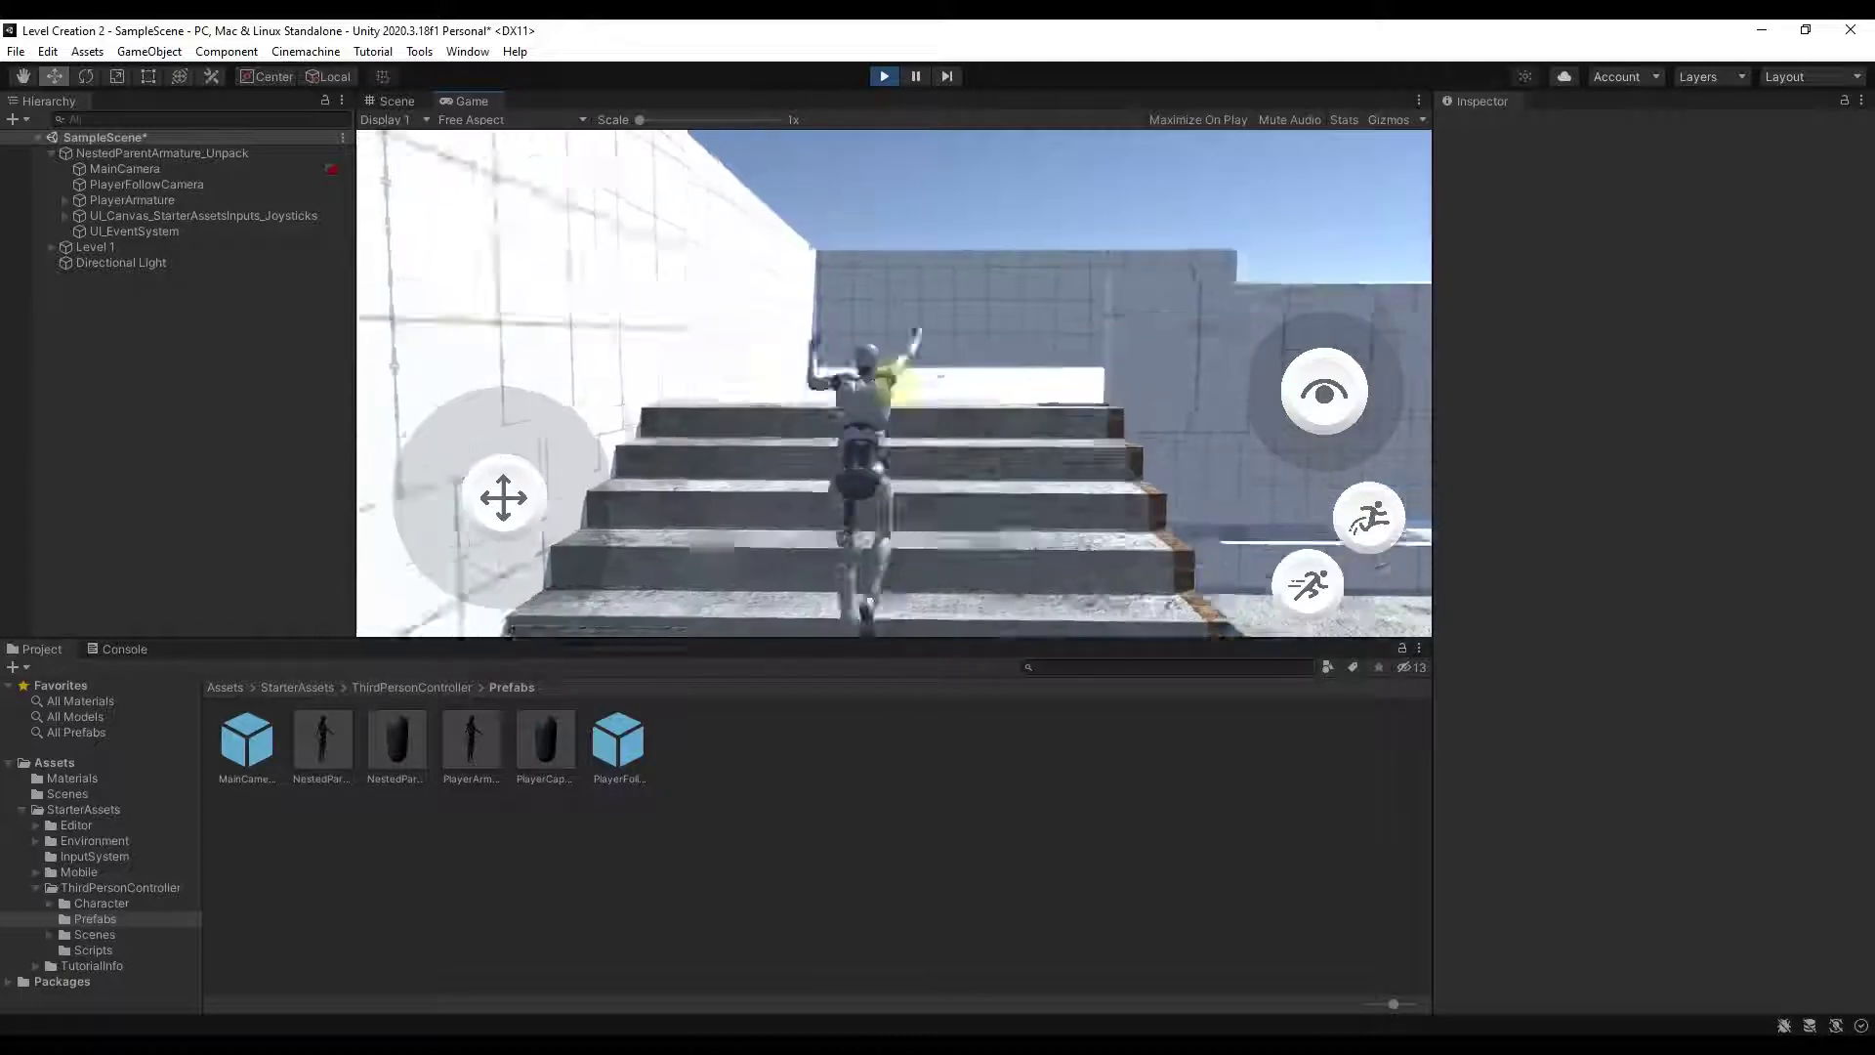
{"action": "key", "text": "w"}
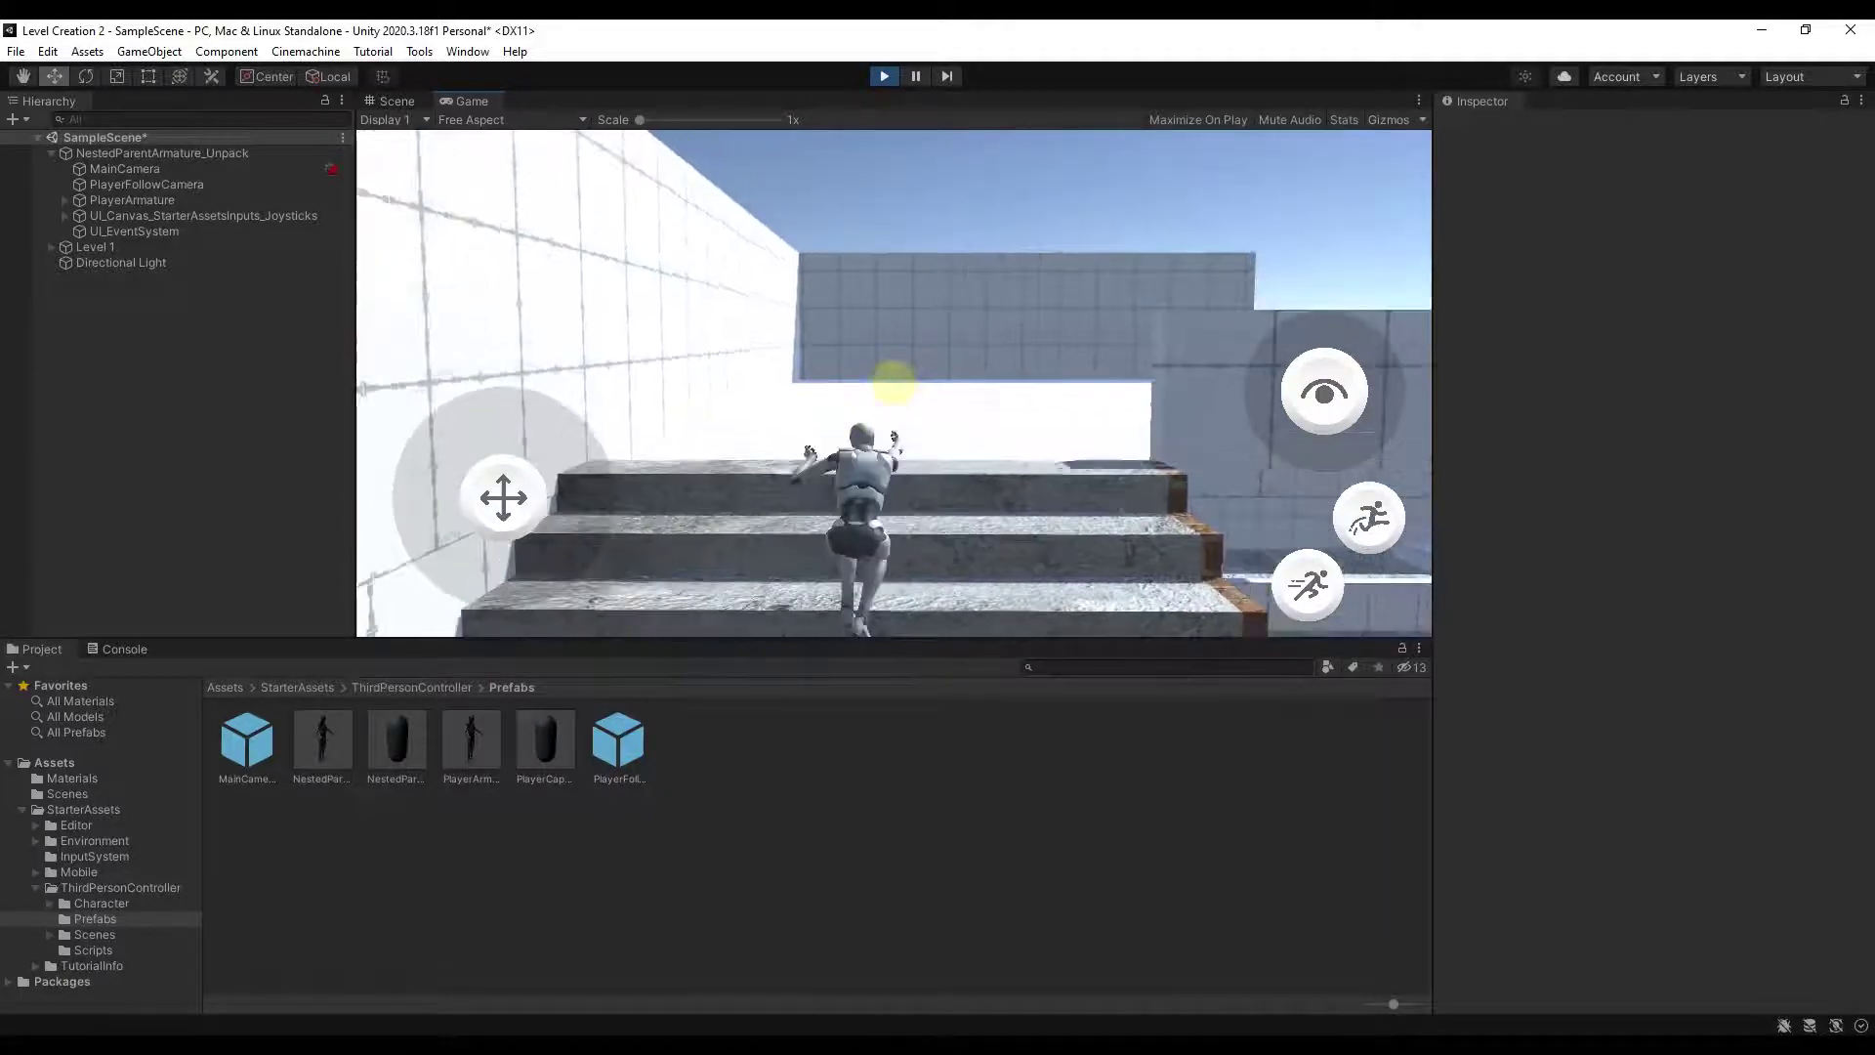
{"action": "key", "text": "space"}
- Test the character at floor level, going past the staircase, under the overhang and around the end of the brick wall
{"action": "key", "text": "w"}
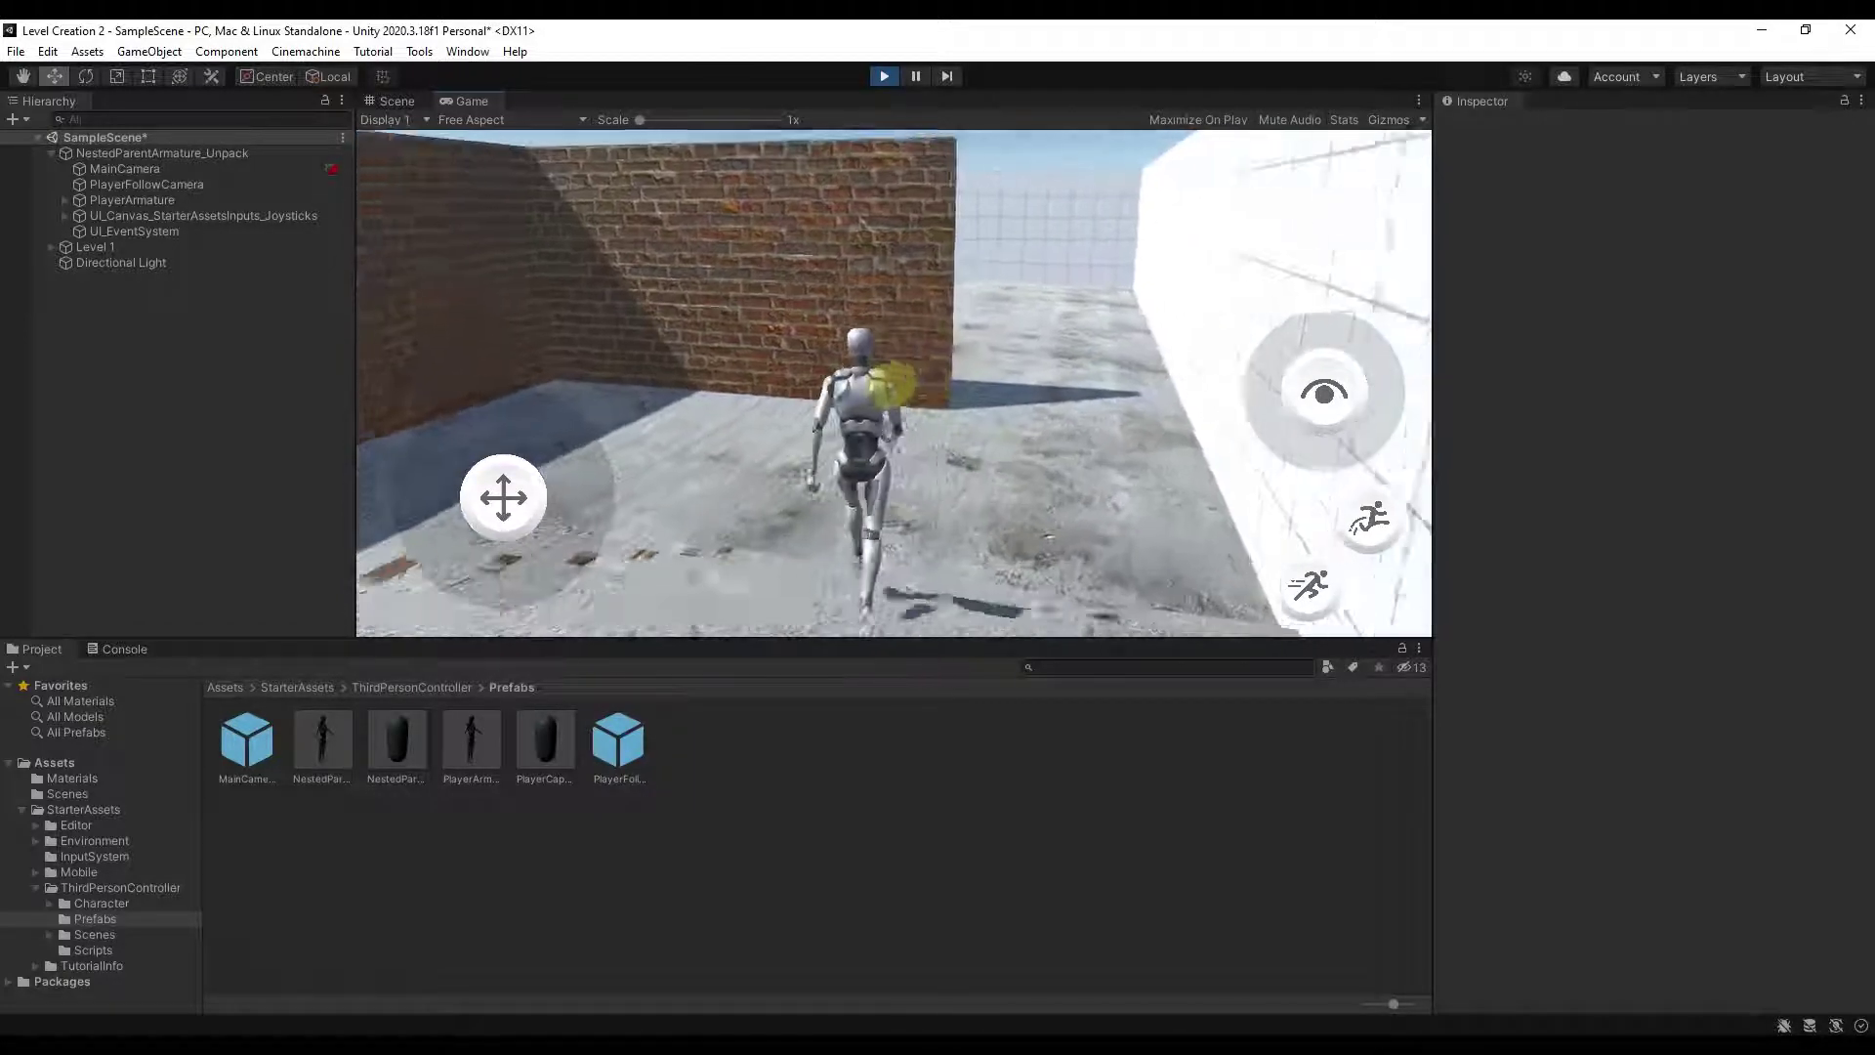
{"action": "key", "text": "w"}
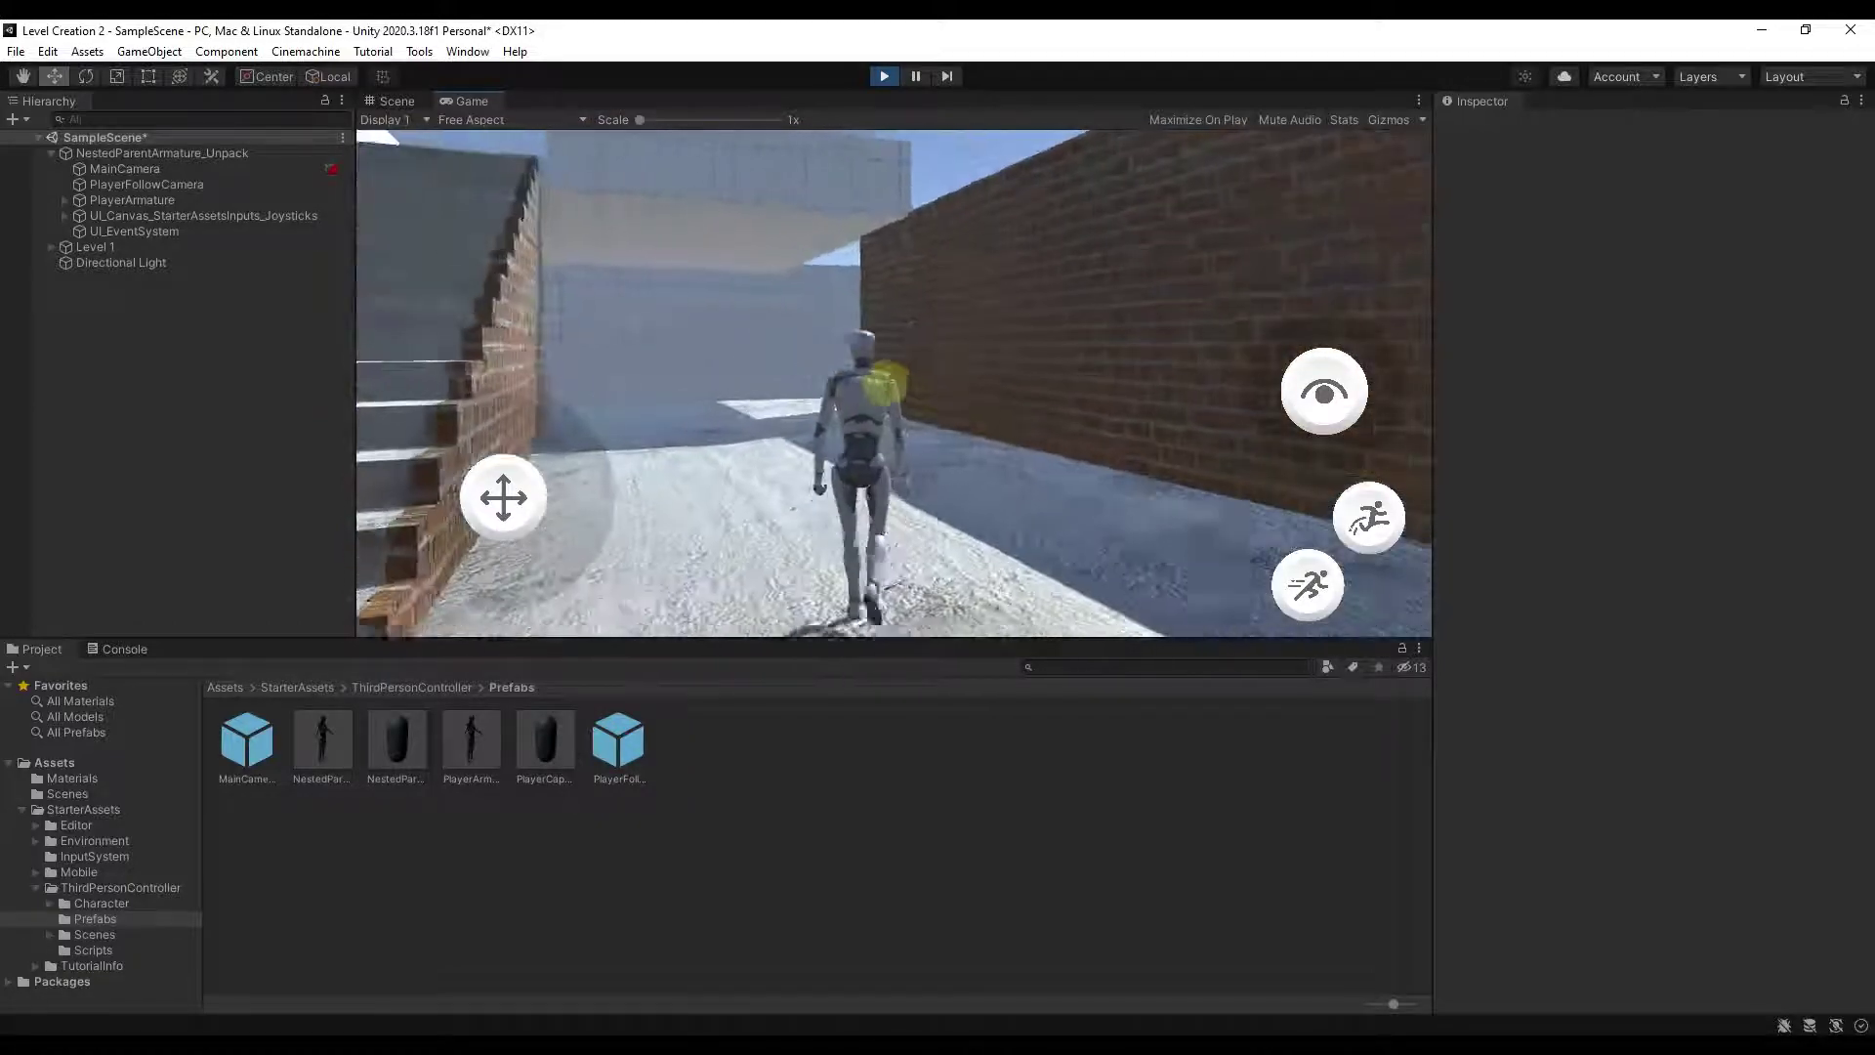
{"action": "key", "text": "space"}
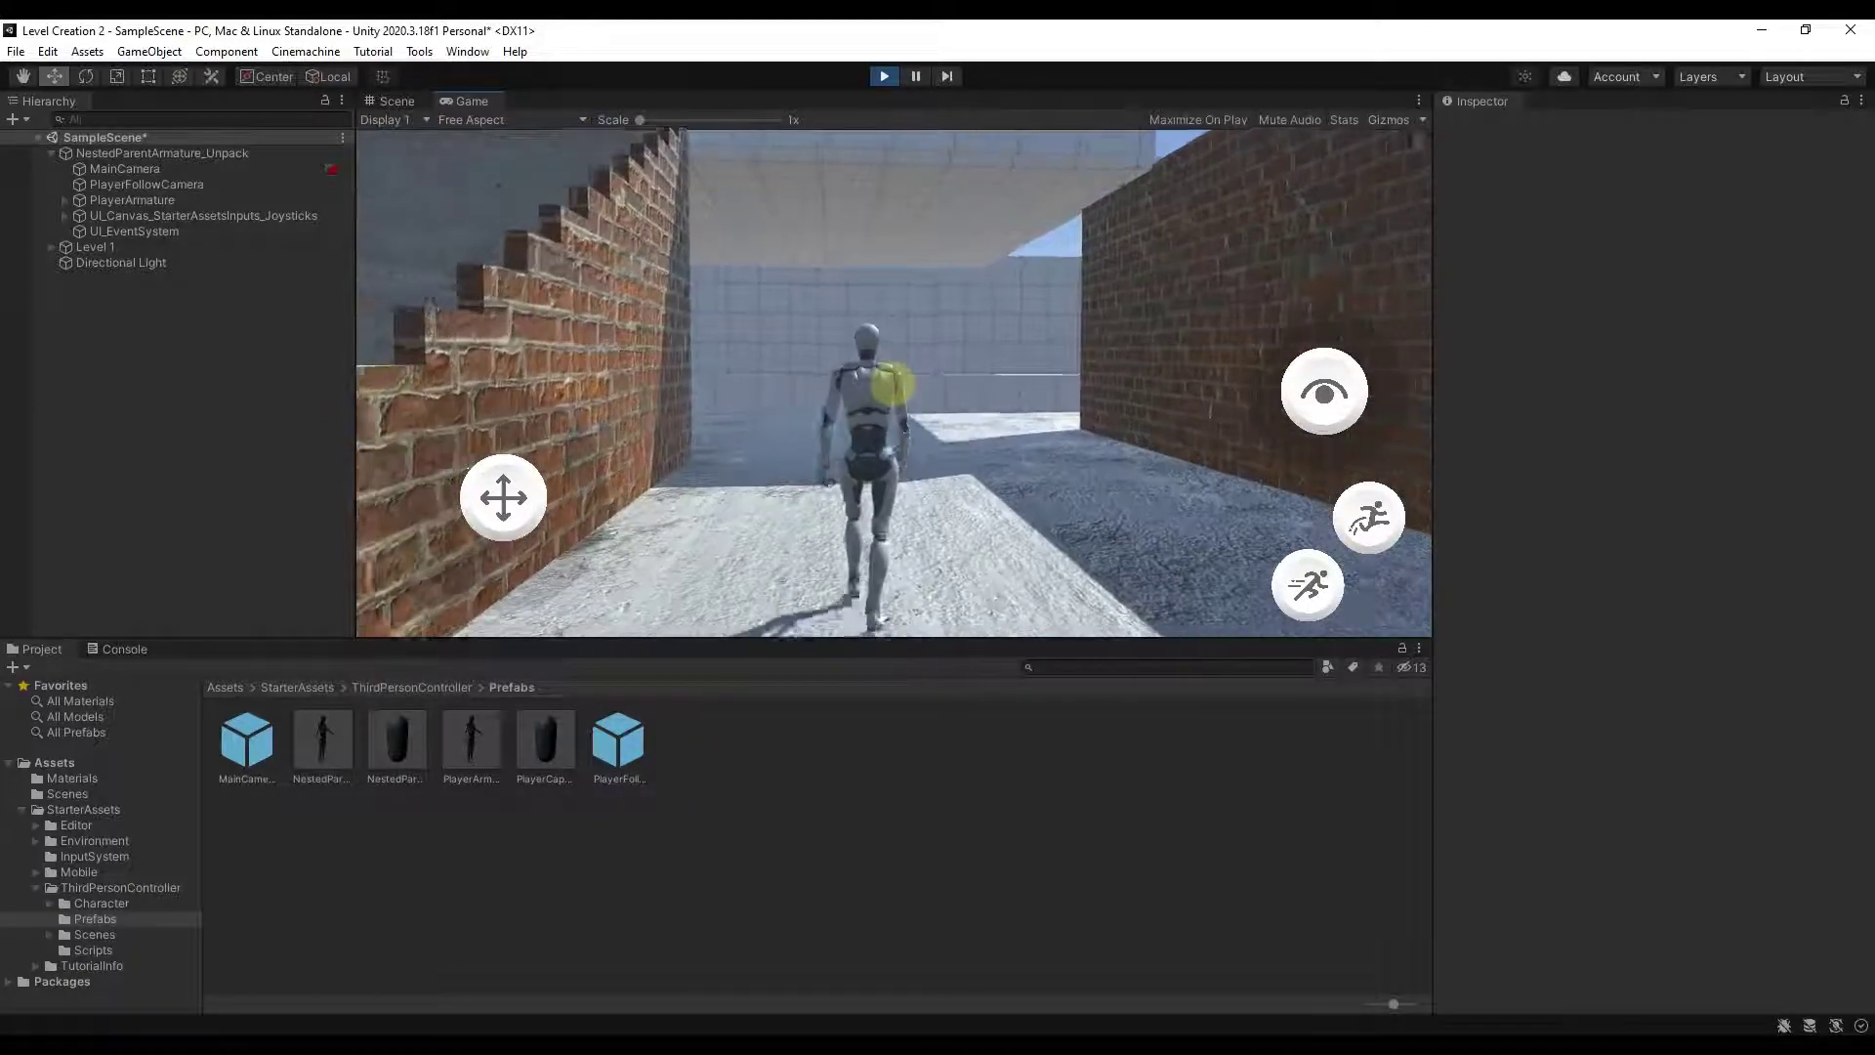
{"action": "key", "text": "w"}
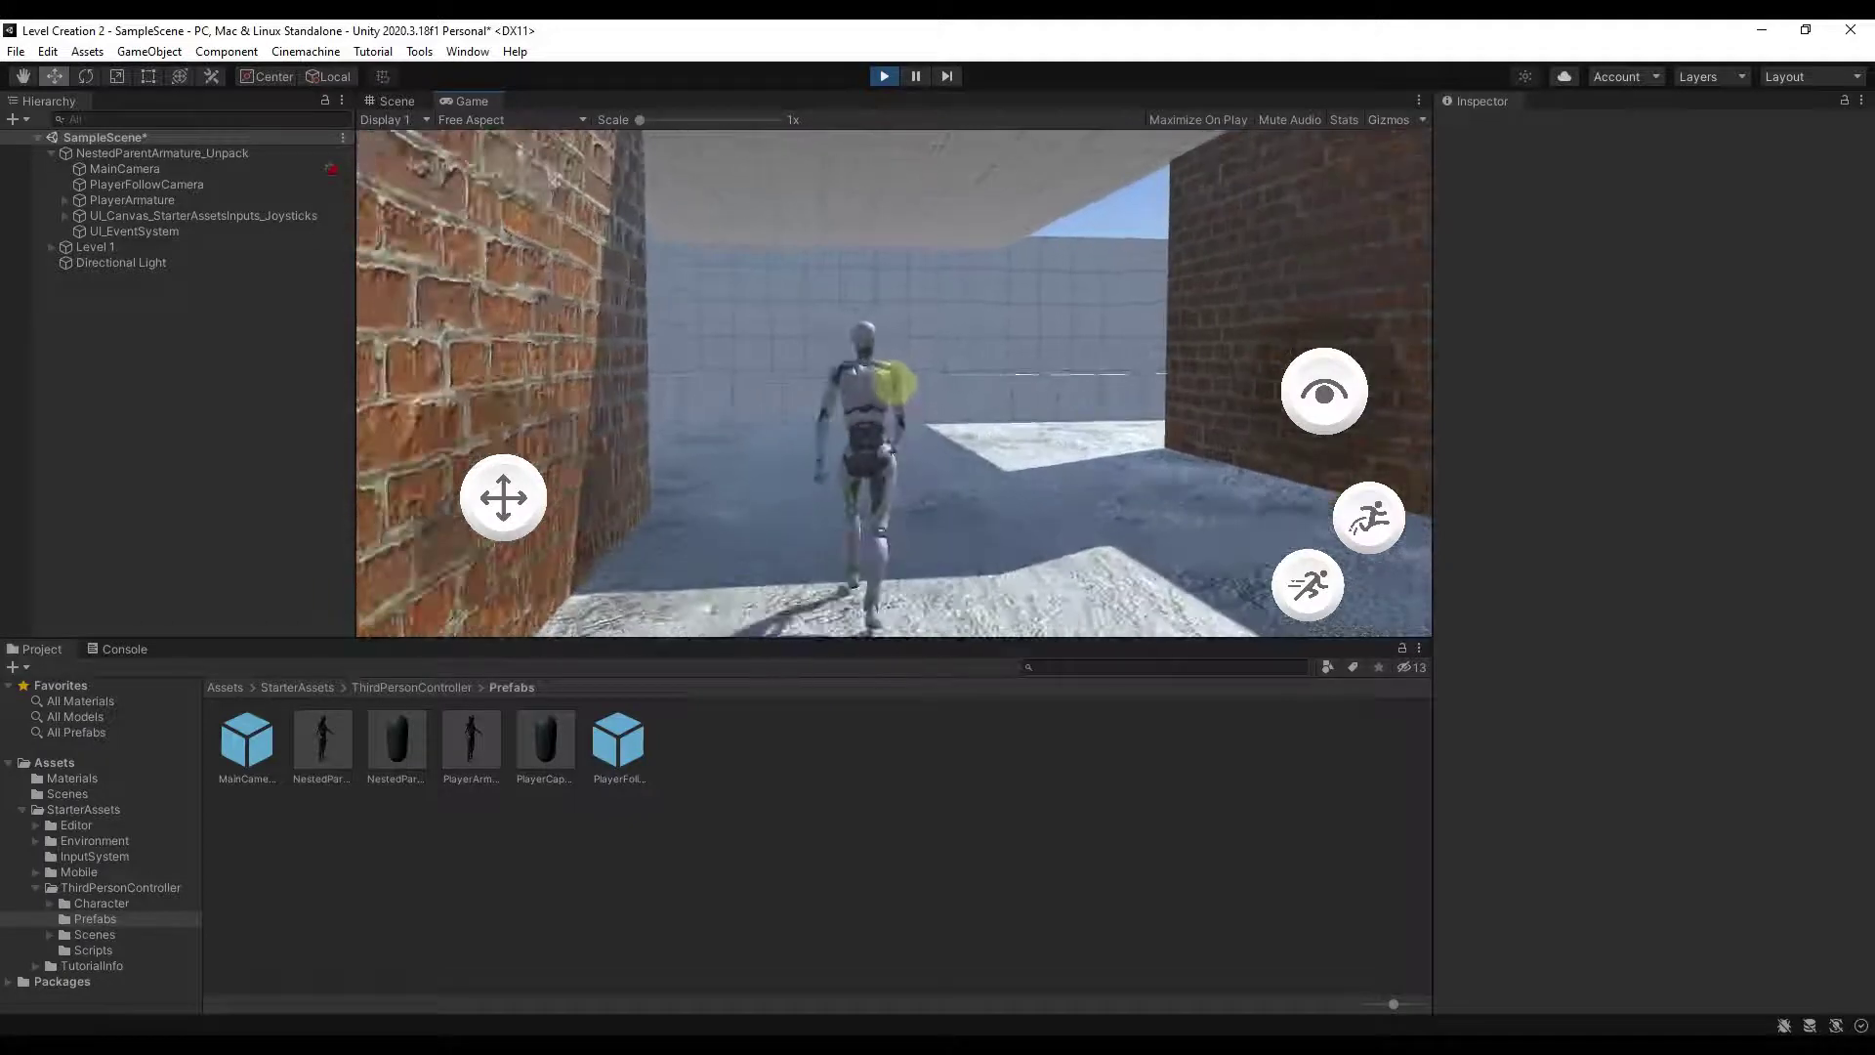
{"action": "key", "text": "w"}
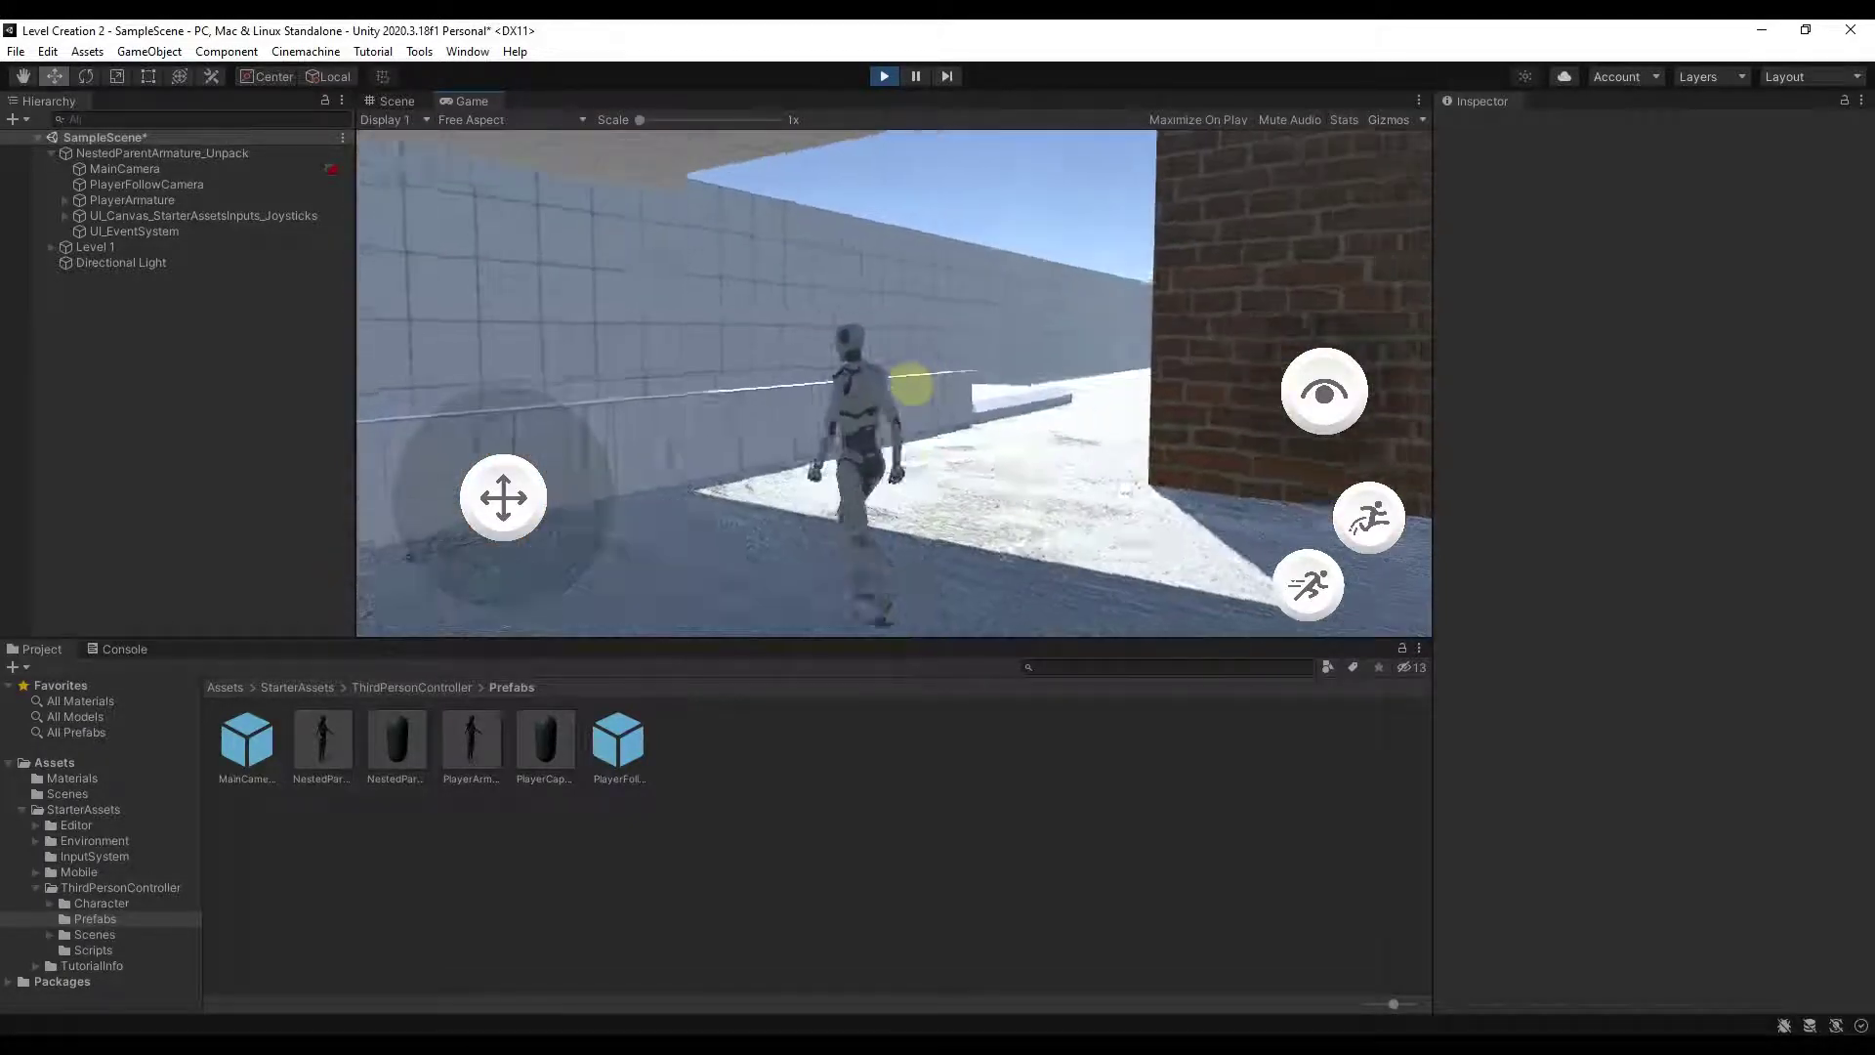
{"action": "key", "text": "w"}
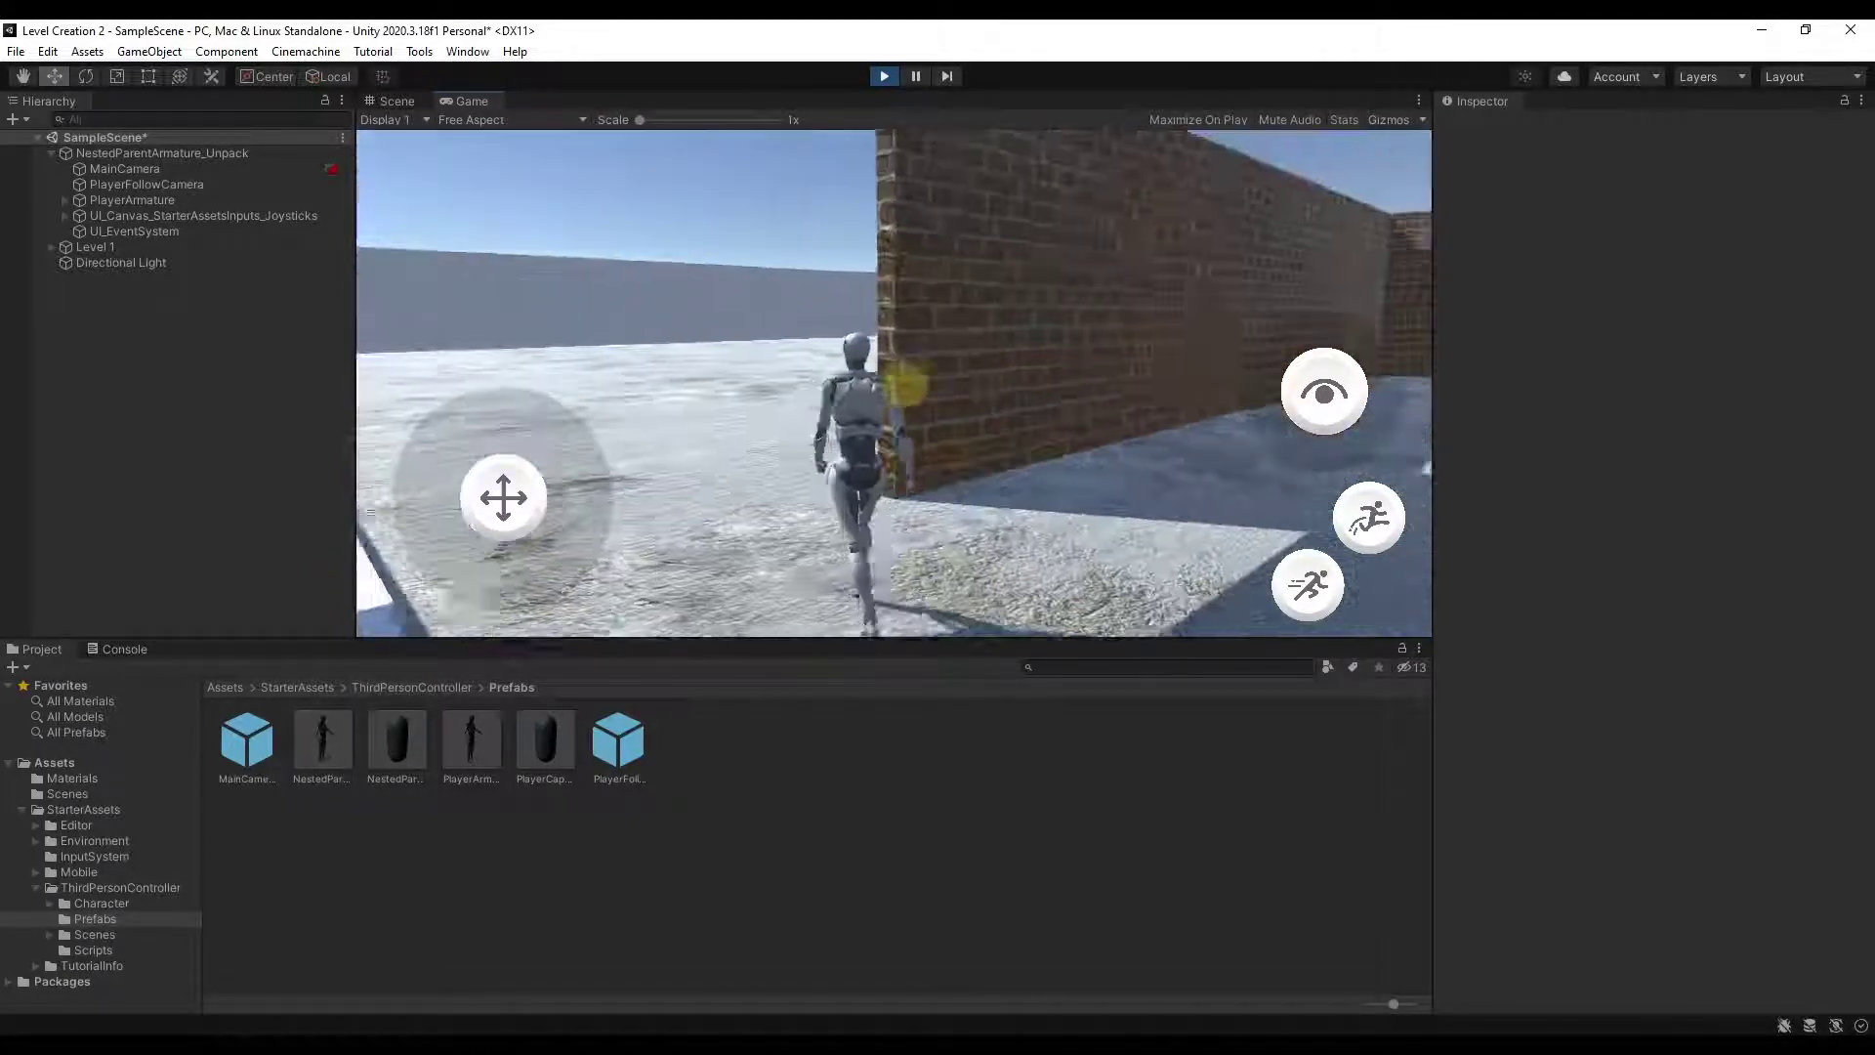
{"action": "key", "text": "a"}
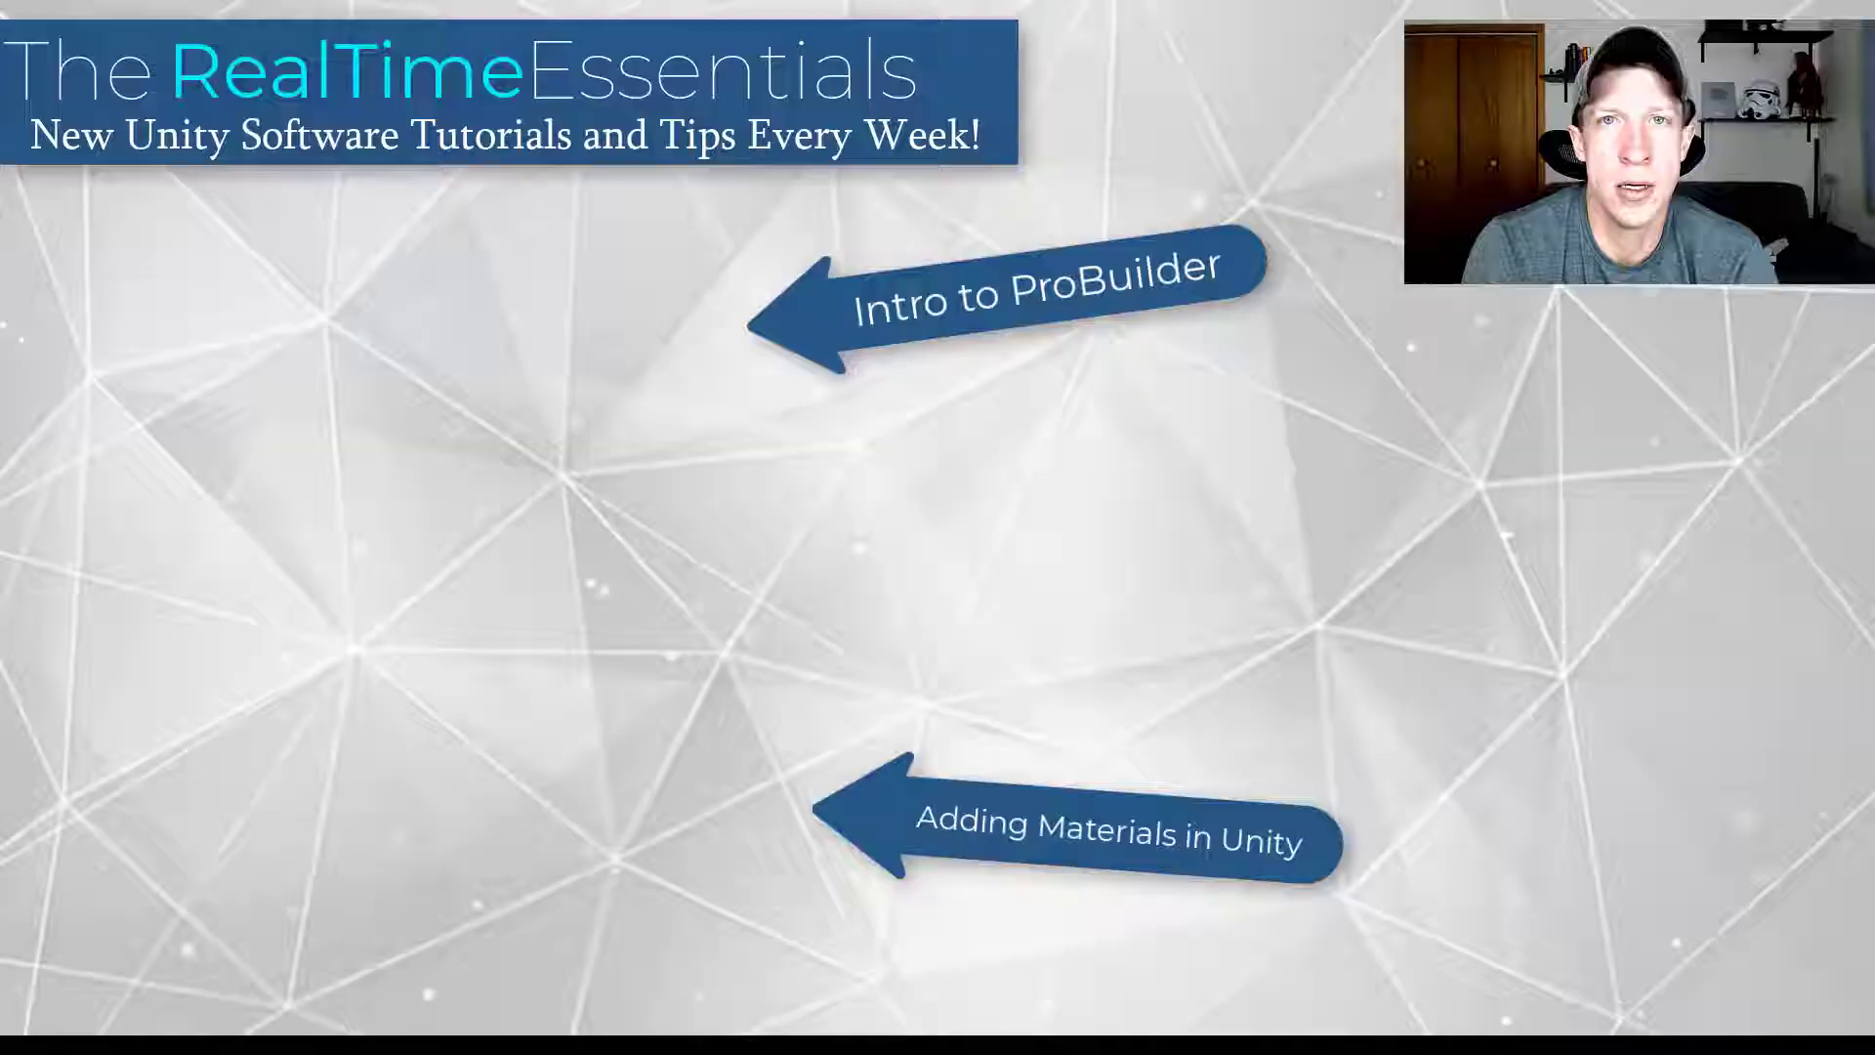